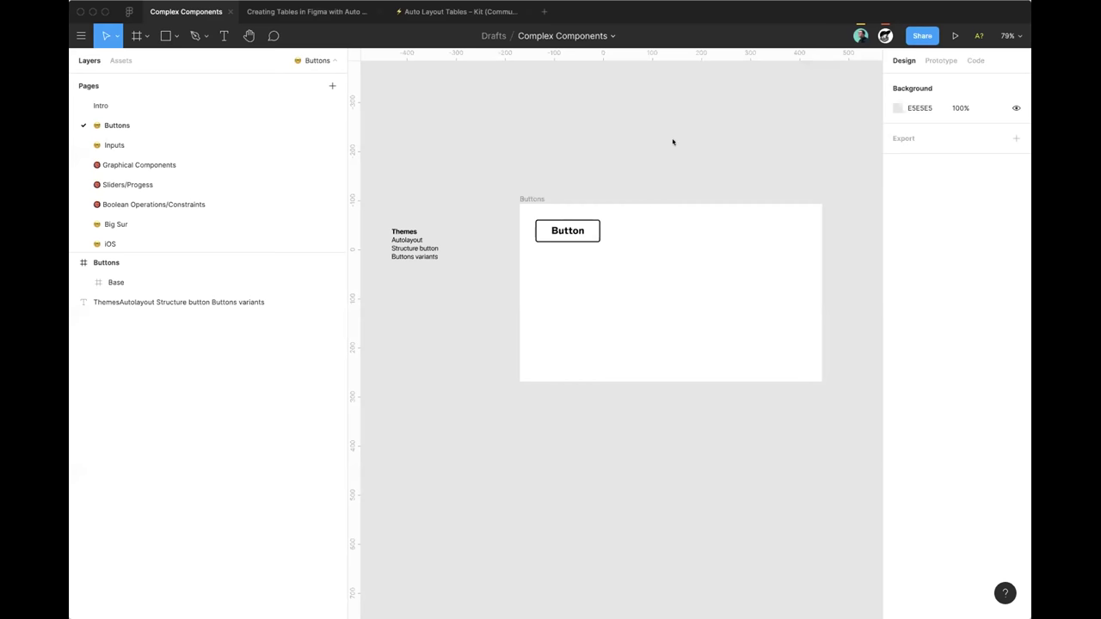
Step: Turn the Base button frame in the Buttons frame into a component
{"action": "scroll", "coordinate": [673, 142], "scroll_direction": "up", "scroll_amount": 3}
{"action": "left_click_drag", "start_coordinate": [720, 143], "coordinate": [605, 106]}
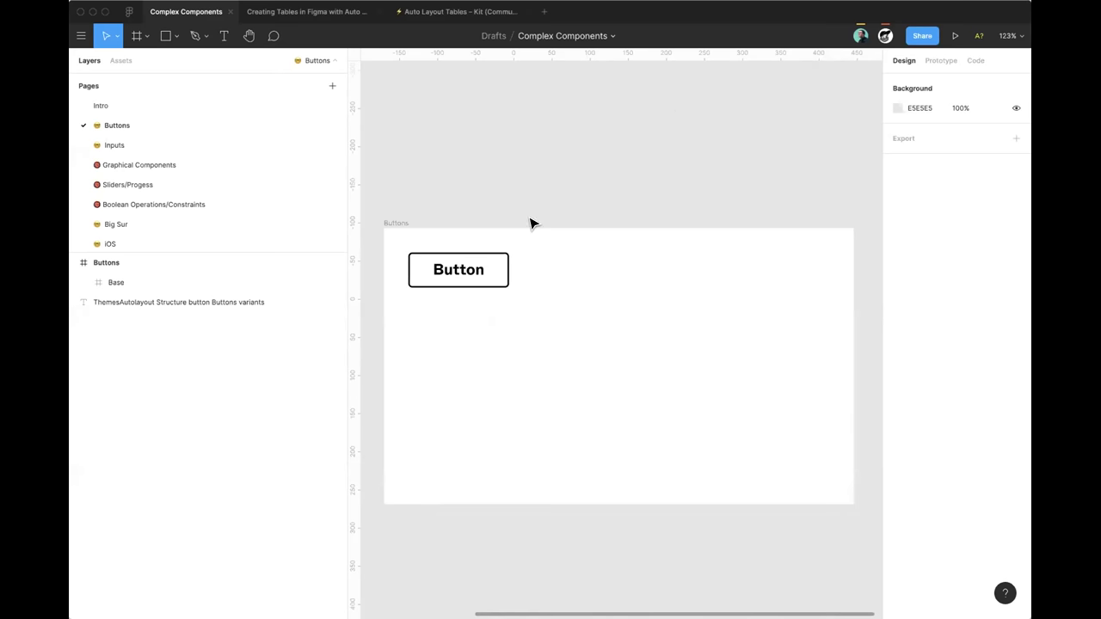
{"action": "left_click", "coordinate": [471, 251]}
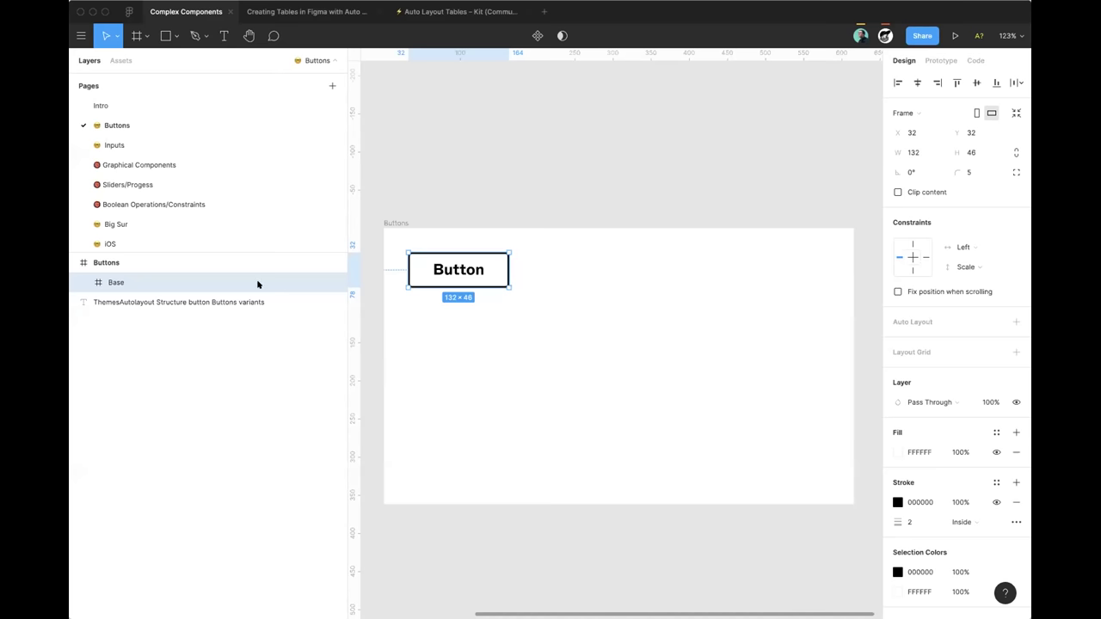
{"action": "double_click", "coordinate": [469, 269]}
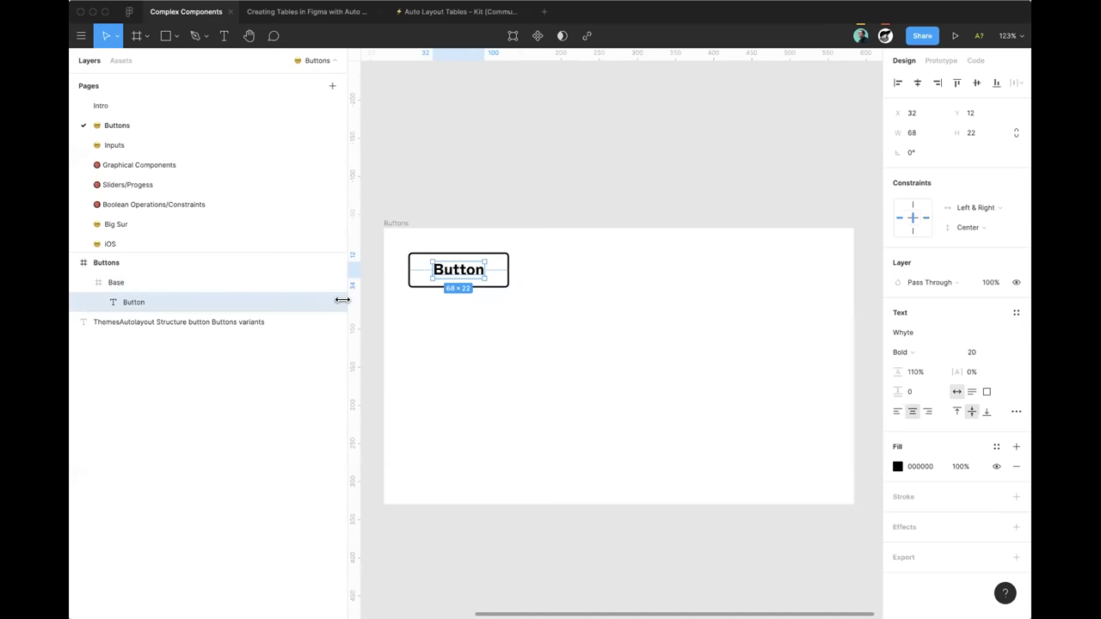
{"action": "left_click", "coordinate": [155, 282]}
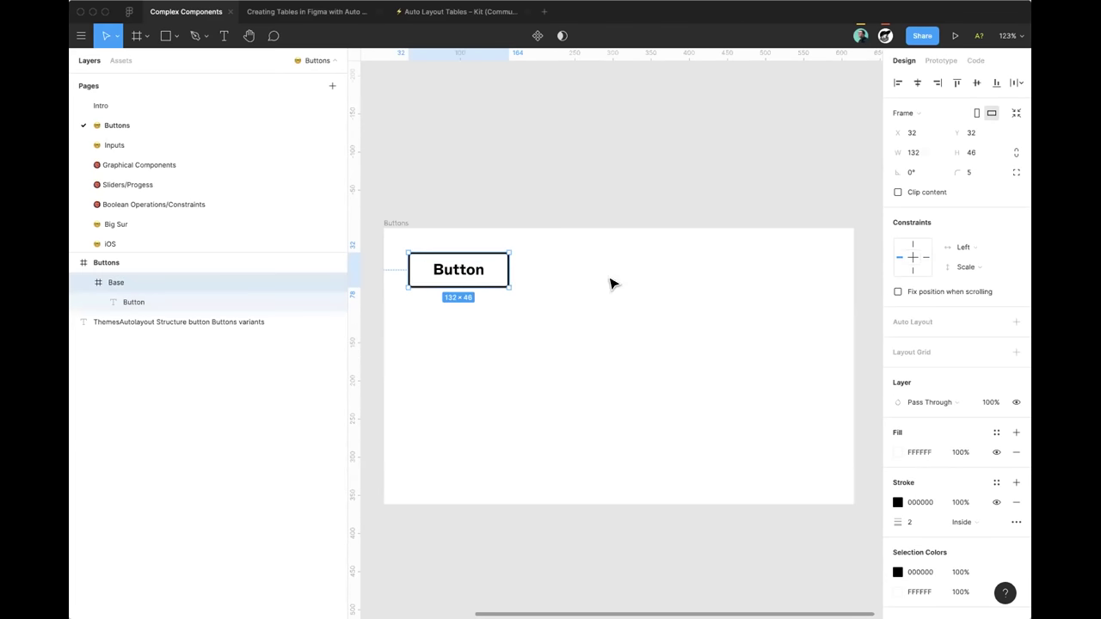
{"action": "right_click", "coordinate": [499, 269]}
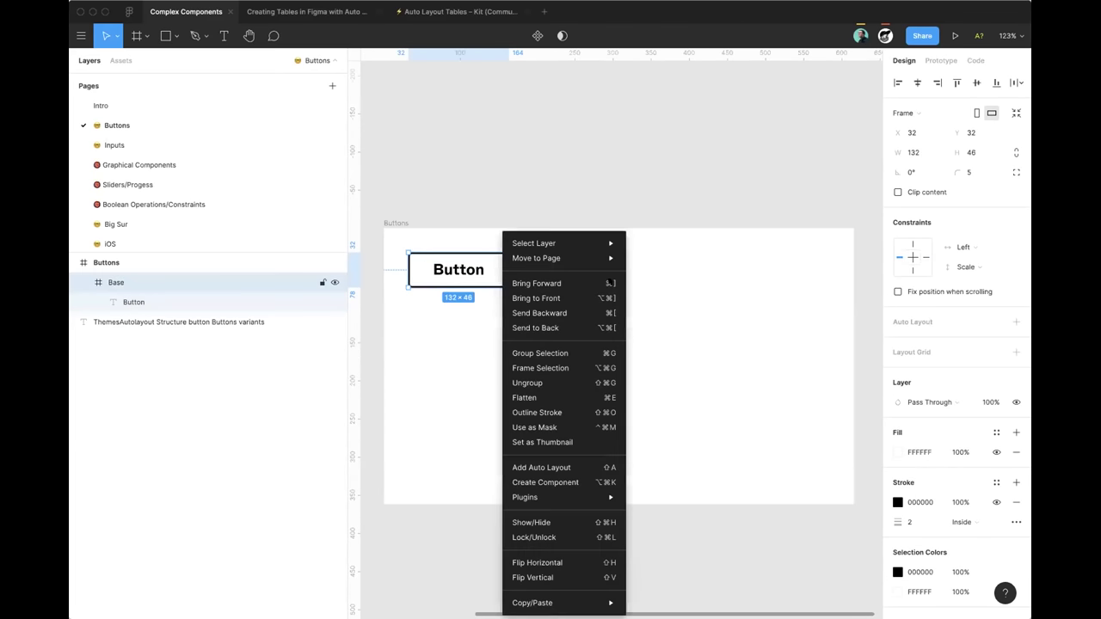
{"action": "left_click", "coordinate": [575, 485]}
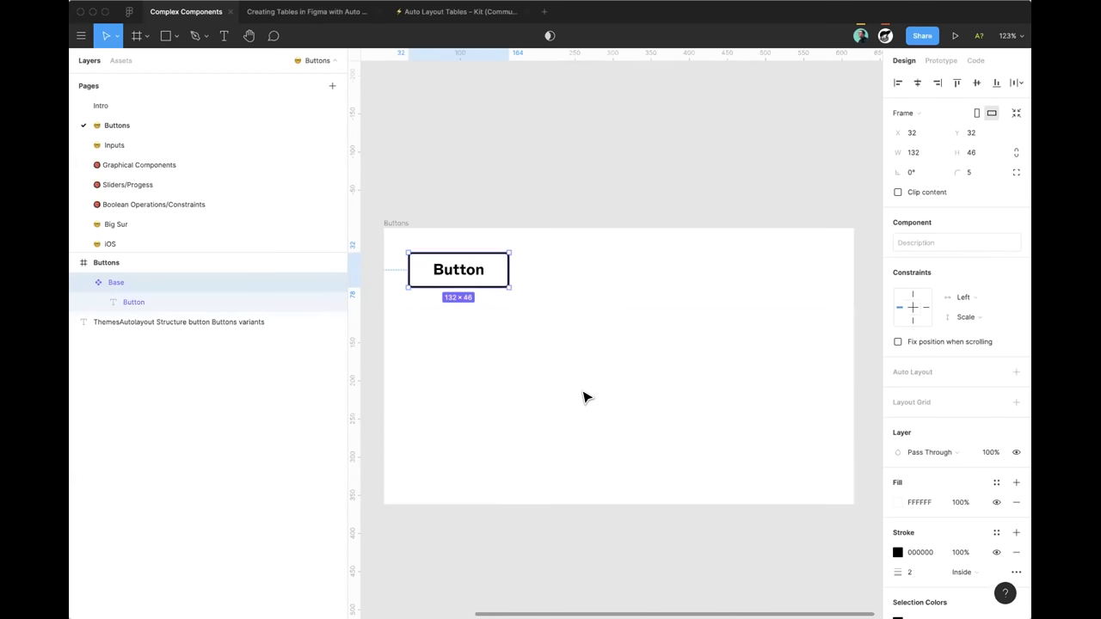
{"action": "left_click", "coordinate": [551, 225]}
{"action": "left_click", "coordinate": [451, 256]}
{"action": "left_click", "coordinate": [394, 220]}
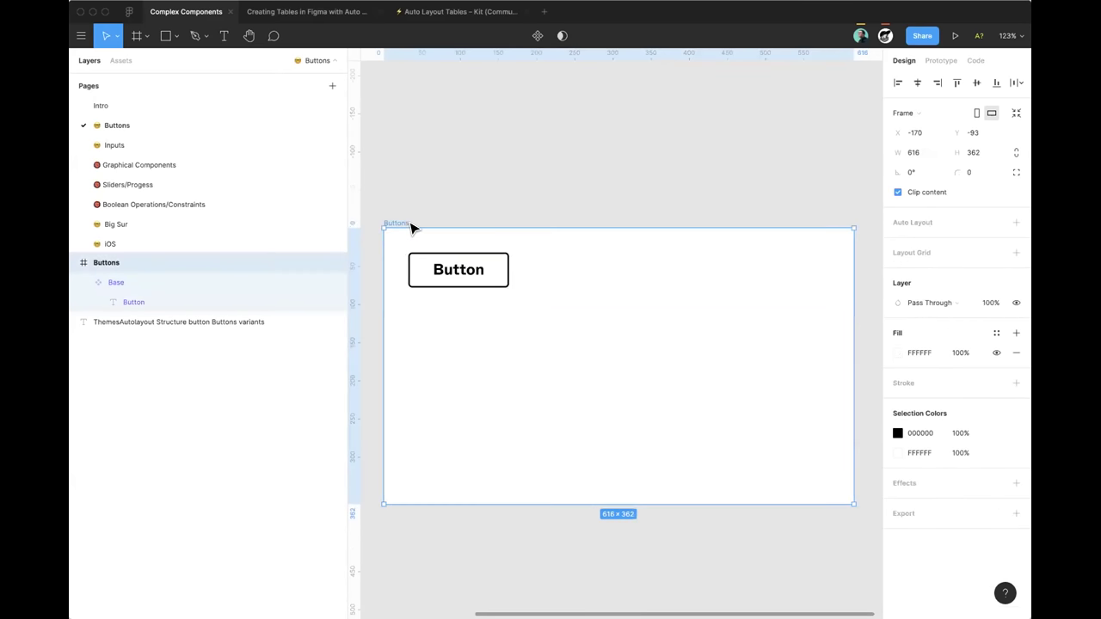
{"action": "left_click", "coordinate": [454, 275]}
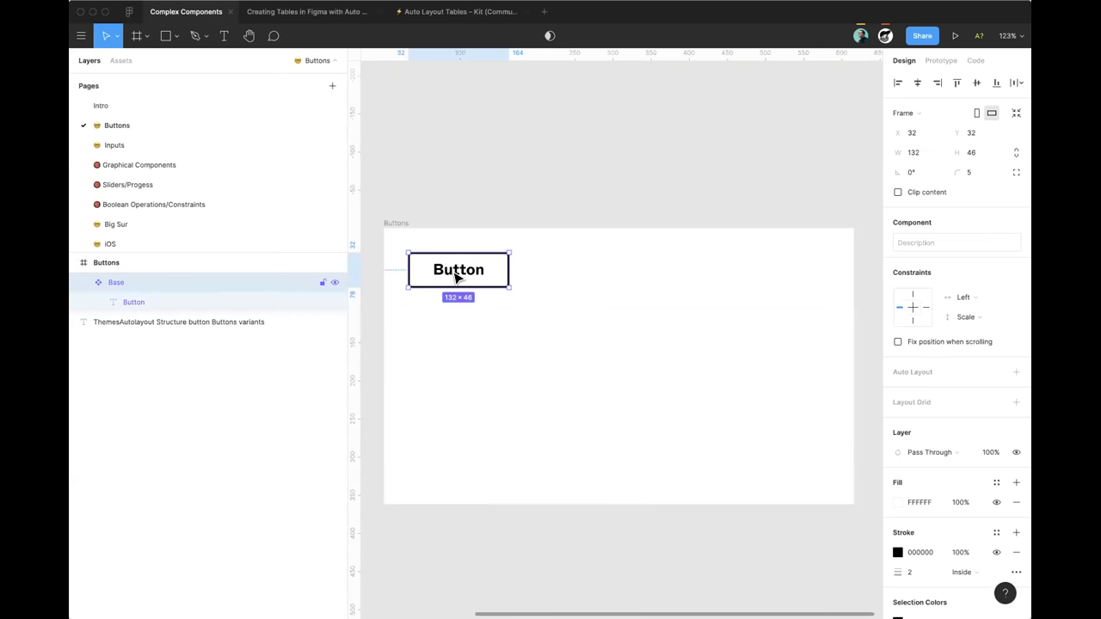
{"action": "left_click", "coordinate": [415, 221]}
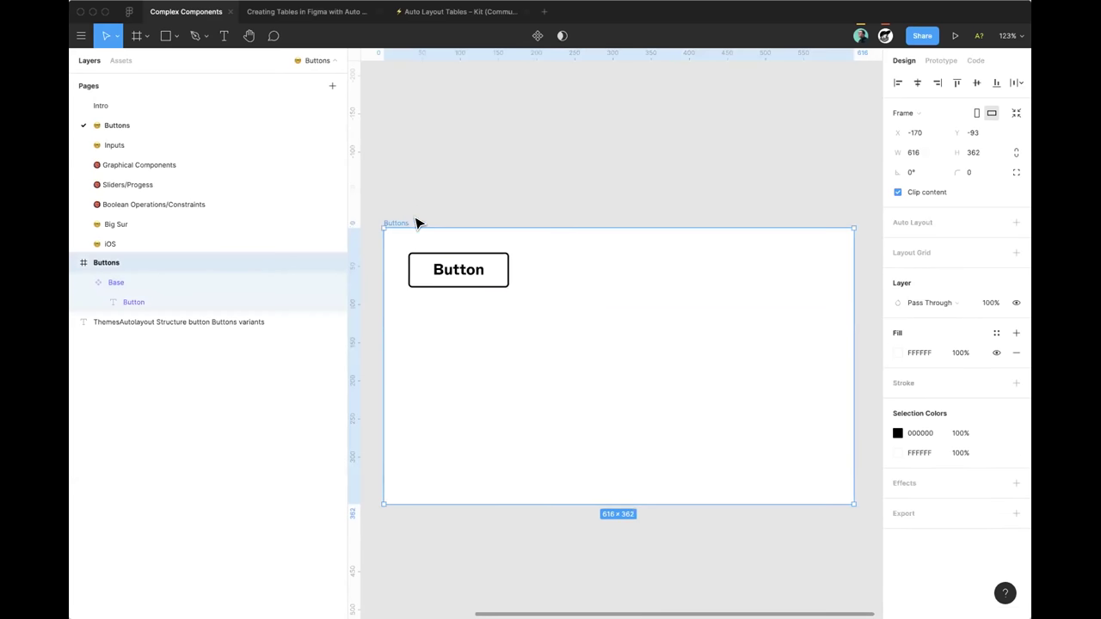
Step: Place an instance of the Base component above the Buttons frame and show its swap options in the Buttons category
{"action": "left_click", "coordinate": [448, 271]}
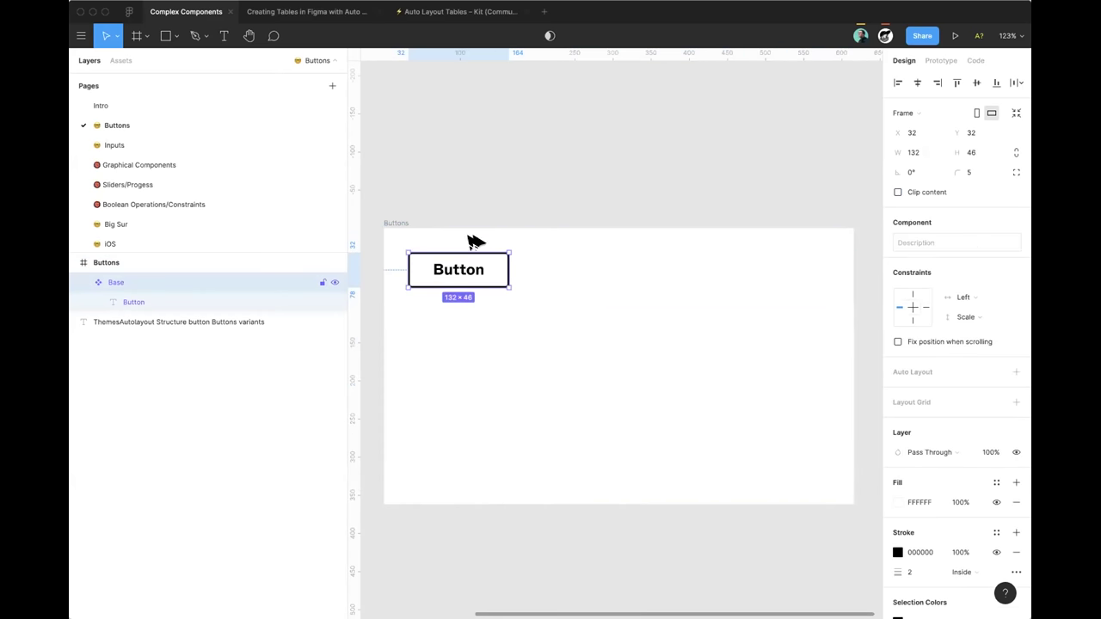
{"action": "left_click_drag", "start_coordinate": [447, 272], "coordinate": [514, 156]}
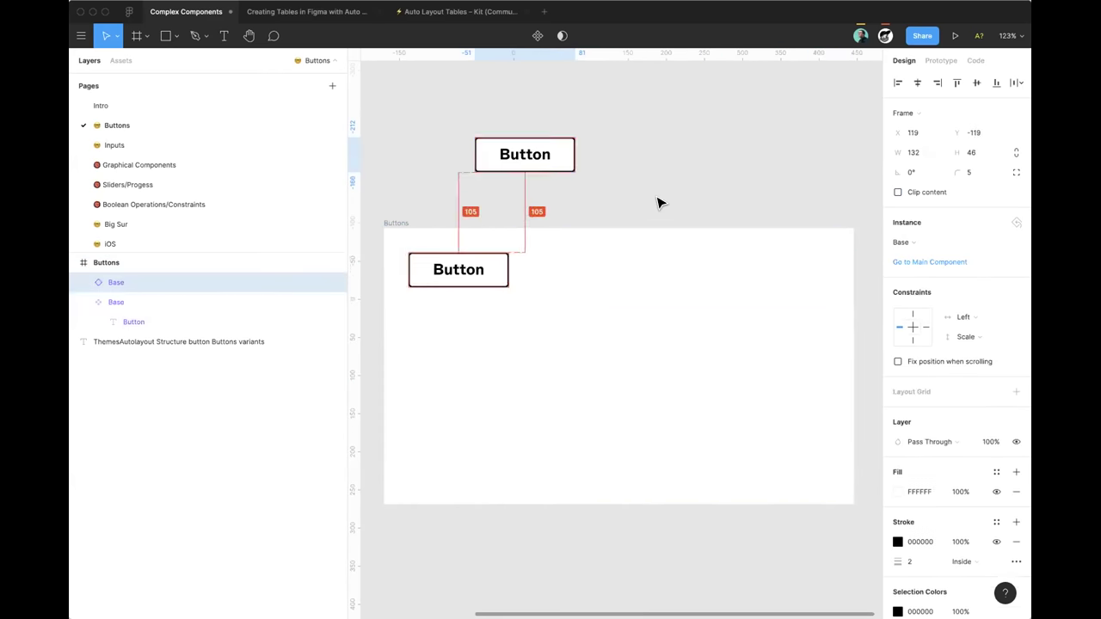
{"action": "left_click", "coordinate": [901, 242]}
{"action": "mouse_move", "coordinate": [903, 444]}
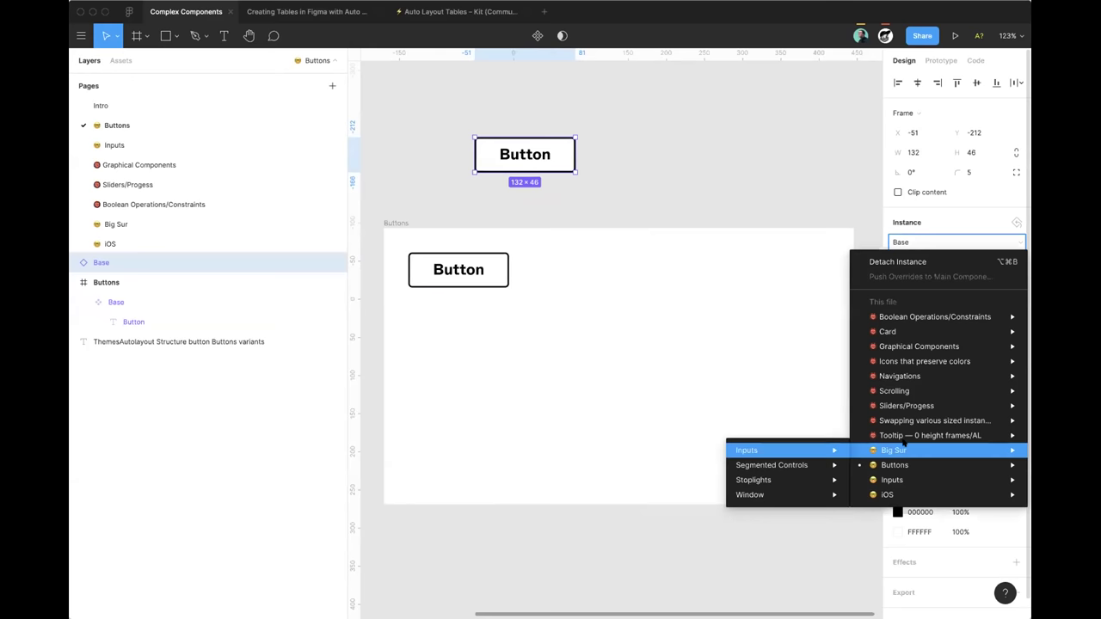
{"action": "mouse_move", "coordinate": [892, 463]}
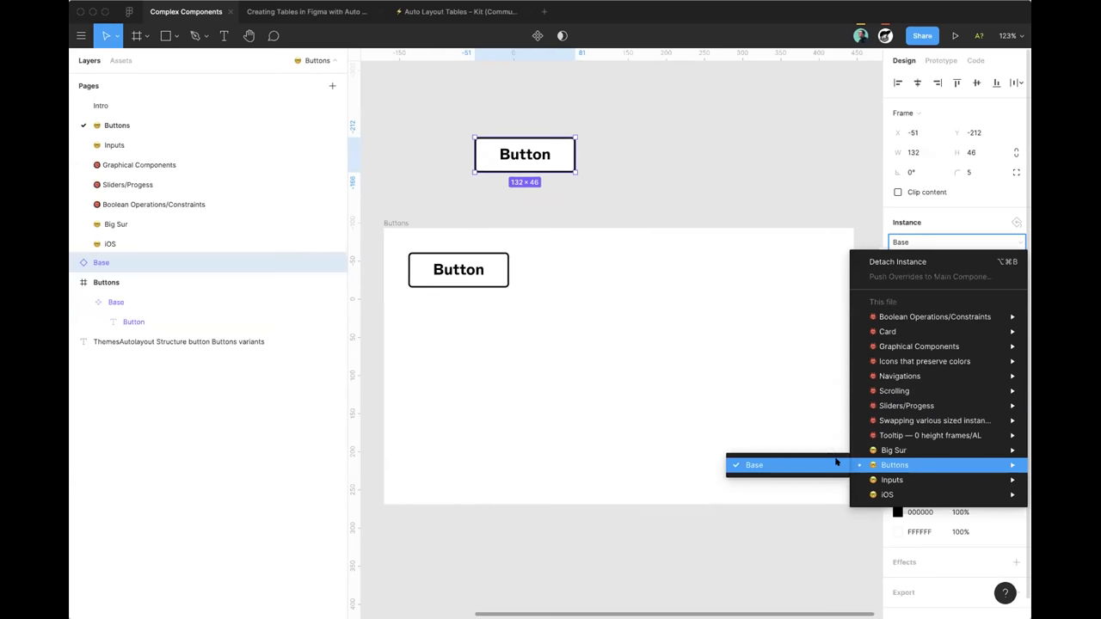
Step: Dismiss the instance swap options and delete the button instance above the Buttons frame
{"action": "key", "text": "Escape"}
{"action": "key", "text": "Escape"}
{"action": "left_click", "coordinate": [545, 157]}
{"action": "key", "text": "Delete"}
Step: Place an instance of the Base component directly below the original at X 32, Y 102
{"action": "left_click", "coordinate": [456, 270]}
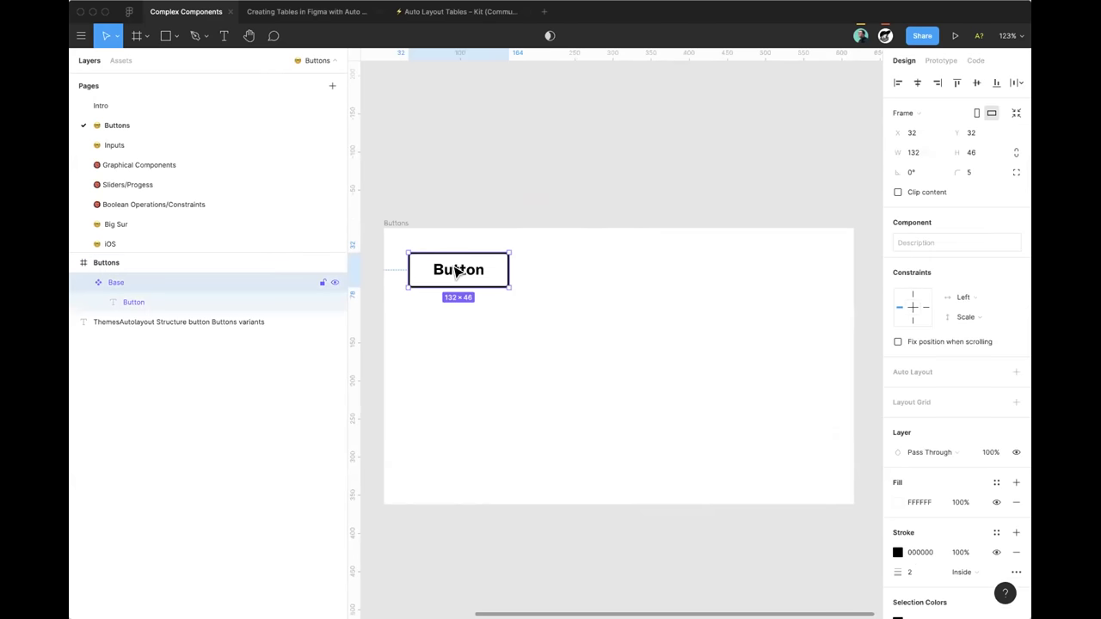
{"action": "left_click_drag", "start_coordinate": [457, 268], "coordinate": [456, 328], "text": "alt"}
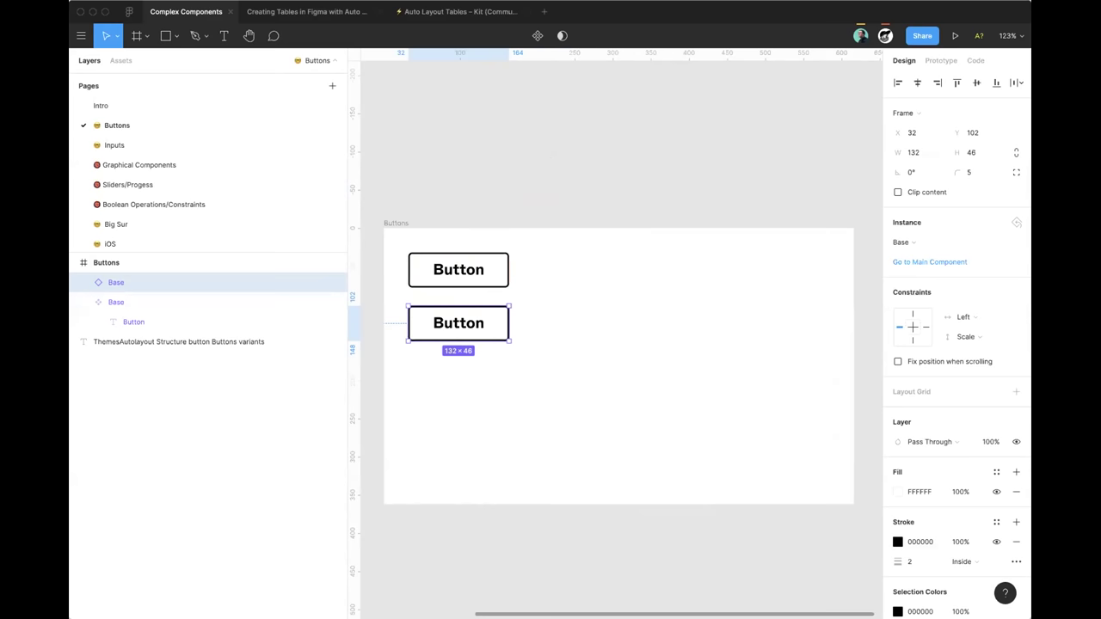
{"action": "left_click", "coordinate": [458, 278]}
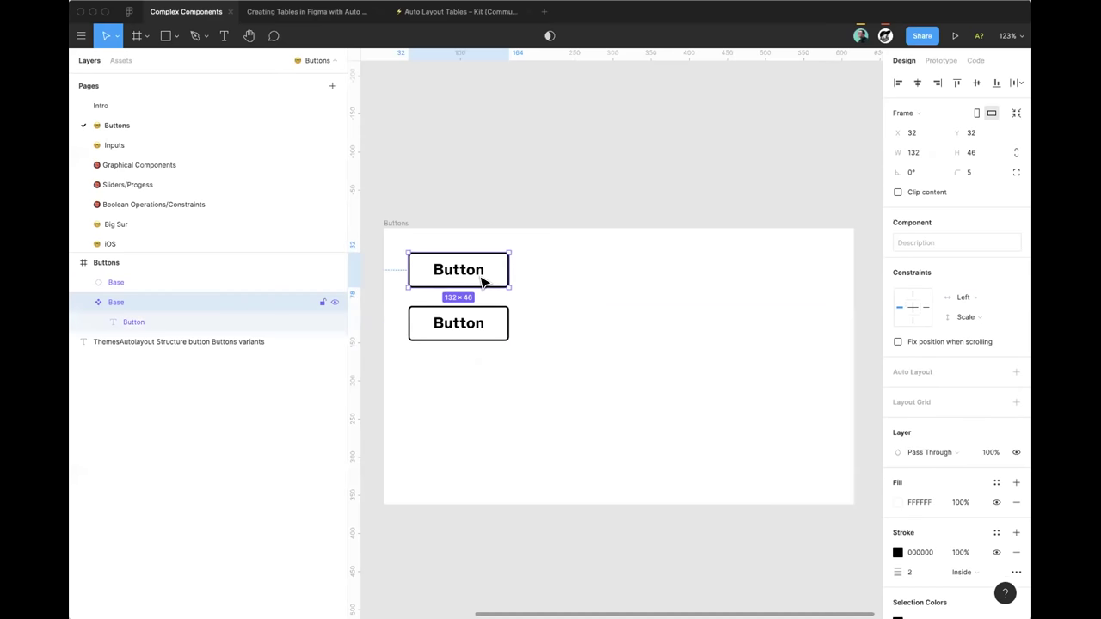
{"action": "left_click", "coordinate": [467, 325]}
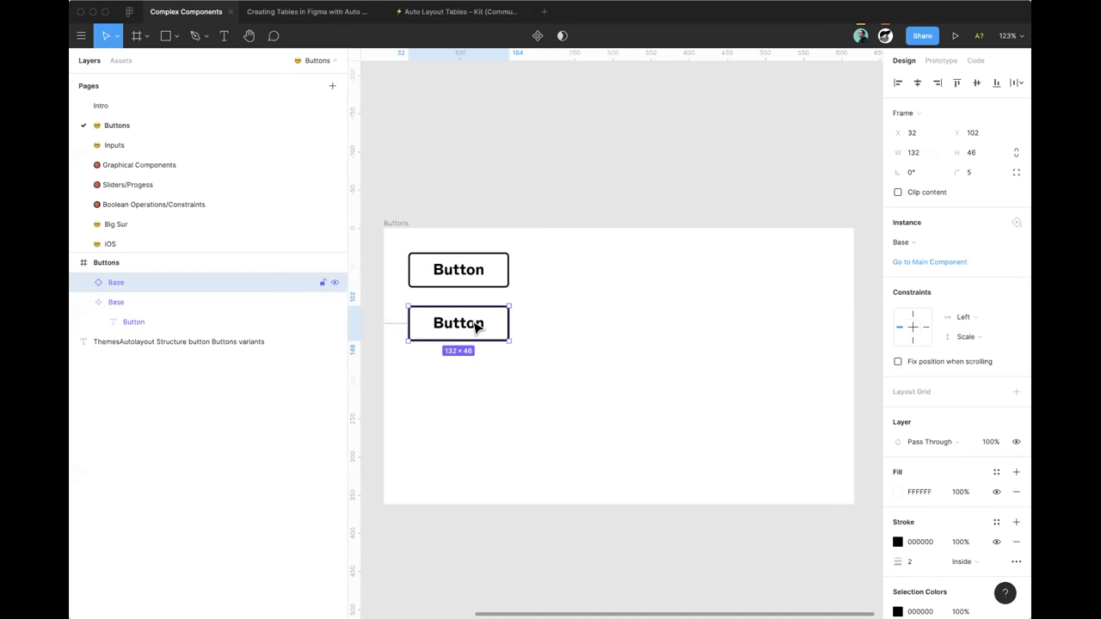
Step: Nudge the text label inside the main Base component up and back down
{"action": "left_click", "coordinate": [501, 277], "text": "super"}
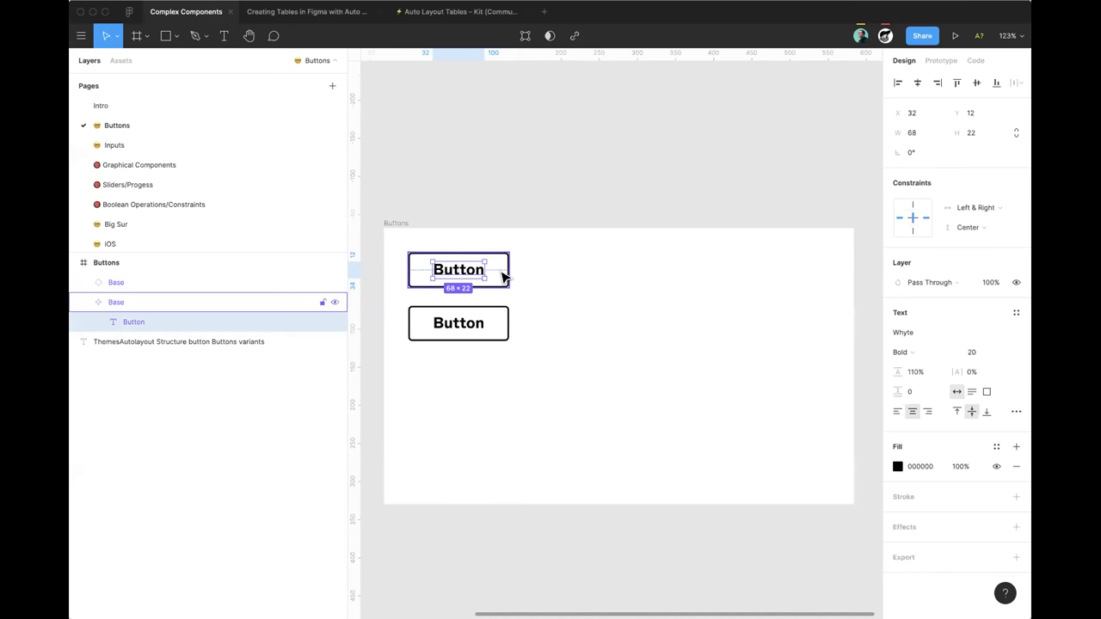
{"action": "key", "text": "Up"}
{"action": "key", "text": "Down"}
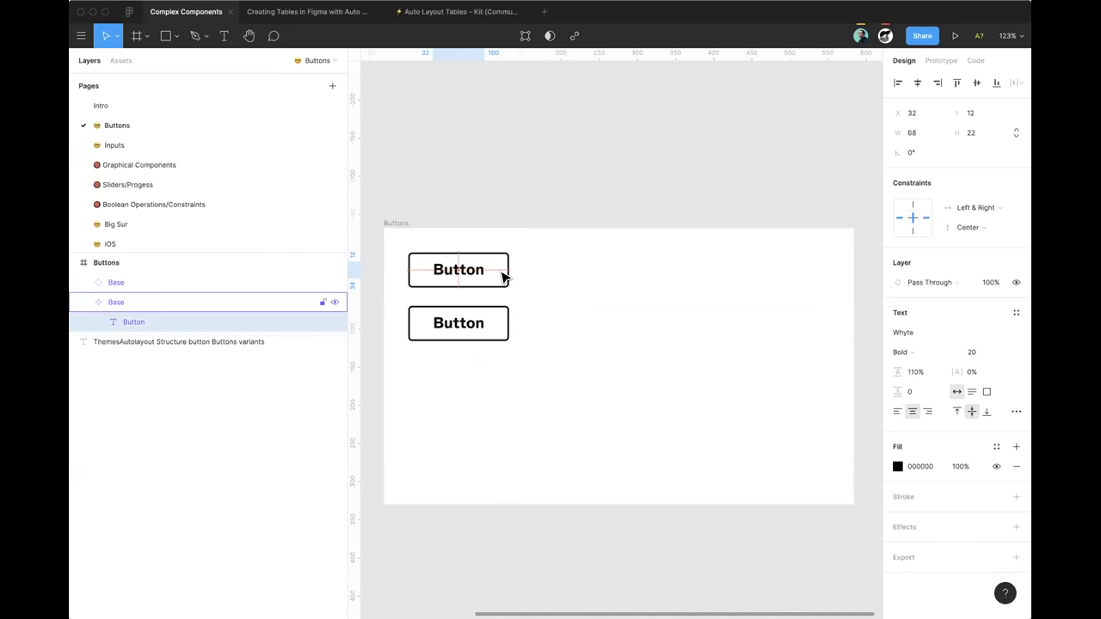
Step: Create a new component from the lower Base instance so that the instance is nested inside it
{"action": "left_click", "coordinate": [500, 326]}
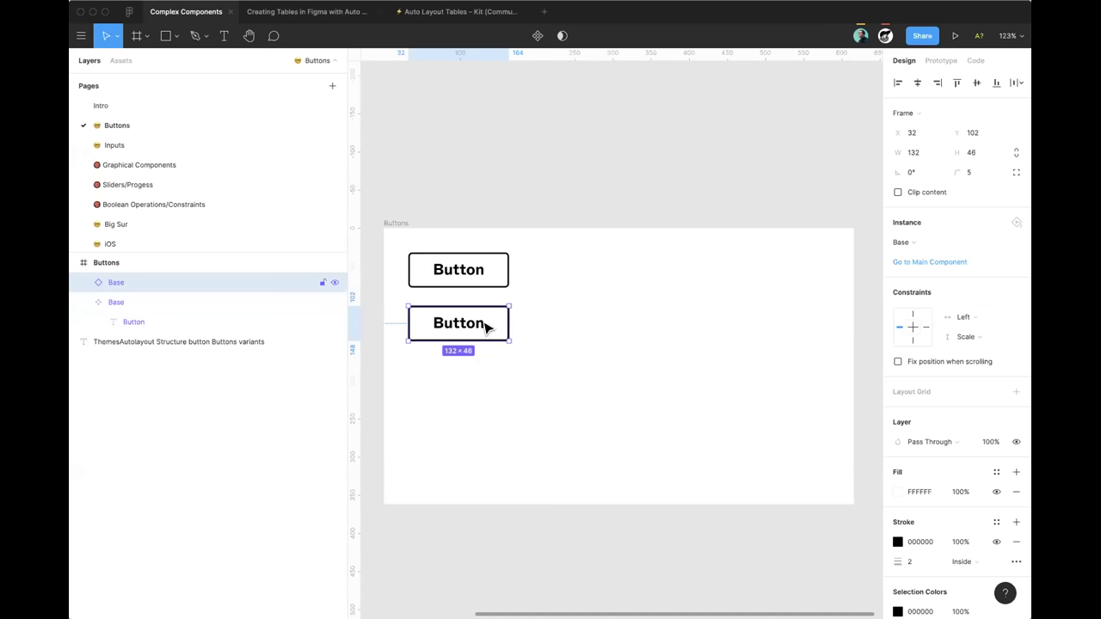
{"action": "right_click", "coordinate": [493, 322]}
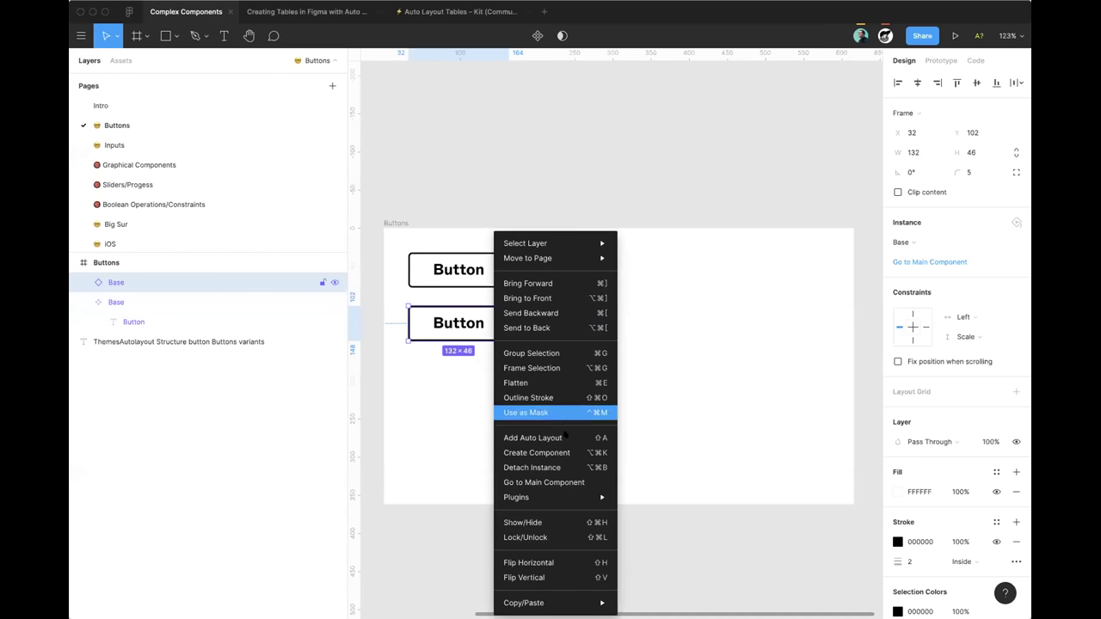
{"action": "left_click", "coordinate": [569, 452]}
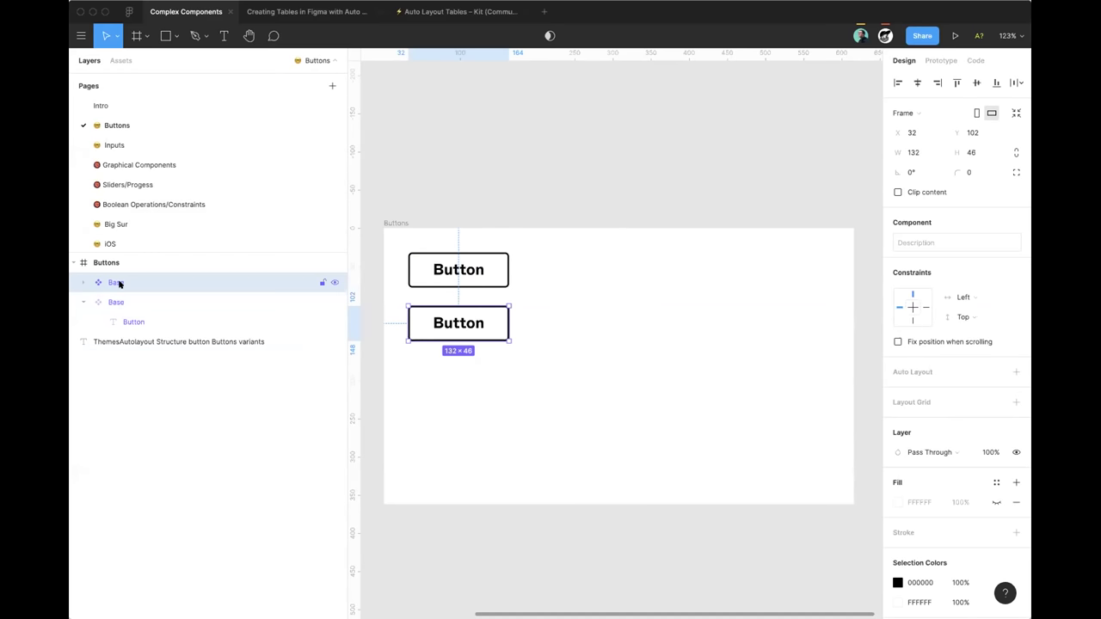
Step: Change the fill of the Base instance nested in the lower component to light blue 85AEFF
{"action": "left_click", "coordinate": [83, 283]}
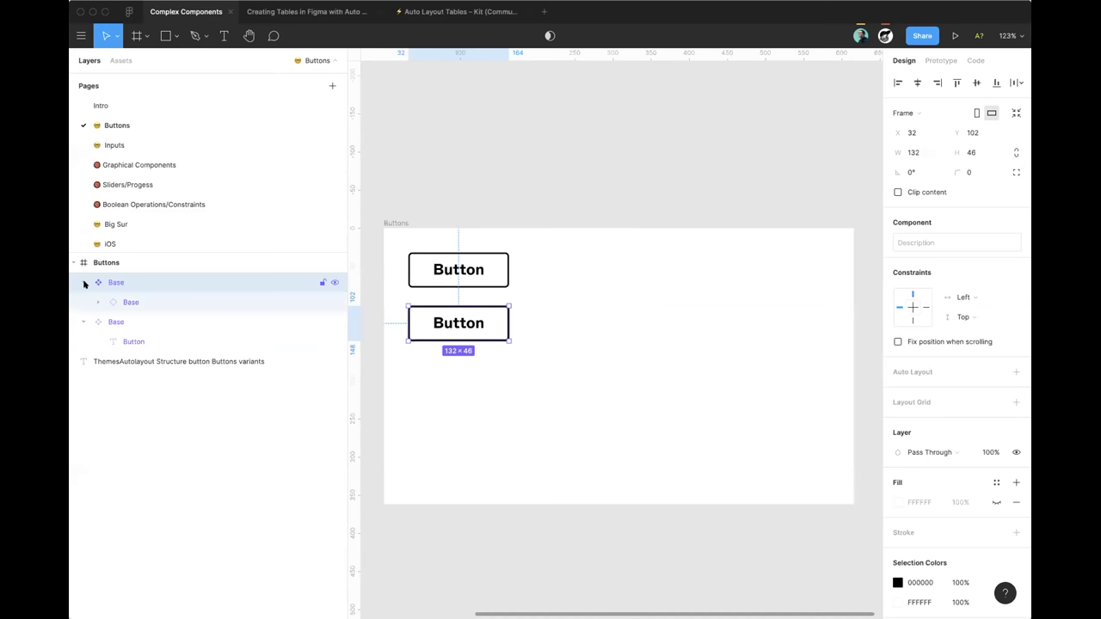
{"action": "left_click", "coordinate": [132, 302]}
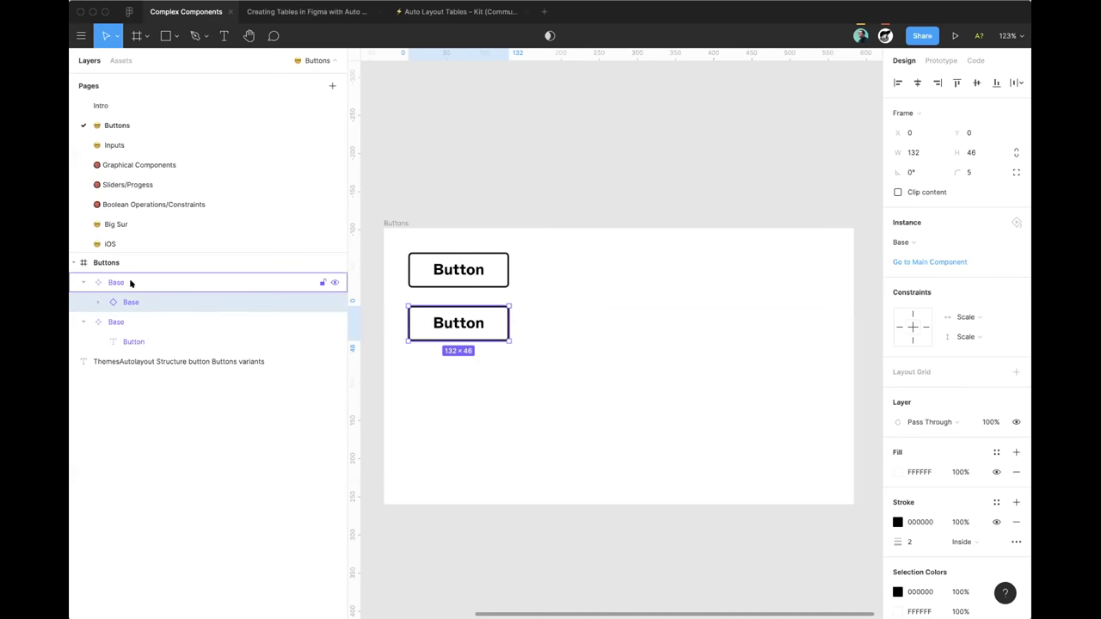
{"action": "scroll", "coordinate": [936, 398], "scroll_direction": "down", "scroll_amount": 1}
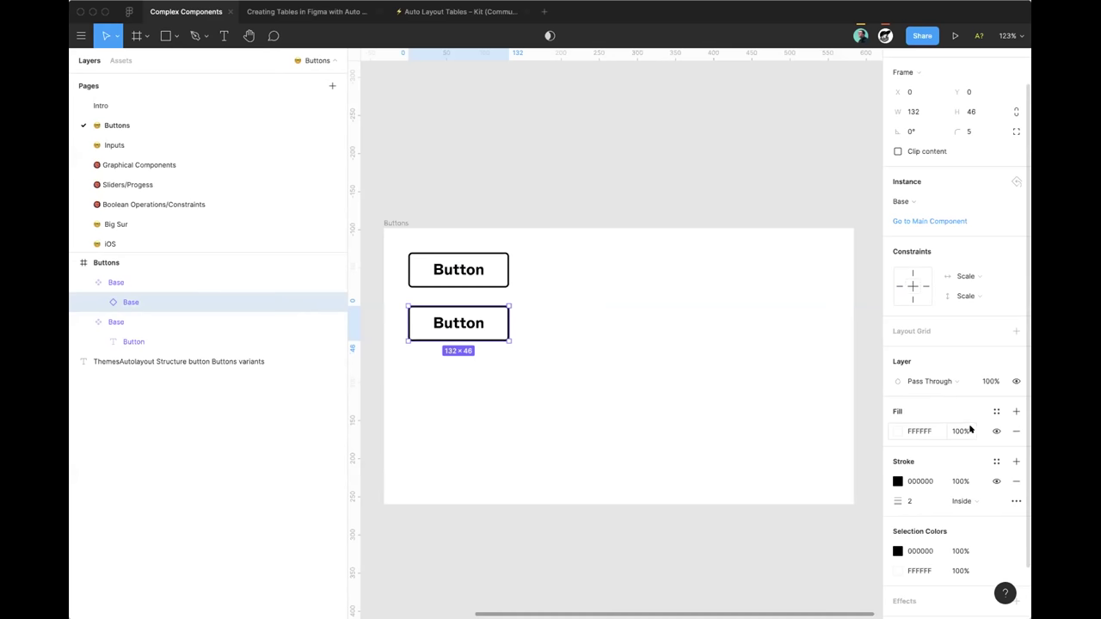
{"action": "left_click", "coordinate": [897, 431]}
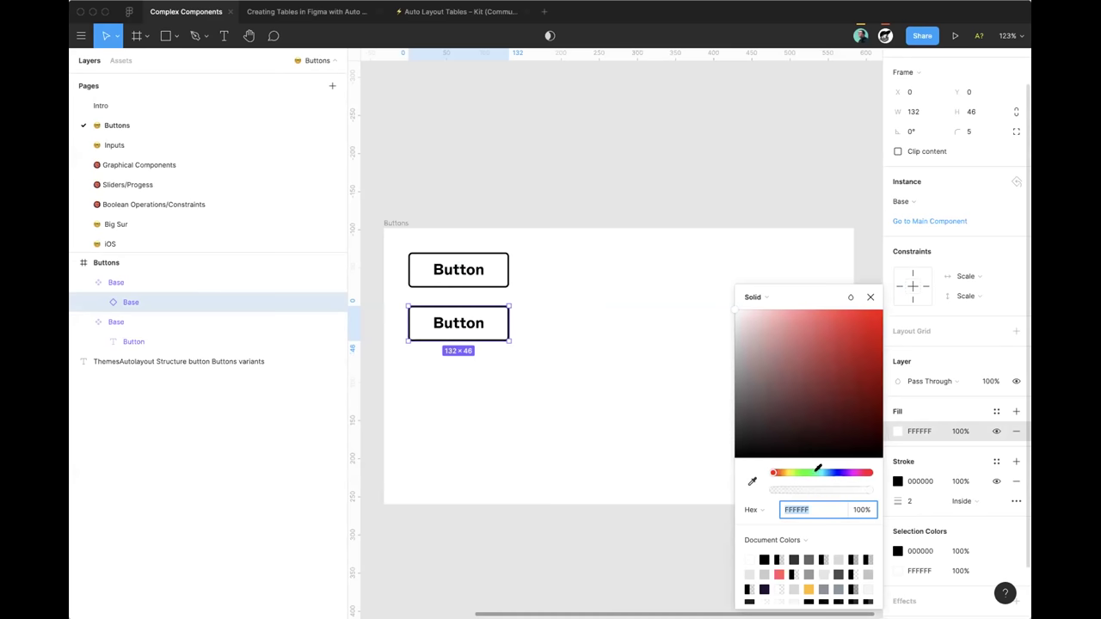
{"action": "mouse_move", "coordinate": [820, 472]}
{"action": "left_mouse_down"}
{"action": "mouse_move", "coordinate": [851, 474]}
{"action": "mouse_move", "coordinate": [819, 473]}
{"action": "mouse_move", "coordinate": [831, 473]}
{"action": "left_mouse_up"}
{"action": "left_click_drag", "start_coordinate": [823, 398], "coordinate": [802, 305]}
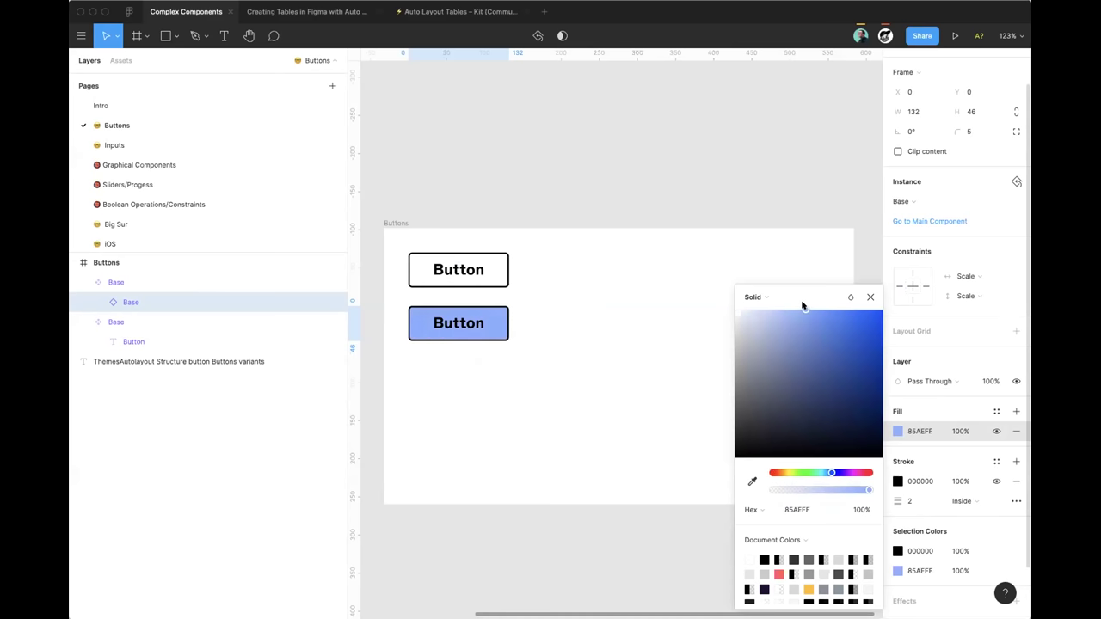
{"action": "left_click", "coordinate": [870, 297]}
Step: Set the text label of the blue button to white FFFFFF
{"action": "left_click", "coordinate": [459, 318]}
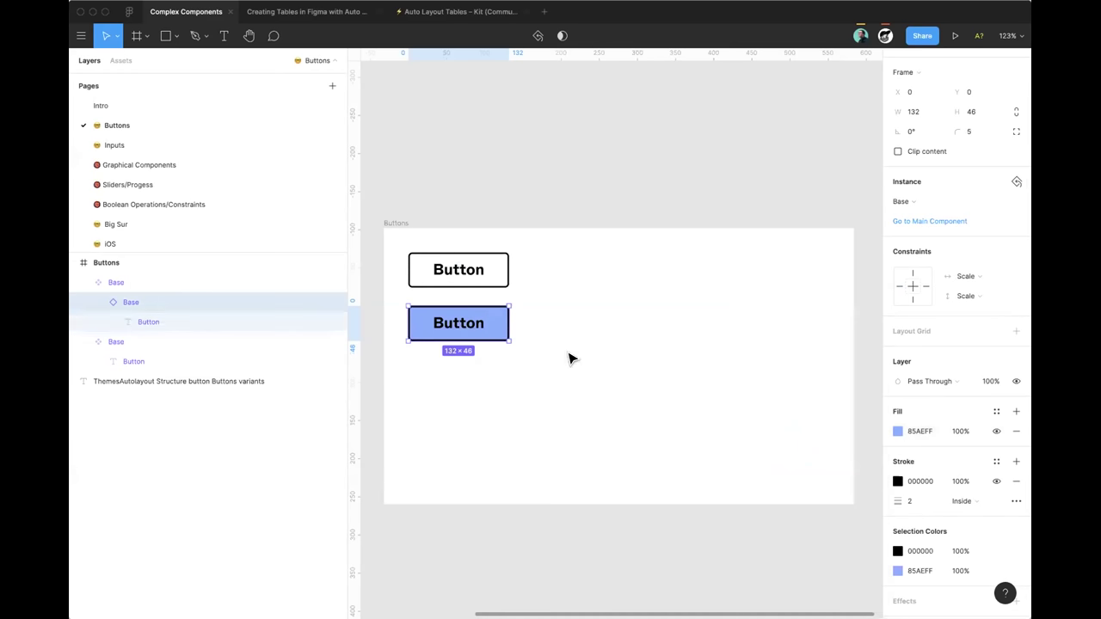
{"action": "key", "text": "Return"}
{"action": "left_click", "coordinate": [897, 482]}
{"action": "left_click_drag", "start_coordinate": [761, 342], "coordinate": [691, 280]}
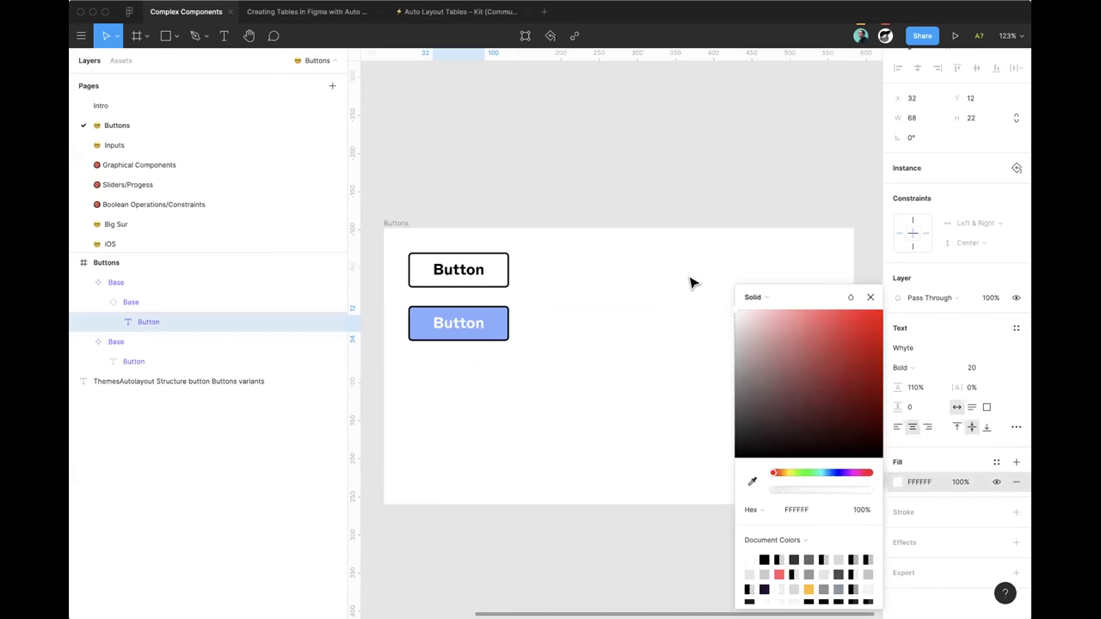
{"action": "left_click", "coordinate": [686, 311]}
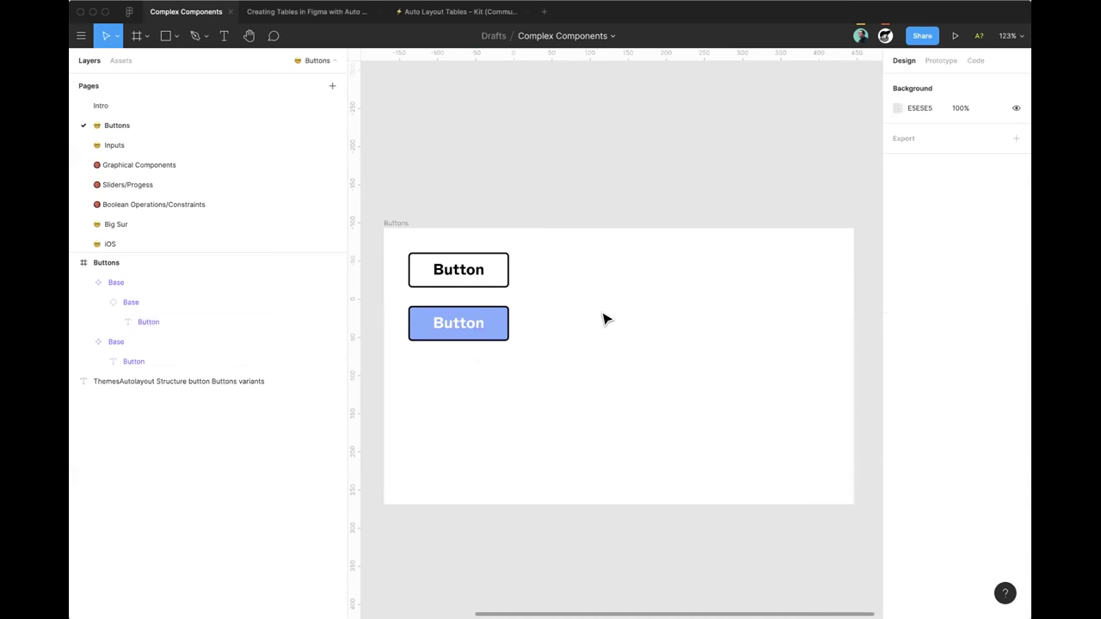
Step: Place another instance of the main Base component beside the blue button at X 188, Y 102
{"action": "left_click", "coordinate": [493, 323]}
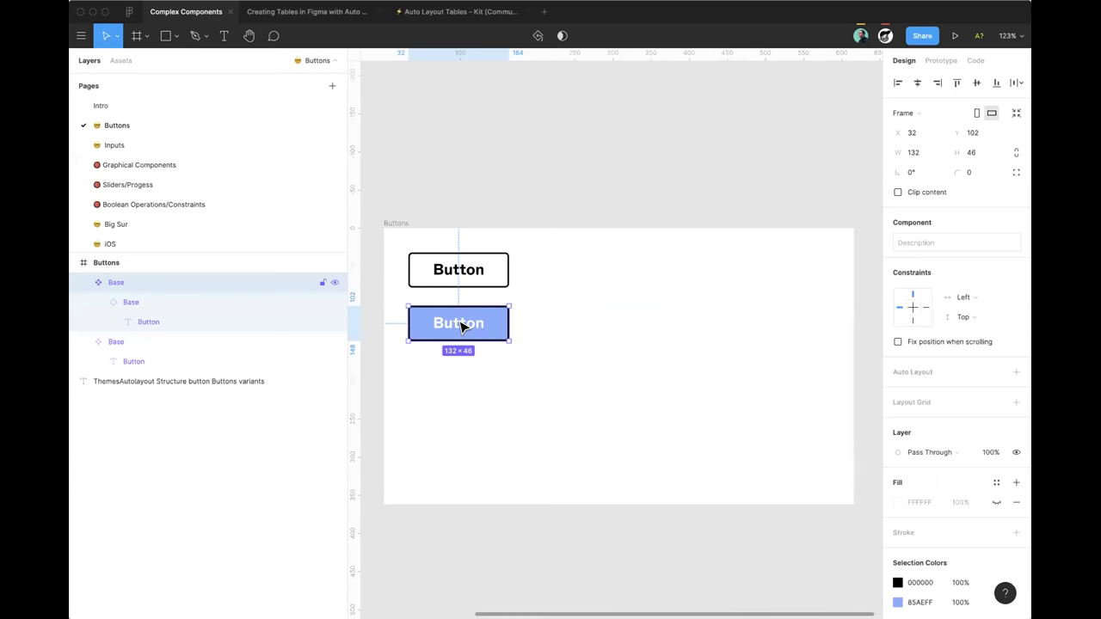
{"action": "left_click", "coordinate": [572, 313]}
{"action": "left_click", "coordinate": [492, 272]}
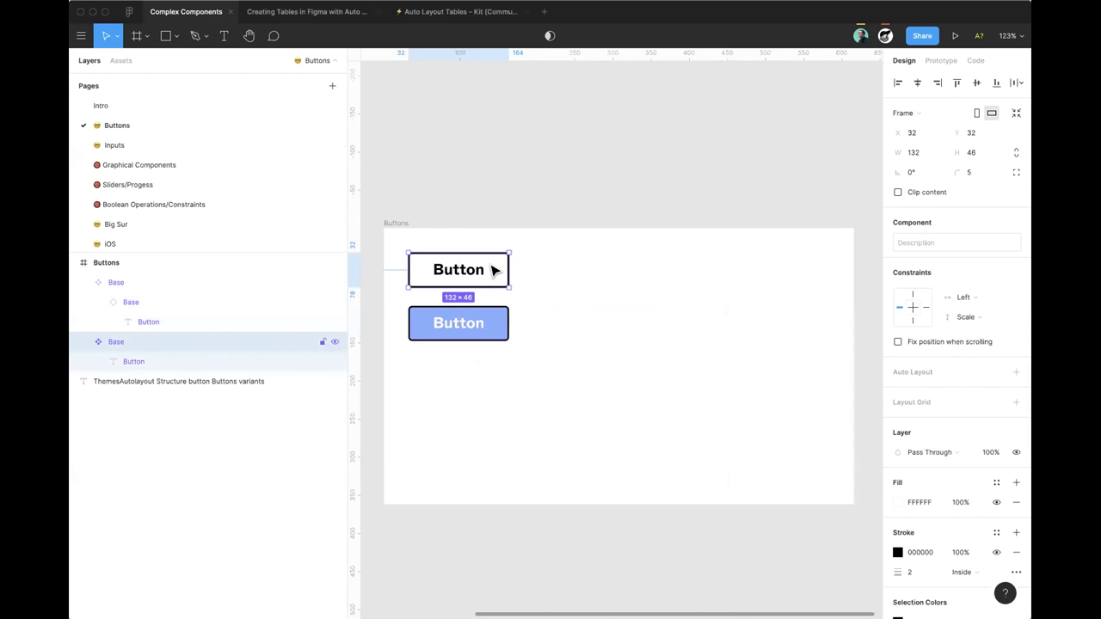
{"action": "left_click_drag", "start_coordinate": [487, 268], "coordinate": [575, 325]}
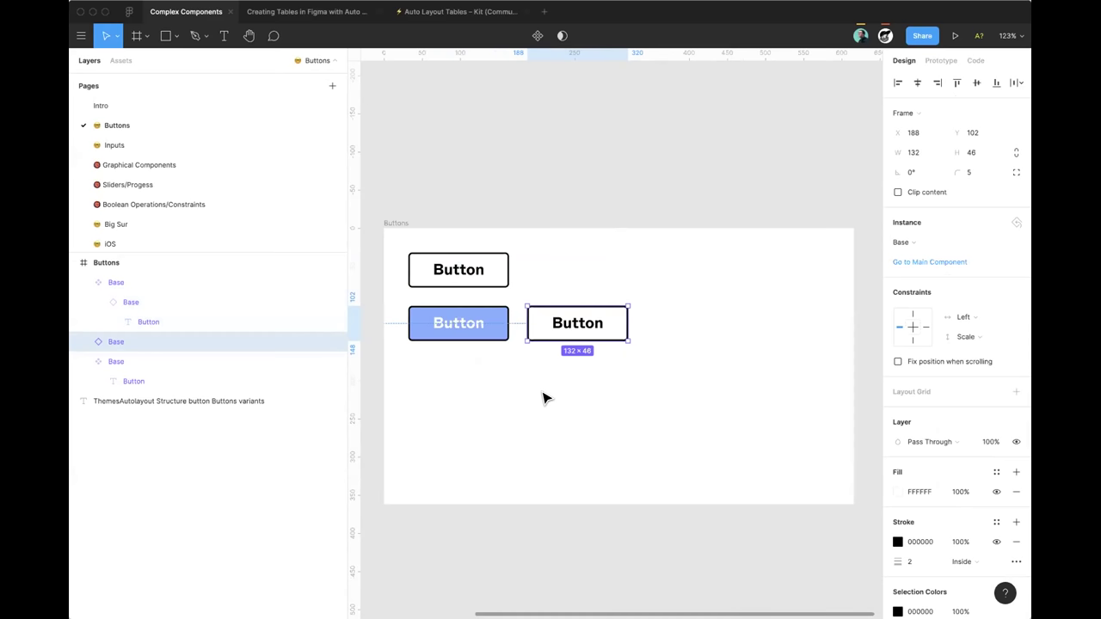
Step: Create a component from the instance beside the blue button, then select the blue component and collapse all layers
{"action": "right_click", "coordinate": [611, 320]}
{"action": "left_click", "coordinate": [677, 440]}
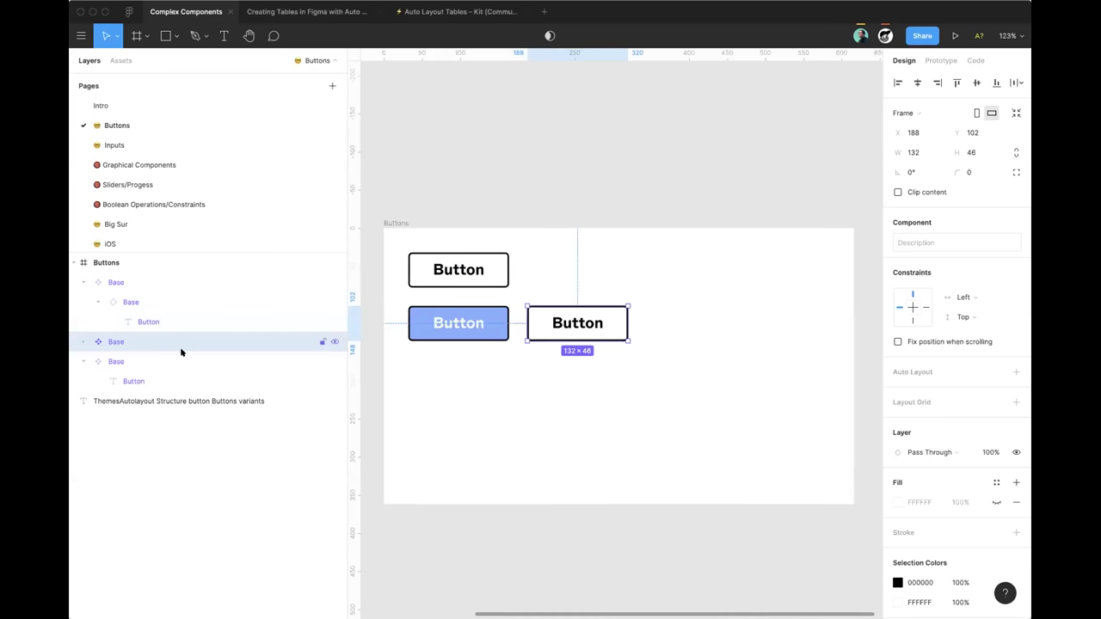
{"action": "left_click", "coordinate": [487, 318]}
{"action": "key", "text": "alt+l"}
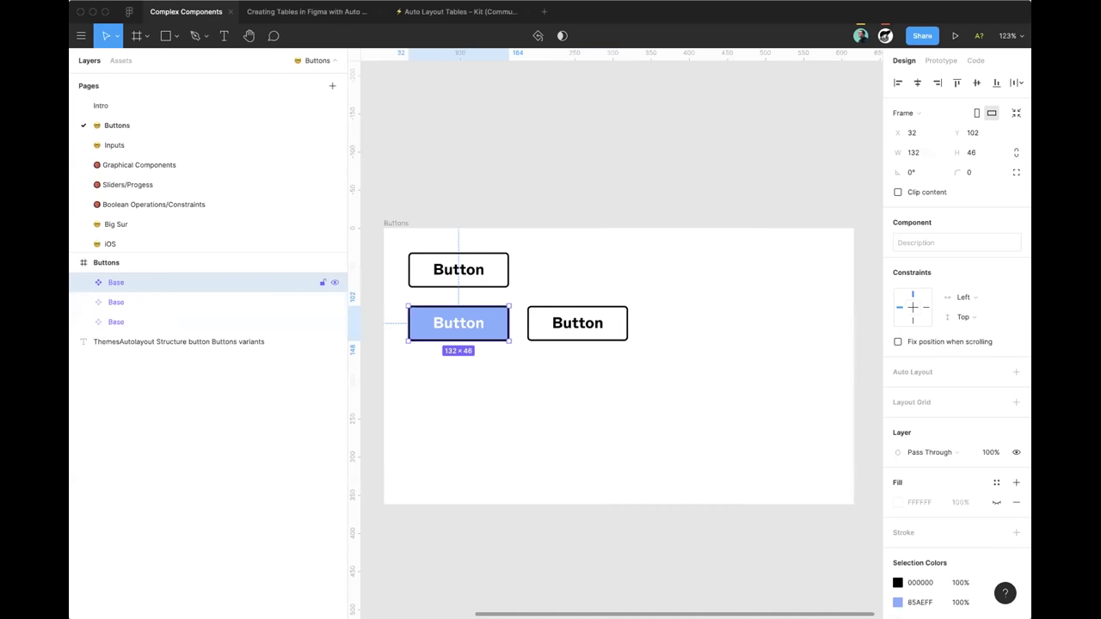
Step: Rename the blue button component as Primary and the component beside it as Secondary
{"action": "double_click", "coordinate": [193, 282]}
{"action": "type", "text": "Primary"}
{"action": "key", "text": "Return"}
{"action": "left_click", "coordinate": [227, 303]}
{"action": "double_click", "coordinate": [229, 306]}
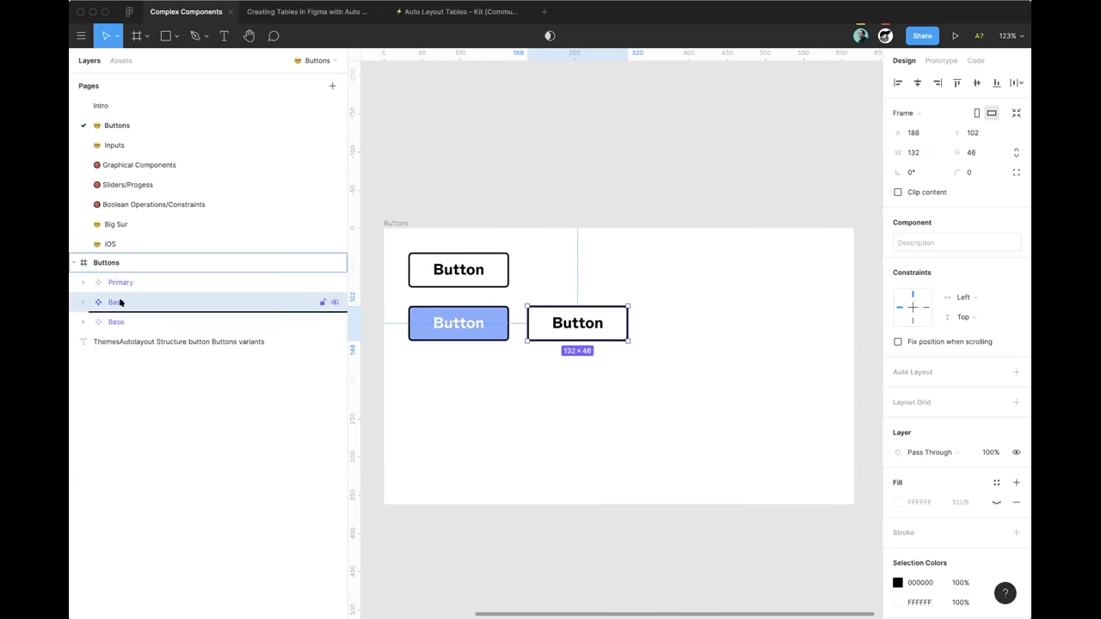
{"action": "type", "text": "Secondary"}
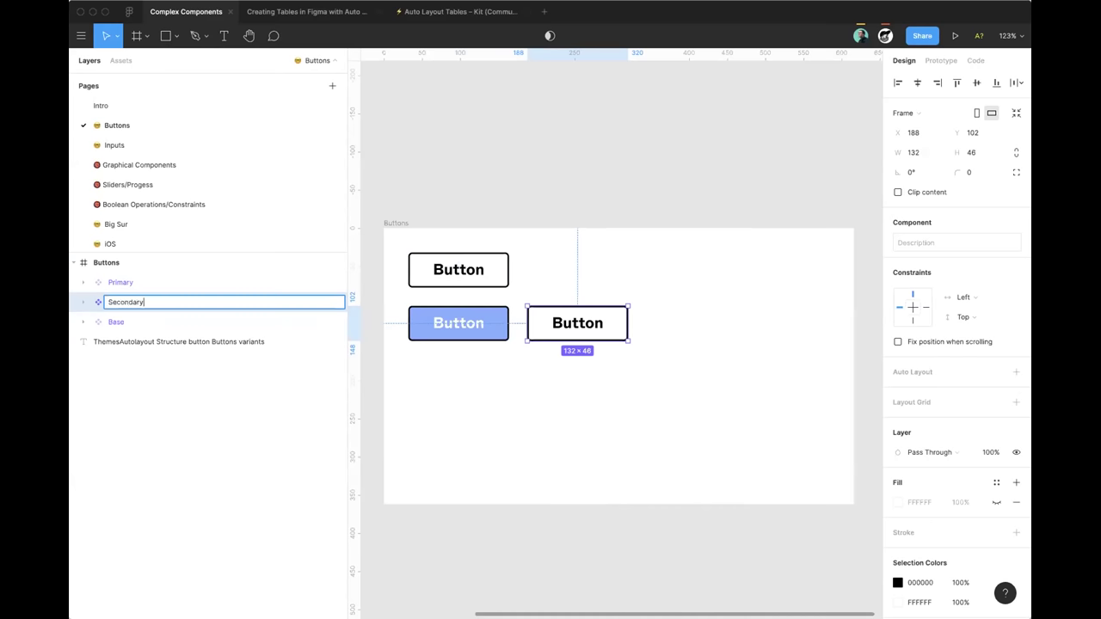
{"action": "key", "text": "Return"}
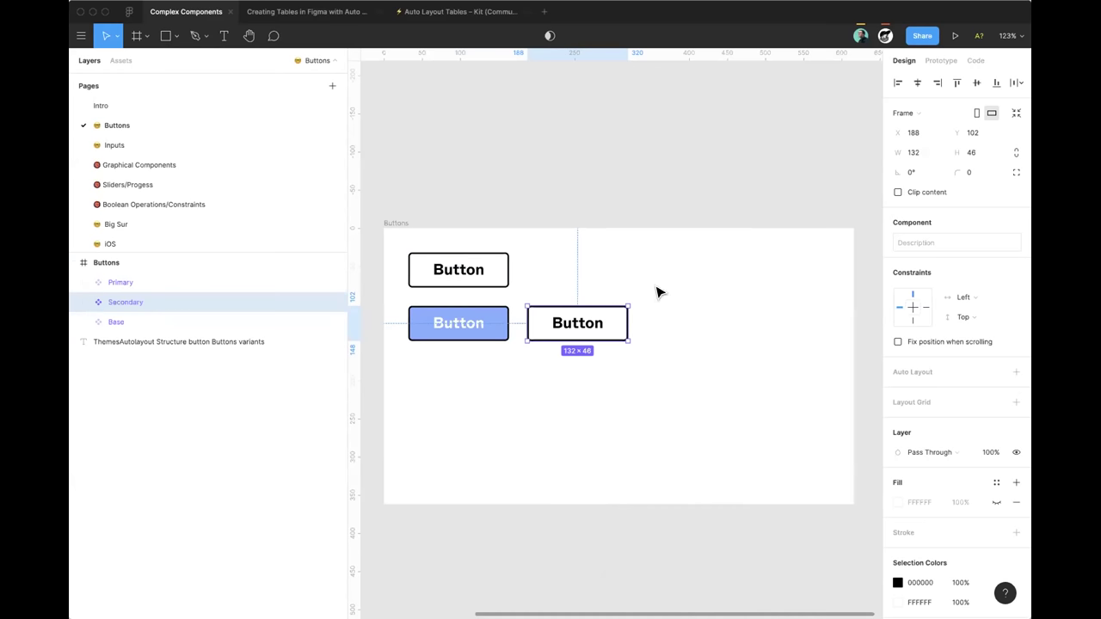
Step: Set the fill of the Base instance nested in the Secondary component to light grey F1F1F1
{"action": "key", "text": "Return"}
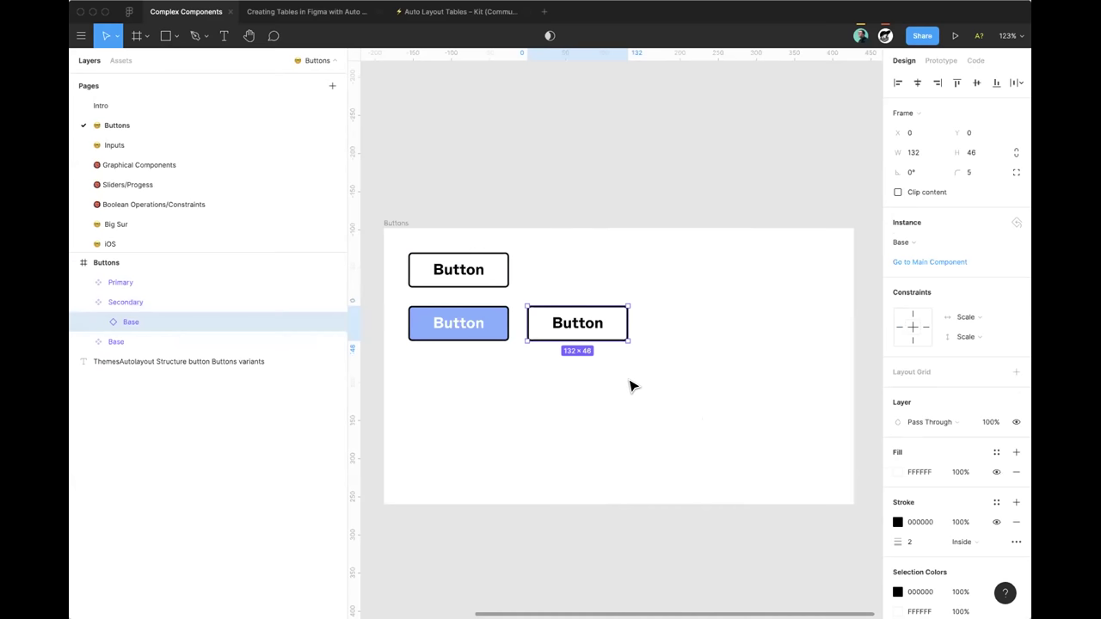
{"action": "left_click", "coordinate": [898, 472]}
{"action": "type", "text": "F1F1F1"}
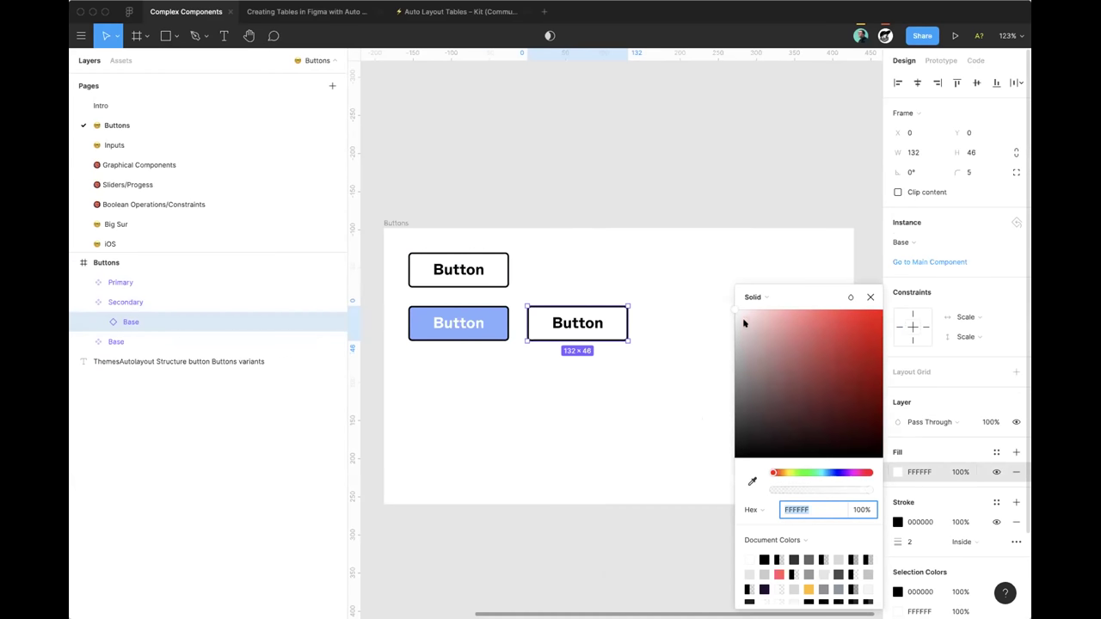
{"action": "key", "text": "Return"}
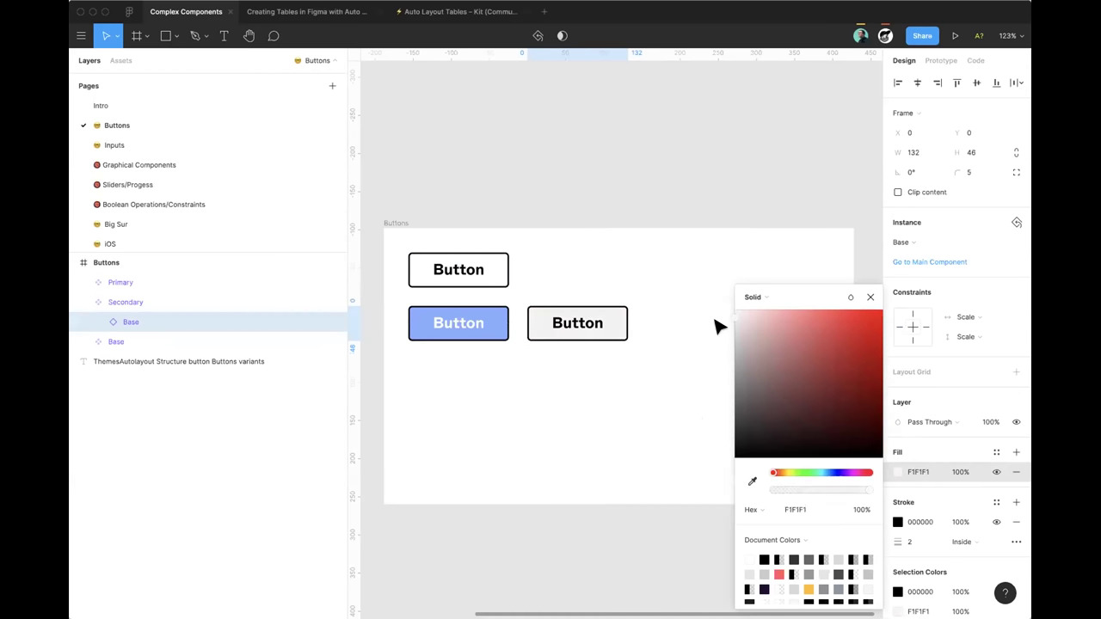
{"action": "left_click", "coordinate": [869, 297]}
Step: Set the stroke of the Base instance nested in the Secondary component to grey E1E1E1
{"action": "left_click", "coordinate": [747, 319]}
{"action": "left_click", "coordinate": [620, 320]}
{"action": "left_click", "coordinate": [898, 523]}
{"action": "type", "text": "DDDDDD"}
{"action": "key", "text": "Return"}
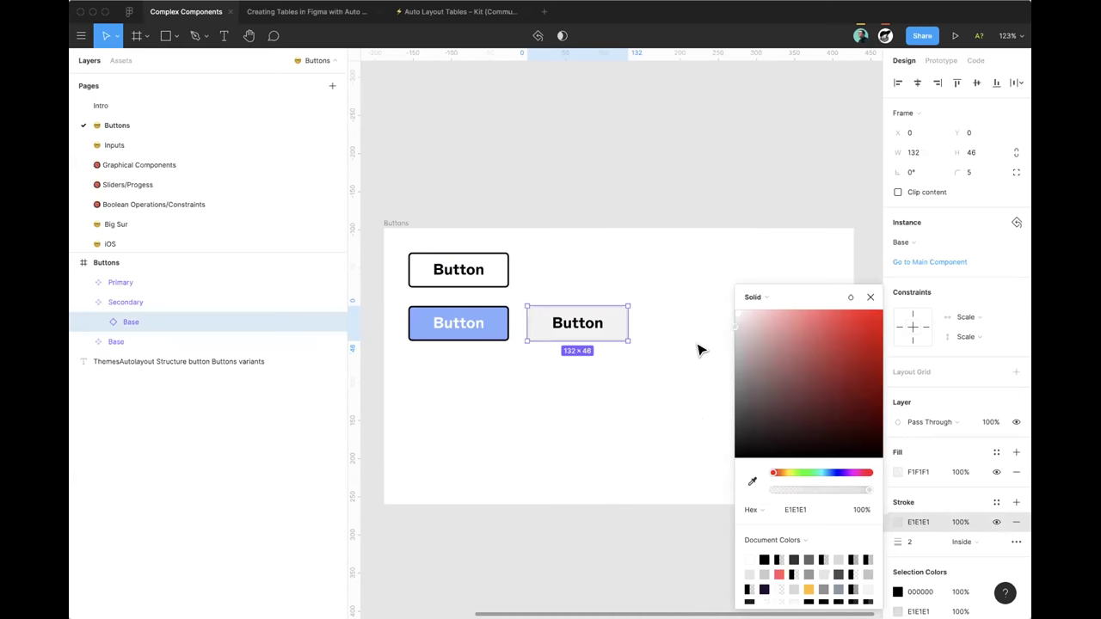
{"action": "left_click", "coordinate": [701, 349]}
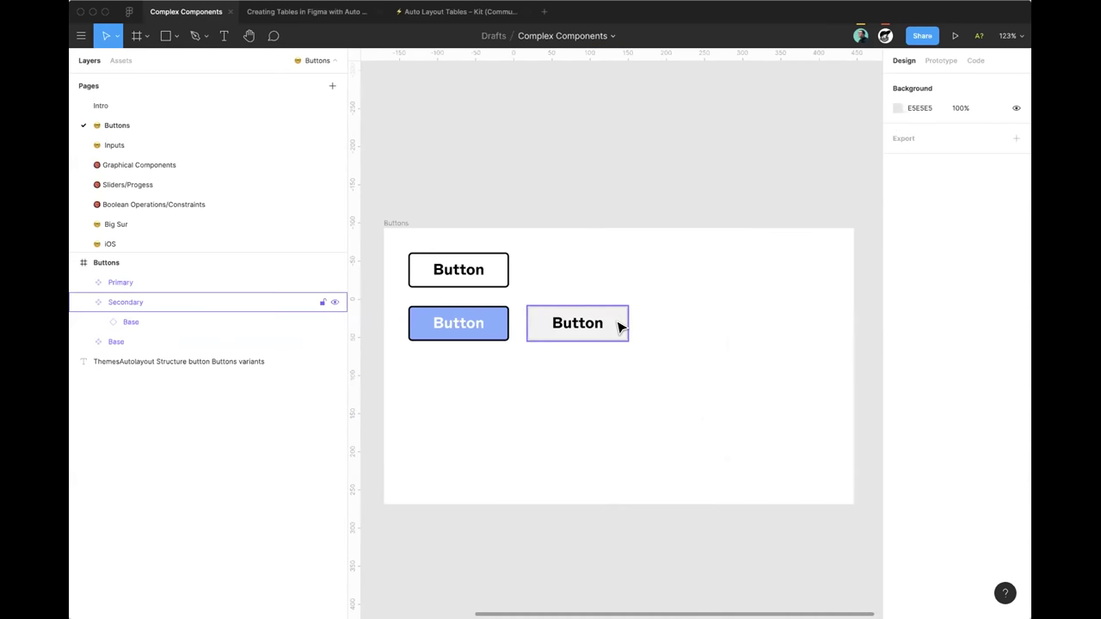
Step: Place an instance of the Primary component on the canvas above the Buttons frame at X 44, Y -230
{"action": "left_click", "coordinate": [484, 332]}
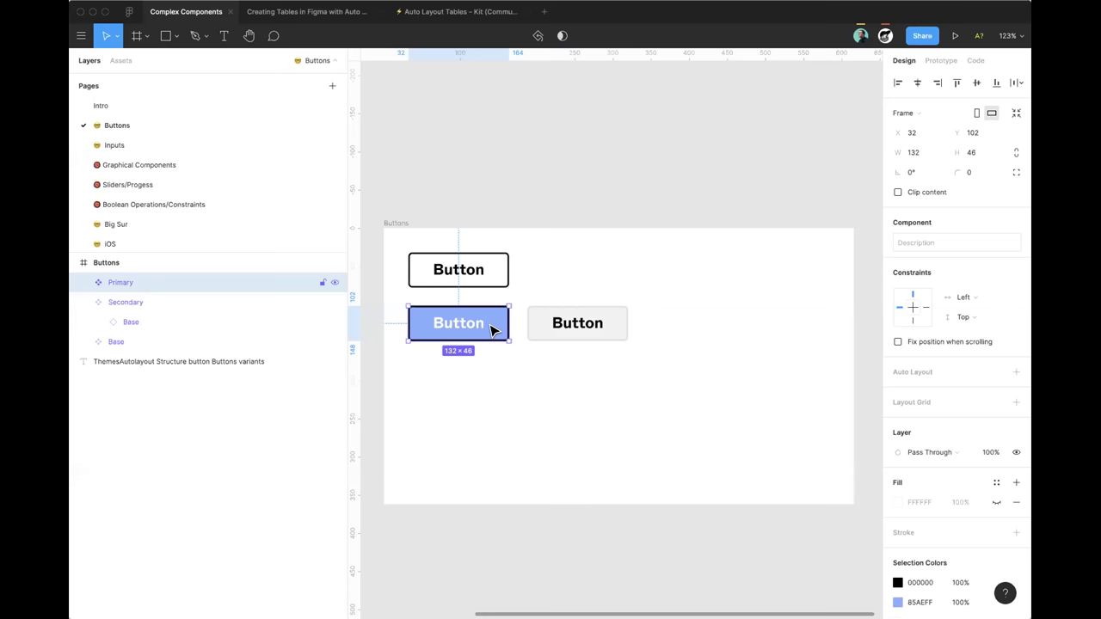
{"action": "left_click_drag", "start_coordinate": [484, 327], "coordinate": [629, 190]}
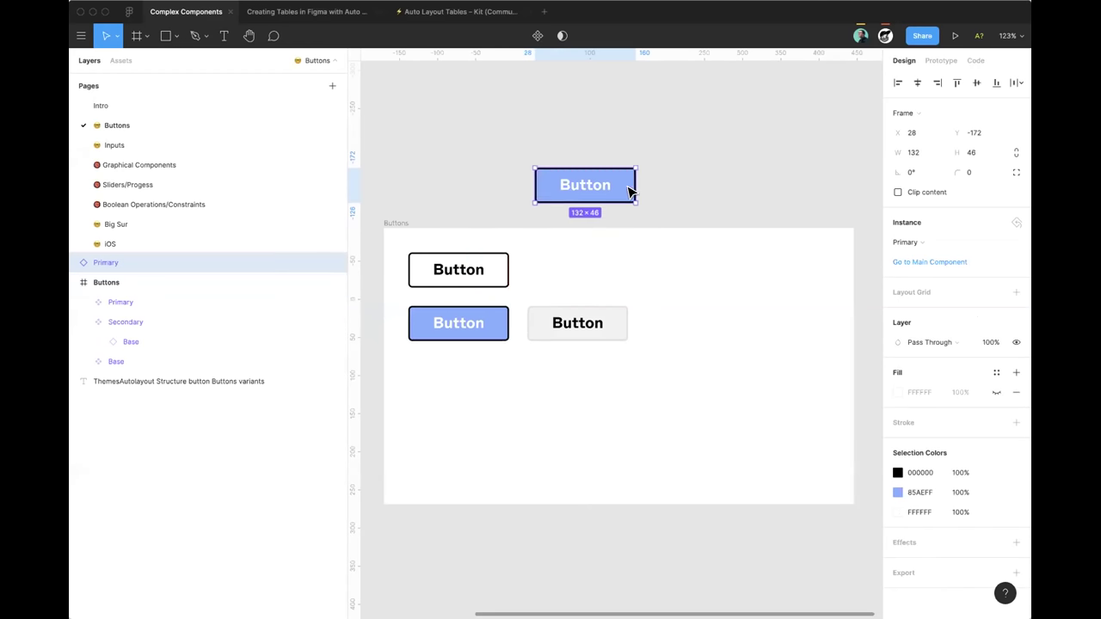
{"action": "scroll", "coordinate": [676, 253], "scroll_direction": "up", "scroll_amount": 3}
{"action": "left_click_drag", "start_coordinate": [624, 230], "coordinate": [625, 229]}
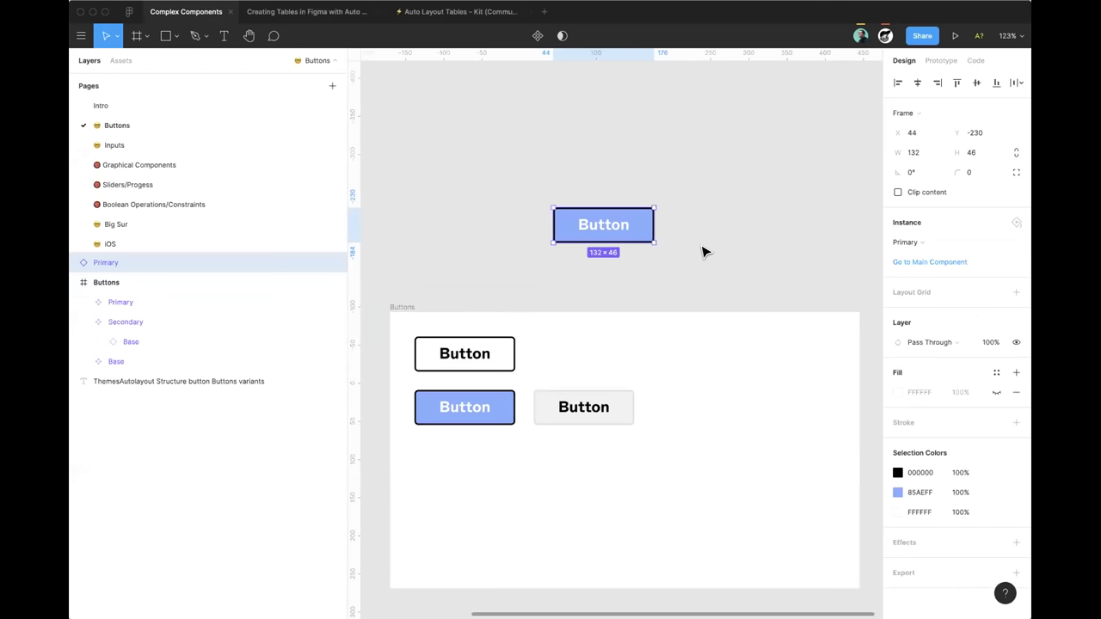
Step: Swap the Primary instance above the frame for the Secondary component
{"action": "left_click", "coordinate": [923, 237]}
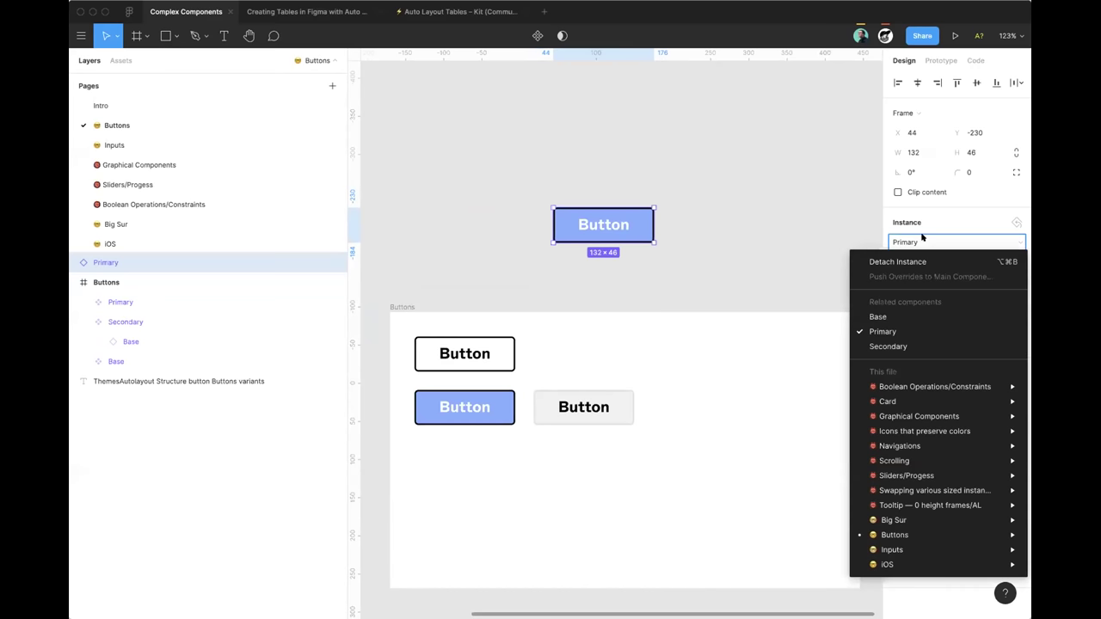
{"action": "left_click", "coordinate": [905, 346]}
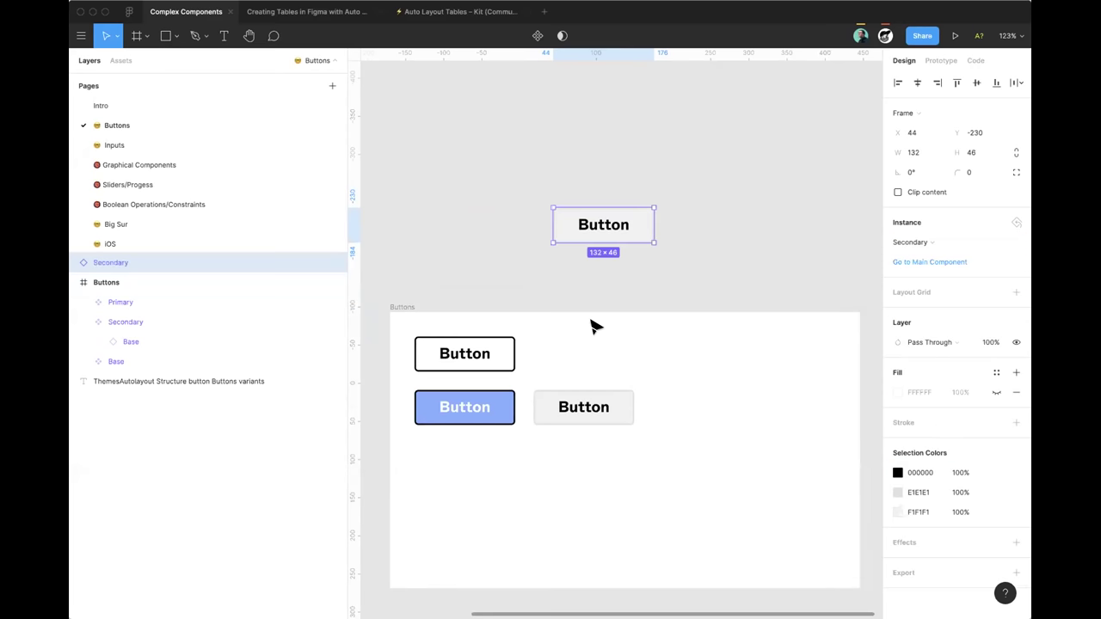
{"action": "left_click", "coordinate": [667, 287]}
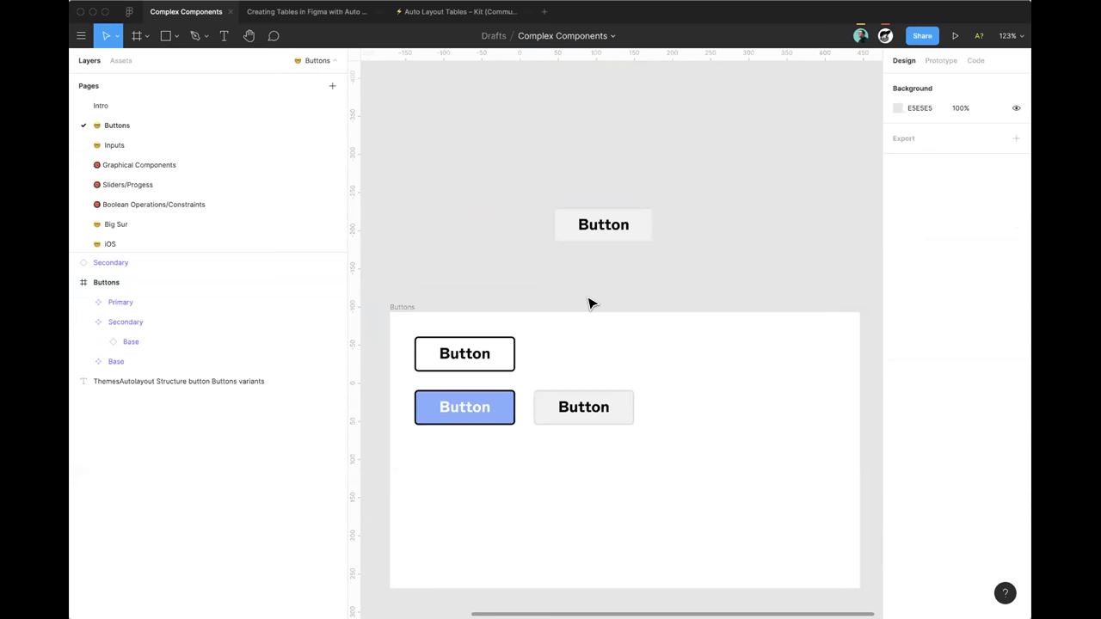
Step: Set the corner radius of the main Base component to 100
{"action": "left_click", "coordinate": [511, 338]}
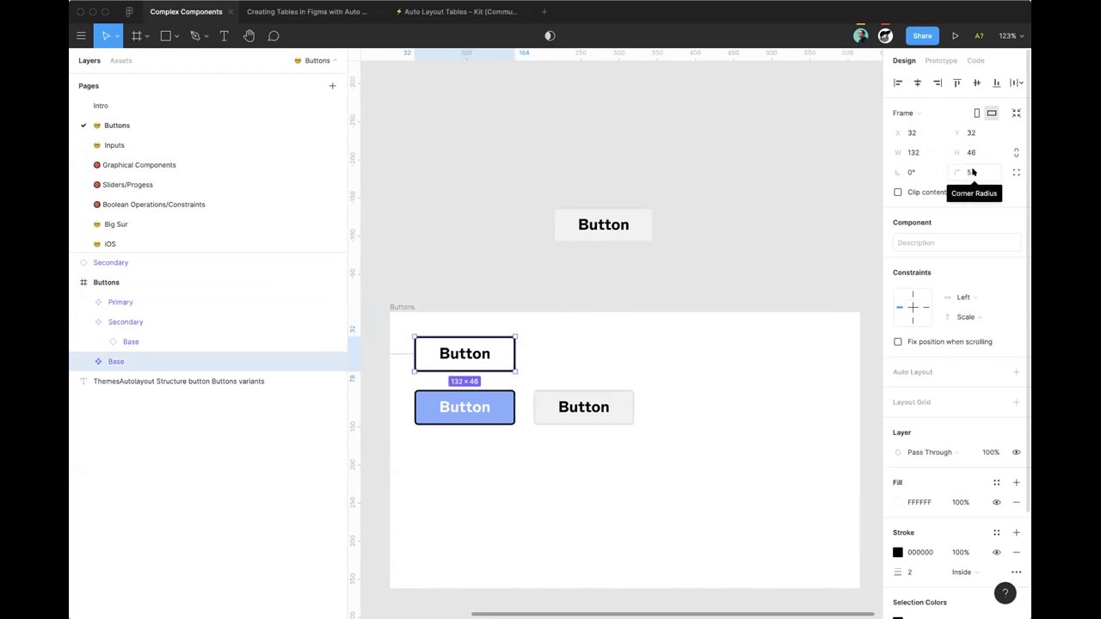
{"action": "left_click", "coordinate": [972, 172]}
{"action": "type", "text": "100"}
{"action": "key", "text": "Return"}
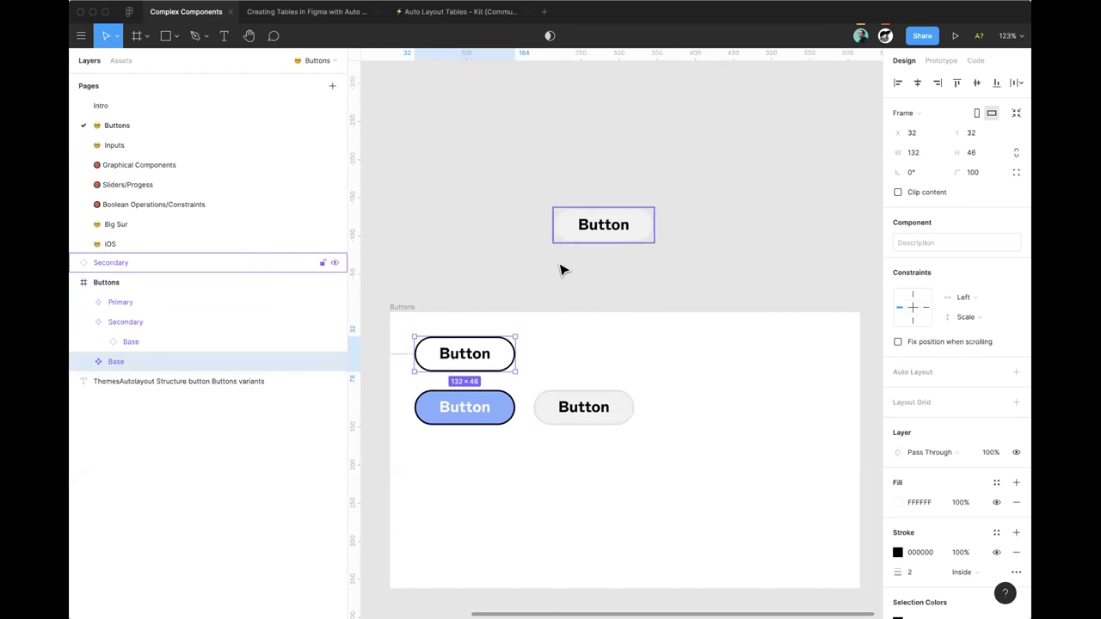
{"action": "left_click", "coordinate": [619, 328]}
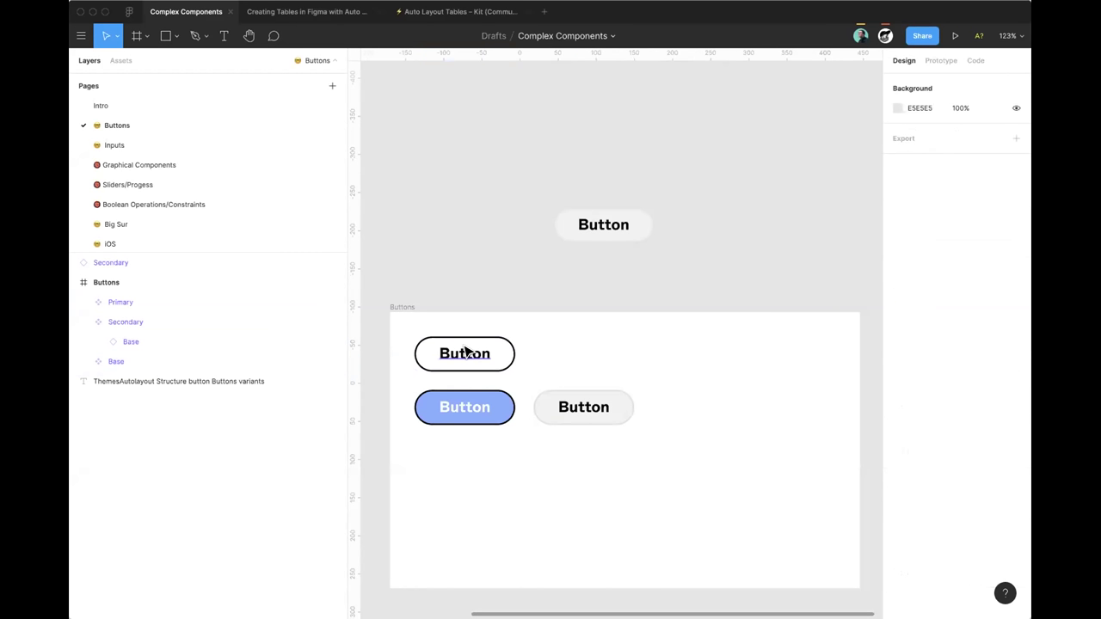
Step: Set the font size of the main Base component's text label to 18
{"action": "double_click", "coordinate": [461, 352]}
{"action": "left_click", "coordinate": [979, 352]}
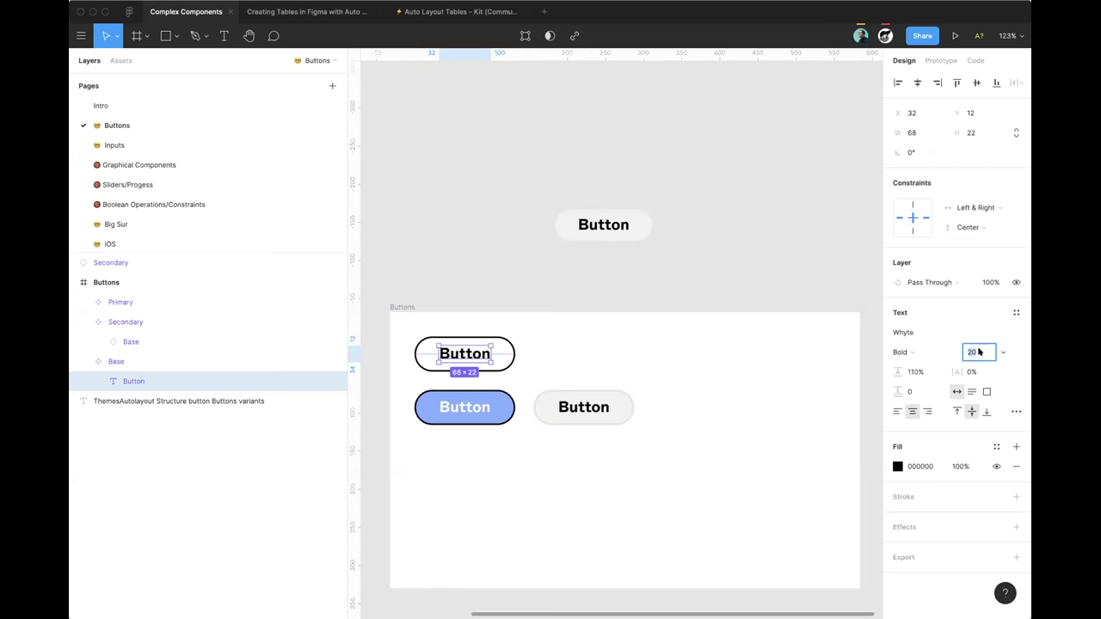
{"action": "type", "text": "18"}
{"action": "key", "text": "Return"}
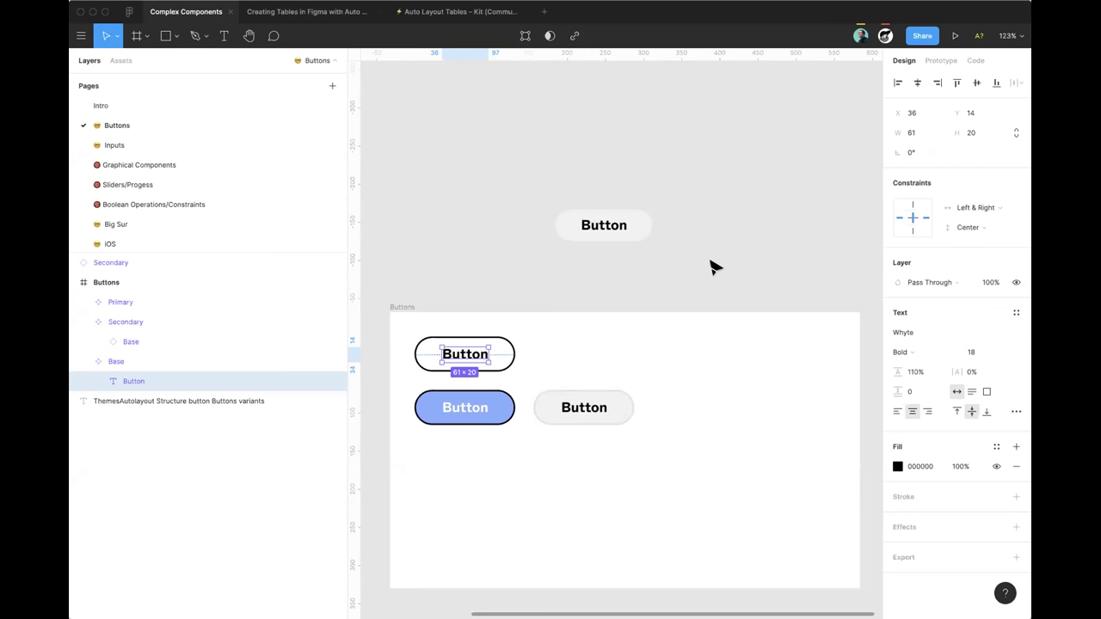
{"action": "left_click", "coordinate": [699, 262]}
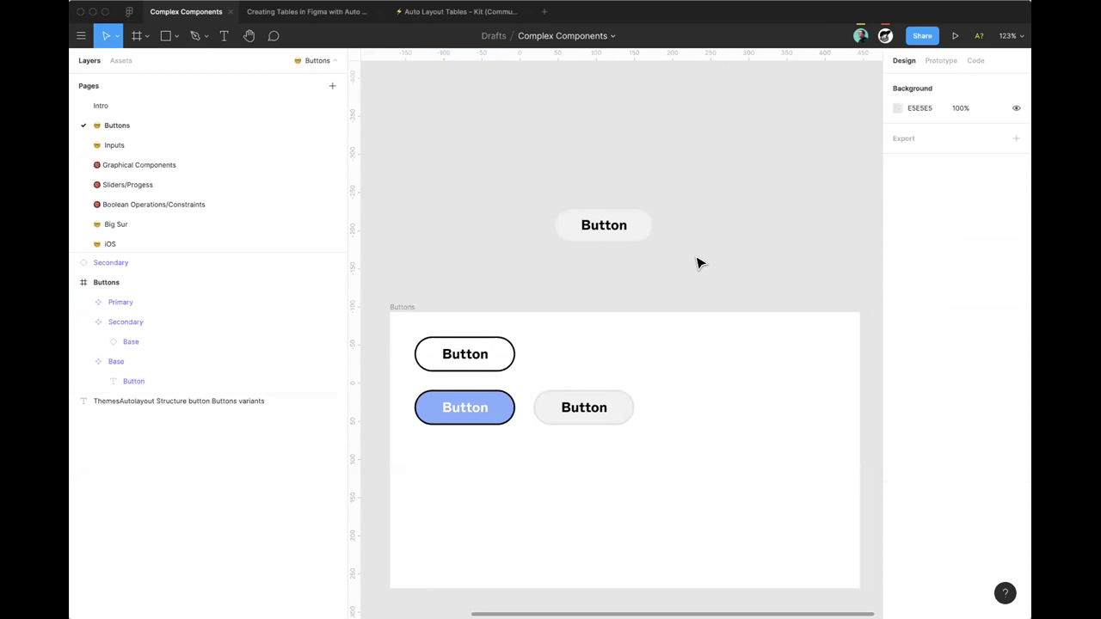
Step: Move the Secondary instance above the frame to X 29, Y -244 and go to its main component
{"action": "left_click_drag", "start_coordinate": [610, 233], "coordinate": [604, 225]}
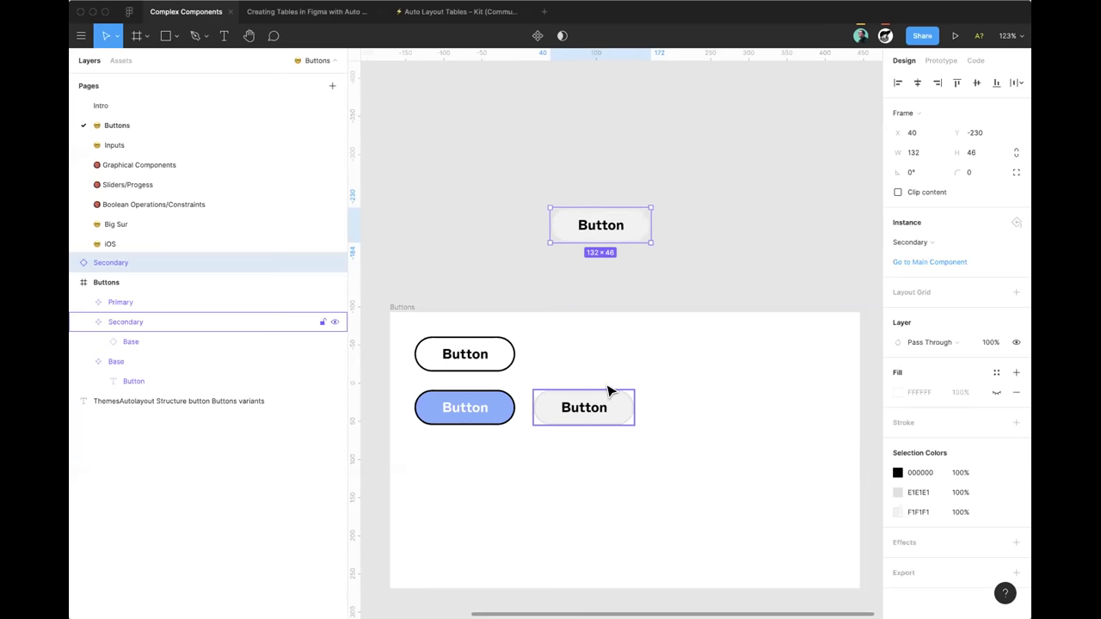
{"action": "left_click_drag", "start_coordinate": [602, 218], "coordinate": [594, 214]}
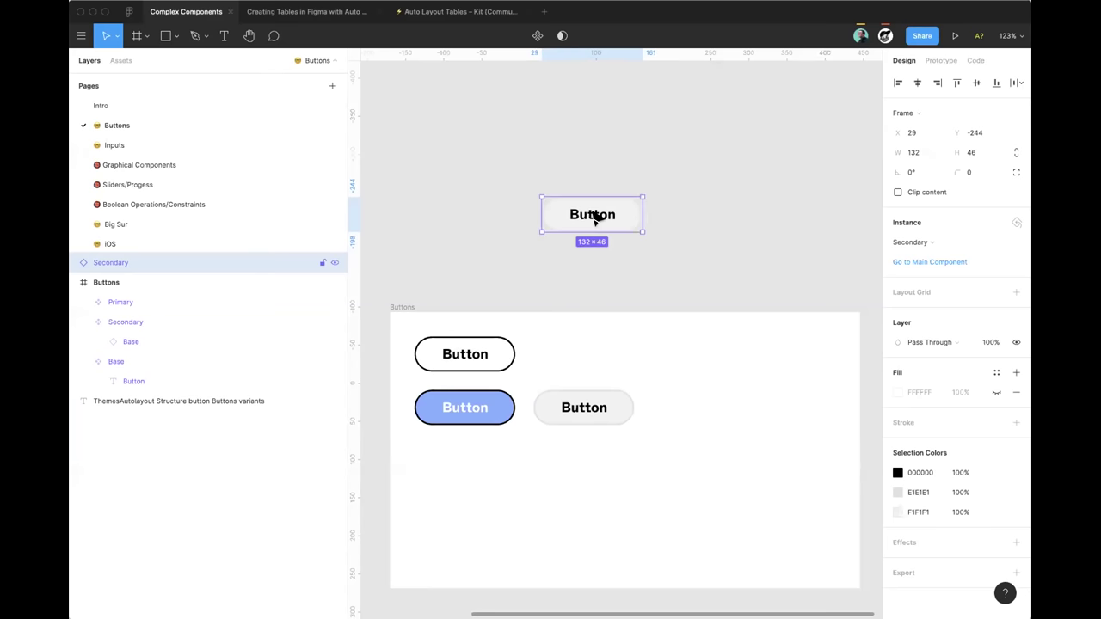
{"action": "left_click", "coordinate": [926, 261]}
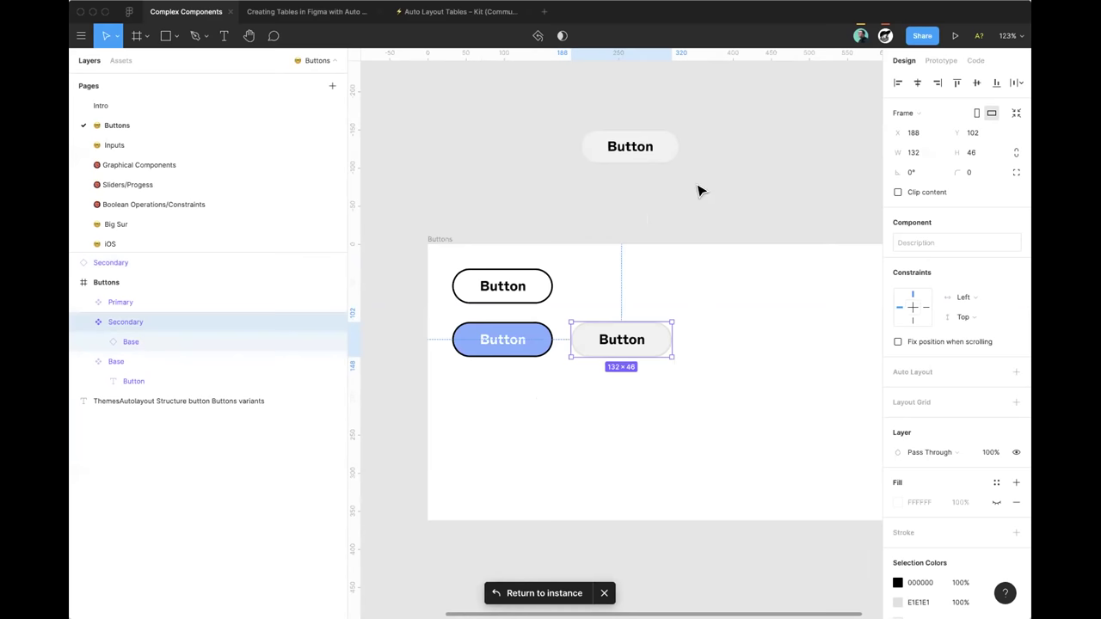
{"action": "scroll", "coordinate": [699, 189], "scroll_direction": "right", "scroll_amount": 2}
{"action": "scroll", "coordinate": [699, 190], "scroll_direction": "left", "scroll_amount": 2}
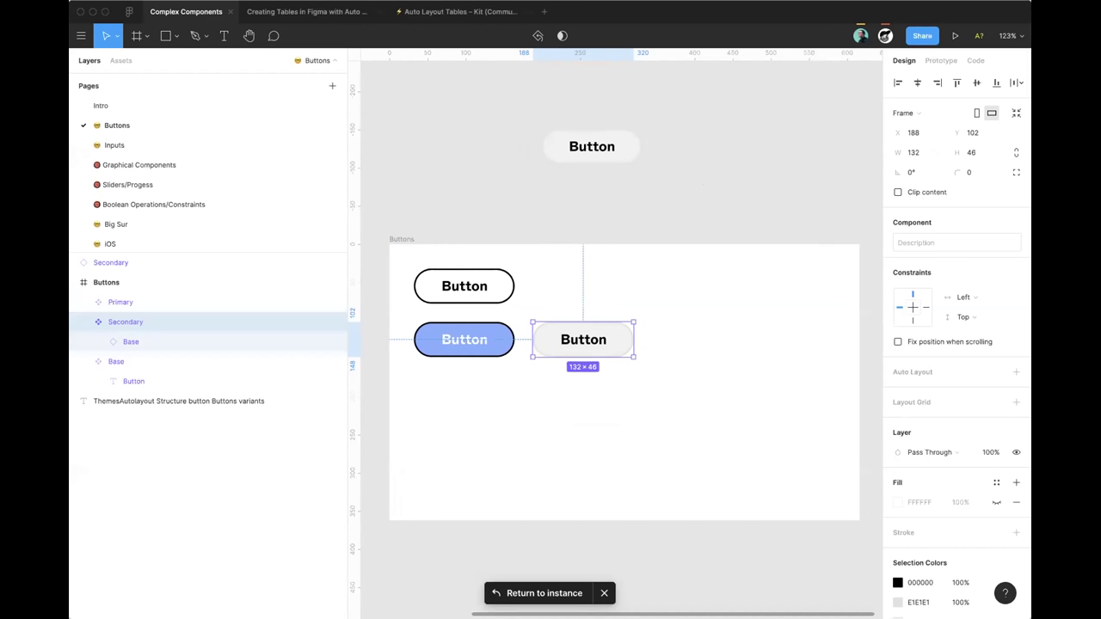
{"action": "left_click", "coordinate": [621, 221]}
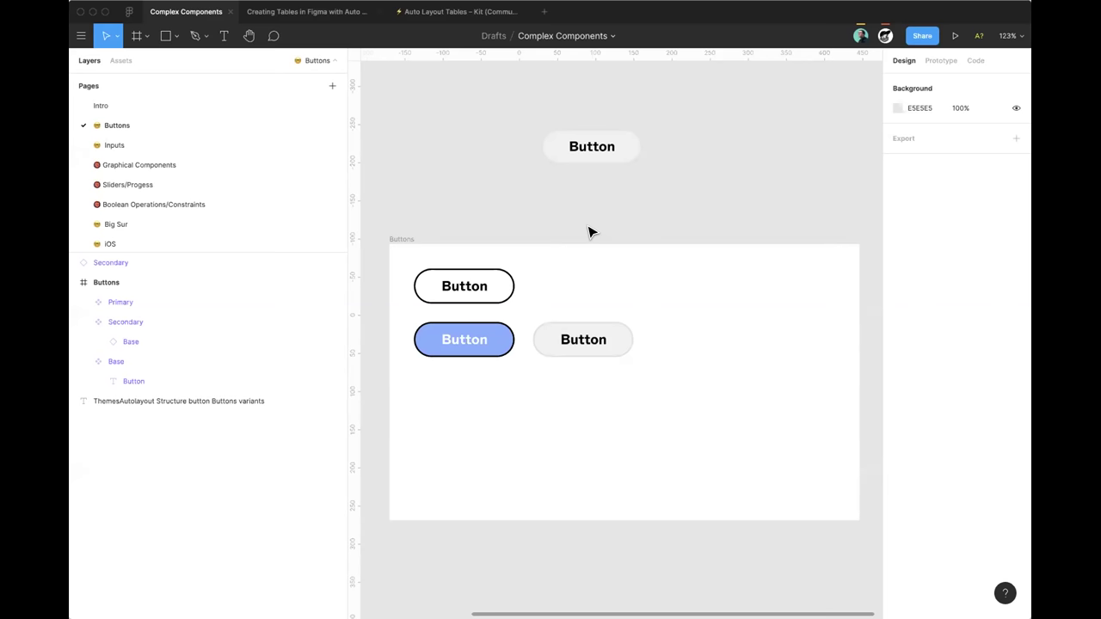
Step: Swap the instance above the frame to Primary and back to Secondary
{"action": "left_click", "coordinate": [602, 153]}
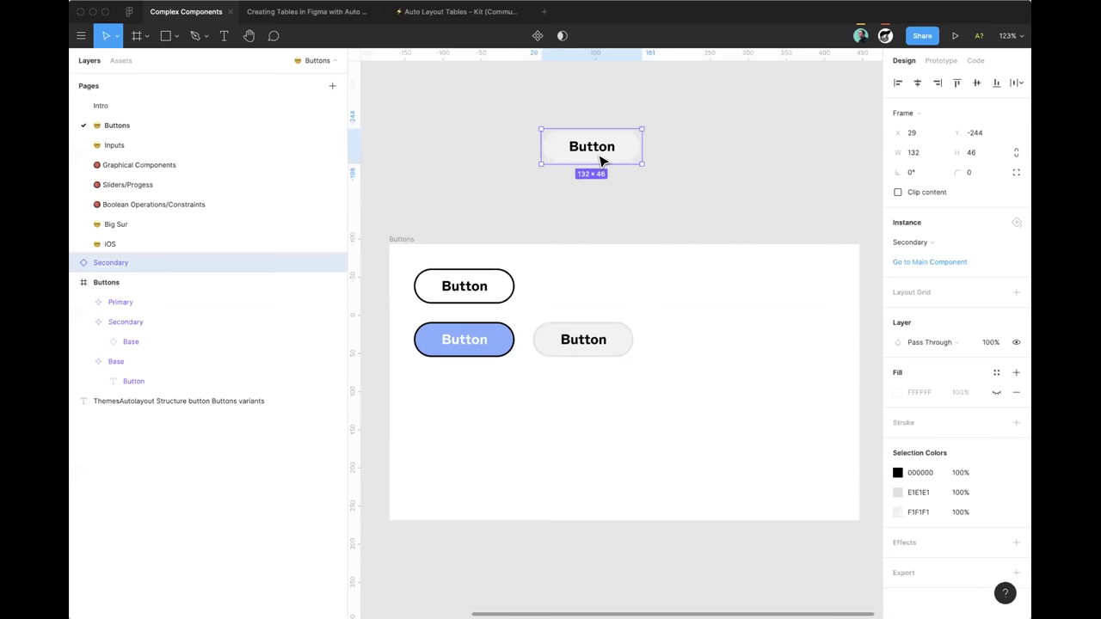
{"action": "left_click", "coordinate": [934, 234]}
{"action": "key", "text": "Down"}
{"action": "key", "text": "Down"}
{"action": "key", "text": "Return"}
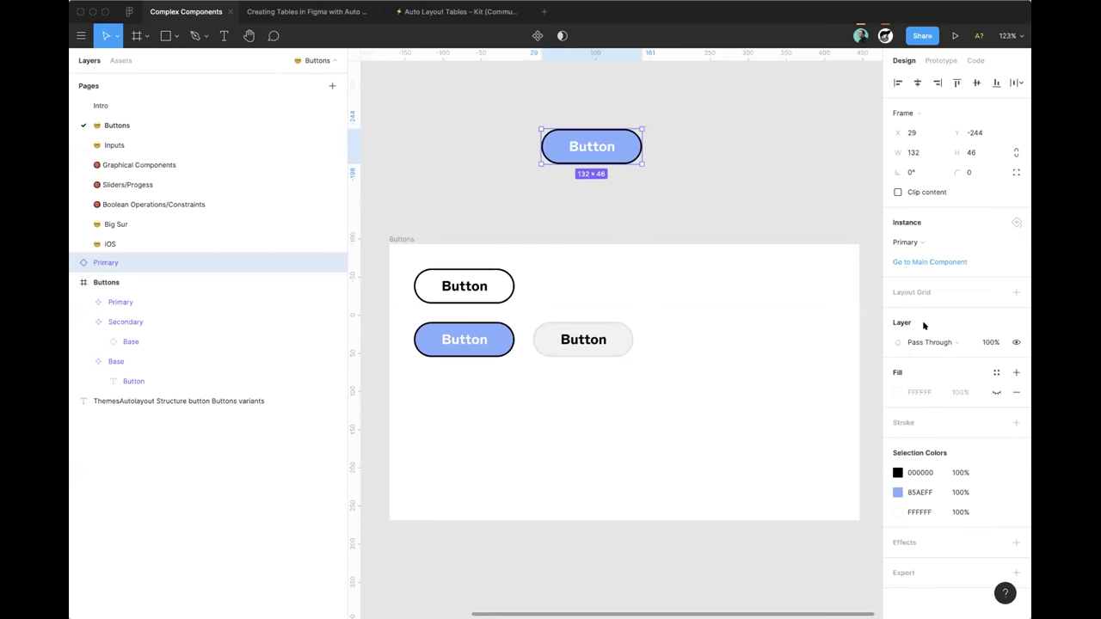
{"action": "left_click", "coordinate": [933, 243]}
{"action": "left_click", "coordinate": [917, 341]}
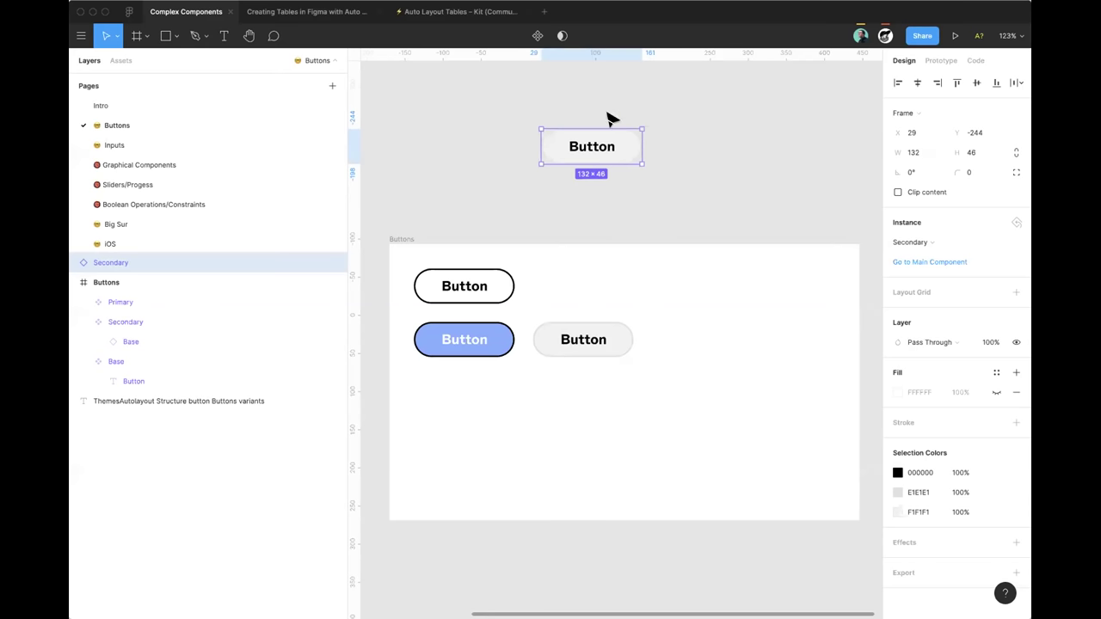
Step: Move the Secondary instance above the frame to X 51, Y -267 and change its text label to "Hello!"
{"action": "scroll", "coordinate": [636, 138], "scroll_direction": "up", "scroll_amount": 2}
{"action": "left_click_drag", "start_coordinate": [602, 198], "coordinate": [591, 185]}
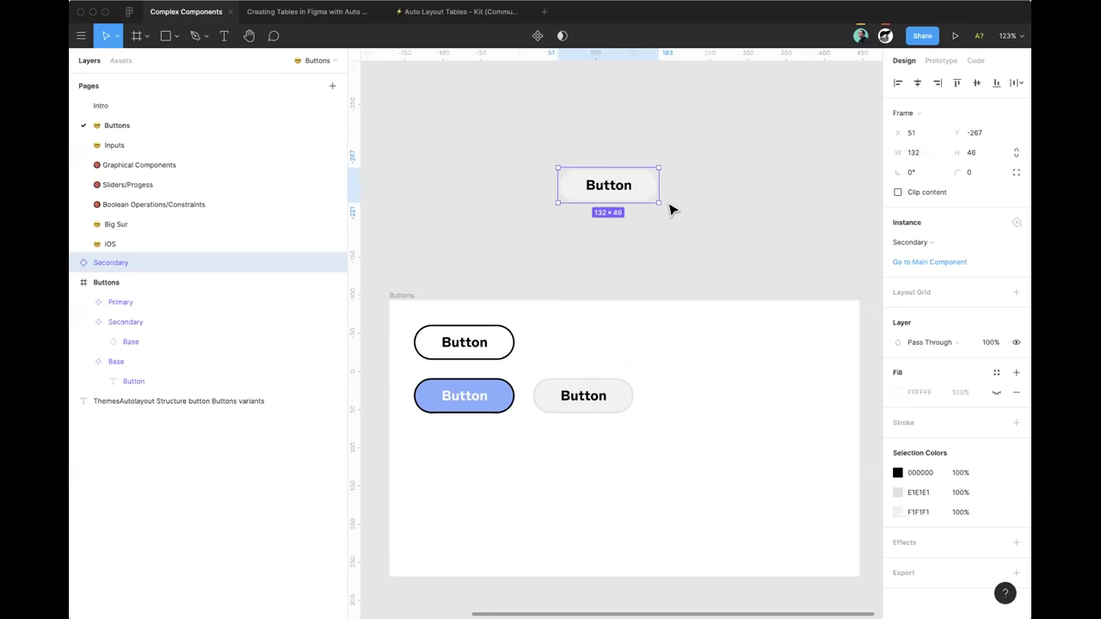
{"action": "left_click", "coordinate": [619, 191]}
{"action": "double_click", "coordinate": [619, 191]}
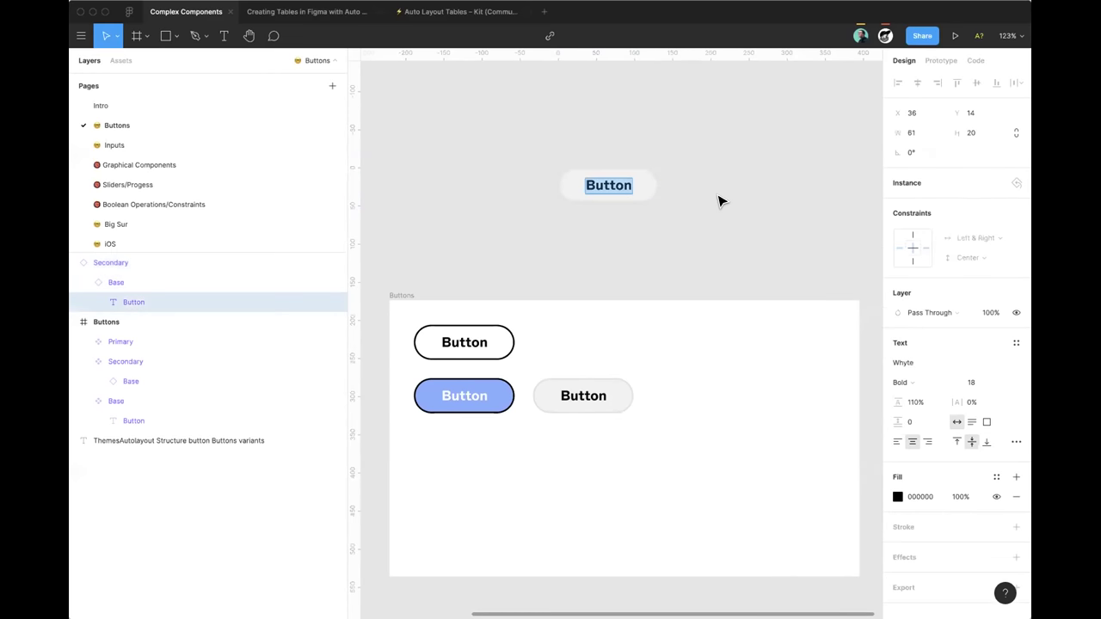
{"action": "type", "text": "Hello!"}
{"action": "left_click", "coordinate": [714, 199]}
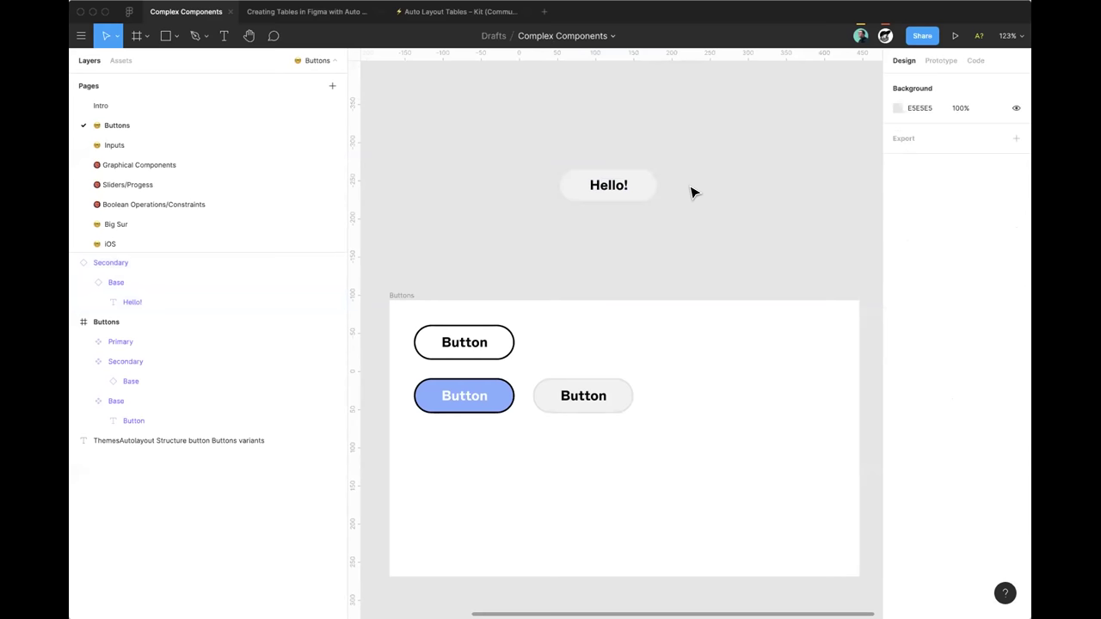
Step: Check the related components available for swapping the "Hello!" instance, keeping Secondary
{"action": "left_click", "coordinate": [634, 185]}
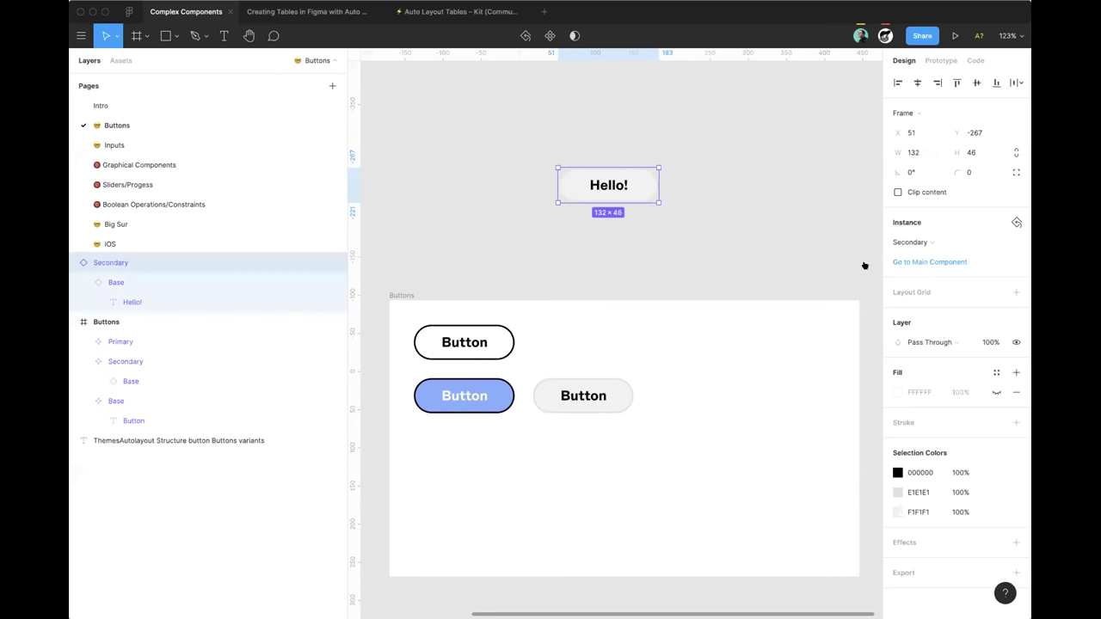
{"action": "left_click", "coordinate": [932, 244]}
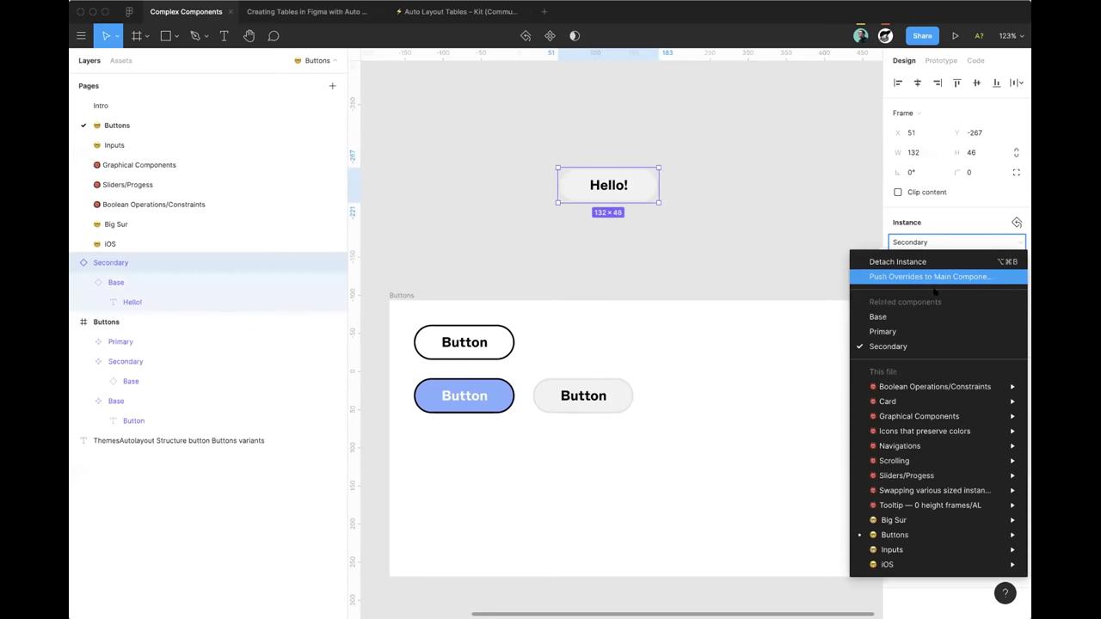
{"action": "left_click", "coordinate": [936, 241]}
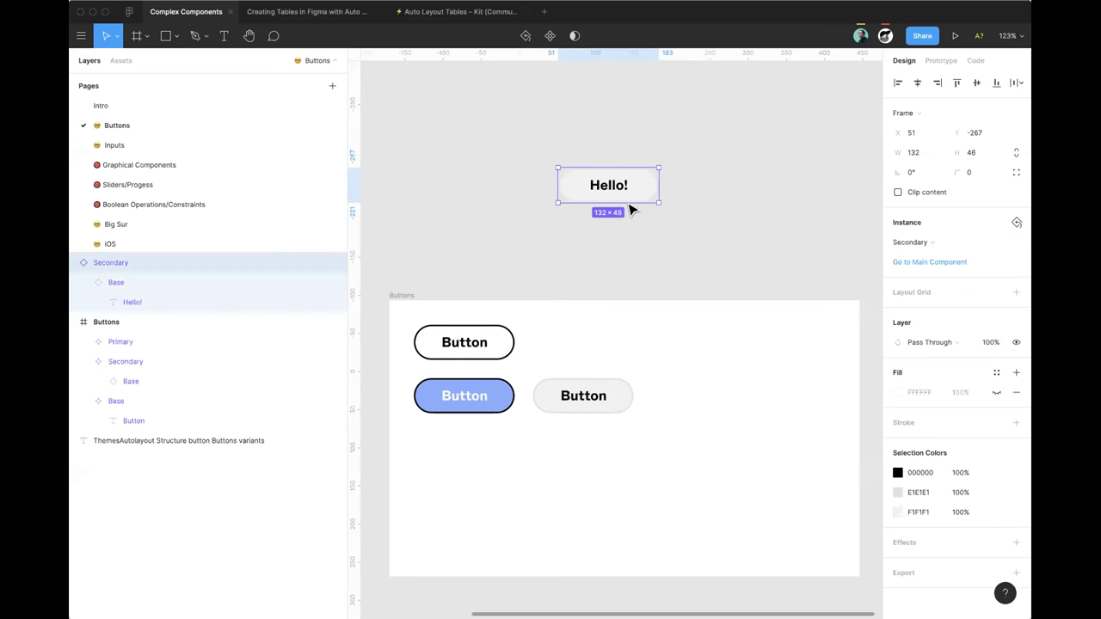
Step: Search the available component assets for "primary"
{"action": "left_click", "coordinate": [122, 60]}
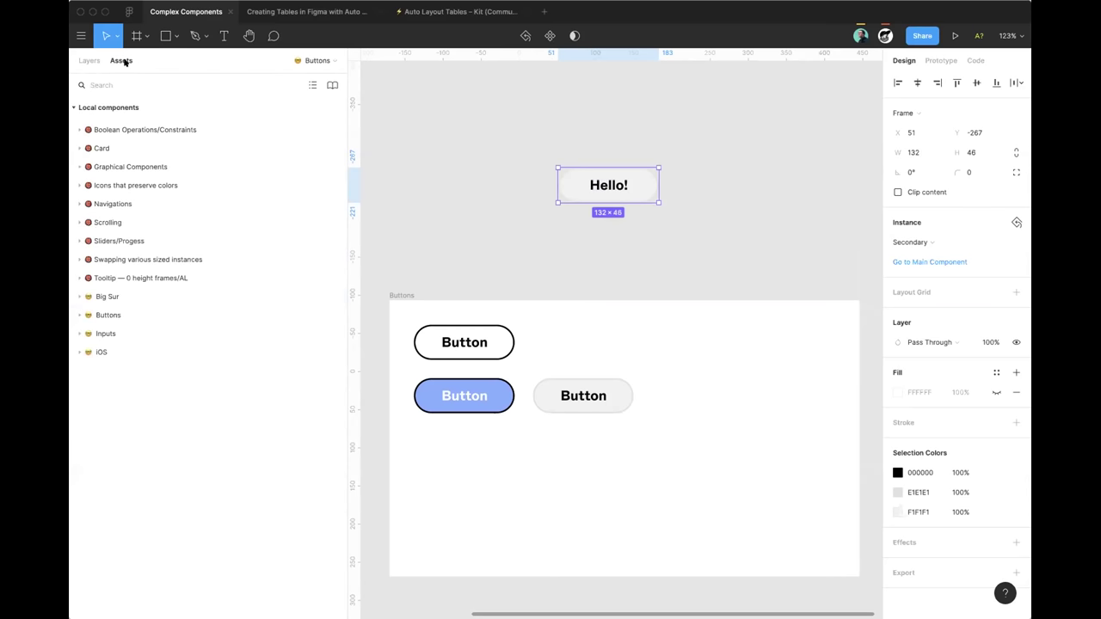
{"action": "type", "text": "primary"}
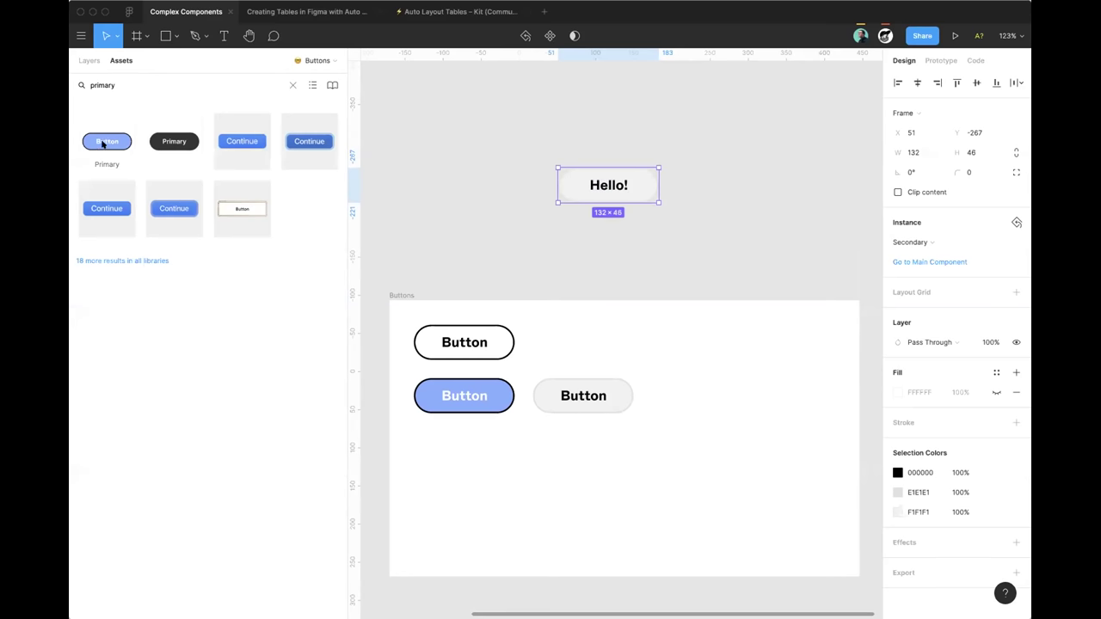
Step: Try swapping the nested Base inside the Secondary "Hello!" instance for Primary and inspect the resulting layer nesting
{"action": "left_click_drag", "start_coordinate": [104, 144], "coordinate": [575, 170]}
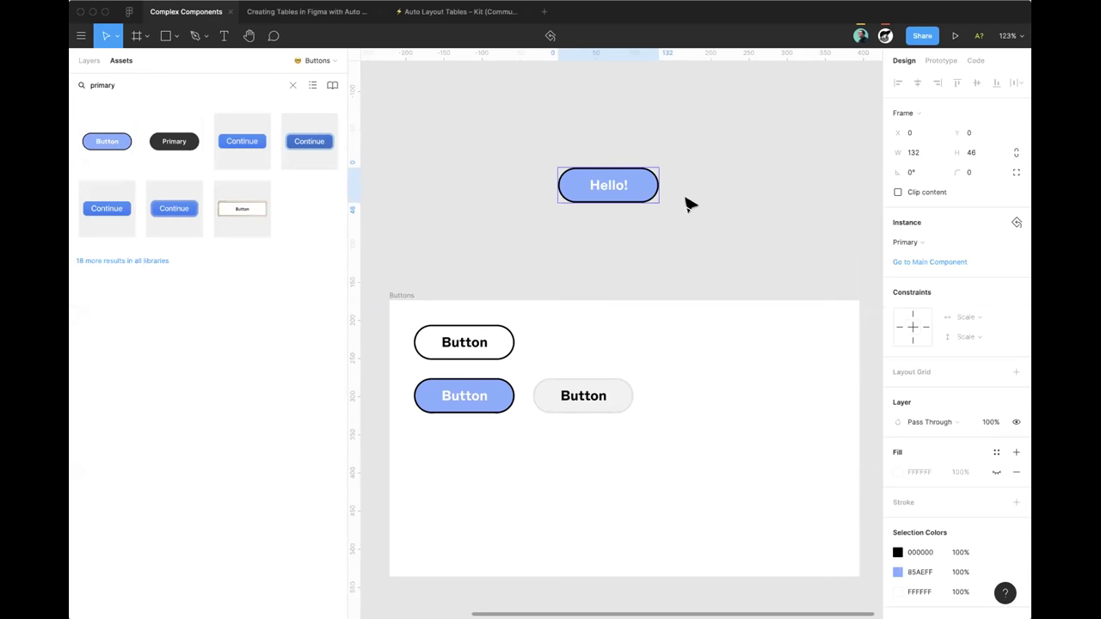
{"action": "key", "text": "alt+1"}
{"action": "left_click", "coordinate": [162, 265]}
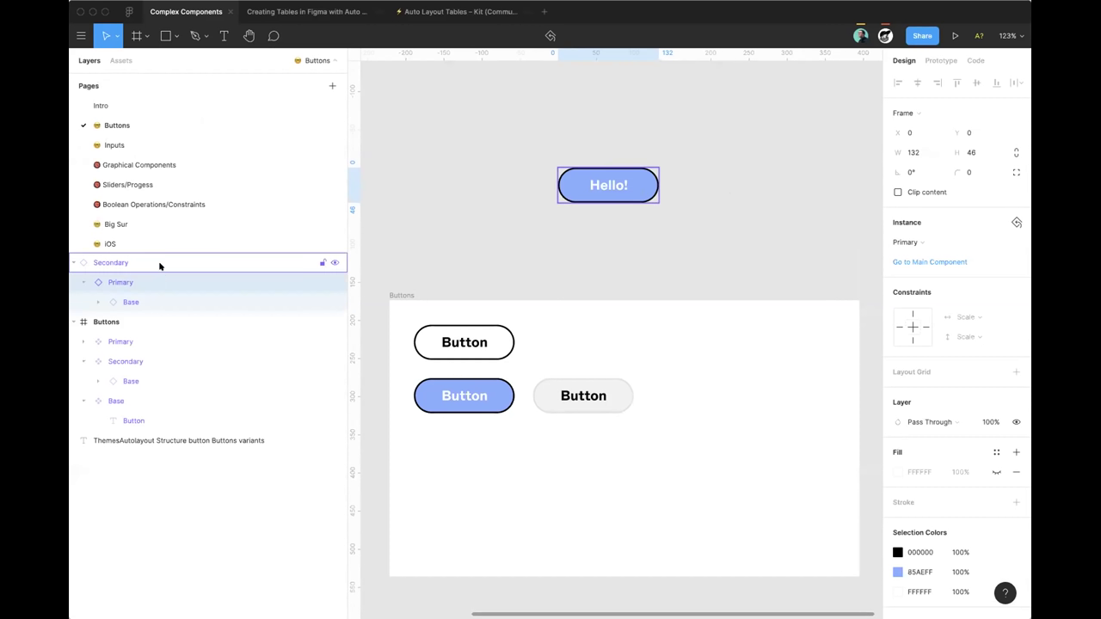
{"action": "left_click", "coordinate": [145, 283]}
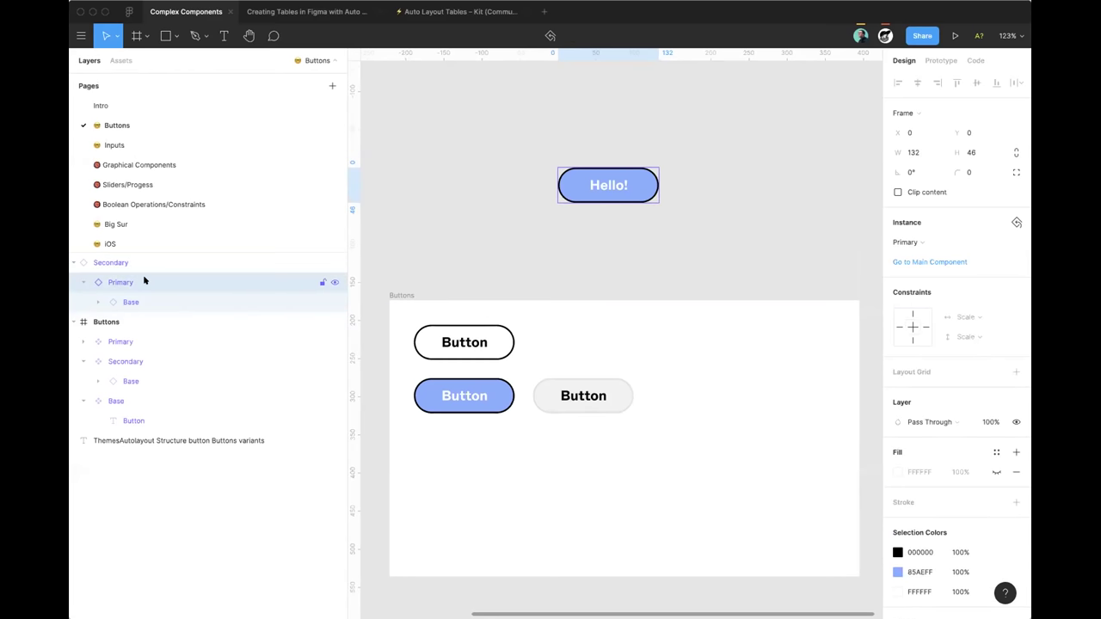
{"action": "key", "text": "shift+Return"}
{"action": "key", "text": "Return"}
{"action": "left_click", "coordinate": [421, 110]}
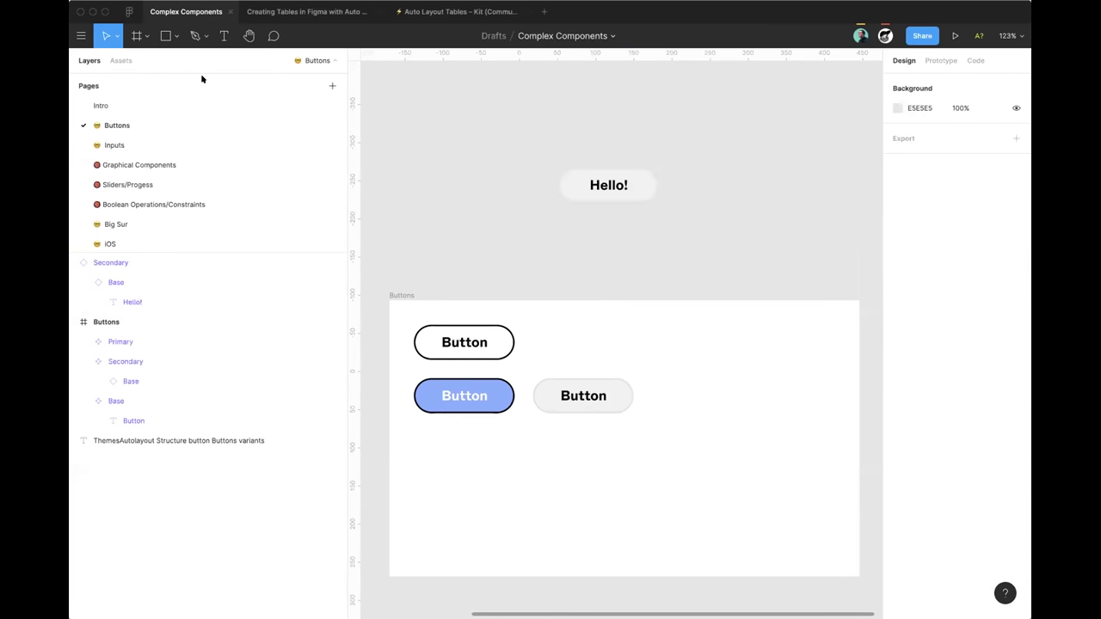
Step: Replace the whole Secondary "Hello!" instance with the Primary component from the asset search results
{"action": "left_click", "coordinate": [129, 60]}
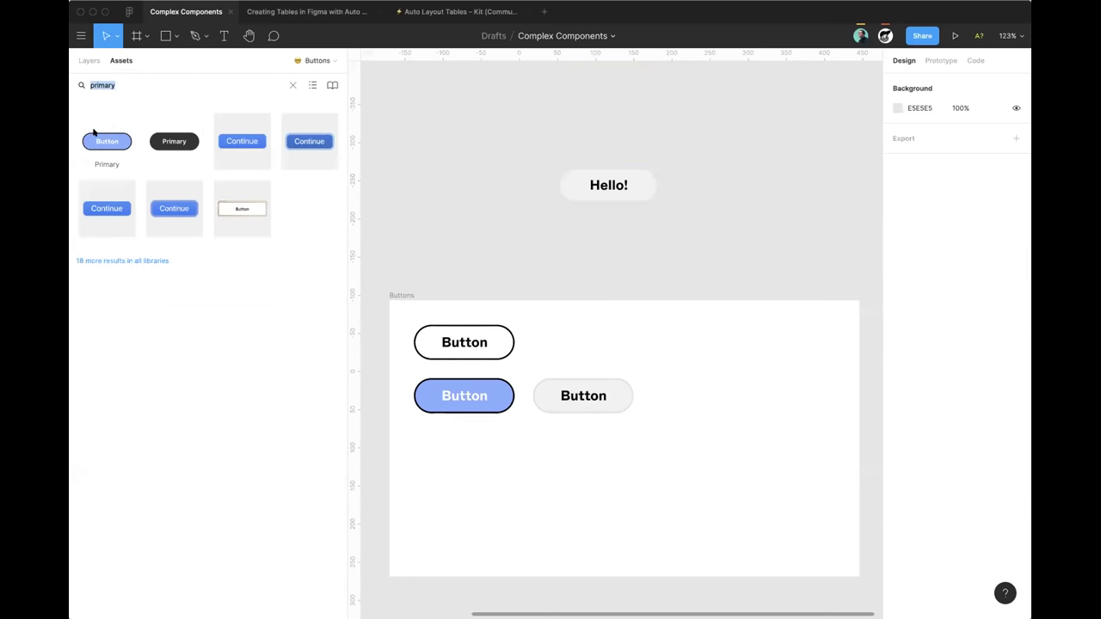
{"action": "left_click_drag", "start_coordinate": [95, 132], "coordinate": [621, 184]}
{"action": "left_click", "coordinate": [88, 60]}
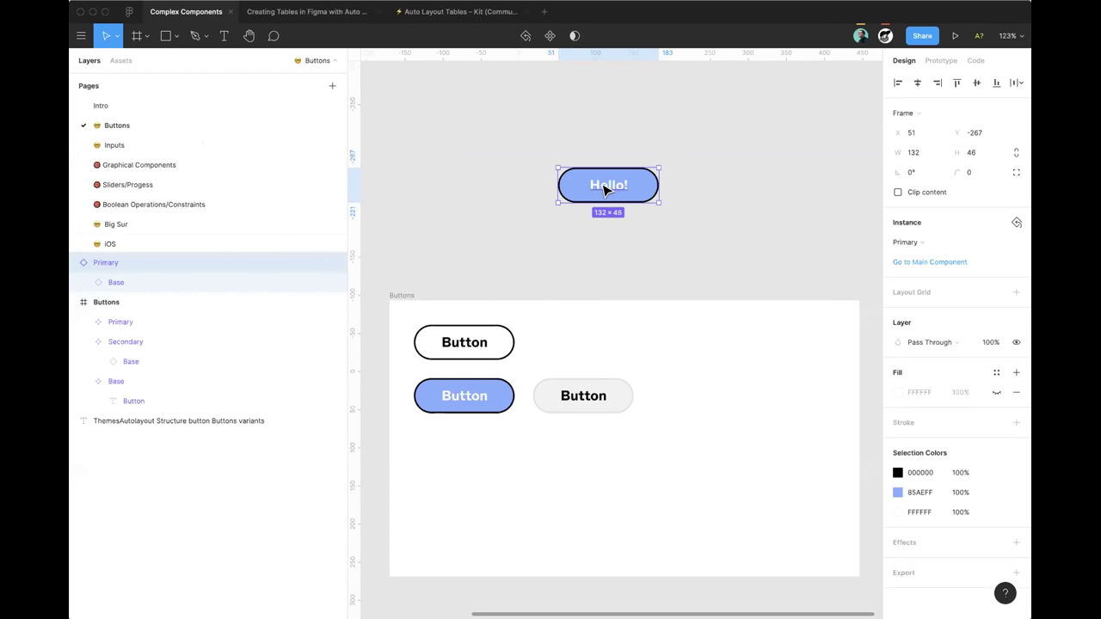
Step: Undo and redo the "Hello!" instance's swap to Primary twice to compare both versions
{"action": "key", "text": "ctrl+z"}
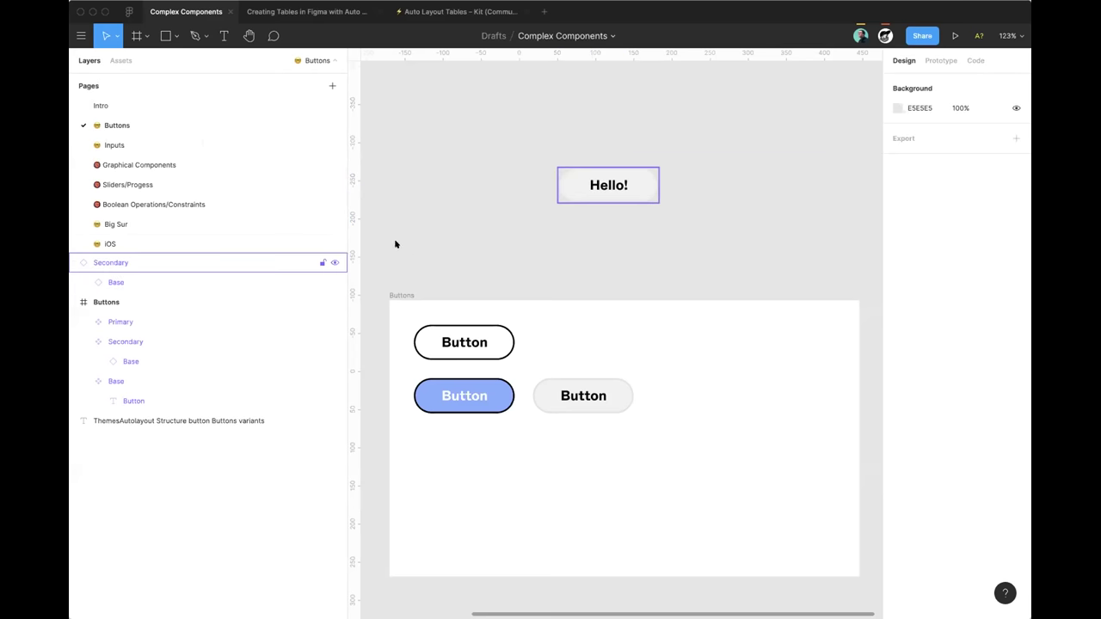
{"action": "key", "text": "ctrl+shift+z"}
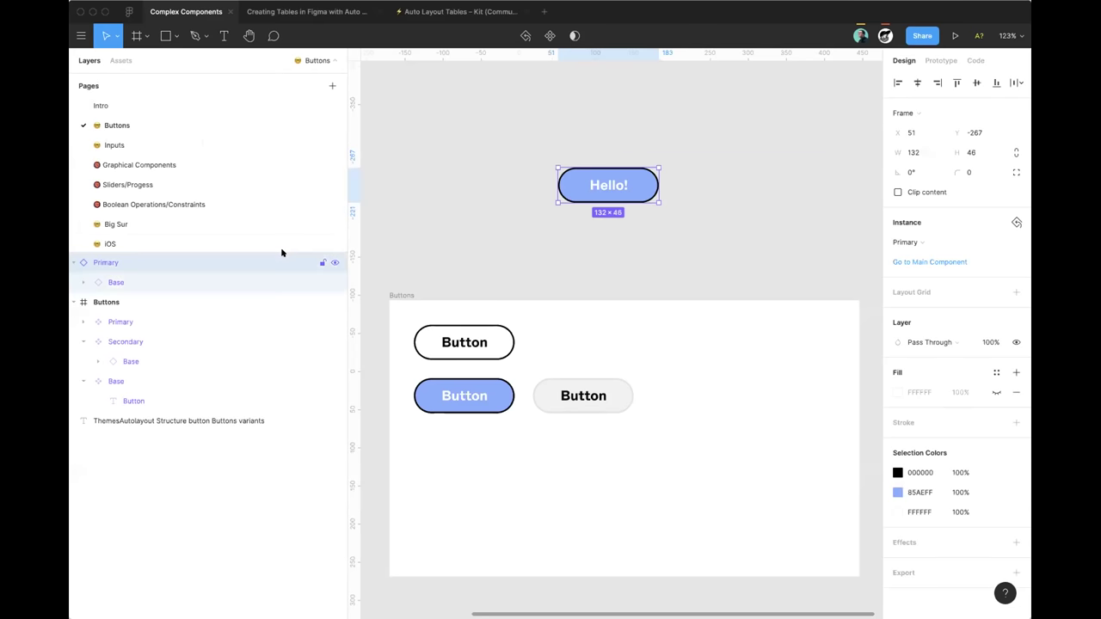
{"action": "key", "text": "ctrl+z"}
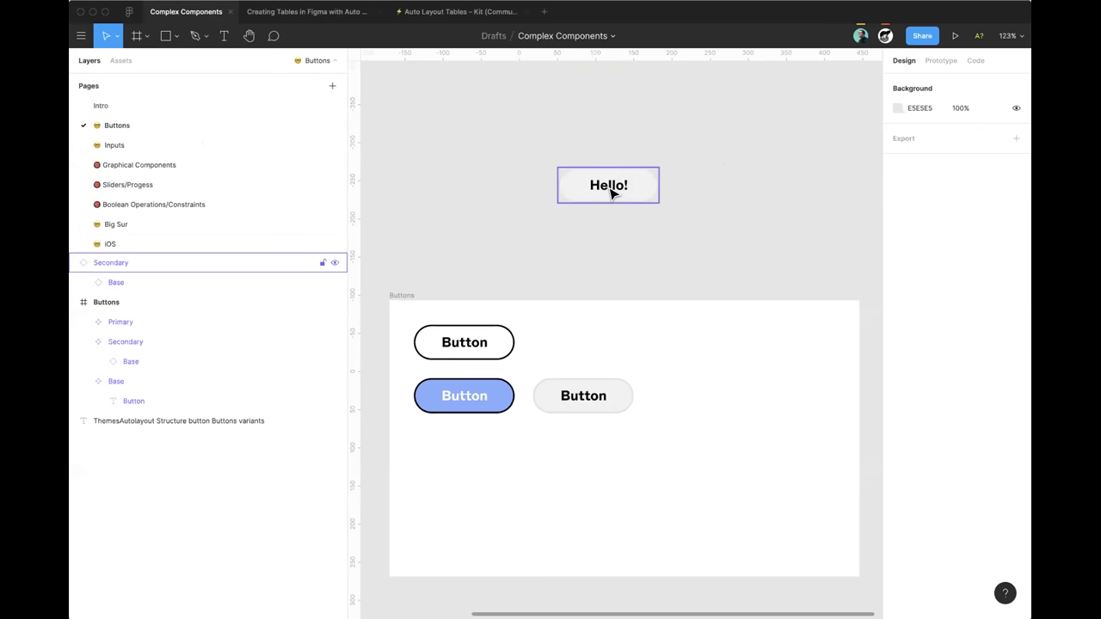
{"action": "key", "text": "ctrl+shift+z"}
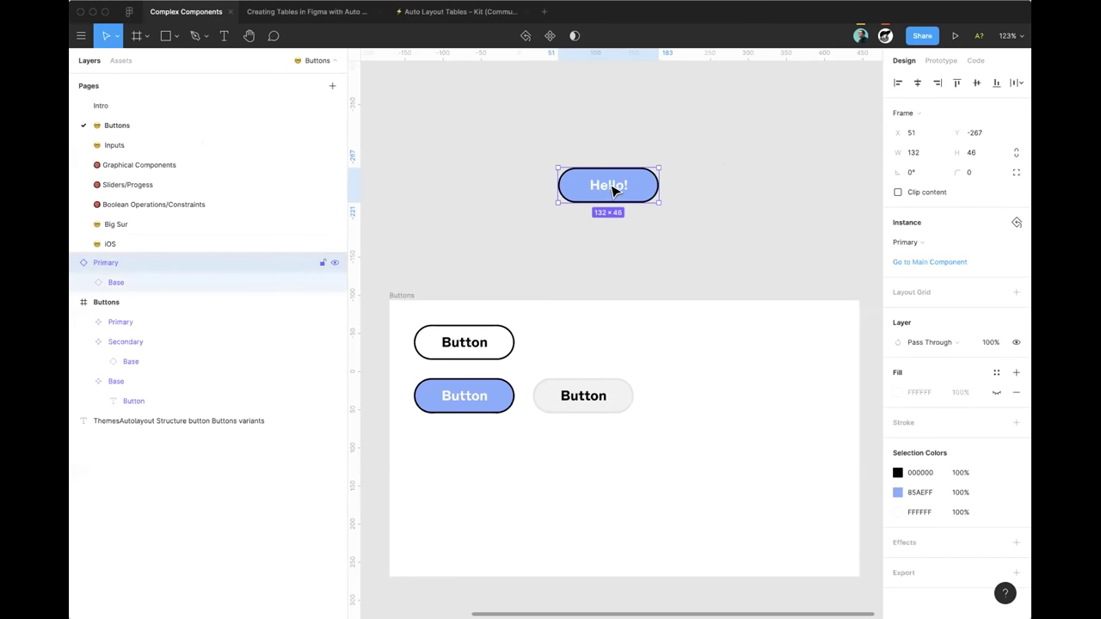
Step: Inspect the text label nested inside the Primary "Hello!" instance and the instance itself
{"action": "double_click", "coordinate": [610, 189]}
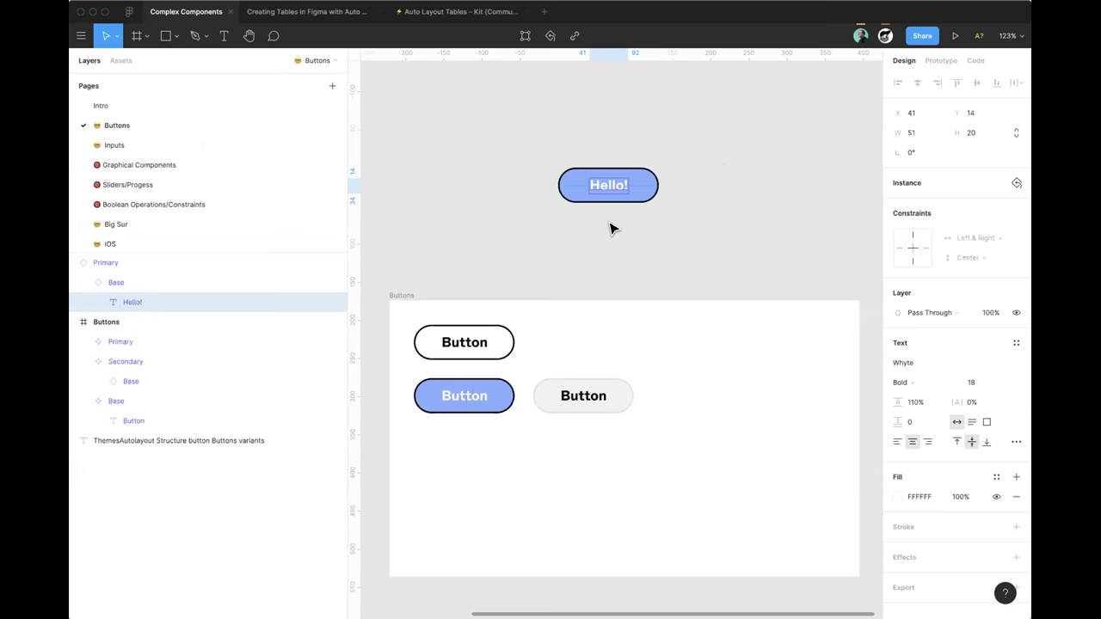
{"action": "left_click", "coordinate": [610, 227]}
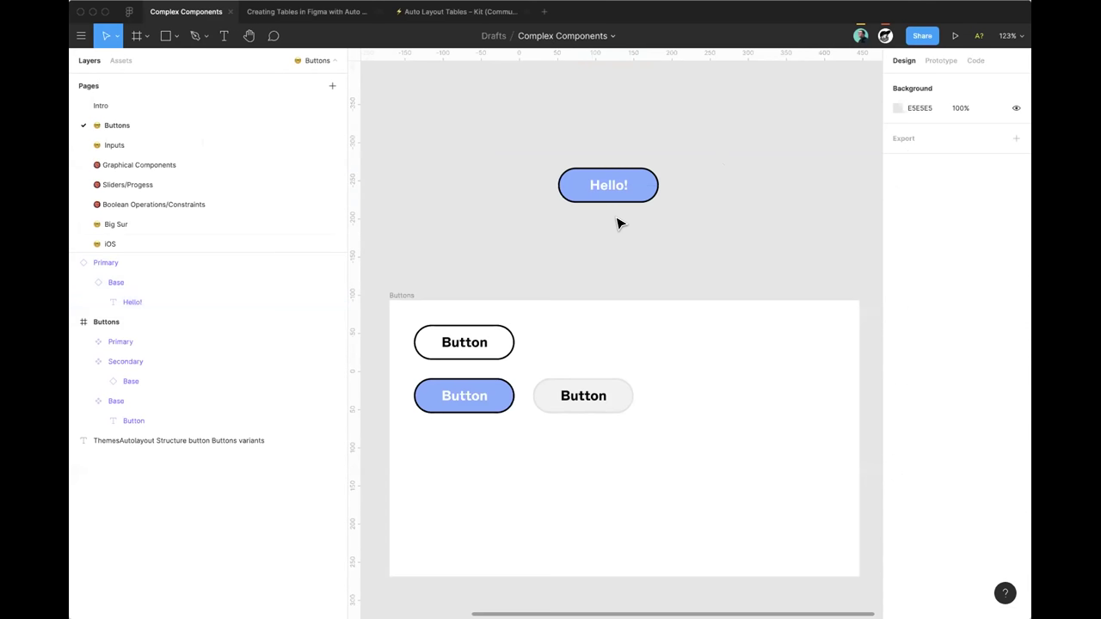
{"action": "scroll", "coordinate": [615, 215], "scroll_direction": "down", "scroll_amount": 2}
{"action": "left_click", "coordinate": [614, 179]}
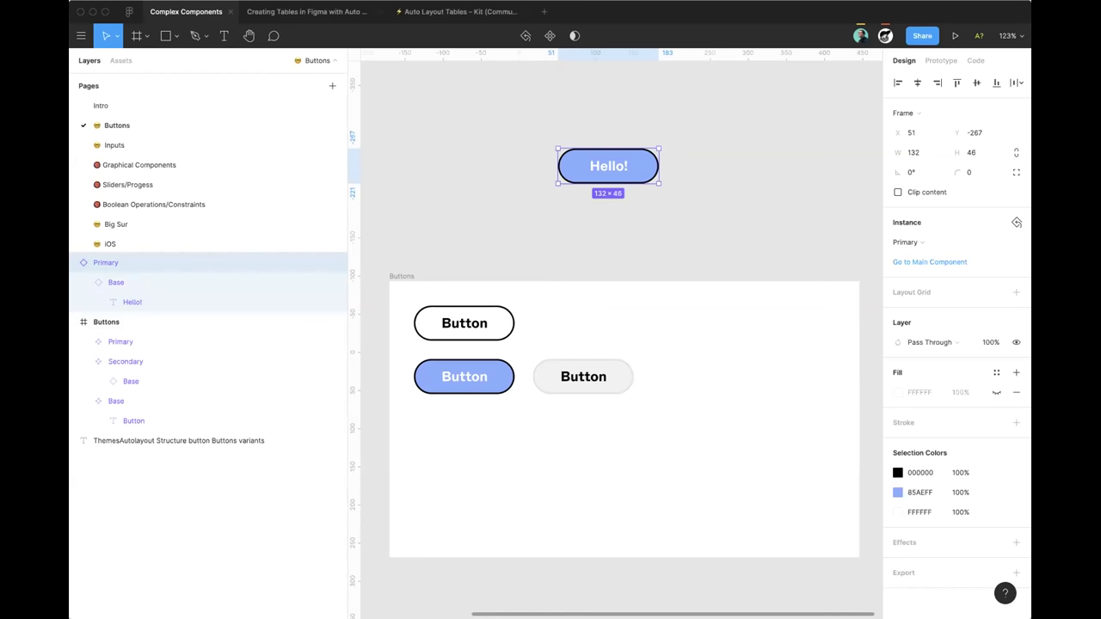
{"action": "left_click", "coordinate": [672, 258]}
Step: Collapse all layers and move the Primary "Hello!" instance above the Buttons frame to X -43, Y -237
{"action": "key", "text": "alt+l"}
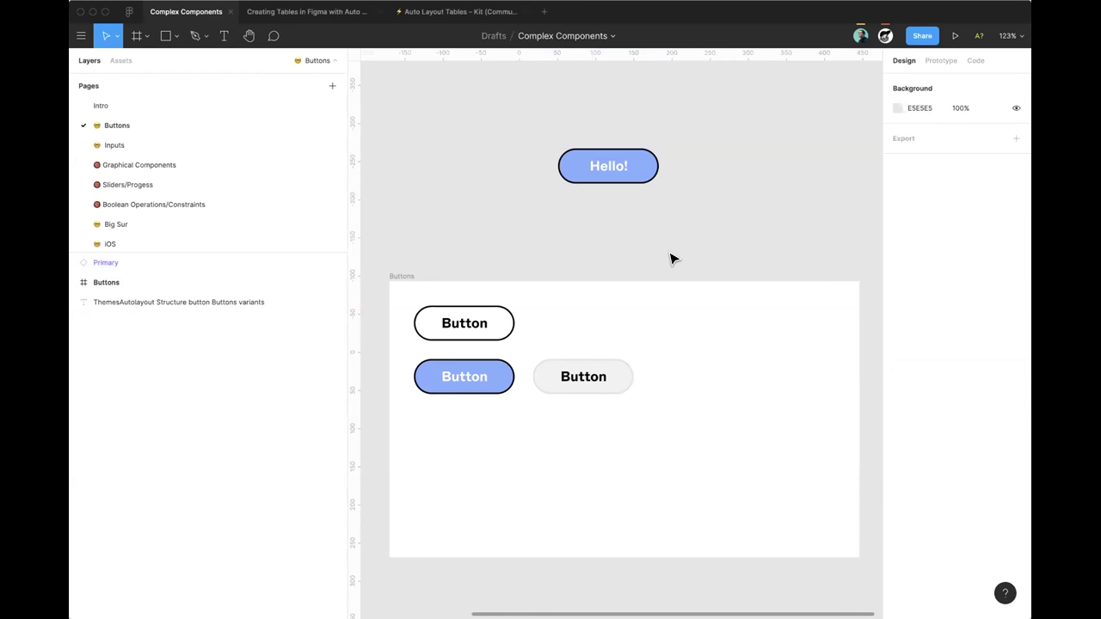
{"action": "scroll", "coordinate": [663, 258], "scroll_direction": "down", "scroll_amount": 2}
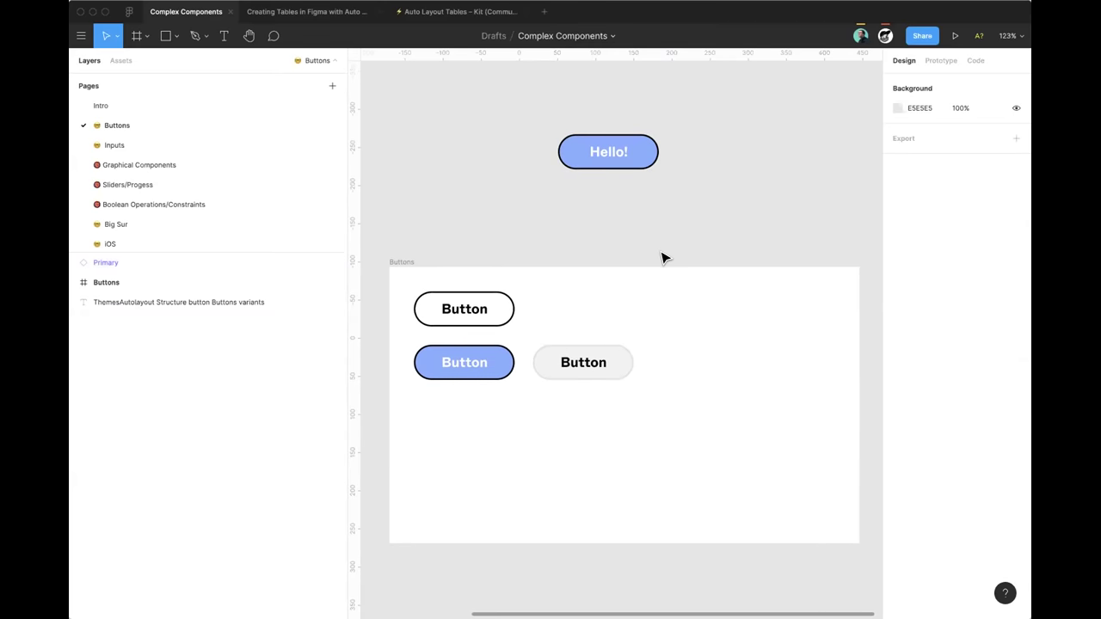
{"action": "scroll", "coordinate": [663, 258], "scroll_direction": "up", "scroll_amount": 1}
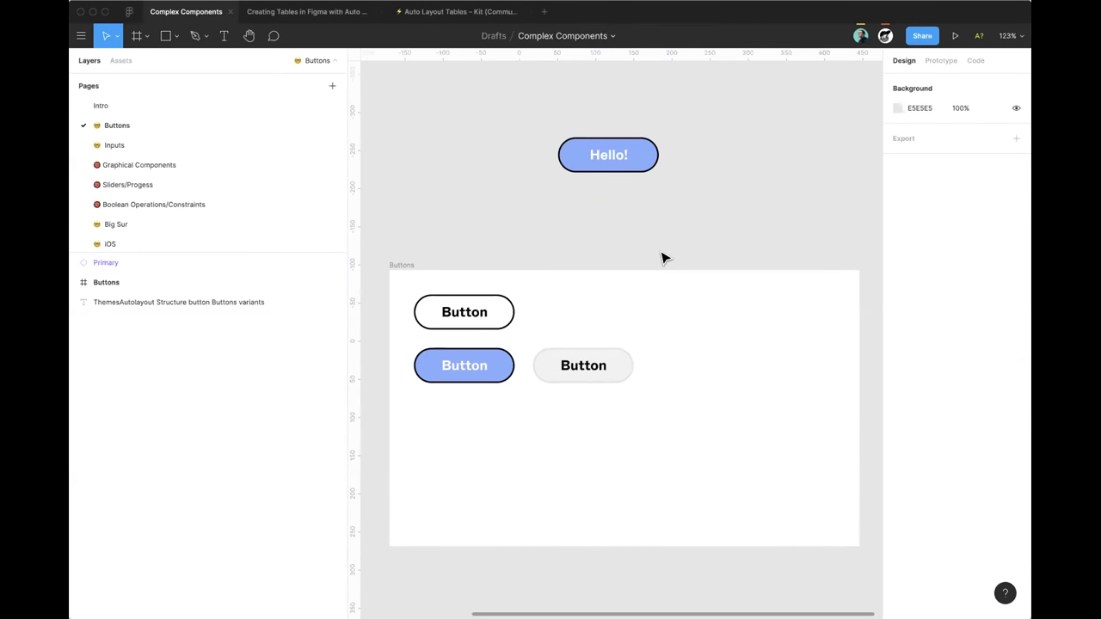
{"action": "left_click_drag", "start_coordinate": [578, 162], "coordinate": [510, 185]}
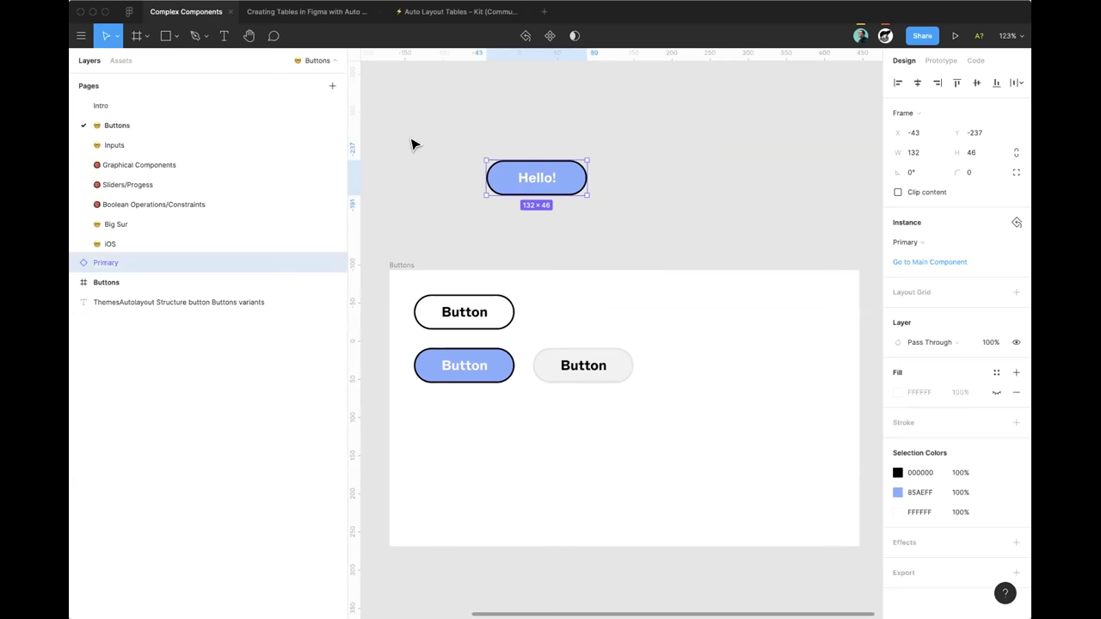
Step: Open the Inputs page and survey all its component frames, from Checkboxes to Tooltip, with the interface hidden
{"action": "left_click", "coordinate": [146, 143]}
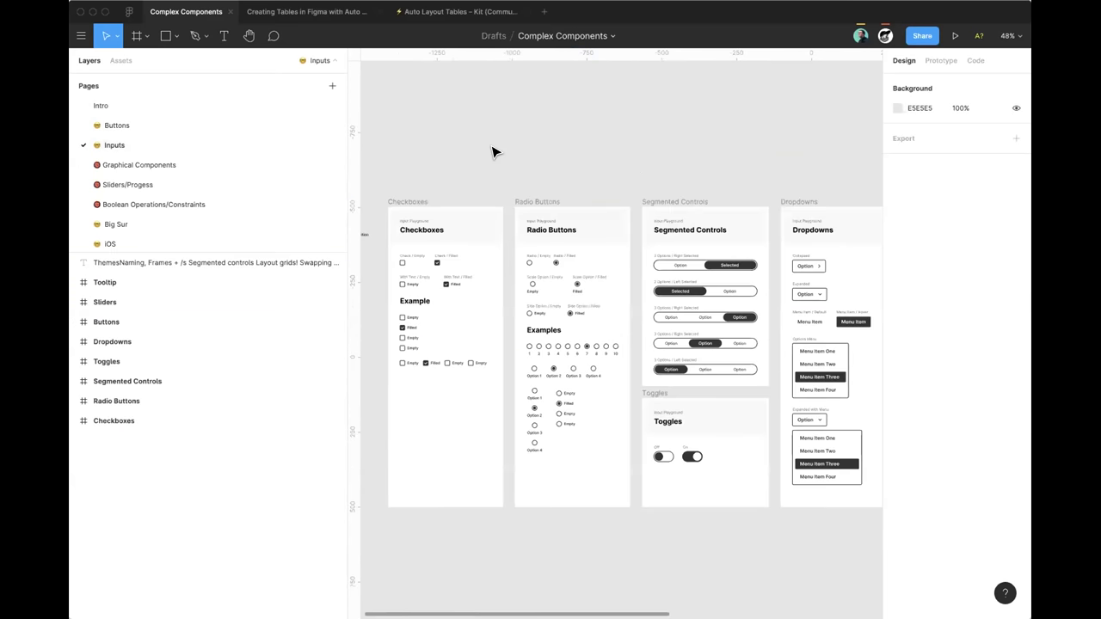
{"action": "scroll", "coordinate": [588, 140], "scroll_direction": "down", "scroll_amount": 5}
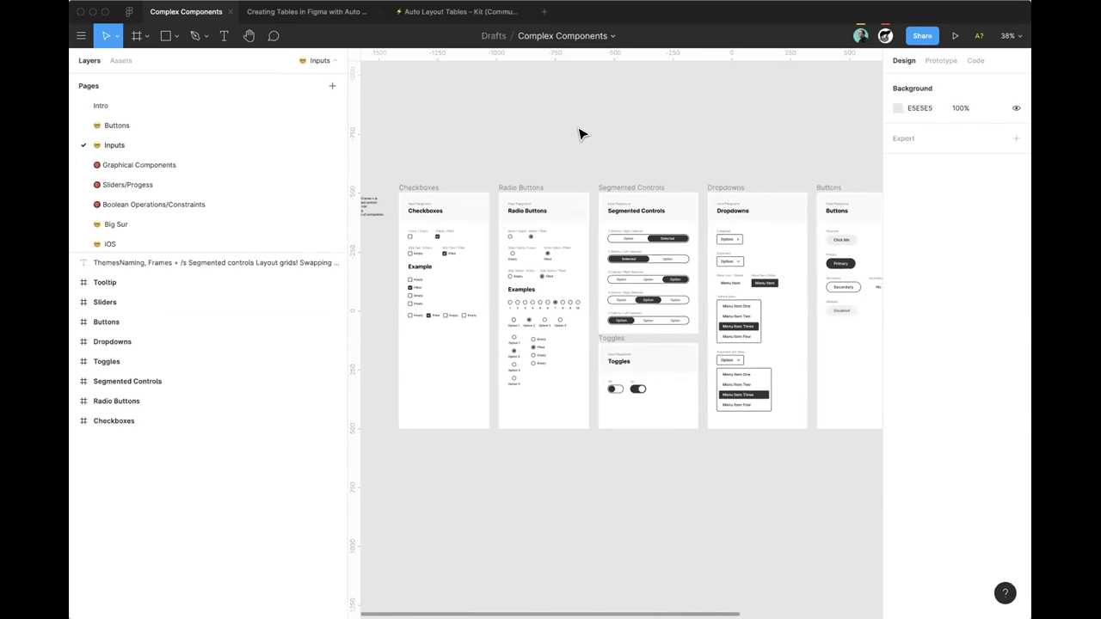
{"action": "key", "text": "super+backslash"}
{"action": "left_click_drag", "start_coordinate": [668, 126], "coordinate": [504, 115]}
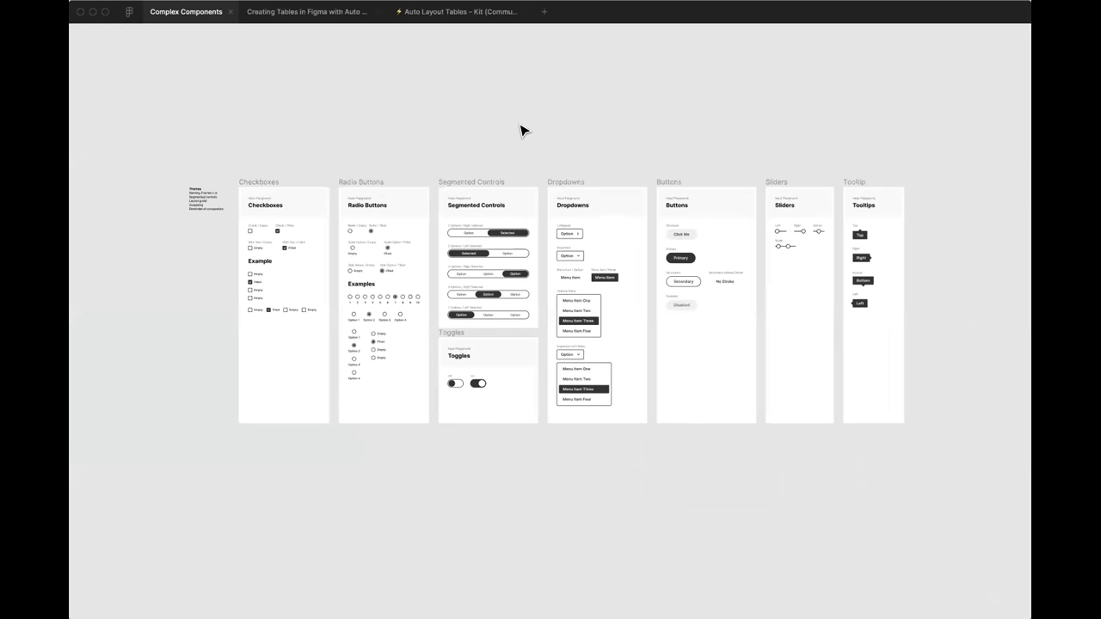
{"action": "scroll", "coordinate": [520, 131], "scroll_direction": "up", "scroll_amount": 2}
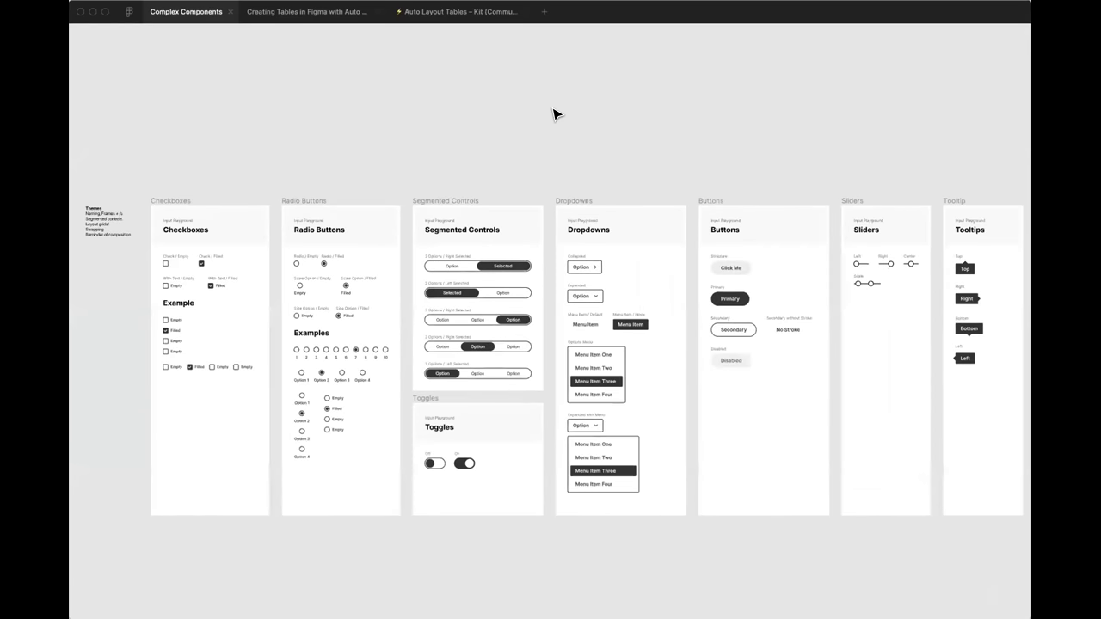
{"action": "scroll", "coordinate": [553, 114], "scroll_direction": "down", "scroll_amount": 1}
{"action": "scroll", "coordinate": [553, 115], "scroll_direction": "right", "scroll_amount": 1}
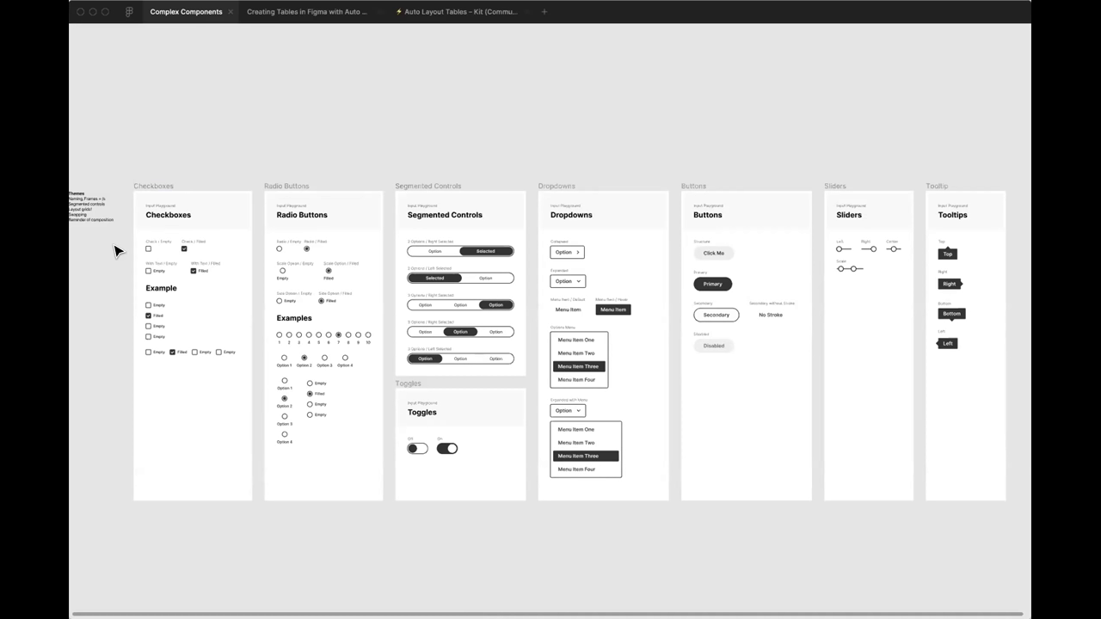
Step: Examine the Check / Filled group in the Checkboxes frame with the interface shown, checking its text label and component
{"action": "scroll", "coordinate": [115, 246], "scroll_direction": "up", "scroll_amount": 5}
{"action": "scroll", "coordinate": [386, 223], "scroll_direction": "up", "scroll_amount": 5}
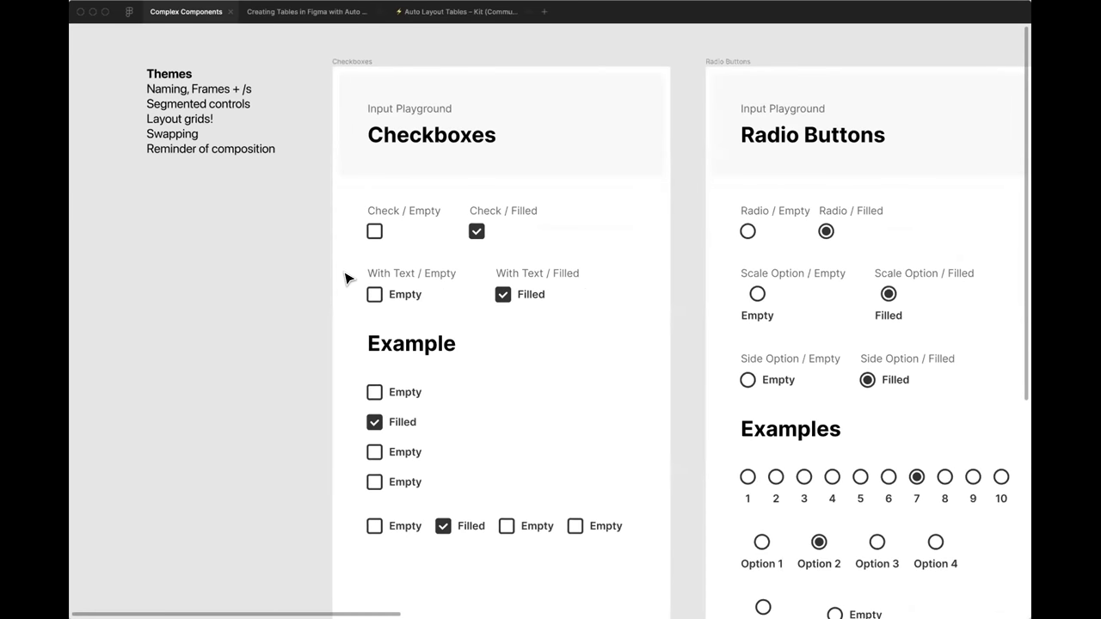
{"action": "left_click", "coordinate": [479, 233]}
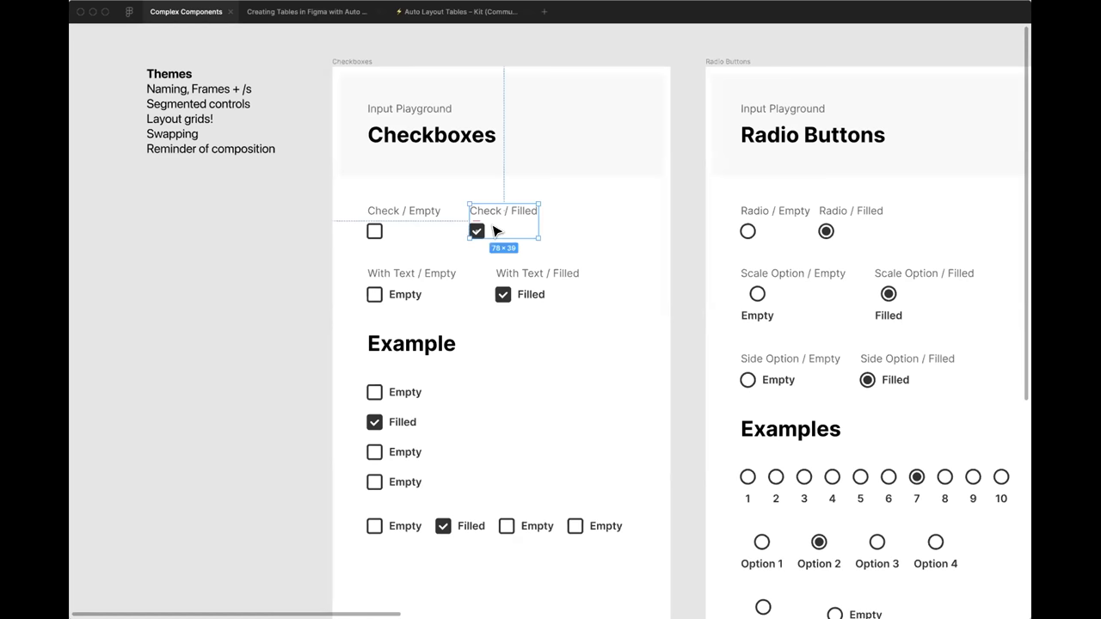
{"action": "key", "text": "ctrl+backslash"}
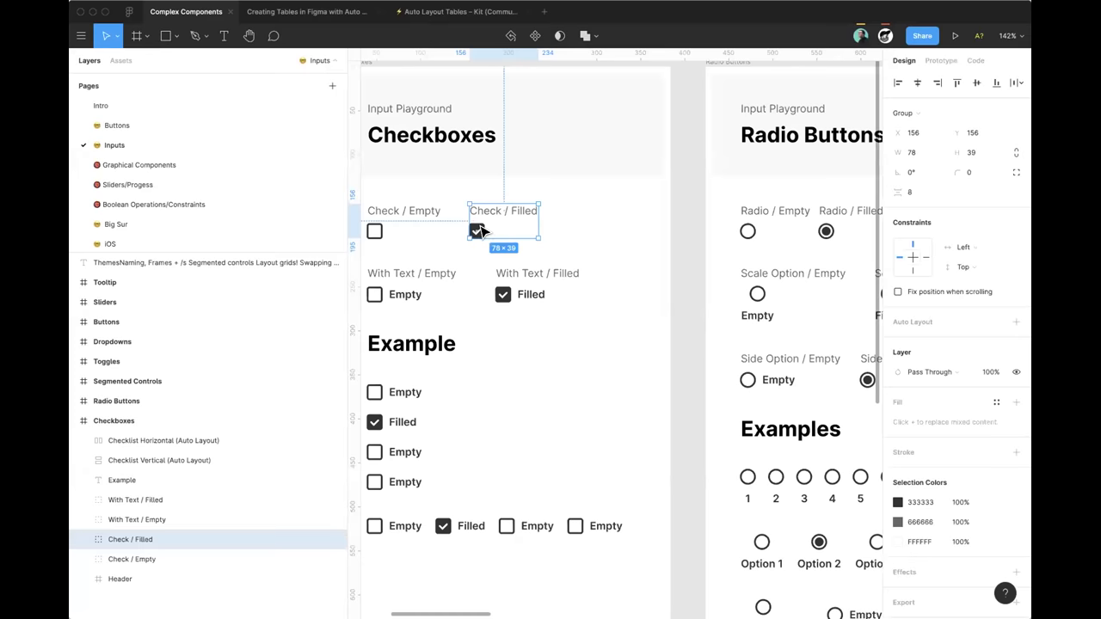
{"action": "left_click", "coordinate": [83, 539]}
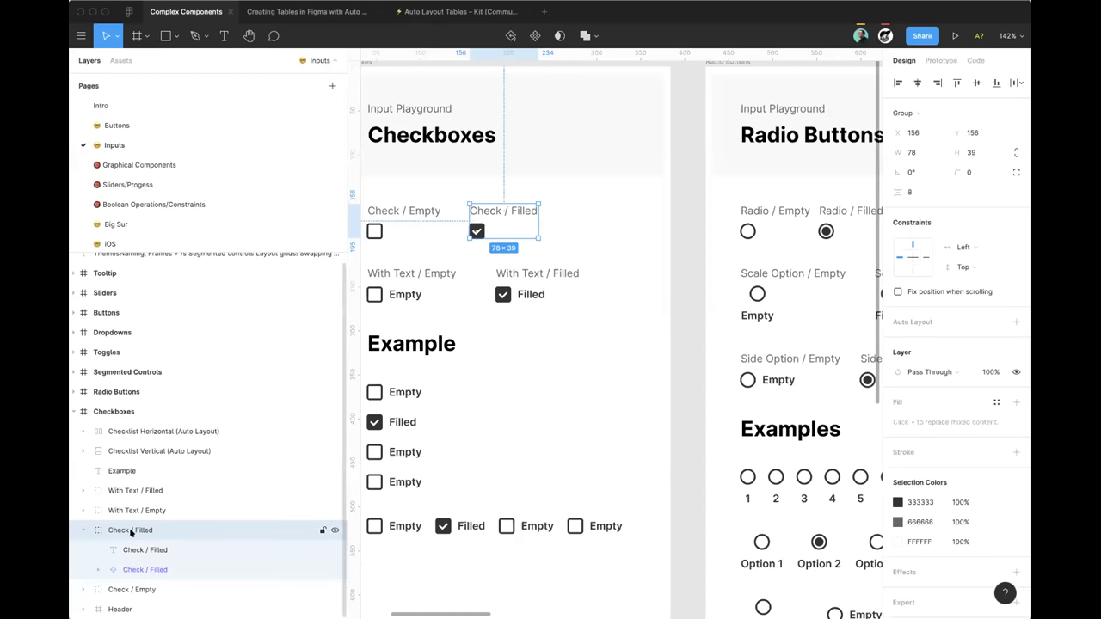
{"action": "left_click", "coordinate": [188, 550]}
{"action": "scroll", "coordinate": [526, 457], "scroll_direction": "left", "scroll_amount": 2}
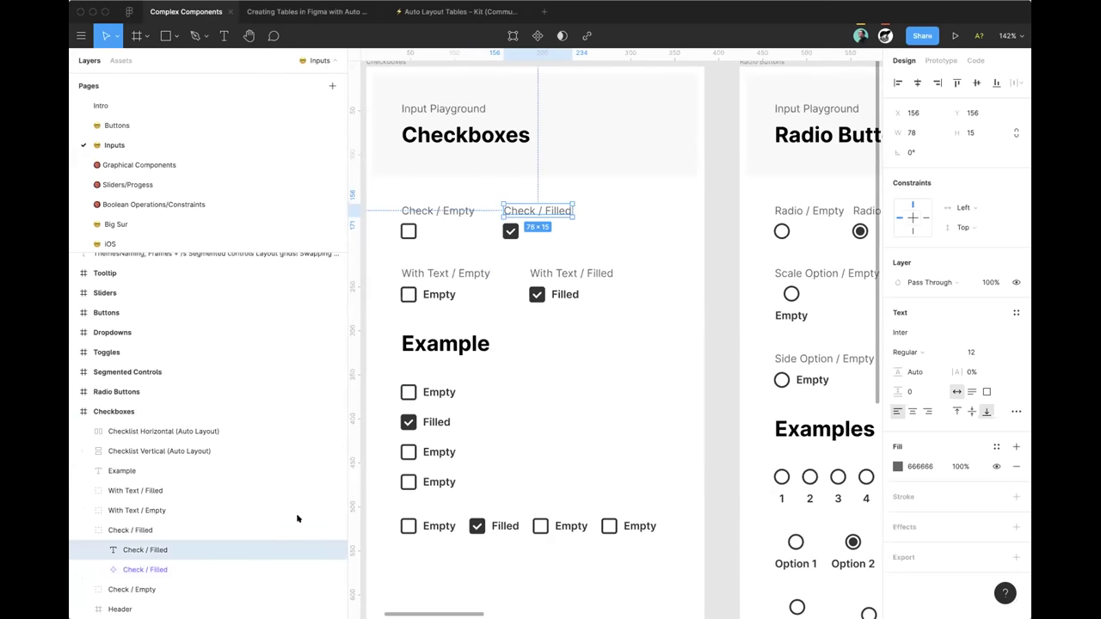
{"action": "left_click", "coordinate": [175, 568]}
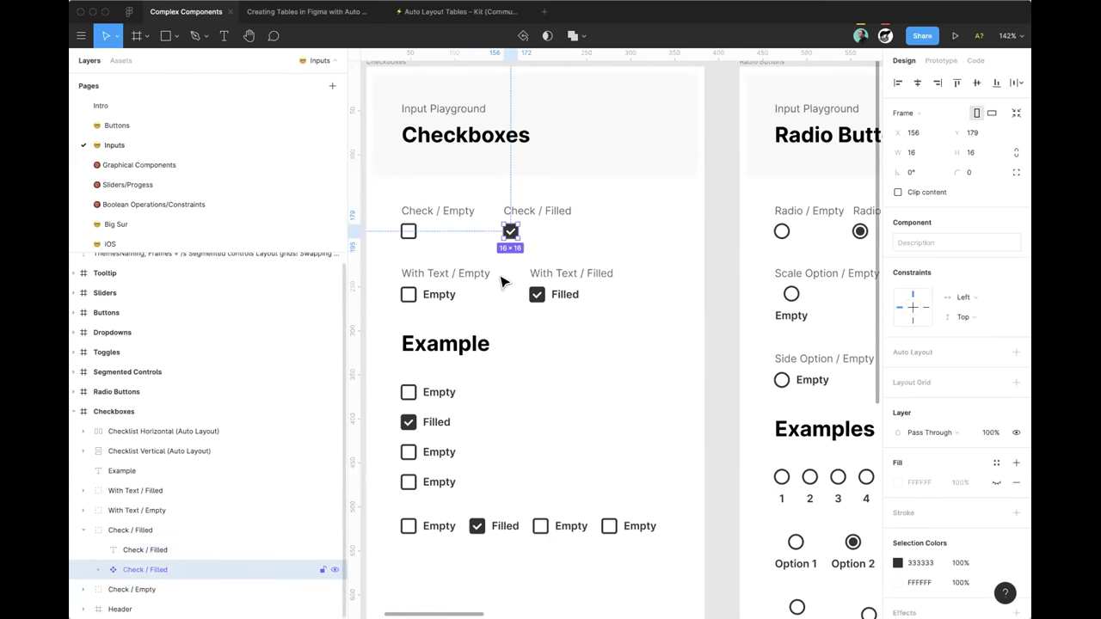
Step: Select the Checkboxes frame on the canvas and review the checkbox components inside it
{"action": "scroll", "coordinate": [387, 213], "scroll_direction": "up", "scroll_amount": 2}
{"action": "scroll", "coordinate": [387, 213], "scroll_direction": "left", "scroll_amount": 2}
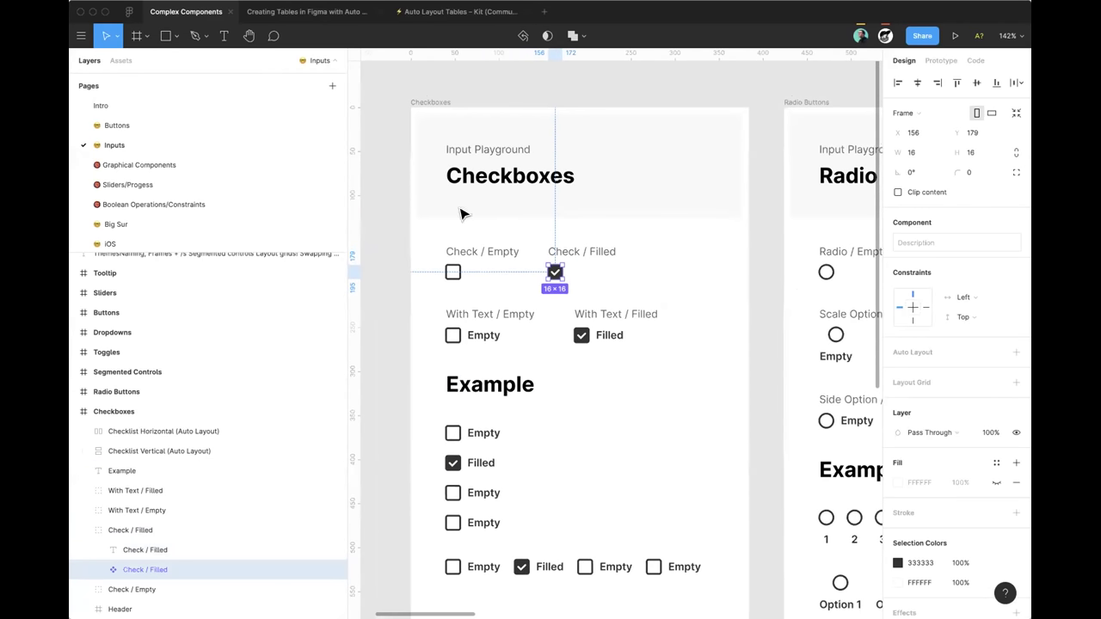
{"action": "key", "text": "Escape"}
{"action": "scroll", "coordinate": [491, 214], "scroll_direction": "up", "scroll_amount": 4}
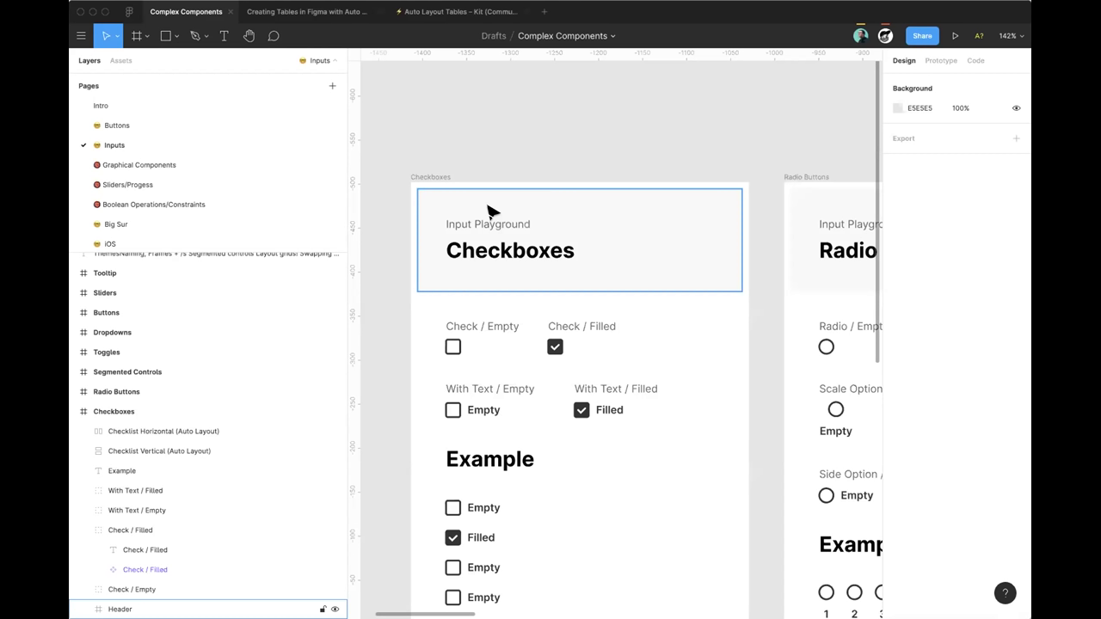
{"action": "left_click", "coordinate": [420, 177]}
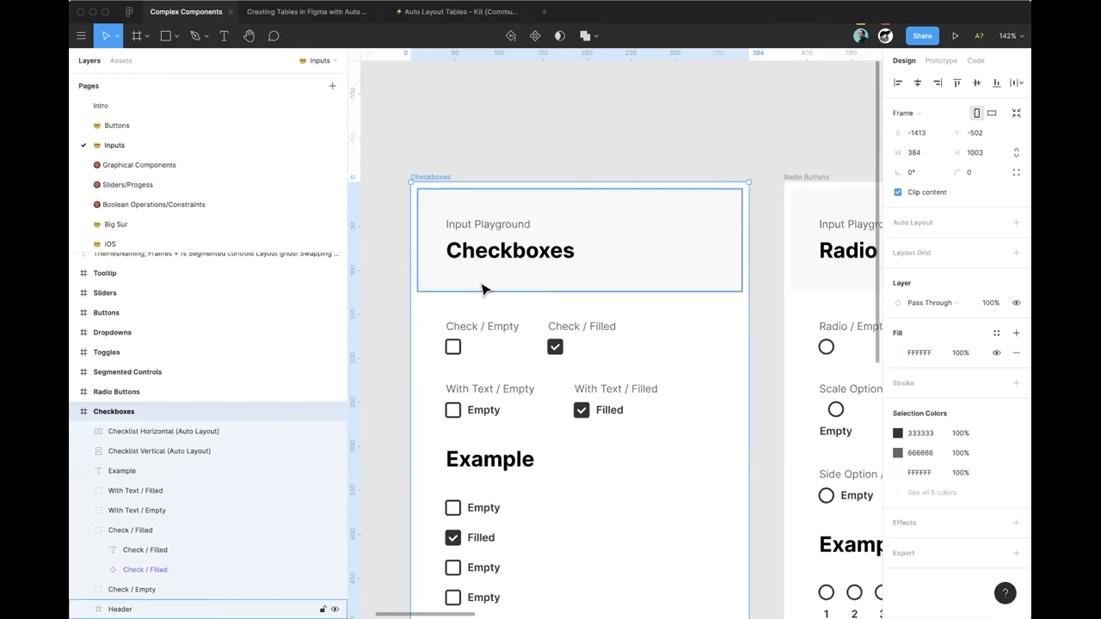
{"action": "scroll", "coordinate": [483, 288], "scroll_direction": "down", "scroll_amount": 4}
{"action": "scroll", "coordinate": [504, 299], "scroll_direction": "down", "scroll_amount": 1}
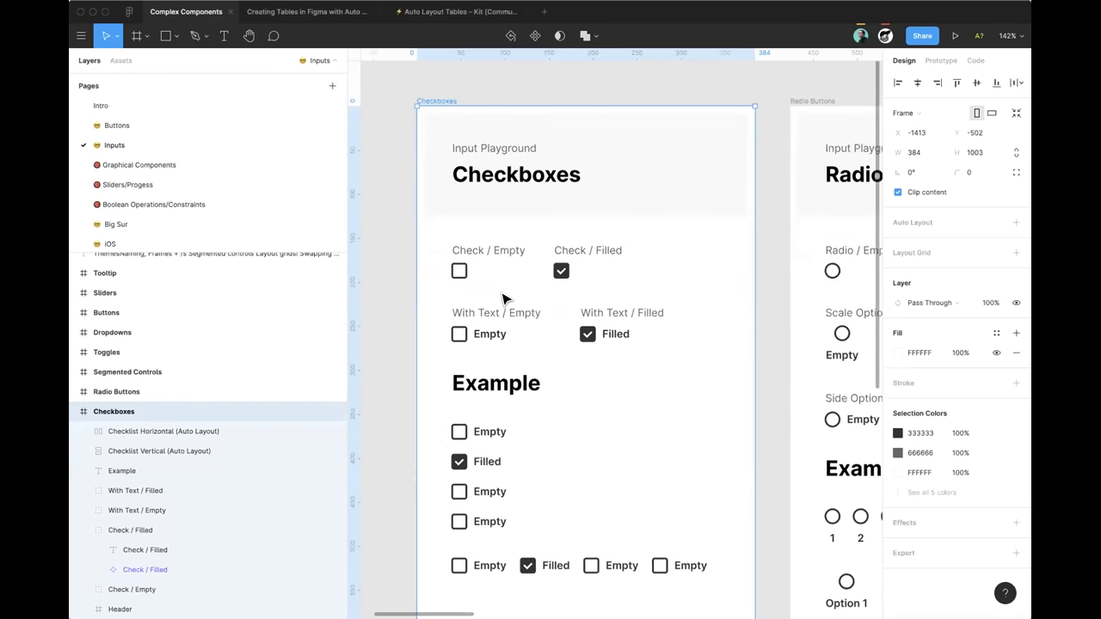
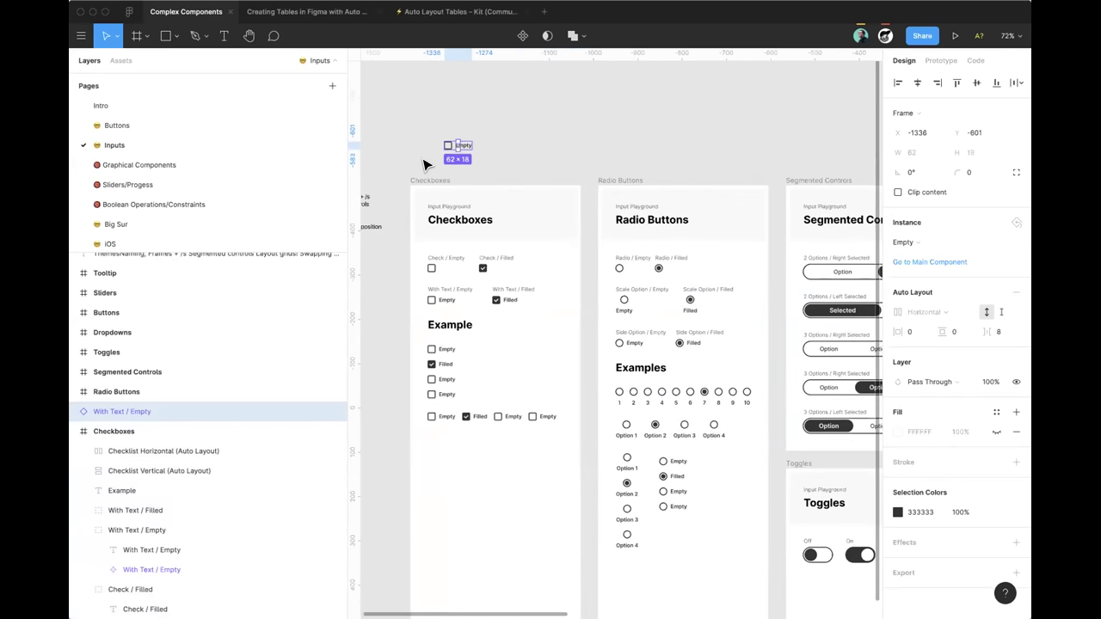
Step: Browse the swap options for the With Text / Empty instance through Inputs, Checkboxes and With Text, keeping the current component
{"action": "scroll", "coordinate": [430, 162], "scroll_direction": "down", "scroll_amount": 2}
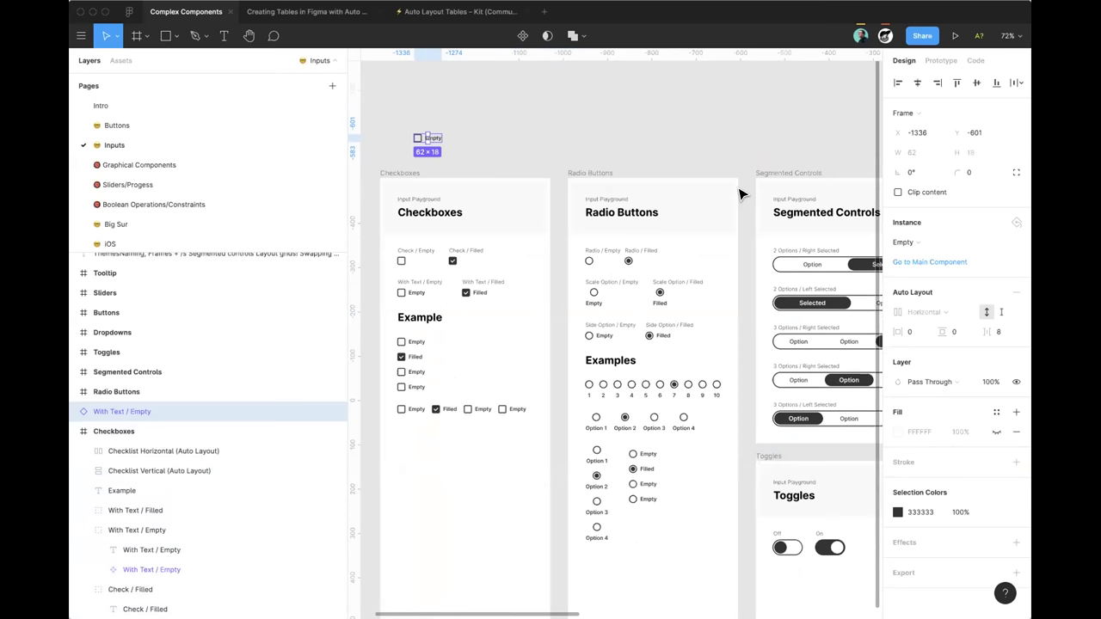
{"action": "left_click", "coordinate": [926, 235]}
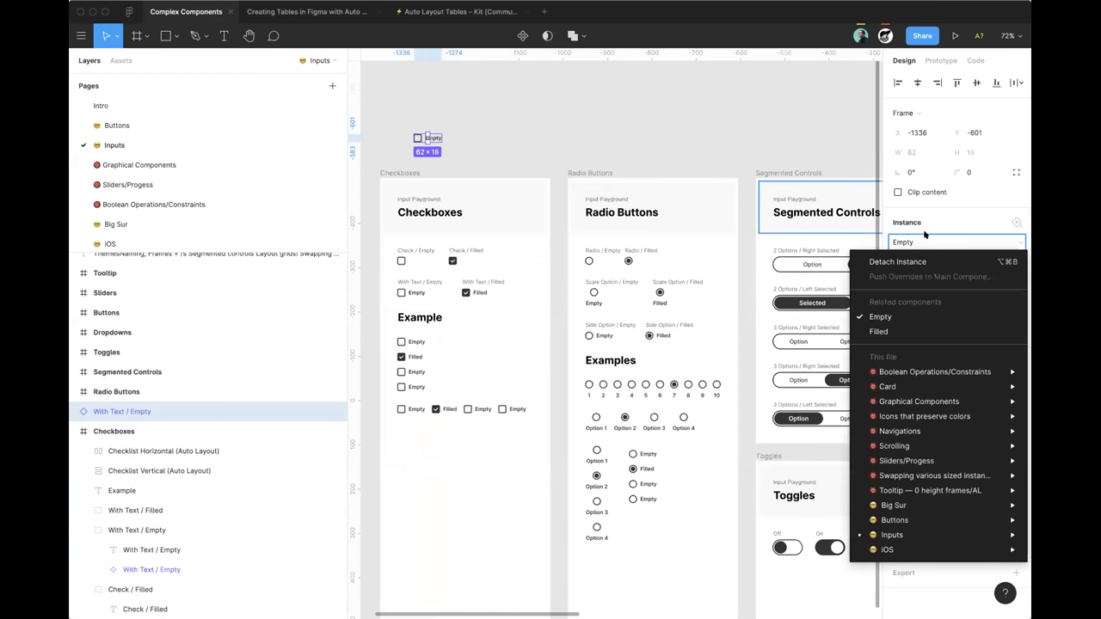
{"action": "mouse_move", "coordinate": [905, 520]}
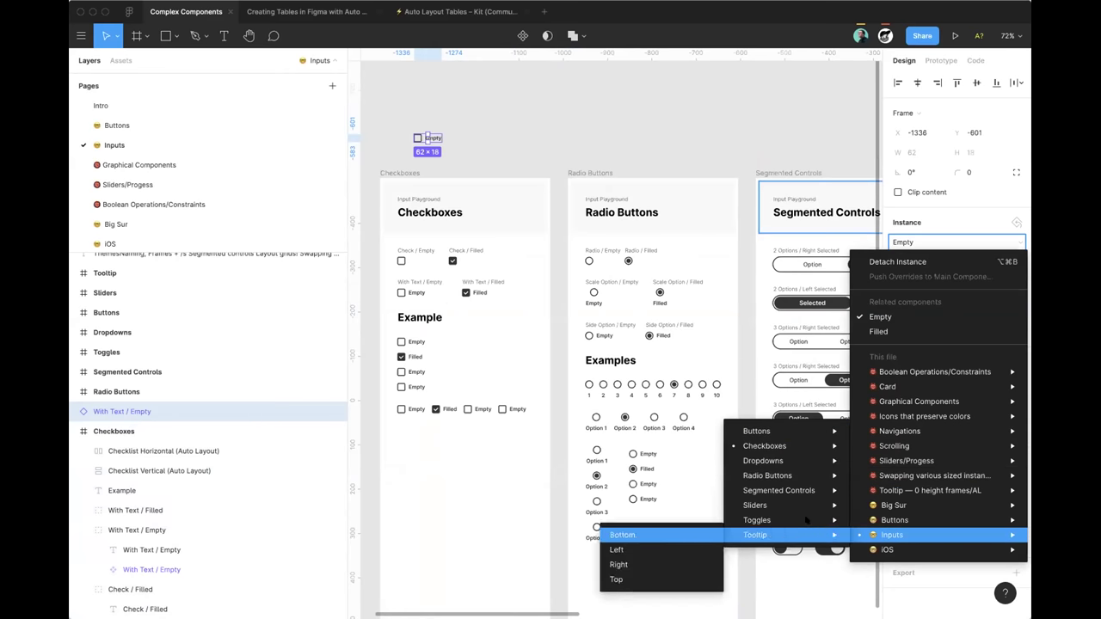
{"action": "mouse_move", "coordinate": [797, 433]}
{"action": "mouse_move", "coordinate": [795, 499]}
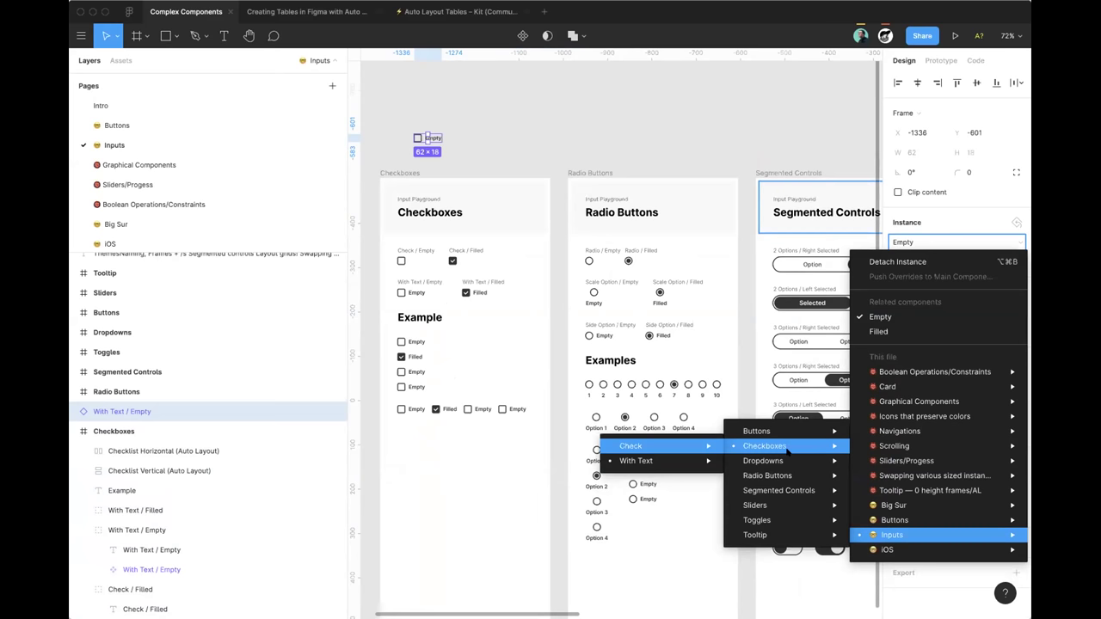
{"action": "mouse_move", "coordinate": [677, 449]}
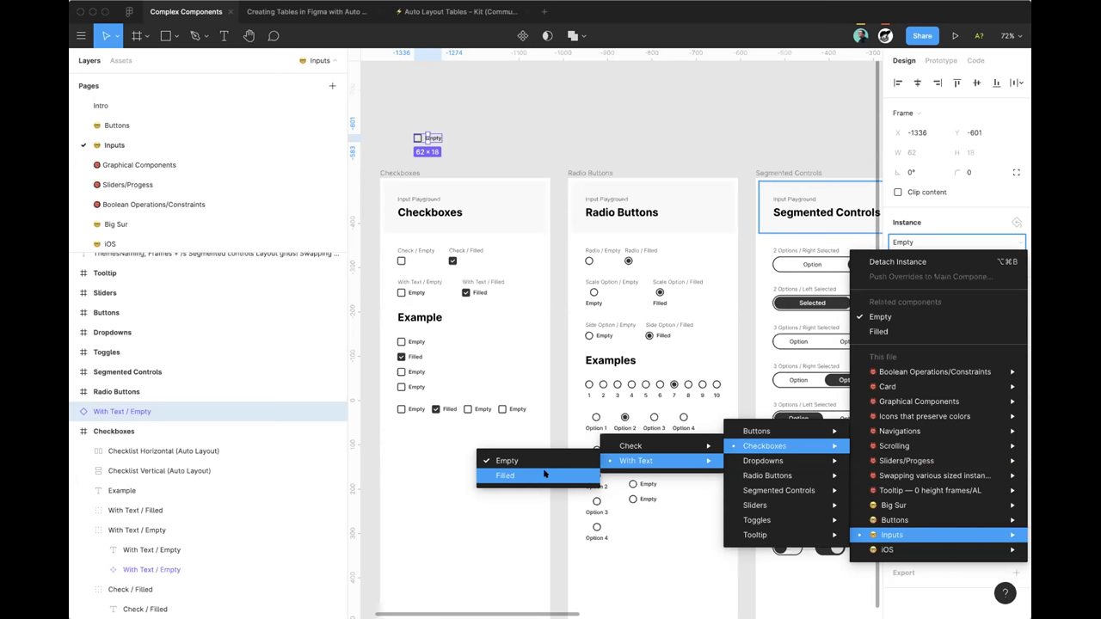
{"action": "left_click", "coordinate": [503, 153]}
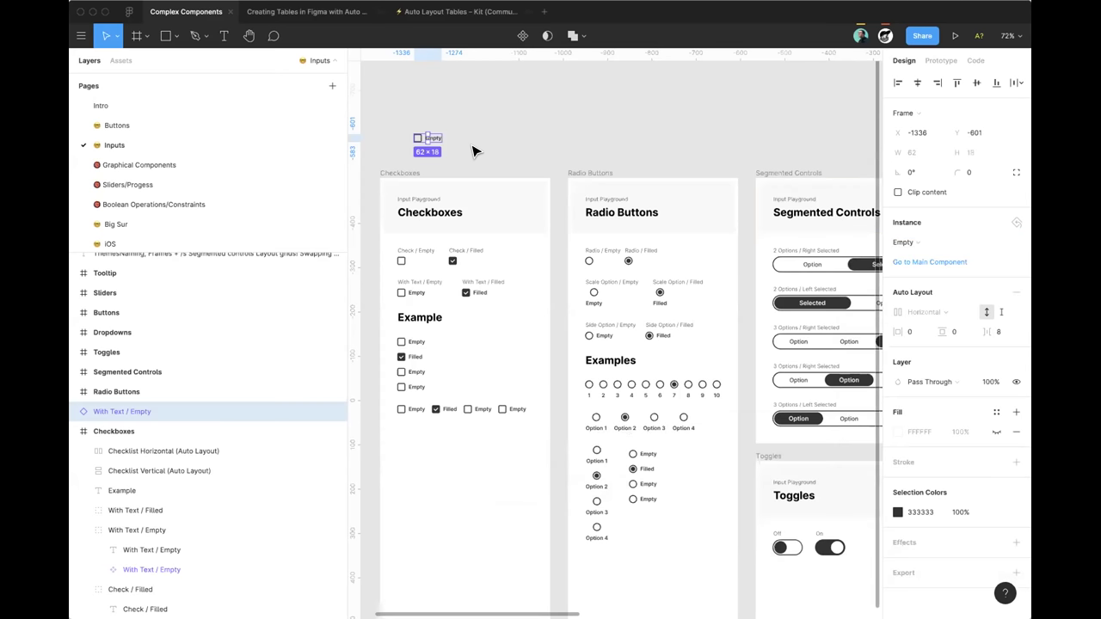
Step: Move the Check / Filled main component out of the Checkboxes frame to the canvas above it, at about X -1185, Y -574
{"action": "left_click_drag", "start_coordinate": [490, 134], "coordinate": [553, 180]}
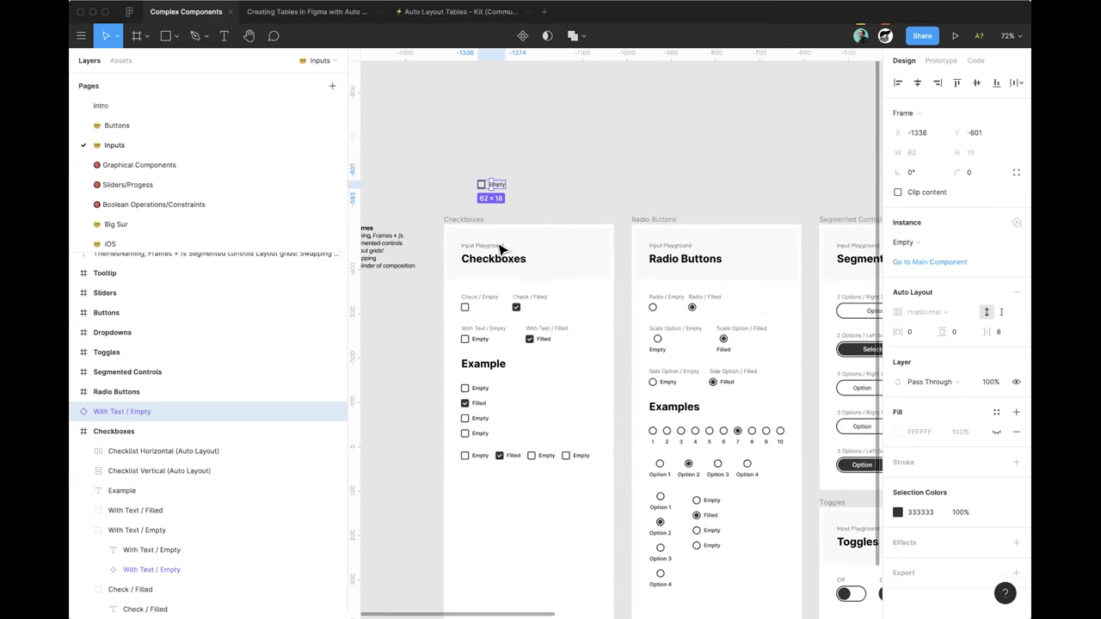
{"action": "left_click", "coordinate": [514, 306]}
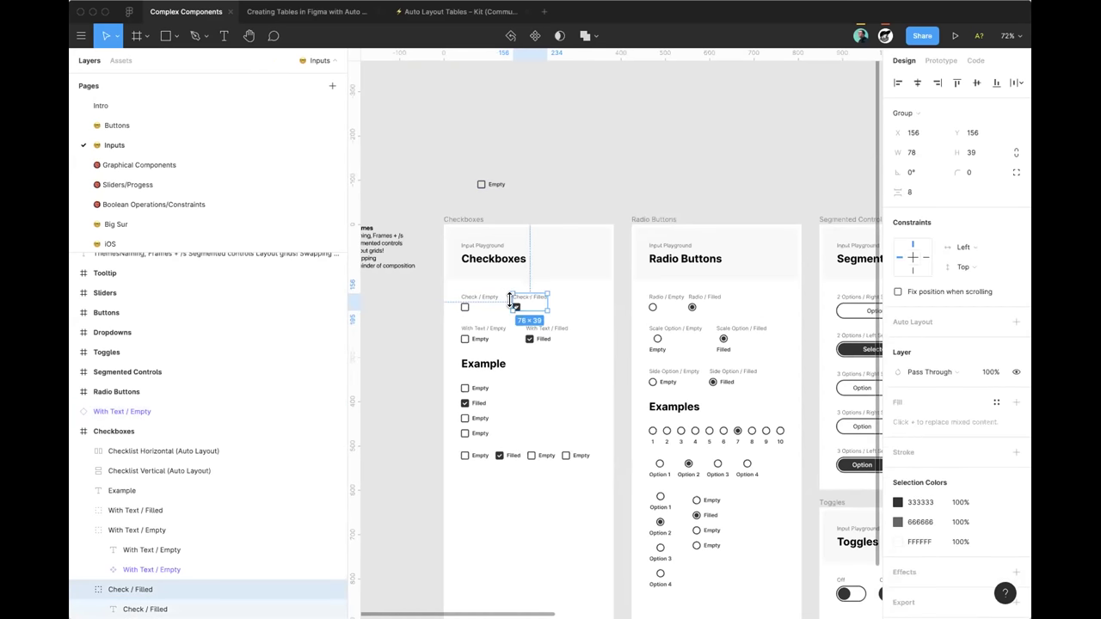
{"action": "scroll", "coordinate": [513, 303], "scroll_direction": "up", "scroll_amount": 5}
{"action": "double_click", "coordinate": [511, 313]}
{"action": "scroll", "coordinate": [511, 396], "scroll_direction": "up", "scroll_amount": 3}
{"action": "left_click_drag", "start_coordinate": [510, 449], "coordinate": [606, 110]}
{"action": "scroll", "coordinate": [678, 130], "scroll_direction": "up", "scroll_amount": 3}
{"action": "scroll", "coordinate": [678, 134], "scroll_direction": "down", "scroll_amount": 1}
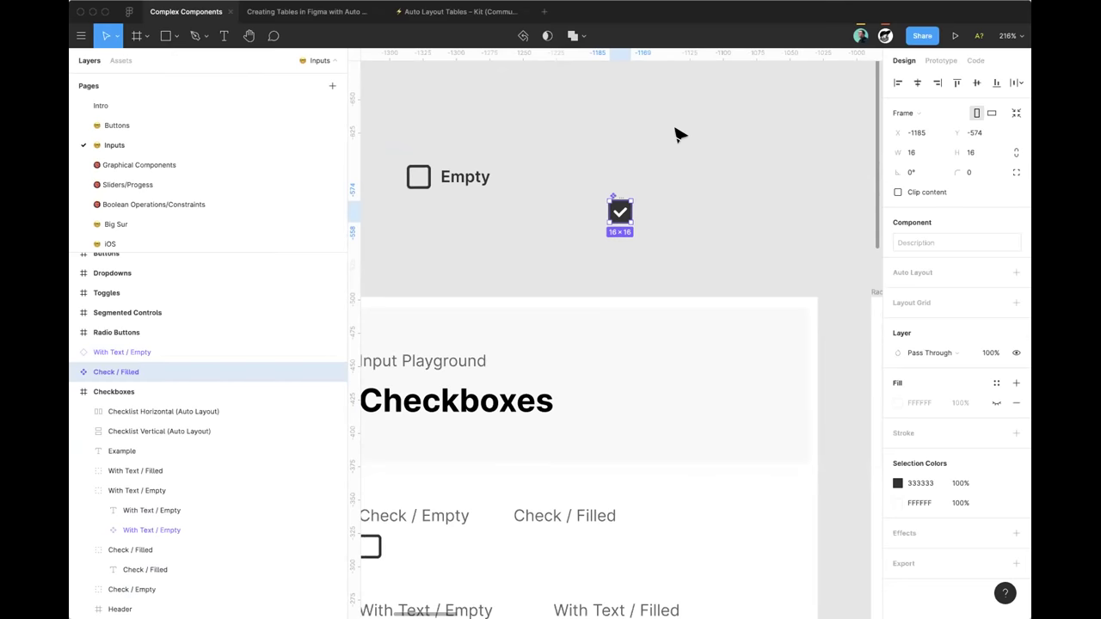
{"action": "left_click", "coordinate": [679, 135]}
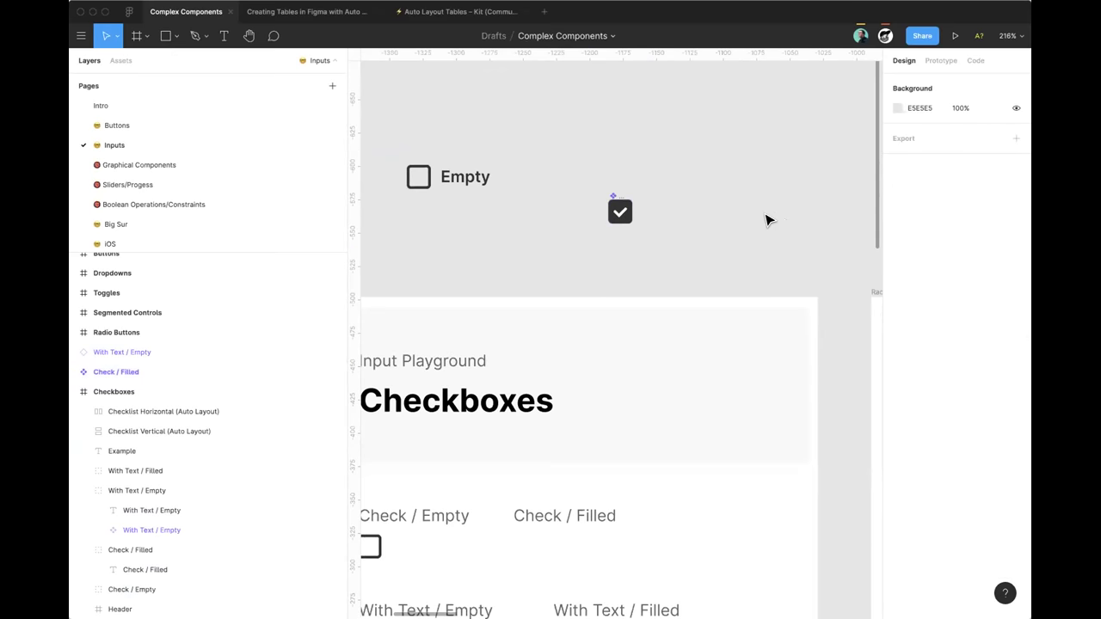
Step: Inspect the Check / Filled main component above the Checkboxes frame up close
{"action": "scroll", "coordinate": [766, 221], "scroll_direction": "down", "scroll_amount": 2}
{"action": "scroll", "coordinate": [776, 206], "scroll_direction": "down", "scroll_amount": 1}
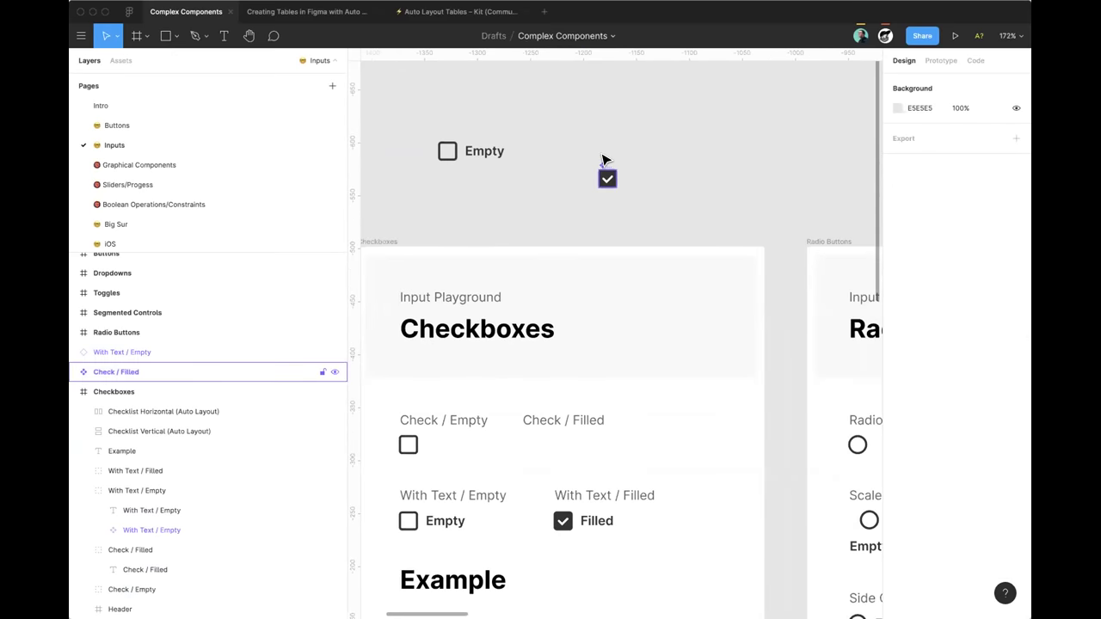
{"action": "scroll", "coordinate": [602, 160], "scroll_direction": "up", "scroll_amount": 10}
{"action": "left_click", "coordinate": [602, 225]}
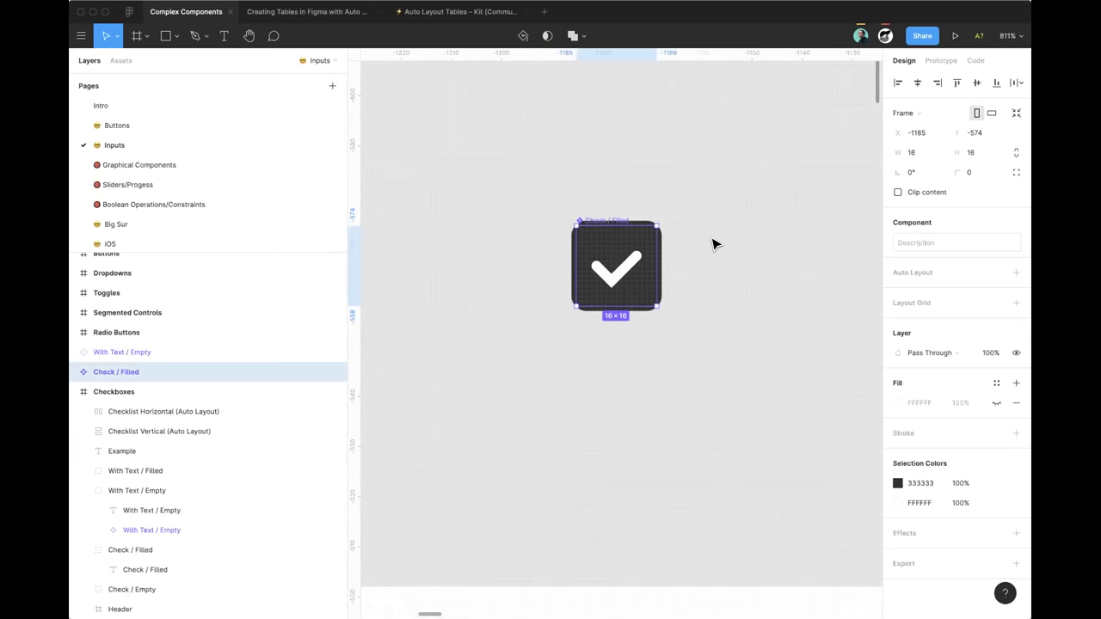
{"action": "scroll", "coordinate": [704, 239], "scroll_direction": "down", "scroll_amount": 5}
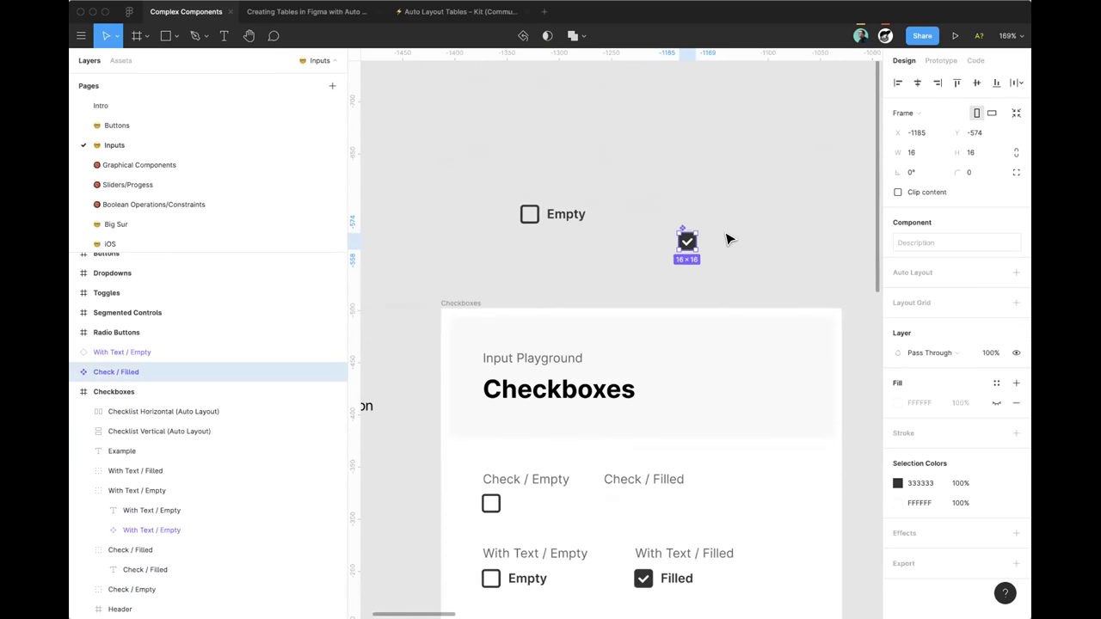
Step: Place a copy of the With Text / Empty instance on the canvas beside the Checkboxes frame, at about X -1545, Y -246
{"action": "scroll", "coordinate": [727, 239], "scroll_direction": "down", "scroll_amount": 3}
{"action": "left_click", "coordinate": [480, 553]}
{"action": "left_click", "coordinate": [480, 552]}
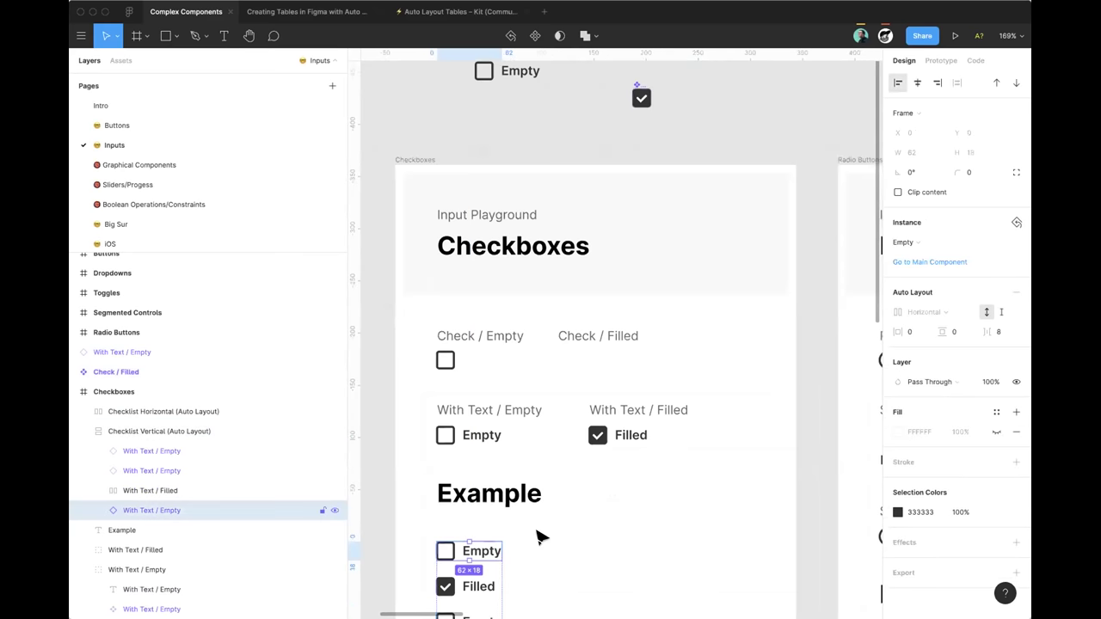
{"action": "scroll", "coordinate": [683, 490], "scroll_direction": "down", "scroll_amount": 2}
{"action": "scroll", "coordinate": [697, 499], "scroll_direction": "left", "scroll_amount": 5}
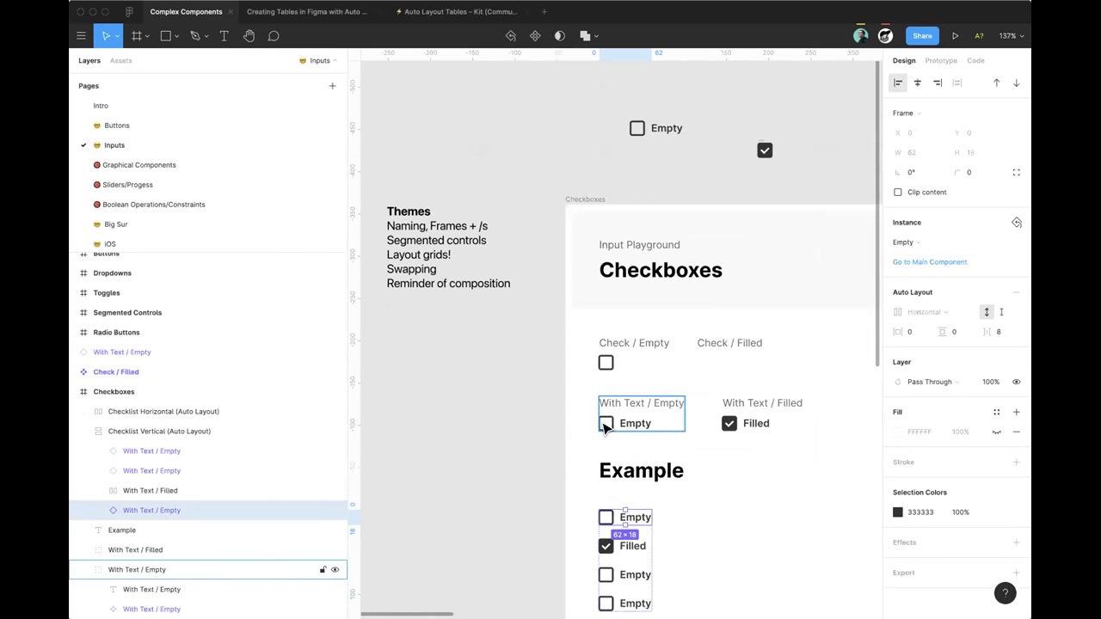
{"action": "left_click_drag", "start_coordinate": [606, 427], "coordinate": [474, 433]}
{"action": "scroll", "coordinate": [476, 433], "scroll_direction": "up", "scroll_amount": 10}
{"action": "left_click", "coordinate": [509, 479]}
{"action": "left_click", "coordinate": [506, 449]}
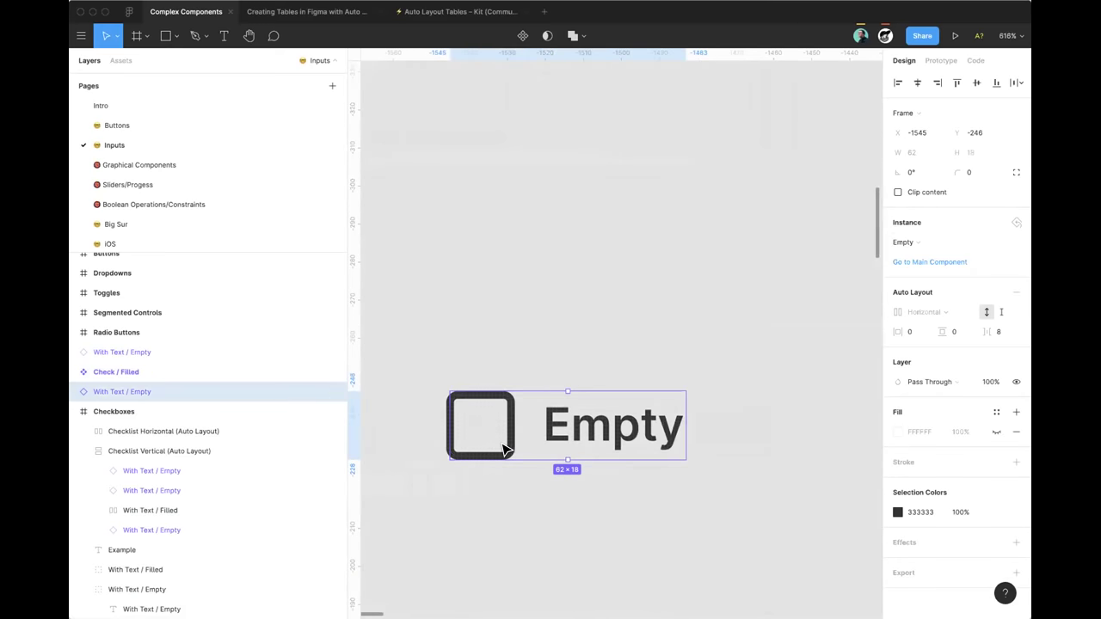
Step: Move the With Text / Empty main component out of the Checkboxes frame, next to its loose instance, and compare the two
{"action": "scroll", "coordinate": [506, 449], "scroll_direction": "down", "scroll_amount": 10}
{"action": "scroll", "coordinate": [653, 427], "scroll_direction": "right", "scroll_amount": 2}
{"action": "left_click_drag", "start_coordinate": [654, 427], "coordinate": [521, 475]}
{"action": "left_click", "coordinate": [522, 480]}
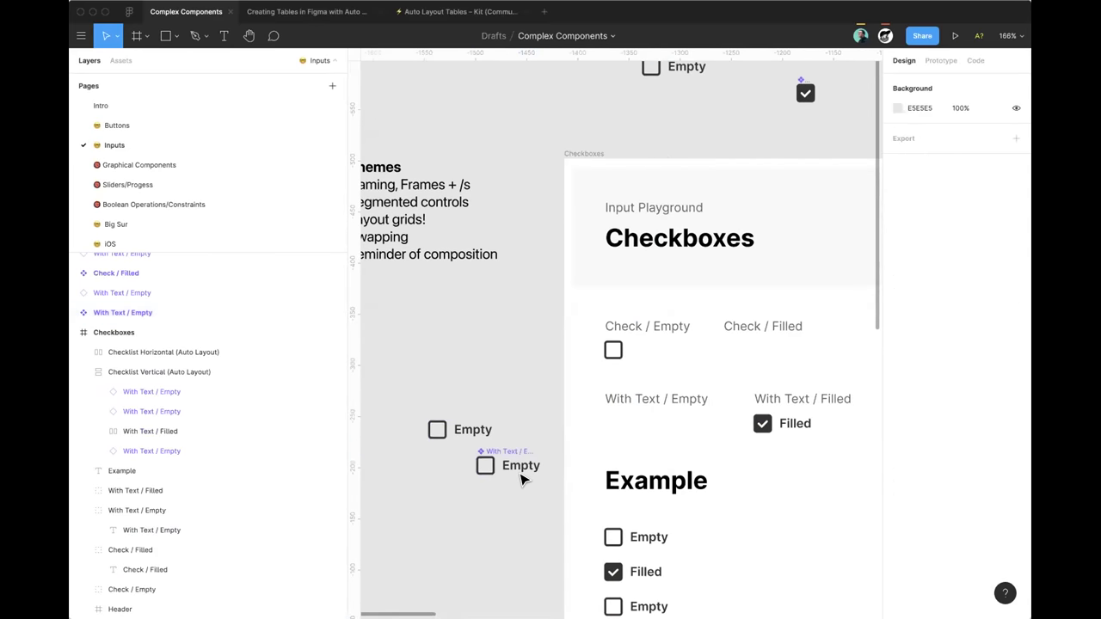
{"action": "scroll", "coordinate": [519, 470], "scroll_direction": "up", "scroll_amount": 6}
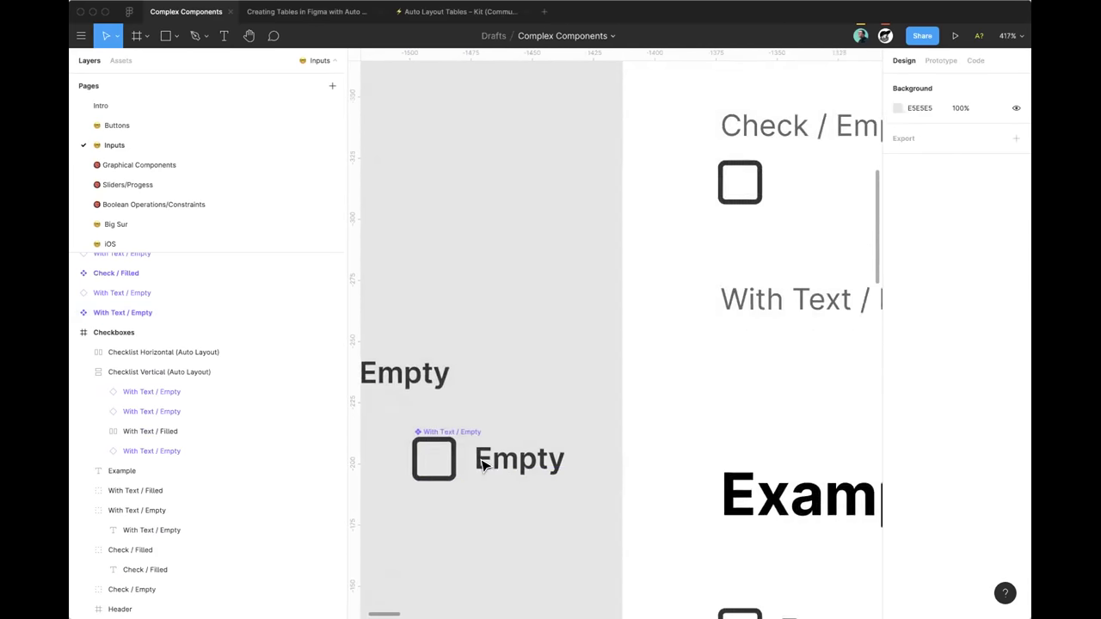
{"action": "scroll", "coordinate": [482, 465], "scroll_direction": "down", "scroll_amount": 3}
{"action": "scroll", "coordinate": [499, 462], "scroll_direction": "down", "scroll_amount": 3}
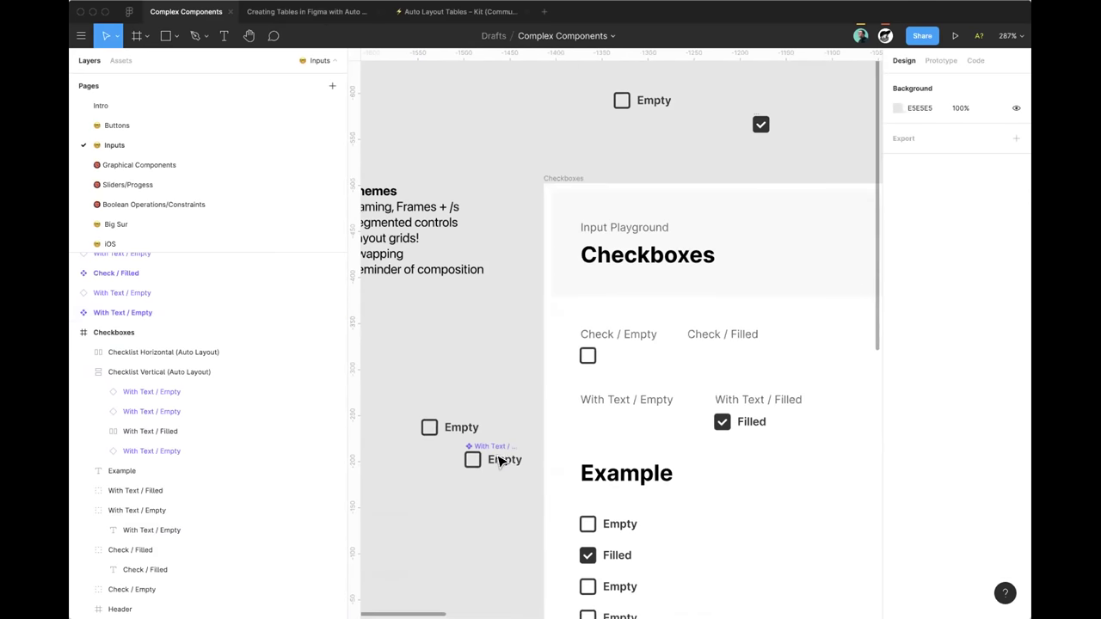
Step: Undo the move of the With Text / Empty main component and delete the loose instance beside the Checkboxes frame
{"action": "key", "text": "ctrl+z"}
{"action": "left_click", "coordinate": [447, 472]}
{"action": "scroll", "coordinate": [447, 473], "scroll_direction": "right", "scroll_amount": 2}
{"action": "left_click", "coordinate": [428, 437]}
{"action": "key", "text": "Delete"}
{"action": "scroll", "coordinate": [460, 431], "scroll_direction": "down", "scroll_amount": 1}
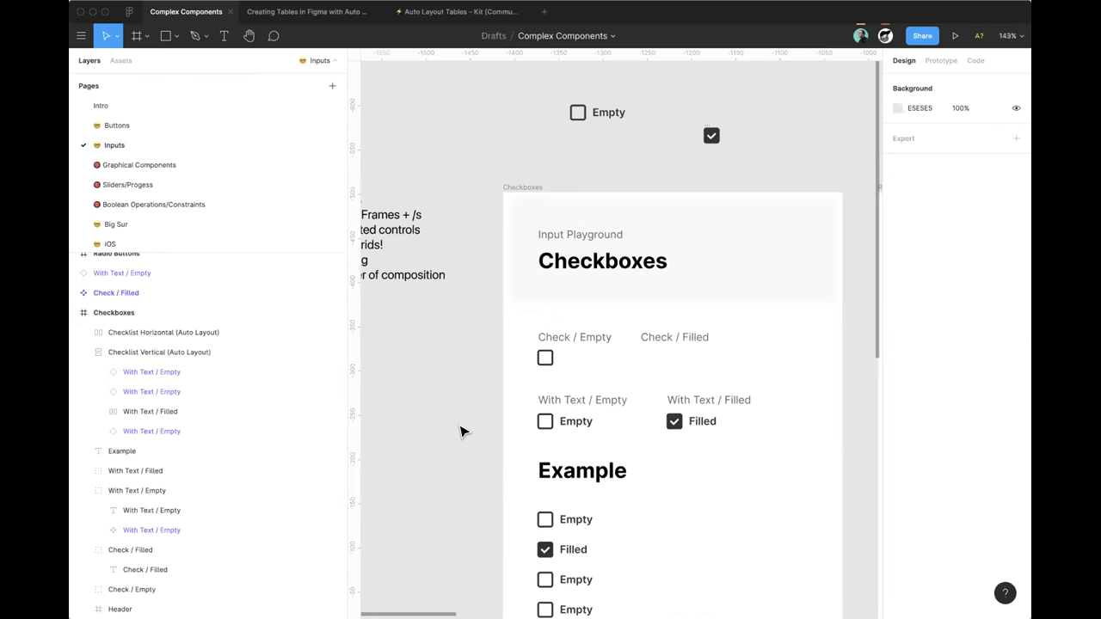
Step: Delete the loose With Text / Empty instance and the Check / Filled component above the Checkboxes frame
{"action": "scroll", "coordinate": [461, 432], "scroll_direction": "down", "scroll_amount": 2}
{"action": "scroll", "coordinate": [461, 432], "scroll_direction": "up", "scroll_amount": 1}
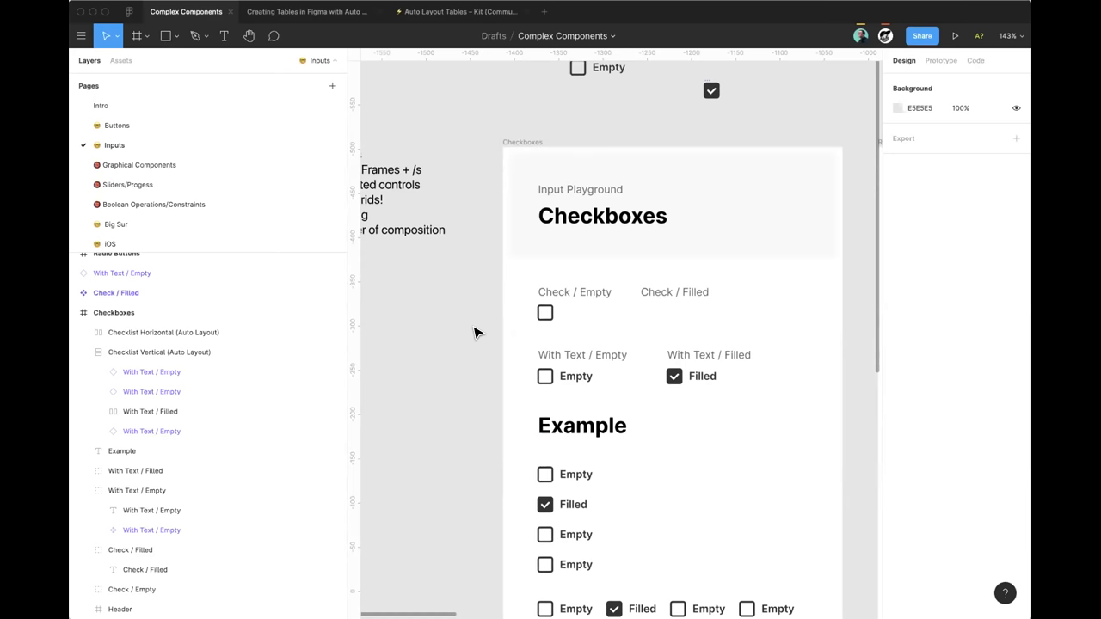
{"action": "scroll", "coordinate": [478, 331], "scroll_direction": "down", "scroll_amount": 2}
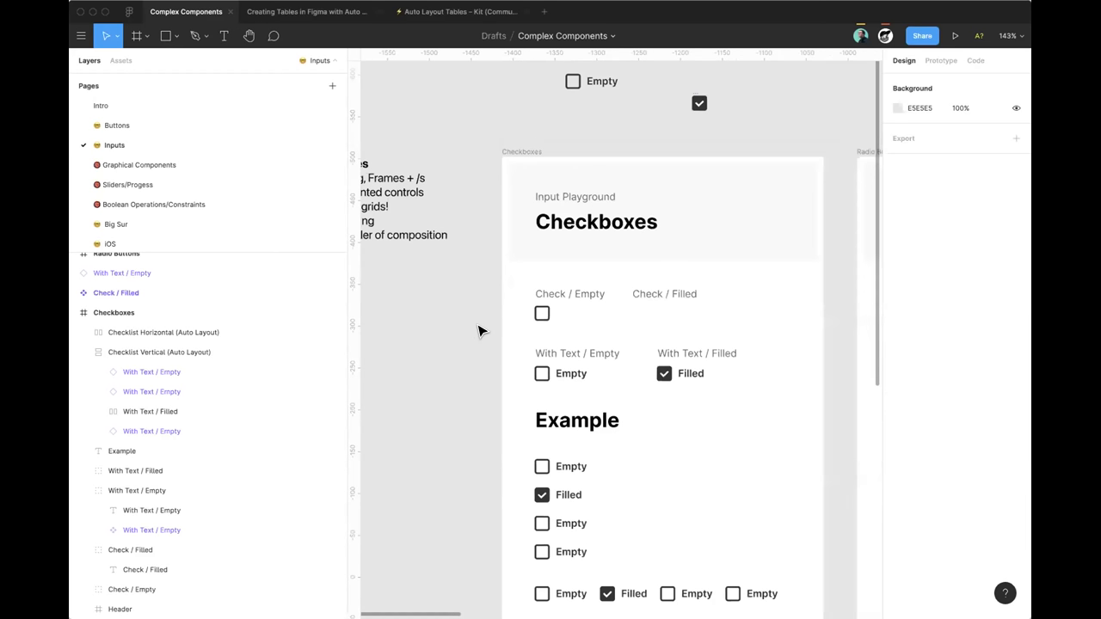
{"action": "scroll", "coordinate": [447, 311], "scroll_direction": "right", "scroll_amount": 1}
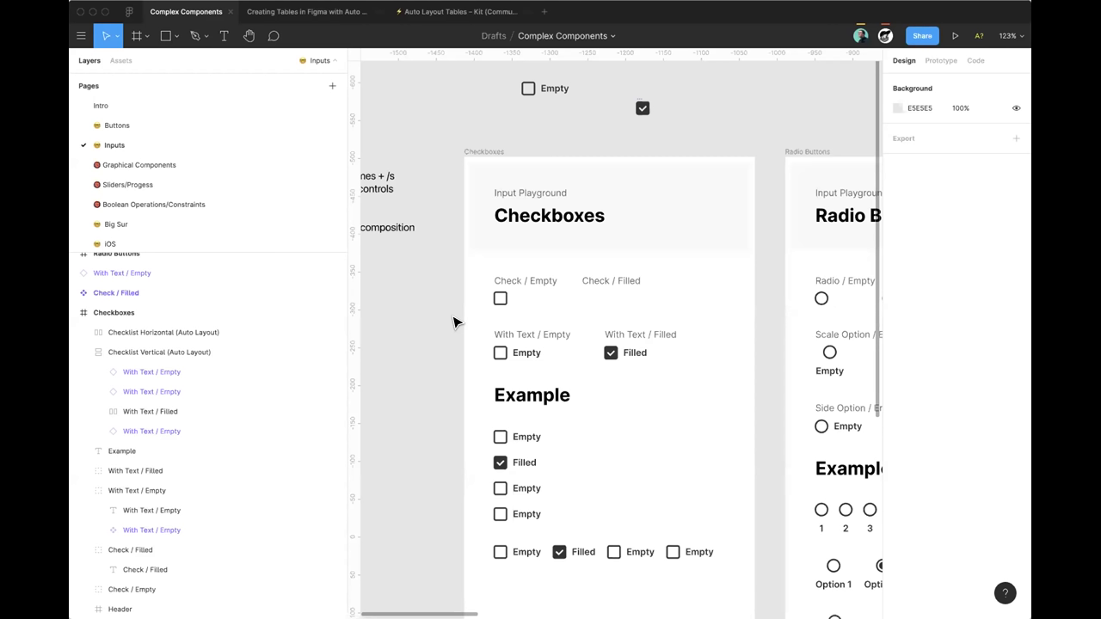
{"action": "scroll", "coordinate": [683, 189], "scroll_direction": "right", "scroll_amount": 2}
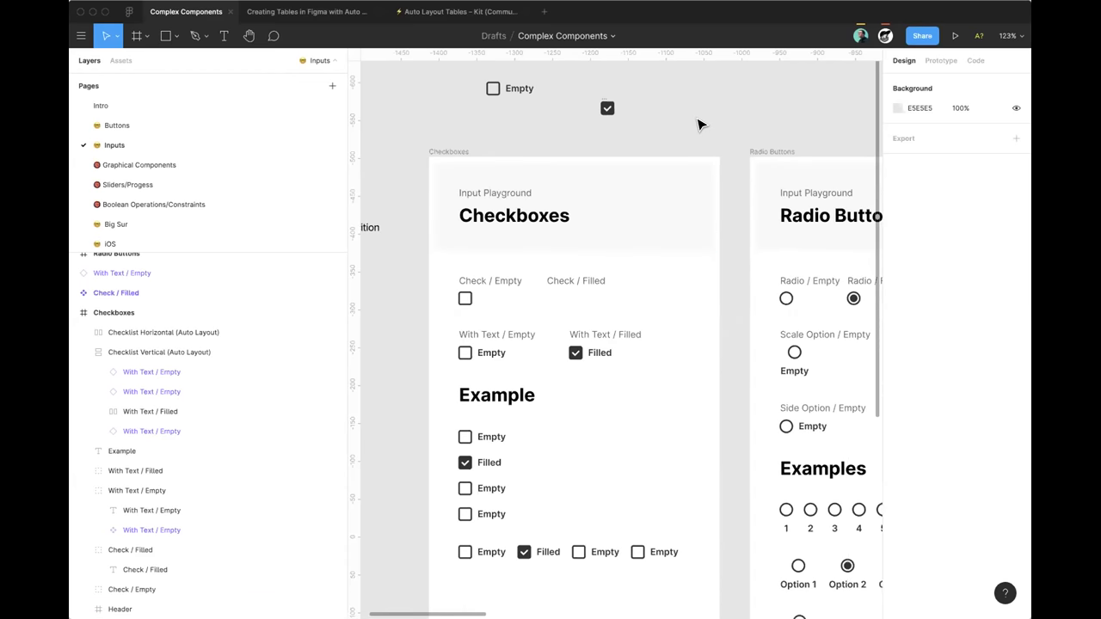
{"action": "left_click_drag", "start_coordinate": [451, 72], "coordinate": [655, 136]}
{"action": "key", "text": "Delete"}
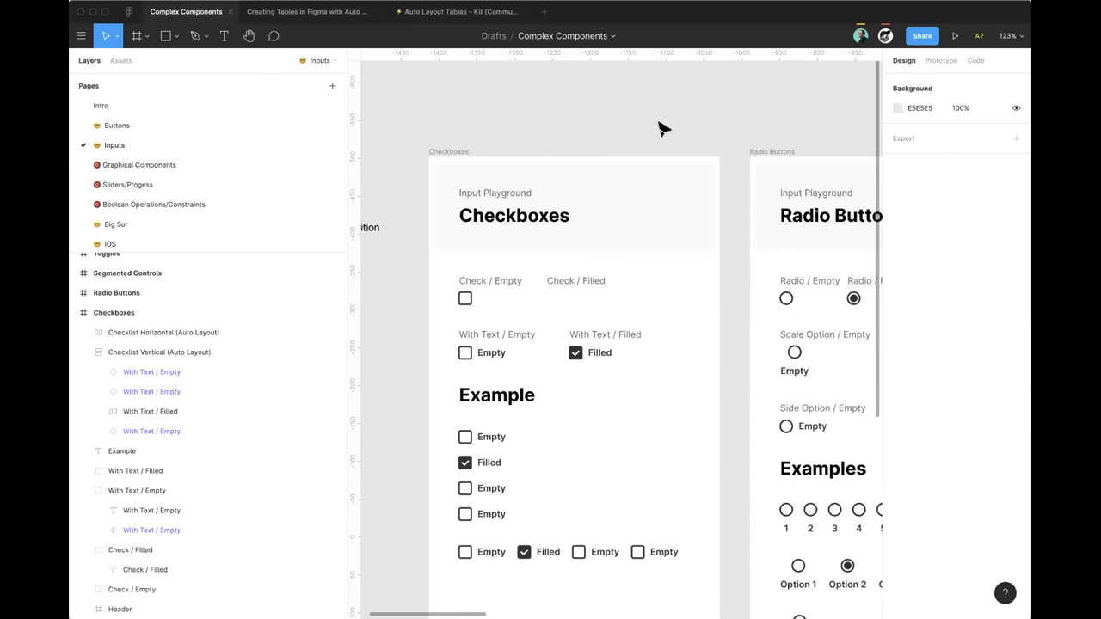
Step: Hide the interface and survey the row of input component frames from Checkboxes to Tooltip
{"action": "scroll", "coordinate": [663, 122], "scroll_direction": "down", "scroll_amount": 2}
{"action": "scroll", "coordinate": [740, 115], "scroll_direction": "down", "scroll_amount": 2}
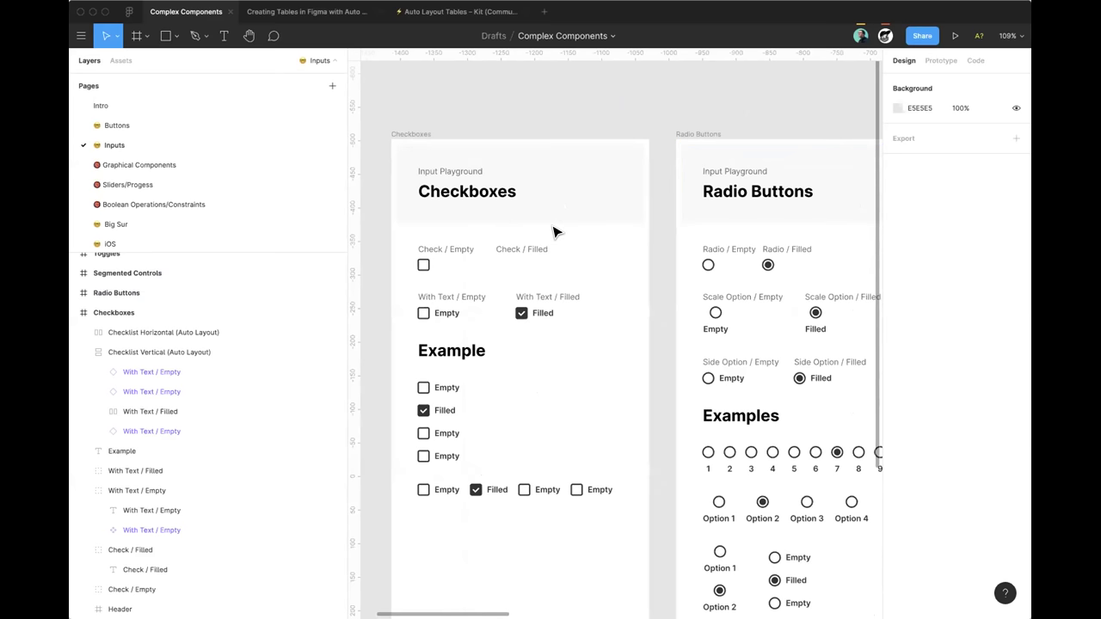
{"action": "key", "text": "super+backslash"}
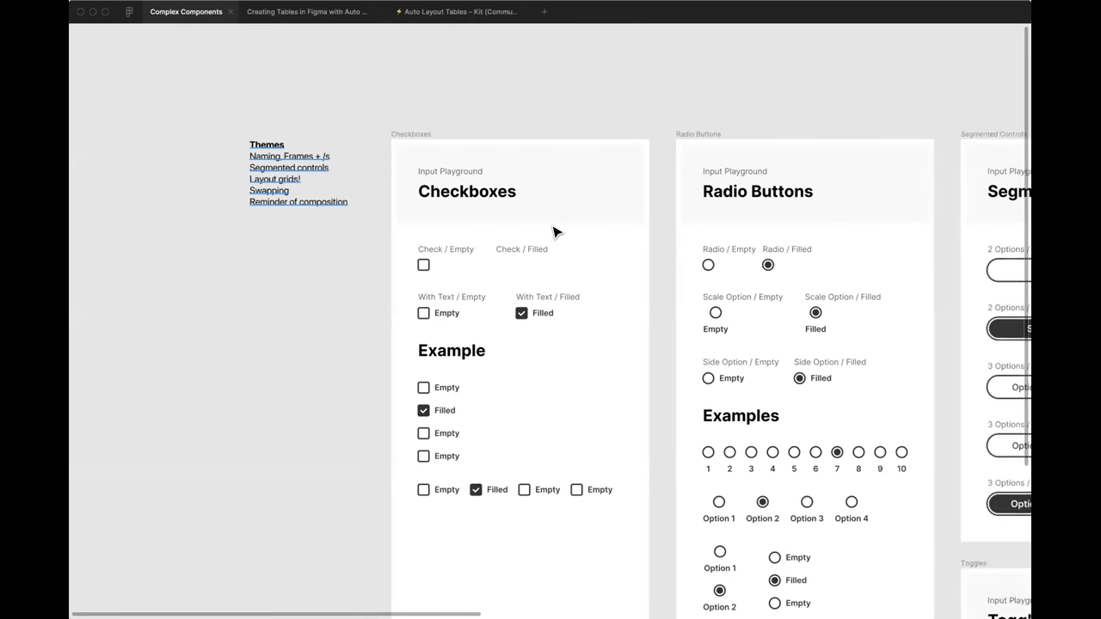
{"action": "scroll", "coordinate": [669, 180], "scroll_direction": "down", "scroll_amount": 5}
{"action": "left_click_drag", "start_coordinate": [710, 154], "coordinate": [522, 158]}
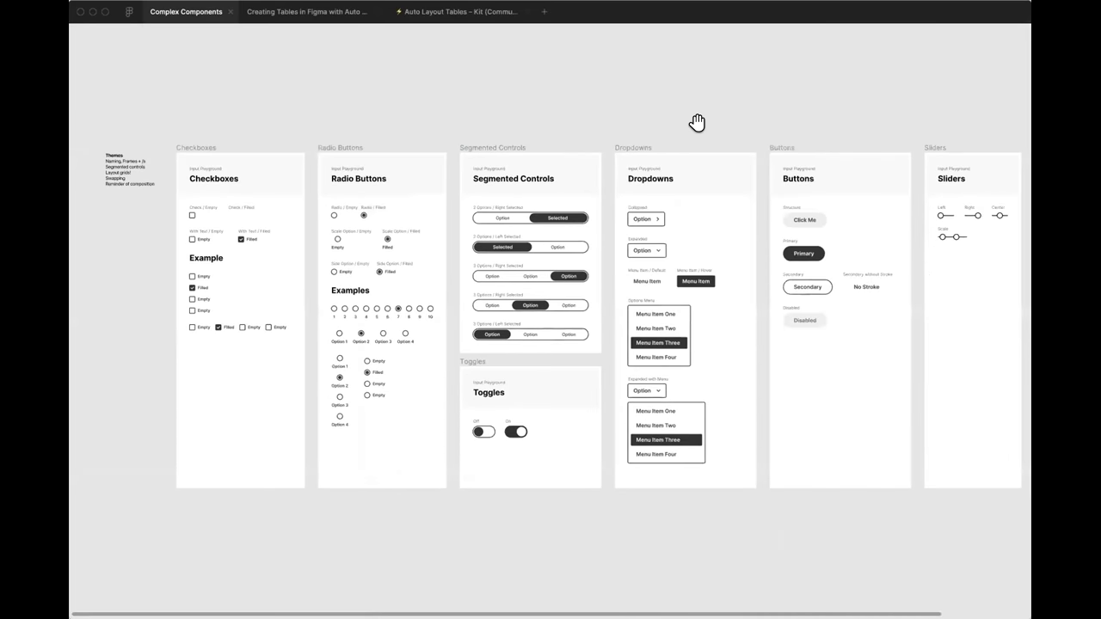
{"action": "scroll", "coordinate": [714, 122], "scroll_direction": "right", "scroll_amount": 2}
{"action": "scroll", "coordinate": [719, 127], "scroll_direction": "right", "scroll_amount": 2}
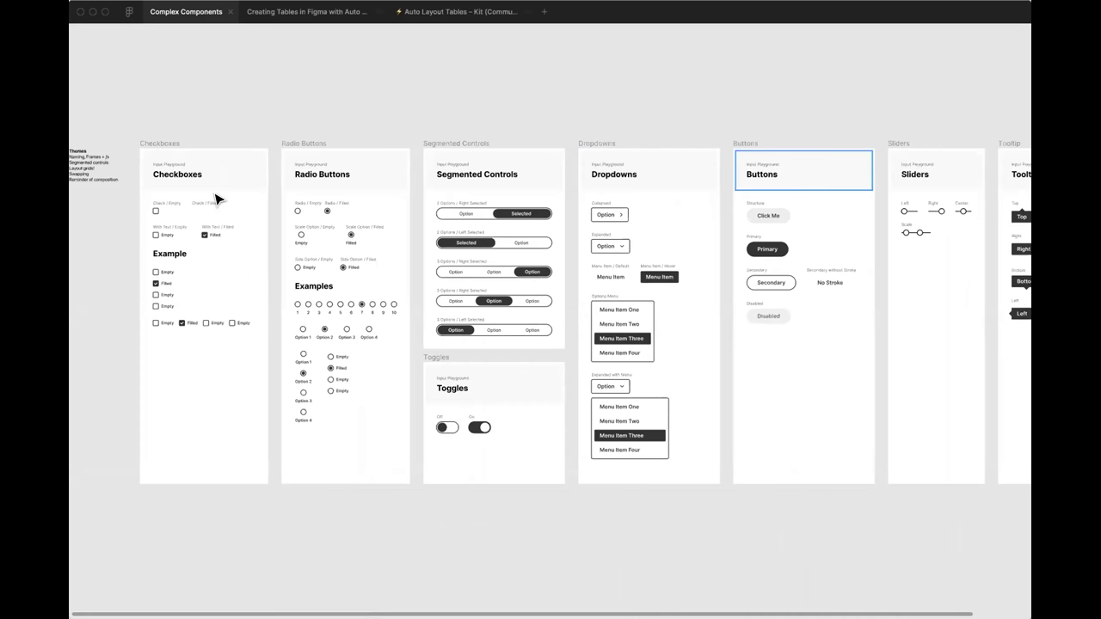
Step: Examine the component labels in the Checkboxes, Radio Buttons and Segmented Controls frames up close, and show the interface again
{"action": "scroll", "coordinate": [239, 246], "scroll_direction": "up", "scroll_amount": 3}
{"action": "scroll", "coordinate": [305, 221], "scroll_direction": "left", "scroll_amount": 3}
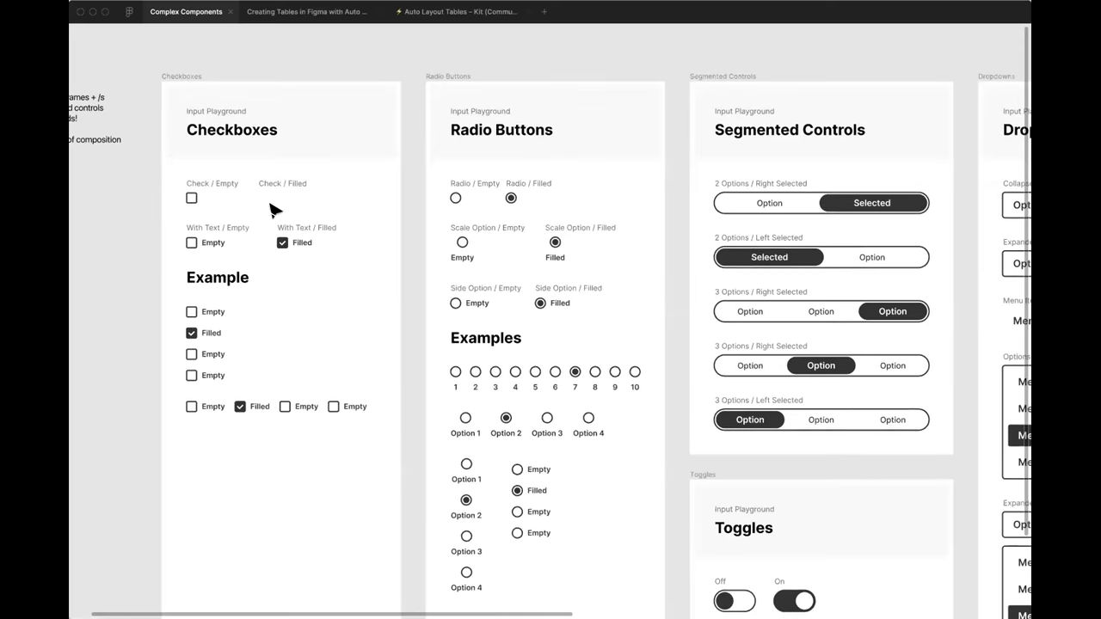
{"action": "scroll", "coordinate": [285, 270], "scroll_direction": "up", "scroll_amount": 2}
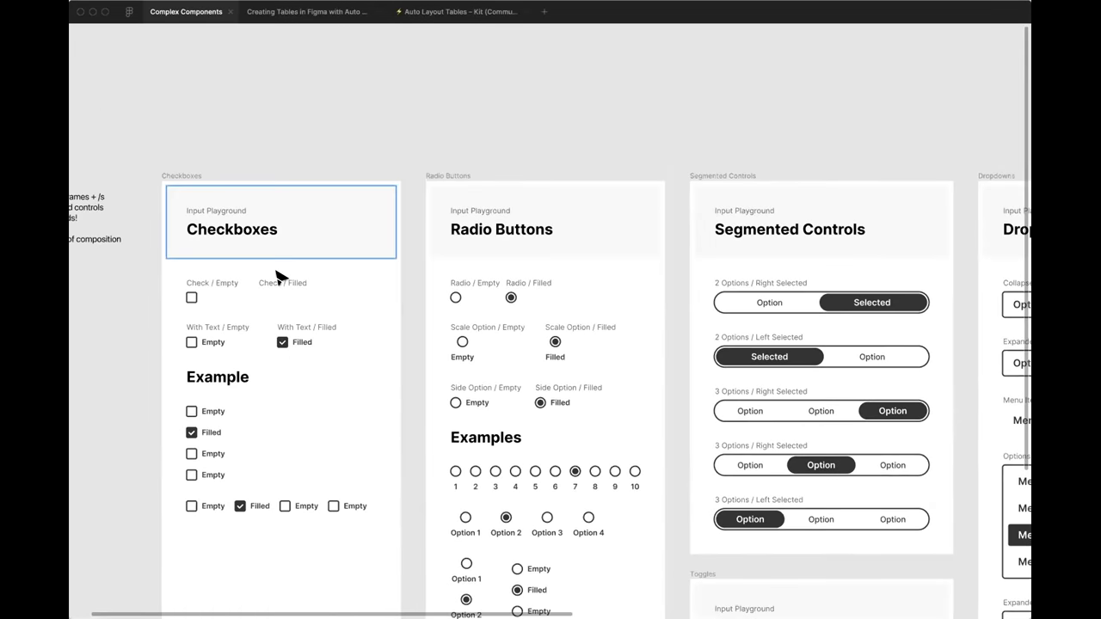
{"action": "scroll", "coordinate": [275, 283], "scroll_direction": "left", "scroll_amount": 1}
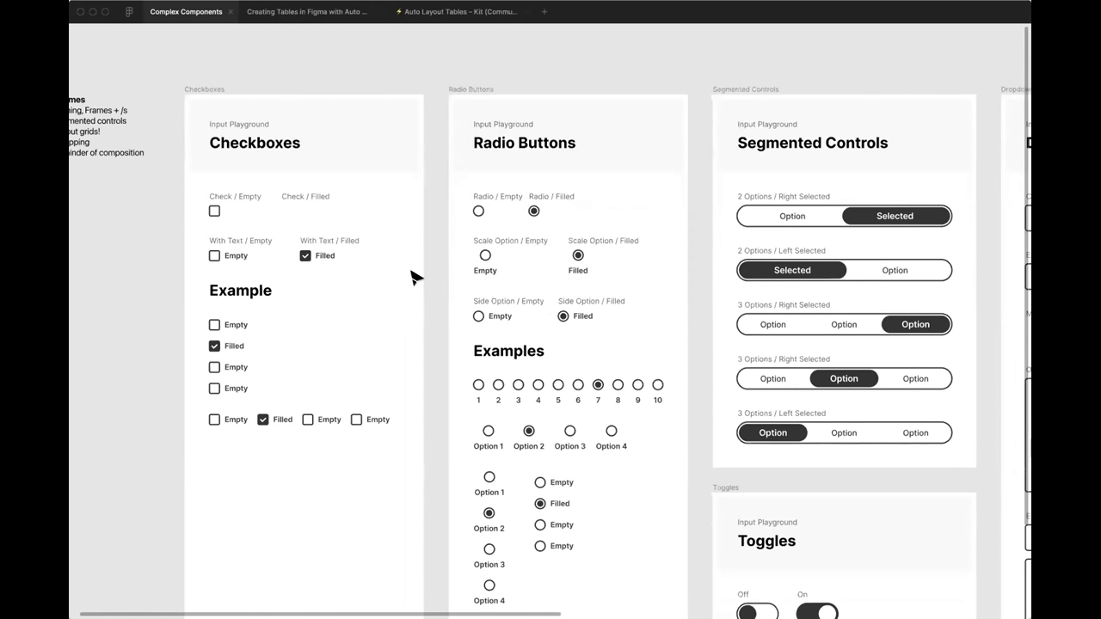
{"action": "scroll", "coordinate": [420, 283], "scroll_direction": "right", "scroll_amount": 5}
{"action": "scroll", "coordinate": [482, 276], "scroll_direction": "up", "scroll_amount": 2}
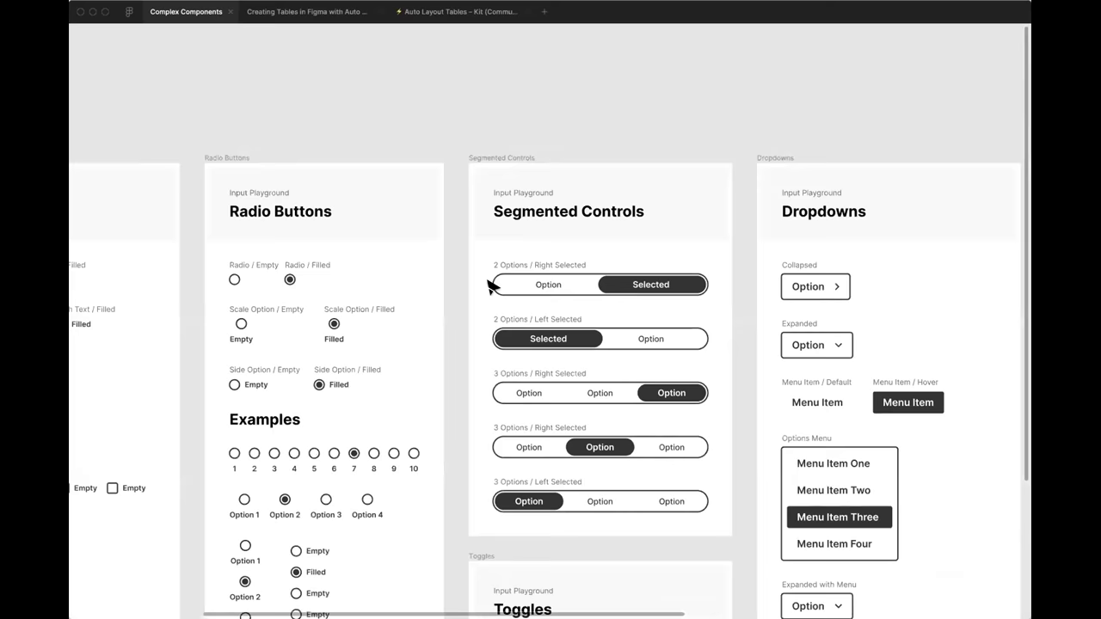
{"action": "scroll", "coordinate": [603, 192], "scroll_direction": "right", "scroll_amount": 3}
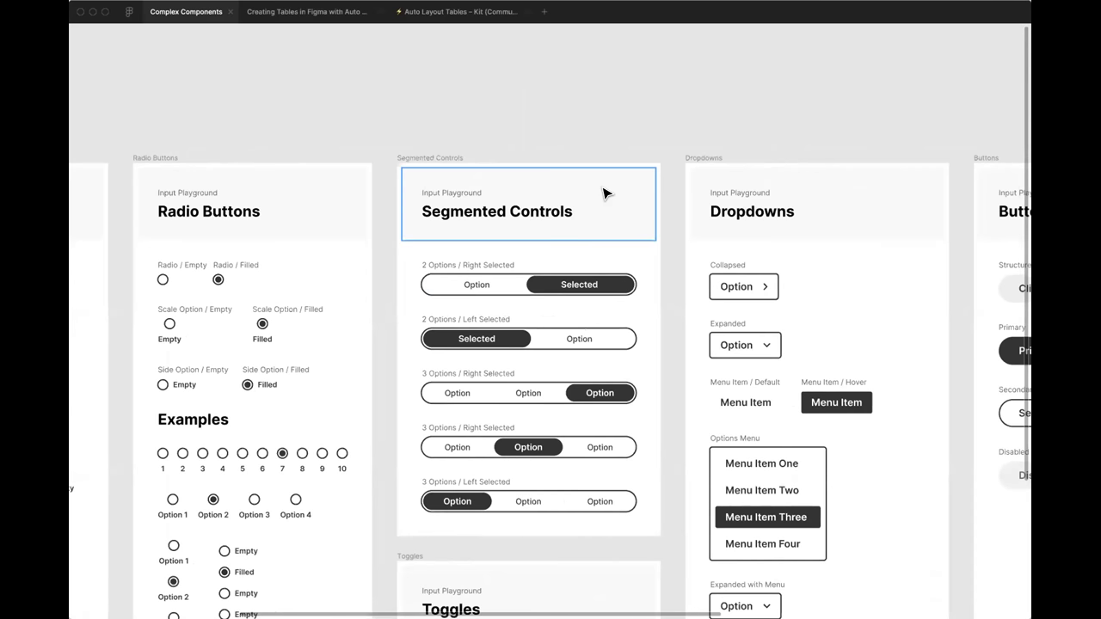
{"action": "key", "text": "ctrl+backslash"}
{"action": "scroll", "coordinate": [576, 284], "scroll_direction": "up", "scroll_amount": 2}
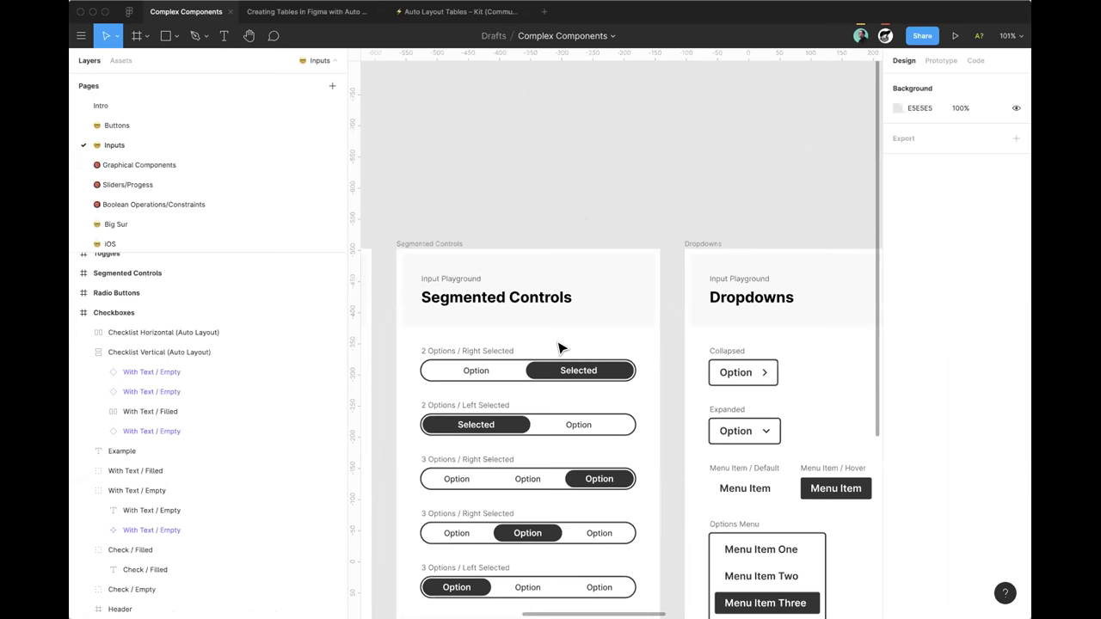
Step: Move the 2 Options / Right Selected main component out of its frame to the empty canvas above Segmented Controls
{"action": "left_click", "coordinate": [553, 376]}
{"action": "scroll", "coordinate": [555, 405], "scroll_direction": "up", "scroll_amount": 2}
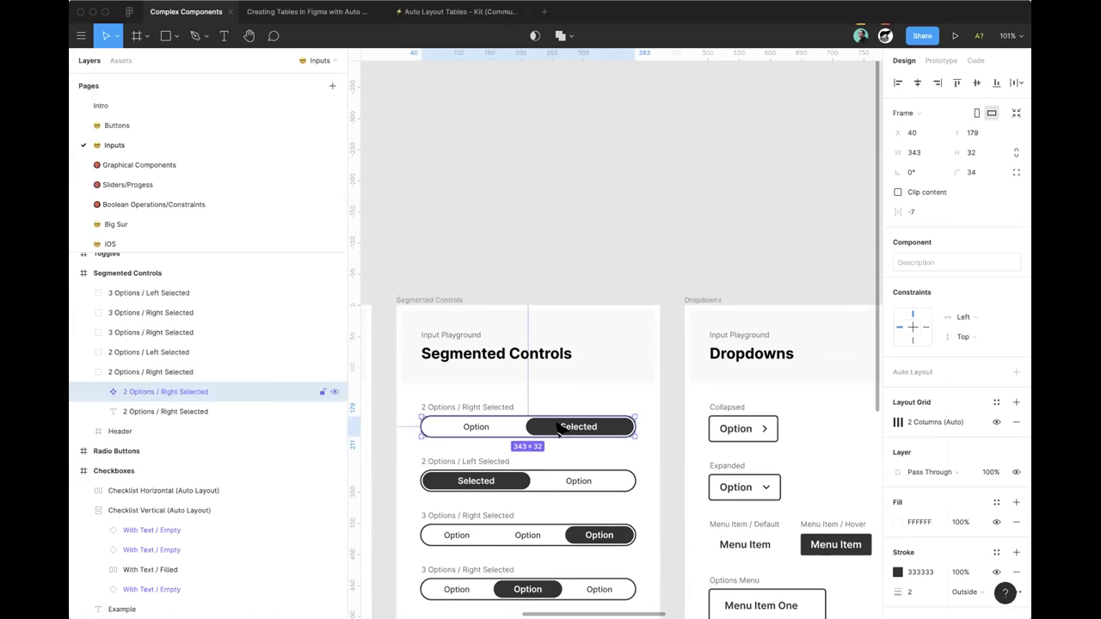
{"action": "left_click_drag", "start_coordinate": [560, 432], "coordinate": [556, 159]}
{"action": "scroll", "coordinate": [654, 206], "scroll_direction": "up", "scroll_amount": 2}
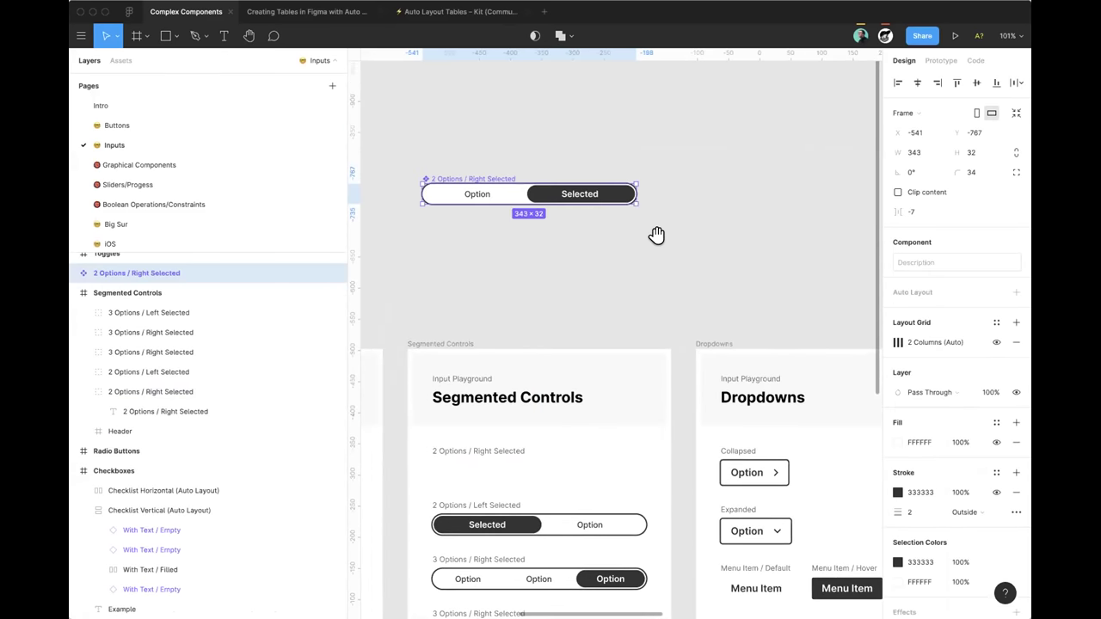
Step: Place an instance of the 2 Options / Right Selected component directly below its main component
{"action": "mouse_move", "coordinate": [599, 198]}
{"action": "left_mouse_down"}
{"action": "mouse_move", "coordinate": [610, 128]}
{"action": "mouse_move", "coordinate": [607, 205]}
{"action": "left_mouse_up"}
{"action": "scroll", "coordinate": [644, 221], "scroll_direction": "up", "scroll_amount": 2}
{"action": "left_click", "coordinate": [519, 141]}
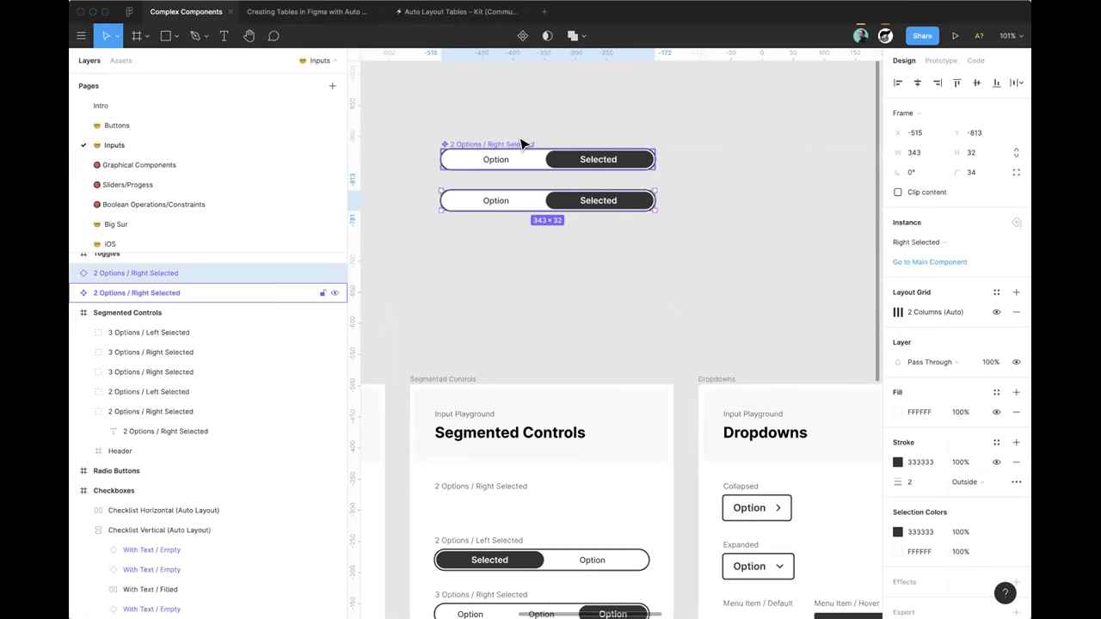
Step: Override the instance's labels with Off for the left option and On for the selected right option
{"action": "left_click", "coordinate": [499, 200]}
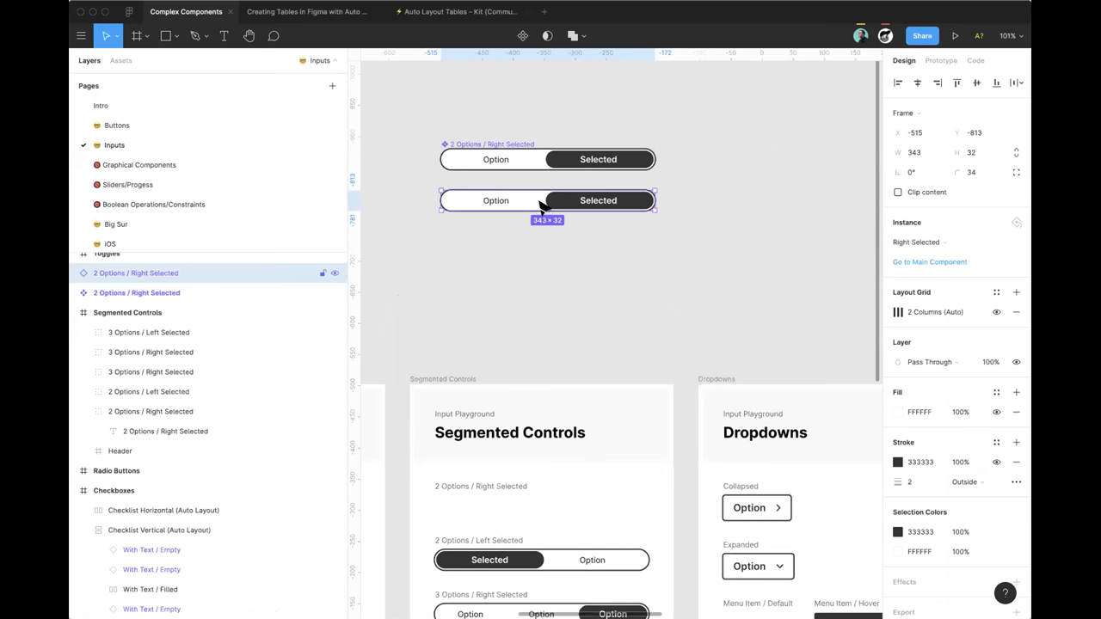
{"action": "double_click", "coordinate": [581, 200]}
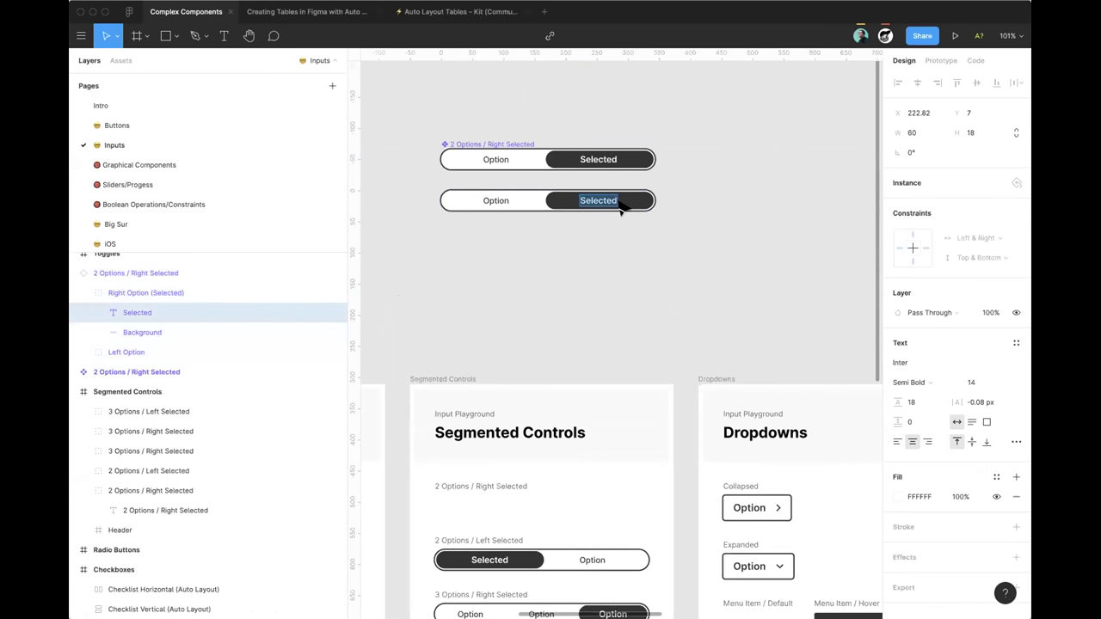
{"action": "type", "text": "On"}
{"action": "double_click", "coordinate": [488, 201]}
{"action": "type", "text": "Off"}
{"action": "left_click", "coordinate": [546, 221]}
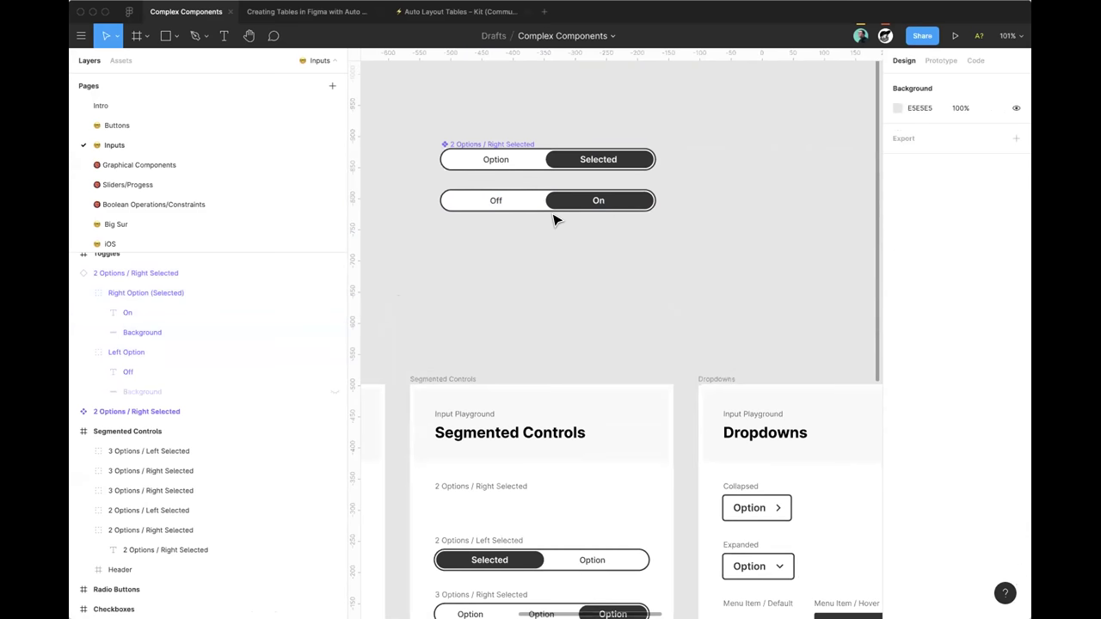
Step: Set the main component's Option label to a Center horizontal constraint and narrow the Off/On instance to about 155 px
{"action": "left_click", "coordinate": [555, 202]}
{"action": "scroll", "coordinate": [609, 221], "scroll_direction": "up", "scroll_amount": 1}
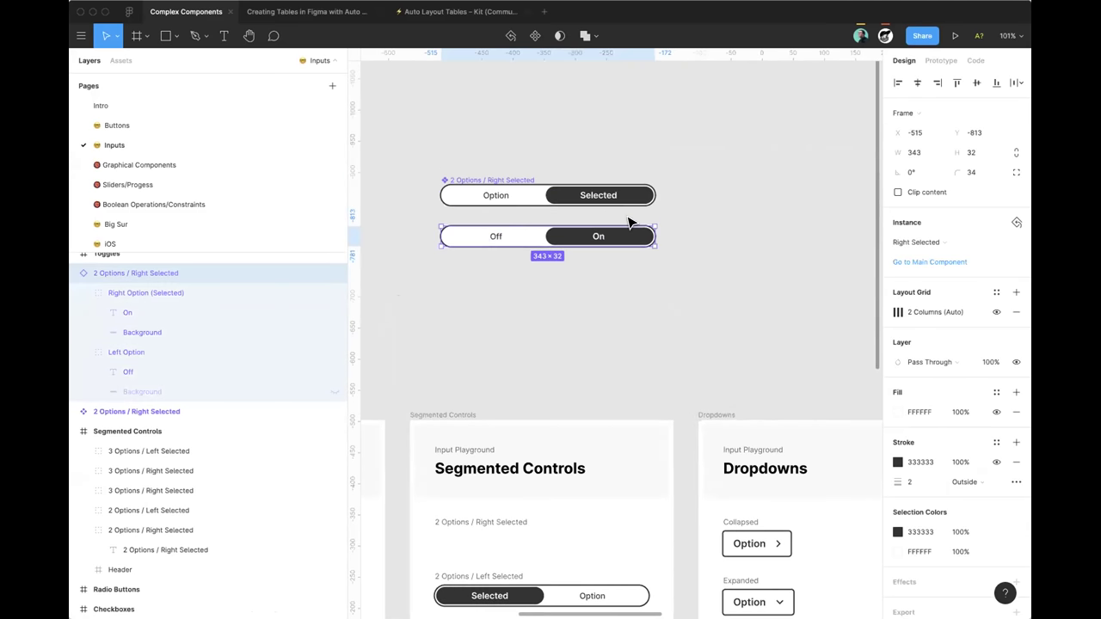
{"action": "left_click_drag", "start_coordinate": [656, 230], "coordinate": [618, 231]}
{"action": "left_click", "coordinate": [496, 196], "text": "super"}
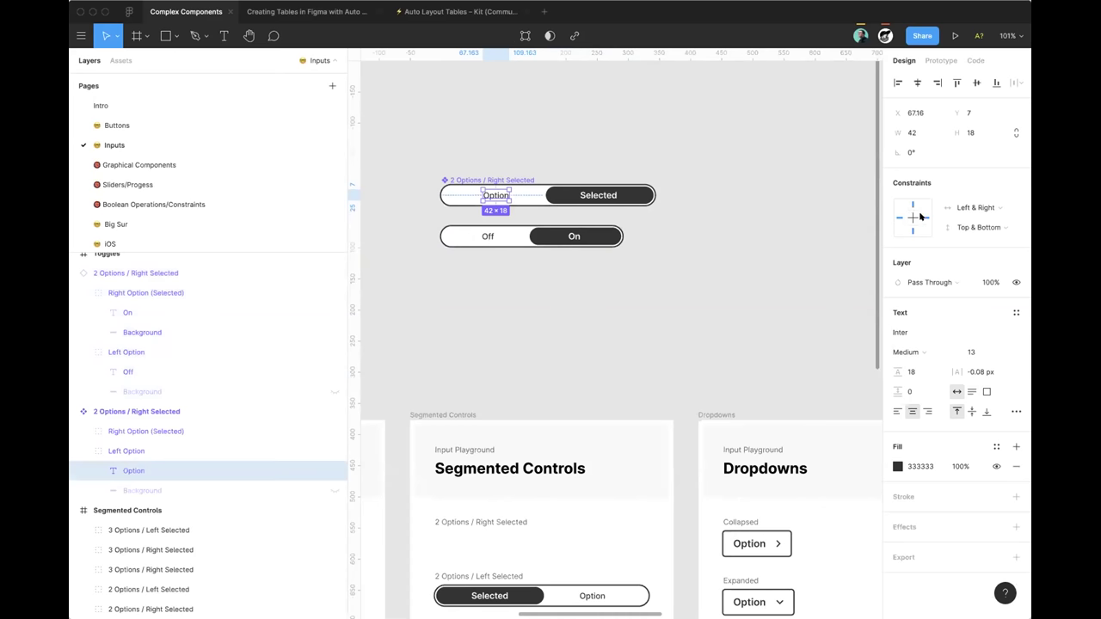
{"action": "left_click", "coordinate": [602, 239]}
{"action": "left_click_drag", "start_coordinate": [609, 232], "coordinate": [551, 221]}
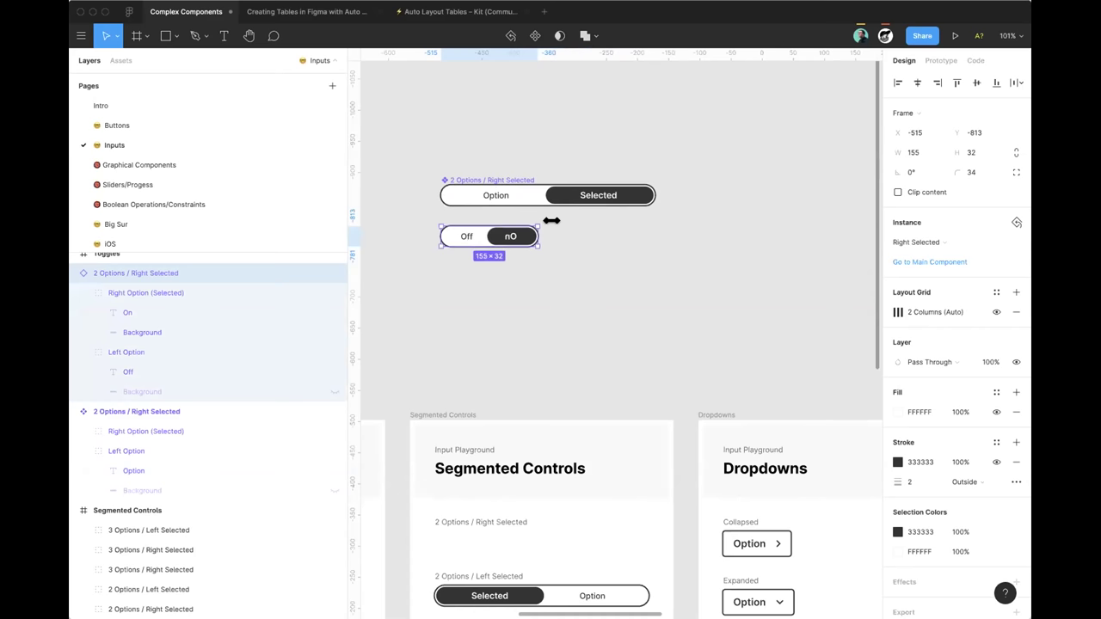
Step: Set the main component's Selected label to a Center horizontal constraint and widen the Off/On instance to about 464 px
{"action": "left_click", "coordinate": [598, 196]}
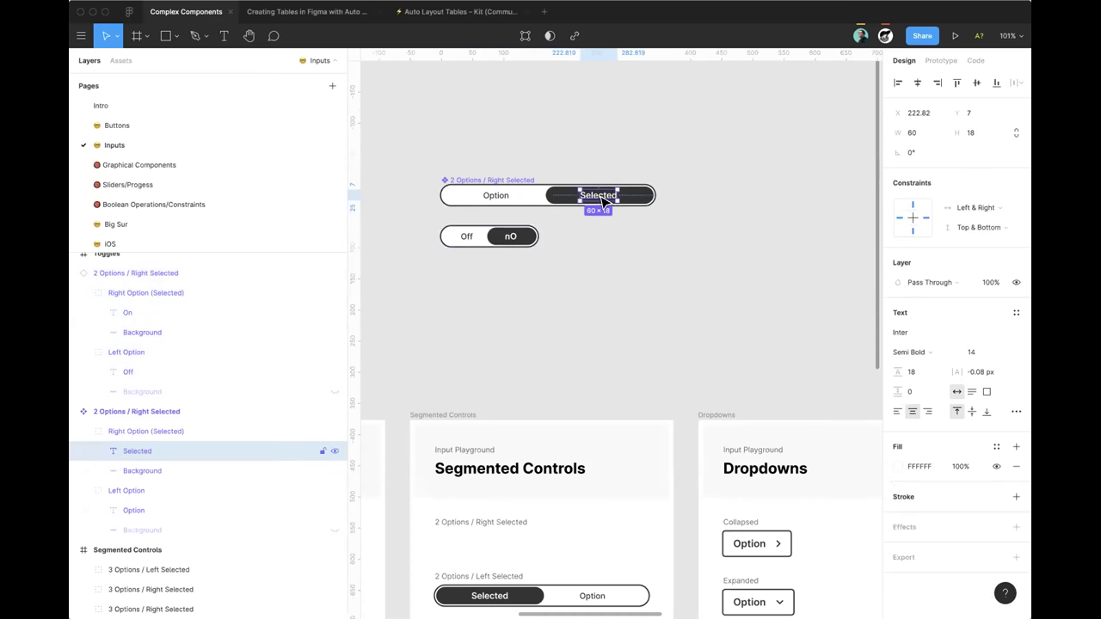
{"action": "left_click", "coordinate": [600, 256]}
{"action": "left_click", "coordinate": [516, 236]}
{"action": "left_click_drag", "start_coordinate": [540, 235], "coordinate": [723, 232]}
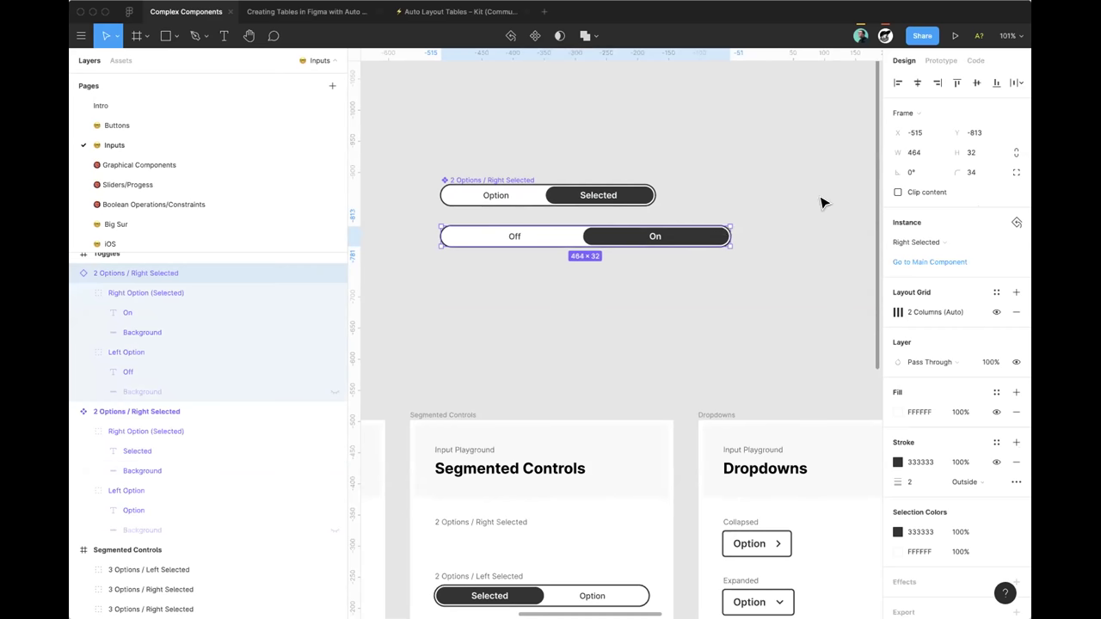
Step: Make layout grids visible and inspect the column grid settings of the 2 Options / Right Selected main component
{"action": "left_click", "coordinate": [1008, 35]}
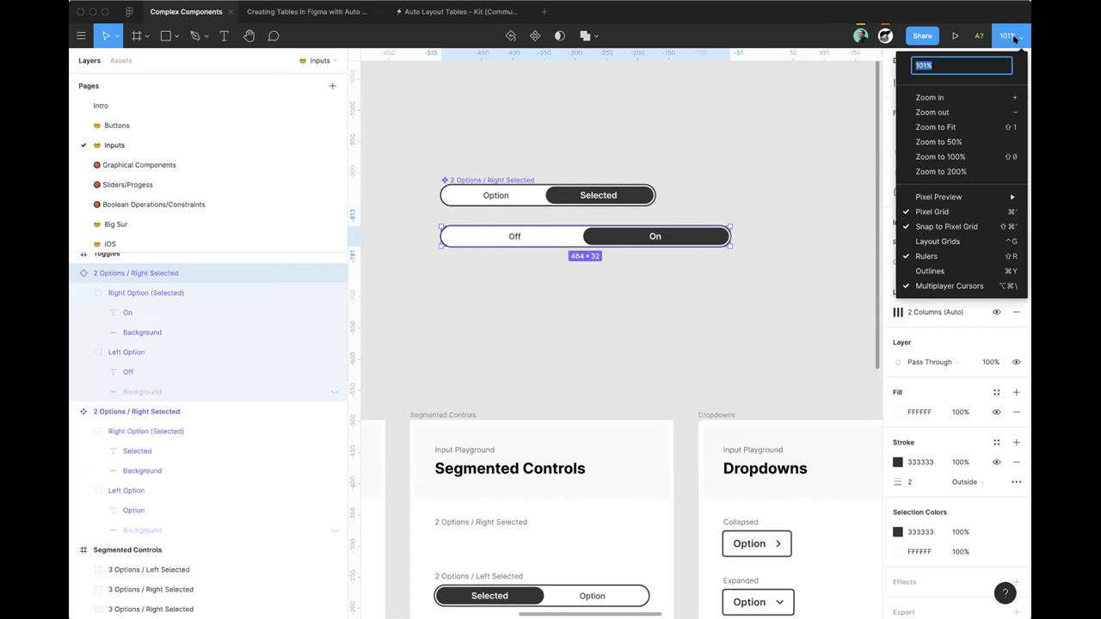
{"action": "left_click", "coordinate": [972, 242]}
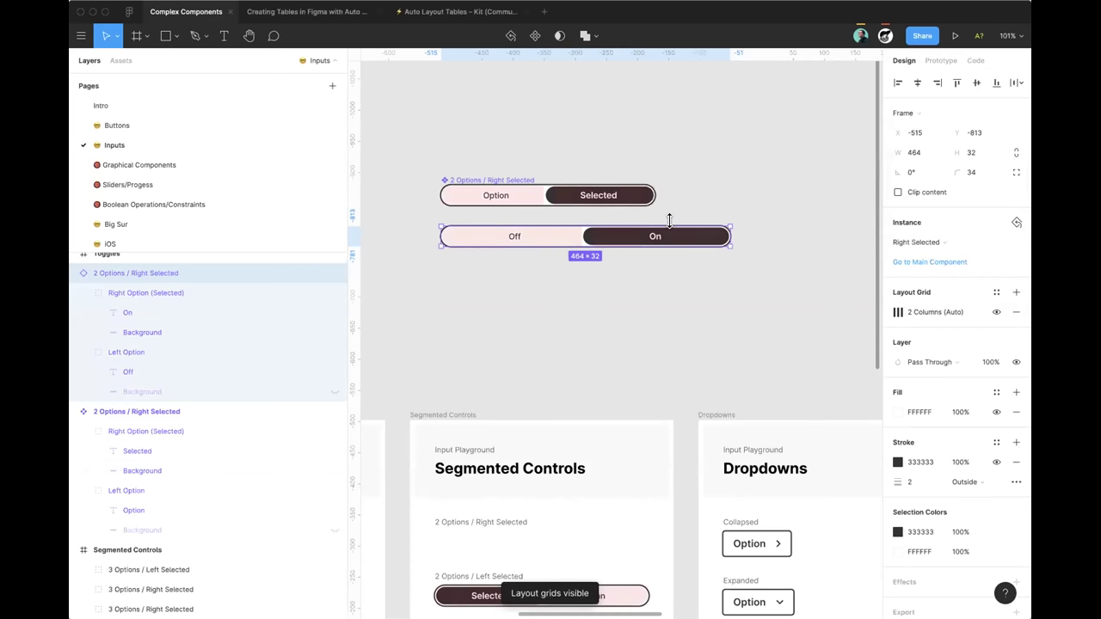
{"action": "left_click", "coordinate": [516, 197]}
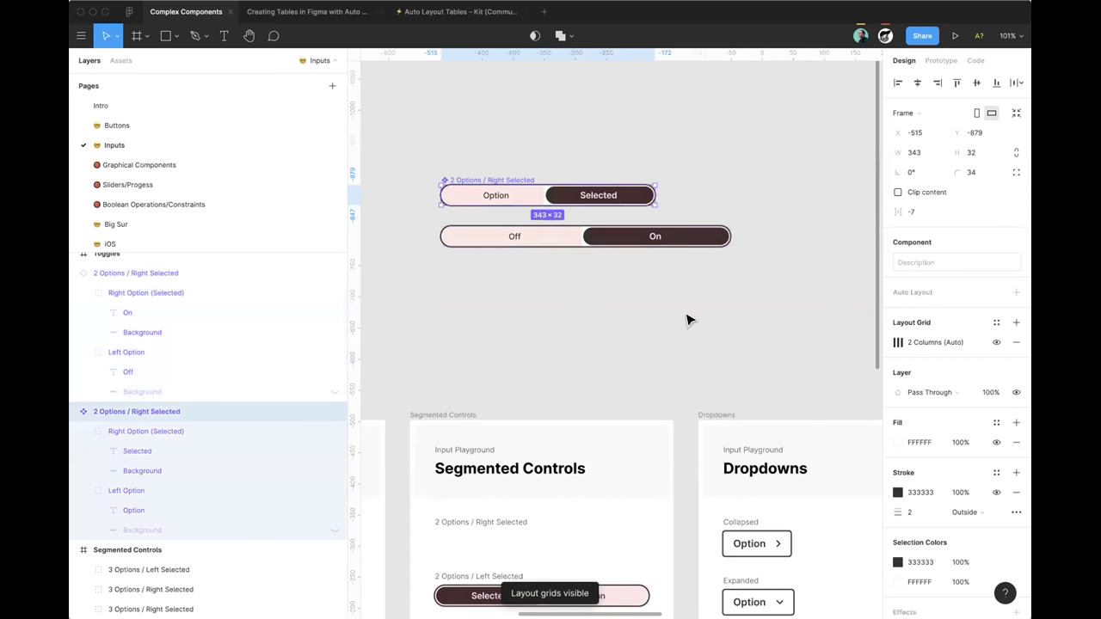
{"action": "left_click", "coordinate": [896, 342]}
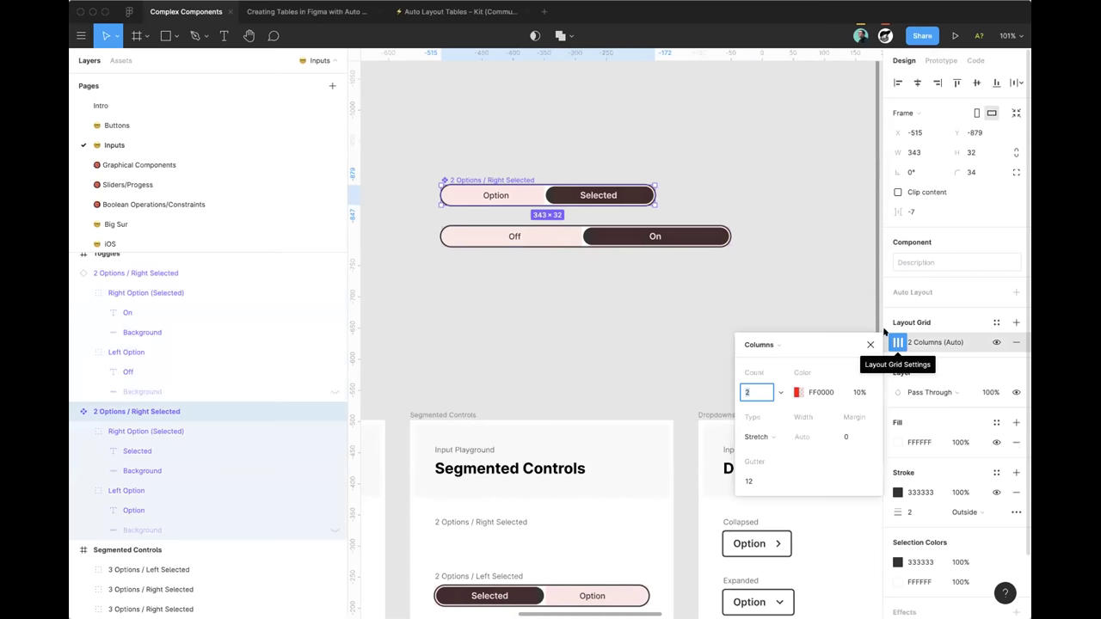
{"action": "left_click", "coordinate": [745, 253]}
Step: Shrink the Off/On instance and add a second copy below it, about 614 px wide
{"action": "scroll", "coordinate": [745, 253], "scroll_direction": "up", "scroll_amount": 1}
{"action": "left_click", "coordinate": [707, 253]}
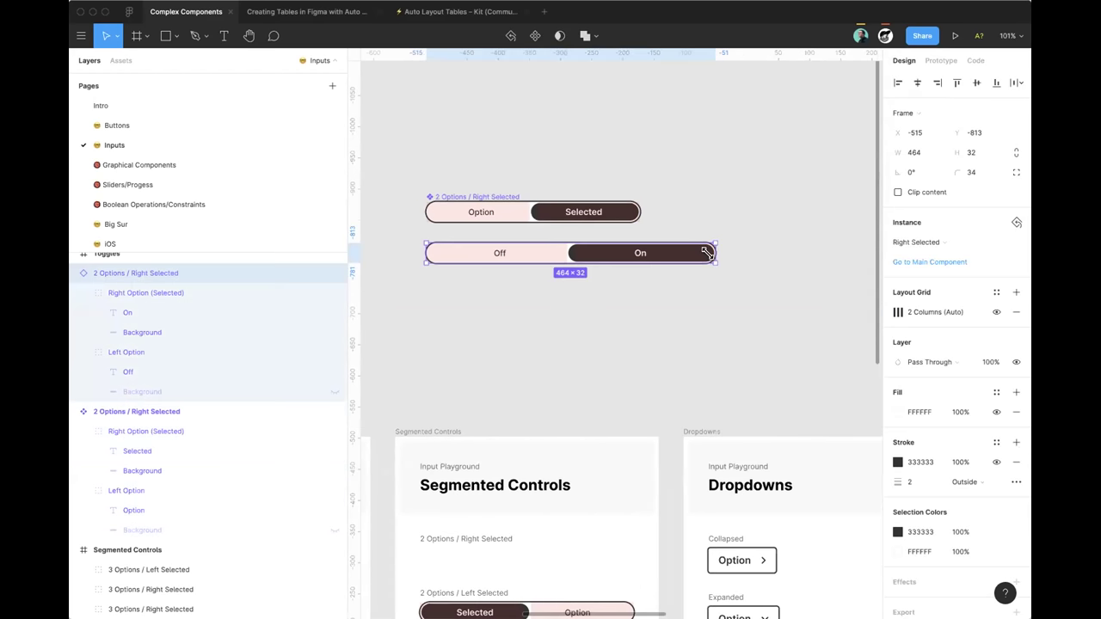
{"action": "left_click_drag", "start_coordinate": [705, 250], "coordinate": [789, 271]}
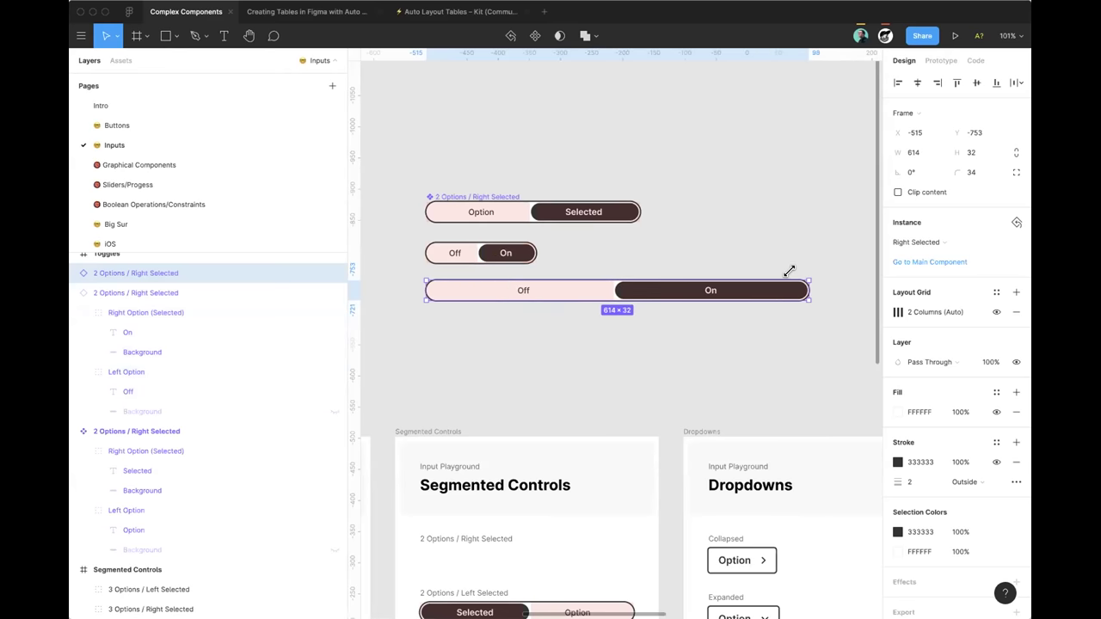
Step: Try removing the layout grid from the 2 Options / Right Selected main component, and undo the removal
{"action": "left_click", "coordinate": [506, 196]}
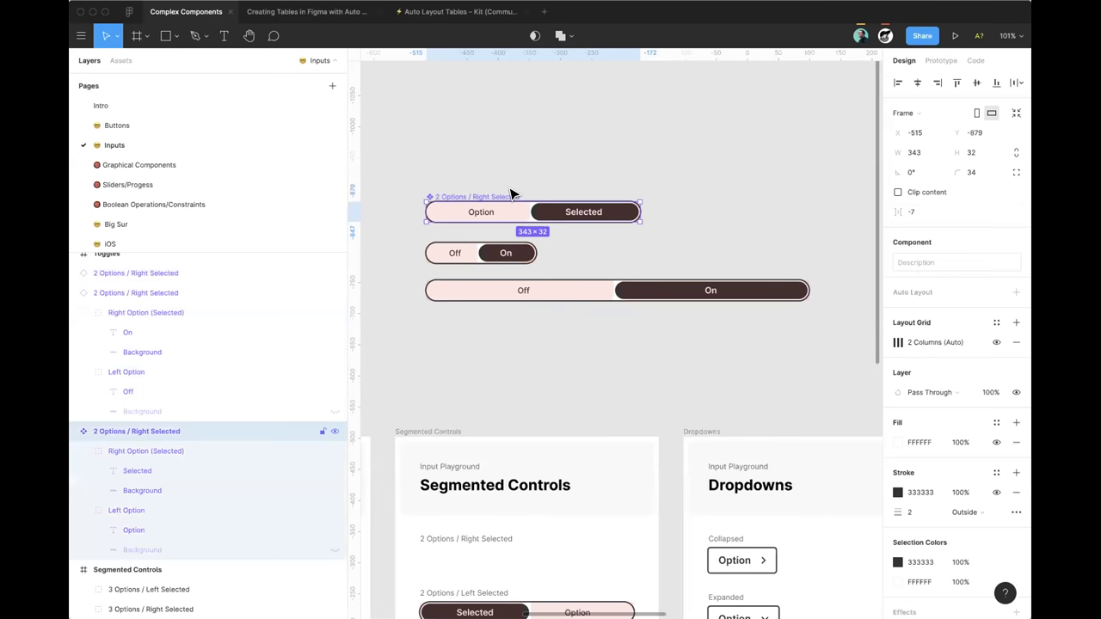
{"action": "left_click", "coordinate": [1016, 343]}
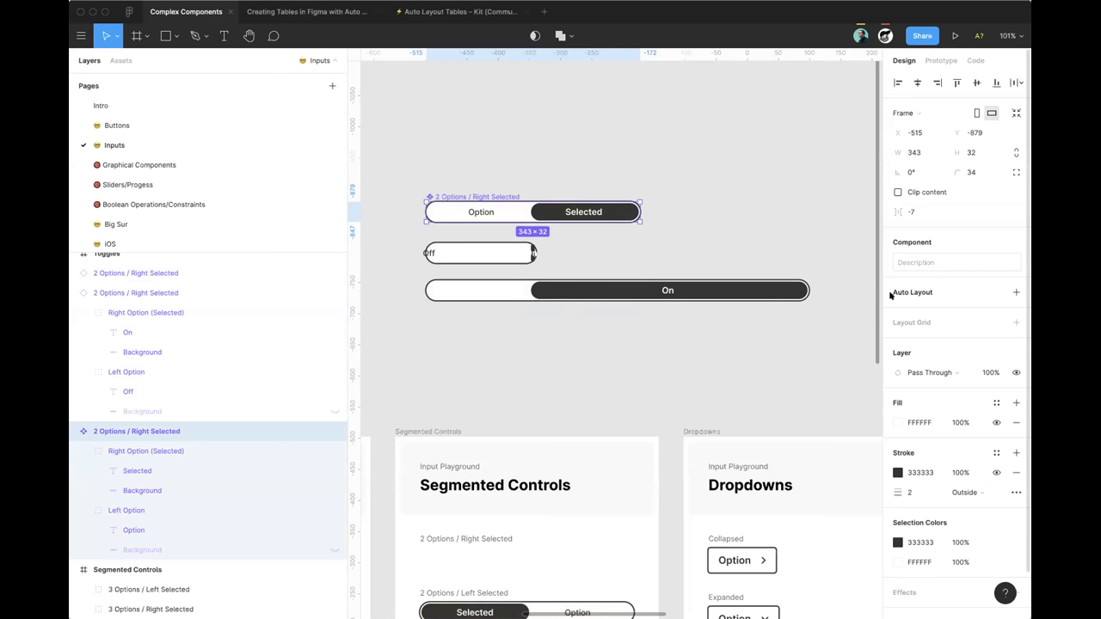
{"action": "key", "text": "super+z"}
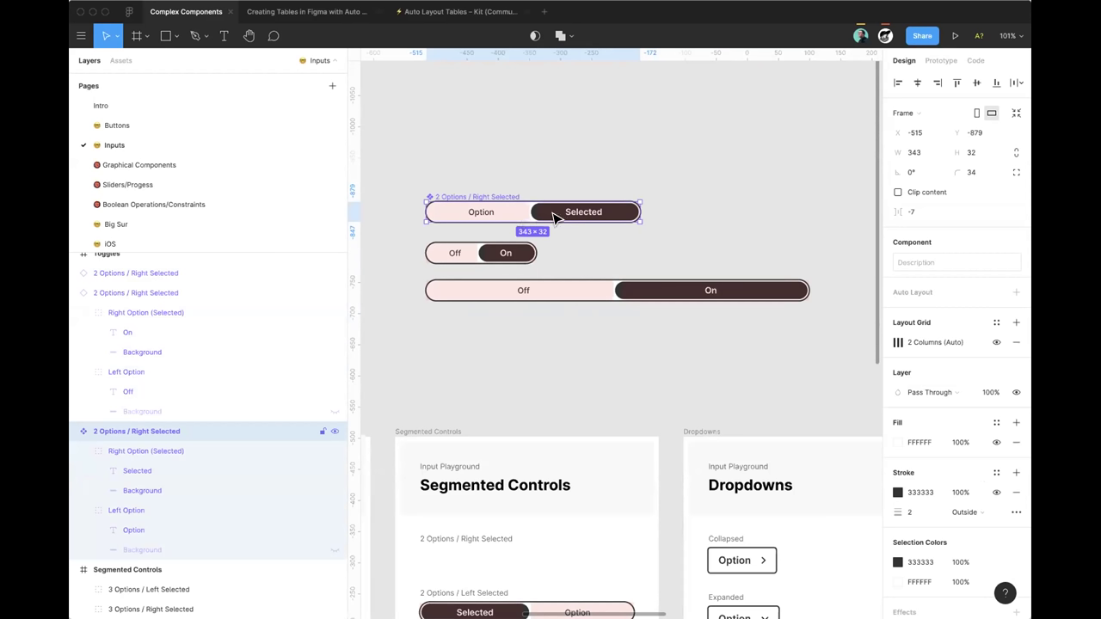
Step: Inspect the constraints of the Option label and of the left and right option groups in the main component
{"action": "double_click", "coordinate": [484, 214]}
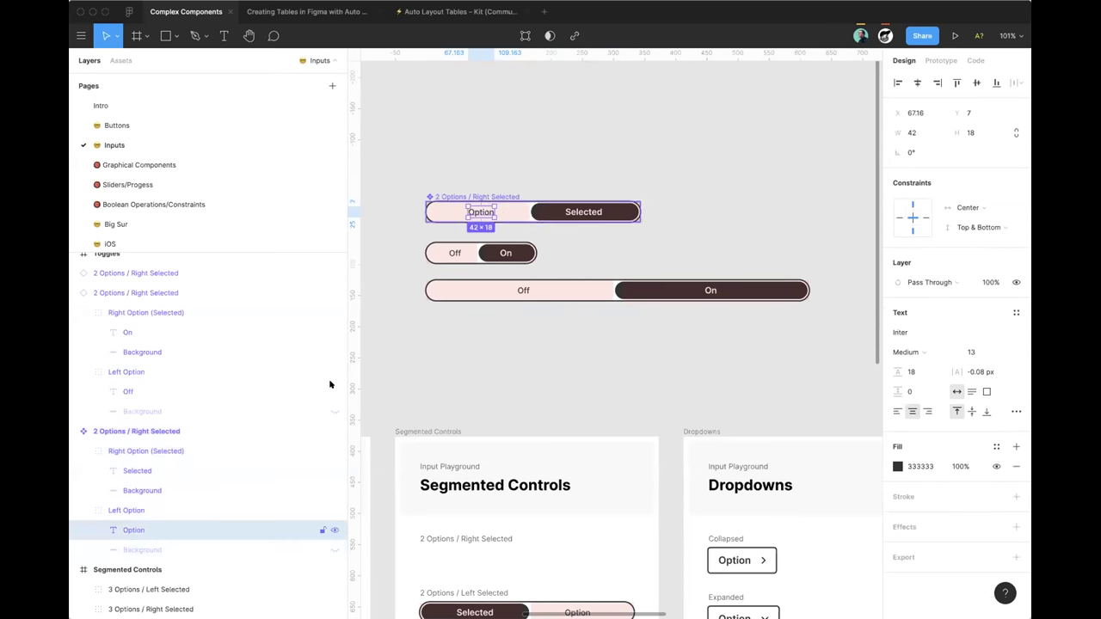
{"action": "left_click", "coordinate": [155, 511]}
{"action": "scroll", "coordinate": [454, 184], "scroll_direction": "up", "scroll_amount": 3}
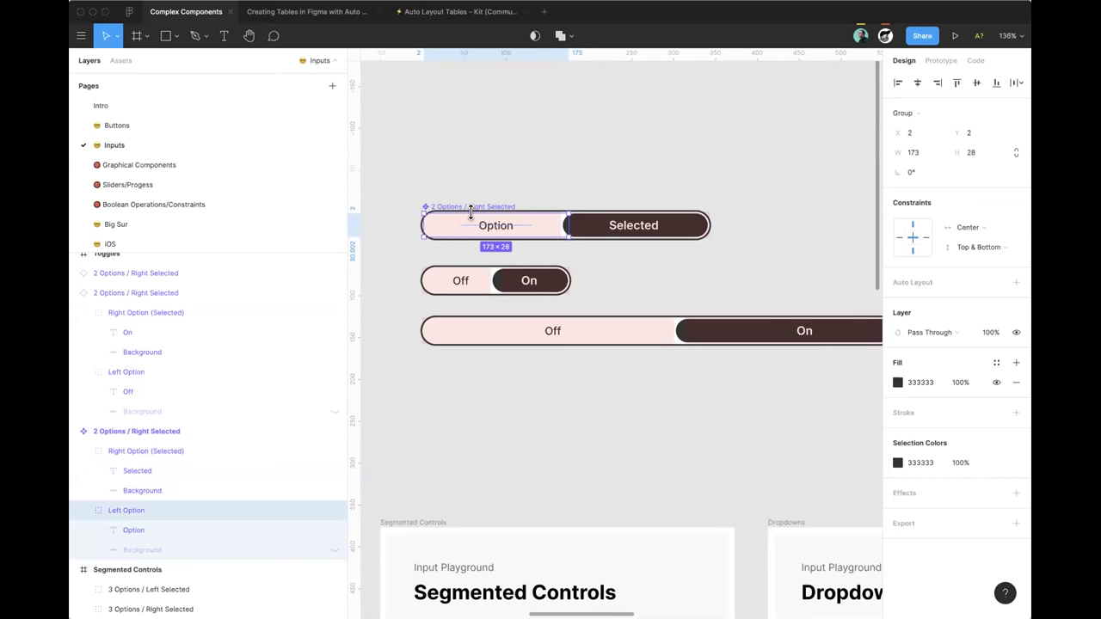
{"action": "left_click", "coordinate": [623, 228]}
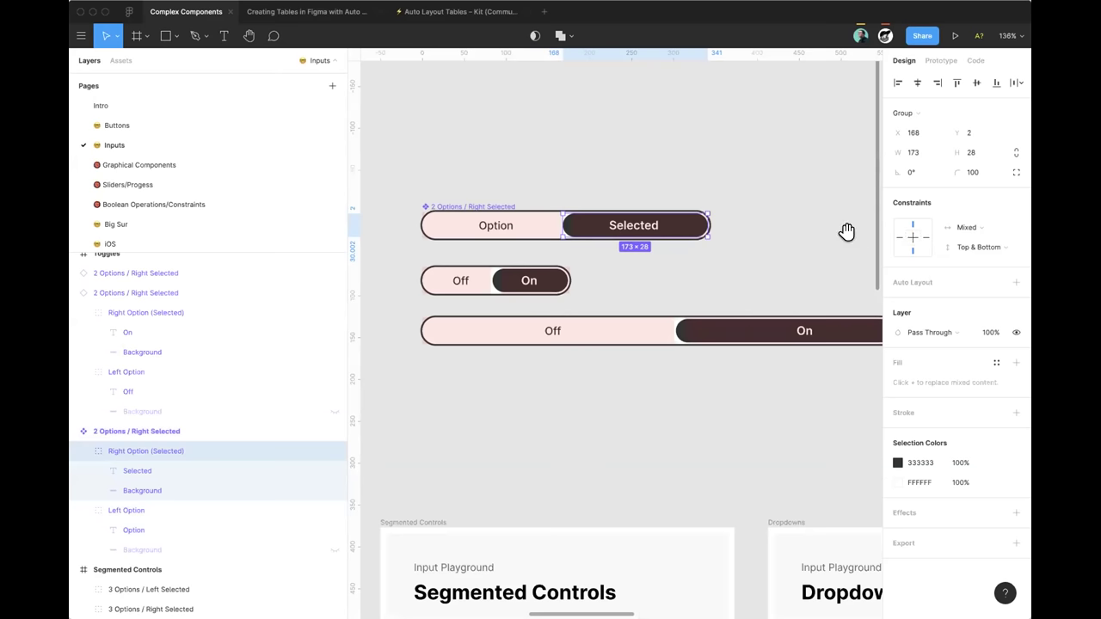
Step: Try a Right horizontal constraint on the Right Option (Selected) group, and set the constraint to Scale
{"action": "scroll", "coordinate": [848, 234], "scroll_direction": "right", "scroll_amount": 2}
{"action": "left_click", "coordinate": [913, 235]}
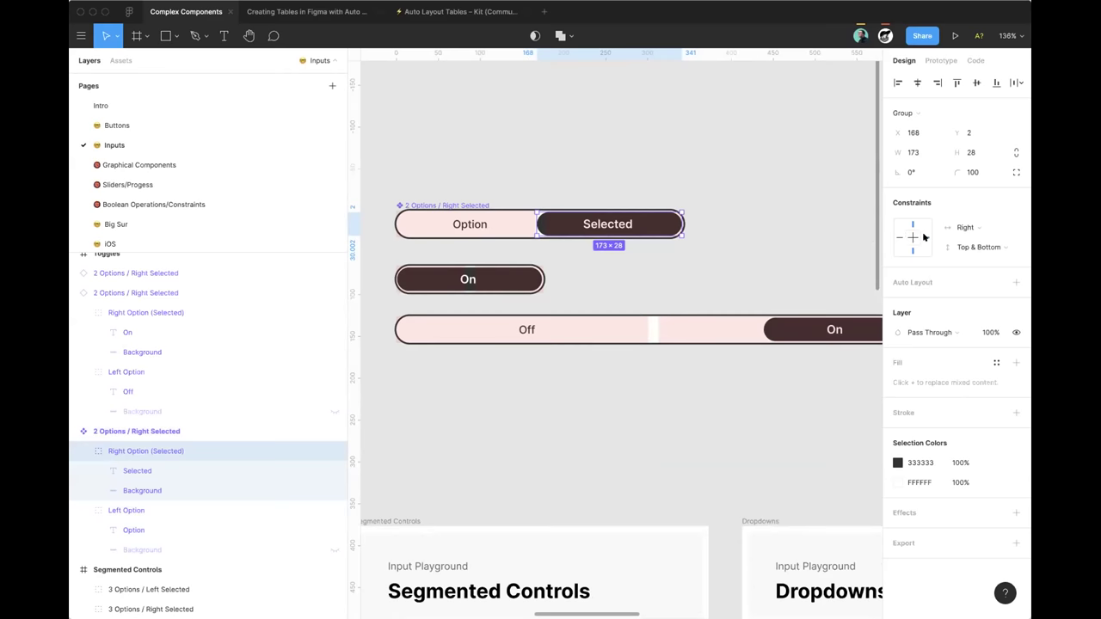
{"action": "left_click", "coordinate": [923, 236]}
{"action": "scroll", "coordinate": [749, 230], "scroll_direction": "right", "scroll_amount": 2}
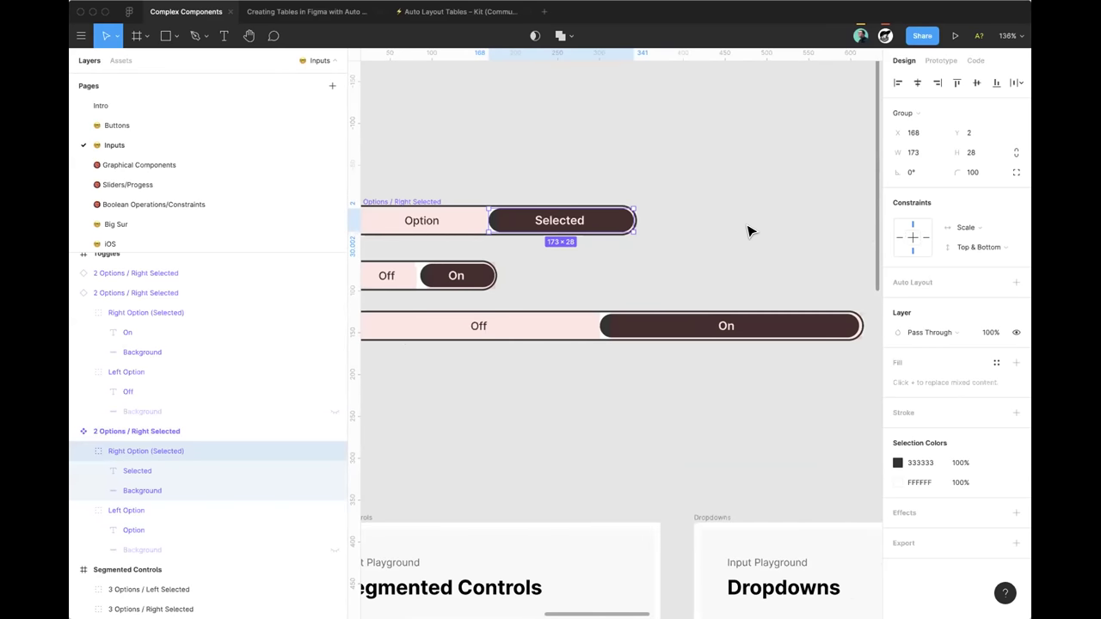
Step: Place an instance of 3 Options / Right Selected above the Segmented Controls frame and narrow it to about 152 px
{"action": "scroll", "coordinate": [673, 231], "scroll_direction": "down", "scroll_amount": 5}
{"action": "scroll", "coordinate": [565, 445], "scroll_direction": "down", "scroll_amount": 4}
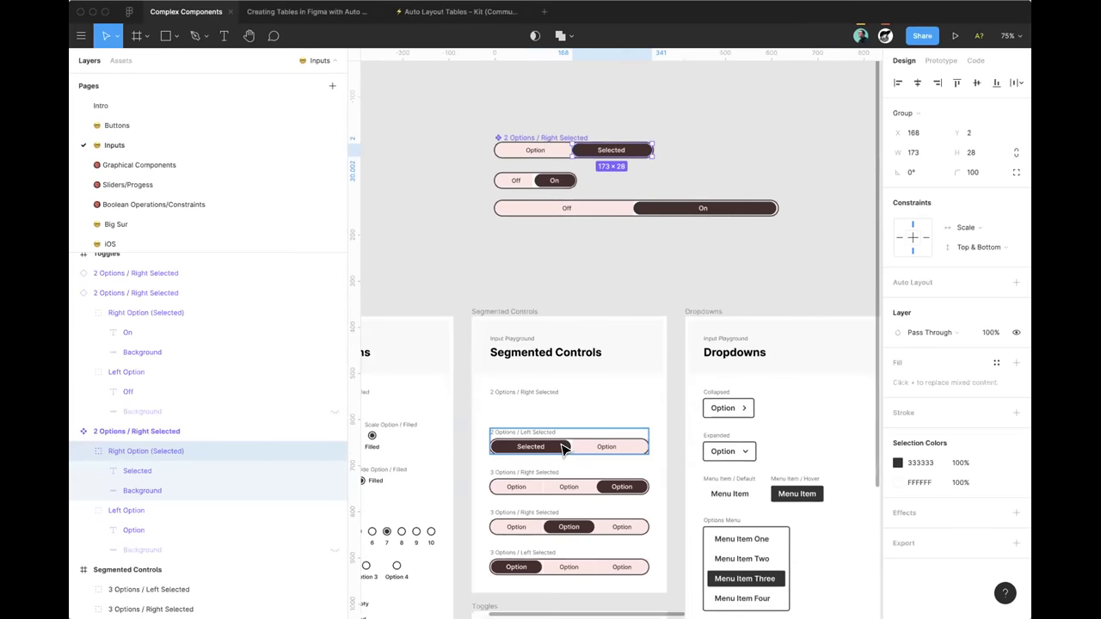
{"action": "scroll", "coordinate": [520, 419], "scroll_direction": "up", "scroll_amount": 3}
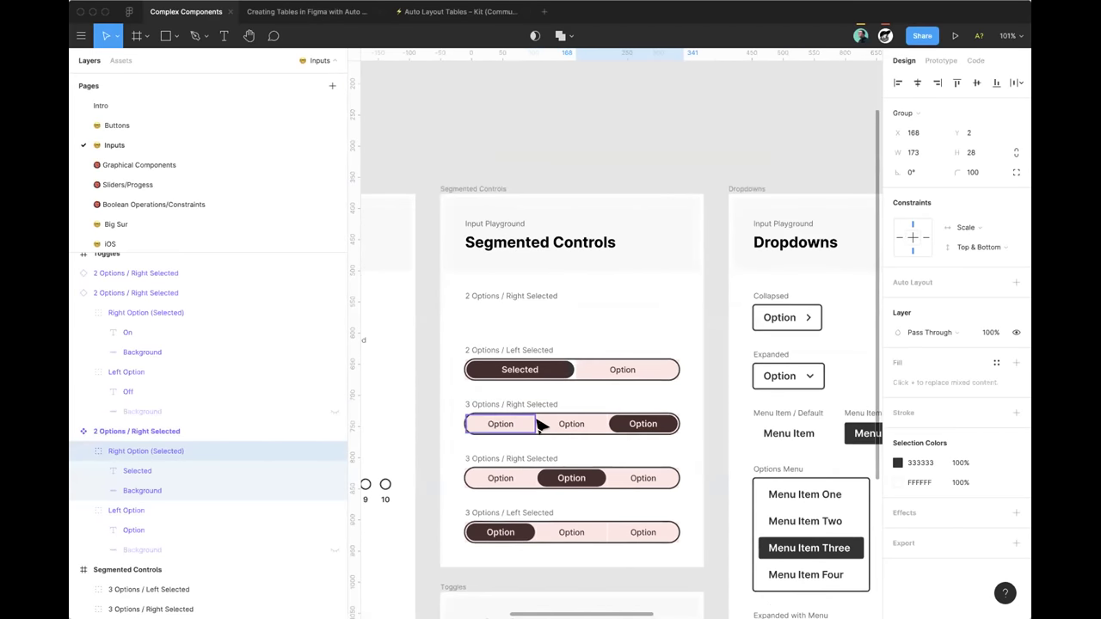
{"action": "scroll", "coordinate": [551, 421], "scroll_direction": "up", "scroll_amount": 1}
{"action": "left_click", "coordinate": [581, 422]}
{"action": "left_click_drag", "start_coordinate": [594, 419], "coordinate": [696, 128]}
{"action": "scroll", "coordinate": [697, 173], "scroll_direction": "up", "scroll_amount": 2}
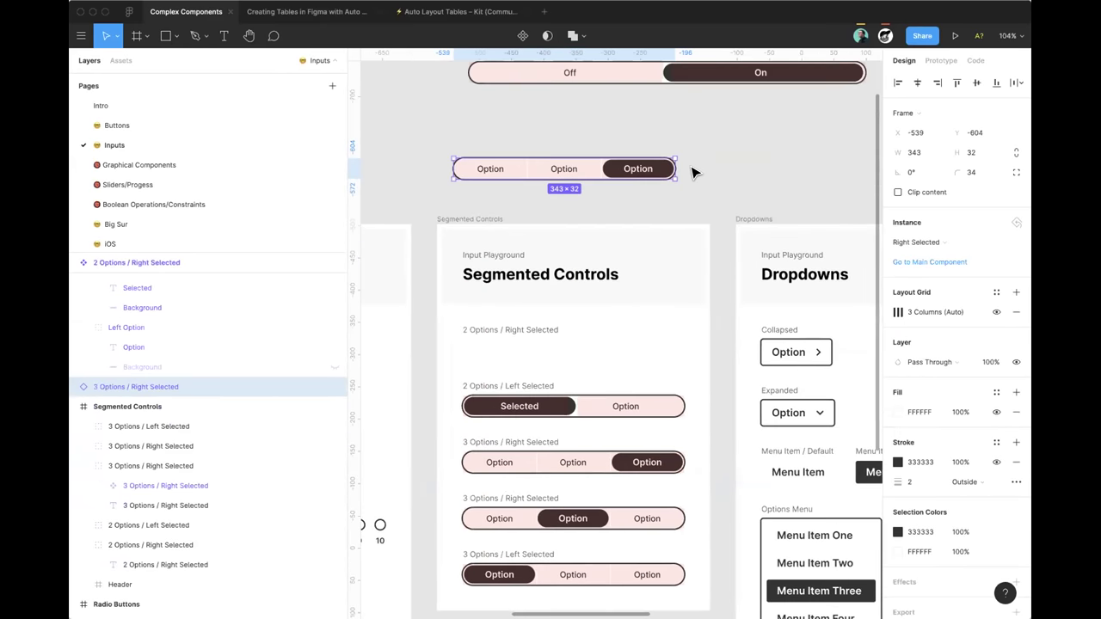
{"action": "left_click_drag", "start_coordinate": [675, 168], "coordinate": [554, 165]}
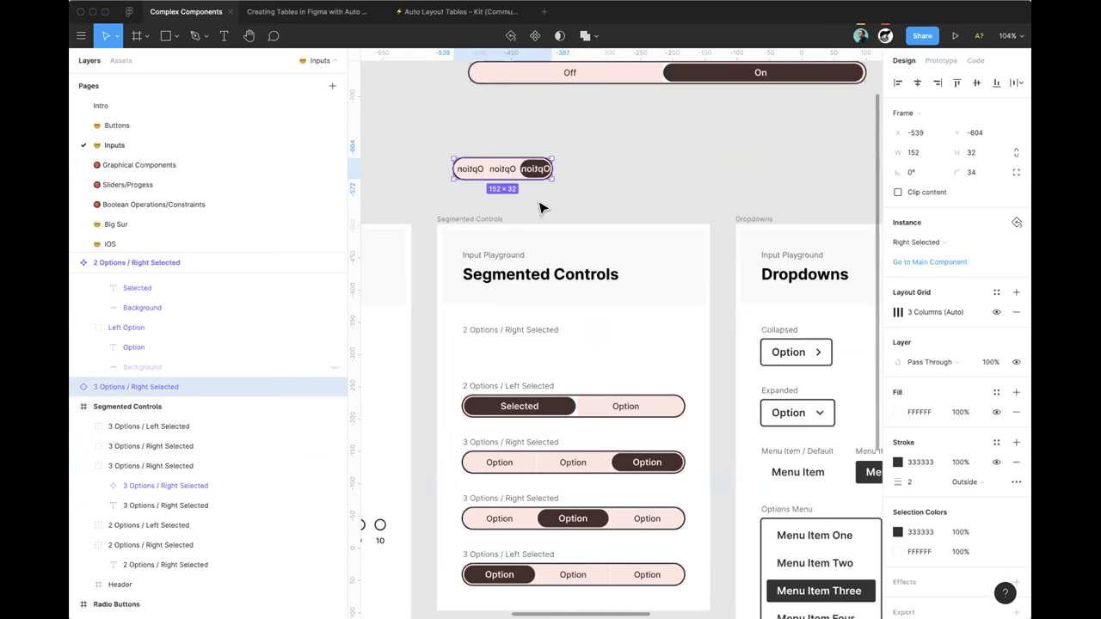
Step: Set the horizontal constraint of all three Option labels in the 3 Options / Right Selected main component to Center
{"action": "scroll", "coordinate": [516, 387], "scroll_direction": "down", "scroll_amount": 2}
{"action": "left_click", "coordinate": [543, 436], "text": "super"}
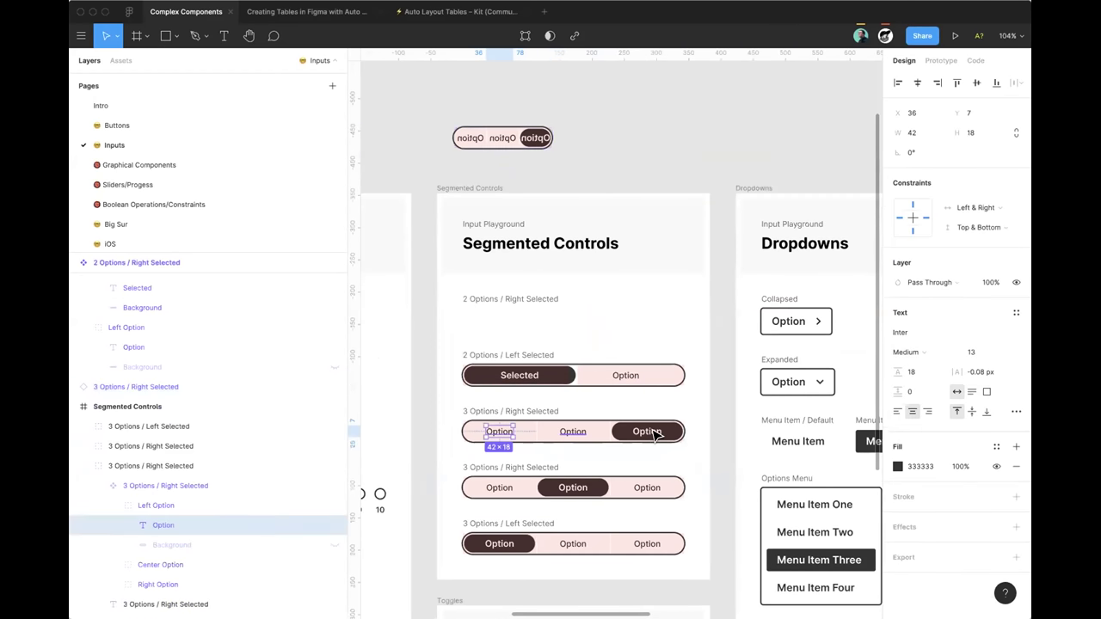
{"action": "left_click", "coordinate": [644, 428], "text": "shift"}
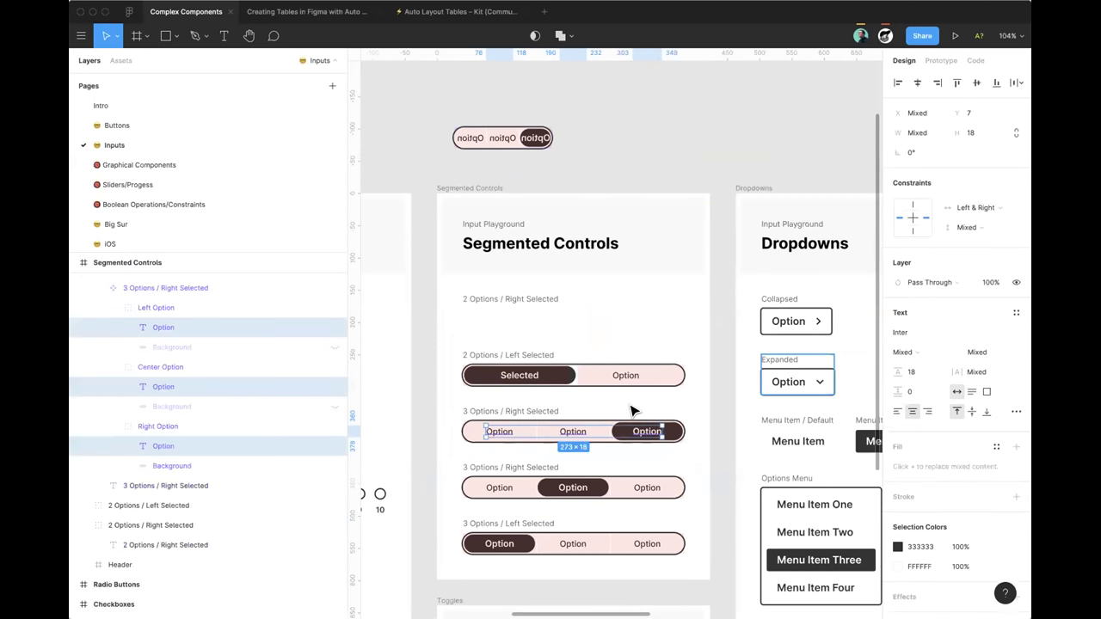
{"action": "left_click", "coordinate": [913, 217]}
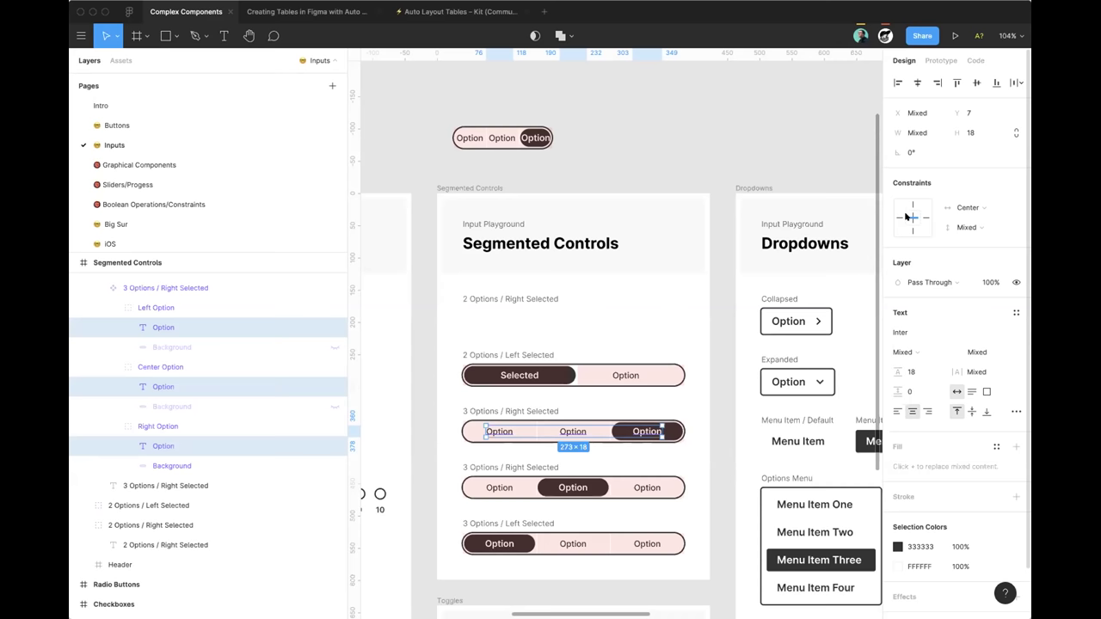
Step: Widen the 3 Options / Right Selected instance above the frame to about 524 px
{"action": "left_click", "coordinate": [611, 148]}
{"action": "left_click", "coordinate": [538, 138]}
{"action": "left_click_drag", "start_coordinate": [552, 138], "coordinate": [784, 127]}
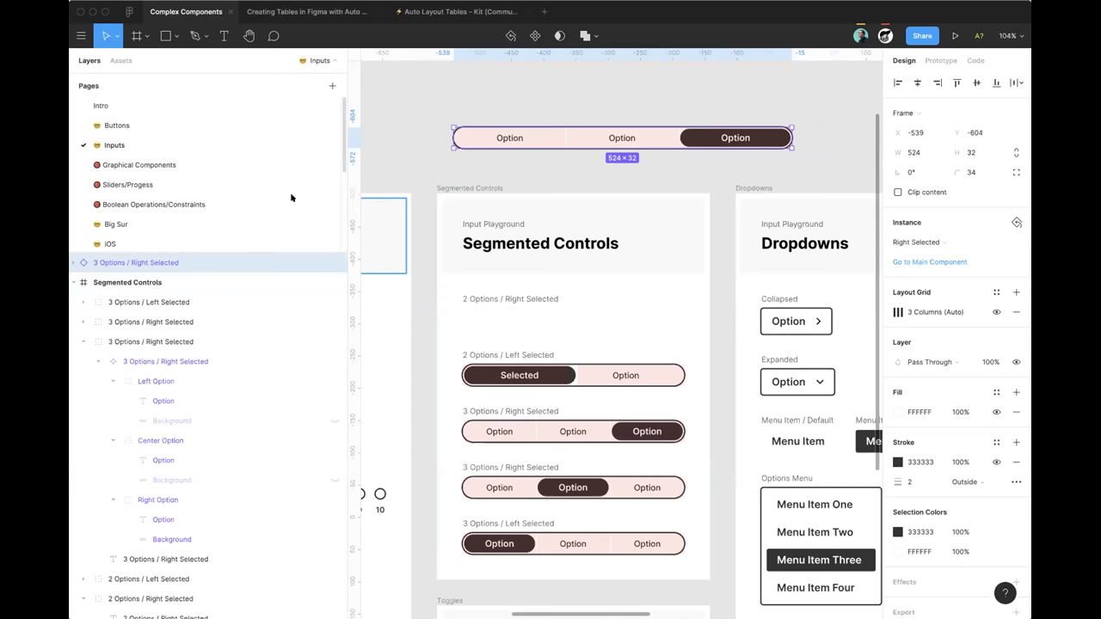
Step: Open the iOS page and look across its Status Bar & Home Indicator and Bottom Nav. frames
{"action": "scroll", "coordinate": [121, 211], "scroll_direction": "down", "scroll_amount": 1}
{"action": "left_click", "coordinate": [122, 220]}
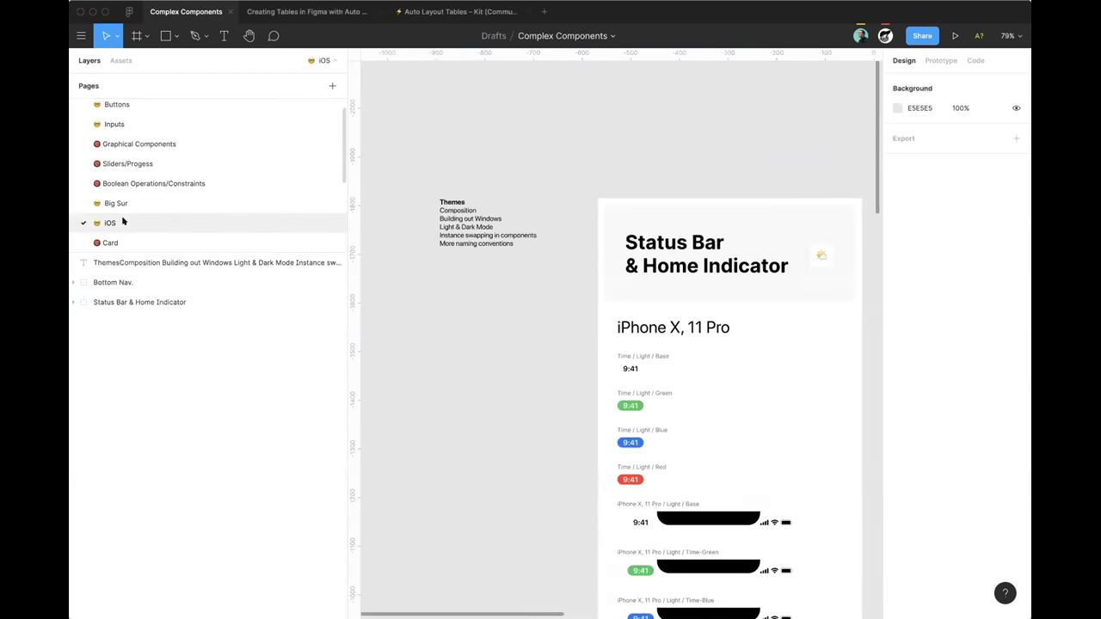
{"action": "scroll", "coordinate": [431, 129], "scroll_direction": "right", "scroll_amount": 10}
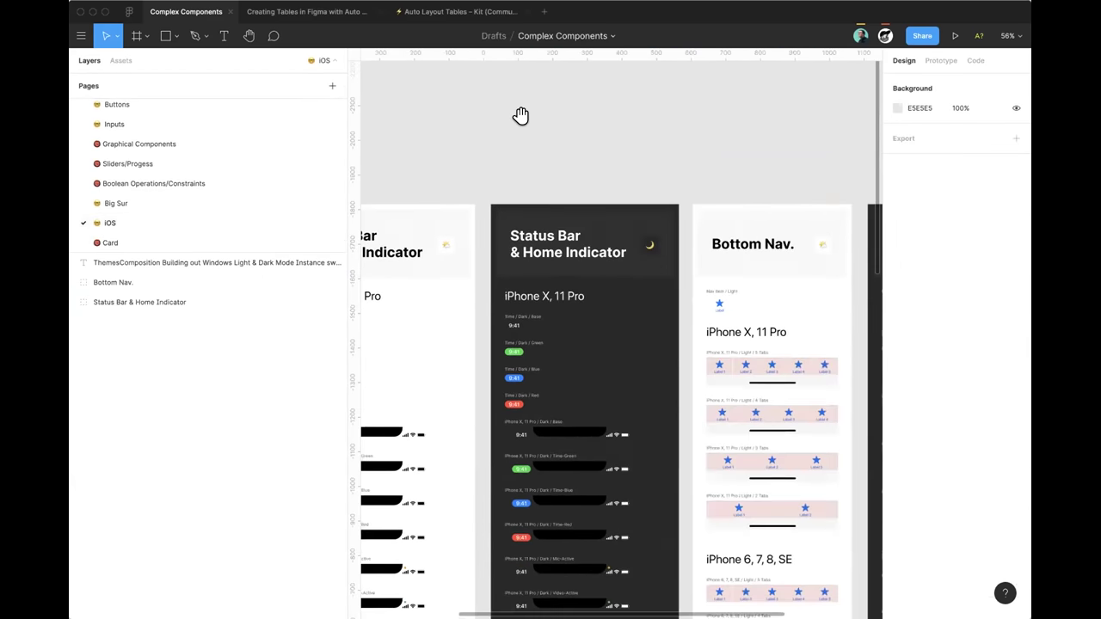
Step: Place an instance of iPhone X, 11 Pro / Light / 5 Tabs above the Bottom Nav. (Light) frame and widen it to about 728 px
{"action": "scroll", "coordinate": [628, 246], "scroll_direction": "up", "scroll_amount": 3}
{"action": "scroll", "coordinate": [645, 142], "scroll_direction": "up", "scroll_amount": 3}
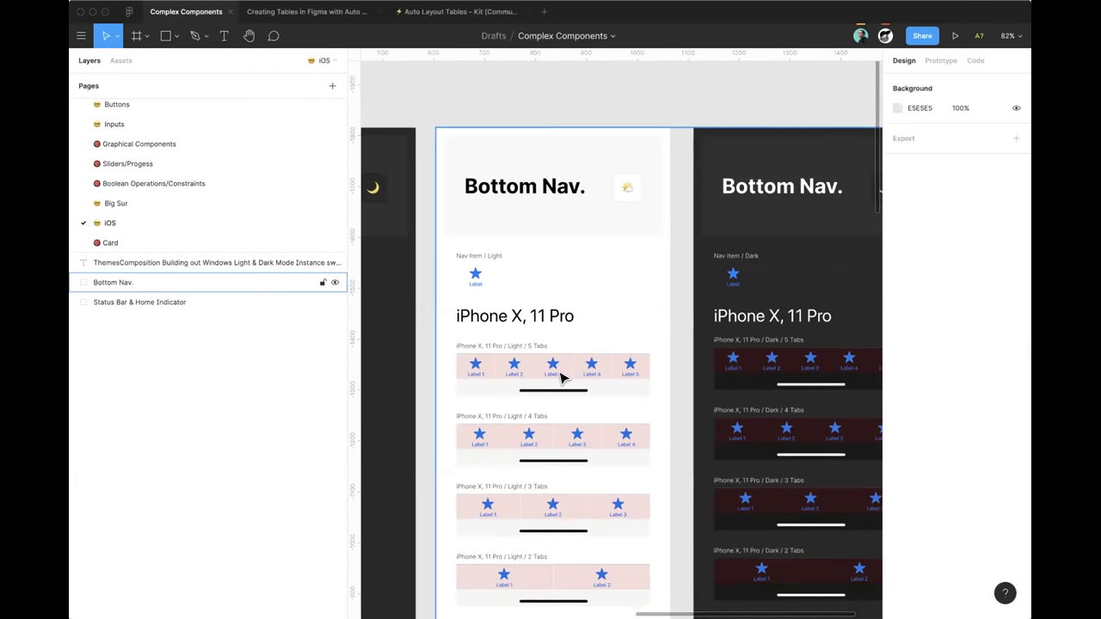
{"action": "left_click", "coordinate": [564, 400]}
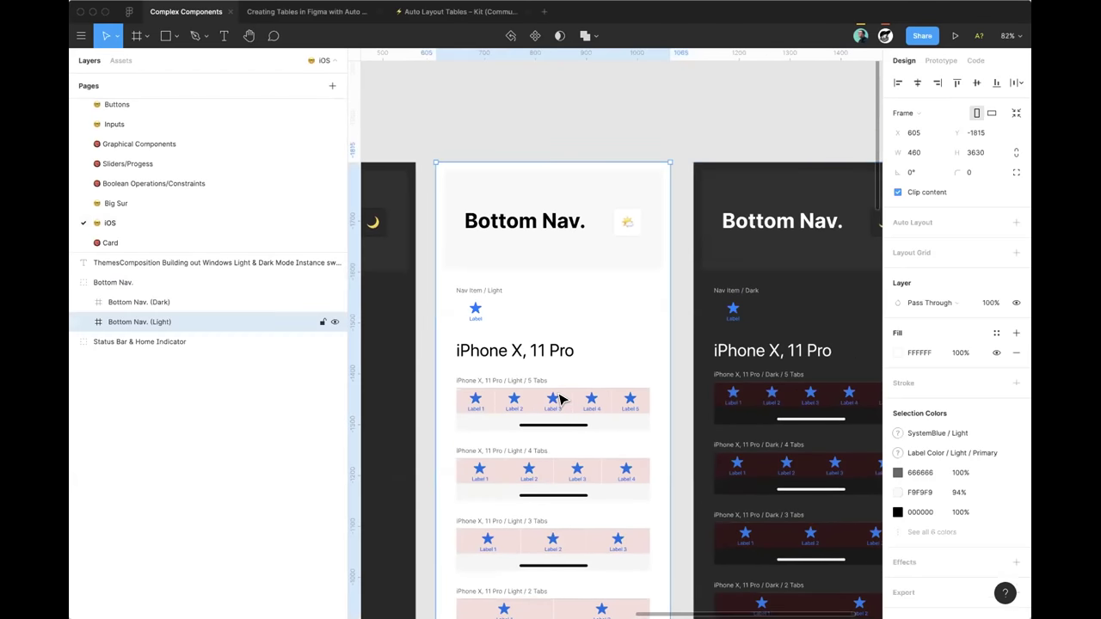
{"action": "double_click", "coordinate": [563, 400]}
{"action": "scroll", "coordinate": [567, 439], "scroll_direction": "up", "scroll_amount": 3}
{"action": "left_click_drag", "start_coordinate": [573, 511], "coordinate": [582, 167]}
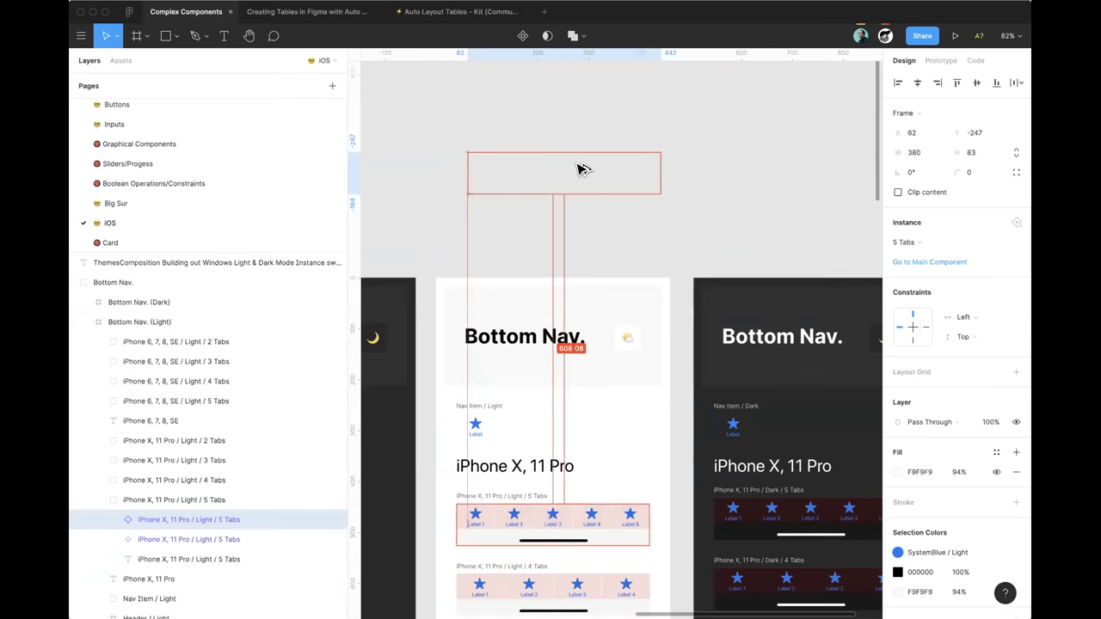
{"action": "scroll", "coordinate": [702, 202], "scroll_direction": "up", "scroll_amount": 1}
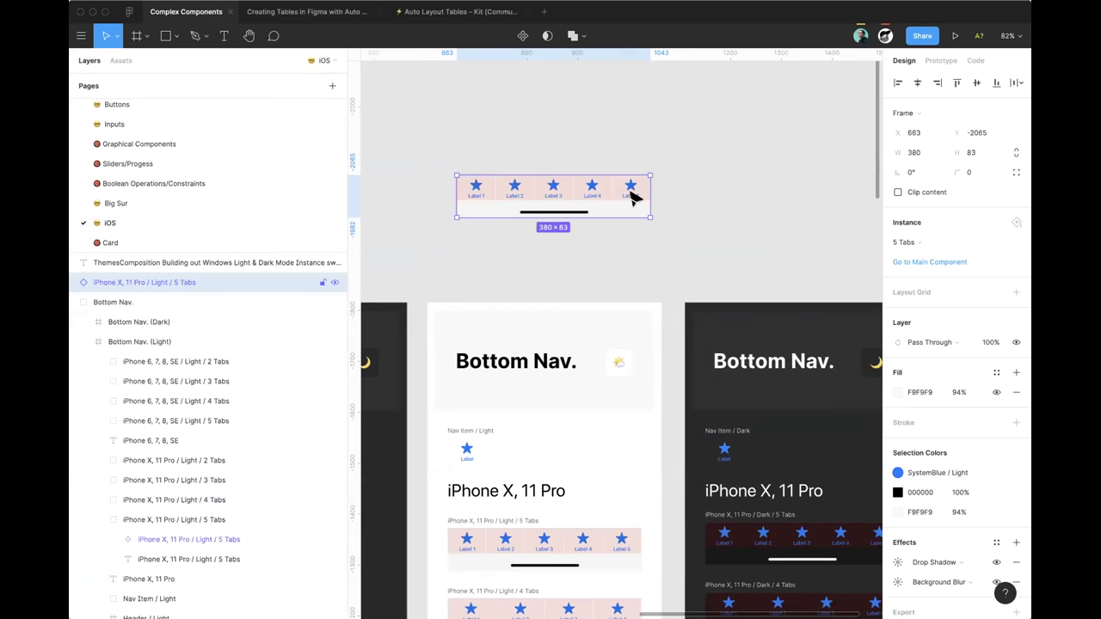
{"action": "left_click_drag", "start_coordinate": [651, 183], "coordinate": [828, 183]}
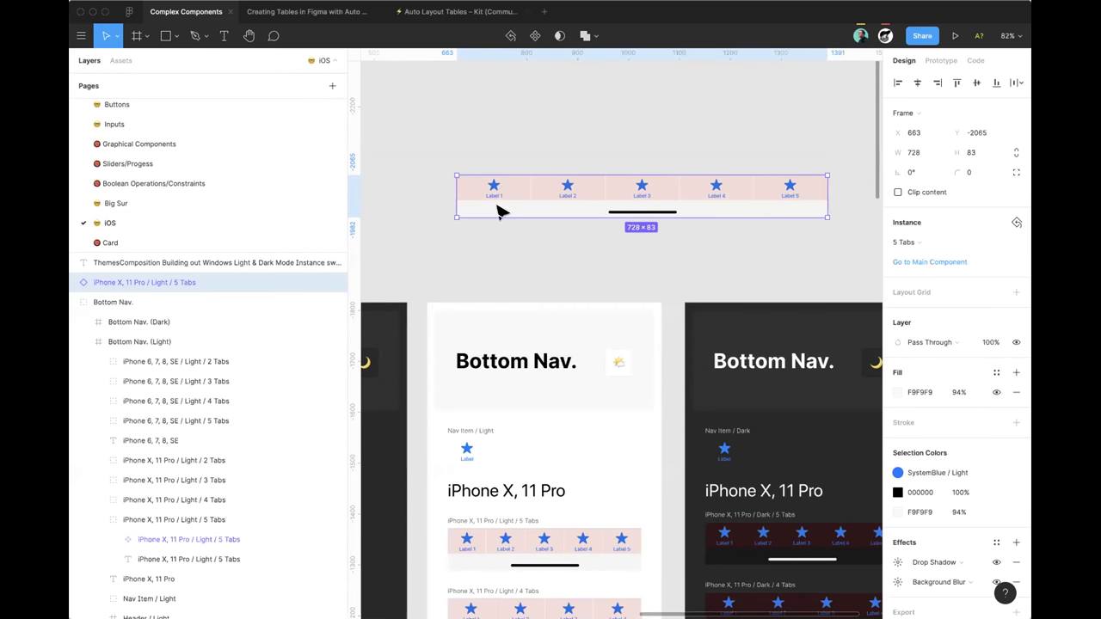
Step: Remove the 5-column layout grid from the Tabs frame in the iPhone X, 11 Pro / Light / 5 Tabs main component
{"action": "left_click", "coordinate": [553, 537]}
{"action": "double_click", "coordinate": [553, 537]}
{"action": "double_click", "coordinate": [553, 537]}
{"action": "scroll", "coordinate": [364, 508], "scroll_direction": "down", "scroll_amount": 2}
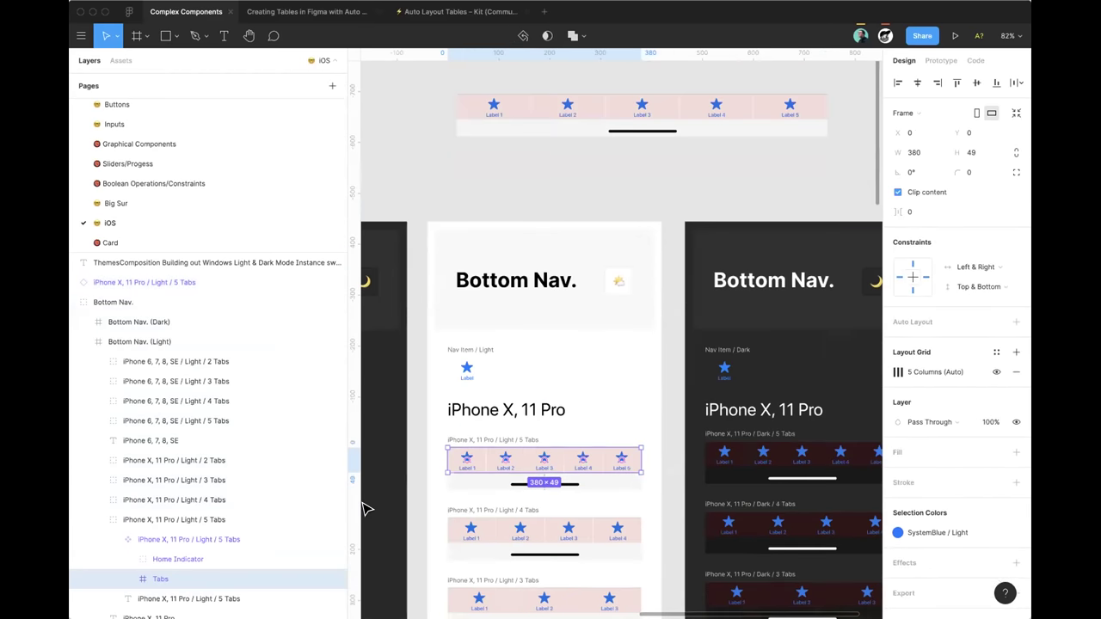
{"action": "scroll", "coordinate": [364, 508], "scroll_direction": "down", "scroll_amount": 1}
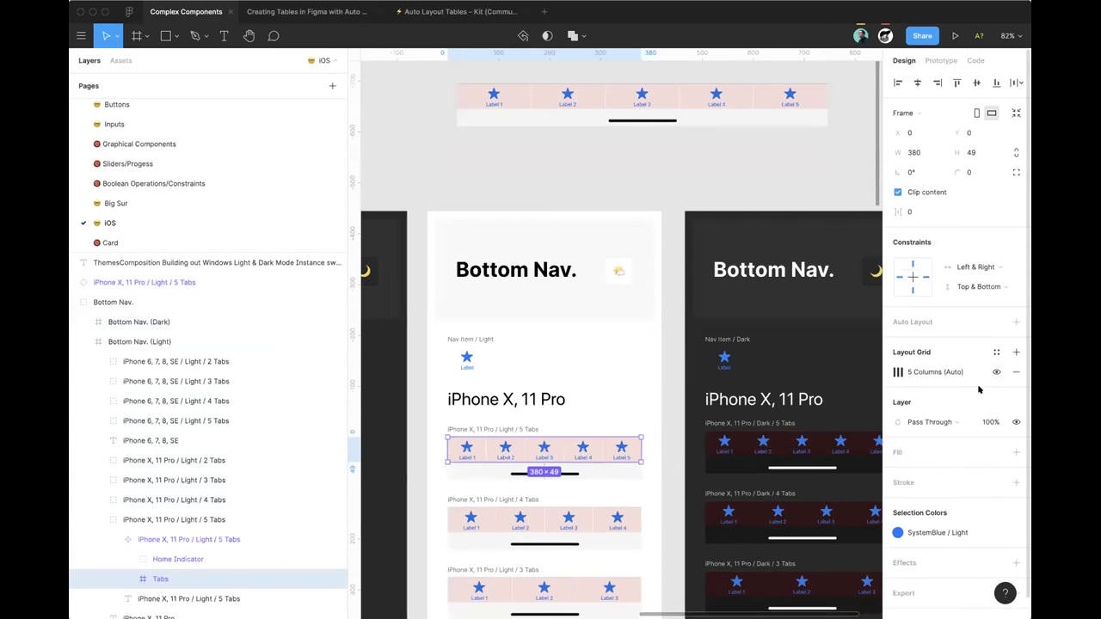
{"action": "left_click", "coordinate": [1016, 372]}
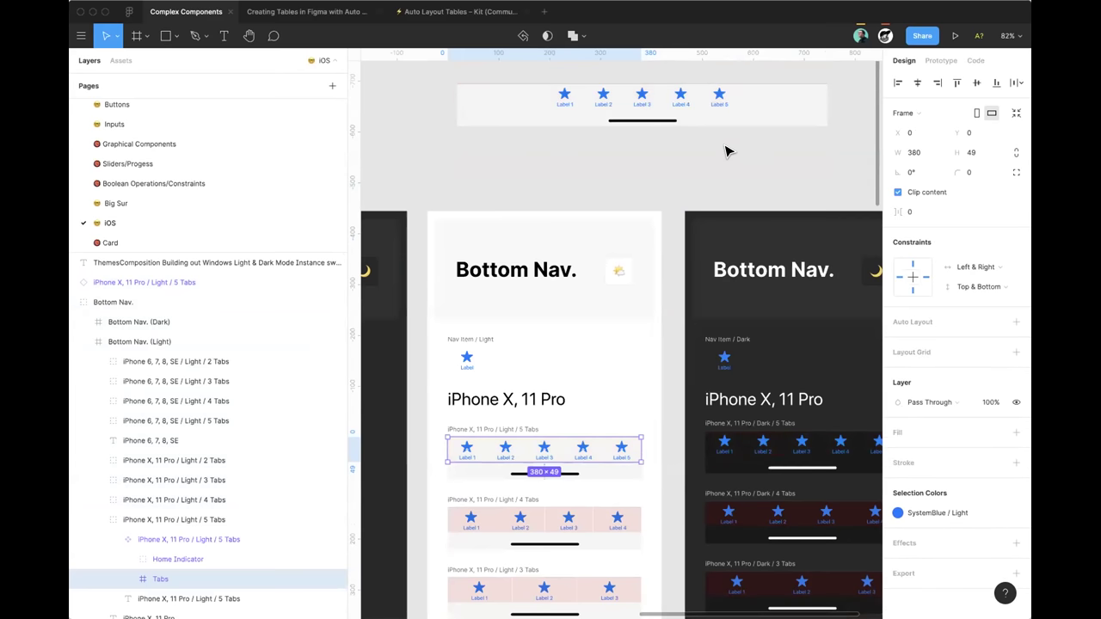
Step: Set the horizontal constraint of the Label 4 and Label 5 nav items in the 5 Tabs main component to Right
{"action": "scroll", "coordinate": [573, 418], "scroll_direction": "down", "scroll_amount": 5}
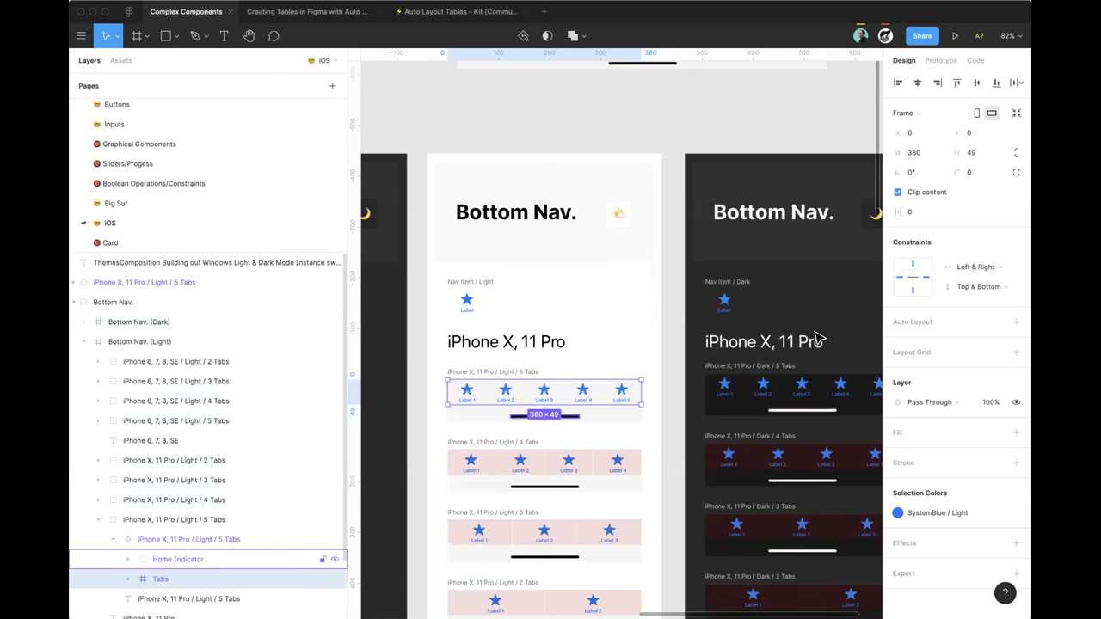
{"action": "left_click", "coordinate": [128, 579]}
{"action": "scroll", "coordinate": [167, 550], "scroll_direction": "down", "scroll_amount": 3}
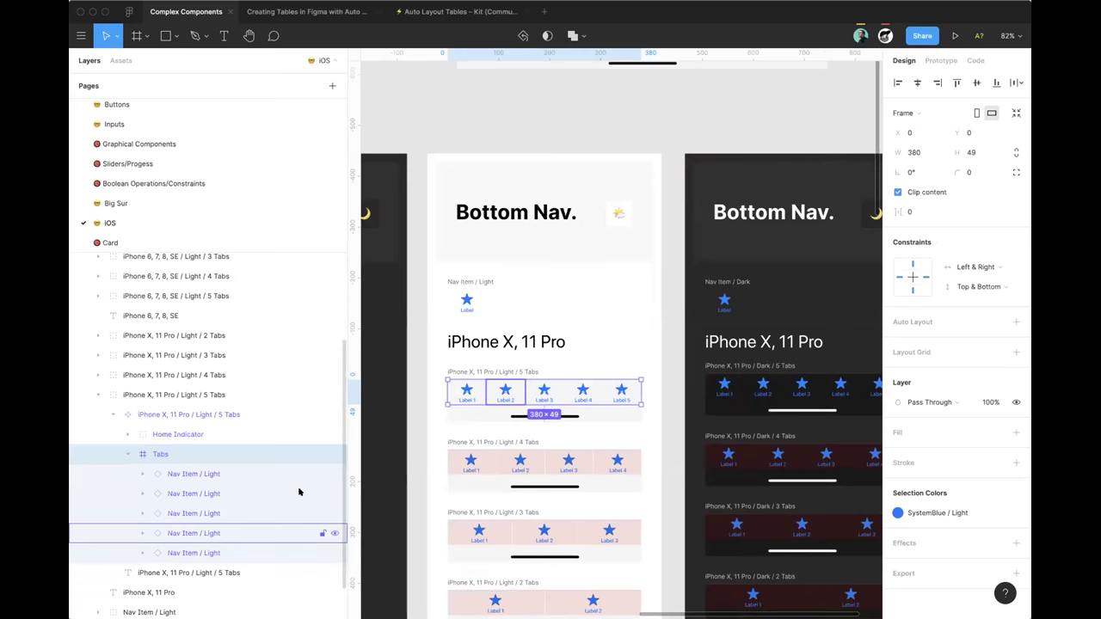
{"action": "scroll", "coordinate": [485, 401], "scroll_direction": "right", "scroll_amount": 2}
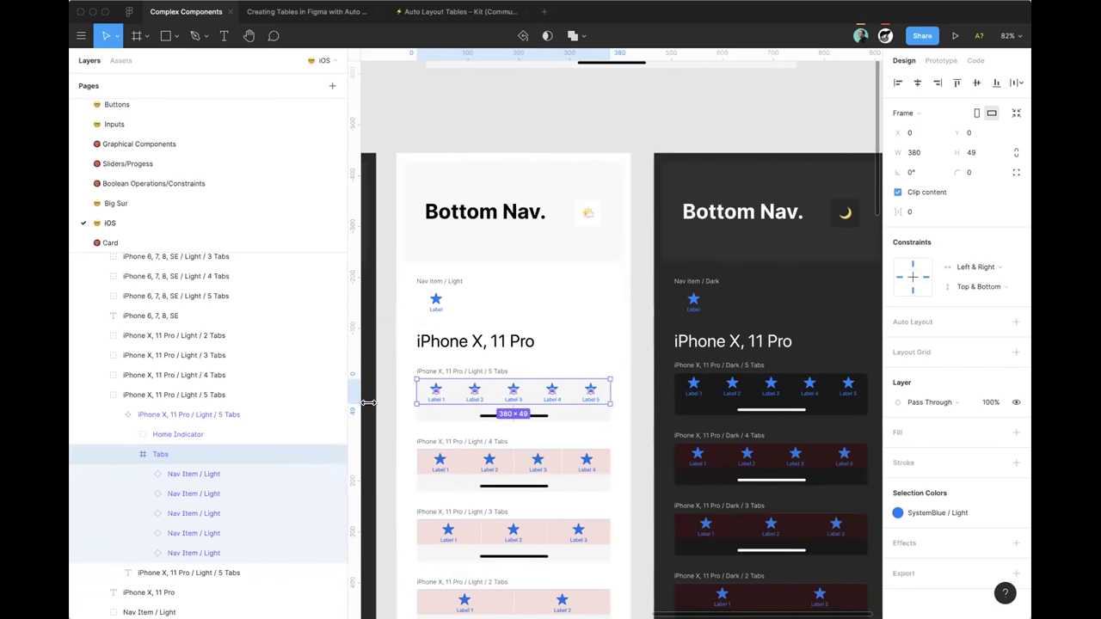
{"action": "left_click", "coordinate": [221, 474]}
{"action": "left_click", "coordinate": [221, 494], "text": "shift"}
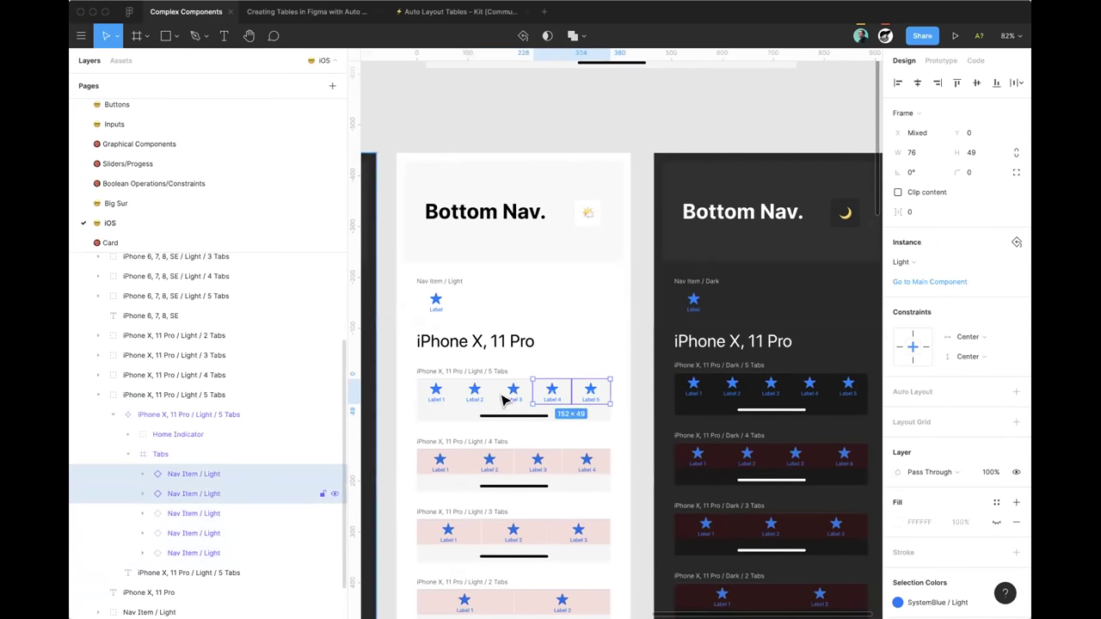
{"action": "left_click", "coordinate": [924, 347]}
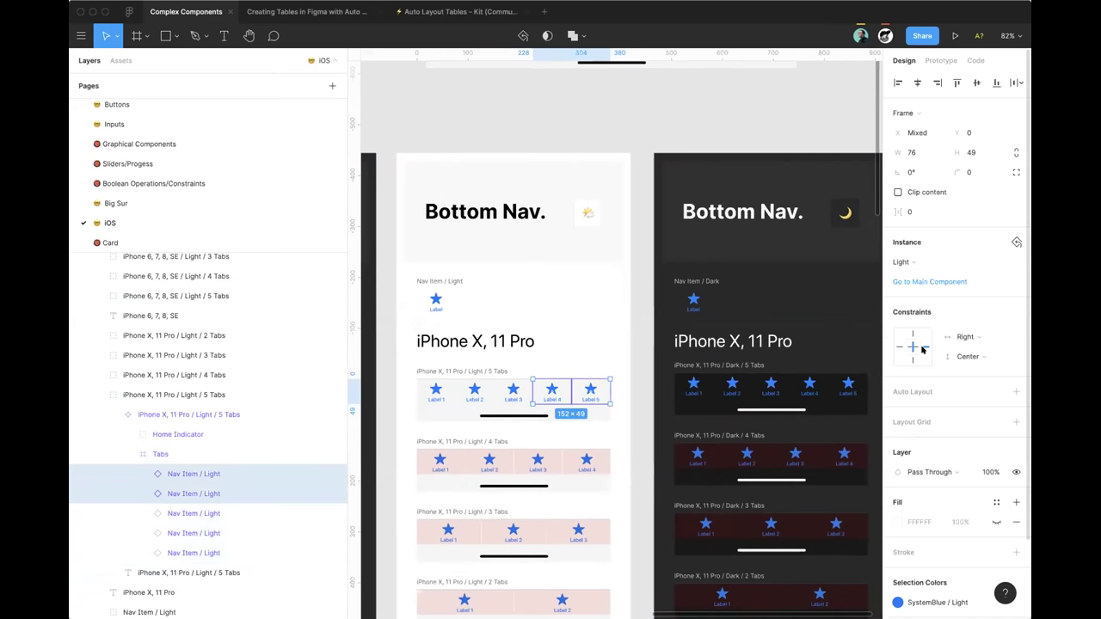
Step: Set the Label 1 and Label 2 nav items' horizontal constraint to Left, and select the wide instance above the frame to compare
{"action": "left_click", "coordinate": [182, 513]}
{"action": "left_click", "coordinate": [327, 533]}
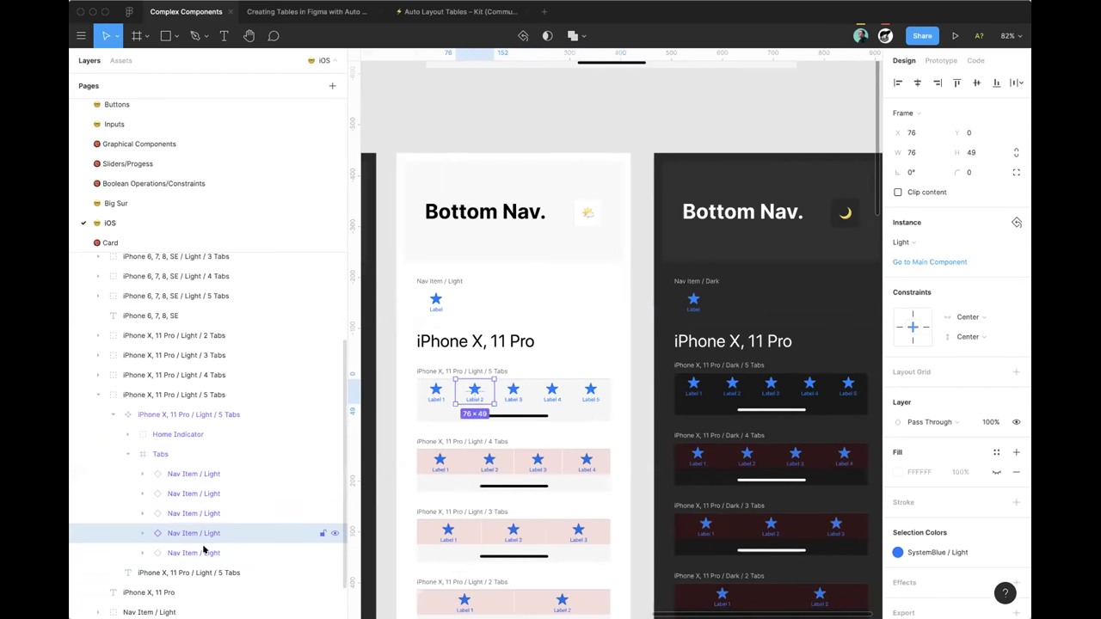
{"action": "left_click", "coordinate": [326, 553], "text": "shift"}
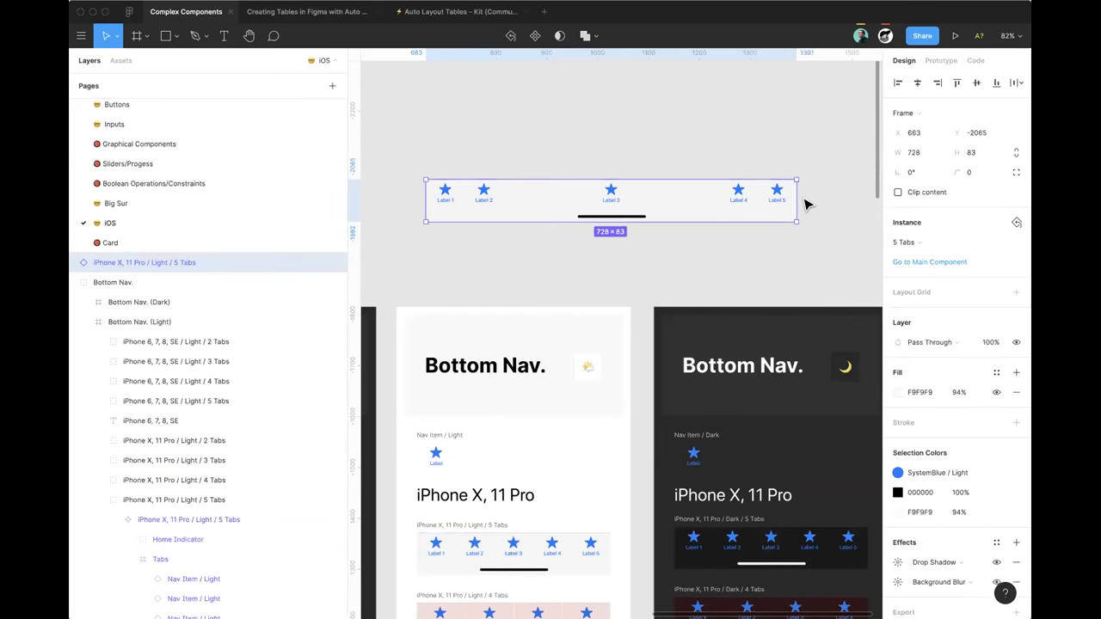
{"action": "mouse_move", "coordinate": [792, 194]}
{"action": "left_mouse_down"}
{"action": "mouse_move", "coordinate": [651, 193]}
{"action": "mouse_move", "coordinate": [795, 195]}
{"action": "left_mouse_up"}
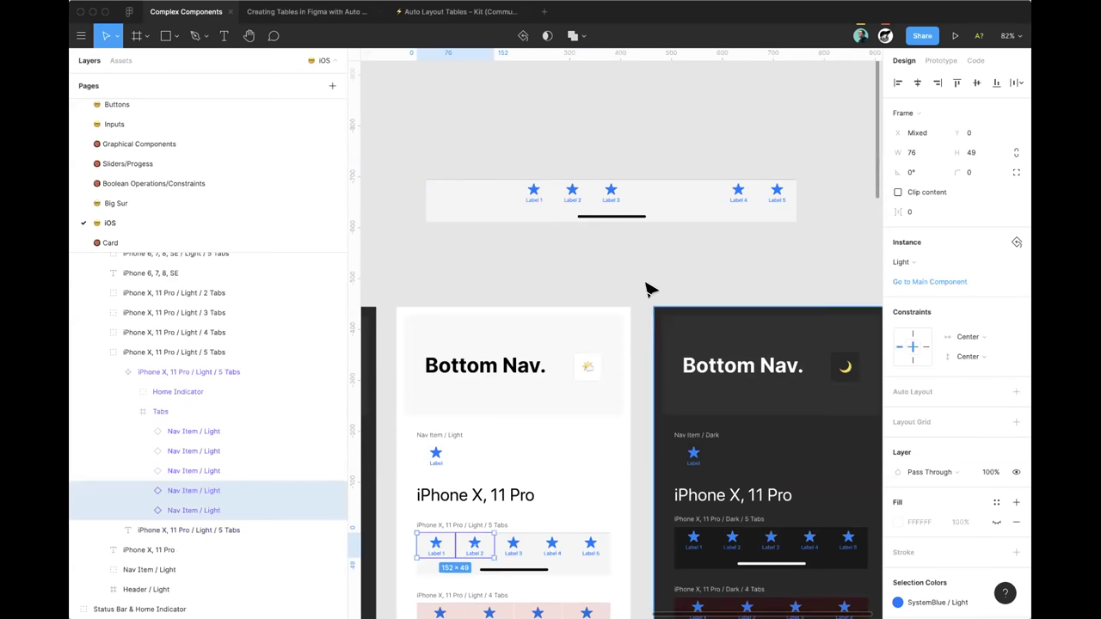
Step: Add a Columns layout grid with a count of 5 to the Tabs frame of the iPhone X, 11 Pro / Light / 5 Tabs main component
{"action": "scroll", "coordinate": [645, 270], "scroll_direction": "down", "scroll_amount": 2}
{"action": "left_click", "coordinate": [189, 450]}
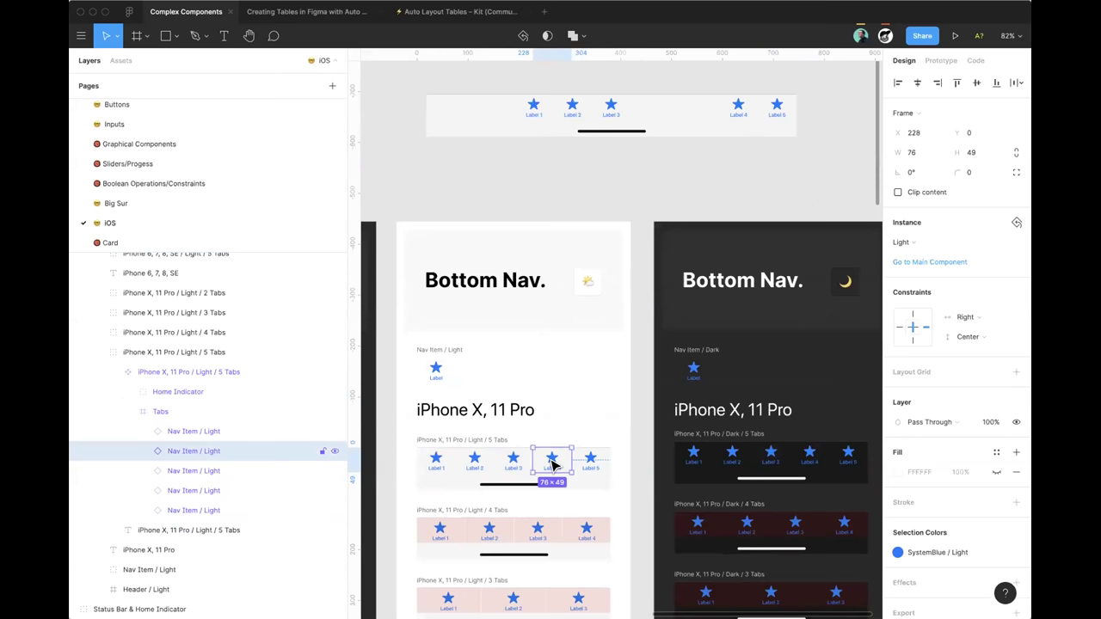
{"action": "left_click", "coordinate": [176, 412]}
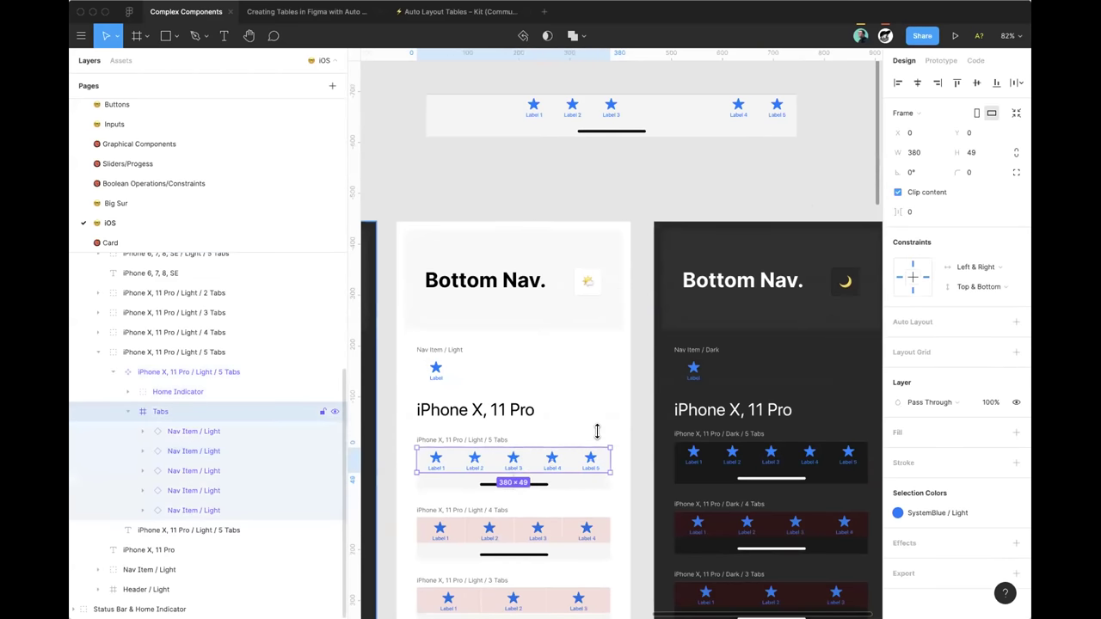
{"action": "scroll", "coordinate": [512, 425], "scroll_direction": "down", "scroll_amount": 1}
{"action": "scroll", "coordinate": [506, 425], "scroll_direction": "up", "scroll_amount": 5}
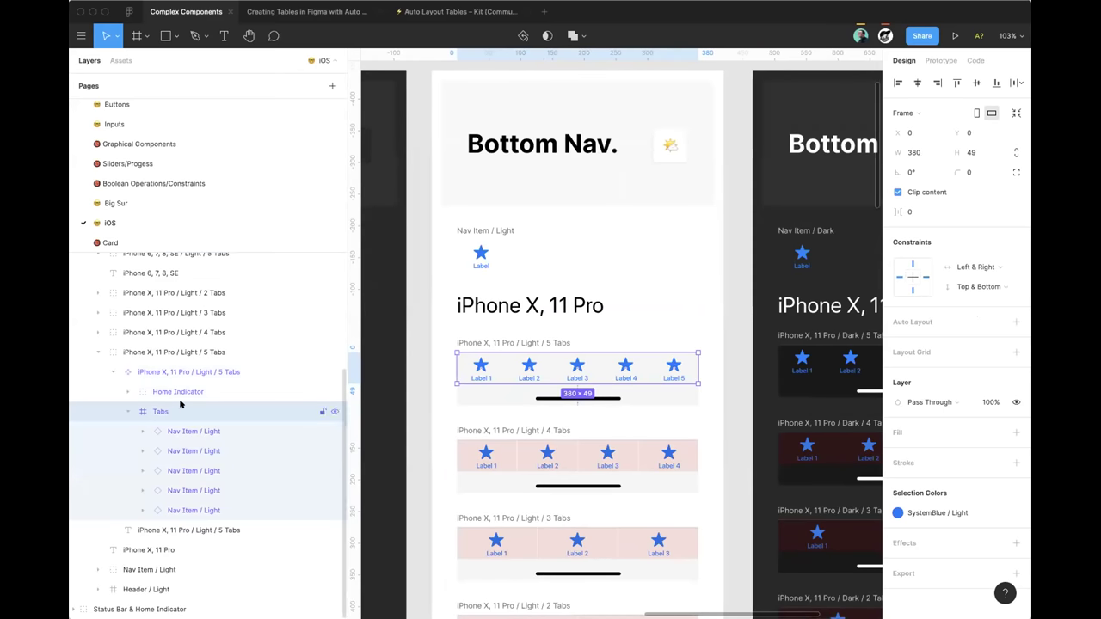
{"action": "left_click", "coordinate": [1016, 351]}
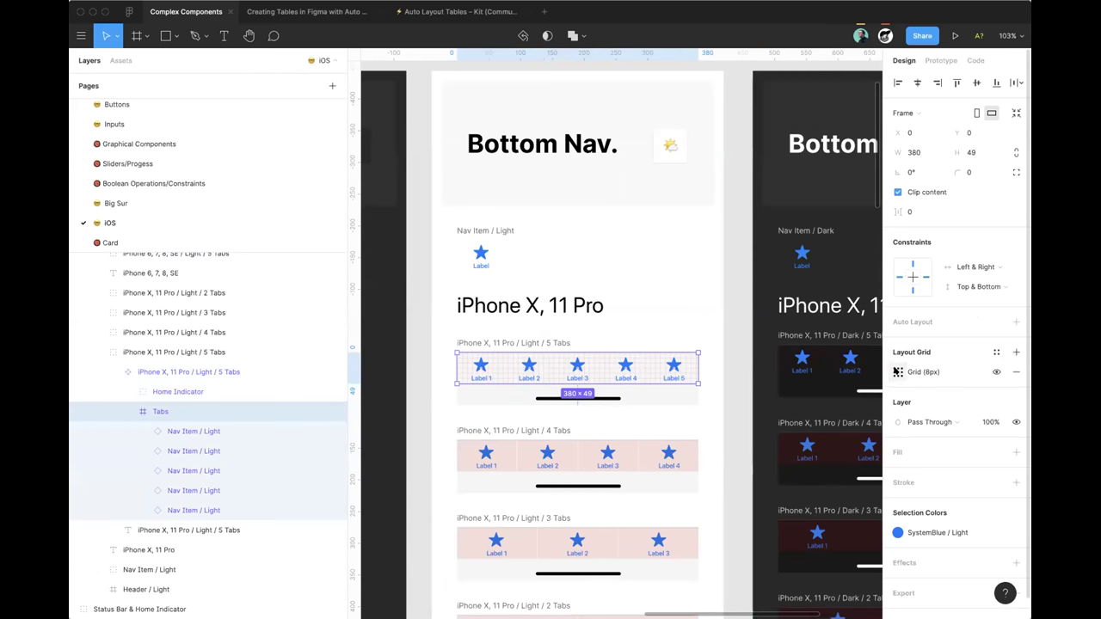
{"action": "left_click", "coordinate": [897, 371]}
{"action": "left_click", "coordinate": [760, 373]}
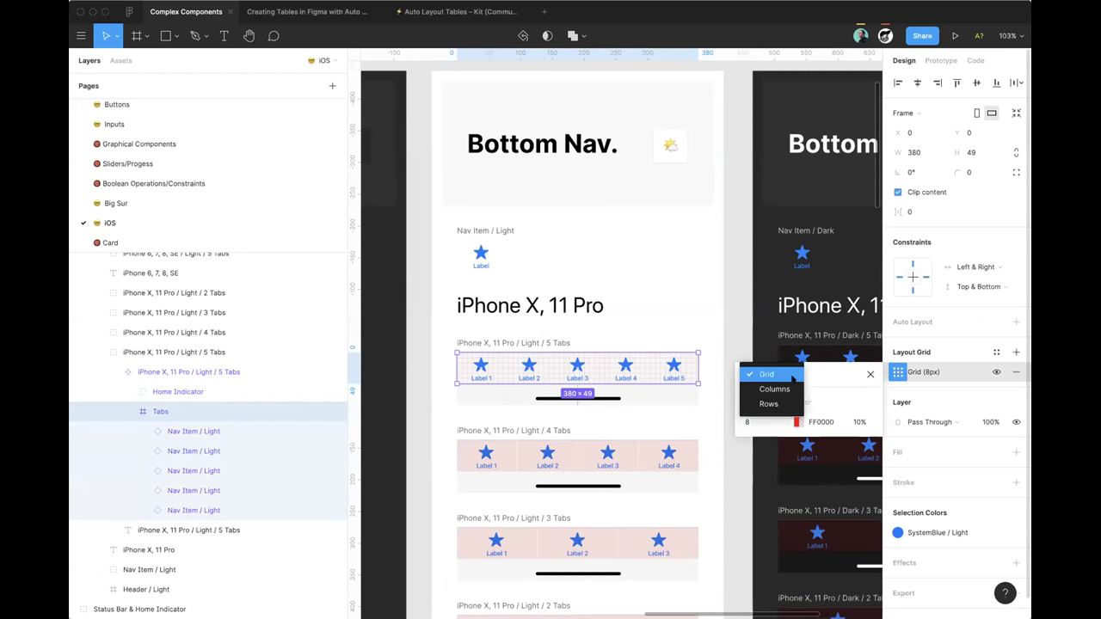
{"action": "left_click", "coordinate": [774, 389]}
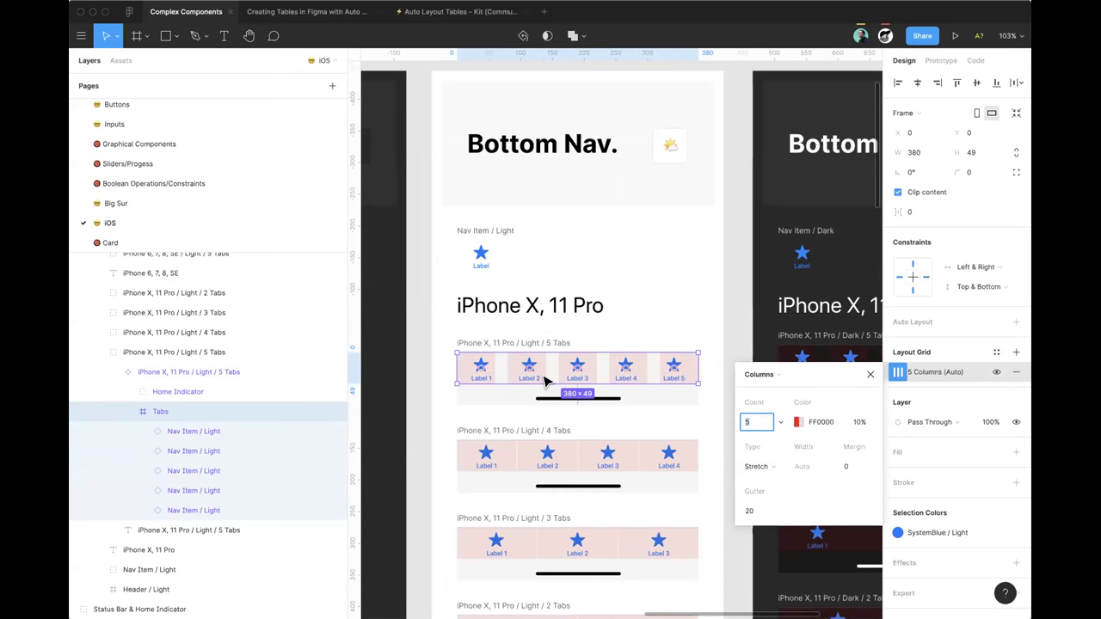
Step: Set the gutter of the Tabs frame's column grid to 1 and close the grid settings
{"action": "left_click", "coordinate": [741, 511]}
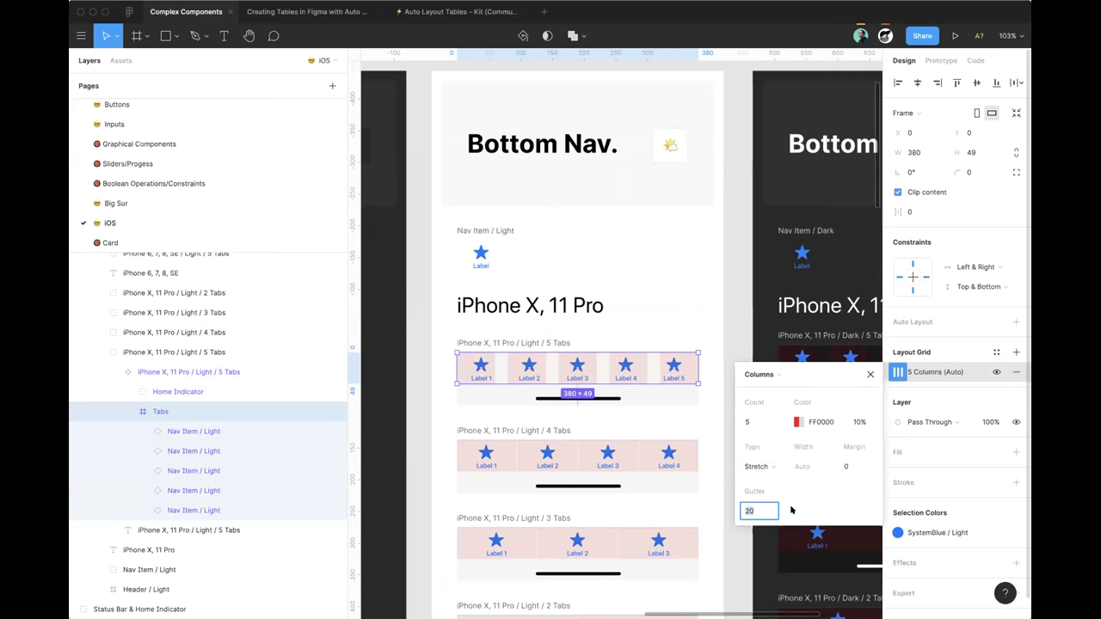
{"action": "type", "text": "1"}
{"action": "key", "text": "Return"}
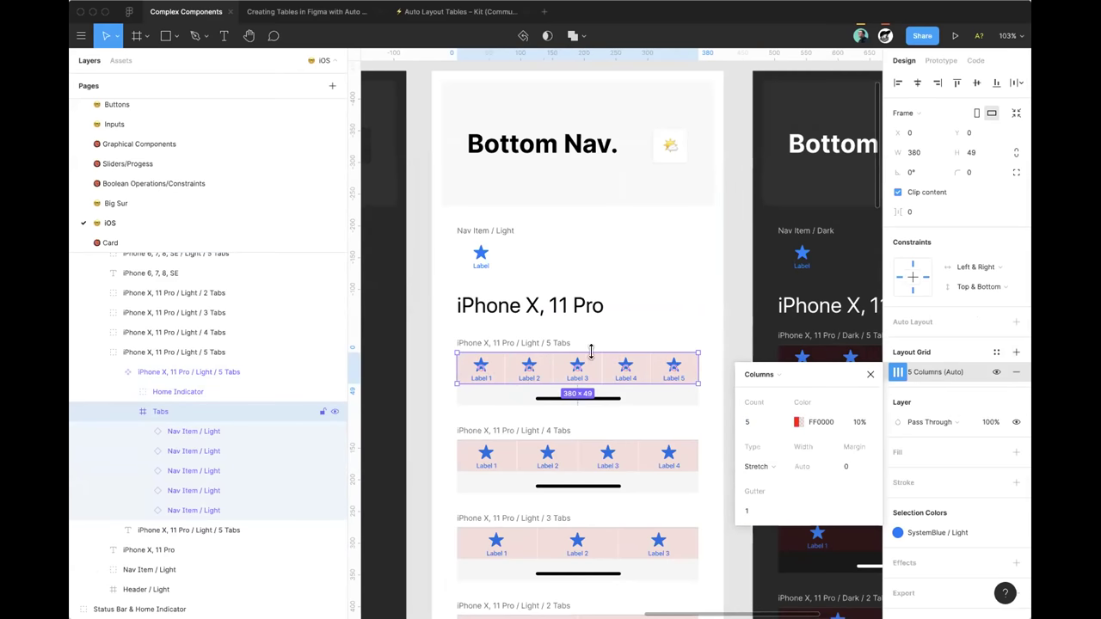
{"action": "left_click", "coordinate": [869, 374]}
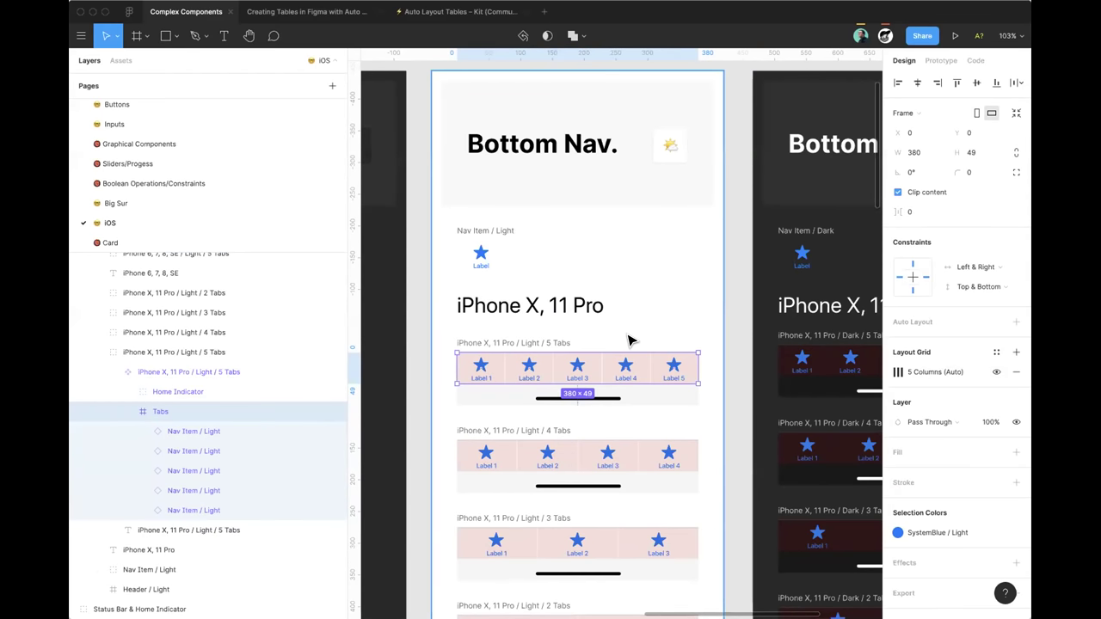
Step: Set the horizontal constraint of all five Nav Item / Light instances in the Tabs frame to Center
{"action": "left_click", "coordinate": [243, 430]}
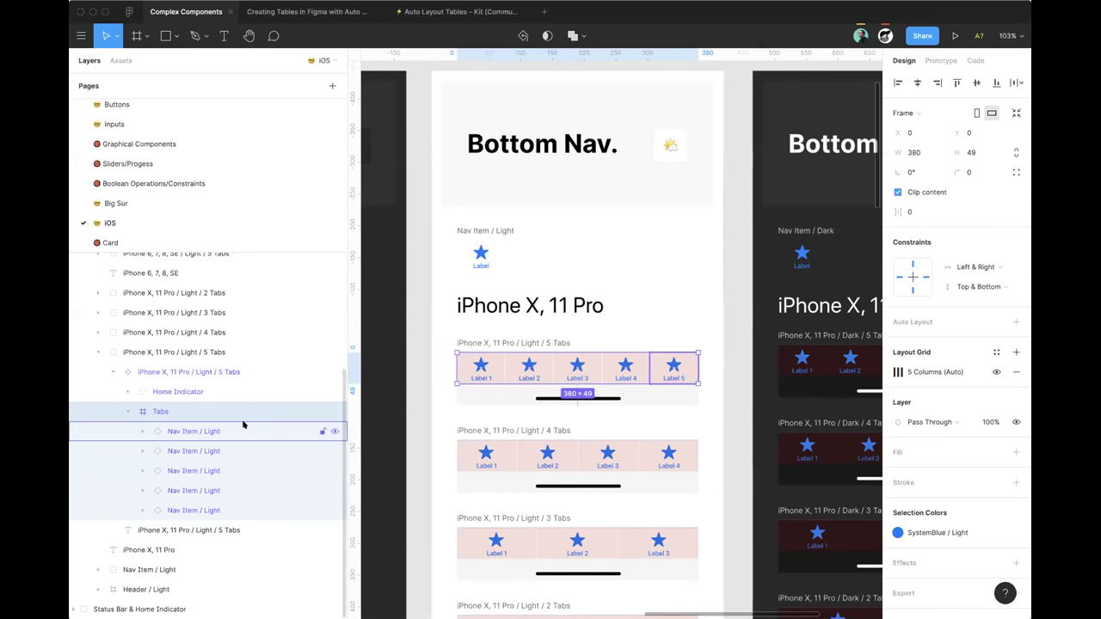
{"action": "left_click", "coordinate": [215, 510], "text": "shift"}
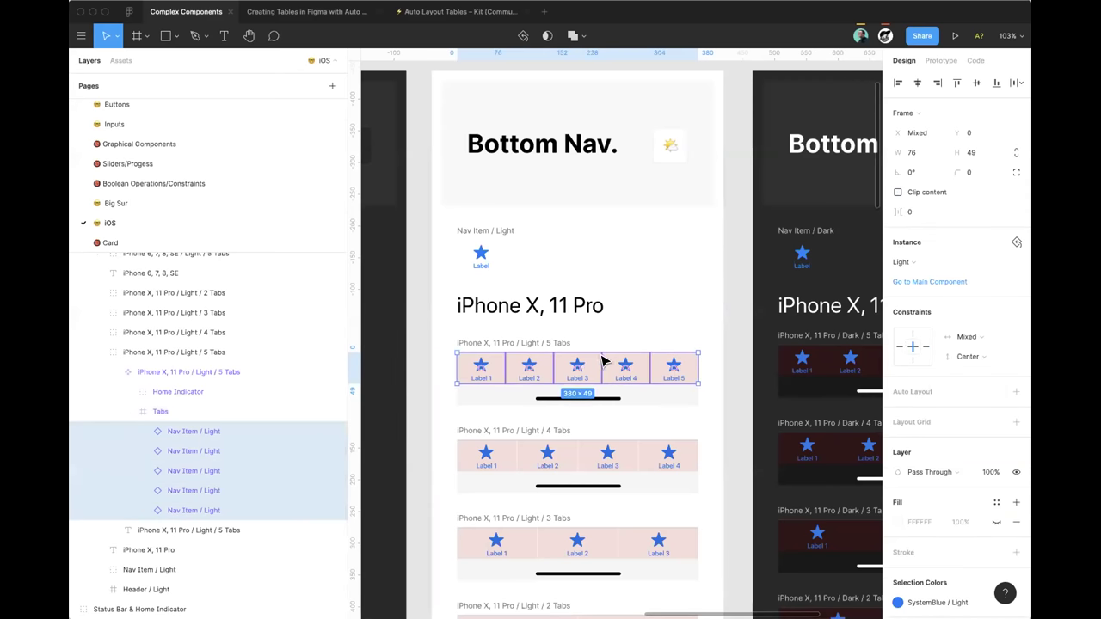
{"action": "left_click", "coordinate": [910, 351]}
{"action": "scroll", "coordinate": [563, 309], "scroll_direction": "up", "scroll_amount": 3}
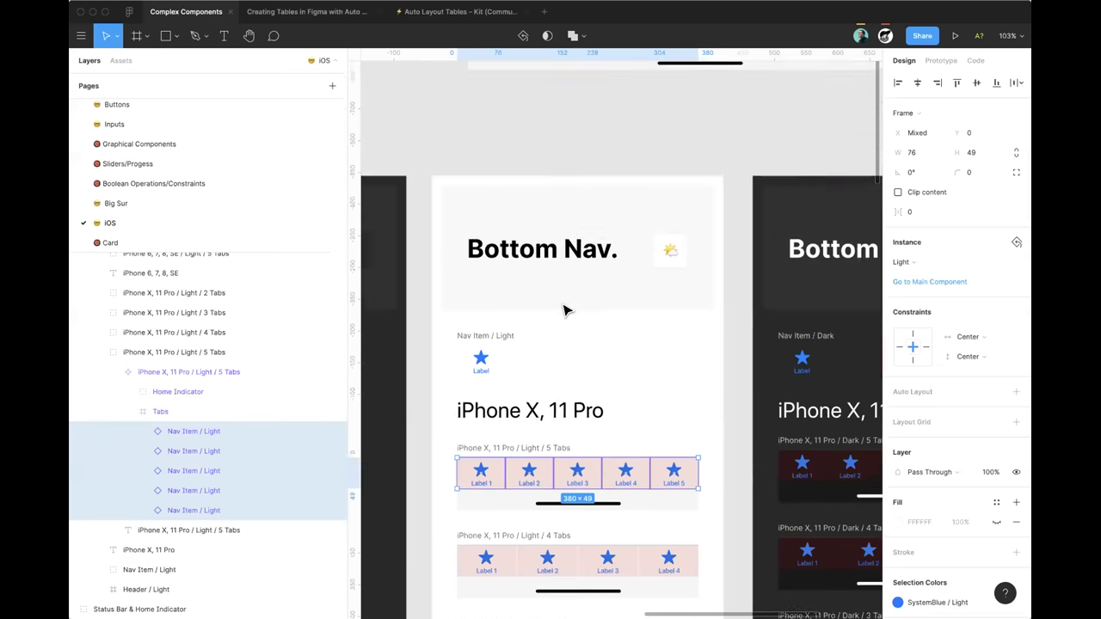
Step: Narrow the 5 Tabs instance above the Bottom Nav. frames to about 607 px, then delete it
{"action": "scroll", "coordinate": [563, 309], "scroll_direction": "up", "scroll_amount": 4}
{"action": "left_click", "coordinate": [593, 270]}
{"action": "left_click", "coordinate": [659, 221]}
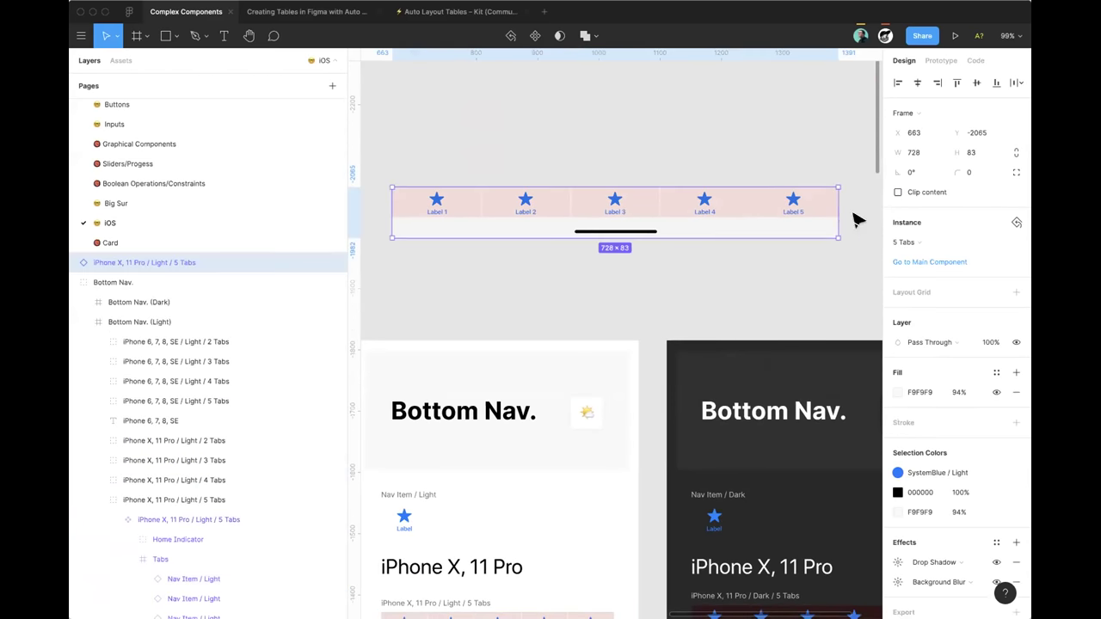
{"action": "left_click_drag", "start_coordinate": [835, 204], "coordinate": [755, 204]}
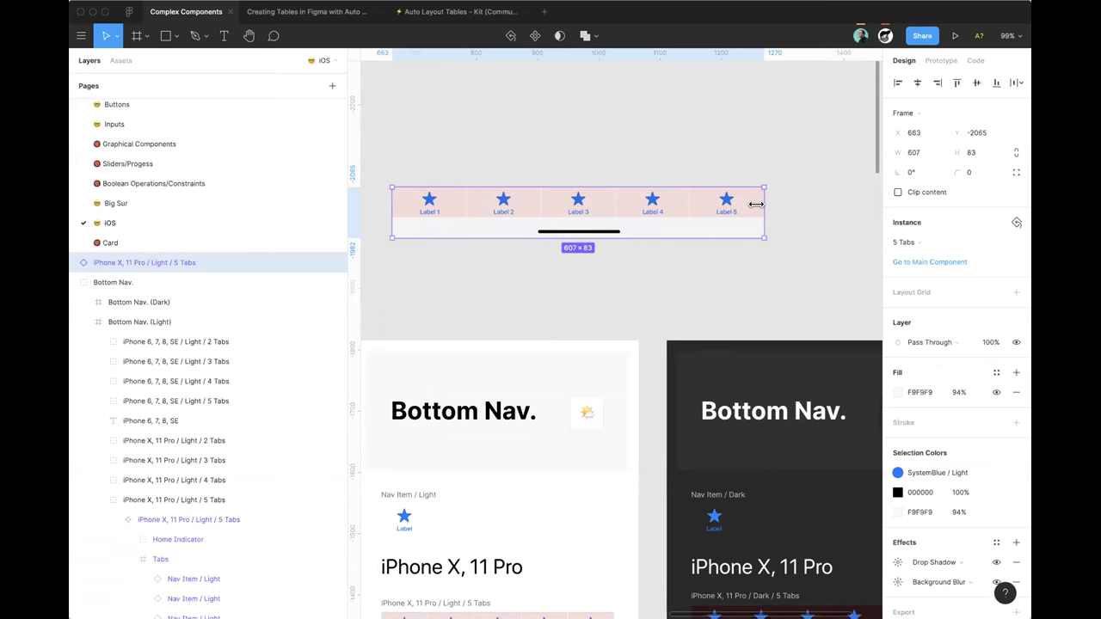
{"action": "key", "text": "Delete"}
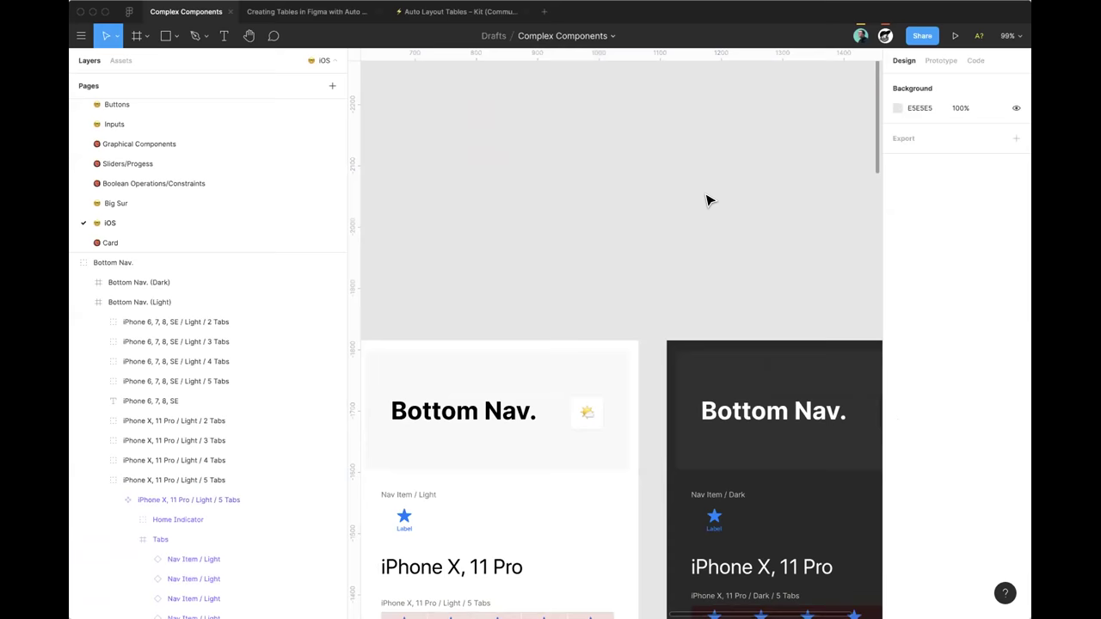
Step: Open the Inputs page and look over the resized segmented control instances above the Segmented Controls frame
{"action": "scroll", "coordinate": [708, 197], "scroll_direction": "down", "scroll_amount": 5}
{"action": "scroll", "coordinate": [725, 155], "scroll_direction": "right", "scroll_amount": 2}
{"action": "scroll", "coordinate": [290, 126], "scroll_direction": "up", "scroll_amount": 1}
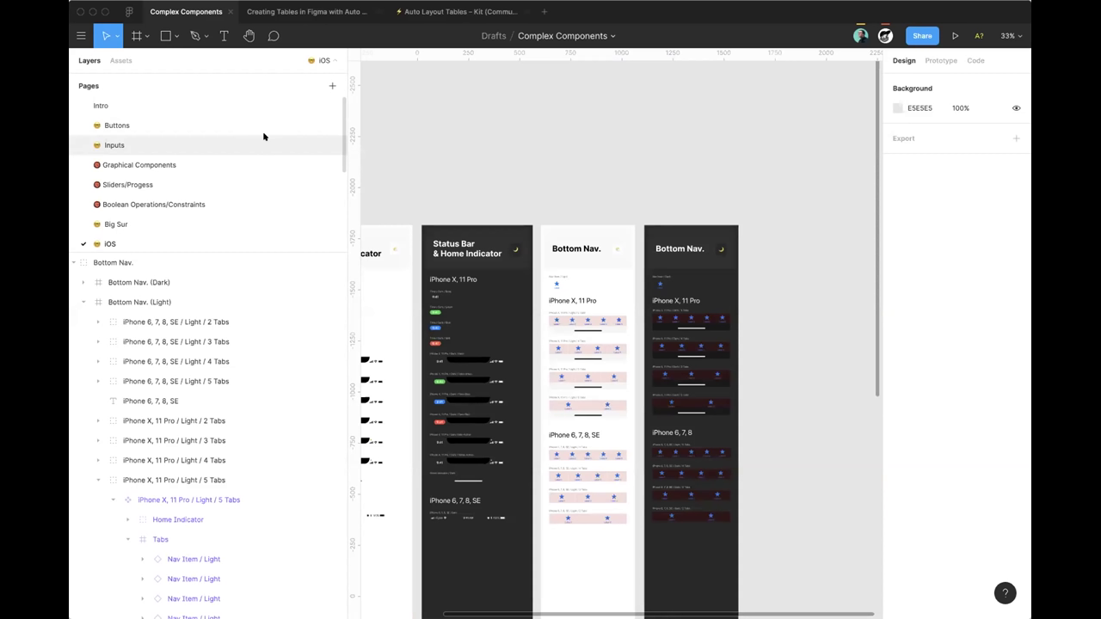
{"action": "left_click", "coordinate": [263, 138]}
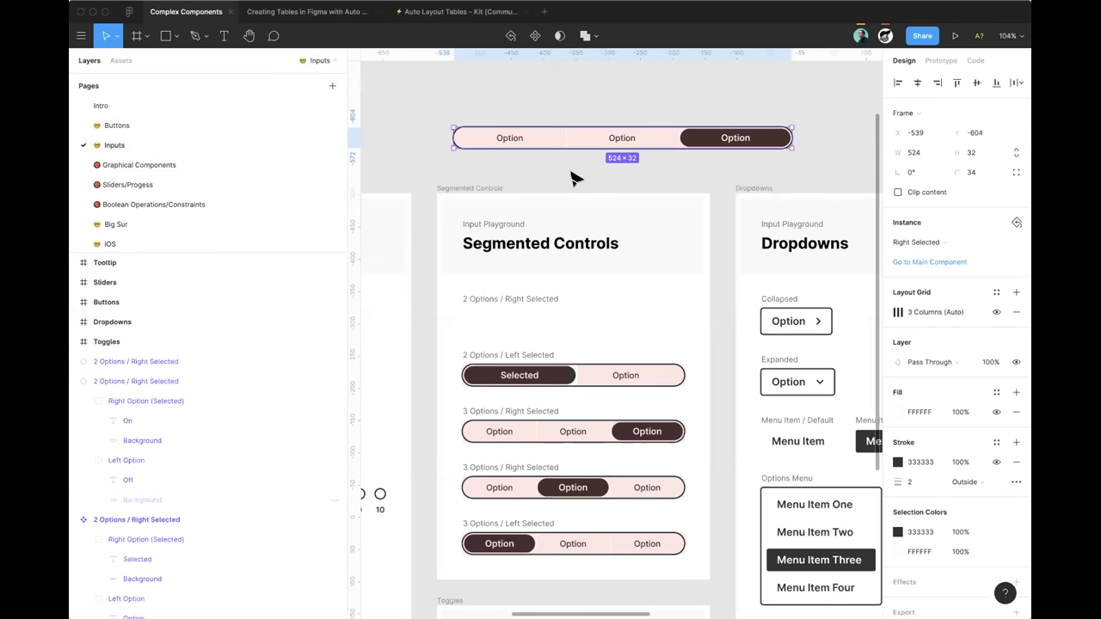
{"action": "key", "text": "Escape"}
{"action": "scroll", "coordinate": [640, 194], "scroll_direction": "up", "scroll_amount": 5}
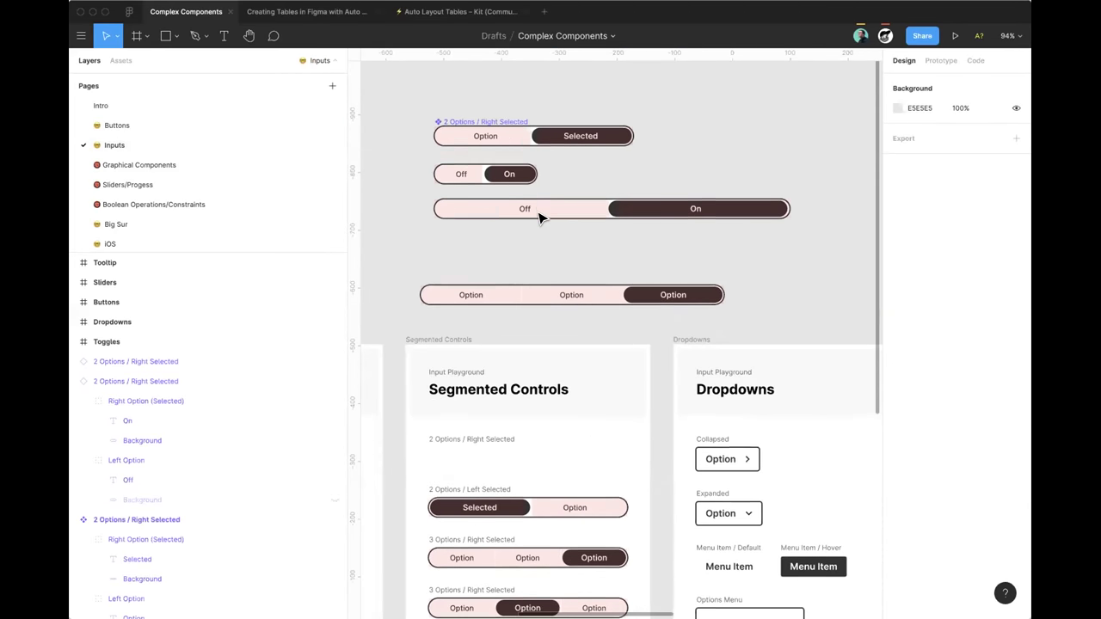
Step: Return to the iOS page with the Status Bar & Home Indicator and Bottom Nav. frames
{"action": "scroll", "coordinate": [540, 217], "scroll_direction": "down", "scroll_amount": 4}
{"action": "scroll", "coordinate": [541, 217], "scroll_direction": "down", "scroll_amount": 2}
{"action": "scroll", "coordinate": [201, 181], "scroll_direction": "down", "scroll_amount": 2}
{"action": "left_click", "coordinate": [109, 191]}
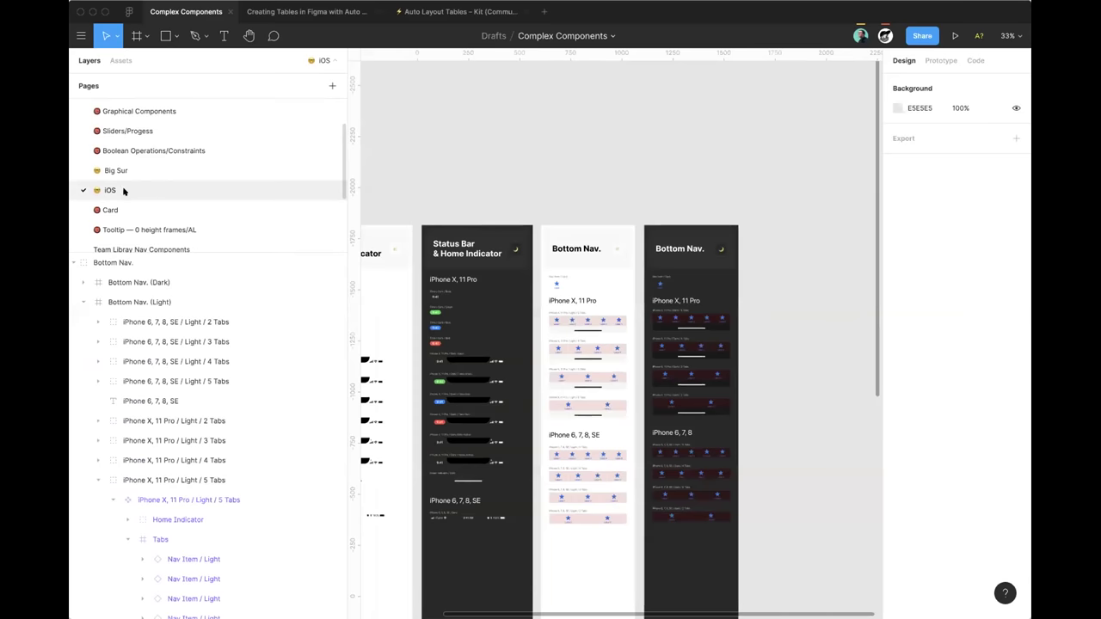
Step: Save the five-column layout grid of the Tabs frame in iPhone X, 11 Pro / Light / 5 Tabs as a grid style named 5Col
{"action": "left_click", "coordinate": [599, 272]}
{"action": "scroll", "coordinate": [600, 272], "scroll_direction": "up", "scroll_amount": 5}
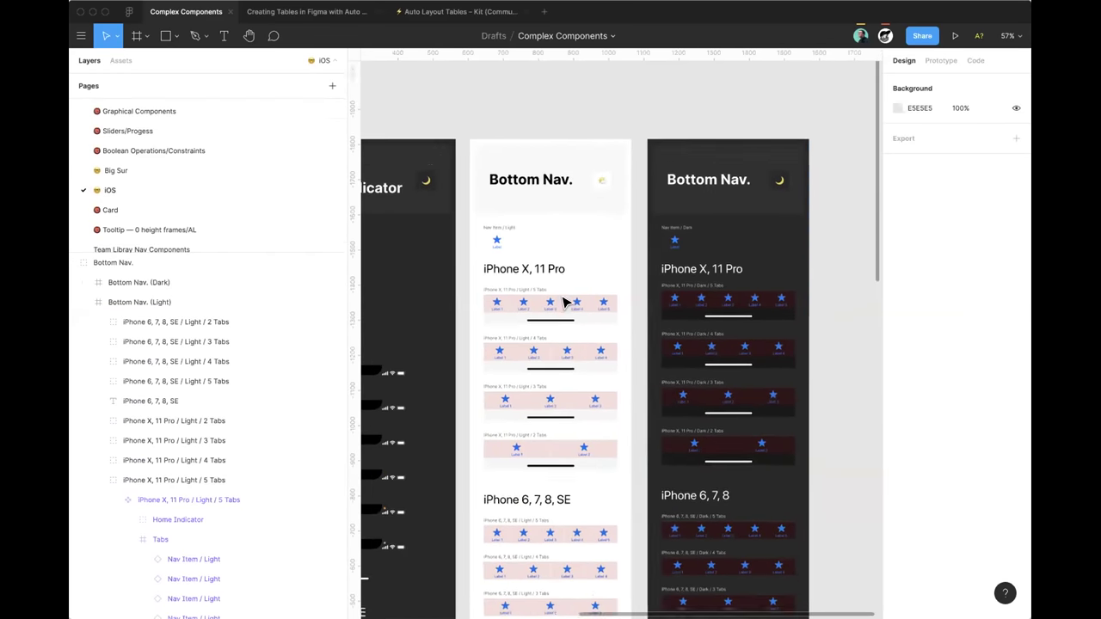
{"action": "scroll", "coordinate": [554, 318], "scroll_direction": "up", "scroll_amount": 2}
{"action": "double_click", "coordinate": [554, 318]}
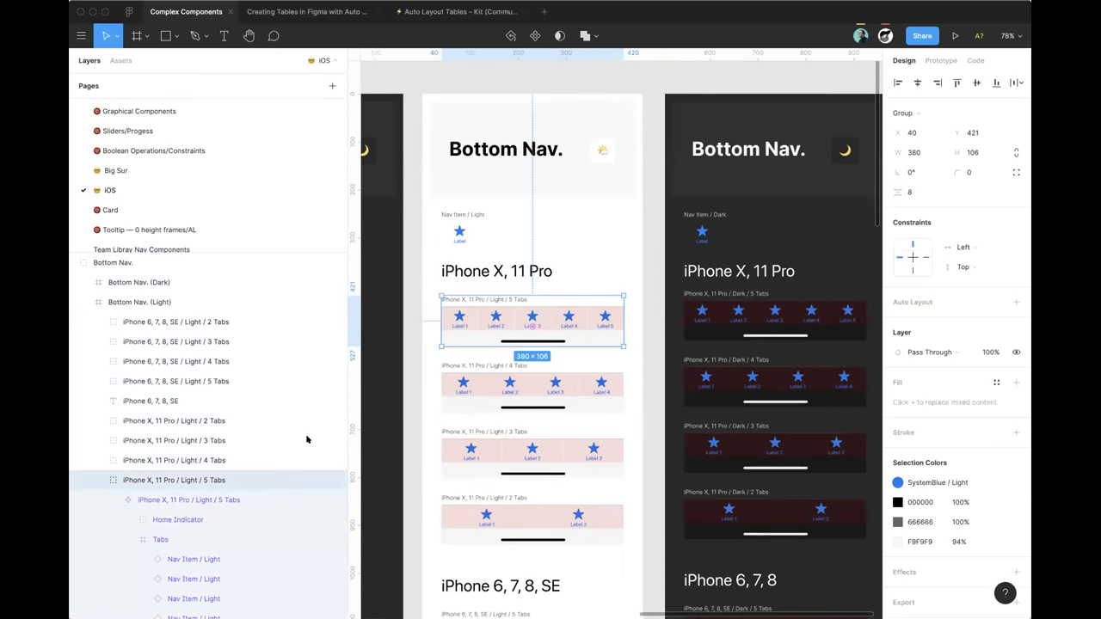
{"action": "left_click", "coordinate": [228, 500]}
{"action": "left_click", "coordinate": [162, 539]}
{"action": "scroll", "coordinate": [206, 551], "scroll_direction": "down", "scroll_amount": 3}
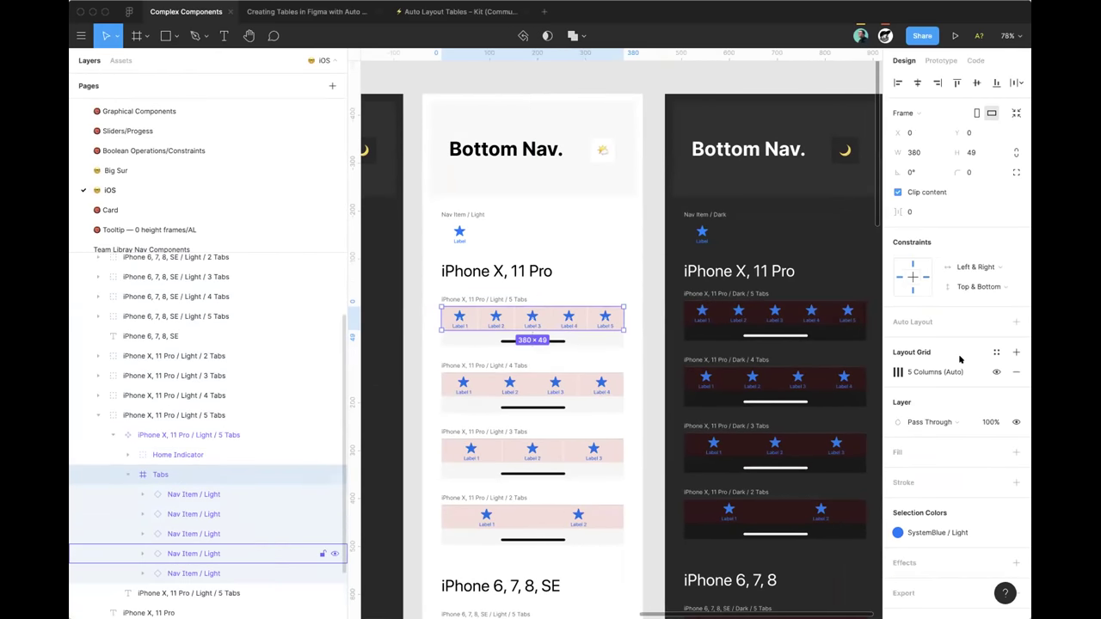
{"action": "scroll", "coordinate": [549, 321], "scroll_direction": "down", "scroll_amount": 2}
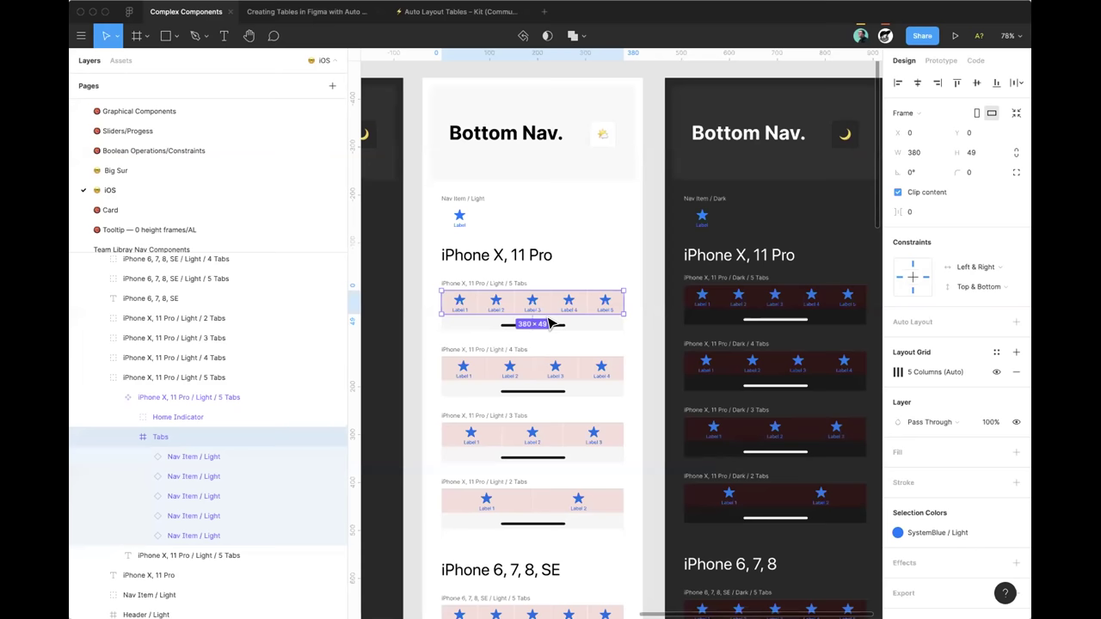
{"action": "left_click", "coordinate": [994, 352]}
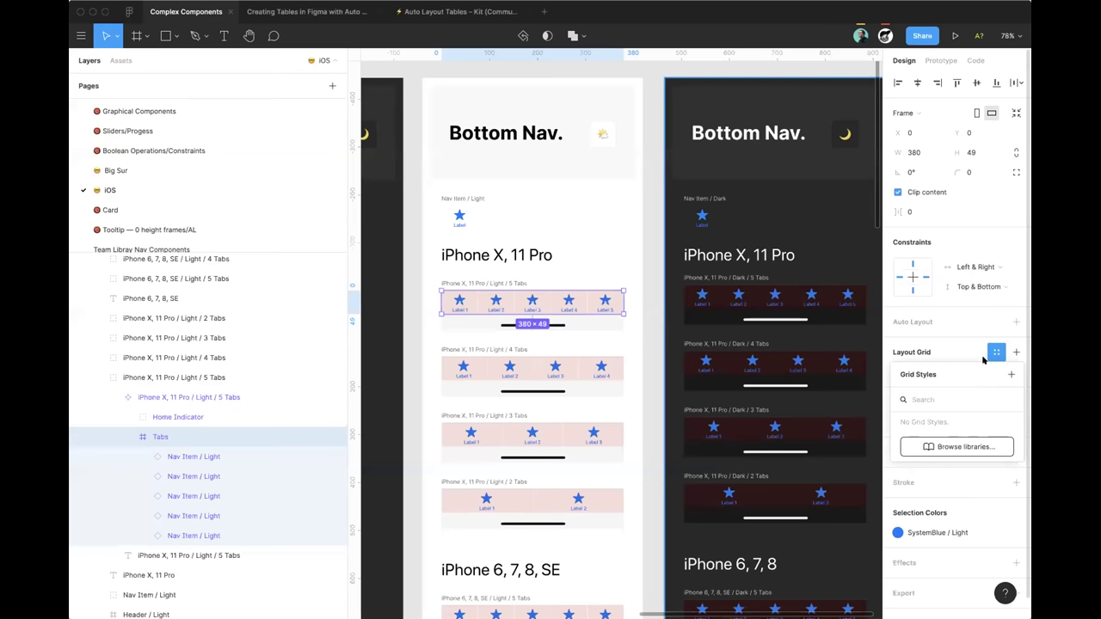
{"action": "left_click", "coordinate": [994, 353]}
{"action": "left_click", "coordinate": [993, 352]}
{"action": "left_click", "coordinate": [1011, 375]}
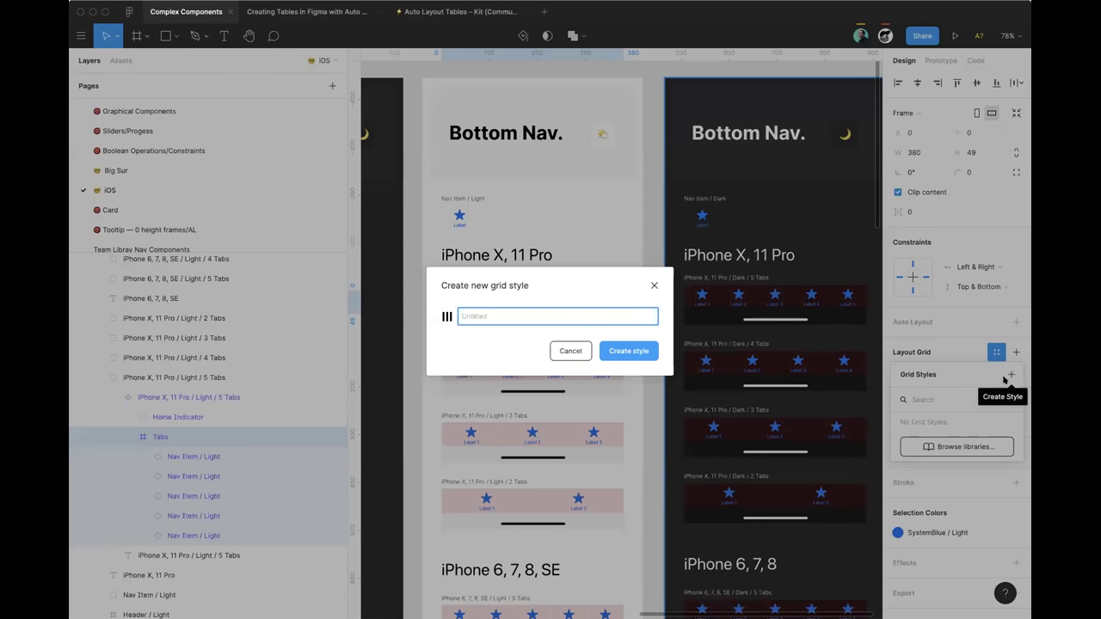
{"action": "type", "text": "5Col"}
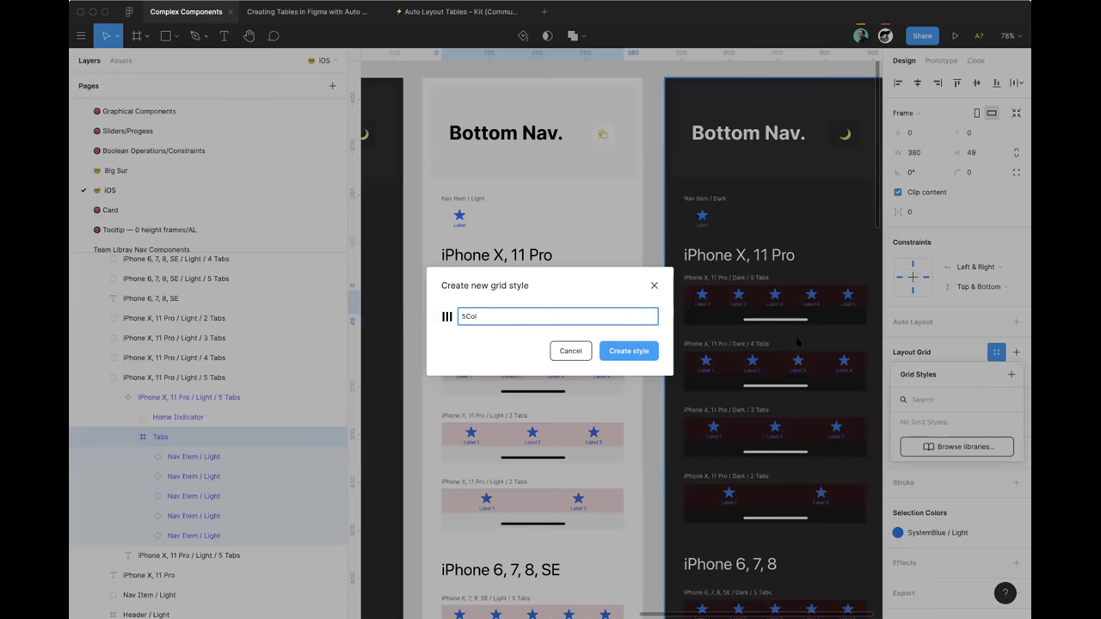
{"action": "left_click", "coordinate": [637, 348]}
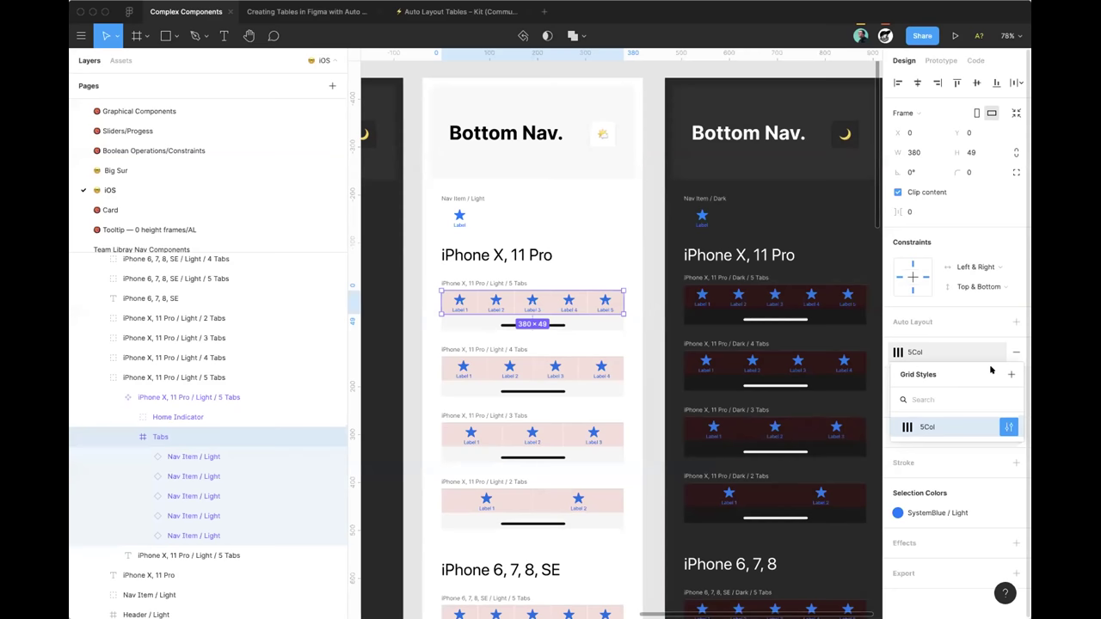
Step: Remove the 5Col grid style from the Tabs frame and reapply it from the saved grid styles
{"action": "left_click", "coordinate": [1015, 352]}
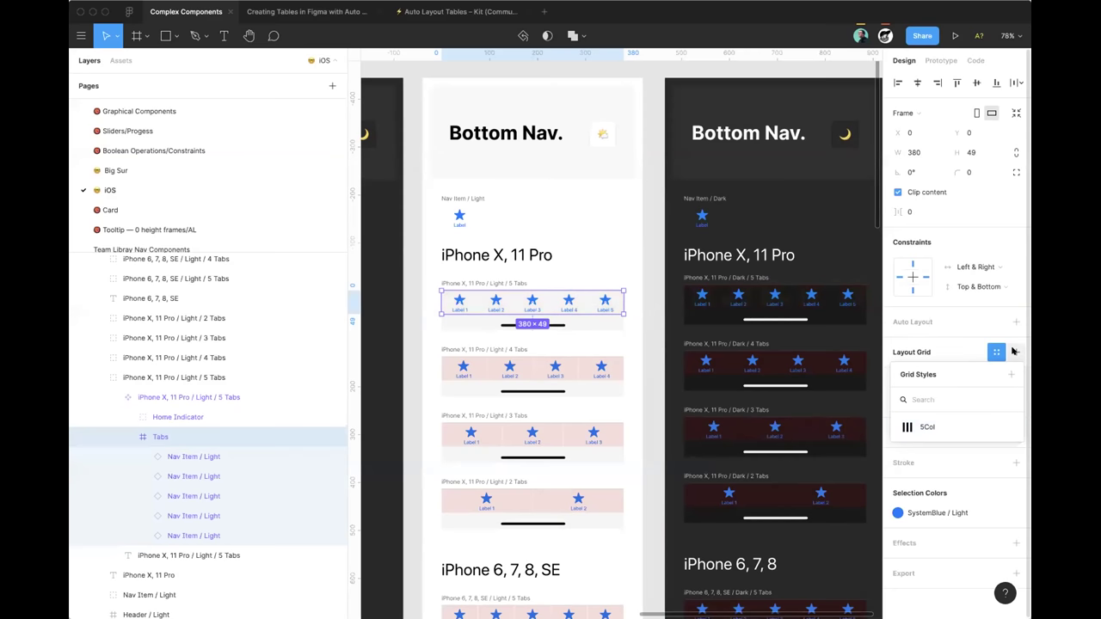
{"action": "left_click", "coordinate": [996, 352]}
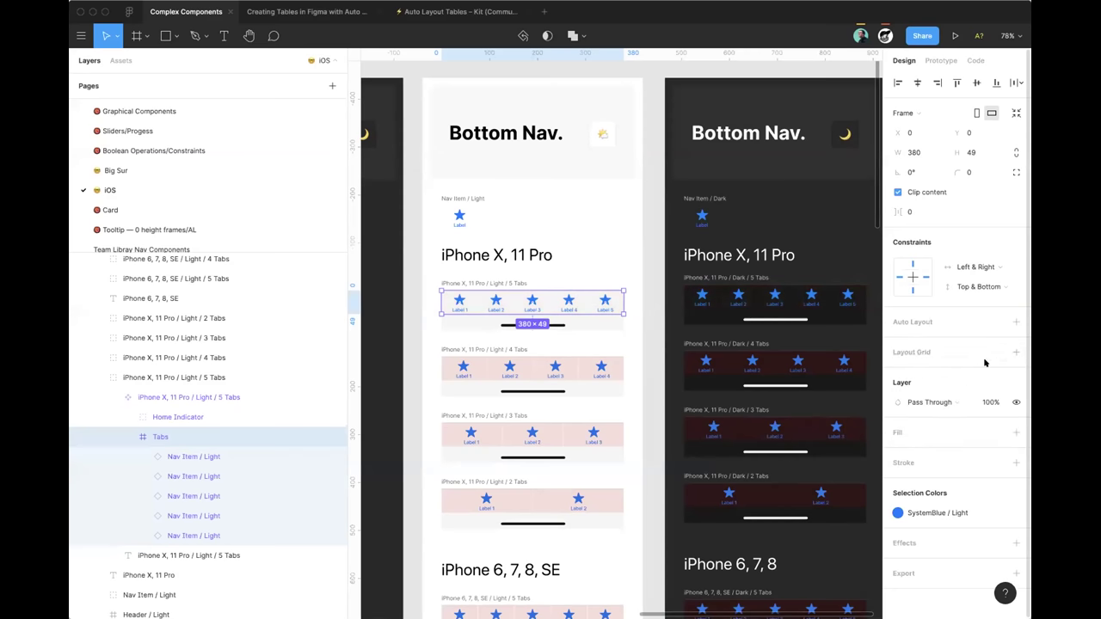
{"action": "left_click", "coordinate": [995, 352]}
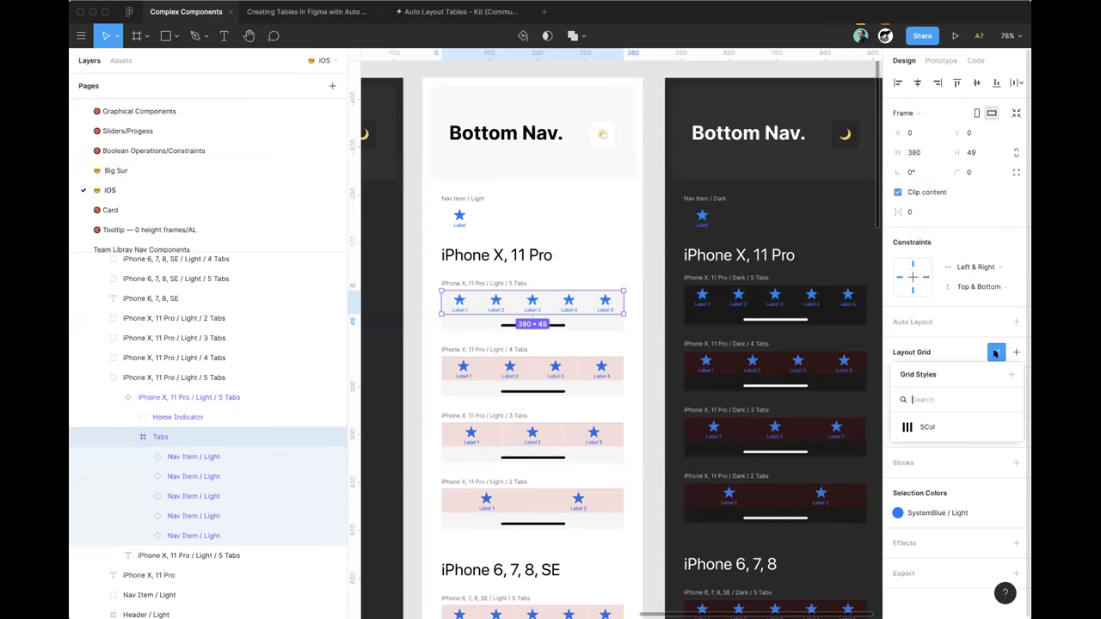
{"action": "left_click", "coordinate": [929, 428]}
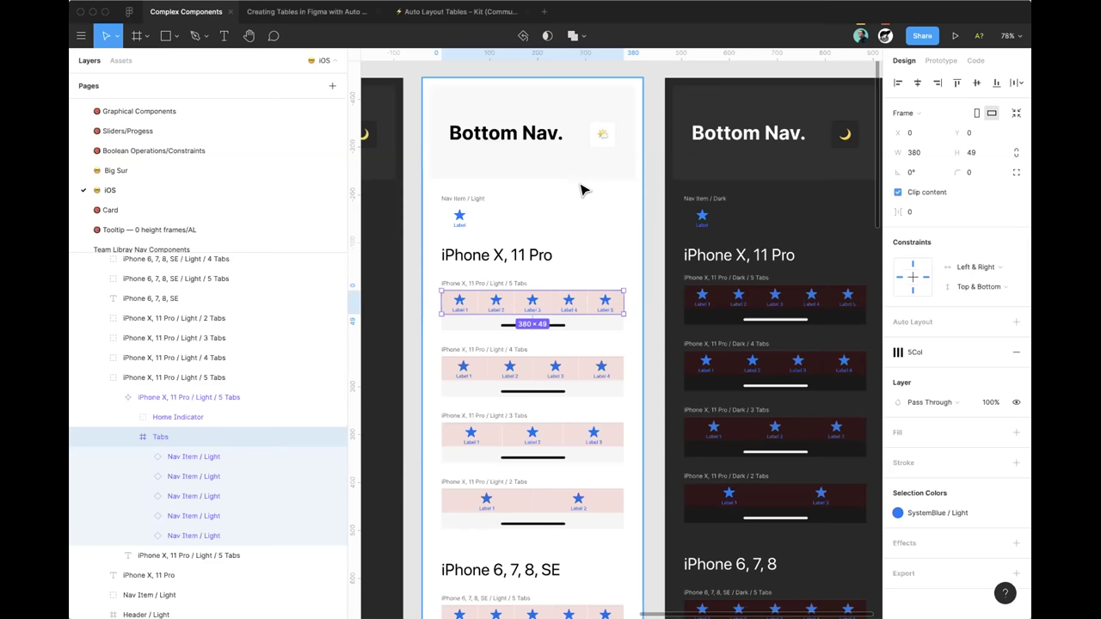
Step: Look over the Creating Tables in Figma and Auto Layout Tables – Kit community files, and return to Complex Components
{"action": "scroll", "coordinate": [622, 189], "scroll_direction": "up", "scroll_amount": 2}
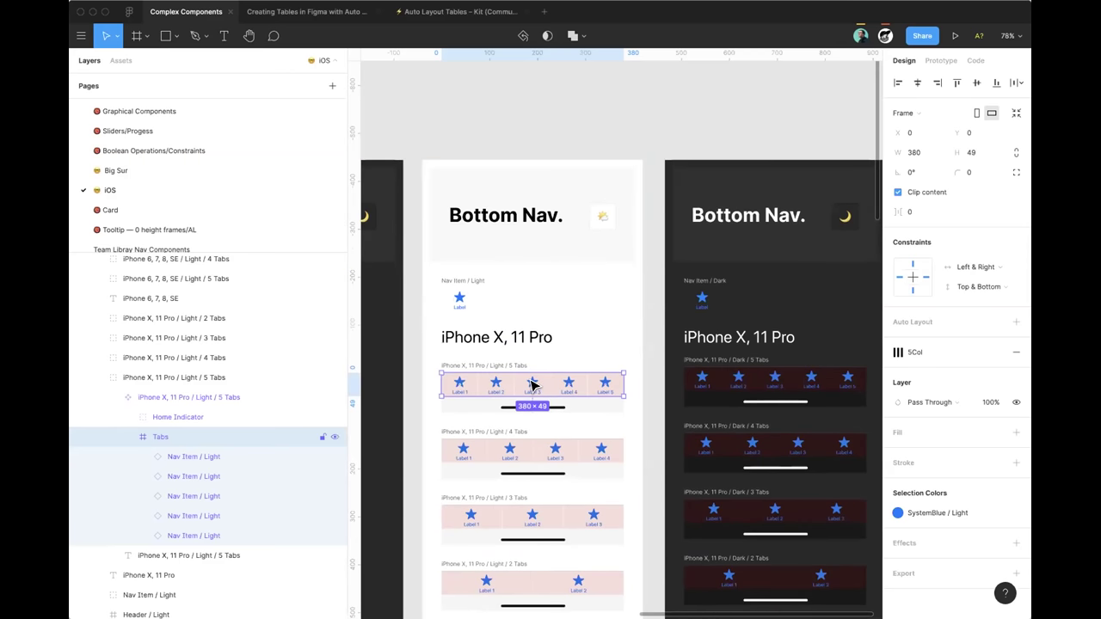
{"action": "left_click", "coordinate": [307, 11]}
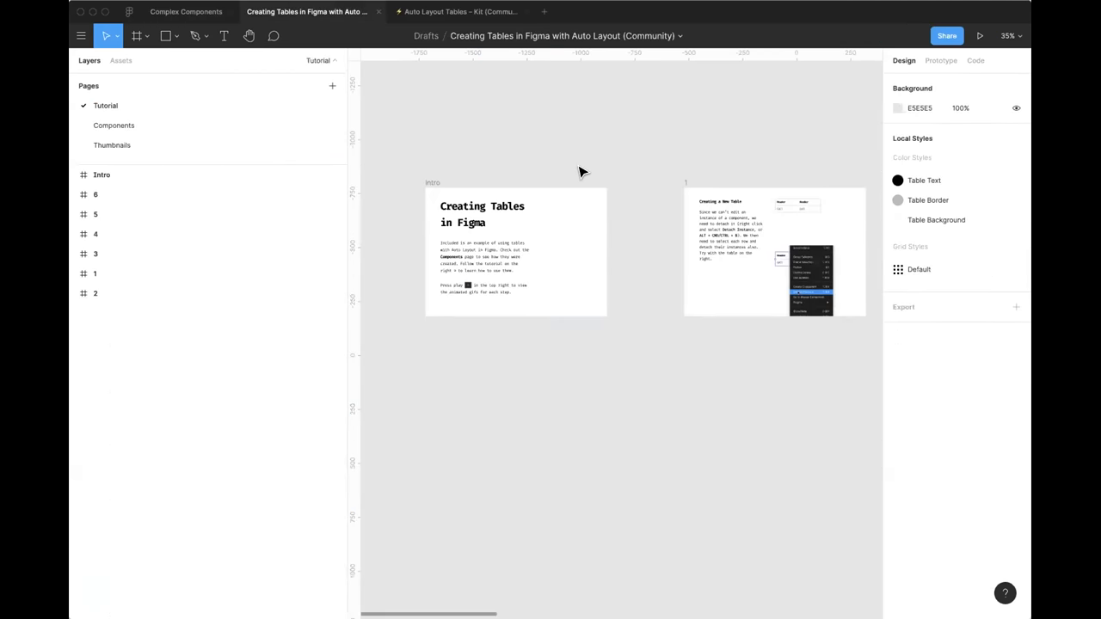
{"action": "key", "text": "ctrl+Tab"}
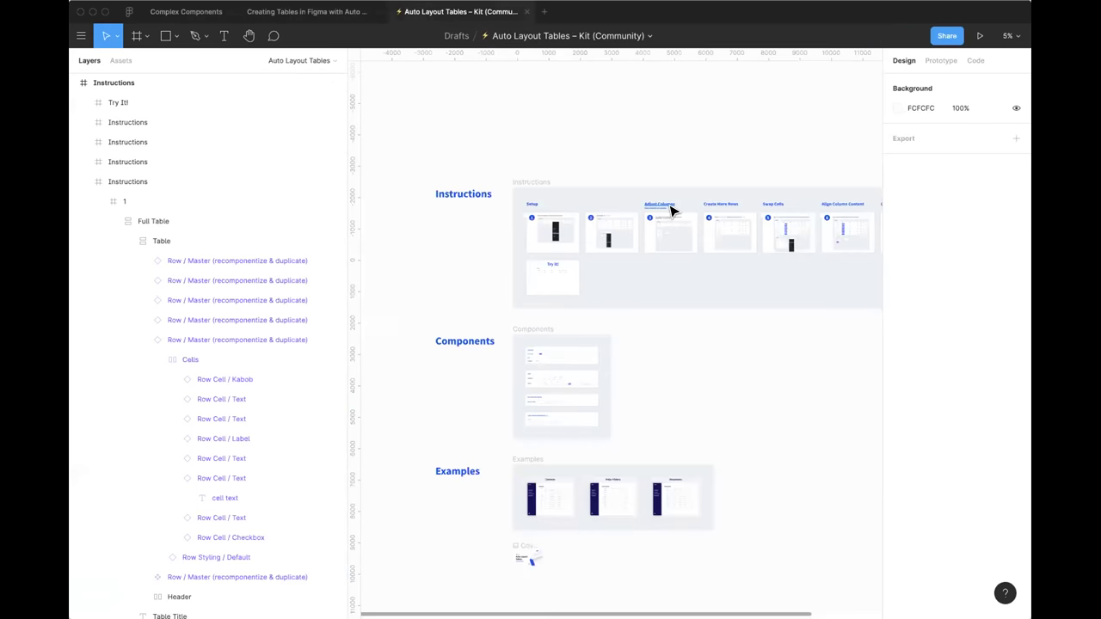
{"action": "left_click", "coordinate": [671, 210]}
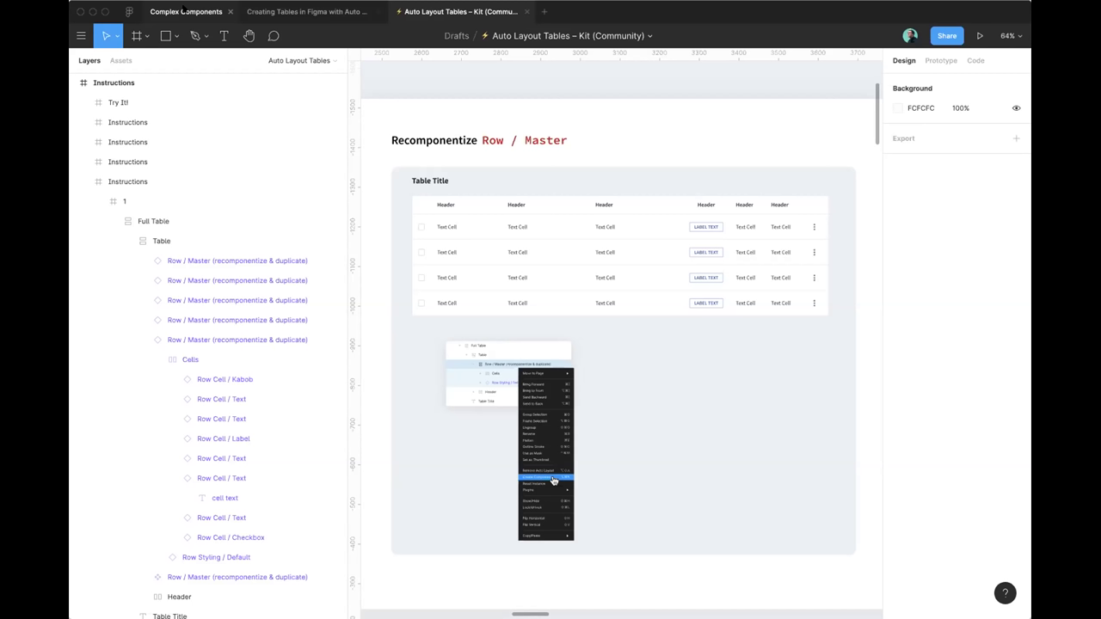
{"action": "left_click", "coordinate": [183, 11]}
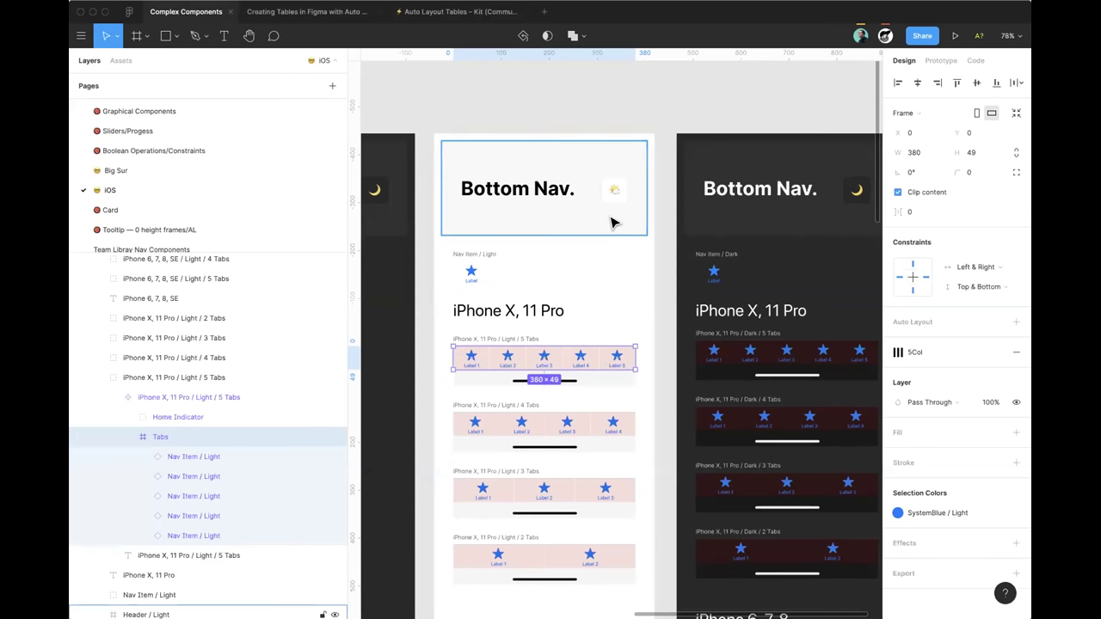
{"action": "scroll", "coordinate": [669, 163], "scroll_direction": "down", "scroll_amount": 2}
{"action": "left_click", "coordinate": [671, 163]}
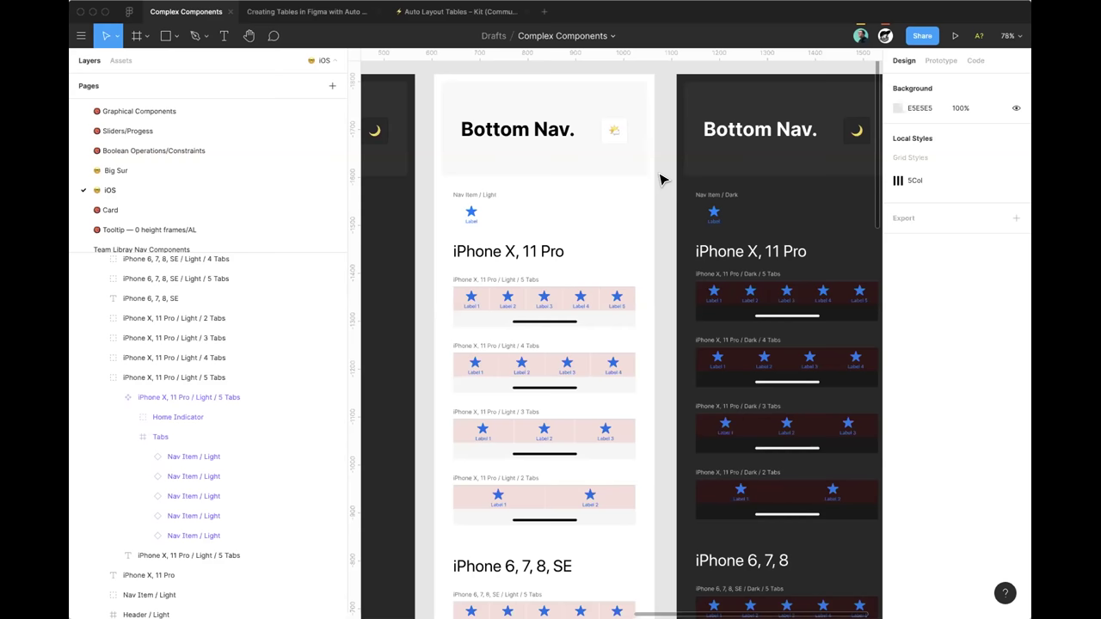
Step: Draw a rectangle about 274 × 141 px above the Bottom Nav. frames and duplicate it beside the original with a gap of about 35 px
{"action": "scroll", "coordinate": [612, 152], "scroll_direction": "up", "scroll_amount": 5}
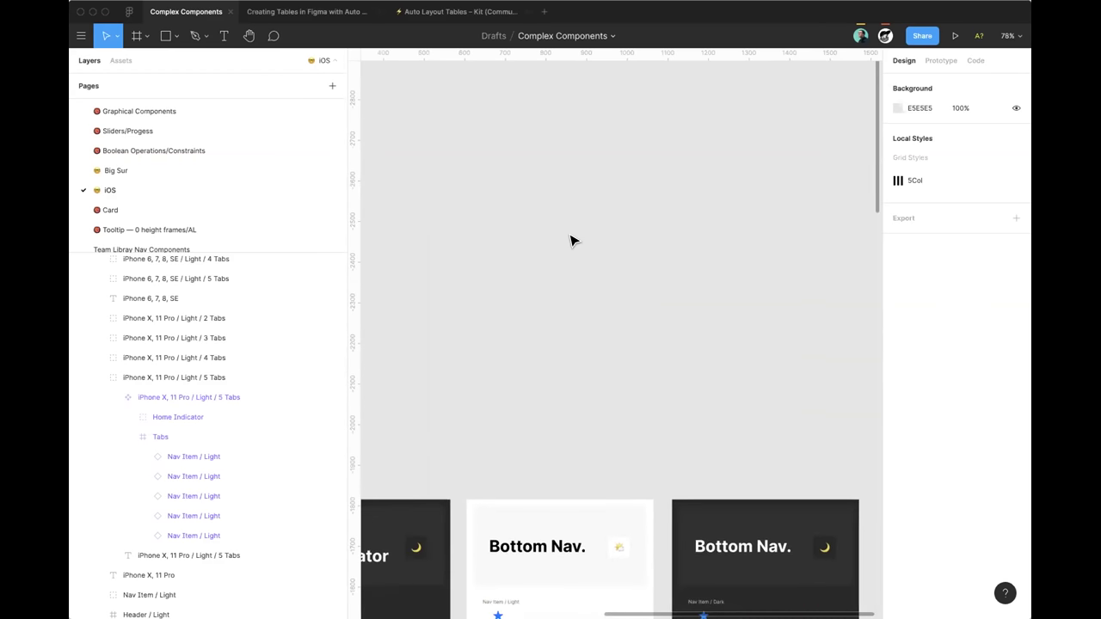
{"action": "scroll", "coordinate": [562, 228], "scroll_direction": "up", "scroll_amount": 1}
{"action": "key", "text": "r"}
{"action": "mouse_move", "coordinate": [499, 230]}
{"action": "left_mouse_down"}
{"action": "mouse_move", "coordinate": [582, 285]}
{"action": "mouse_move", "coordinate": [625, 294]}
{"action": "left_mouse_up"}
{"action": "left_click_drag", "start_coordinate": [565, 266], "coordinate": [730, 269], "text": "alt"}
{"action": "scroll", "coordinate": [757, 307], "scroll_direction": "right", "scroll_amount": 1}
Step: Group the two grey rectangles and convert the group into a frame
{"action": "left_click", "coordinate": [531, 258]}
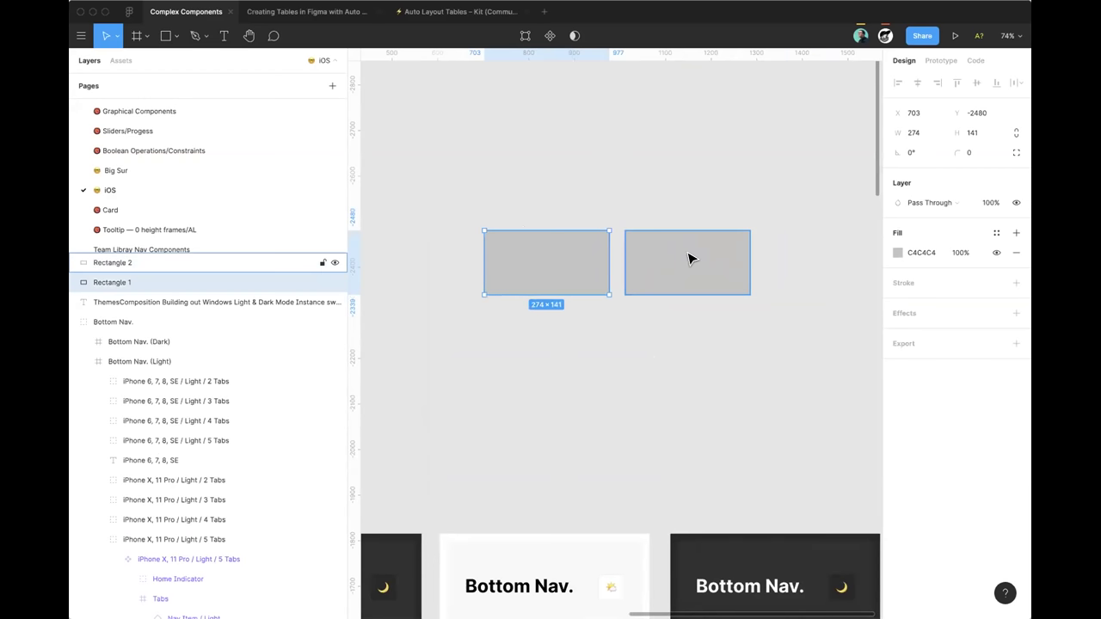
{"action": "left_click", "coordinate": [658, 261], "text": "shift"}
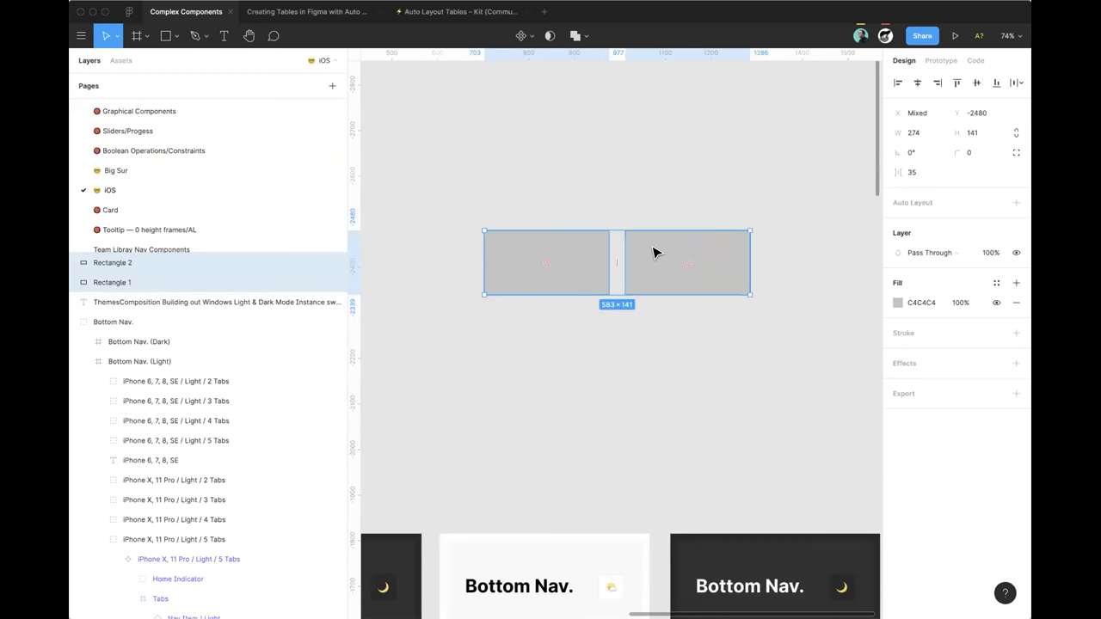
{"action": "key", "text": "super+g"}
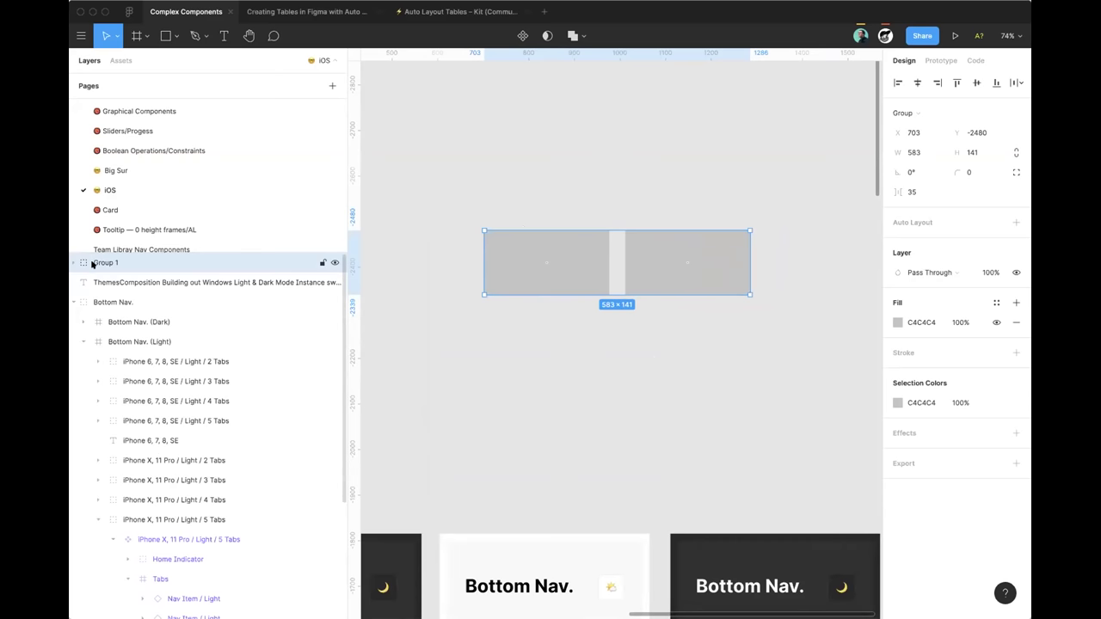
{"action": "left_click", "coordinate": [909, 114]}
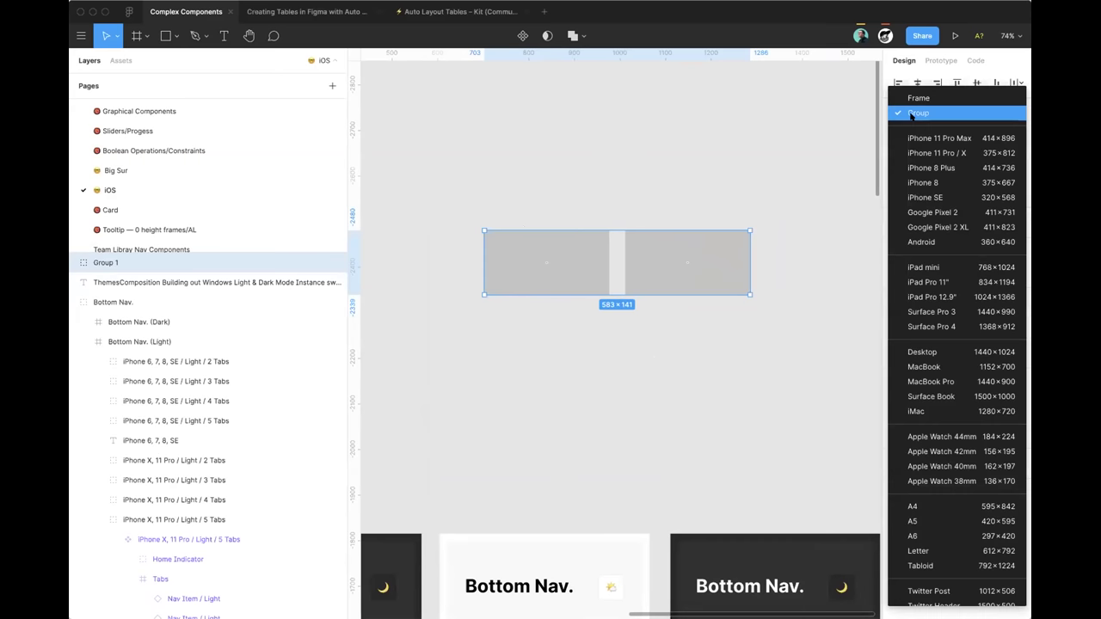
{"action": "left_click", "coordinate": [922, 97]}
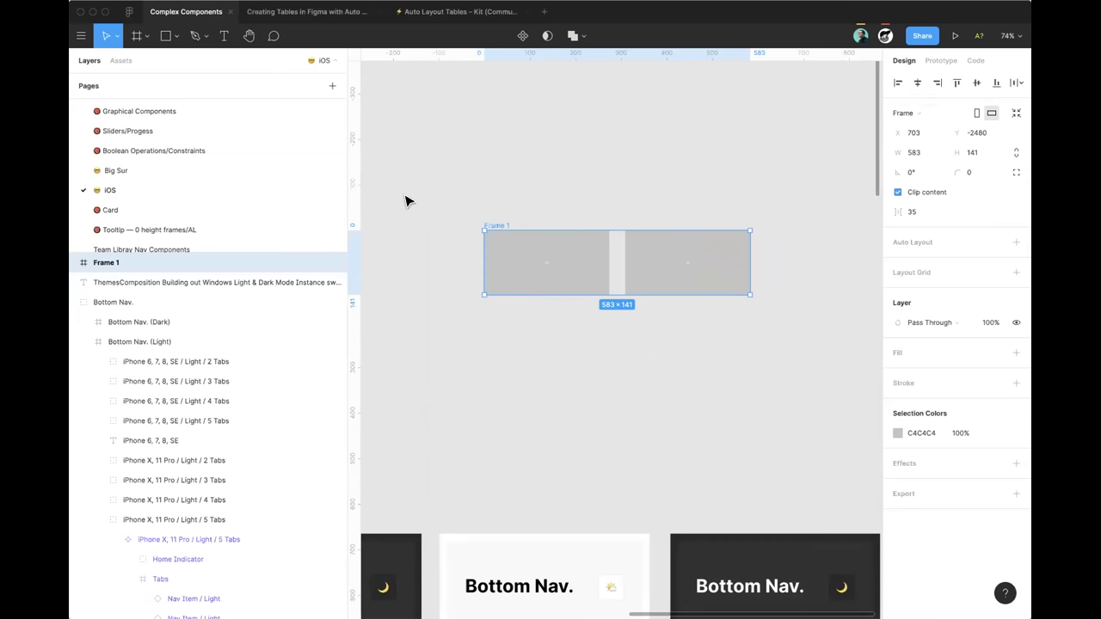
Step: Add horizontal auto layout and a white FFFFFF fill to the frame holding the two rectangles
{"action": "left_click", "coordinate": [73, 263]}
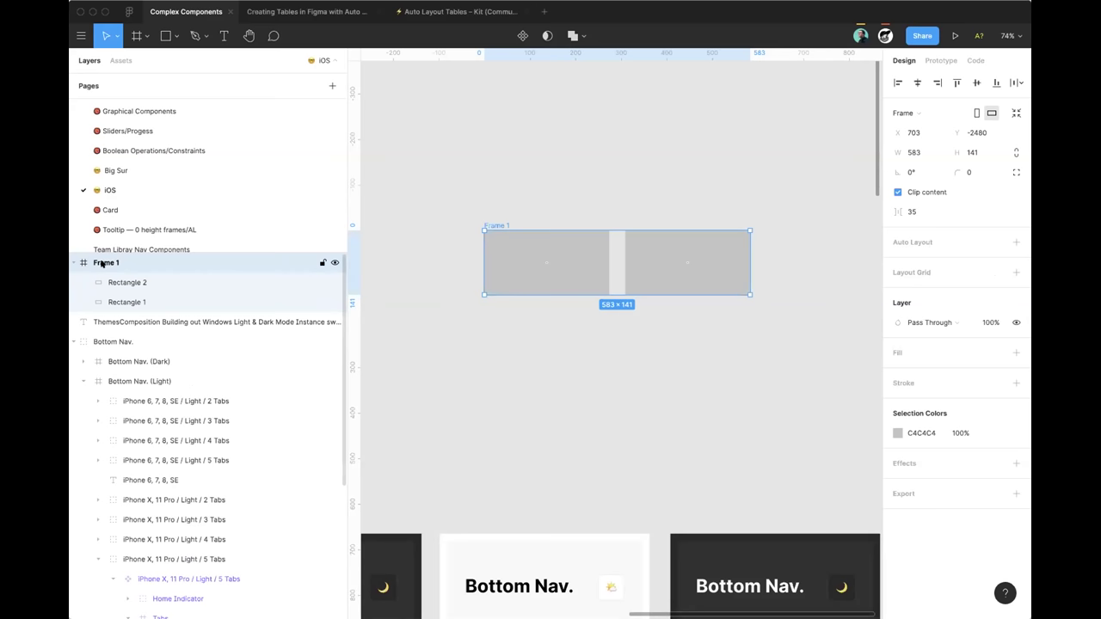
{"action": "left_click", "coordinate": [1016, 242]}
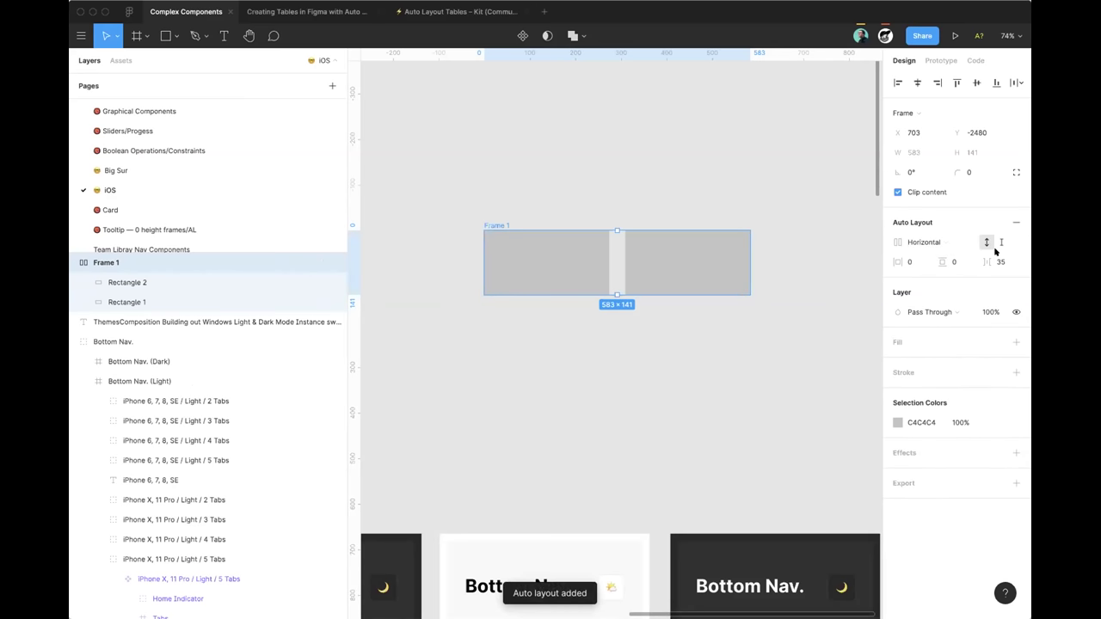
{"action": "left_click", "coordinate": [1016, 342]}
Step: Set the horizontal and vertical padding of the two-rectangle auto layout frame to 24, then delete the frame
{"action": "left_click_drag", "start_coordinate": [898, 262], "coordinate": [923, 258]}
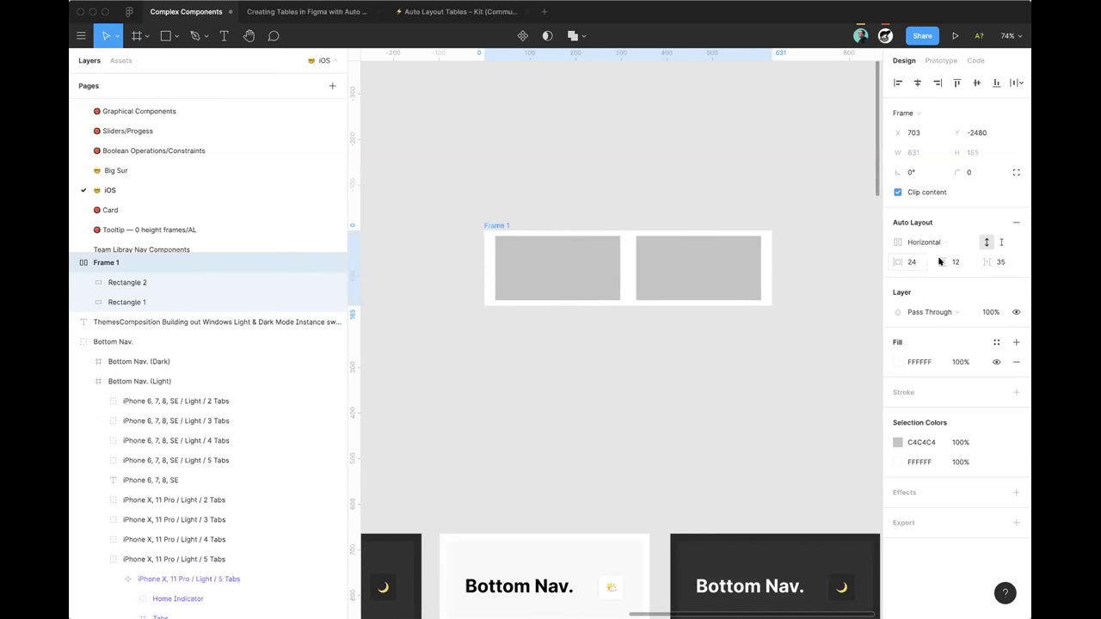
{"action": "left_click", "coordinate": [952, 262]}
{"action": "type", "text": "24"}
{"action": "key", "text": "Return"}
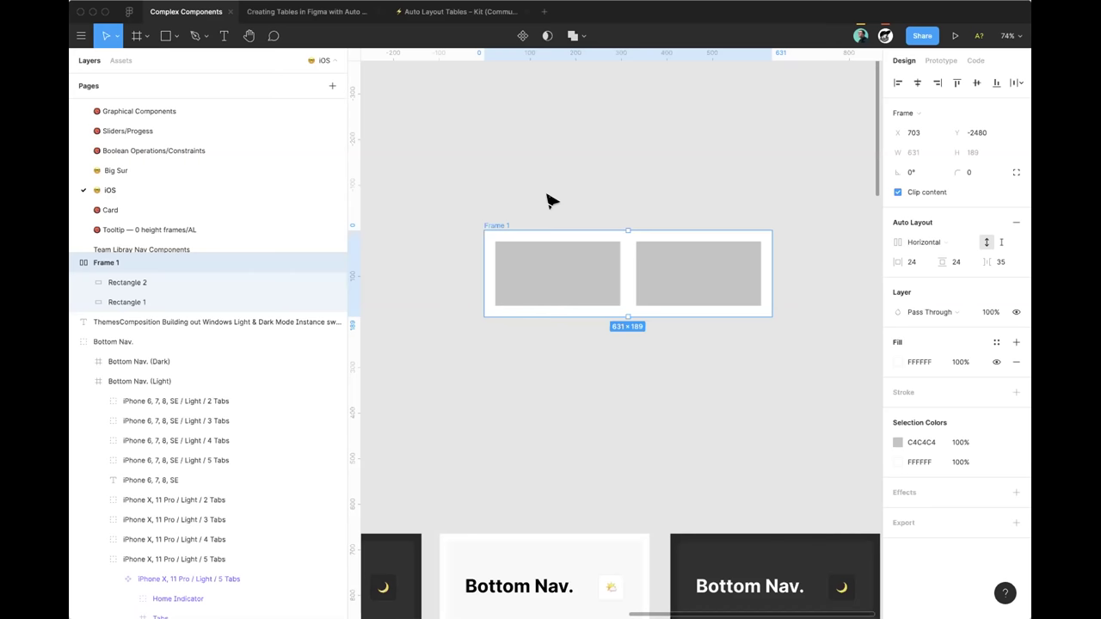
{"action": "scroll", "coordinate": [491, 209], "scroll_direction": "down", "scroll_amount": 3}
{"action": "key", "text": "Delete"}
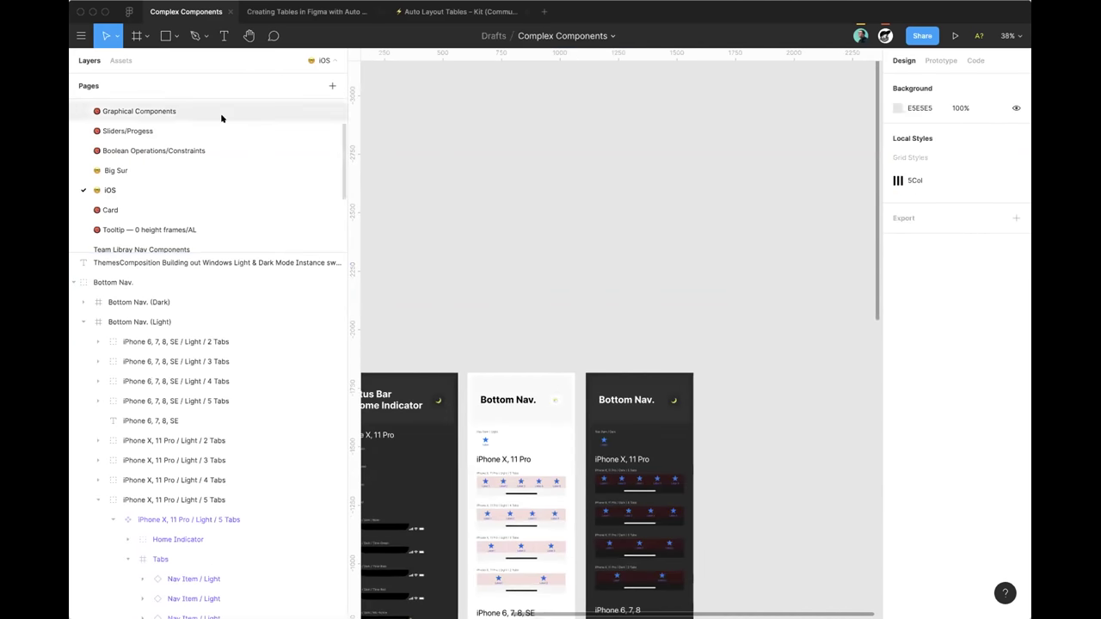
Step: Open the Graphical Components page with the Book component and its cover instances
{"action": "scroll", "coordinate": [176, 138], "scroll_direction": "up", "scroll_amount": 3}
{"action": "left_click", "coordinate": [173, 145]}
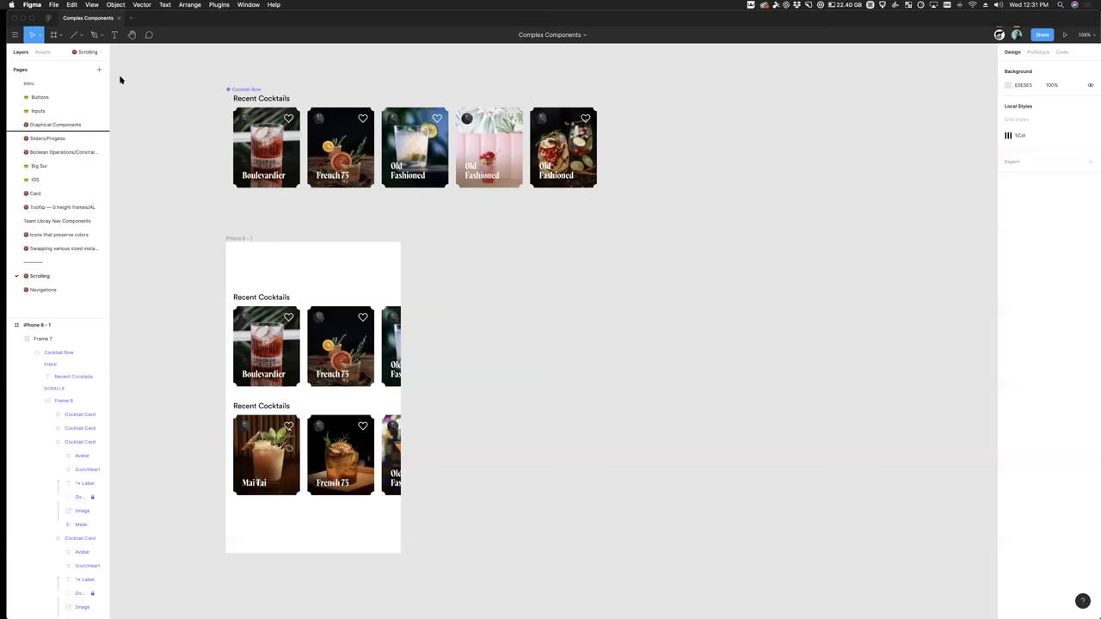
{"action": "left_click", "coordinate": [79, 125]}
{"action": "scroll", "coordinate": [422, 423], "scroll_direction": "left", "scroll_amount": 3}
{"action": "scroll", "coordinate": [421, 423], "scroll_direction": "up", "scroll_amount": 1}
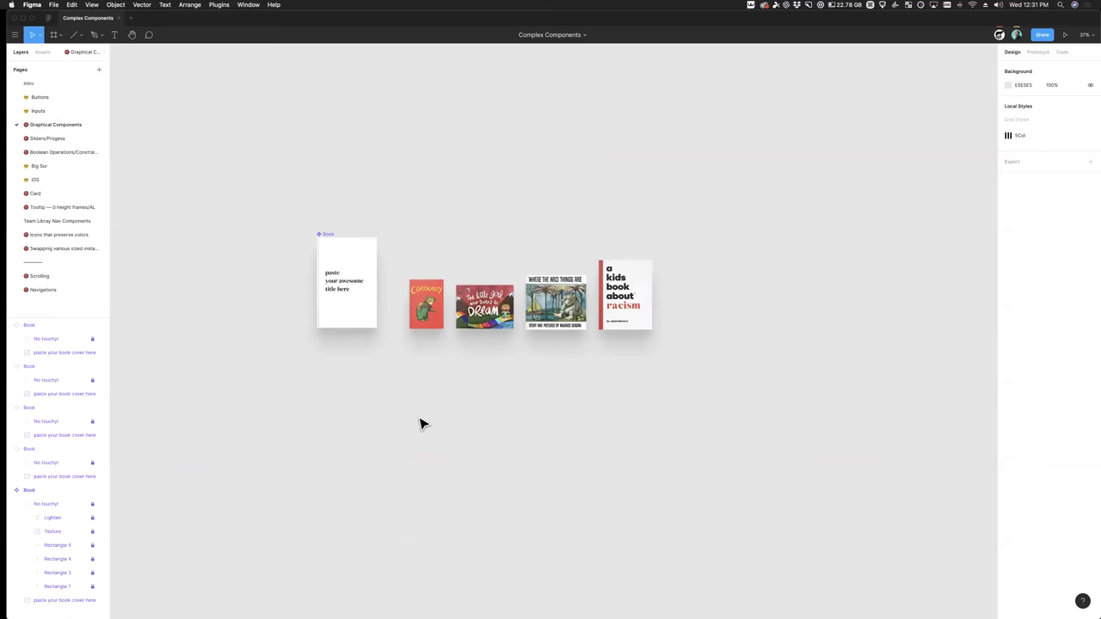
Step: Select the blank-cover Book main component and inspect its locked layers, fill and drop shadows
{"action": "scroll", "coordinate": [302, 322], "scroll_direction": "up", "scroll_amount": 5}
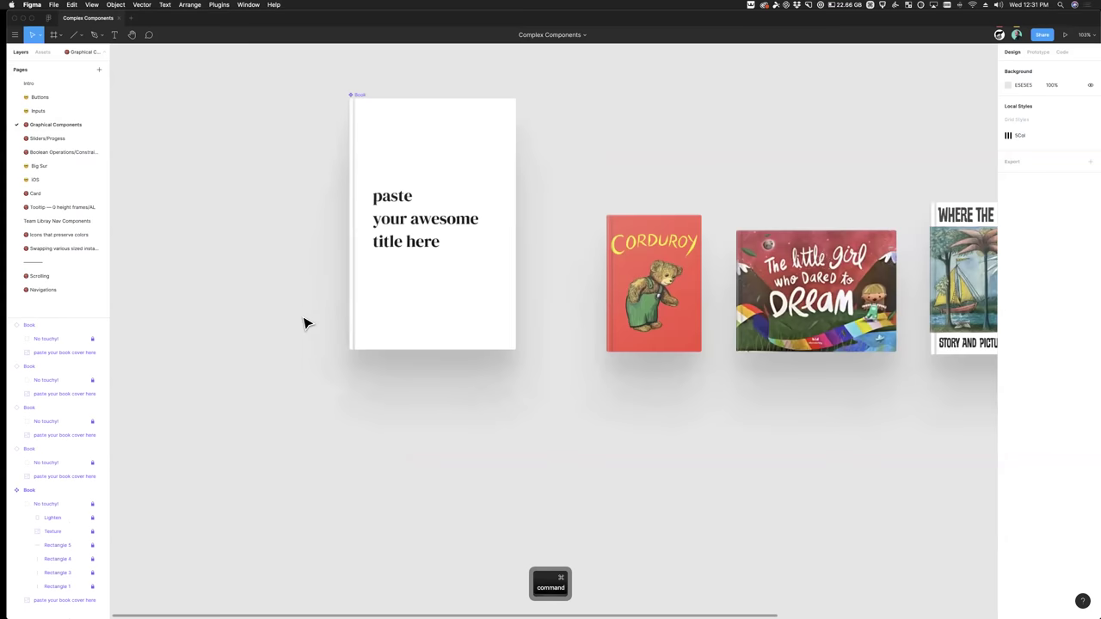
{"action": "scroll", "coordinate": [303, 322], "scroll_direction": "right", "scroll_amount": 3}
{"action": "scroll", "coordinate": [303, 322], "scroll_direction": "up", "scroll_amount": 1}
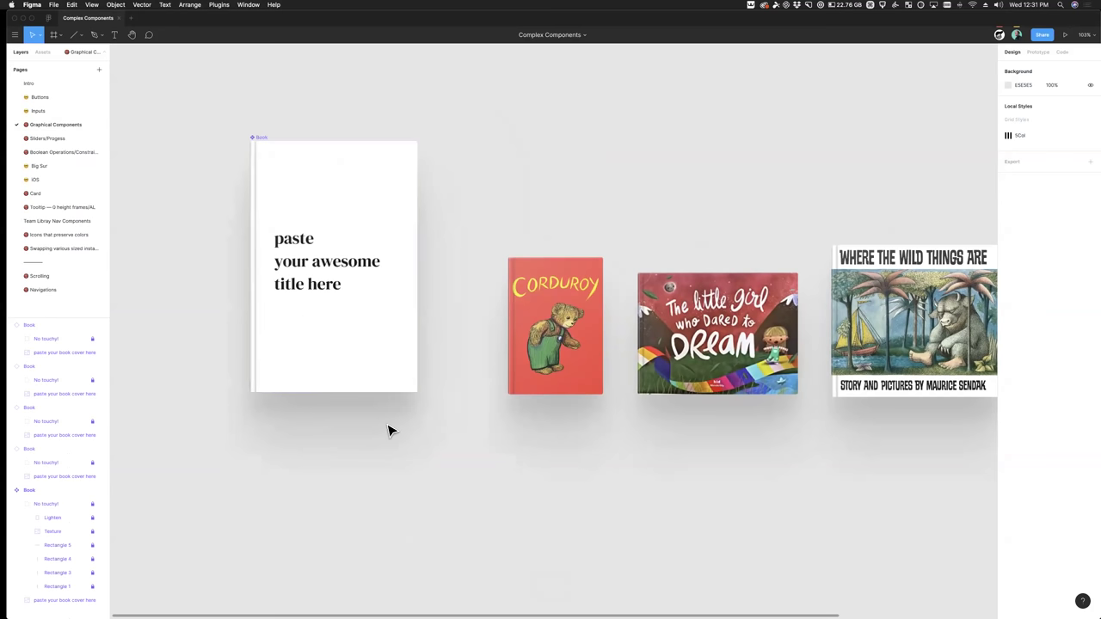
{"action": "left_click", "coordinate": [335, 355]}
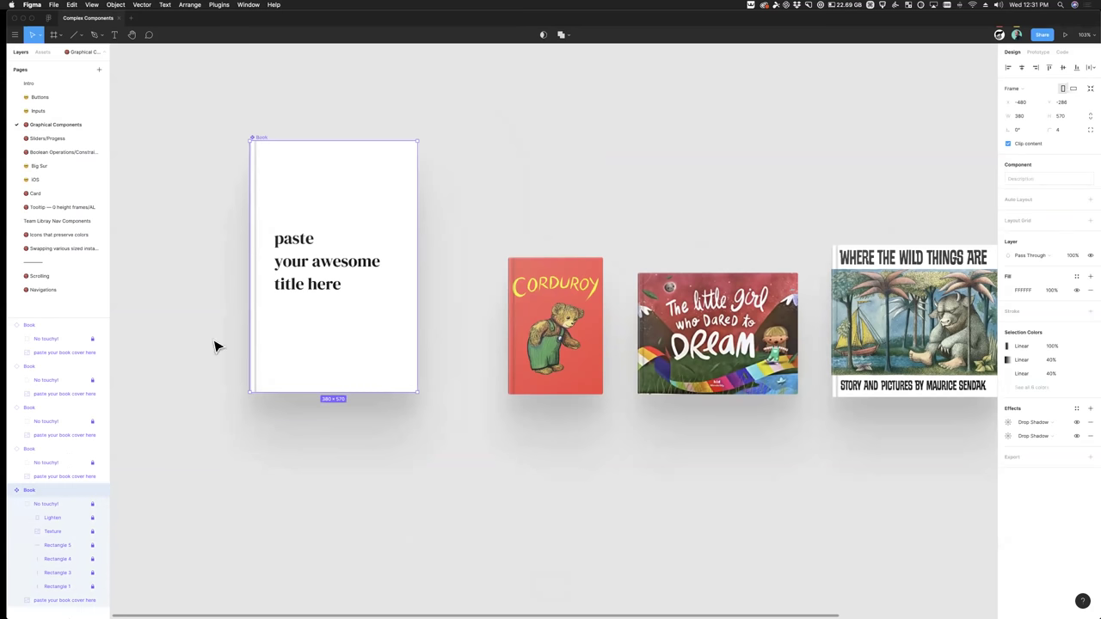
{"action": "scroll", "coordinate": [217, 340], "scroll_direction": "up", "scroll_amount": 3, "text": "super"}
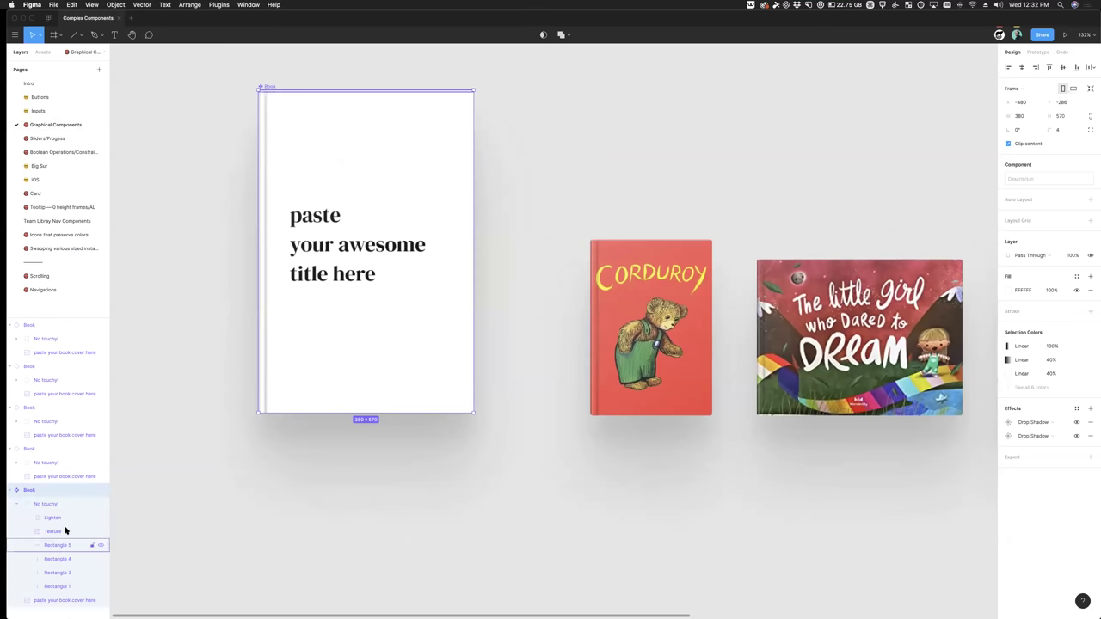
Step: Examine the Book component's Lighten layer and its Rectangle 5, 4 and 3 spine shading layers, including fills and constraints
{"action": "scroll", "coordinate": [269, 366], "scroll_direction": "up", "scroll_amount": 3}
{"action": "left_click", "coordinate": [263, 358], "text": "super"}
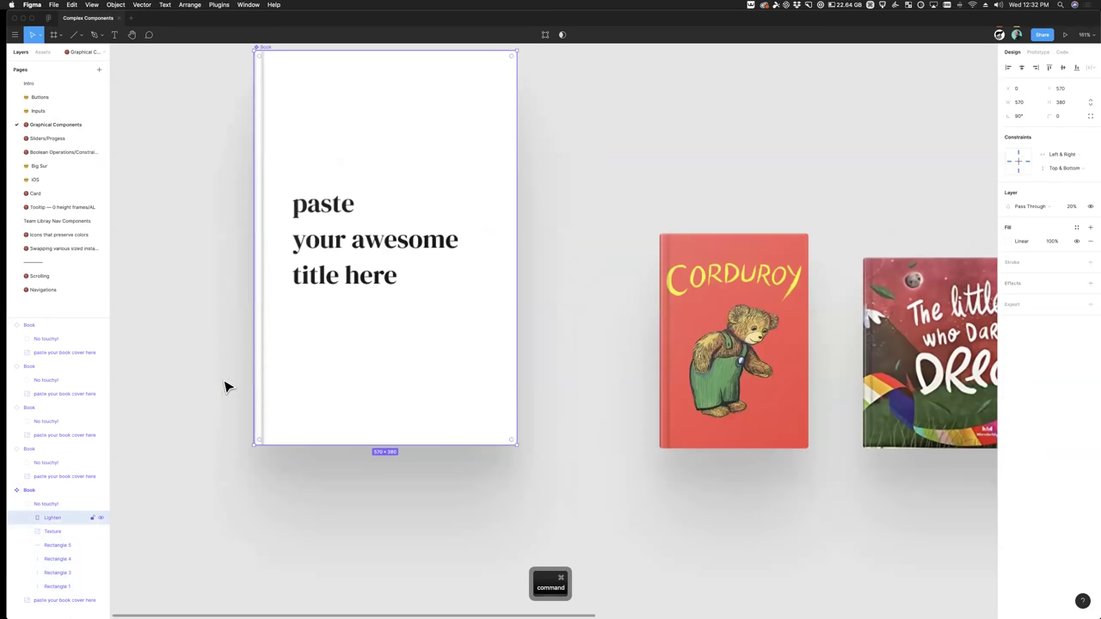
{"action": "left_click", "coordinate": [59, 545]}
{"action": "left_click", "coordinate": [59, 559]}
{"action": "left_click", "coordinate": [59, 573]}
{"action": "scroll", "coordinate": [248, 413], "scroll_direction": "up", "scroll_amount": 1}
{"action": "scroll", "coordinate": [248, 414], "scroll_direction": "up", "scroll_amount": 3}
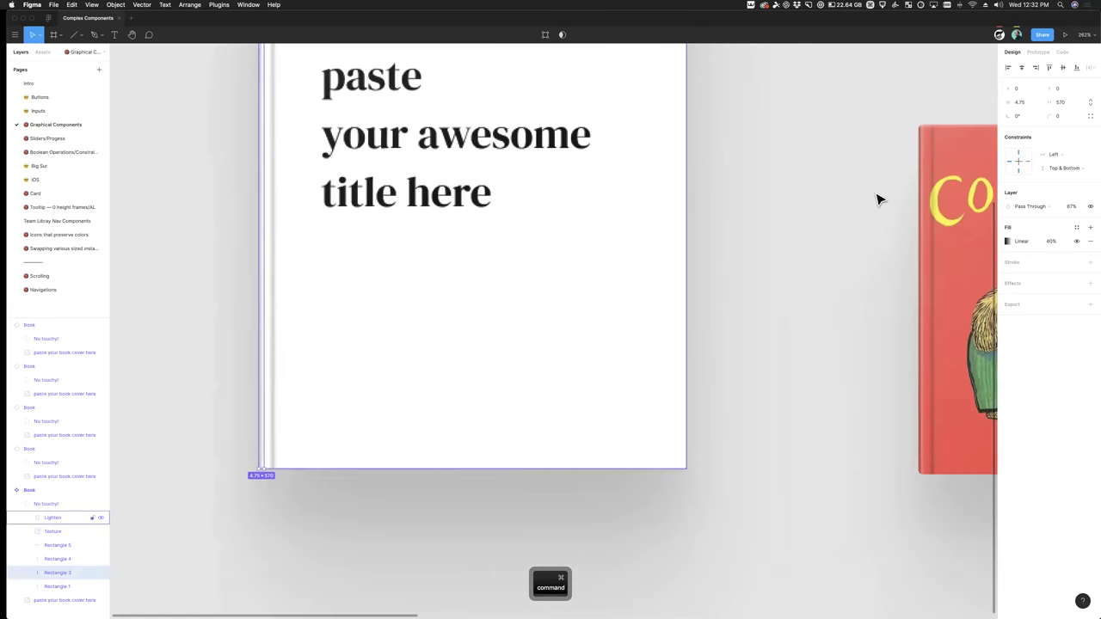
{"action": "scroll", "coordinate": [279, 384], "scroll_direction": "up", "scroll_amount": 3}
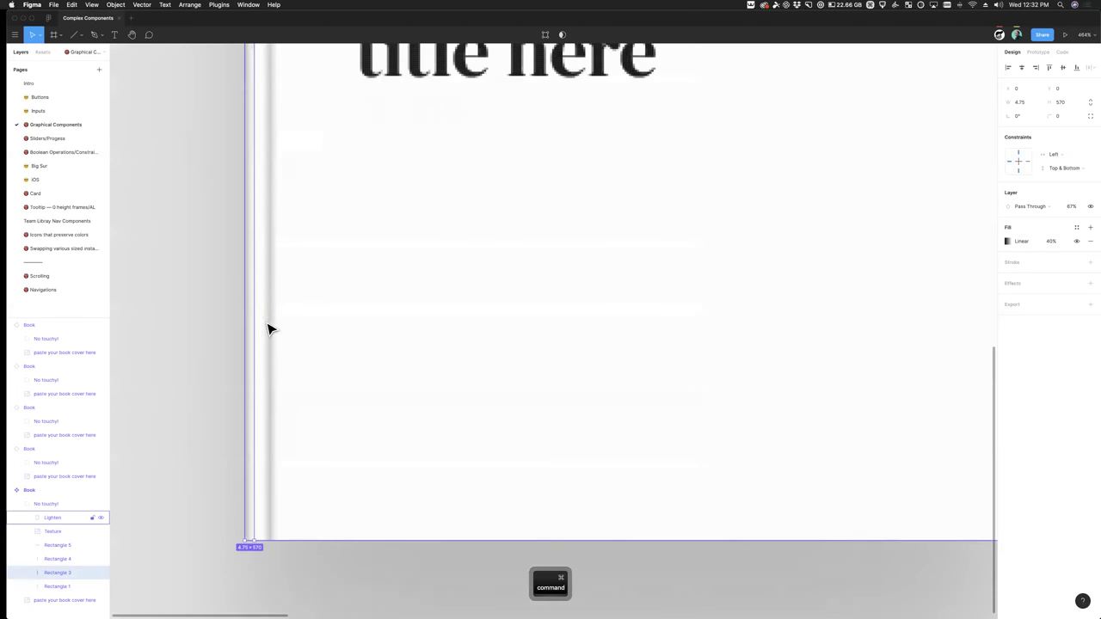
{"action": "scroll", "coordinate": [272, 341], "scroll_direction": "down", "scroll_amount": 5}
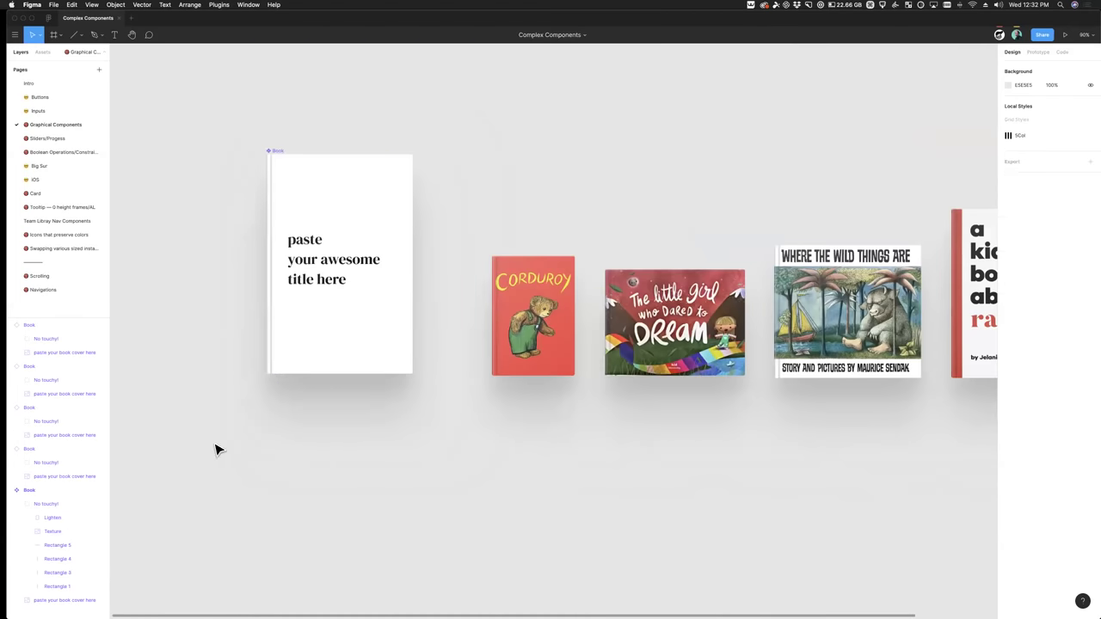
Step: Compare the main Book's Lighten layer with the Rectangle 1 spine shadow, checking their constraints and how the crease looks up close
{"action": "scroll", "coordinate": [234, 309], "scroll_direction": "up", "scroll_amount": 2}
{"action": "left_click", "coordinate": [349, 345]}
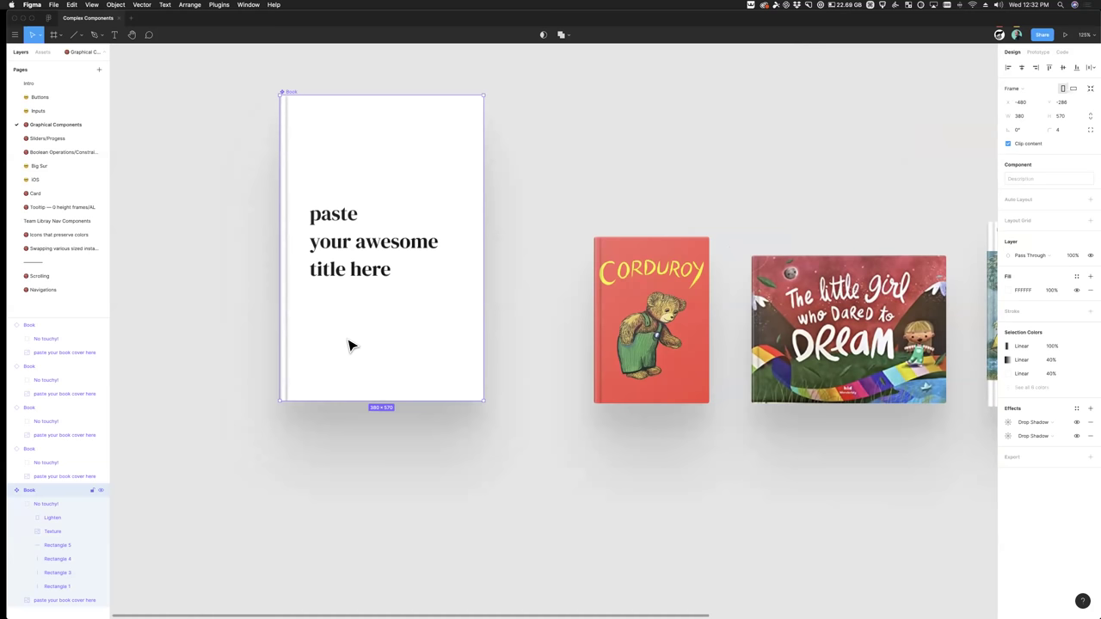
{"action": "left_click", "coordinate": [290, 337], "text": "super"}
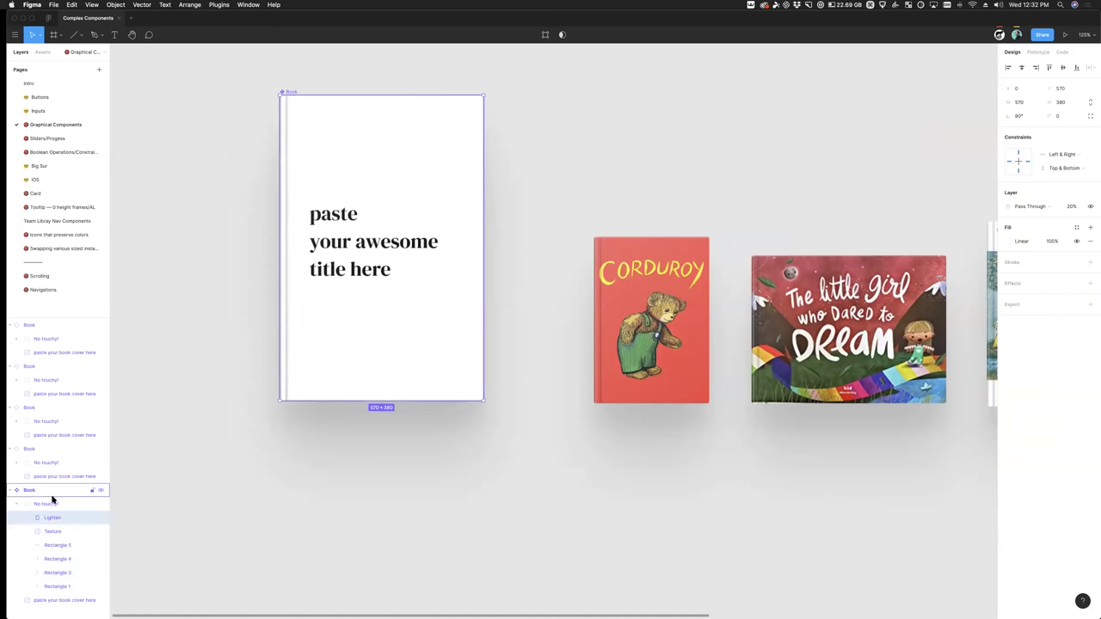
{"action": "left_click", "coordinate": [74, 518]}
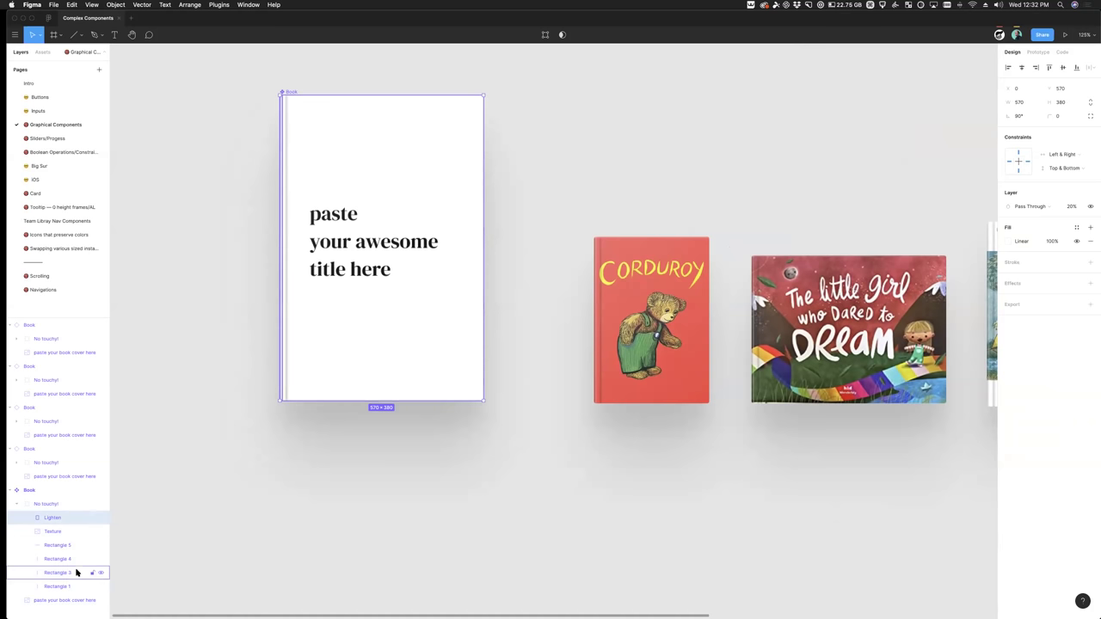
{"action": "scroll", "coordinate": [318, 353], "scroll_direction": "up", "scroll_amount": 5}
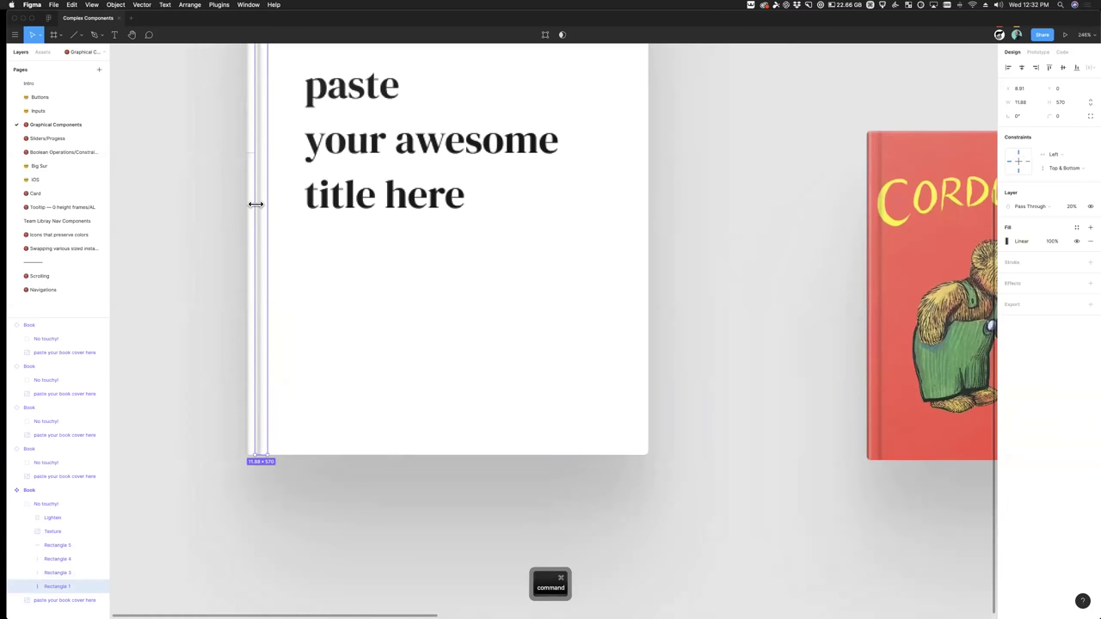
{"action": "scroll", "coordinate": [257, 204], "scroll_direction": "up", "scroll_amount": 5}
{"action": "scroll", "coordinate": [278, 233], "scroll_direction": "down", "scroll_amount": 3}
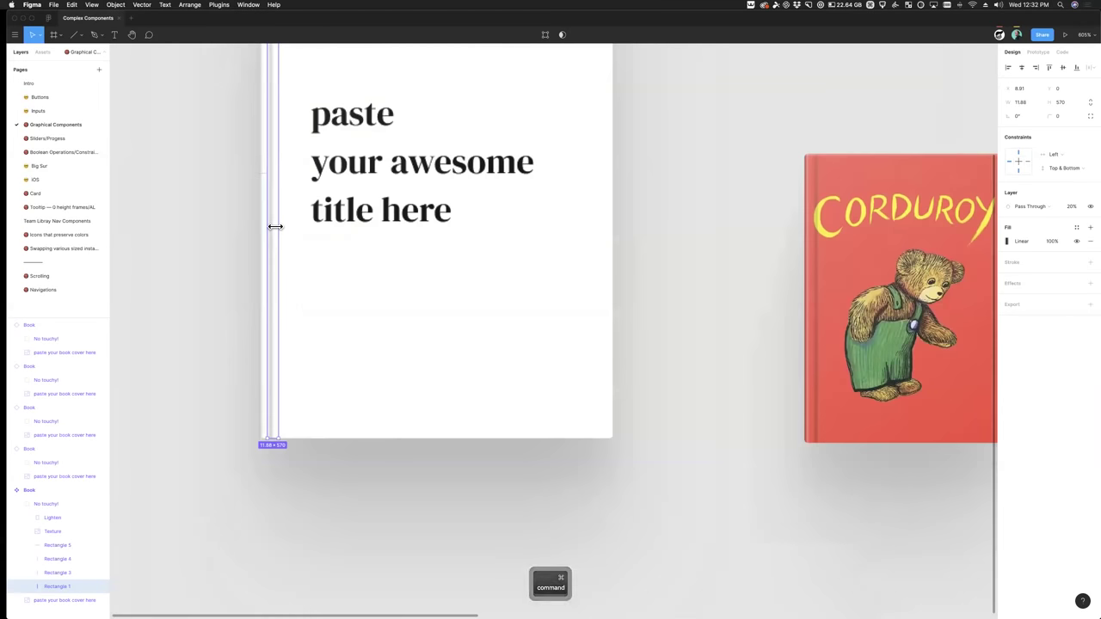
{"action": "scroll", "coordinate": [287, 233], "scroll_direction": "right", "scroll_amount": 2}
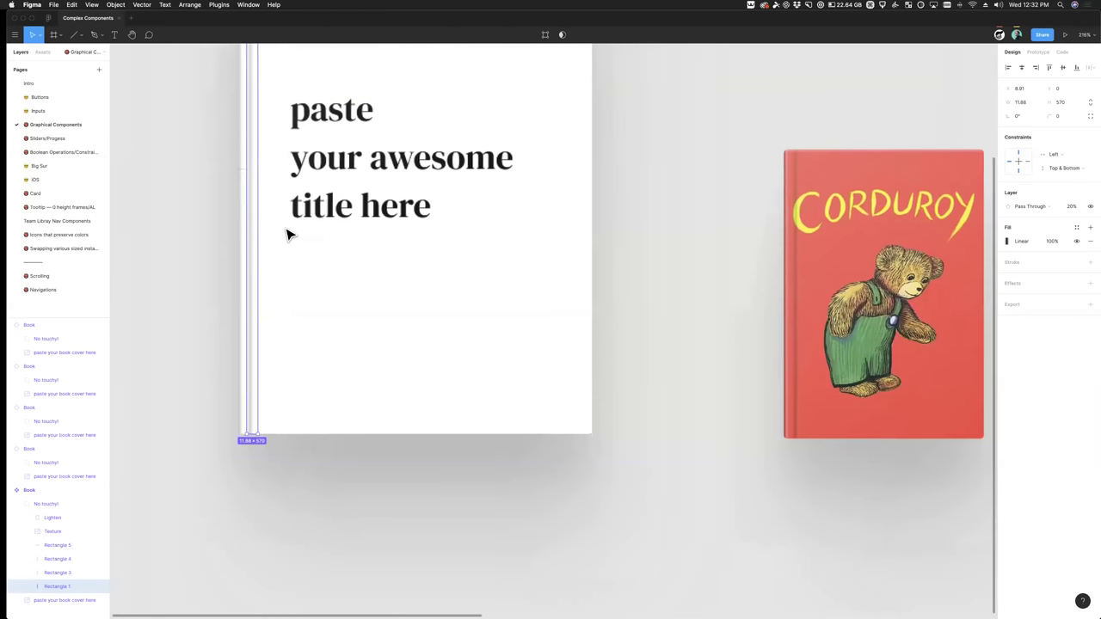
{"action": "scroll", "coordinate": [247, 228], "scroll_direction": "up", "scroll_amount": 4}
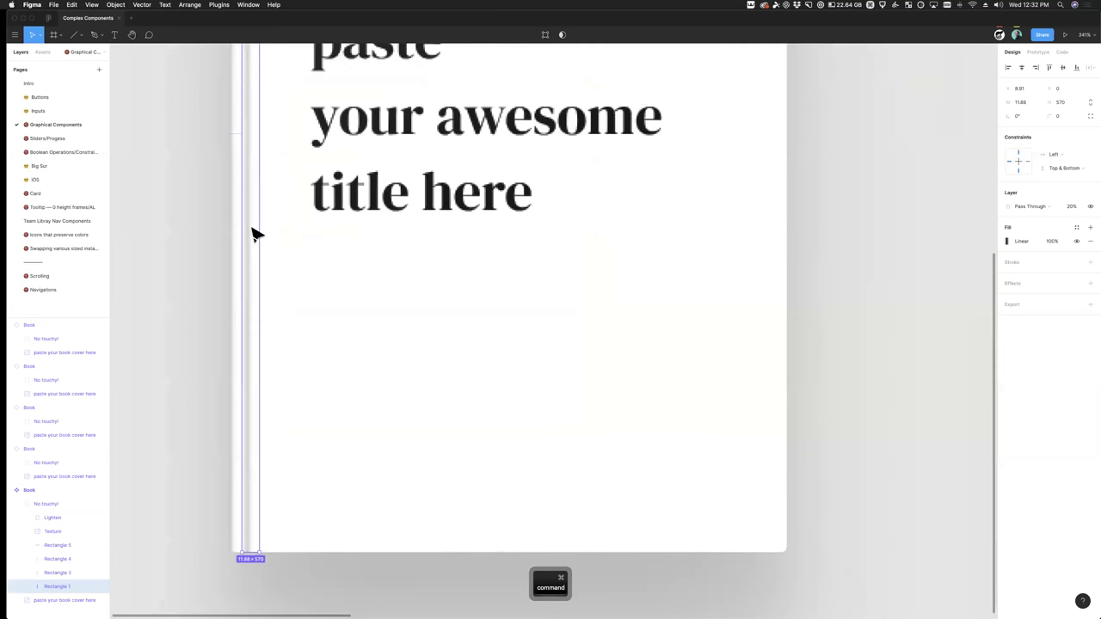
{"action": "scroll", "coordinate": [255, 234], "scroll_direction": "down", "scroll_amount": 4}
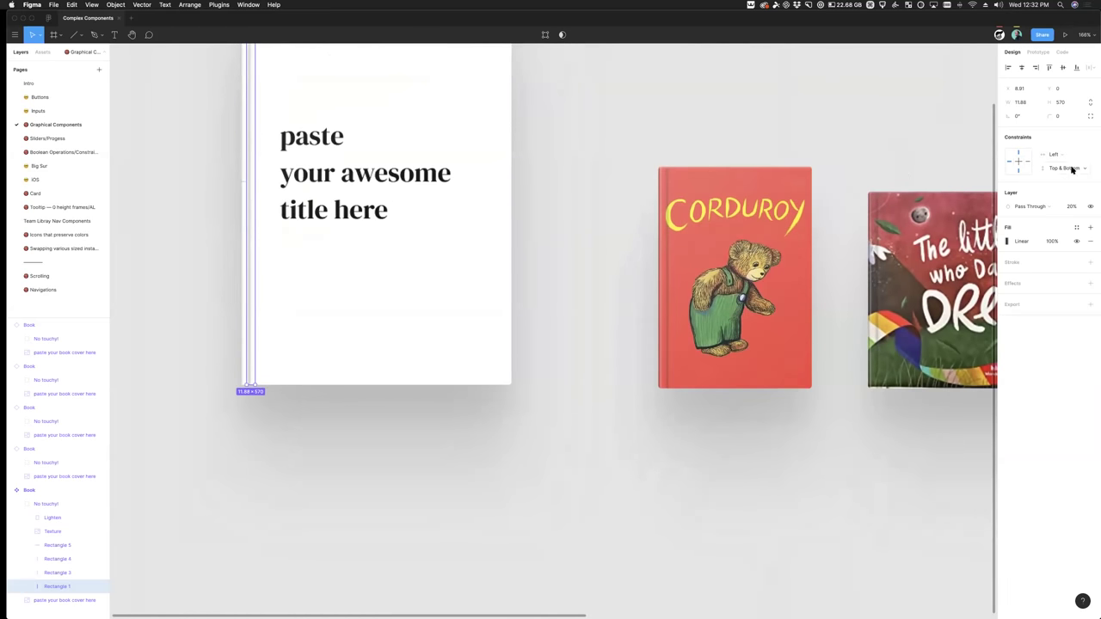
{"action": "left_click", "coordinate": [645, 464]}
{"action": "scroll", "coordinate": [508, 430], "scroll_direction": "down", "scroll_amount": 3}
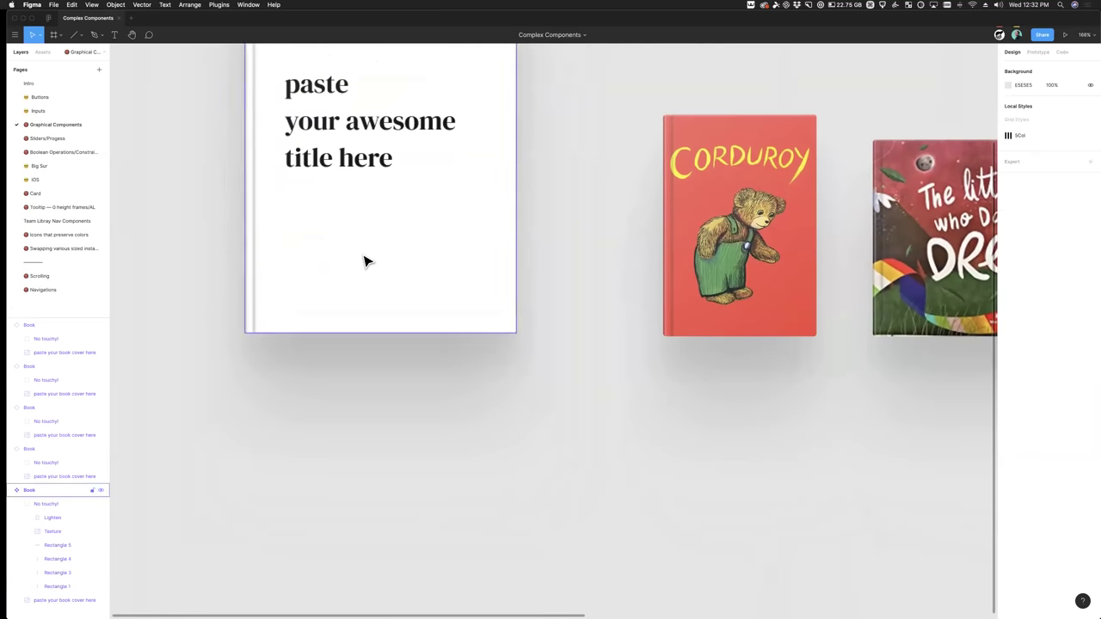
Step: Duplicate the main Book component as an instance directly below it
{"action": "left_click", "coordinate": [364, 261]}
{"action": "scroll", "coordinate": [369, 258], "scroll_direction": "down", "scroll_amount": 5}
{"action": "key", "text": "alt"}
{"action": "left_click_drag", "start_coordinate": [369, 191], "coordinate": [376, 356]}
{"action": "scroll", "coordinate": [374, 358], "scroll_direction": "up", "scroll_amount": 5}
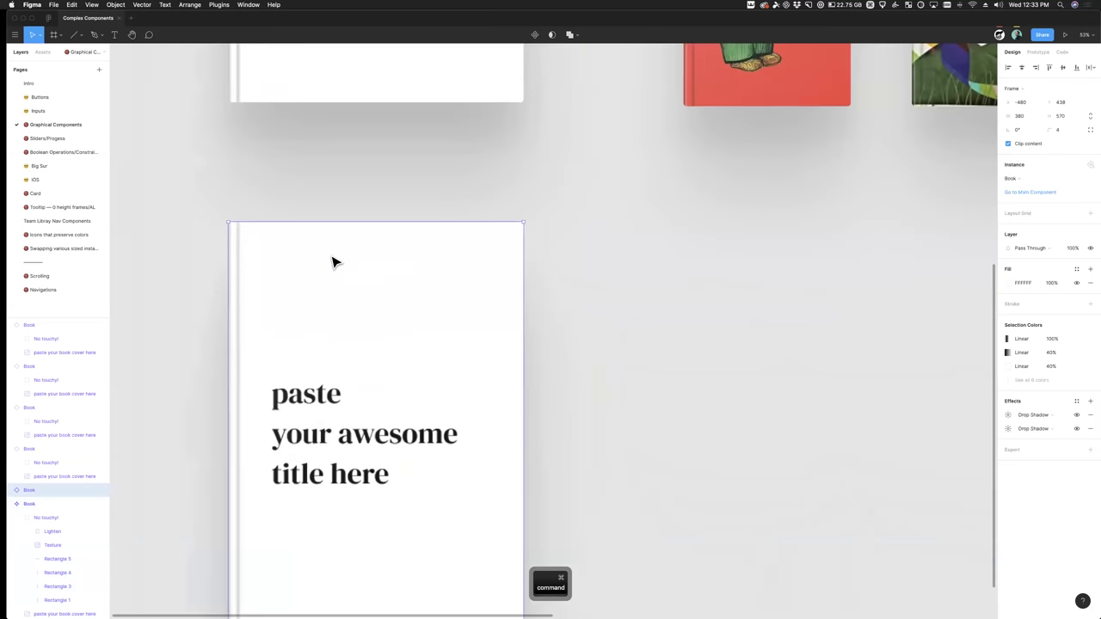
Step: Resize the new Book instance to 456 × 484 to test how its spine and cover respond
{"action": "left_click_drag", "start_coordinate": [332, 222], "coordinate": [332, 334]}
{"action": "scroll", "coordinate": [337, 323], "scroll_direction": "down", "scroll_amount": 3}
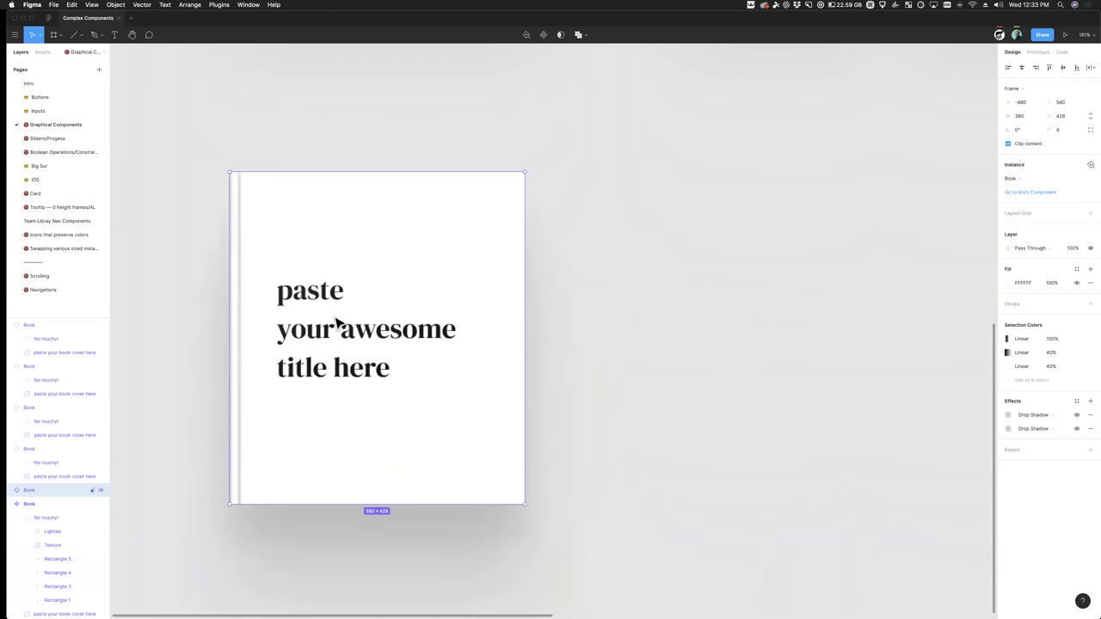
{"action": "scroll", "coordinate": [337, 322], "scroll_direction": "down", "scroll_amount": 2}
{"action": "left_click_drag", "start_coordinate": [319, 444], "coordinate": [285, 489]}
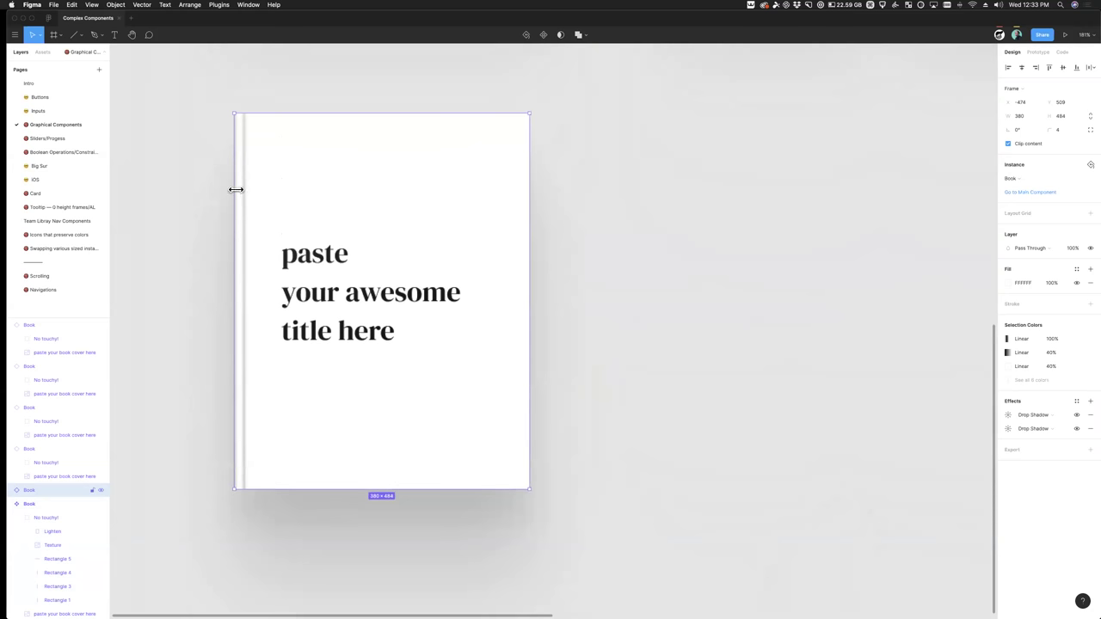
{"action": "left_click_drag", "start_coordinate": [529, 220], "coordinate": [588, 230]}
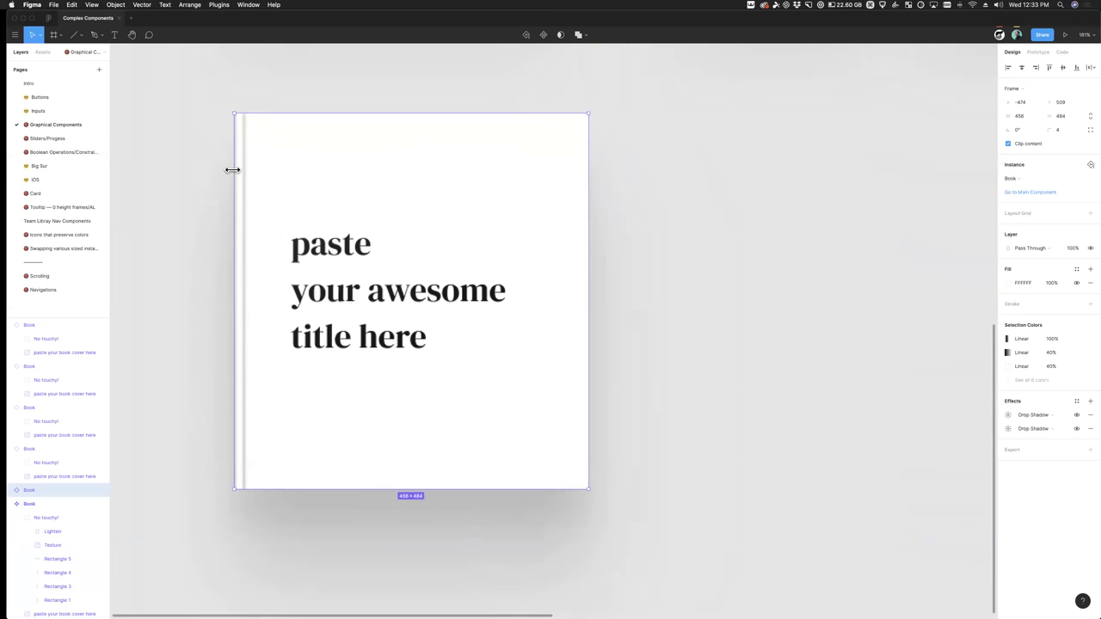
Step: Check the resized instance's spine shading up close and cut the instance from the canvas
{"action": "scroll", "coordinate": [233, 169], "scroll_direction": "up", "scroll_amount": 10}
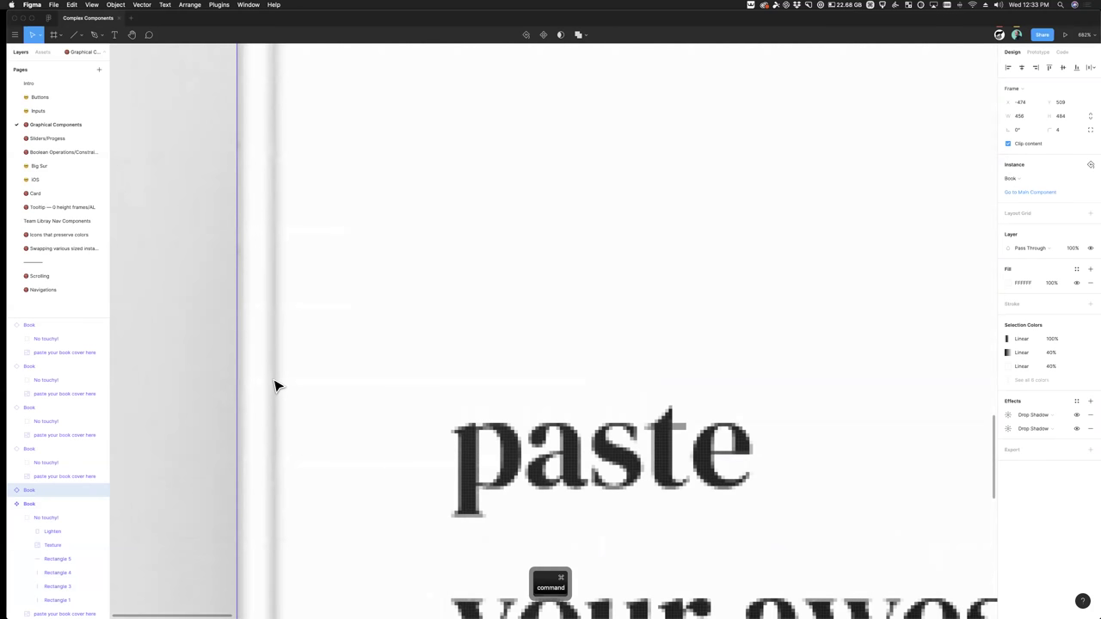
{"action": "scroll", "coordinate": [275, 383], "scroll_direction": "down", "scroll_amount": 6}
{"action": "scroll", "coordinate": [278, 382], "scroll_direction": "down", "scroll_amount": 6}
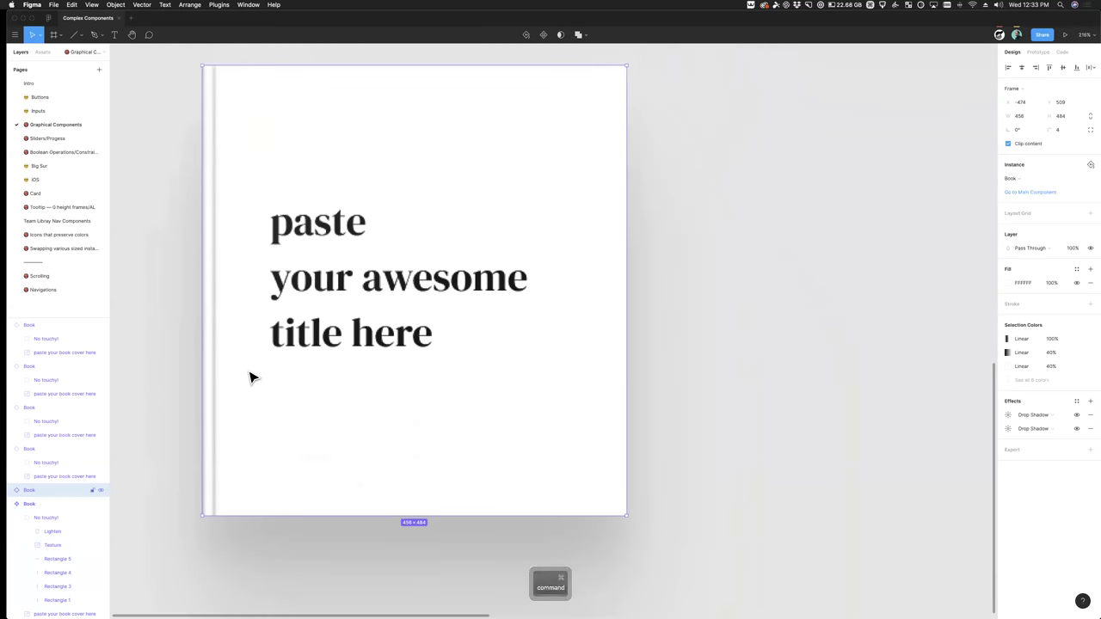
{"action": "key", "text": "cmd+x"}
{"action": "scroll", "coordinate": [359, 335], "scroll_direction": "up", "scroll_amount": 3}
{"action": "scroll", "coordinate": [359, 336], "scroll_direction": "right", "scroll_amount": 5}
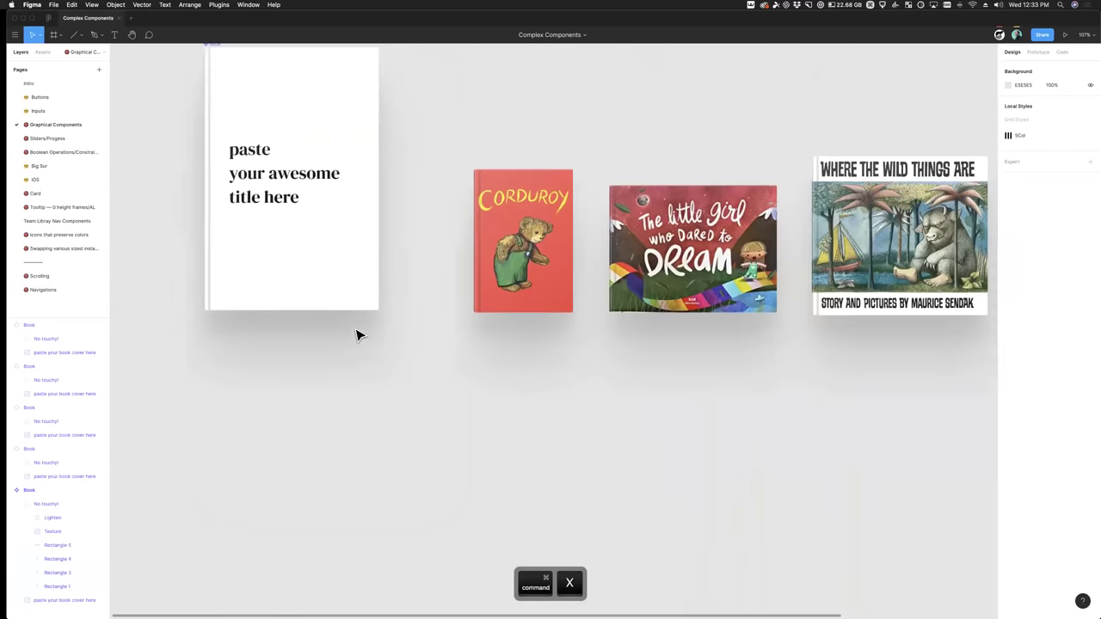
Step: Lock the No touchy! group and all its layers in the main Book component, and collapse the group
{"action": "left_click", "coordinate": [244, 241]}
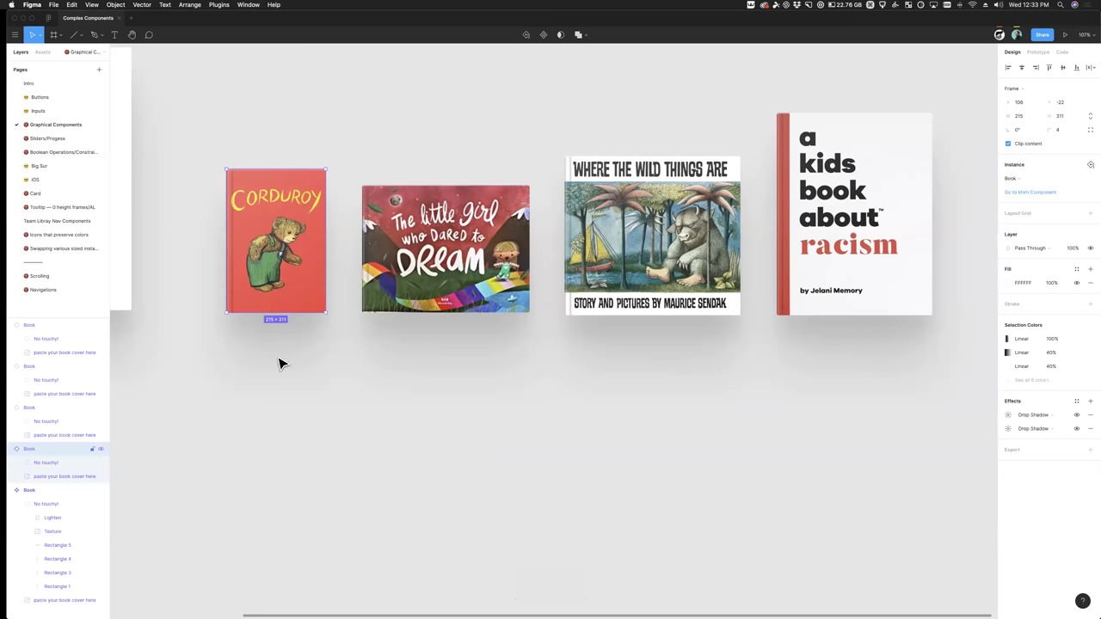
{"action": "scroll", "coordinate": [173, 444], "scroll_direction": "left", "scroll_amount": 5}
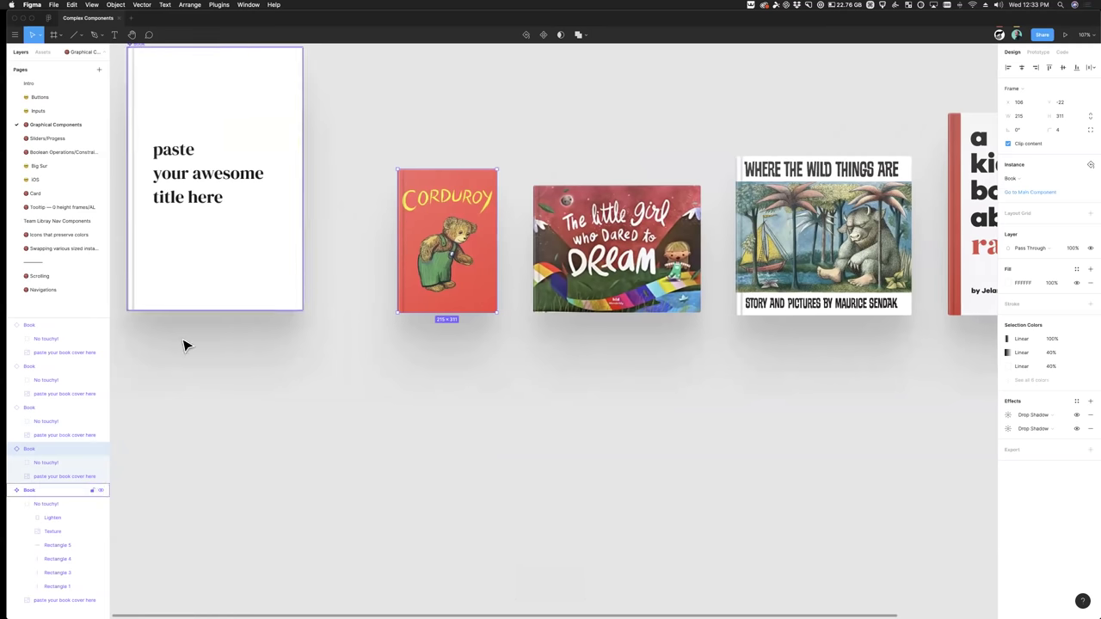
{"action": "key", "text": "Tab"}
{"action": "left_click_drag", "start_coordinate": [92, 586], "coordinate": [93, 502]}
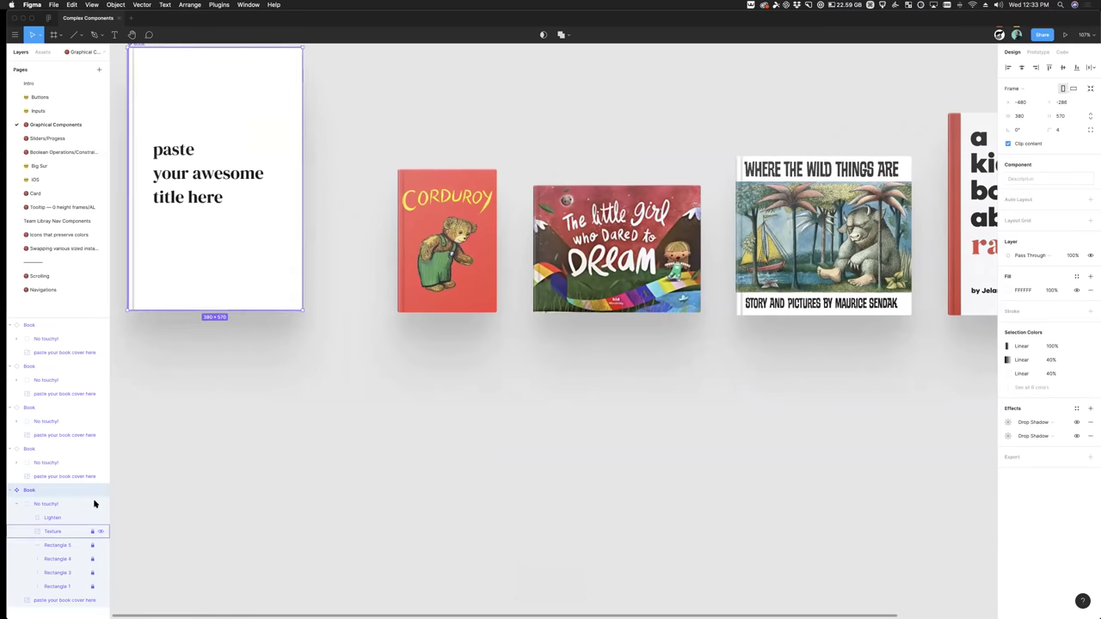
{"action": "left_click", "coordinate": [16, 504]}
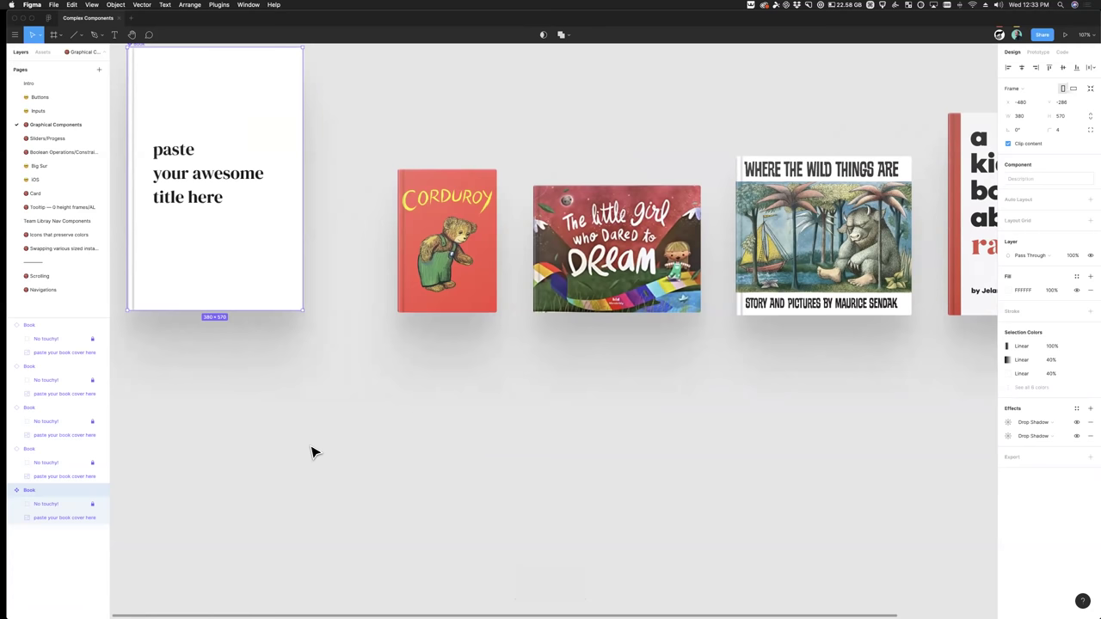
Step: Deep-select the cover image layer inside the Corduroy book instance
{"action": "left_click", "coordinate": [301, 492]}
{"action": "left_click", "coordinate": [469, 301], "text": "super"}
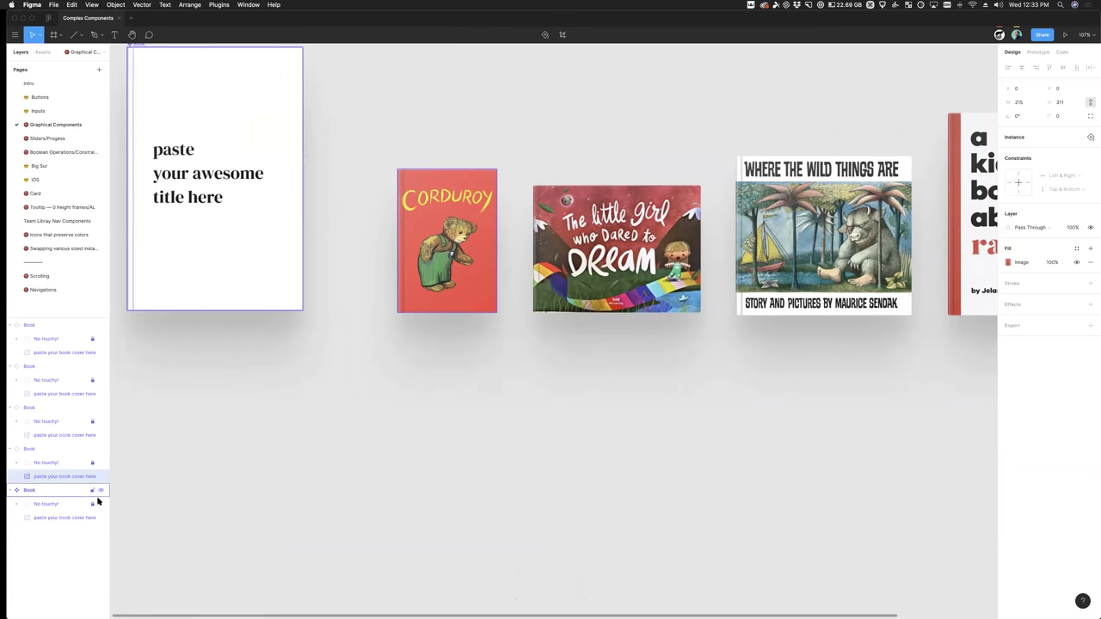
{"action": "left_click", "coordinate": [409, 280], "text": "super"}
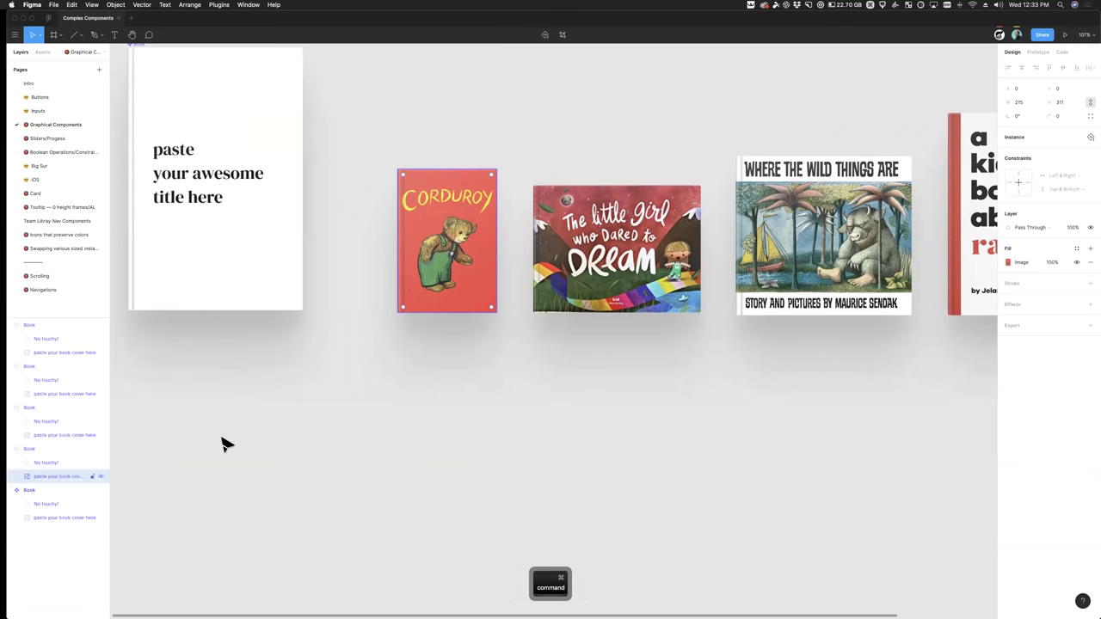
Step: Unlock the No touchy! group's layers in the main Book and deep-select the Lighten overlay of the Corduroy instance
{"action": "left_click", "coordinate": [19, 506]}
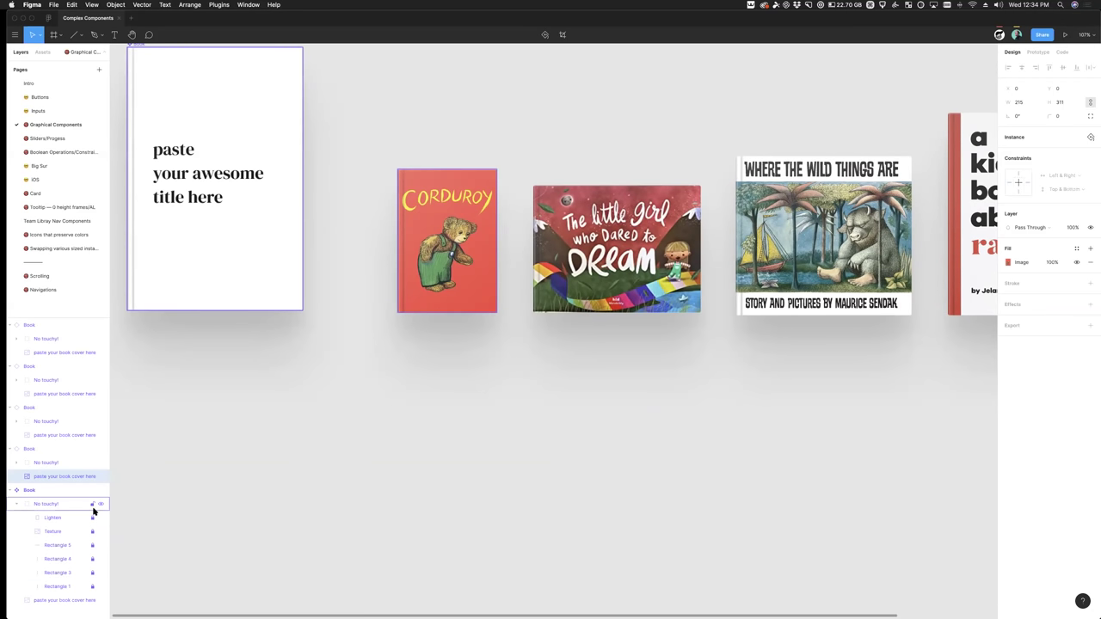
{"action": "mouse_move", "coordinate": [91, 574]}
{"action": "left_mouse_down"}
{"action": "mouse_move", "coordinate": [91, 585]}
{"action": "mouse_move", "coordinate": [92, 508]}
{"action": "left_mouse_up"}
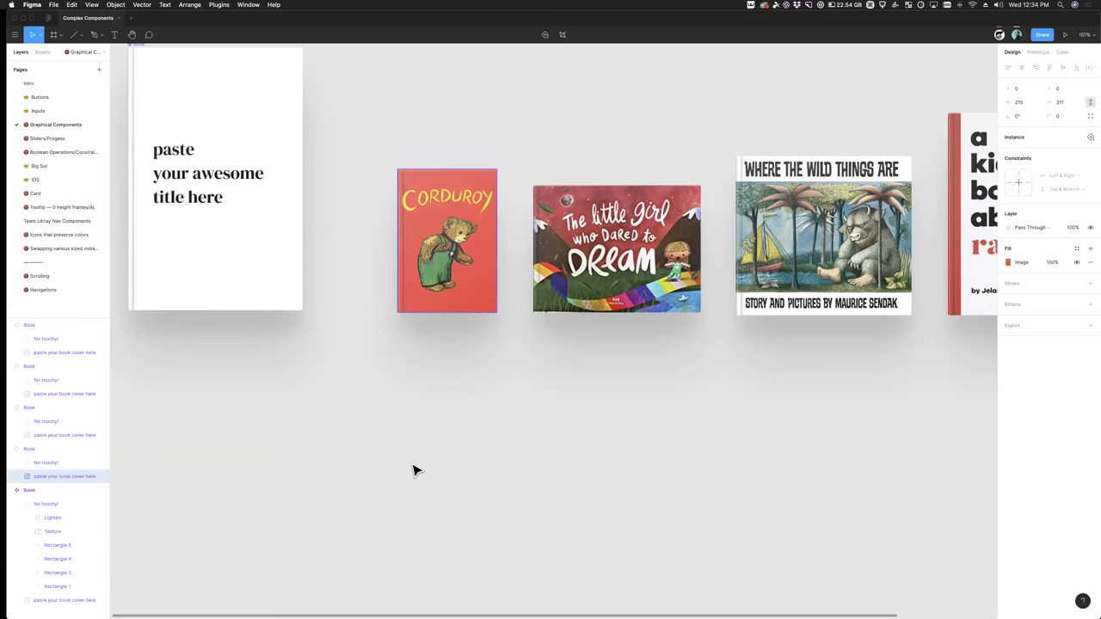
{"action": "left_click", "coordinate": [410, 251], "text": "super"}
{"action": "left_click", "coordinate": [40, 475], "text": "super"}
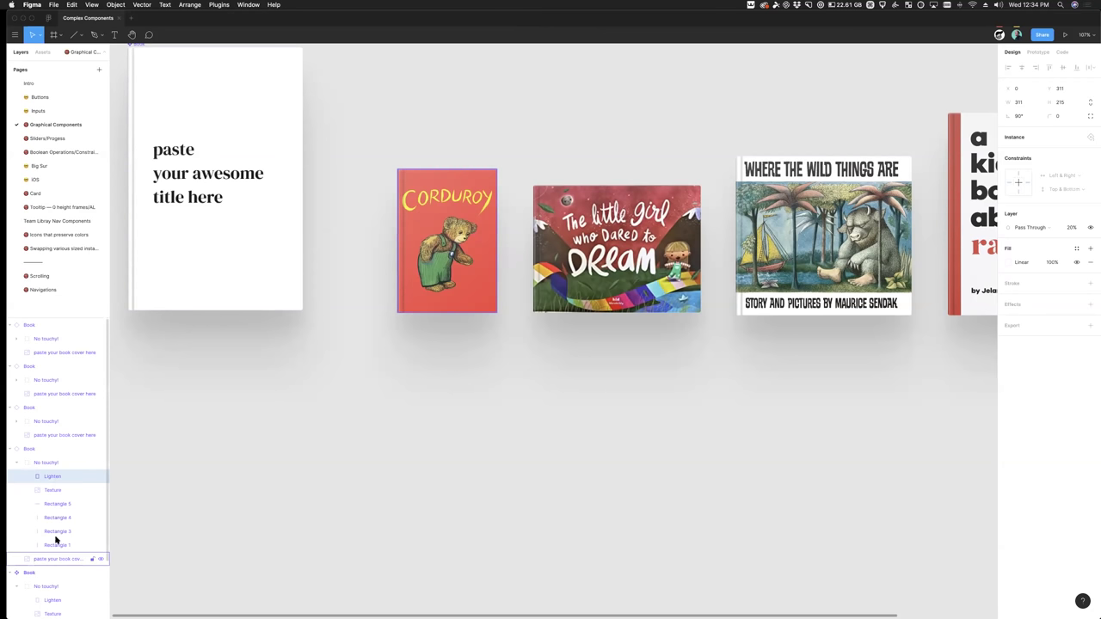
Step: Relock and collapse the No touchy! group in the main Book, and deep-select the Corduroy instance's cover image
{"action": "left_click", "coordinate": [17, 462]}
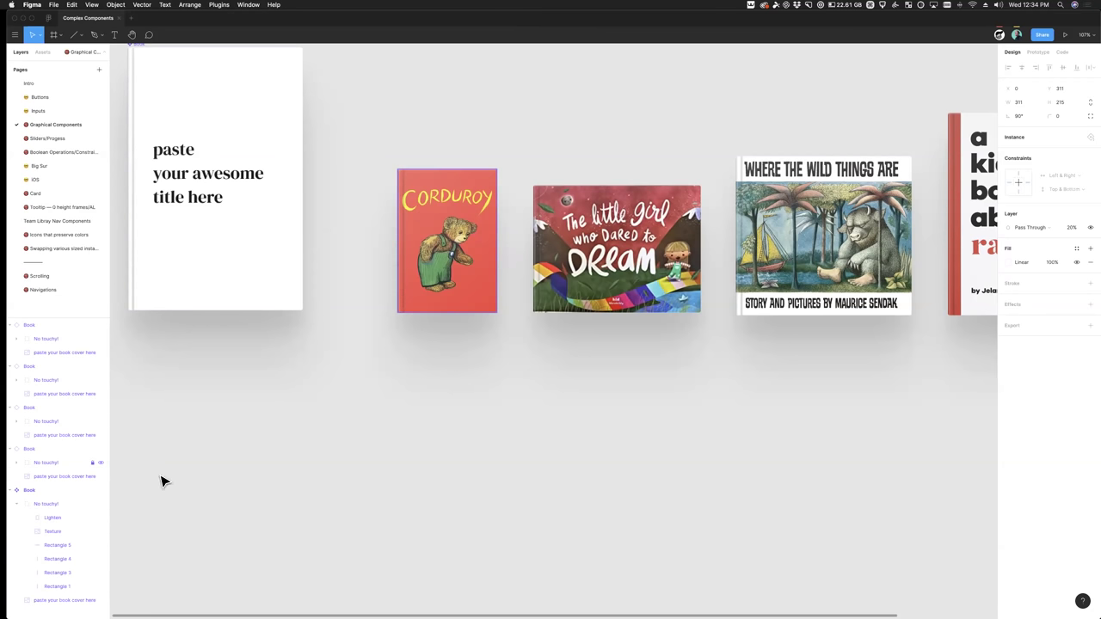
{"action": "left_click", "coordinate": [17, 503]}
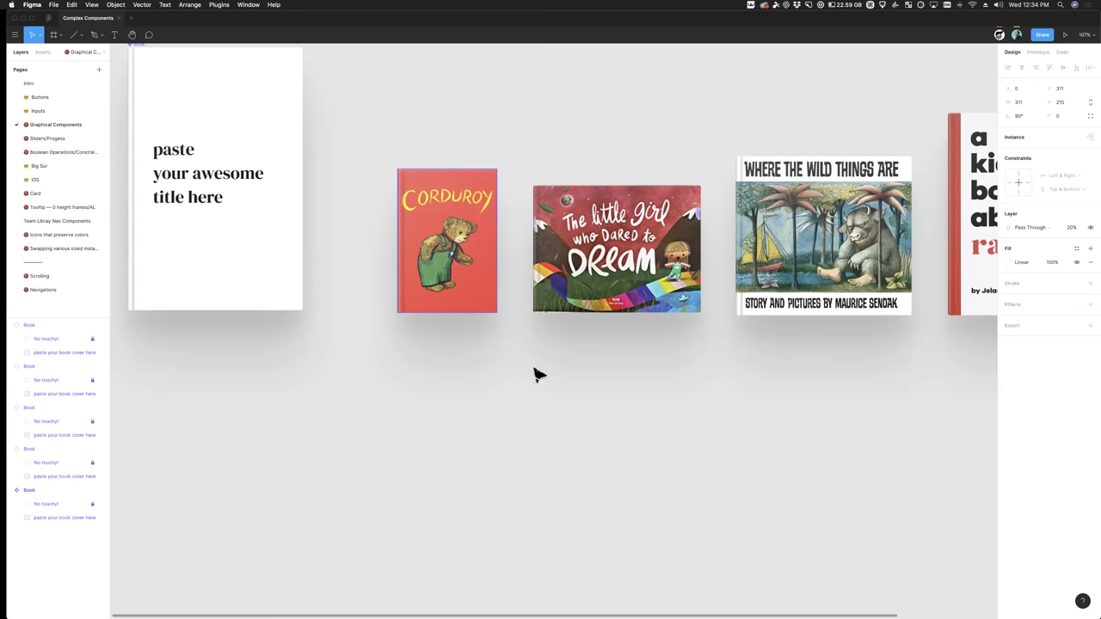
{"action": "scroll", "coordinate": [516, 456], "scroll_direction": "up", "scroll_amount": 2}
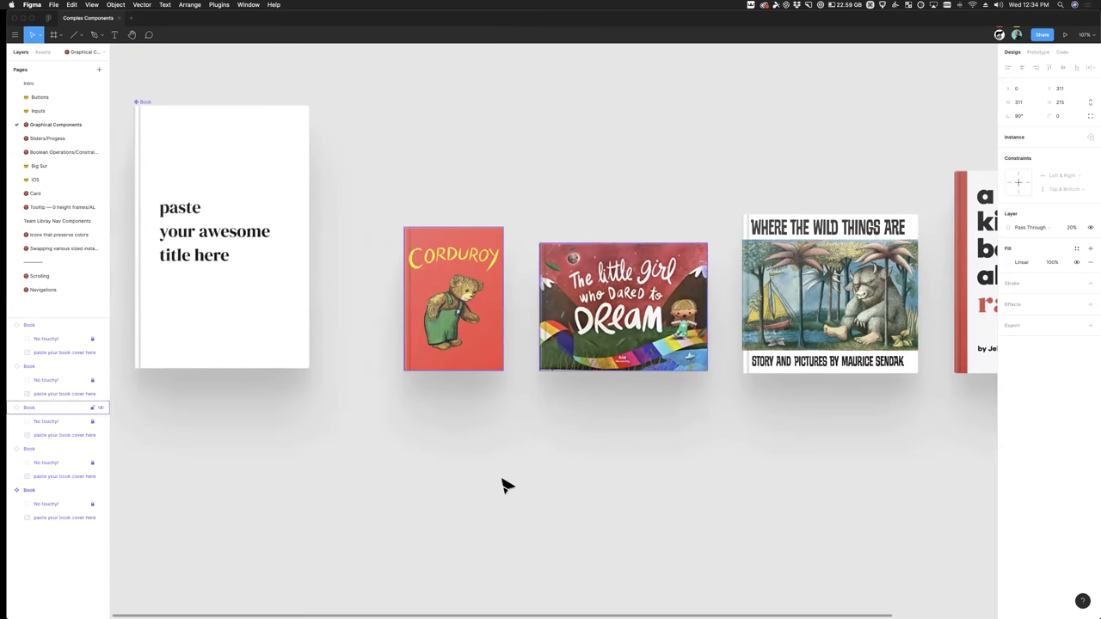
{"action": "left_click", "coordinate": [504, 484]}
{"action": "left_click", "coordinate": [497, 328], "text": "super"}
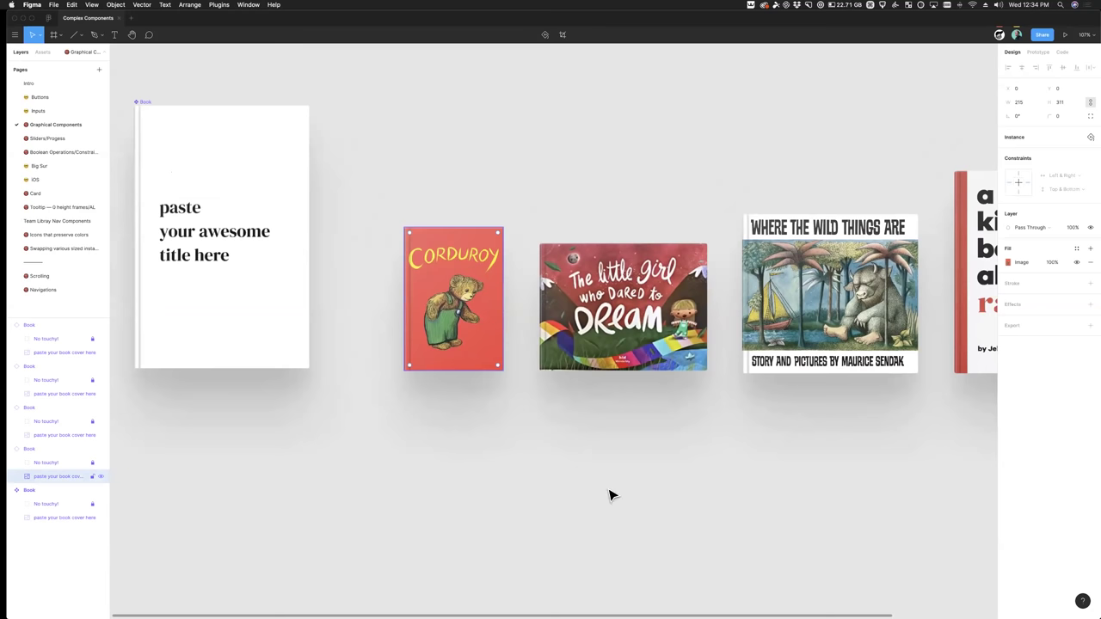
Step: Stretch The Little Girl Who Dared to Dream book taller, try narrowing it and undo that, and make Where the Wild Things Are slightly taller
{"action": "scroll", "coordinate": [602, 494], "scroll_direction": "right", "scroll_amount": 4}
{"action": "left_click", "coordinate": [489, 244]}
{"action": "left_click_drag", "start_coordinate": [489, 245], "coordinate": [477, 194]}
{"action": "left_click_drag", "start_coordinate": [561, 264], "coordinate": [519, 270]}
{"action": "key", "text": "super+z"}
{"action": "left_click", "coordinate": [738, 336]}
{"action": "mouse_move", "coordinate": [681, 214]}
{"action": "left_mouse_down"}
{"action": "mouse_move", "coordinate": [683, 128]}
{"action": "mouse_move", "coordinate": [683, 210]}
{"action": "left_mouse_up"}
{"action": "left_click", "coordinate": [742, 410]}
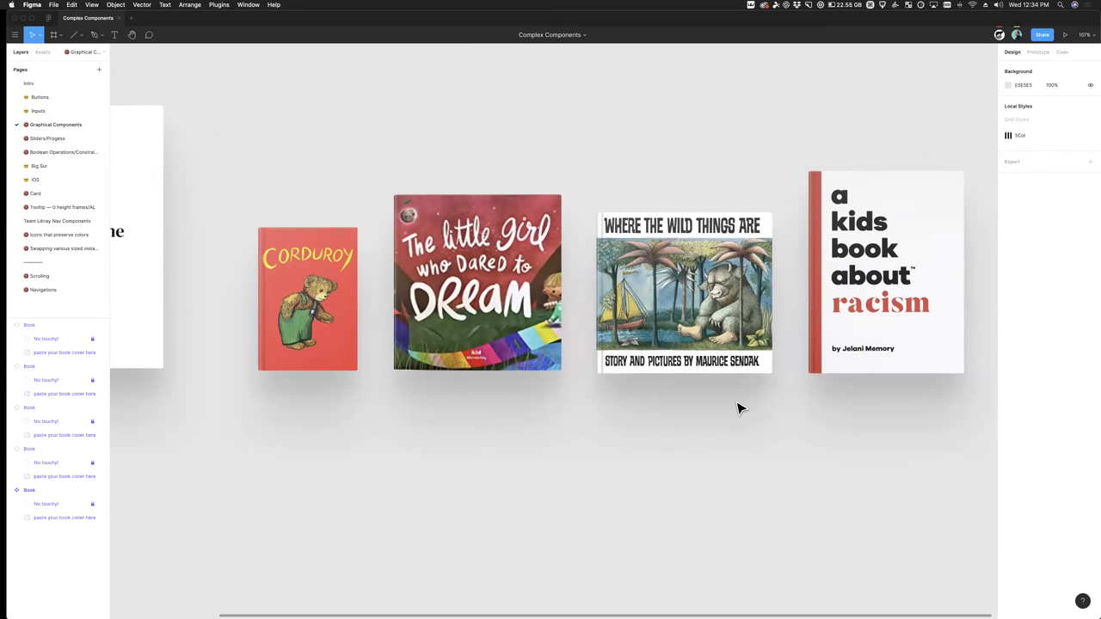
Step: Open the Sliders/Progess page of the file
{"action": "left_click", "coordinate": [76, 139]}
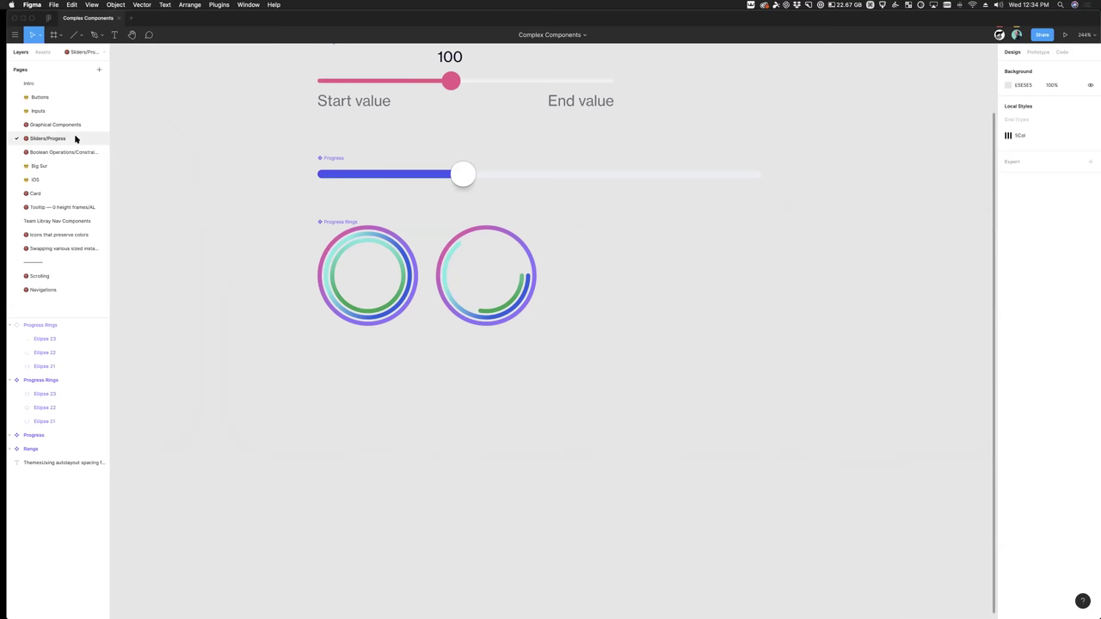
Step: Inspect the Range component by selecting it and deep-selecting the filled part of its slider track
{"action": "scroll", "coordinate": [490, 258], "scroll_direction": "up", "scroll_amount": 2}
{"action": "left_click", "coordinate": [433, 234]}
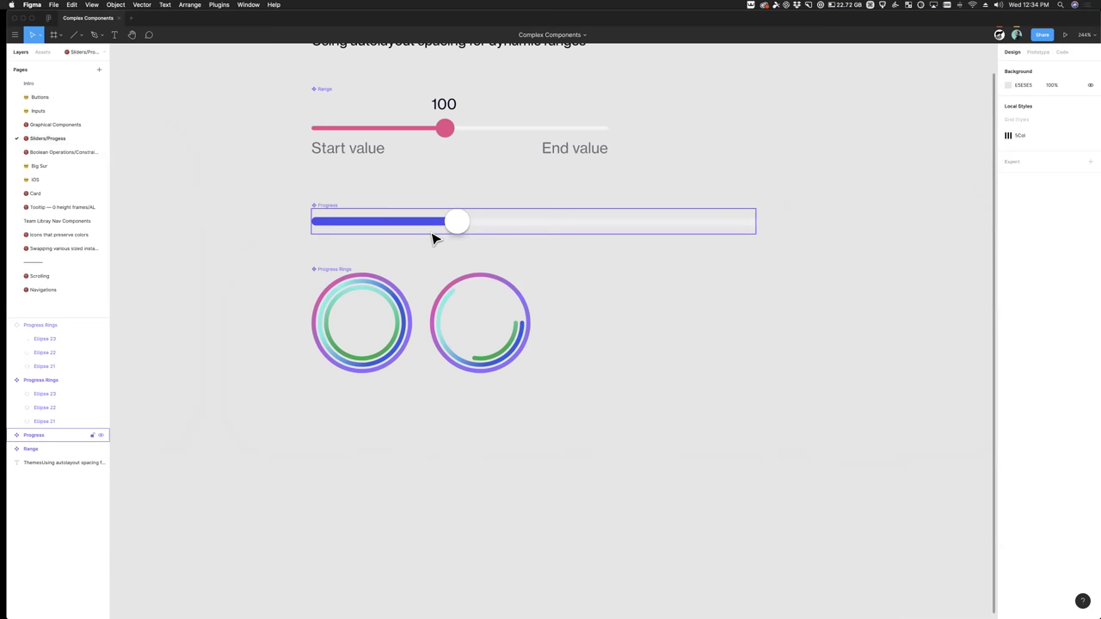
{"action": "scroll", "coordinate": [433, 239], "scroll_direction": "up", "scroll_amount": 4}
{"action": "left_click", "coordinate": [440, 227]}
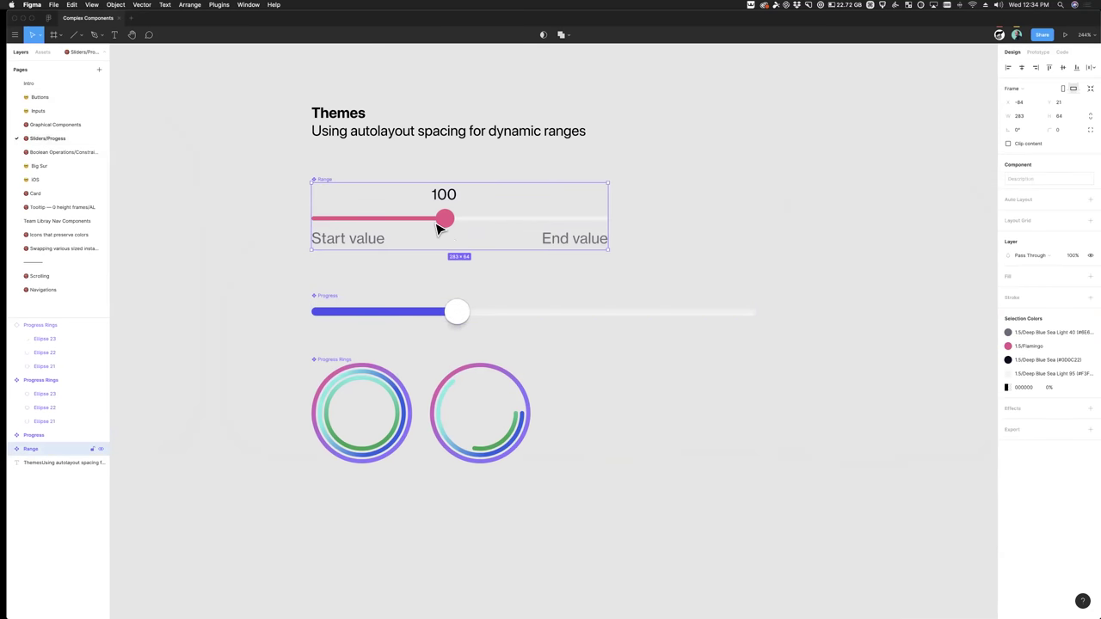
{"action": "scroll", "coordinate": [375, 267], "scroll_direction": "up", "scroll_amount": 5}
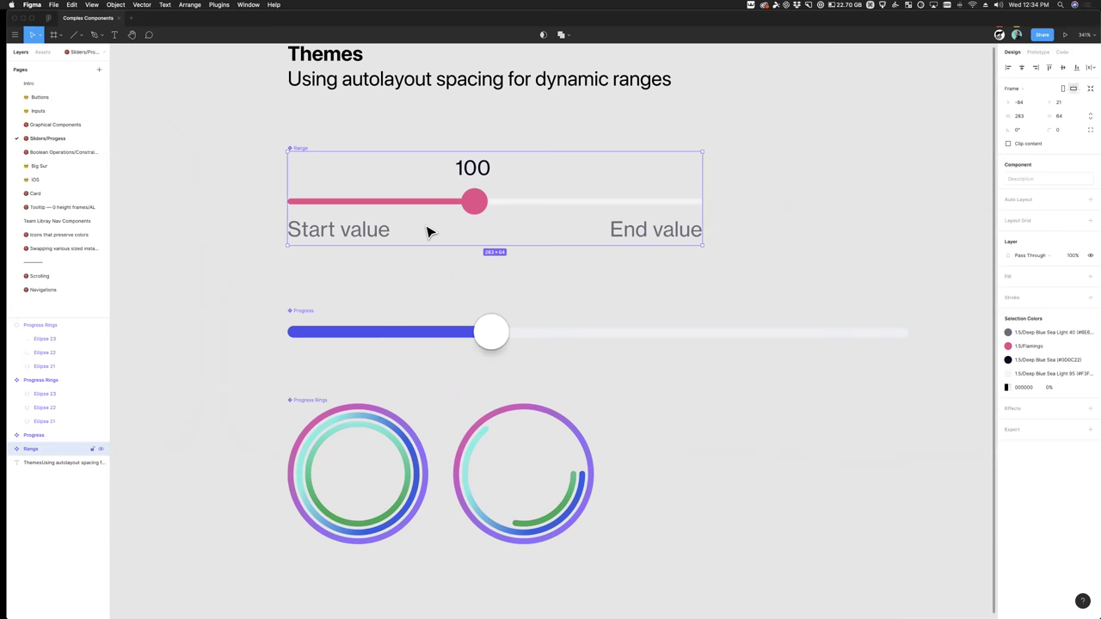
{"action": "key", "text": "super"}
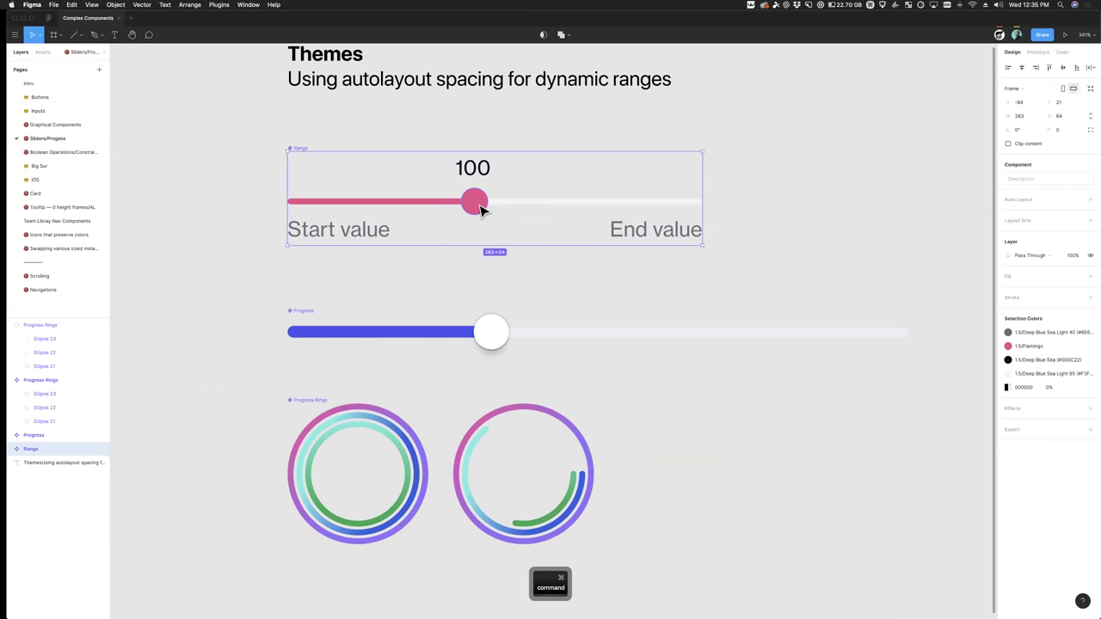
{"action": "left_click", "coordinate": [359, 208], "text": "super"}
{"action": "left_click", "coordinate": [477, 291]}
Step: Move the Progress and Progress Rings components down and place an instance of Range directly below the main Range component
{"action": "scroll", "coordinate": [477, 291], "scroll_direction": "down", "scroll_amount": 3}
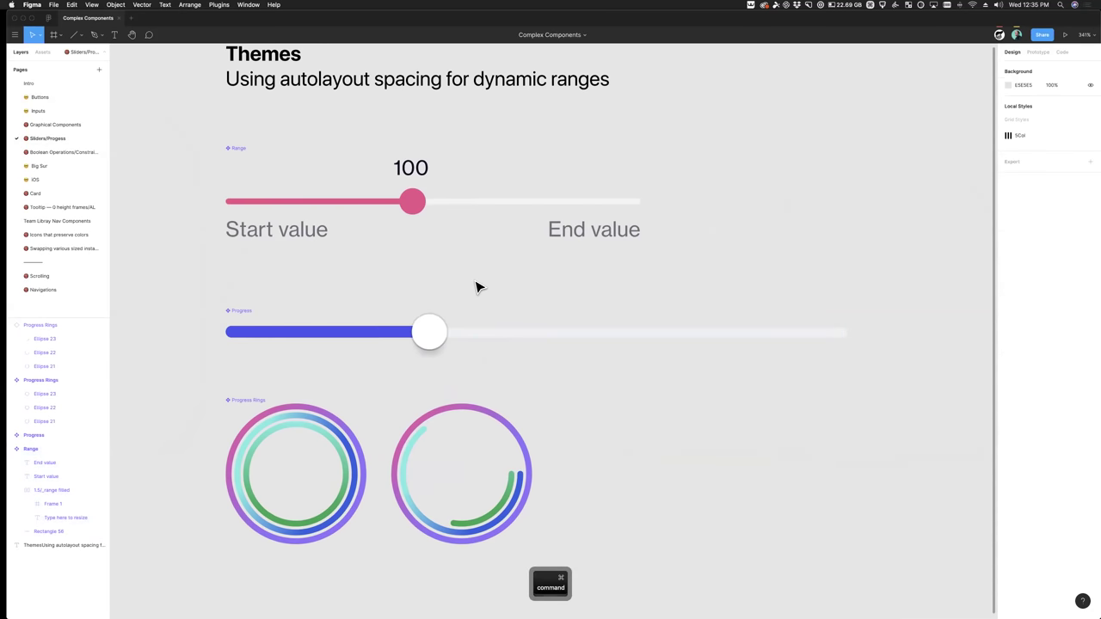
{"action": "scroll", "coordinate": [237, 288], "scroll_direction": "down", "scroll_amount": 5}
{"action": "left_click_drag", "start_coordinate": [216, 276], "coordinate": [839, 535]}
{"action": "left_click_drag", "start_coordinate": [405, 425], "coordinate": [408, 490]}
{"action": "left_click_drag", "start_coordinate": [359, 234], "coordinate": [359, 321]}
{"action": "scroll", "coordinate": [287, 335], "scroll_direction": "up", "scroll_amount": 5}
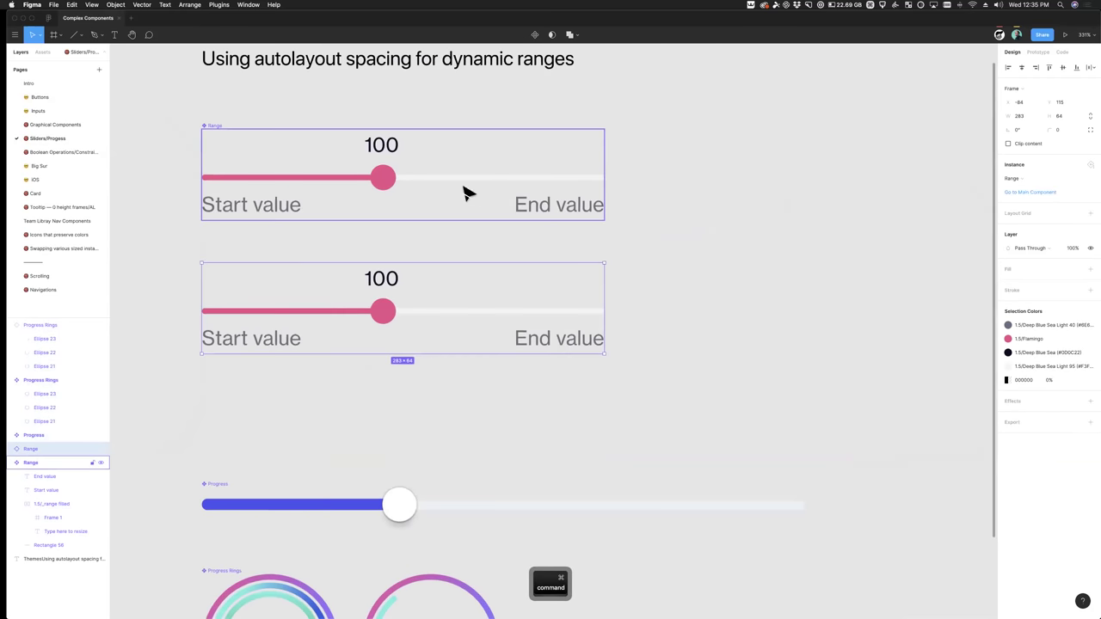
Step: Try narrowing the "Type here to resize" text layer in the main Range component to 81 wide, and undo the resize
{"action": "left_click", "coordinate": [336, 180], "text": "super"}
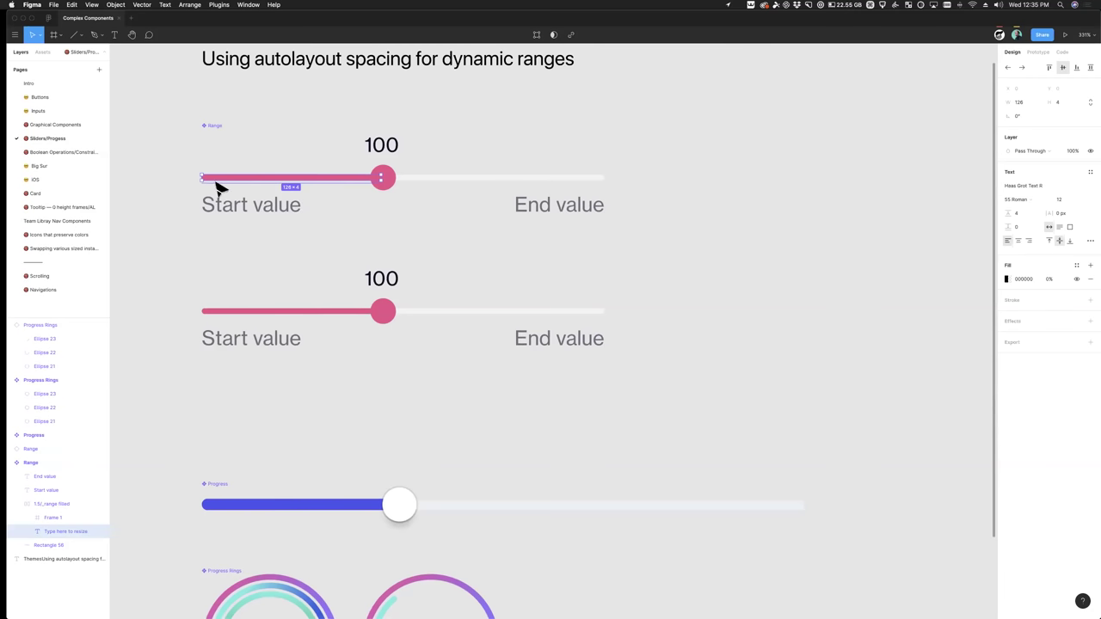
{"action": "left_click_drag", "start_coordinate": [380, 178], "coordinate": [289, 178]}
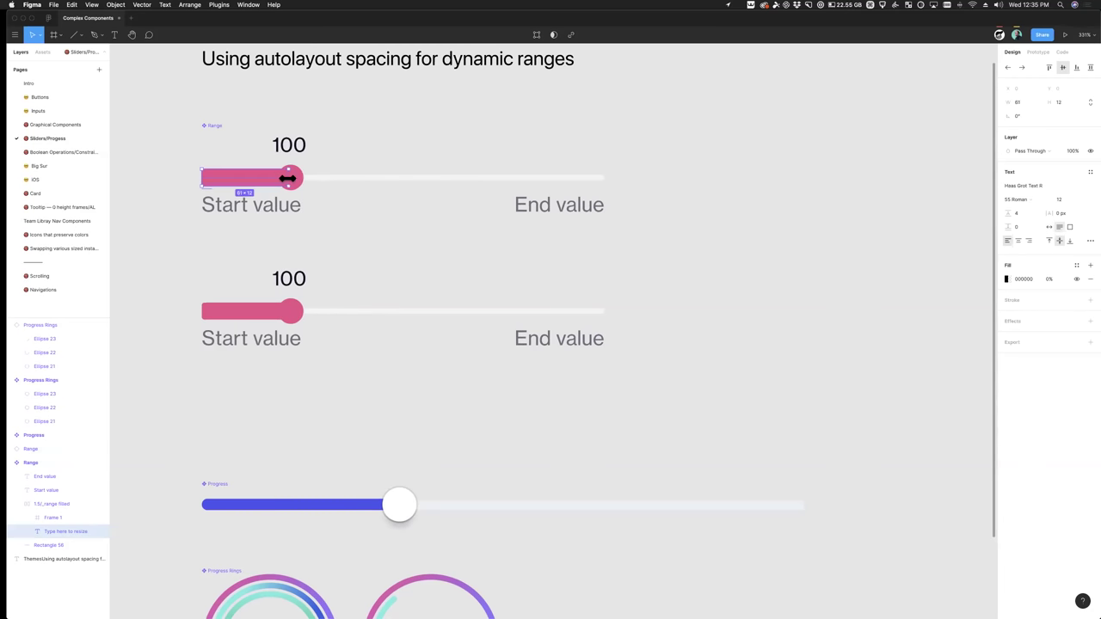
{"action": "key", "text": "super+z"}
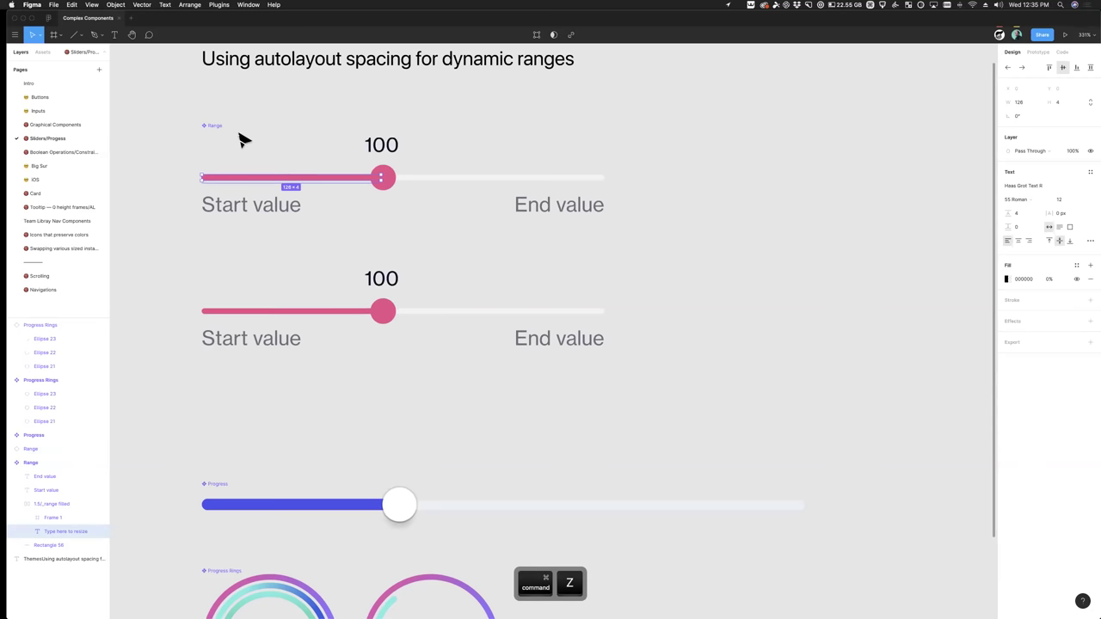
Step: Select the main Range component
{"action": "left_click", "coordinate": [180, 170]}
{"action": "left_click", "coordinate": [240, 178]}
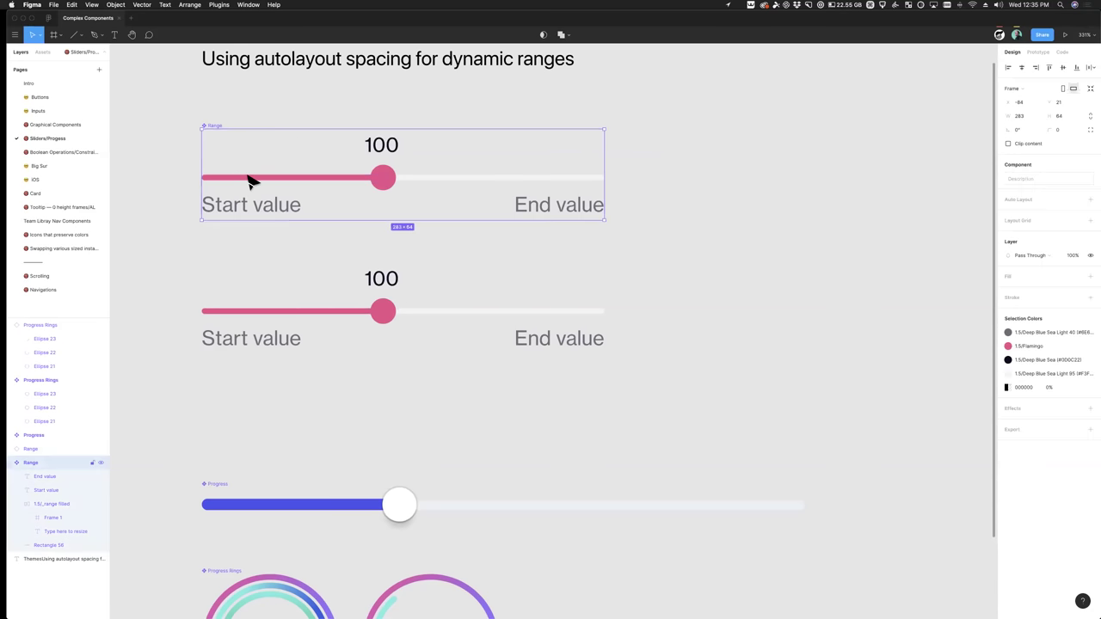
Step: Examine the lower Range instance's filled-range auto layout frame and its "Type here to resize" text layer
{"action": "left_click", "coordinate": [347, 316]}
{"action": "left_click", "coordinate": [374, 314], "text": "super"}
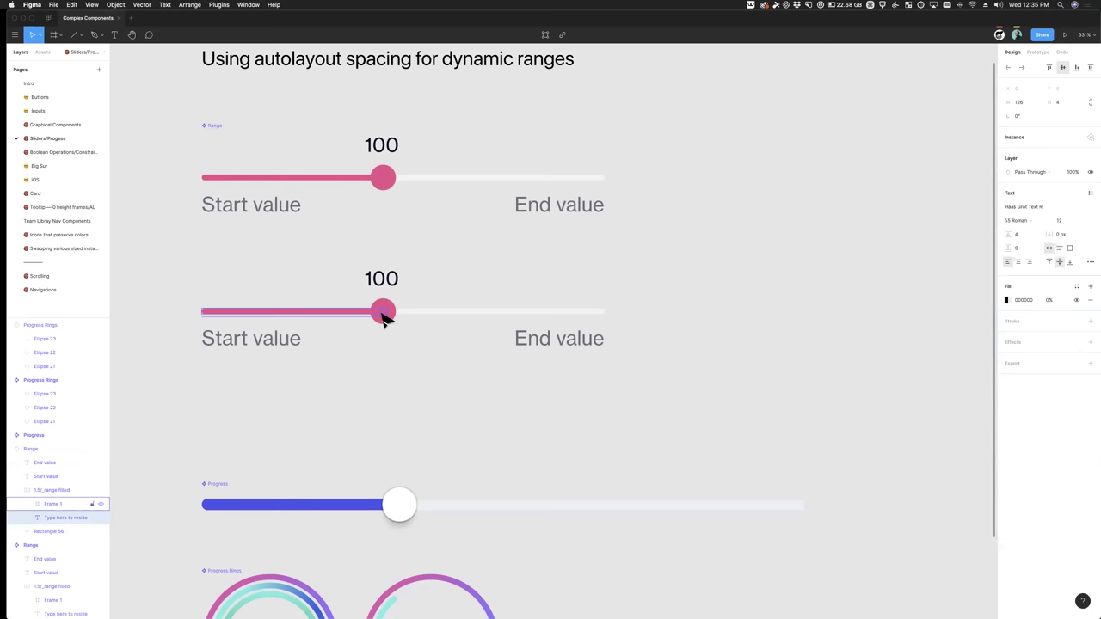
{"action": "left_click", "coordinate": [352, 350]}
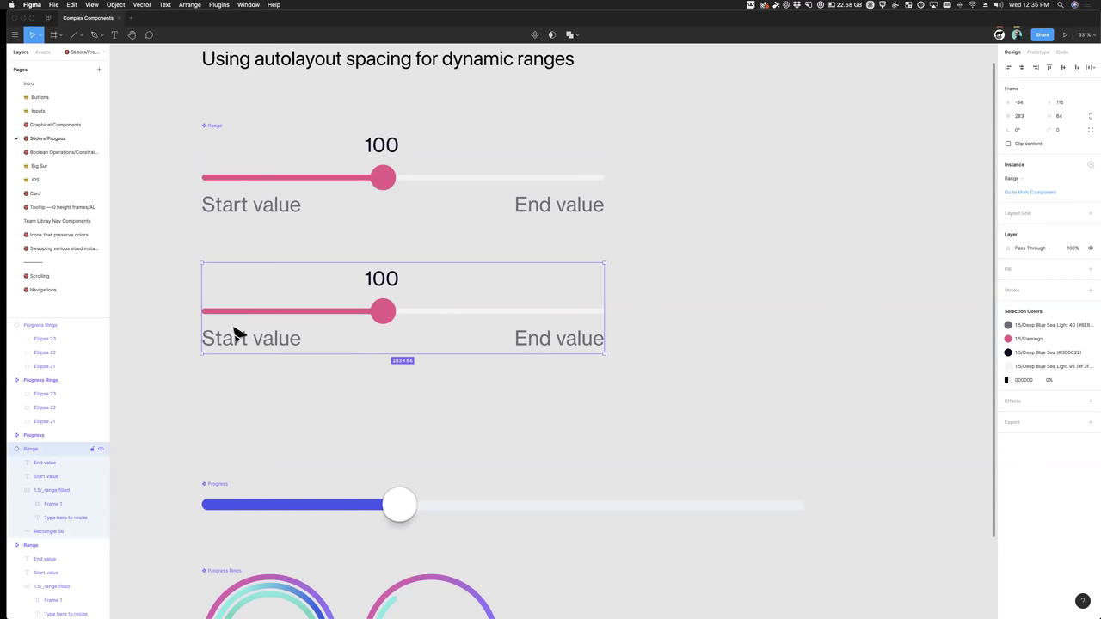
{"action": "left_click", "coordinate": [179, 371]}
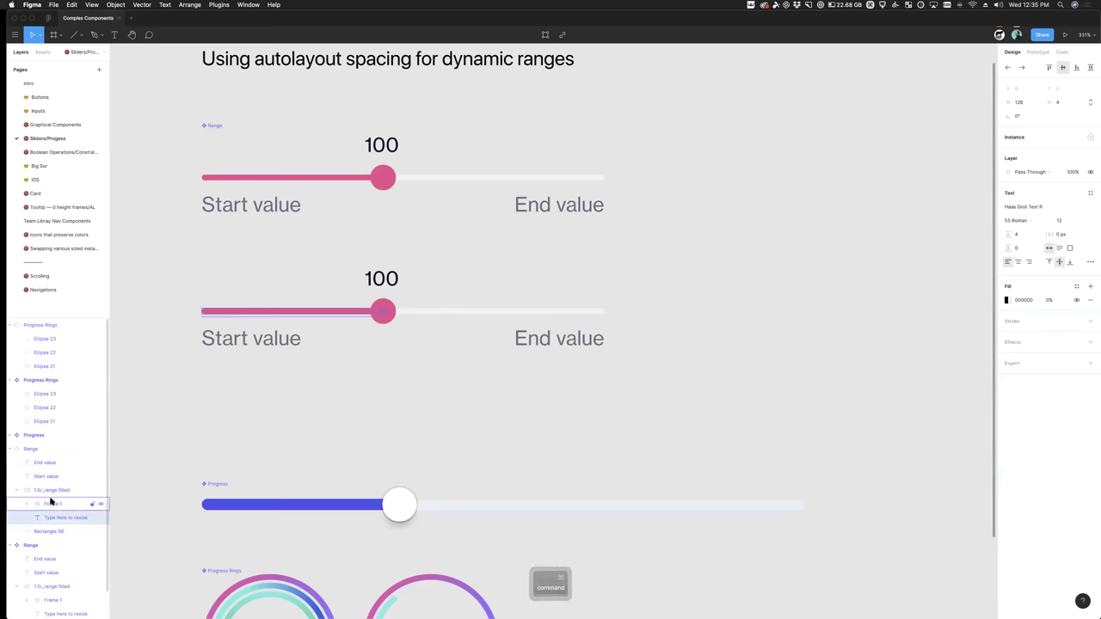
{"action": "left_click", "coordinate": [52, 492]}
{"action": "scroll", "coordinate": [255, 315], "scroll_direction": "up", "scroll_amount": 5}
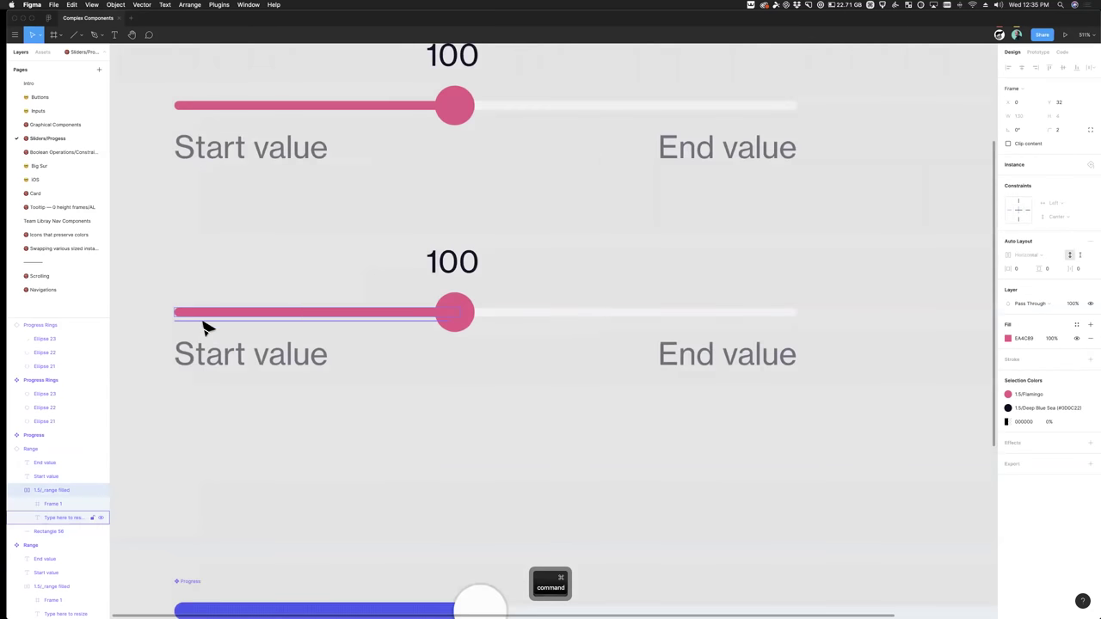
{"action": "left_click", "coordinate": [57, 519]}
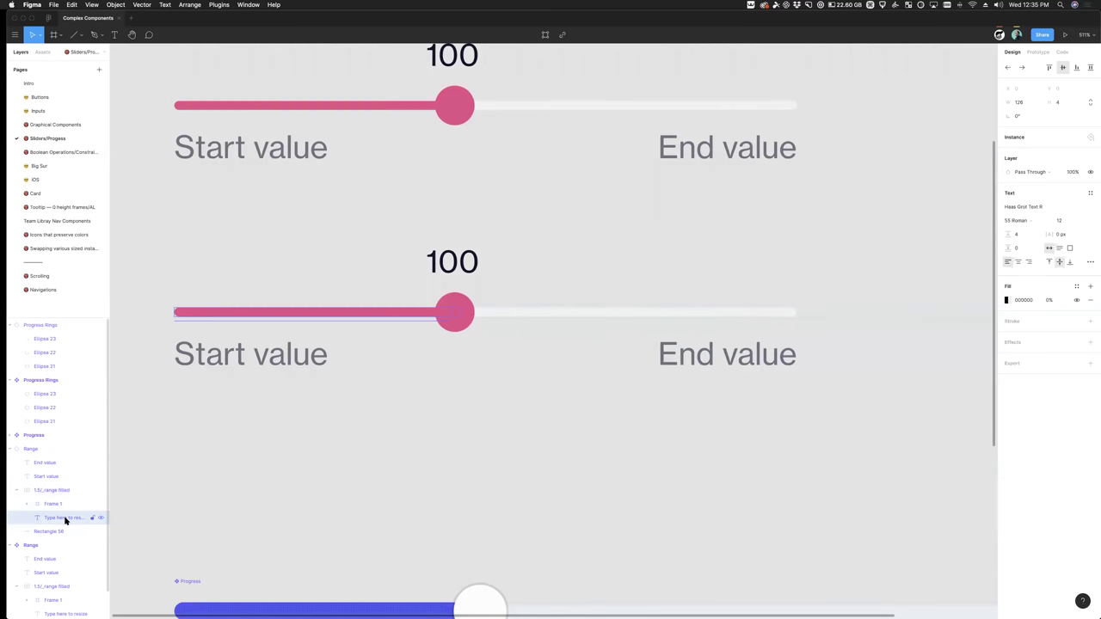
Step: Replace the hidden resize text in the lower Range instance with a long string of letters, extending the filled bar nearly to the track's end
{"action": "double_click", "coordinate": [196, 313], "text": "super"}
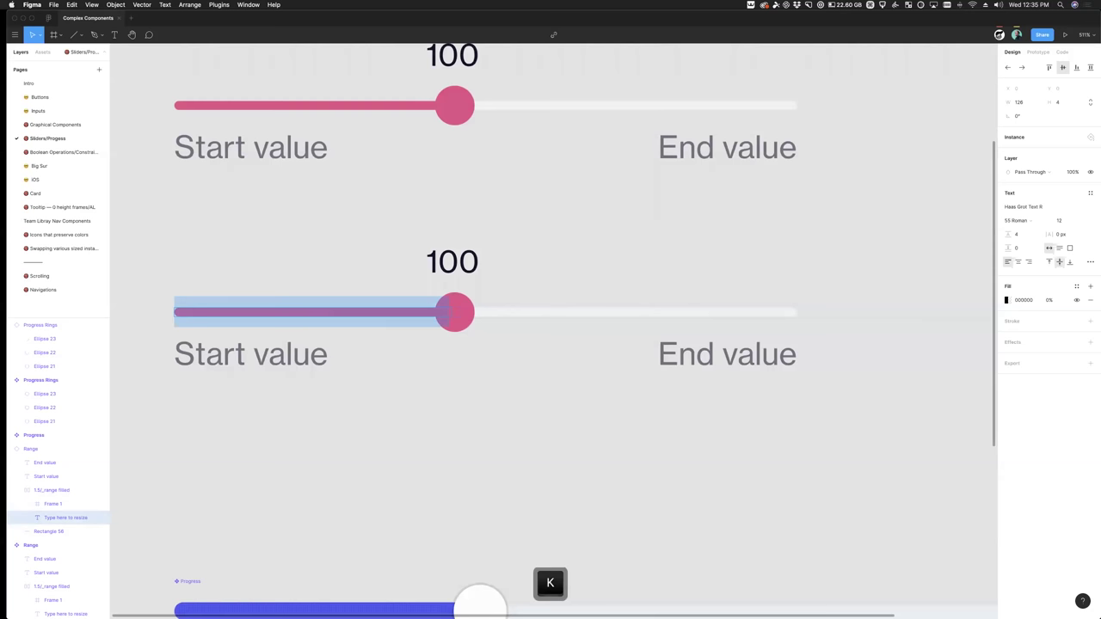
{"action": "type", "text": "jjjjjjjjjjjjjjjjjjjjjjjjjjjkkkkkkkkkkkkkk"}
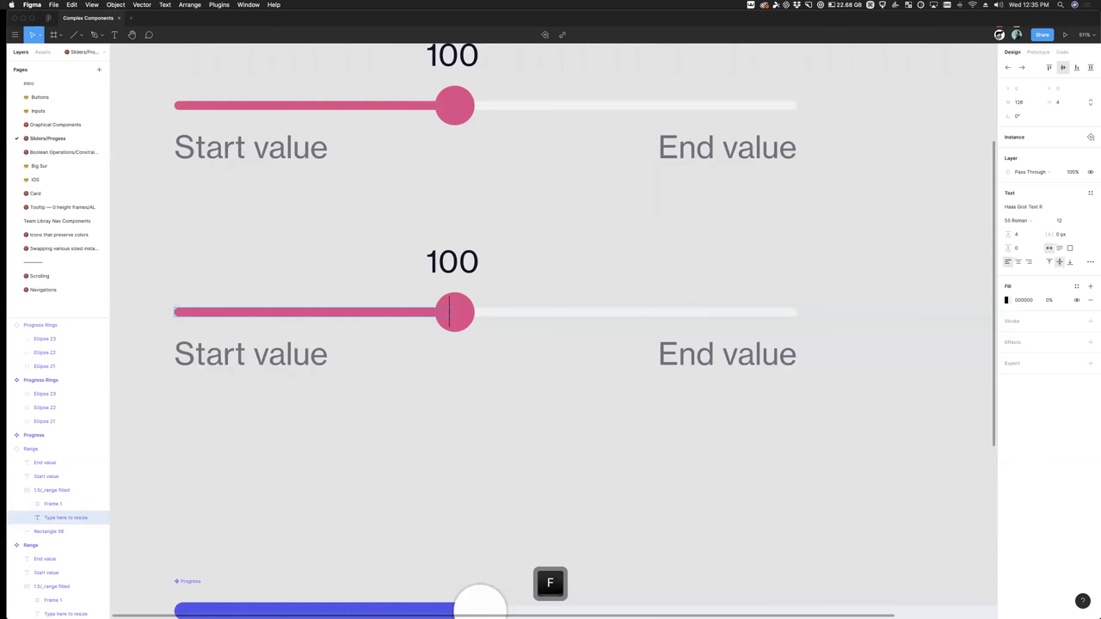
{"action": "type", "text": "kkkkkkkkkkkkkkkkdddd"}
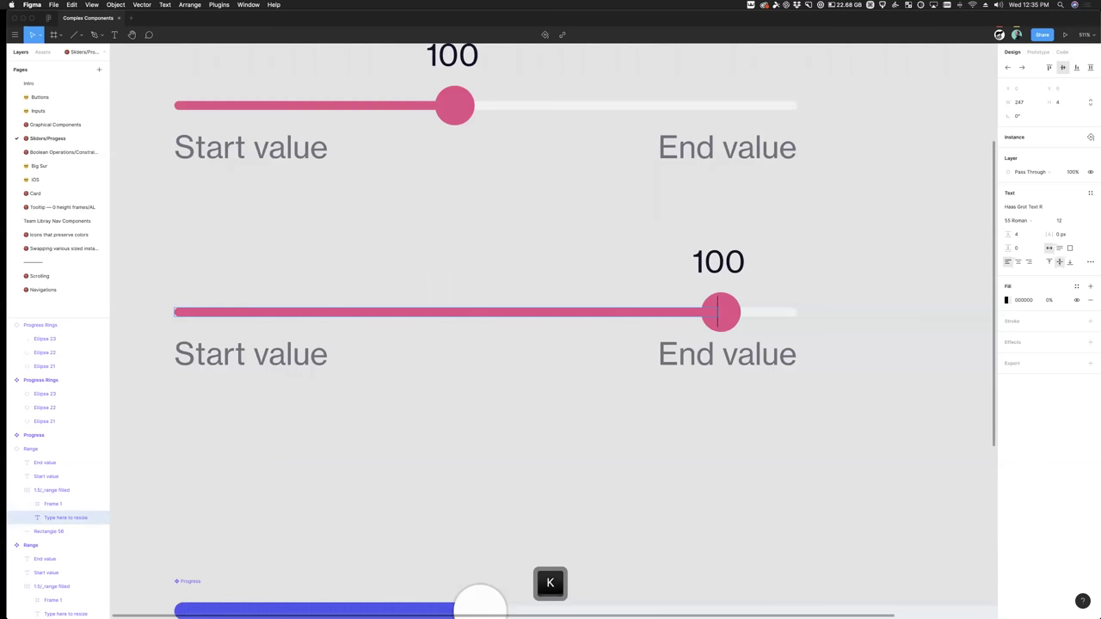
Step: Shorten the lower Range instance's hidden resize text to about 141 wide and finish editing it
{"action": "key", "text": "BackSpace"}
{"action": "key", "text": "BackSpace"}
{"action": "key", "text": "BackSpace"}
{"action": "key", "text": "BackSpace"}
{"action": "key", "text": "BackSpace"}
{"action": "key", "text": "BackSpace"}
{"action": "key", "text": "BackSpace"}
{"action": "key", "text": "BackSpace"}
{"action": "key", "text": "BackSpace"}
{"action": "key", "text": "BackSpace"}
{"action": "key", "text": "BackSpace"}
{"action": "key", "text": "BackSpace"}
{"action": "key", "text": "BackSpace"}
{"action": "key", "text": "BackSpace"}
{"action": "key", "text": "BackSpace"}
{"action": "key", "text": "BackSpace"}
{"action": "key", "text": "BackSpace"}
{"action": "key", "text": "BackSpace"}
{"action": "key", "text": "BackSpace"}
{"action": "key", "text": "BackSpace"}
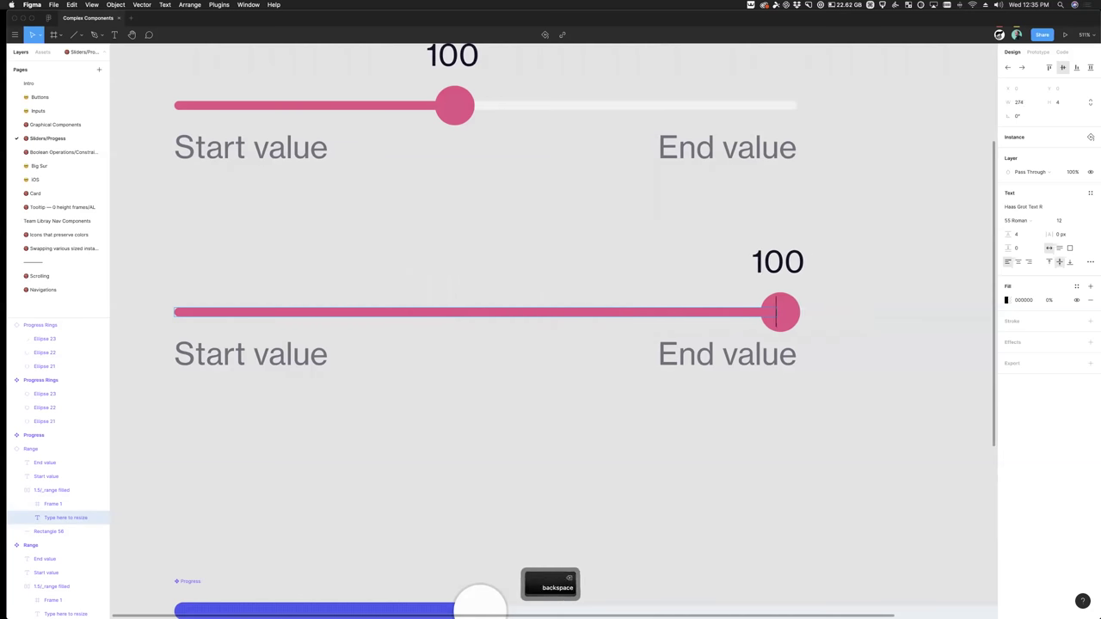
{"action": "key", "text": "BackSpace"}
{"action": "key", "text": "BackSpace"}
{"action": "key", "text": "BackSpace"}
{"action": "key", "text": "BackSpace"}
{"action": "key", "text": "BackSpace"}
{"action": "key", "text": "BackSpace"}
{"action": "key", "text": "BackSpace"}
{"action": "key", "text": "BackSpace"}
{"action": "key", "text": "BackSpace"}
{"action": "key", "text": "BackSpace"}
{"action": "key", "text": "BackSpace"}
{"action": "key", "text": "BackSpace"}
{"action": "key", "text": "BackSpace"}
{"action": "key", "text": "BackSpace"}
{"action": "key", "text": "BackSpace"}
{"action": "key", "text": "BackSpace"}
{"action": "key", "text": "BackSpace"}
{"action": "key", "text": "BackSpace"}
{"action": "key", "text": "BackSpace"}
{"action": "key", "text": "BackSpace"}
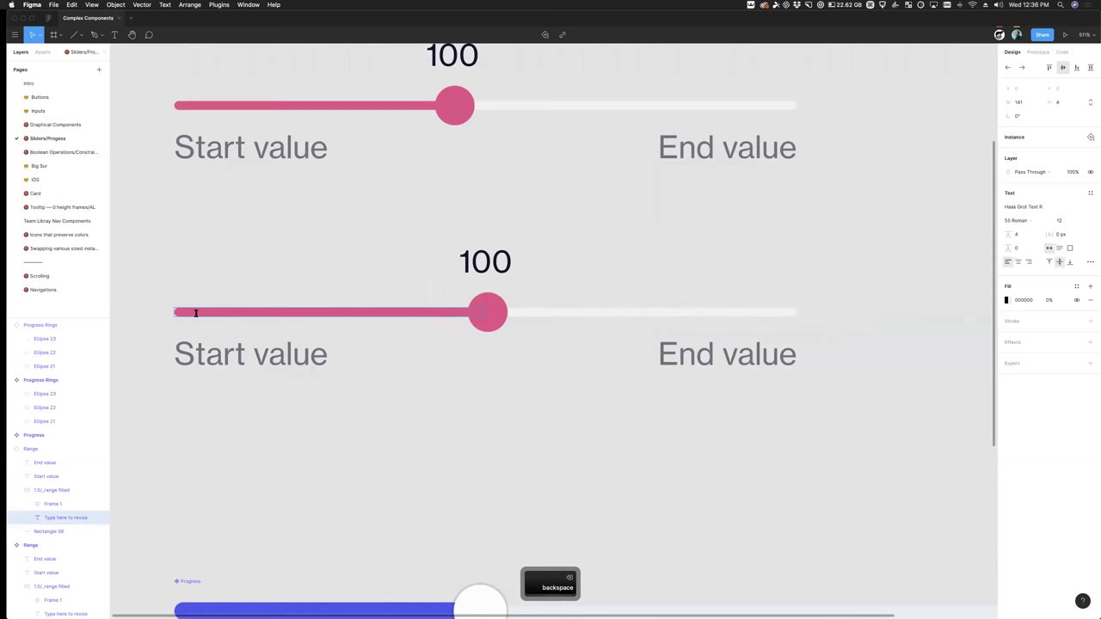
{"action": "key", "text": "Escape"}
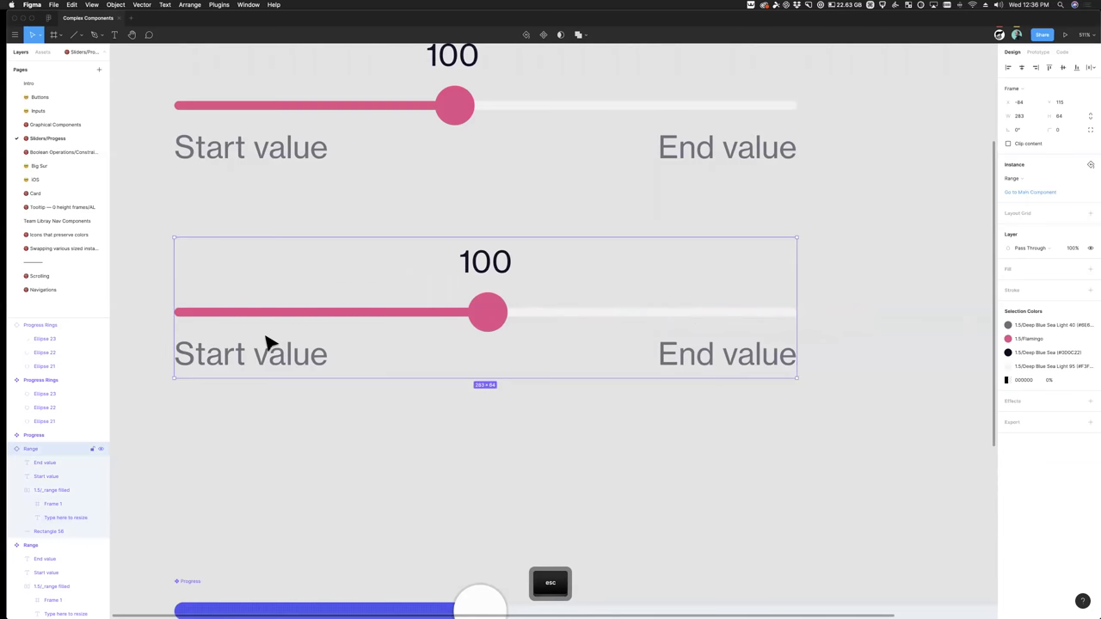
Step: Delete the lower Range instance and select the main Range component
{"action": "key", "text": "BackSpace"}
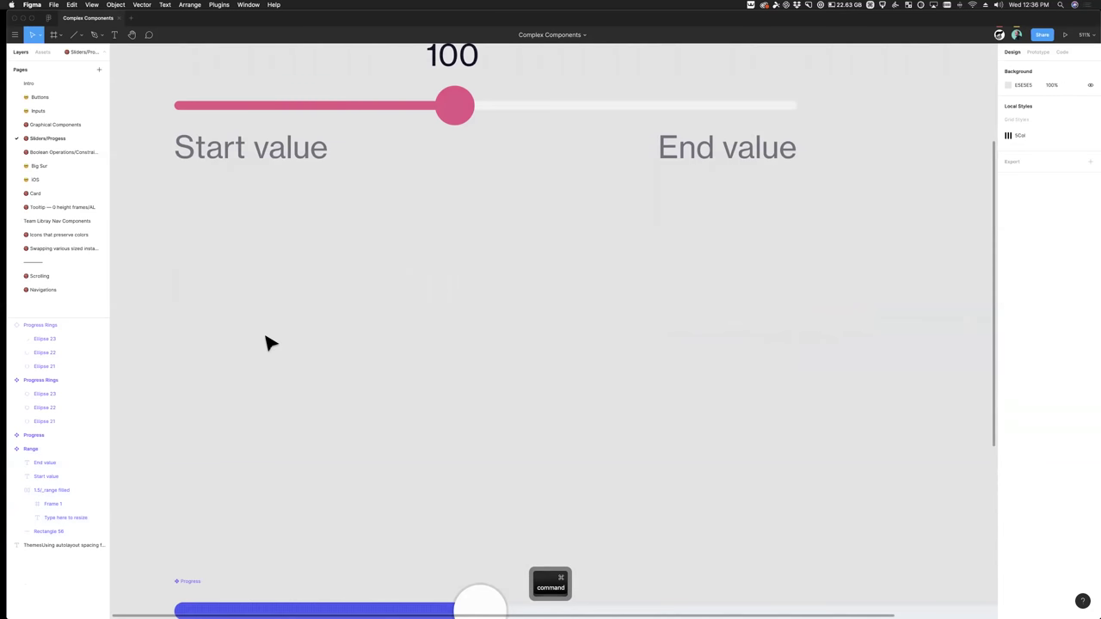
{"action": "scroll", "coordinate": [271, 344], "scroll_direction": "down", "scroll_amount": 5}
{"action": "left_click", "coordinate": [299, 225]}
{"action": "scroll", "coordinate": [258, 231], "scroll_direction": "up", "scroll_amount": 5}
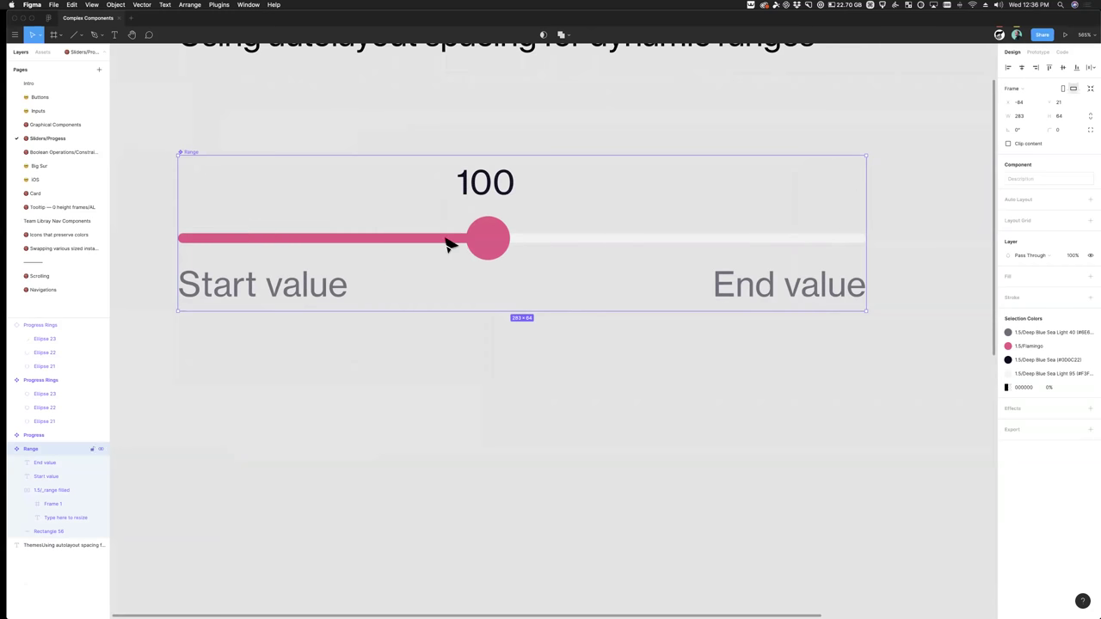
Step: Move the Progress component straight up to Y 153, closer beneath the Range component
{"action": "scroll", "coordinate": [462, 342], "scroll_direction": "down", "scroll_amount": 7}
{"action": "scroll", "coordinate": [413, 333], "scroll_direction": "right", "scroll_amount": 3}
{"action": "left_click_drag", "start_coordinate": [433, 393], "coordinate": [433, 313]}
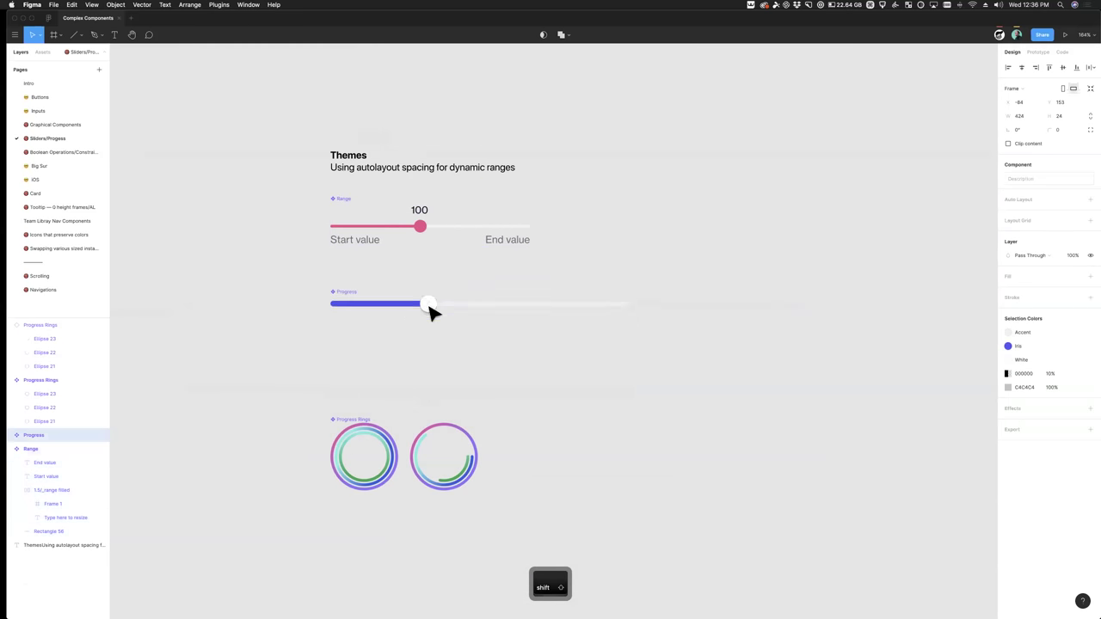
{"action": "scroll", "coordinate": [411, 304], "scroll_direction": "up", "scroll_amount": 7}
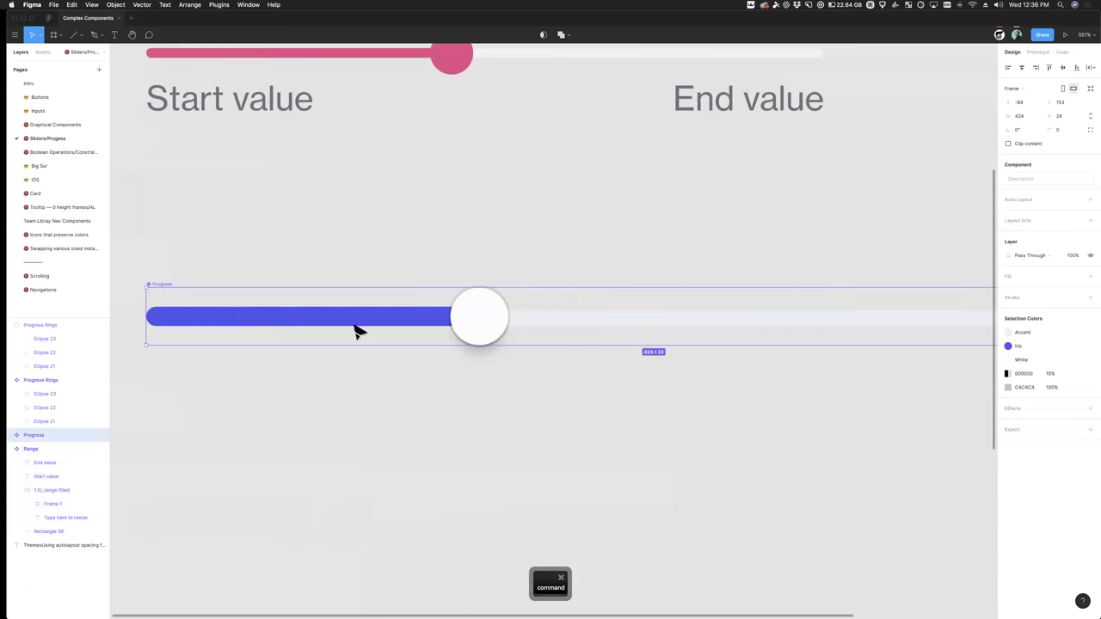
Step: Expand the Progress component's layers and inspect its Rectangle 1 track
{"action": "left_click", "coordinate": [12, 436]}
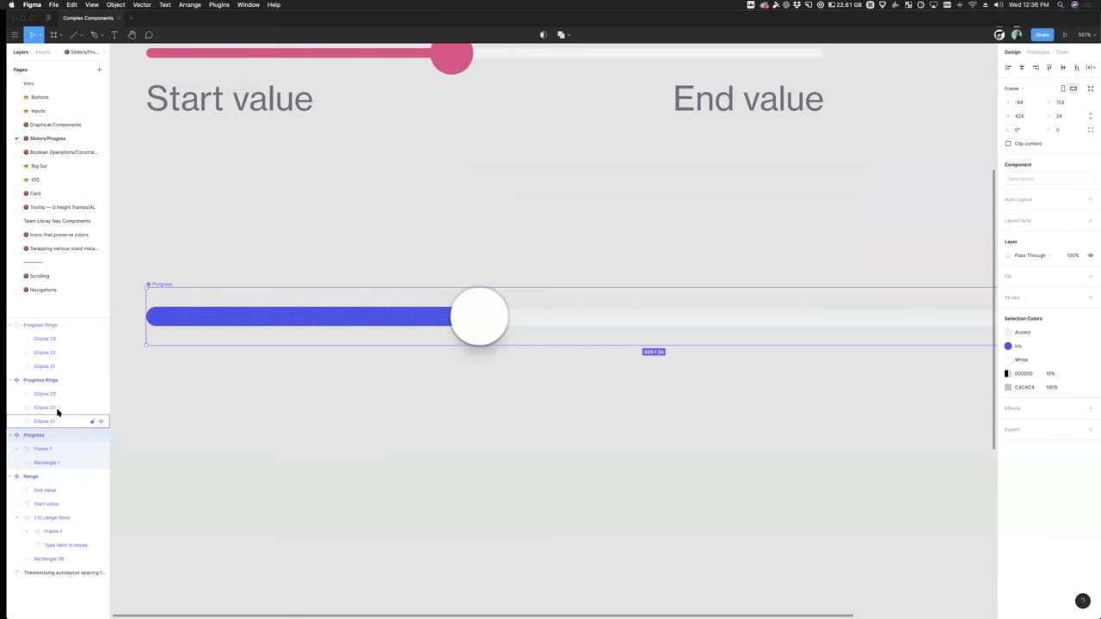
{"action": "left_click", "coordinate": [54, 465]}
{"action": "scroll", "coordinate": [264, 462], "scroll_direction": "right", "scroll_amount": 2}
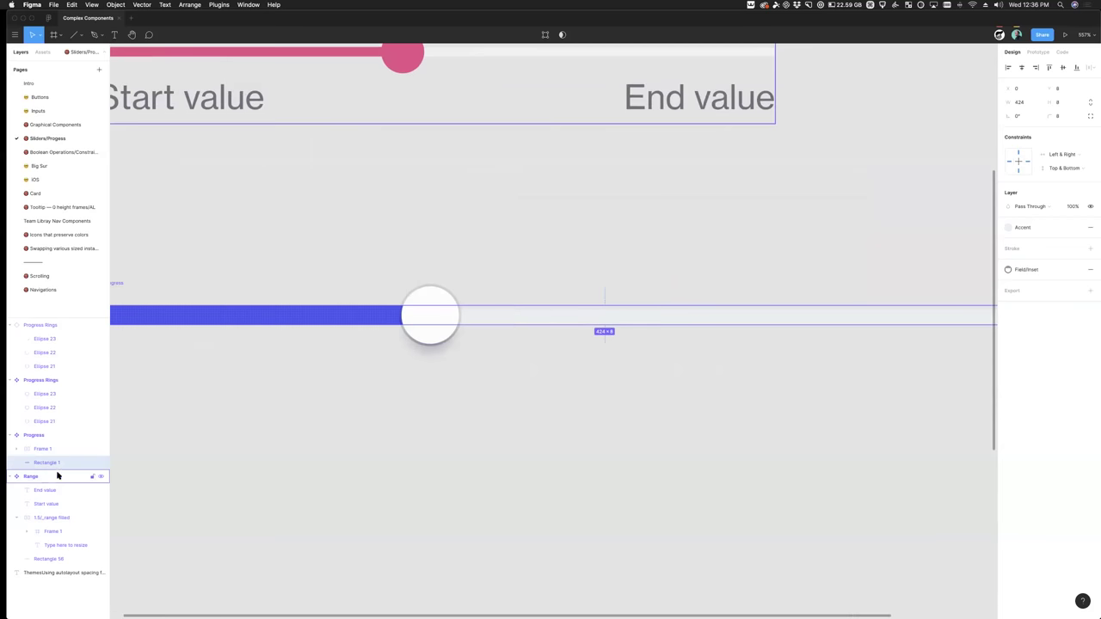
Step: Change the canvas background color to white (FFFFFF)
{"action": "scroll", "coordinate": [646, 321], "scroll_direction": "down", "scroll_amount": 5}
{"action": "left_click", "coordinate": [679, 388]}
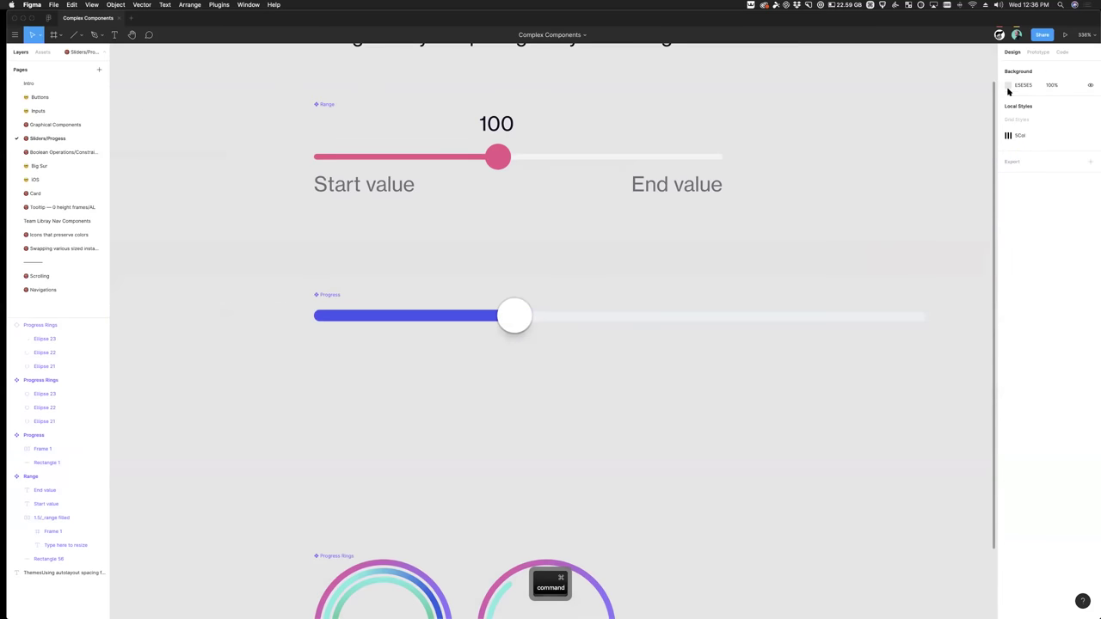
{"action": "left_click", "coordinate": [1009, 85]}
{"action": "left_click_drag", "start_coordinate": [983, 102], "coordinate": [857, 109]}
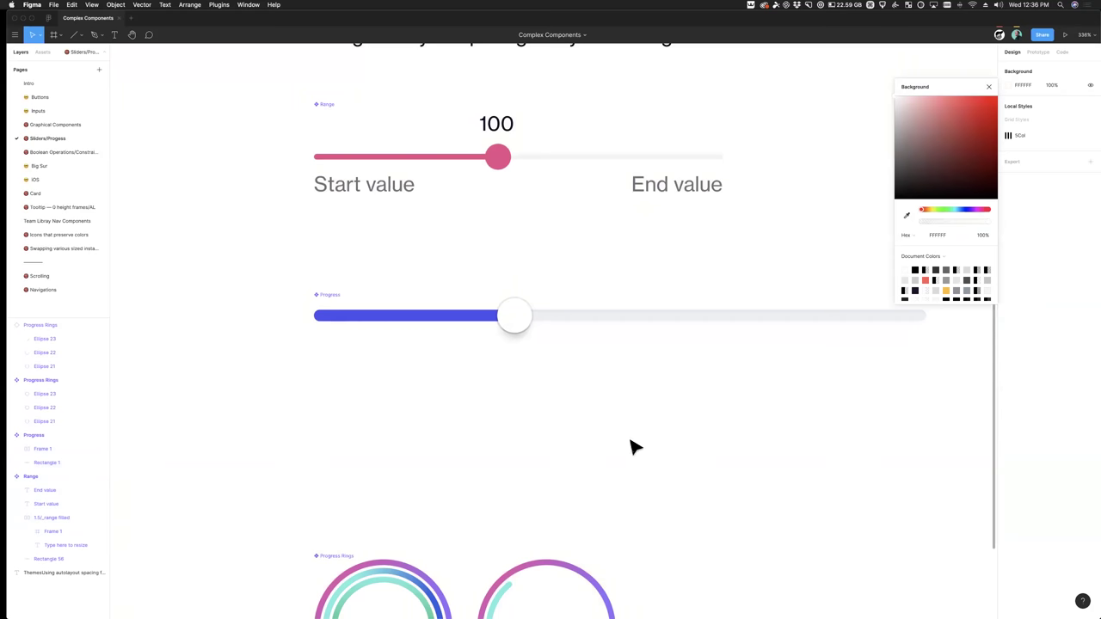
Step: Check the Progress component's grey track, then try stretching the component narrower and wider, leaving its width at 416
{"action": "scroll", "coordinate": [602, 422], "scroll_direction": "right", "scroll_amount": 3}
{"action": "scroll", "coordinate": [425, 321], "scroll_direction": "up", "scroll_amount": 2}
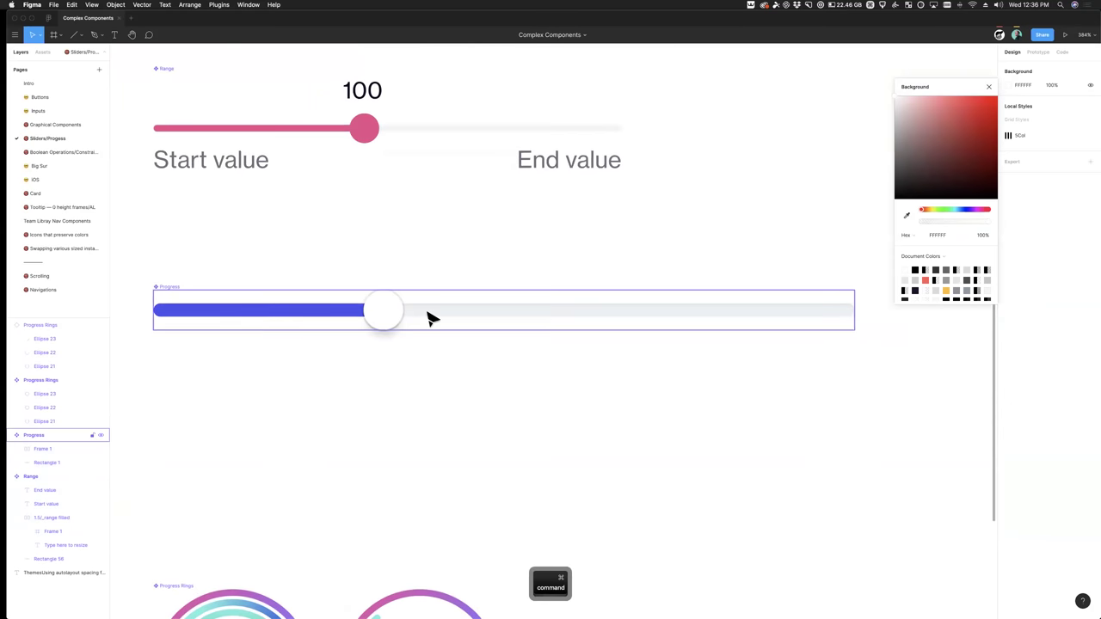
{"action": "left_click", "coordinate": [434, 319], "text": "super"}
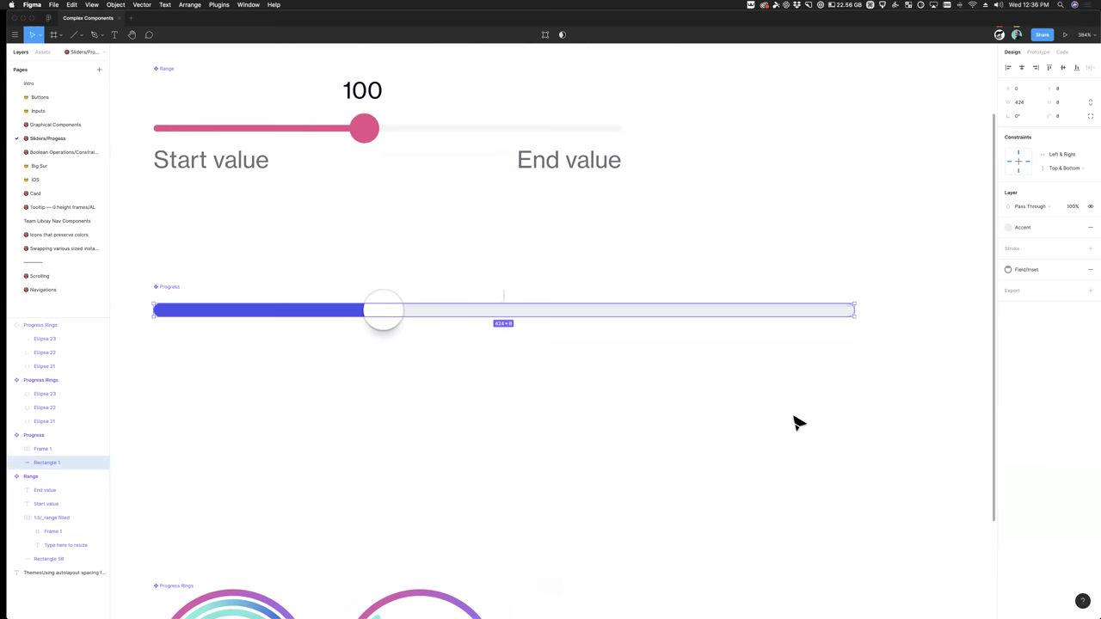
{"action": "left_click", "coordinate": [229, 313]}
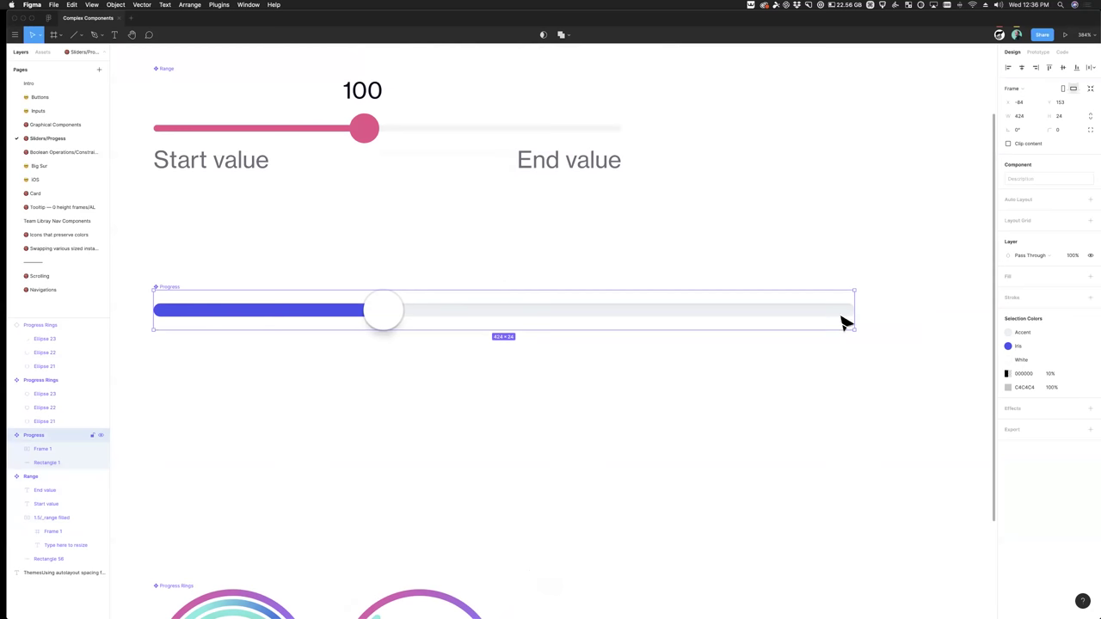
{"action": "left_click_drag", "start_coordinate": [855, 311], "coordinate": [191, 324]}
{"action": "left_click_drag", "start_coordinate": [504, 332], "coordinate": [843, 318]}
Step: Examine the progress fill and the Frame 2 knob nested inside Frame 1 of the Progress component
{"action": "left_click", "coordinate": [73, 448]}
{"action": "left_click", "coordinate": [17, 450]}
{"action": "left_click", "coordinate": [40, 477]}
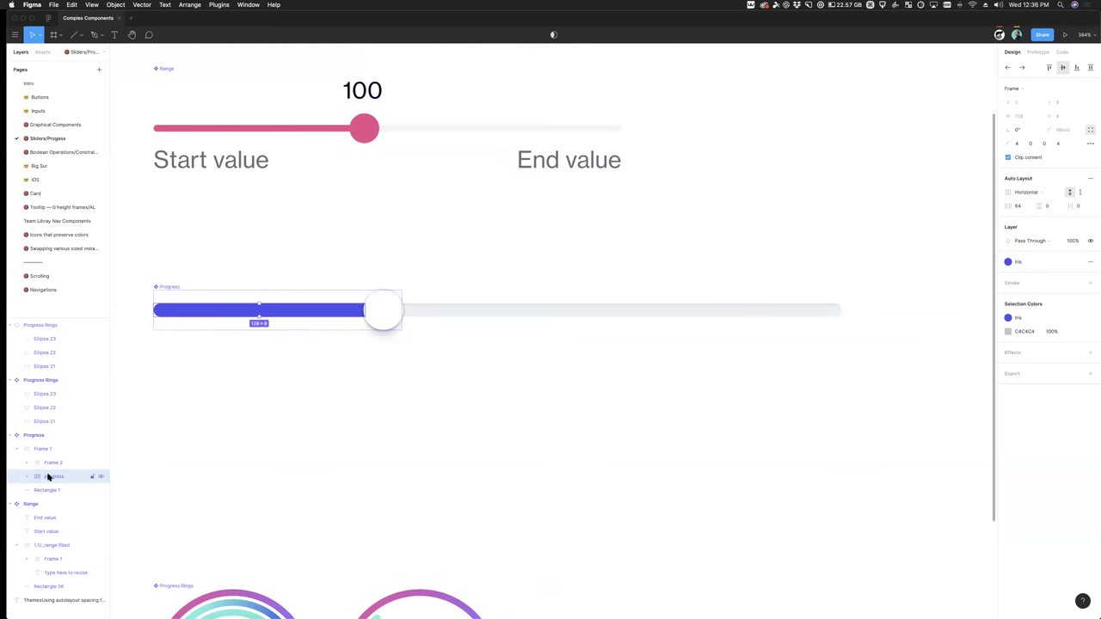
{"action": "left_click", "coordinate": [59, 463]}
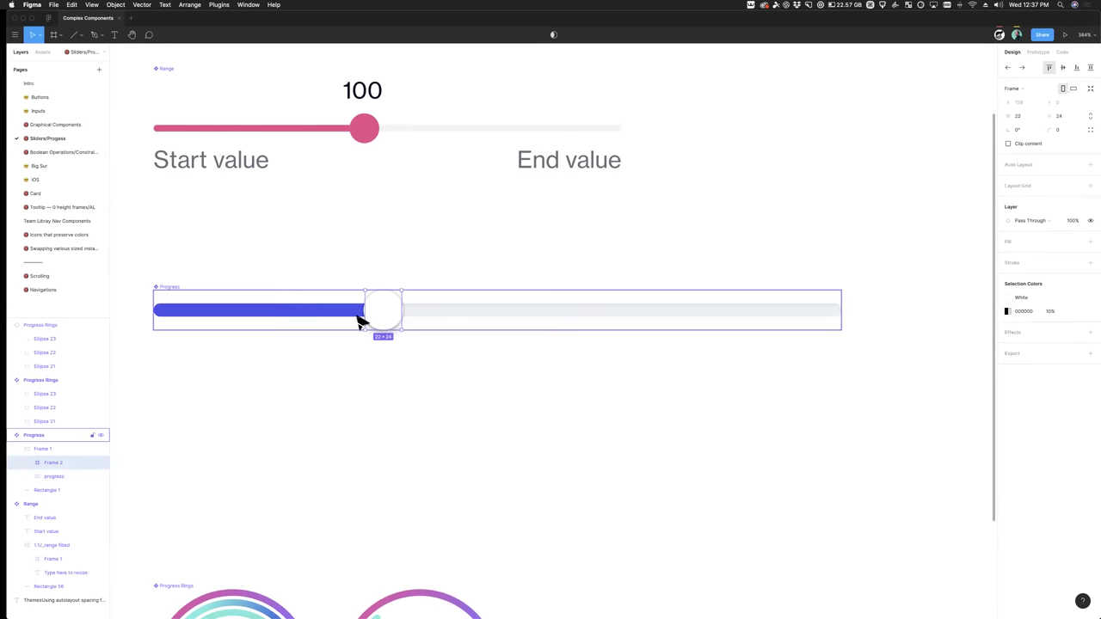
{"action": "scroll", "coordinate": [361, 320], "scroll_direction": "up", "scroll_amount": 5}
{"action": "scroll", "coordinate": [411, 315], "scroll_direction": "left", "scroll_amount": 3}
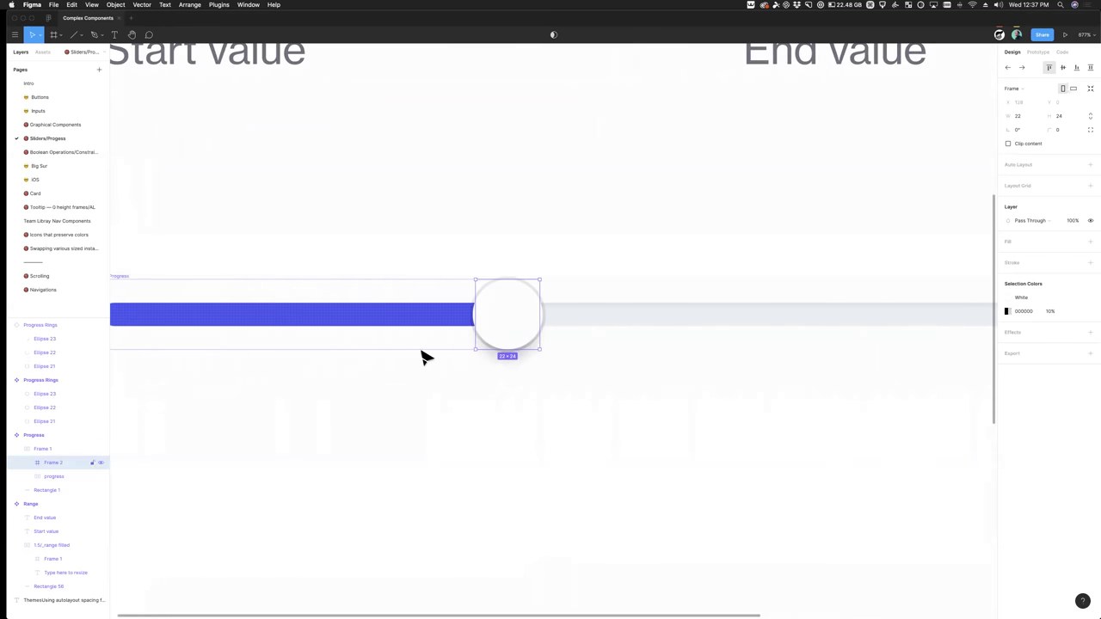
Step: Inspect the progress frame's nested Rectangle 2 and its auto layout horizontal padding
{"action": "scroll", "coordinate": [405, 351], "scroll_direction": "left", "scroll_amount": 2}
{"action": "left_click", "coordinate": [240, 320], "text": "super"}
{"action": "left_click", "coordinate": [26, 477]}
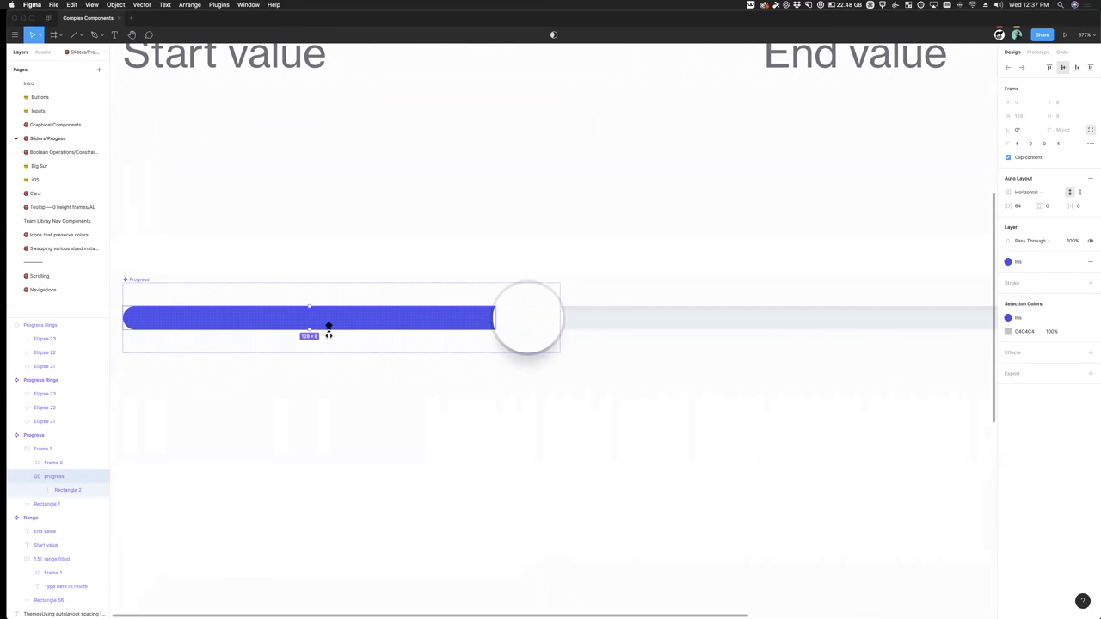
{"action": "left_click", "coordinate": [65, 494]}
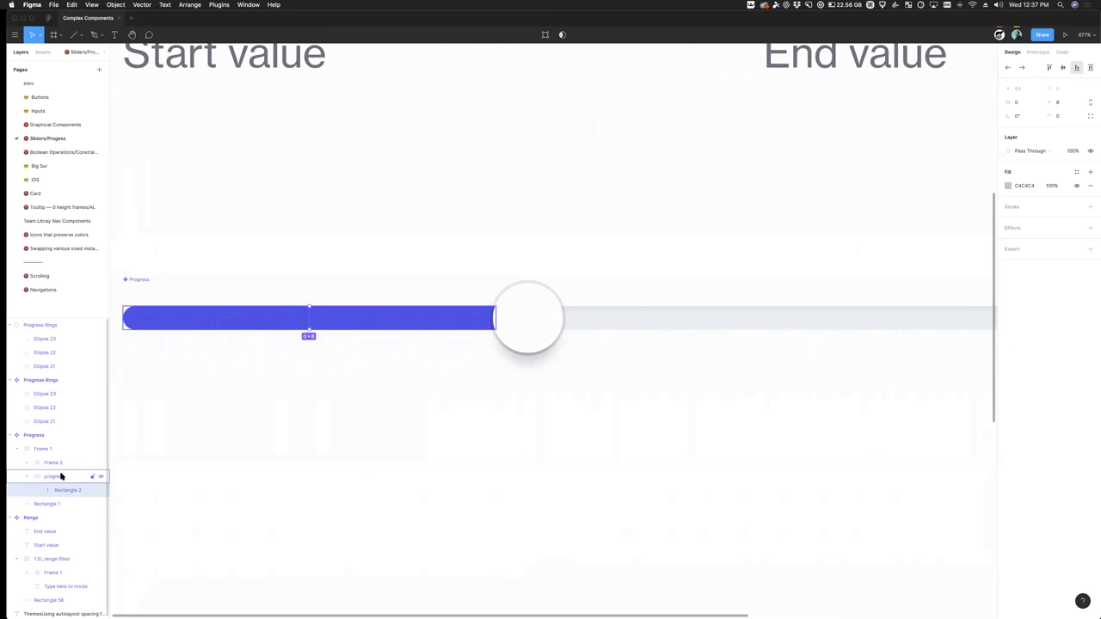
{"action": "left_click", "coordinate": [60, 477]}
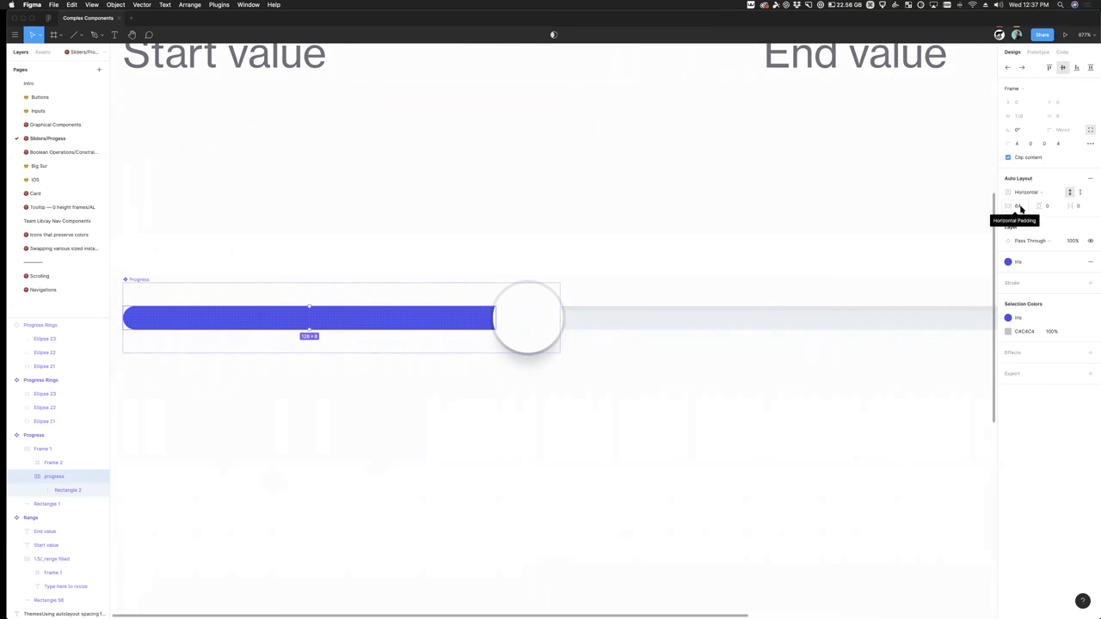
{"action": "left_click", "coordinate": [501, 459]}
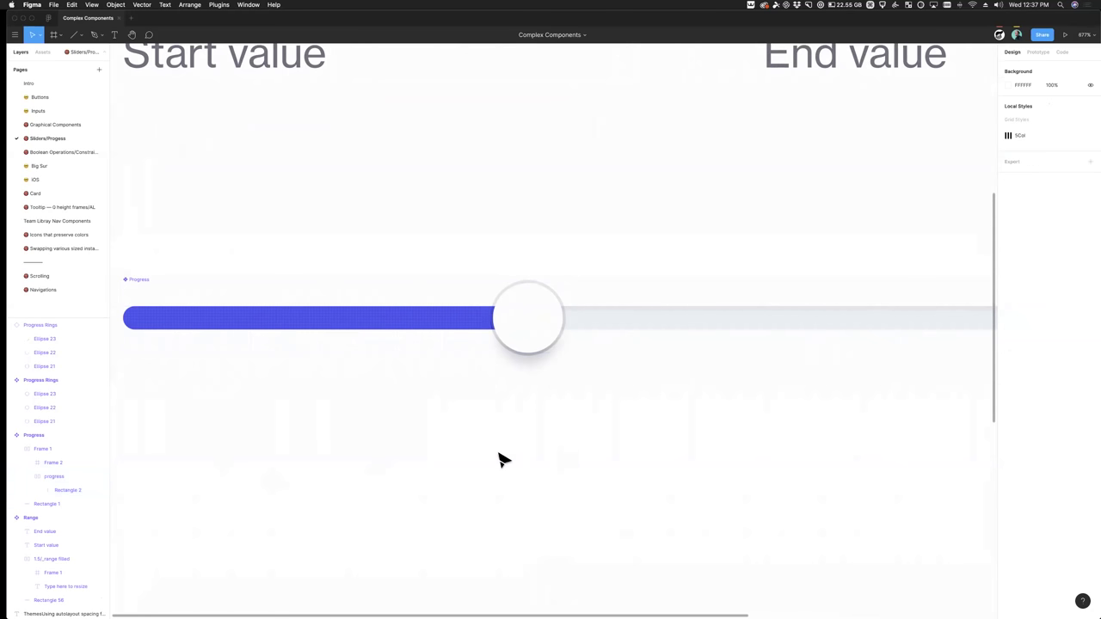
Step: Place an instance of the Progress component directly below the original and compare the two
{"action": "left_click", "coordinate": [455, 350]}
{"action": "left_click_drag", "start_coordinate": [451, 367], "coordinate": [445, 430]}
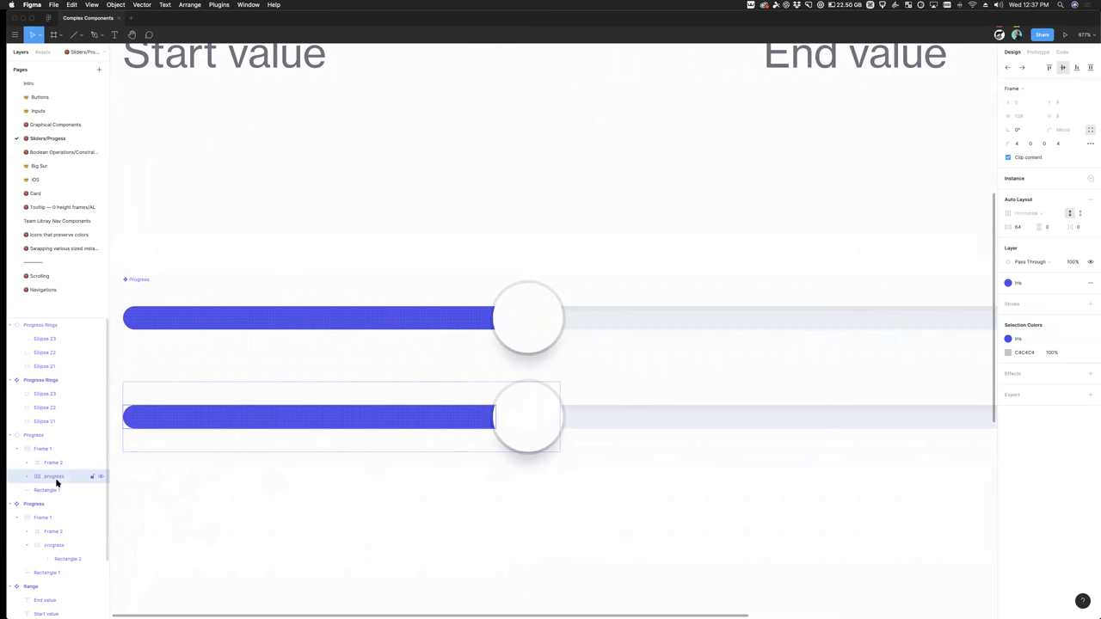
{"action": "left_click", "coordinate": [42, 435]}
{"action": "left_click", "coordinate": [60, 383]}
{"action": "left_click", "coordinate": [251, 315]}
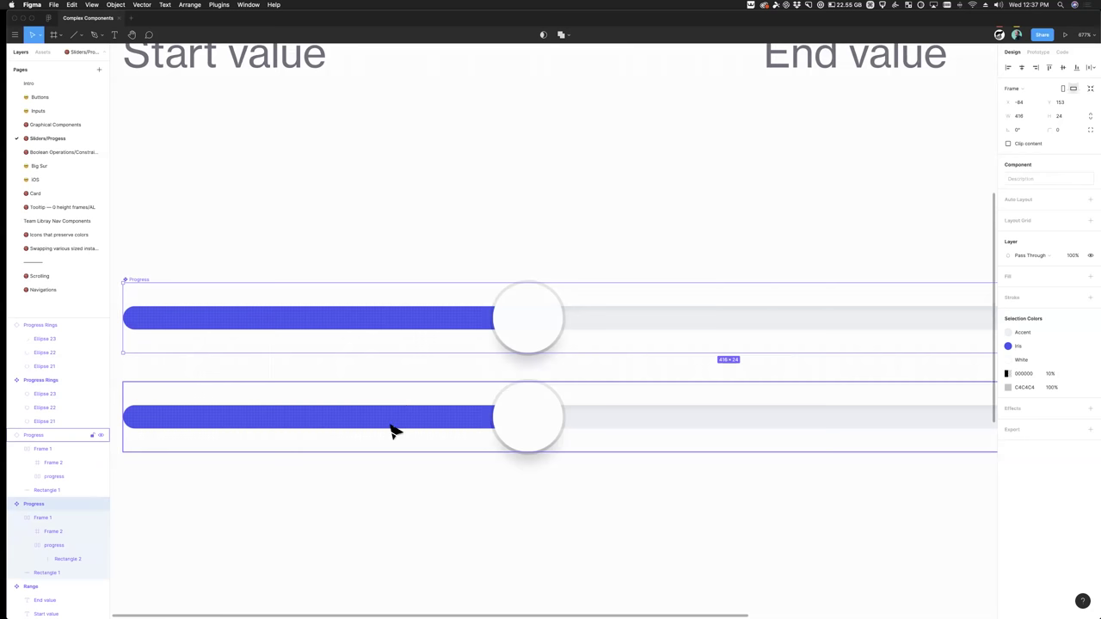
Step: Reduce the horizontal padding of the progress frame in the lower Progress instance to 0
{"action": "left_click", "coordinate": [281, 433], "text": "super"}
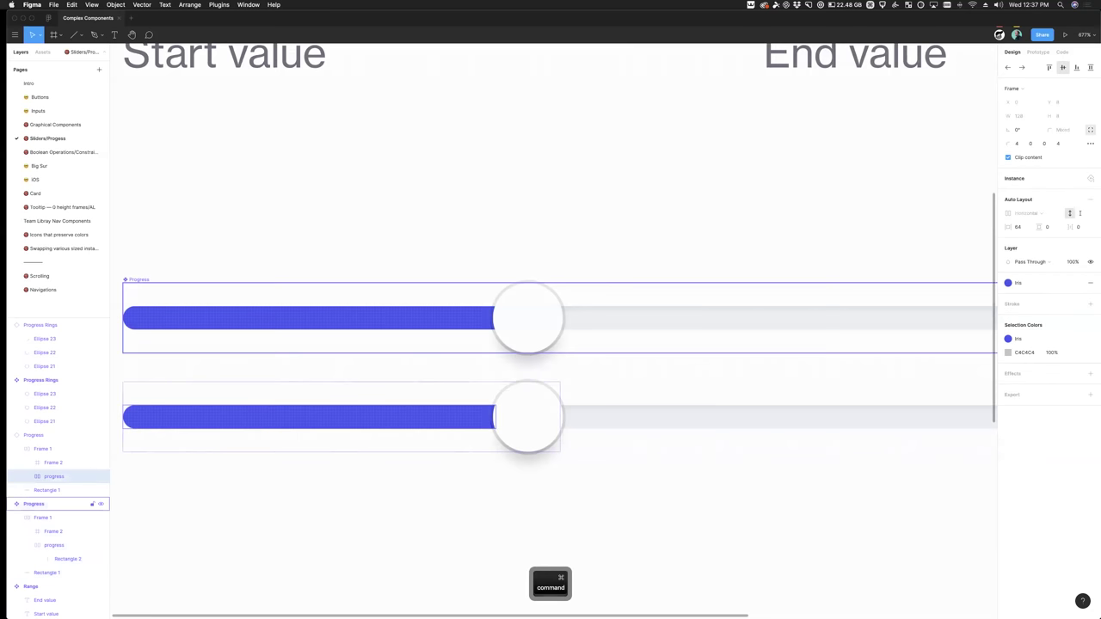
{"action": "left_click", "coordinate": [1018, 227]}
{"action": "key", "text": "shift+Down"}
{"action": "key", "text": "shift+Down"}
{"action": "key", "text": "shift+Down"}
{"action": "key", "text": "shift+Down"}
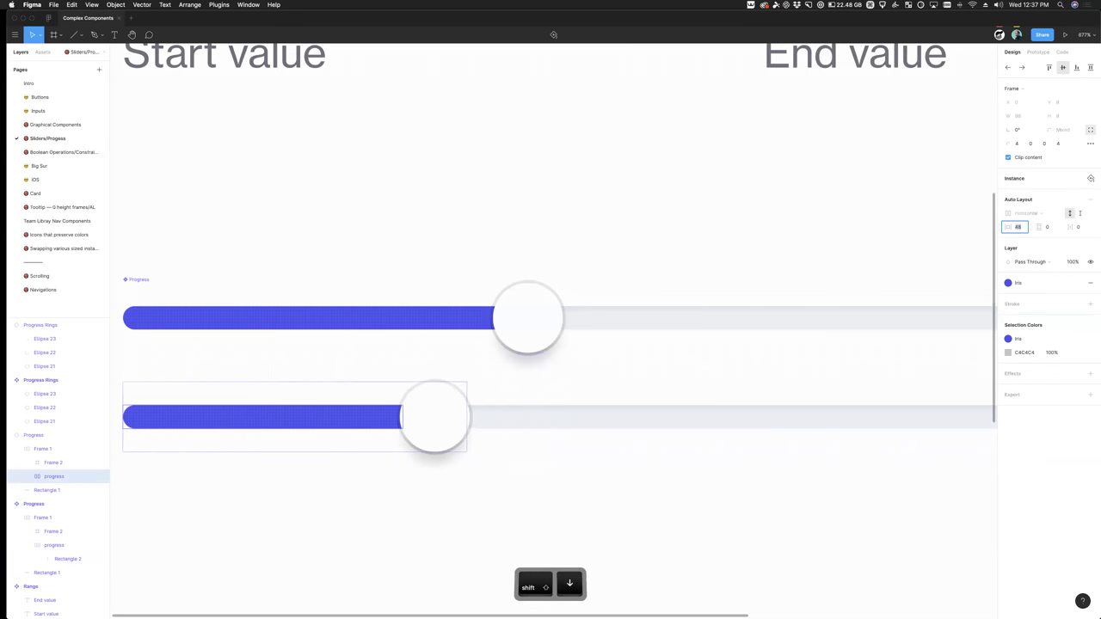
{"action": "key", "text": "shift+Down"}
{"action": "key", "text": "shift+Down"}
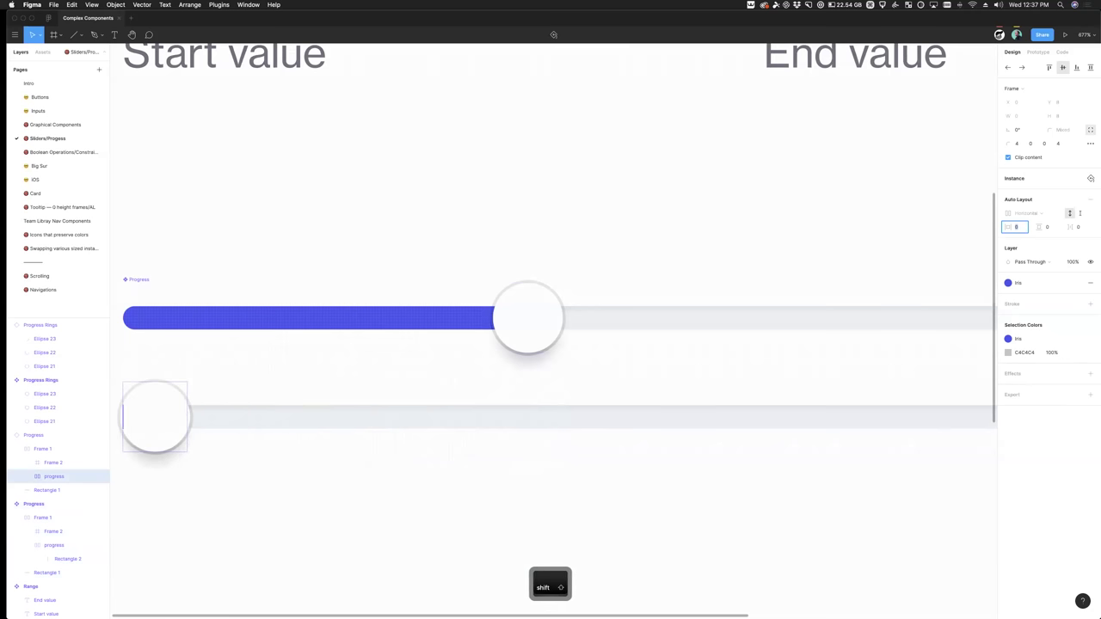
Step: Increase the horizontal padding of the lower instance's progress frame to 104
{"action": "key", "text": "shift+Up"}
{"action": "key", "text": "shift+Up"}
{"action": "key", "text": "shift+Up"}
{"action": "key", "text": "shift+Up"}
{"action": "key", "text": "shift+Up"}
{"action": "key", "text": "shift+Up"}
{"action": "key", "text": "shift+Up"}
{"action": "key", "text": "shift+Up"}
{"action": "key", "text": "shift+Up"}
{"action": "key", "text": "shift+Up"}
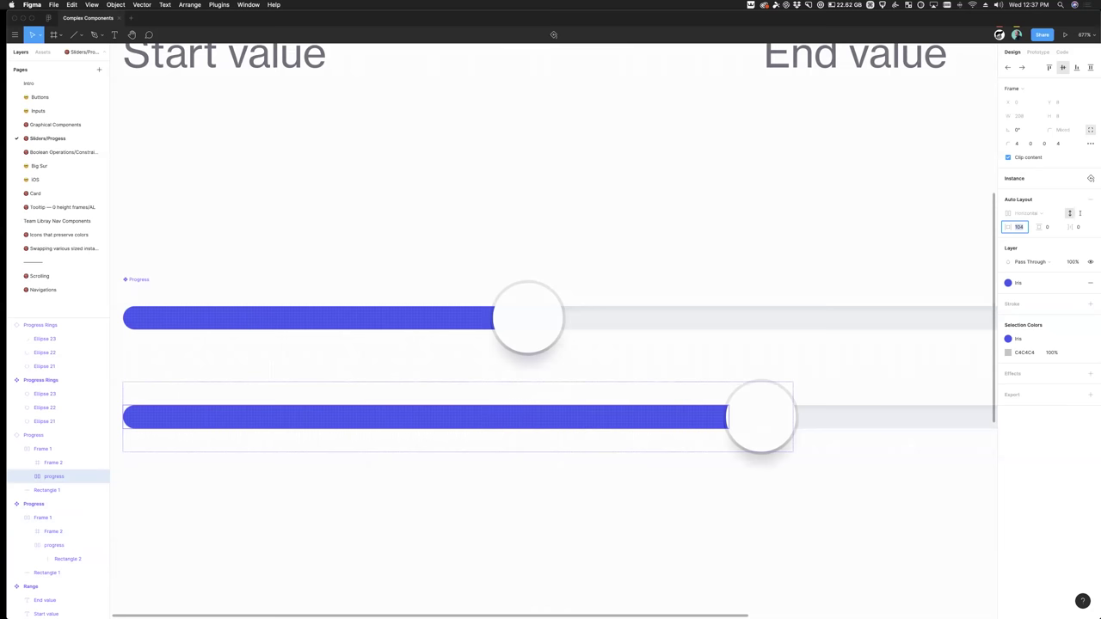
Step: Raise the lower instance's progress padding and return it to 104, leaving the whole lower Progress instance selected
{"action": "key", "text": "shift+Up"}
{"action": "key", "text": "shift+Down"}
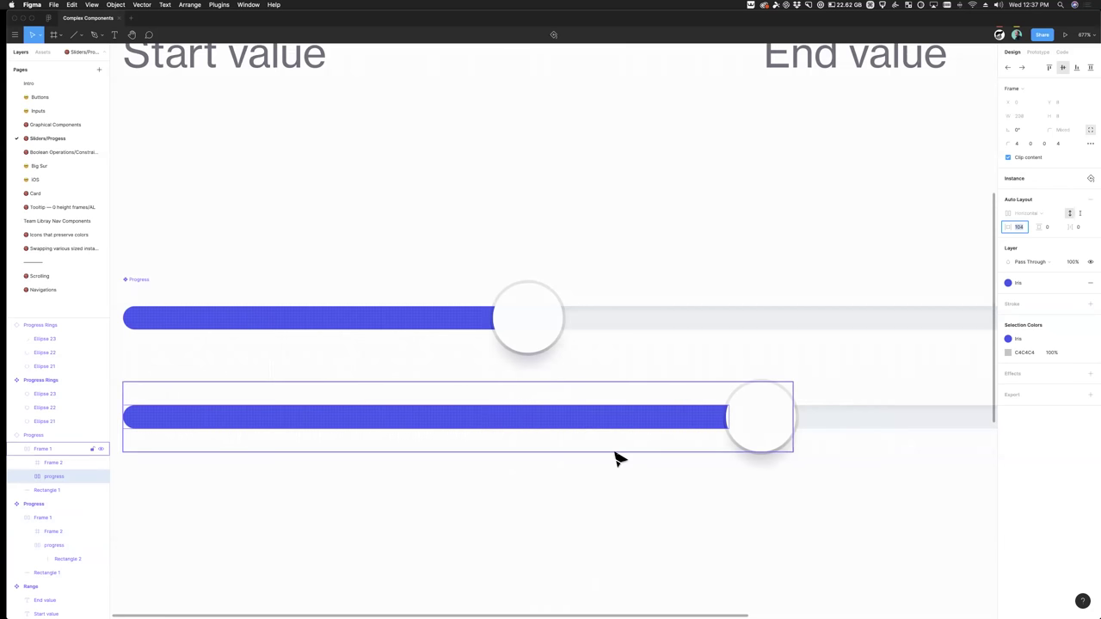
{"action": "left_click", "coordinate": [620, 491]}
{"action": "scroll", "coordinate": [619, 491], "scroll_direction": "down", "scroll_amount": 3}
{"action": "scroll", "coordinate": [622, 494], "scroll_direction": "down", "scroll_amount": 3}
{"action": "left_click", "coordinate": [721, 287]}
{"action": "scroll", "coordinate": [645, 286], "scroll_direction": "right", "scroll_amount": 3}
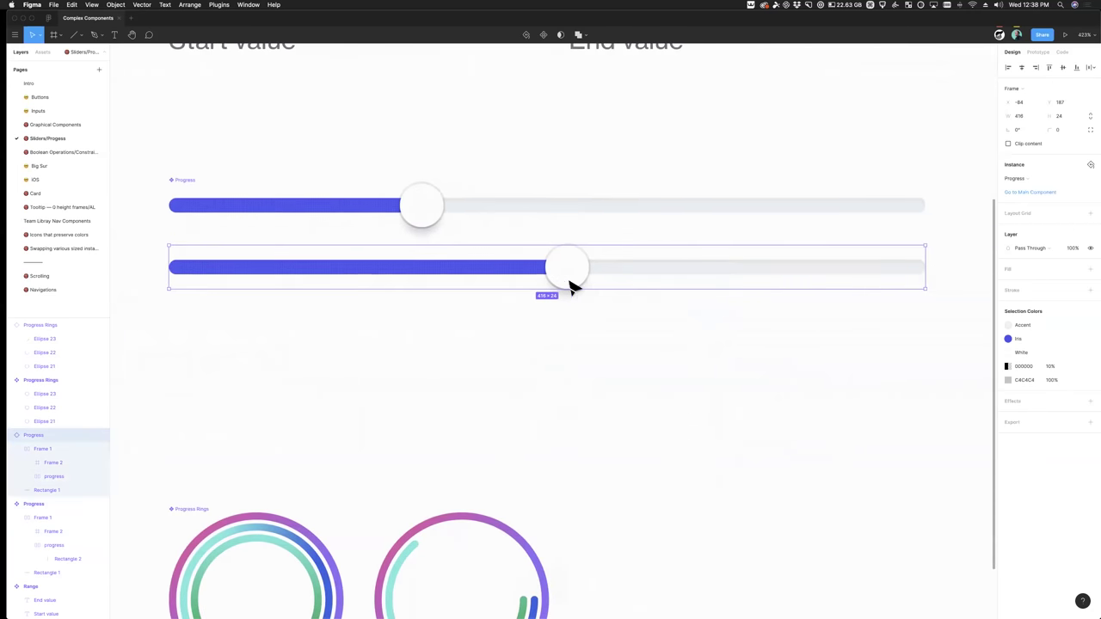
Step: Undo the trial move of the lower Progress instance and inspect its progress frame's horizontal padding
{"action": "left_click_drag", "start_coordinate": [583, 297], "coordinate": [569, 296]}
{"action": "key", "text": "super+z"}
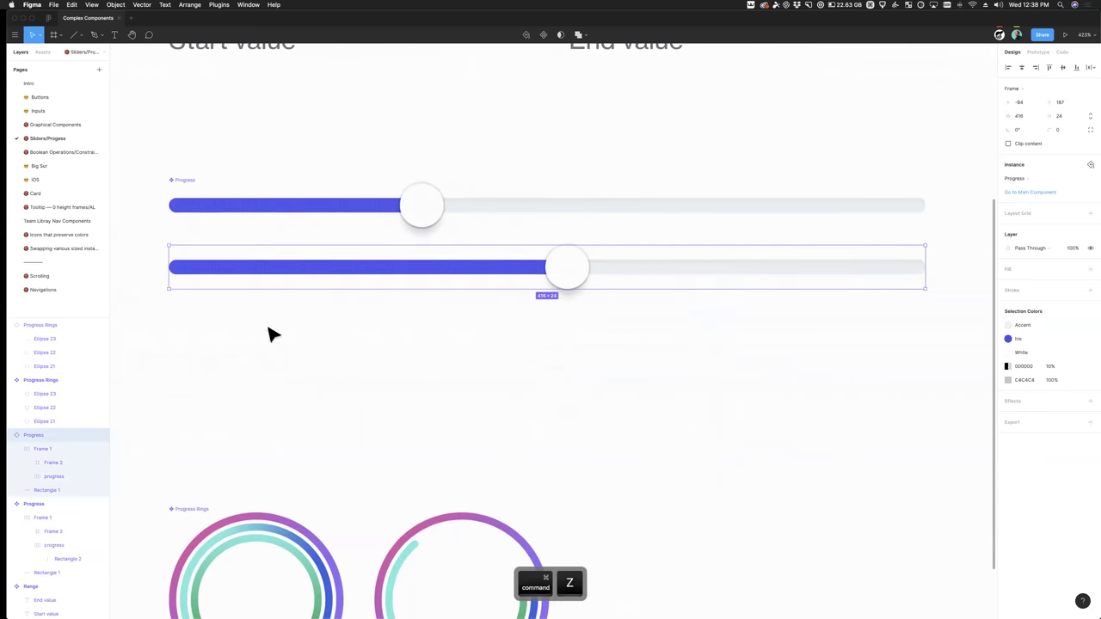
{"action": "left_click", "coordinate": [264, 273], "text": "super"}
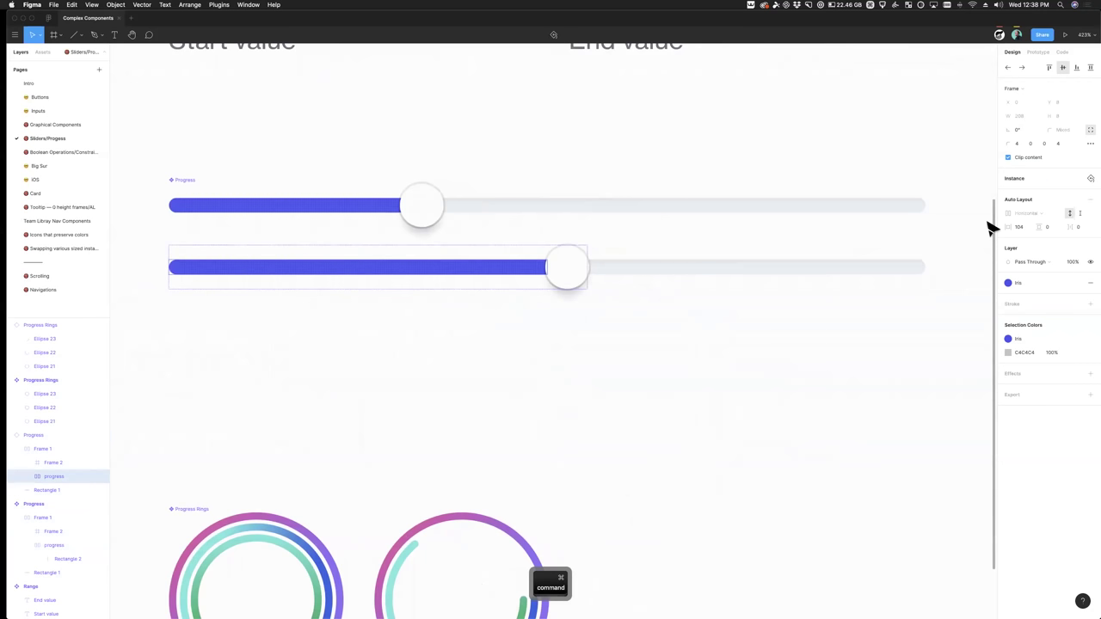
{"action": "left_click", "coordinate": [1016, 227]}
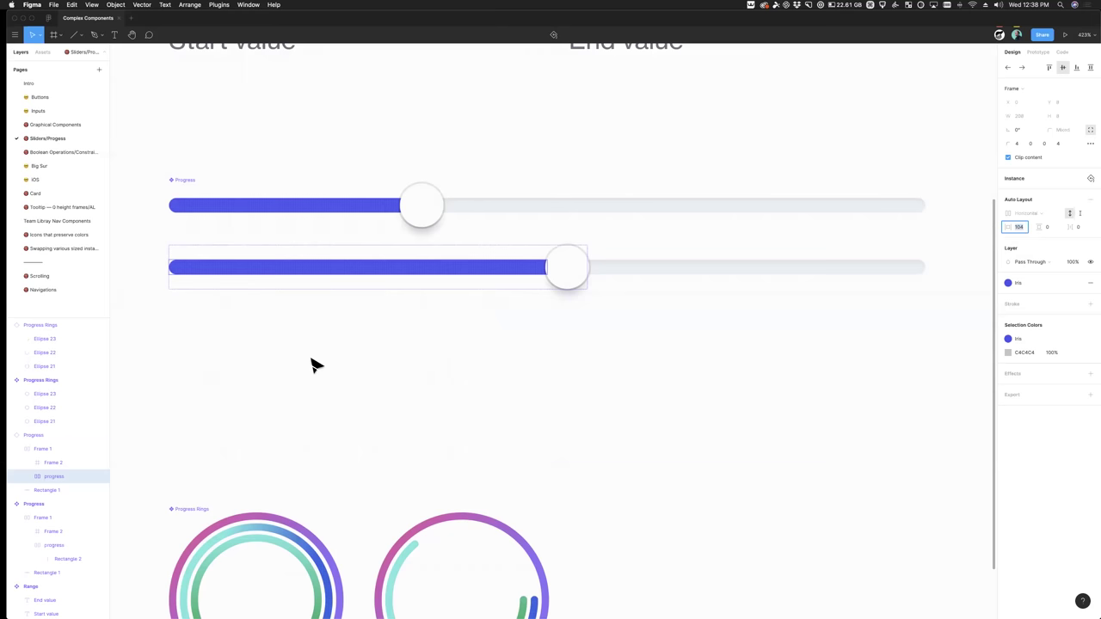
Step: Move the Progress Rings component up, closer beneath the two Progress sliders
{"action": "scroll", "coordinate": [318, 364], "scroll_direction": "down", "scroll_amount": 4}
{"action": "left_click_drag", "start_coordinate": [320, 462], "coordinate": [325, 289]}
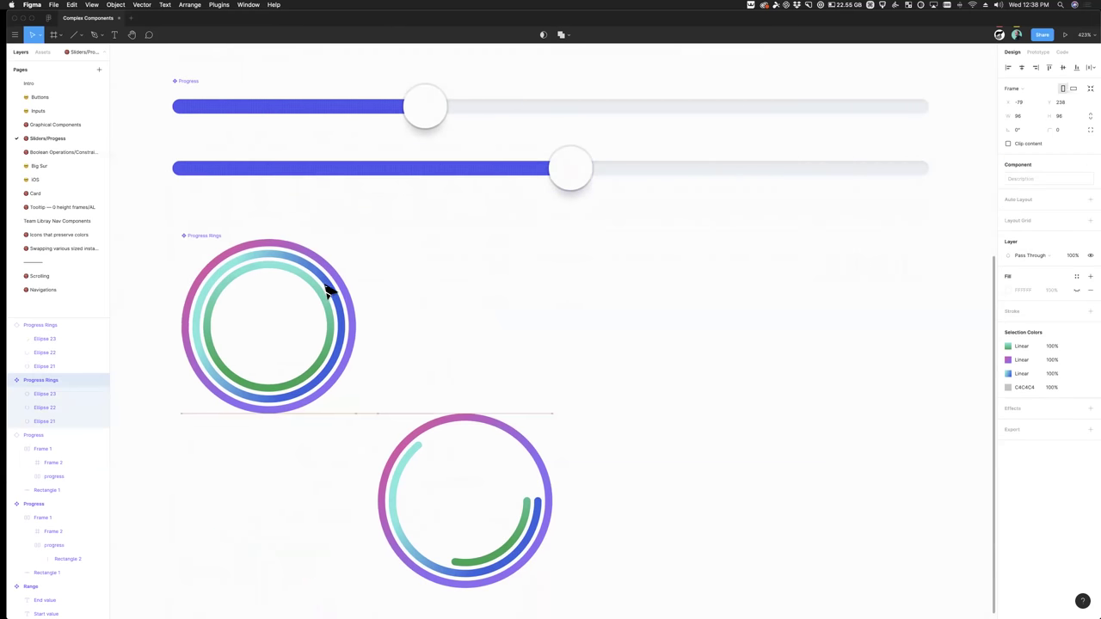
{"action": "left_click", "coordinate": [480, 462]}
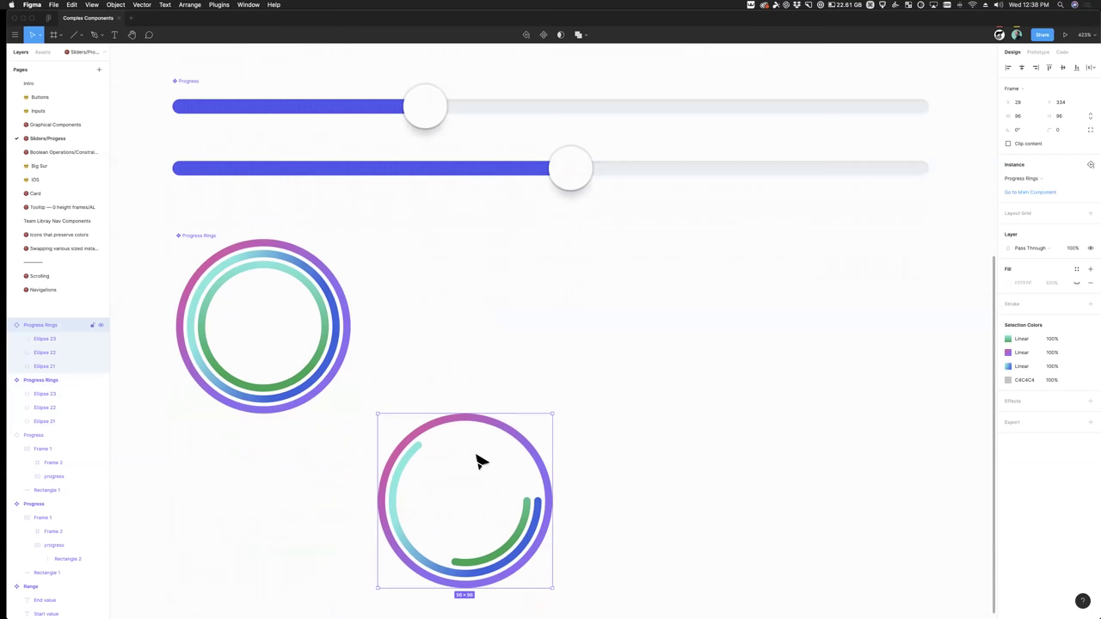
{"action": "scroll", "coordinate": [238, 348], "scroll_direction": "up", "scroll_amount": 3}
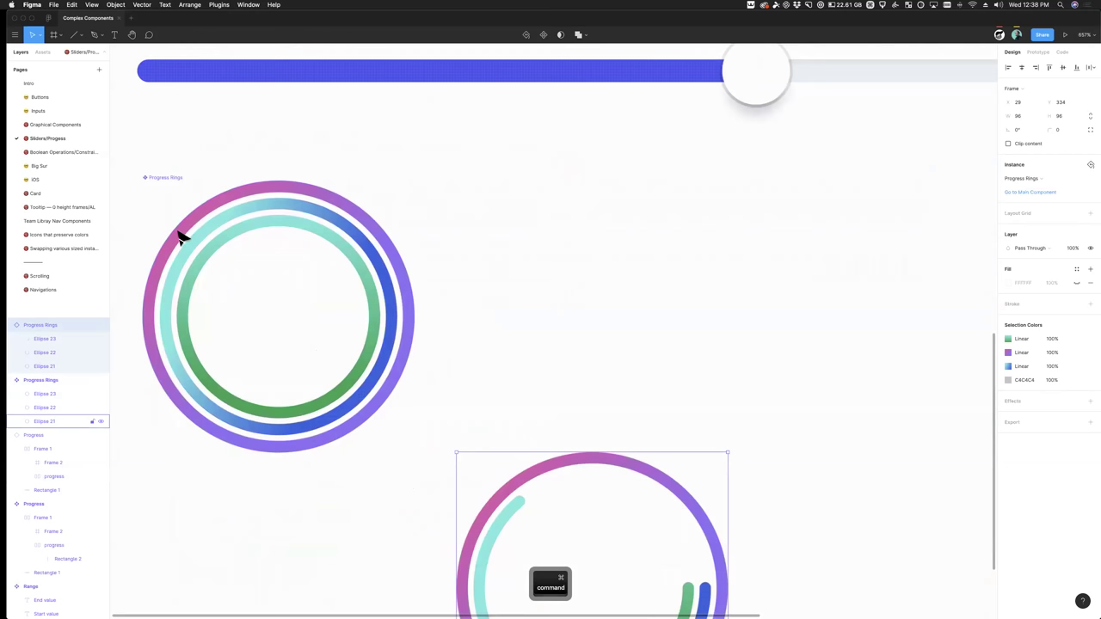
Step: Check the individual ellipses of the Progress Rings component, try an arc sweep on the outer ring and undo it
{"action": "left_click", "coordinate": [179, 237], "text": "super"}
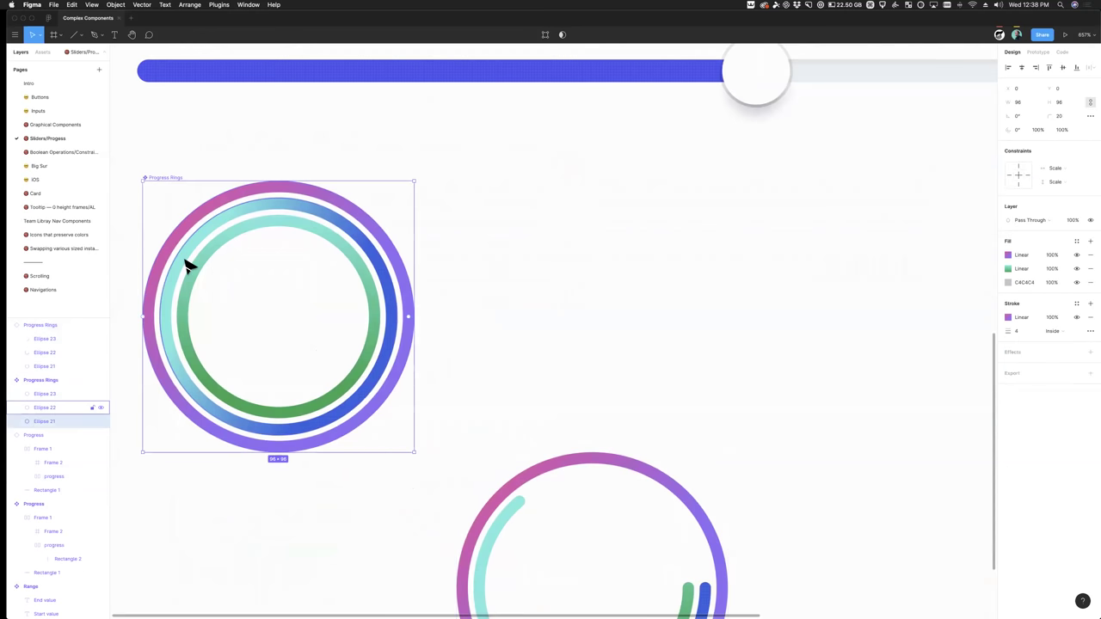
{"action": "left_click", "coordinate": [201, 216]}
{"action": "left_click", "coordinate": [192, 214], "text": "super"}
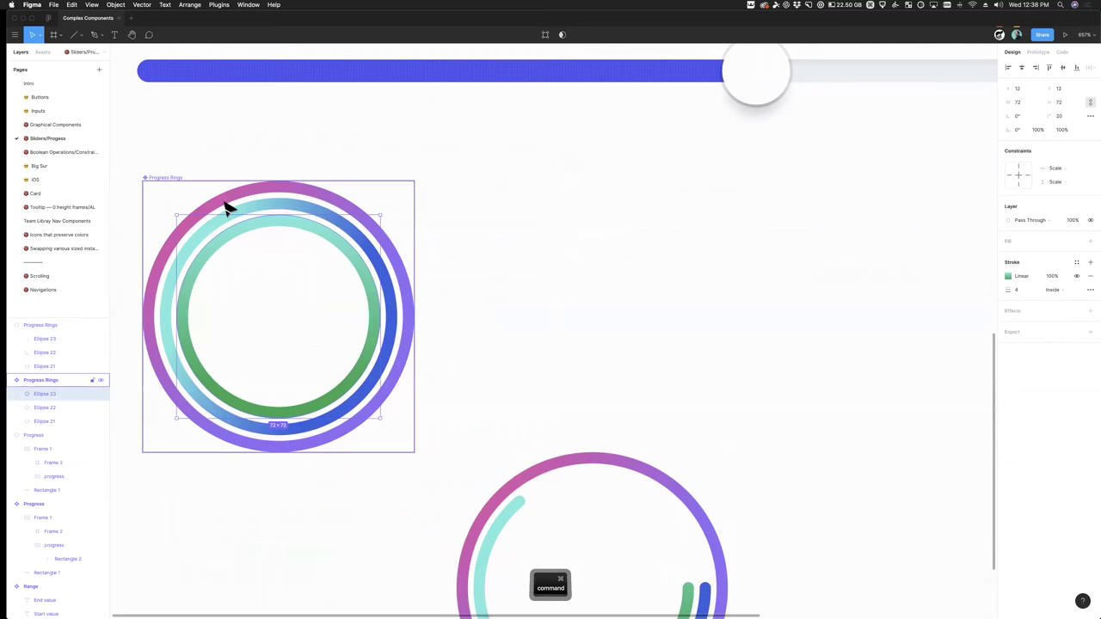
{"action": "left_click", "coordinate": [225, 205], "text": "super"}
{"action": "left_click_drag", "start_coordinate": [409, 318], "coordinate": [387, 241]}
{"action": "key", "text": "super+z"}
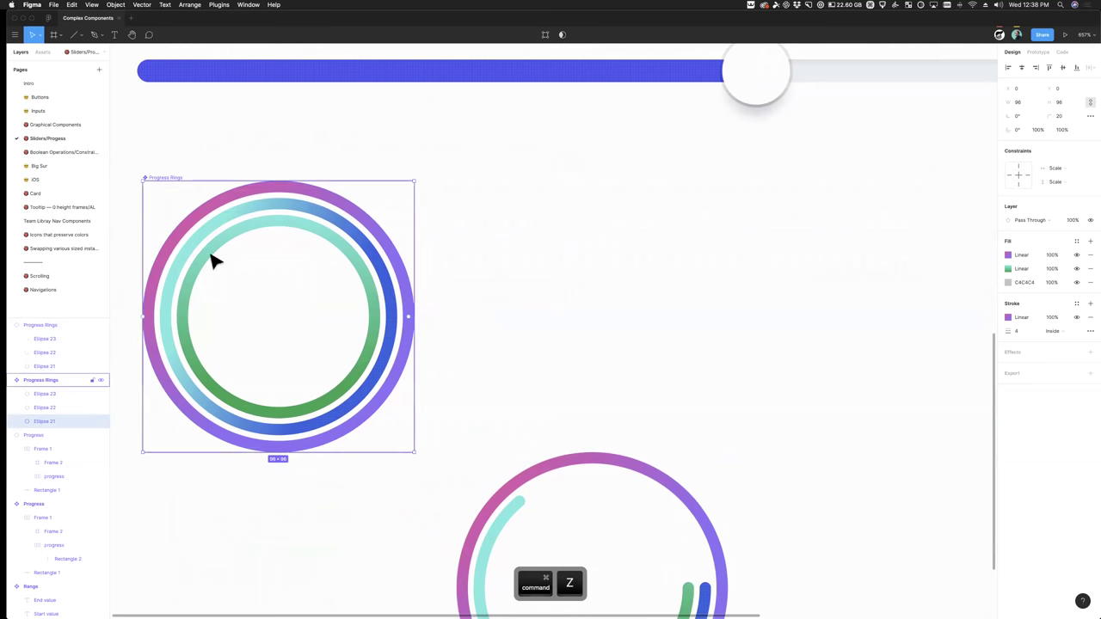
Step: Cut the existing Progress Rings instance with partial arcs from the canvas
{"action": "left_click", "coordinate": [481, 392]}
{"action": "left_click", "coordinate": [413, 310], "text": "super"}
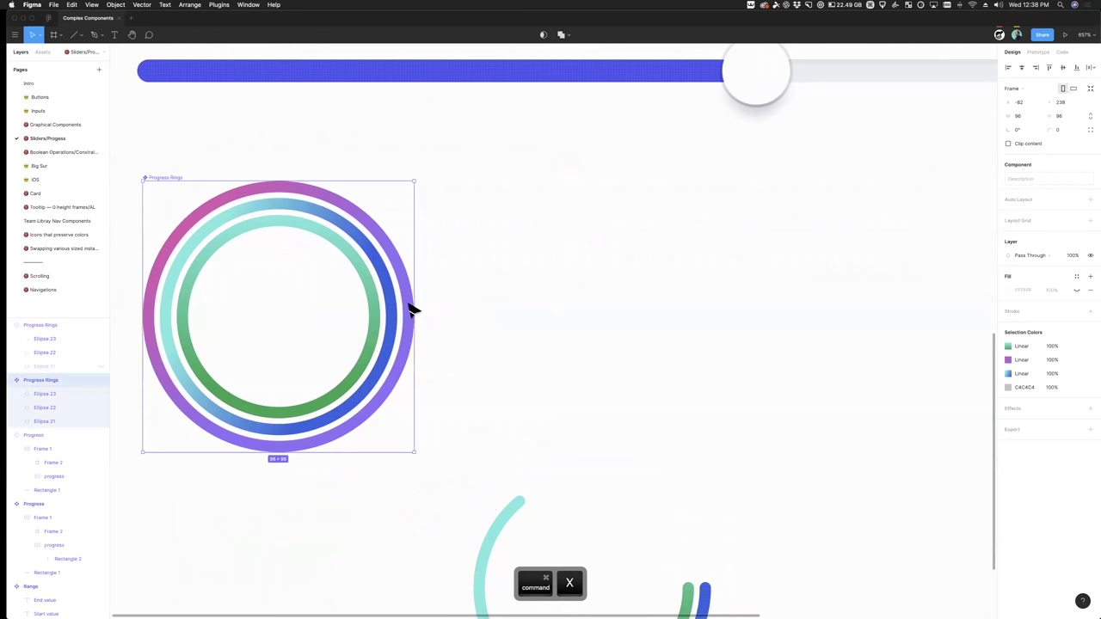
{"action": "left_click", "coordinate": [46, 407]}
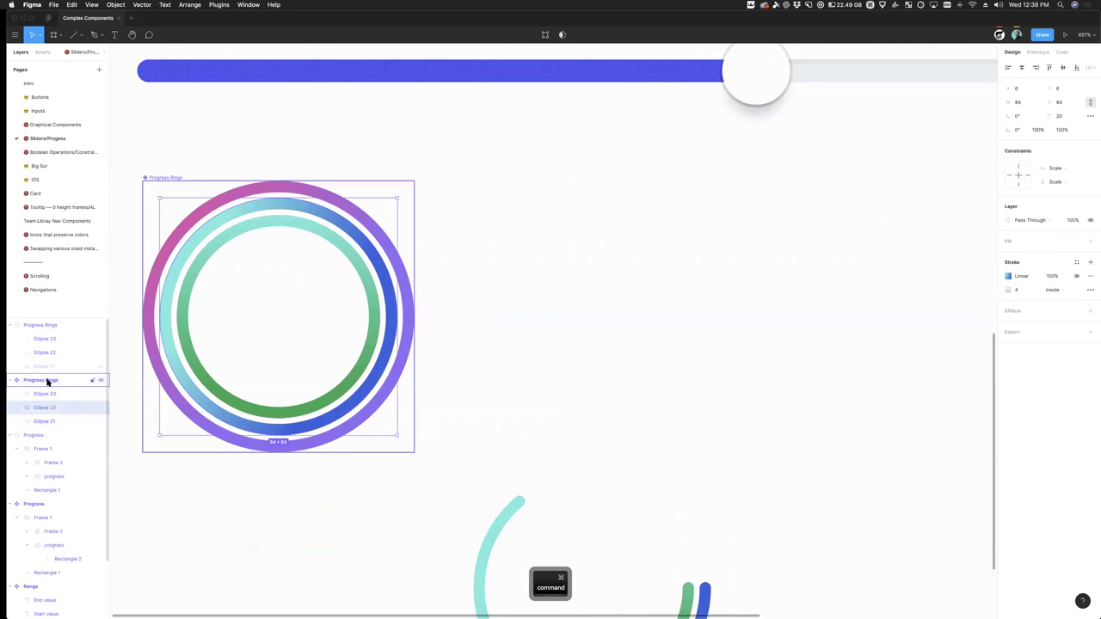
{"action": "key", "text": "Escape"}
{"action": "key", "text": "Escape"}
{"action": "left_click", "coordinate": [534, 509]}
{"action": "key", "text": "super+x"}
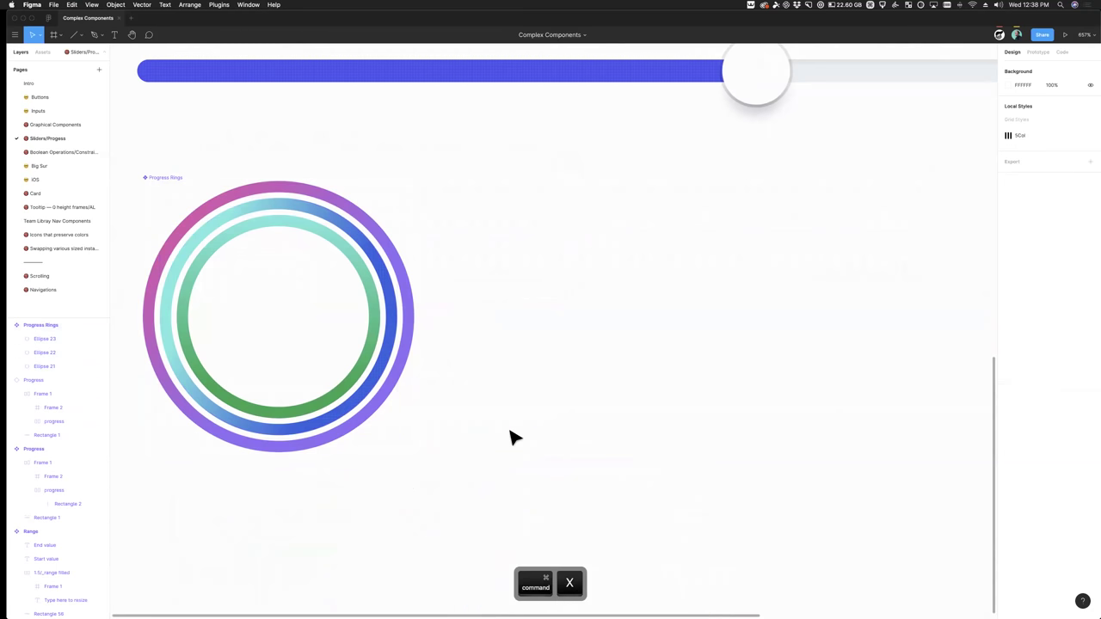
Step: Place a new Progress Rings instance beside the component and shorten its outer ring to an arc of roughly two thirds
{"action": "left_click", "coordinate": [318, 318]}
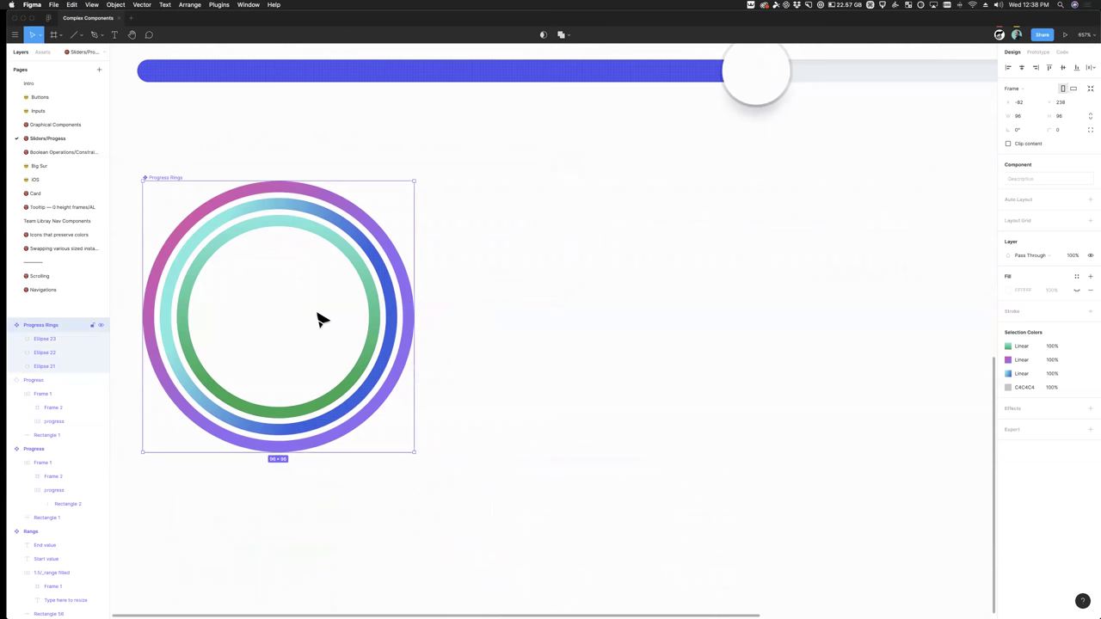
{"action": "left_click_drag", "start_coordinate": [318, 320], "coordinate": [702, 335]}
{"action": "left_click", "coordinate": [733, 238], "text": "super"}
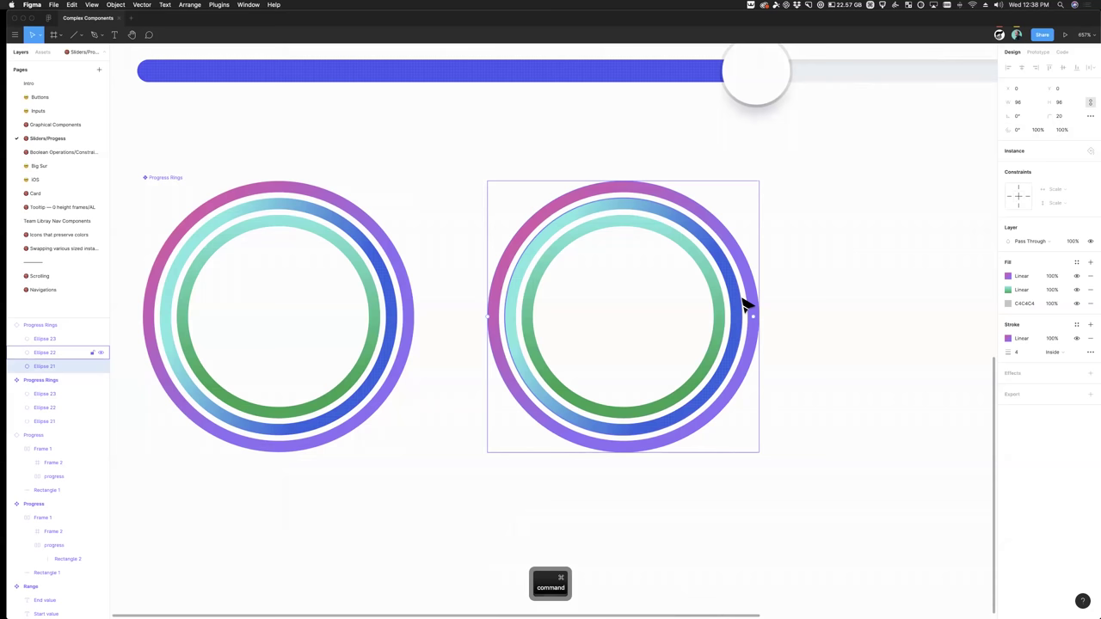
{"action": "left_click_drag", "start_coordinate": [750, 321], "coordinate": [581, 245]}
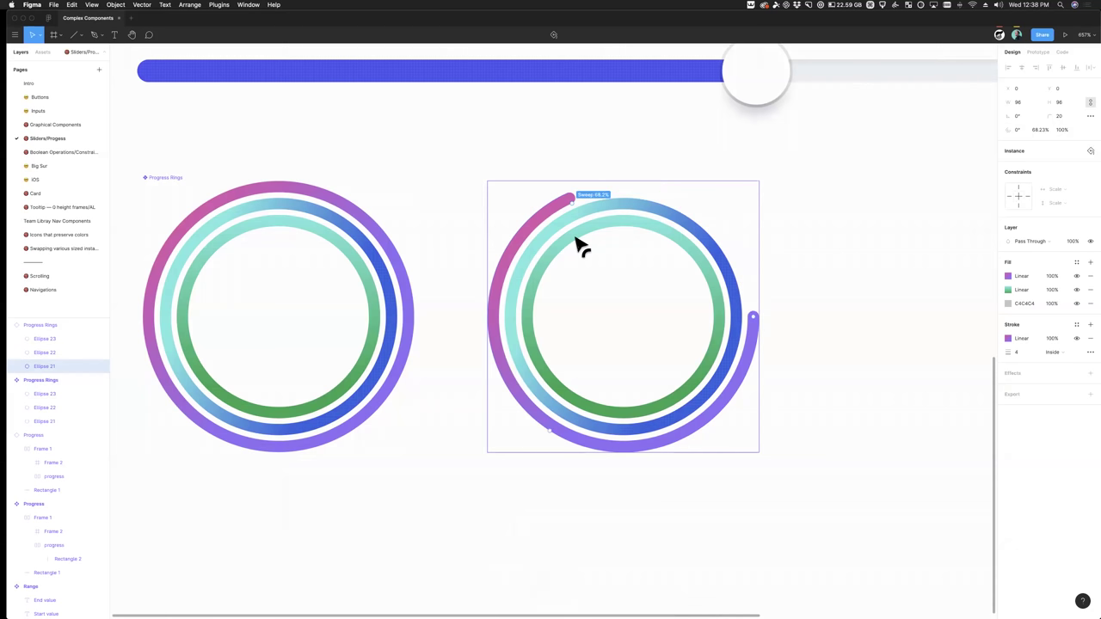
Step: Shorten the instance's middle ring to a sweep of about 66% and its inner ring to about 23%
{"action": "left_click", "coordinate": [741, 320]}
{"action": "left_click_drag", "start_coordinate": [739, 319], "coordinate": [583, 217]}
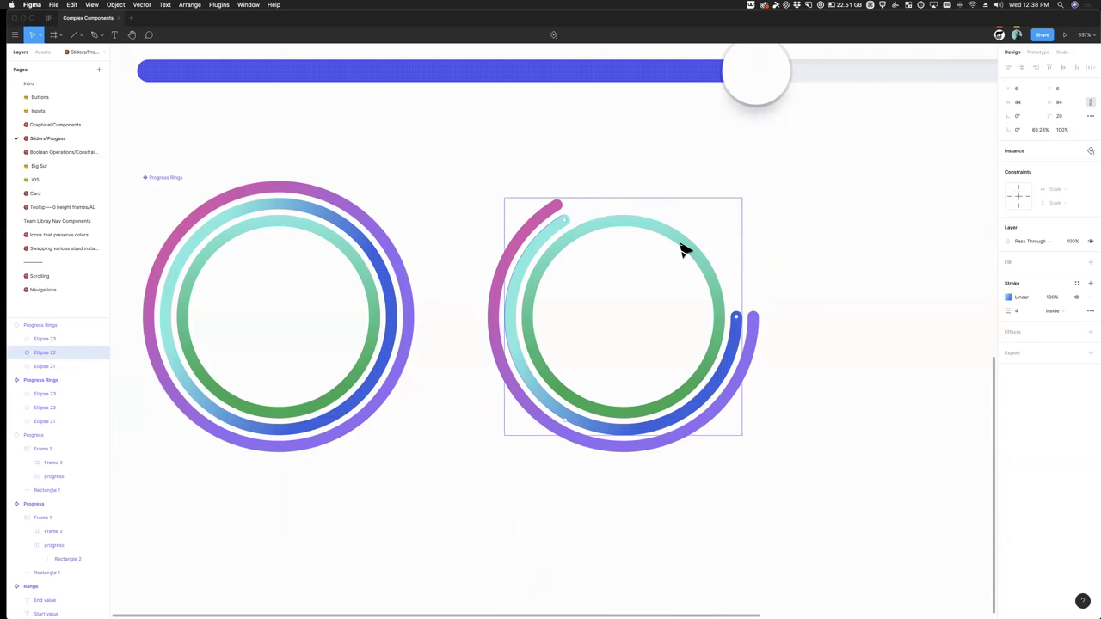
{"action": "left_click", "coordinate": [730, 314]}
{"action": "left_click_drag", "start_coordinate": [665, 239], "coordinate": [637, 384]}
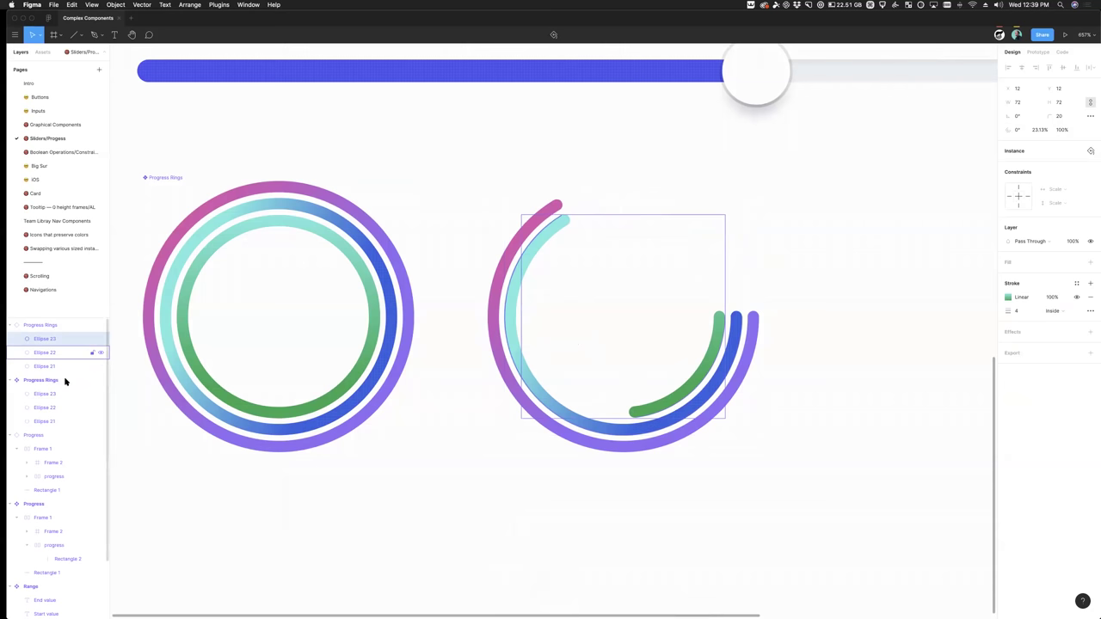
{"action": "left_click", "coordinate": [790, 519]}
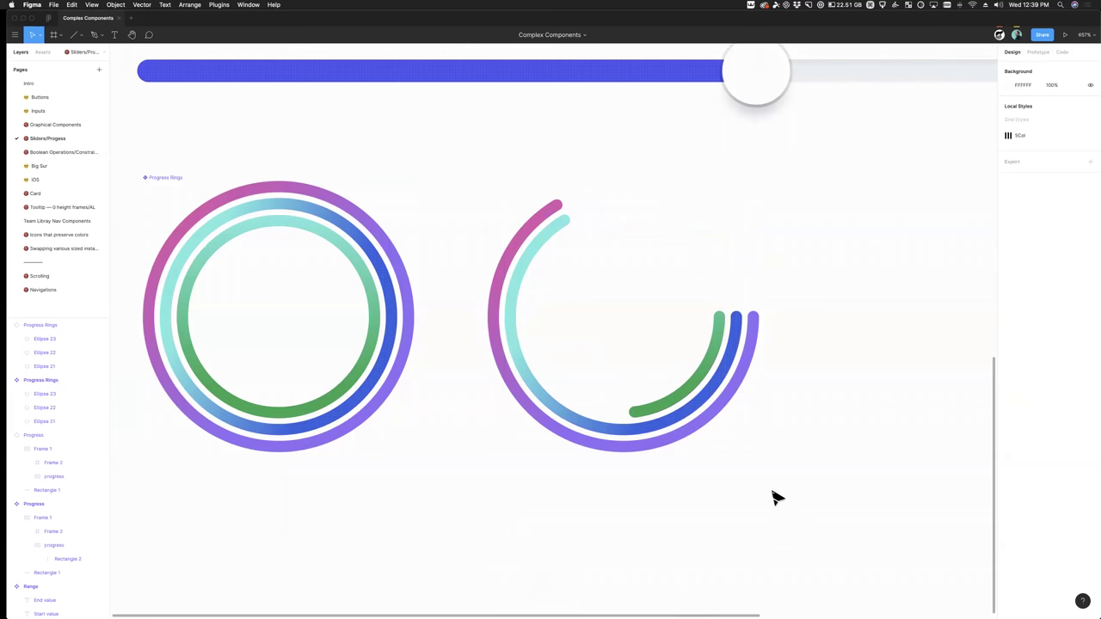
Step: Rotate the start of the instance's outer ring arc to about 133 degrees
{"action": "left_click", "coordinate": [679, 424]}
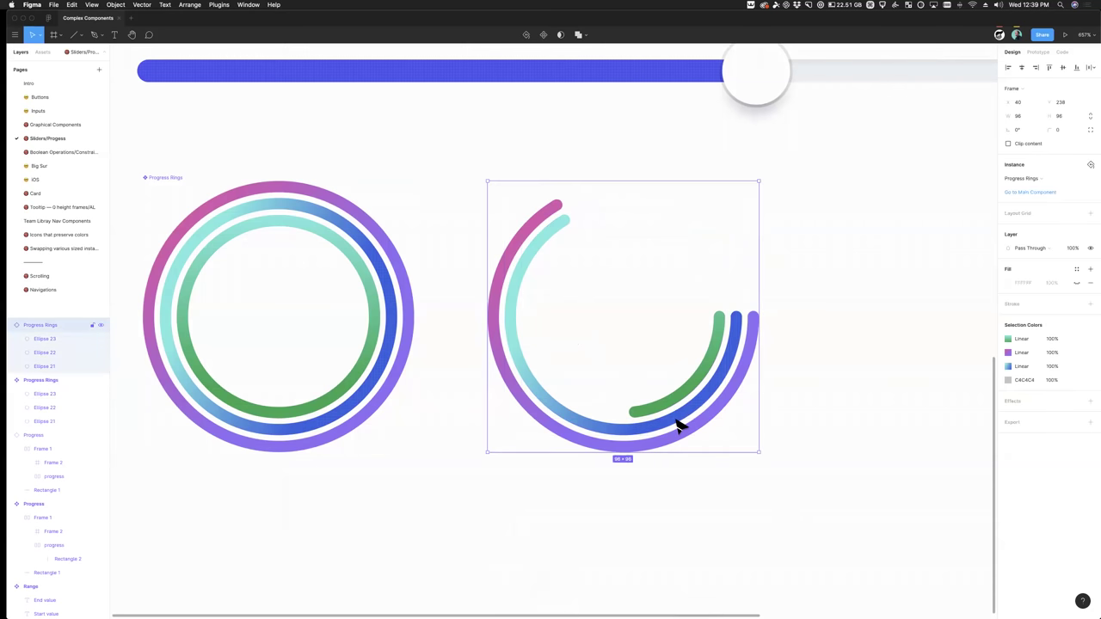
{"action": "left_click", "coordinate": [745, 376], "text": "super"}
{"action": "left_click_drag", "start_coordinate": [757, 325], "coordinate": [542, 410]}
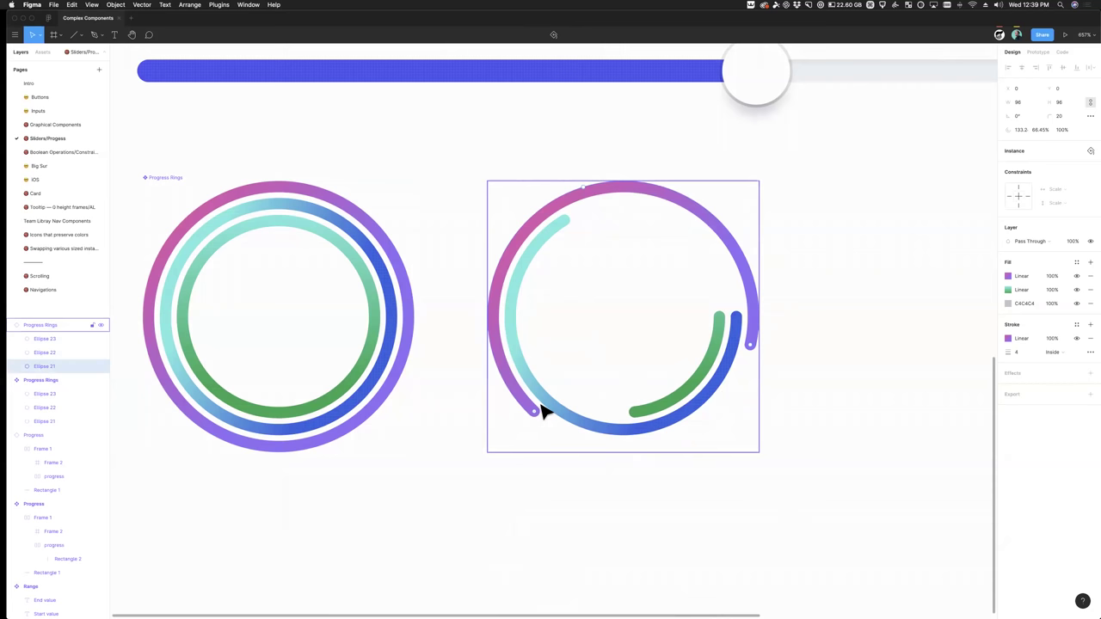
{"action": "key", "text": "Escape"}
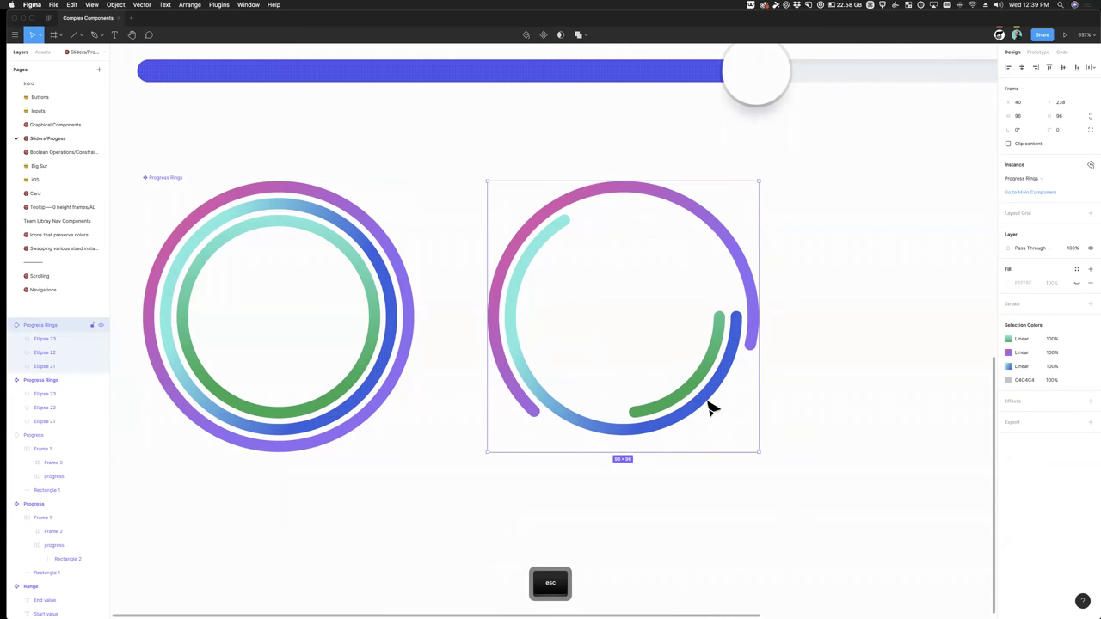
Step: Cut the adjusted Progress Rings instance beside the main component from the canvas
{"action": "scroll", "coordinate": [508, 394], "scroll_direction": "down", "scroll_amount": 4}
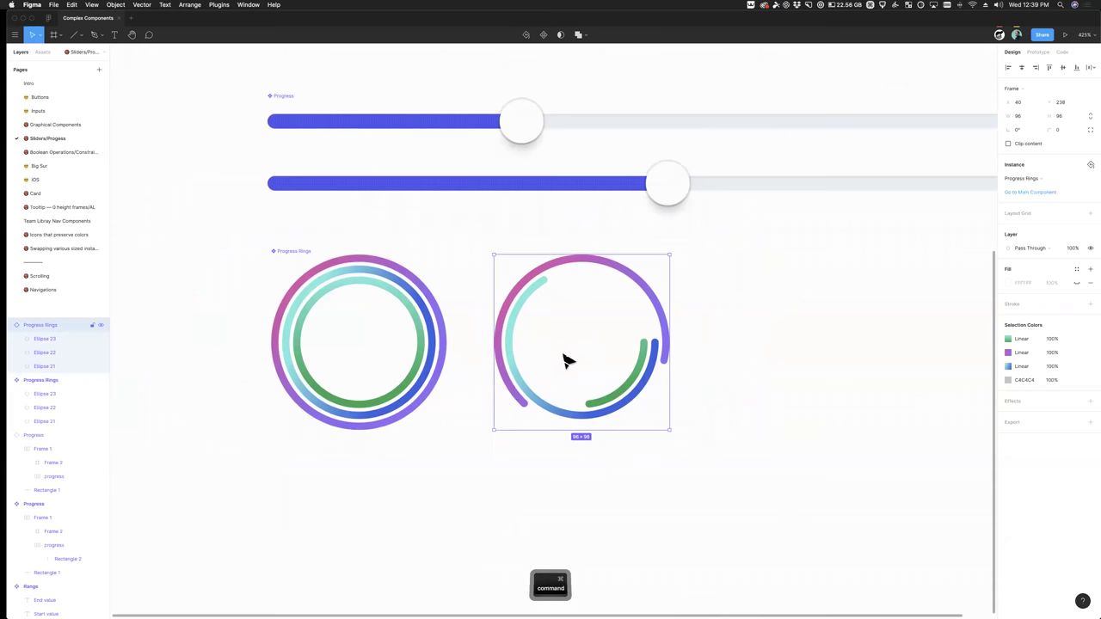
{"action": "scroll", "coordinate": [567, 362], "scroll_direction": "down", "scroll_amount": 4}
{"action": "key", "text": "super+x"}
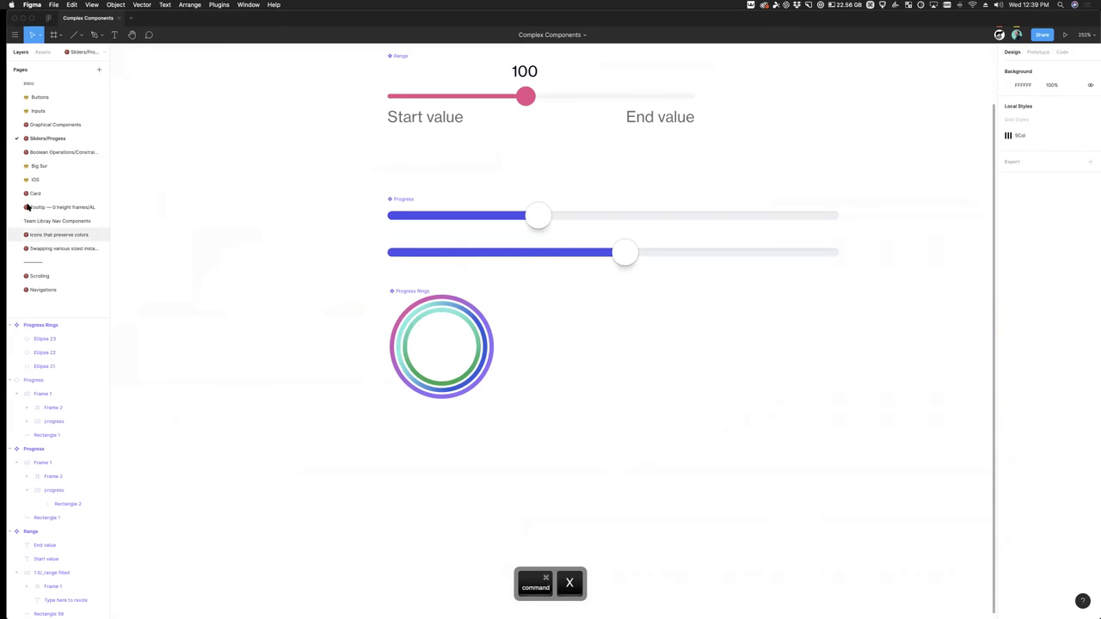
Step: Open the Boolean Operations page and select the lower-left diamond of the grey shape
{"action": "left_click", "coordinate": [58, 153]}
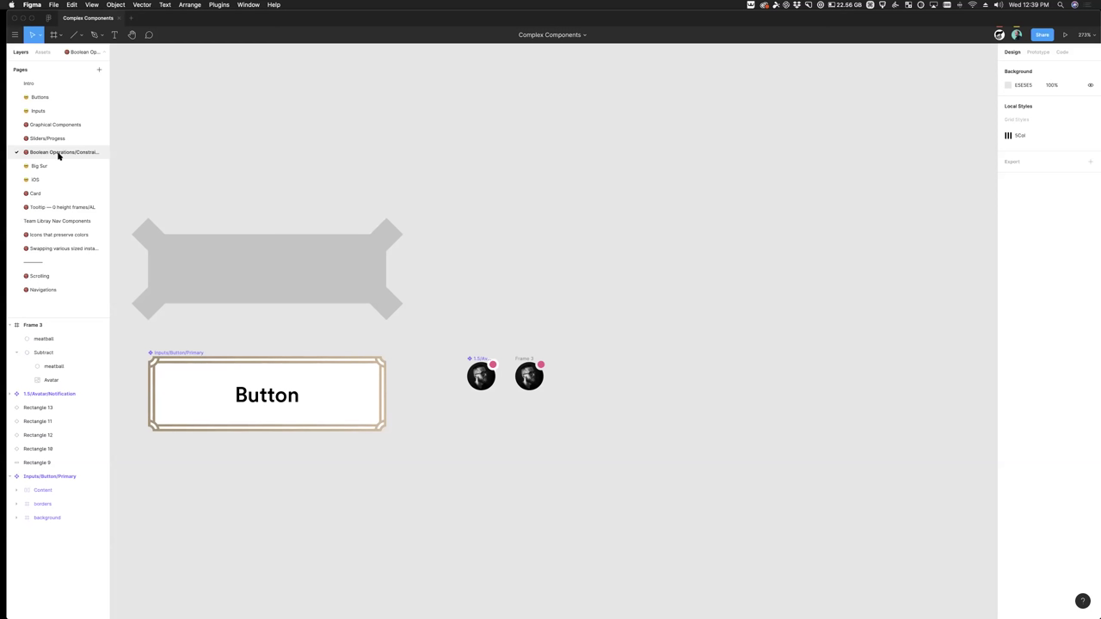
{"action": "scroll", "coordinate": [197, 344], "scroll_direction": "left", "scroll_amount": 5}
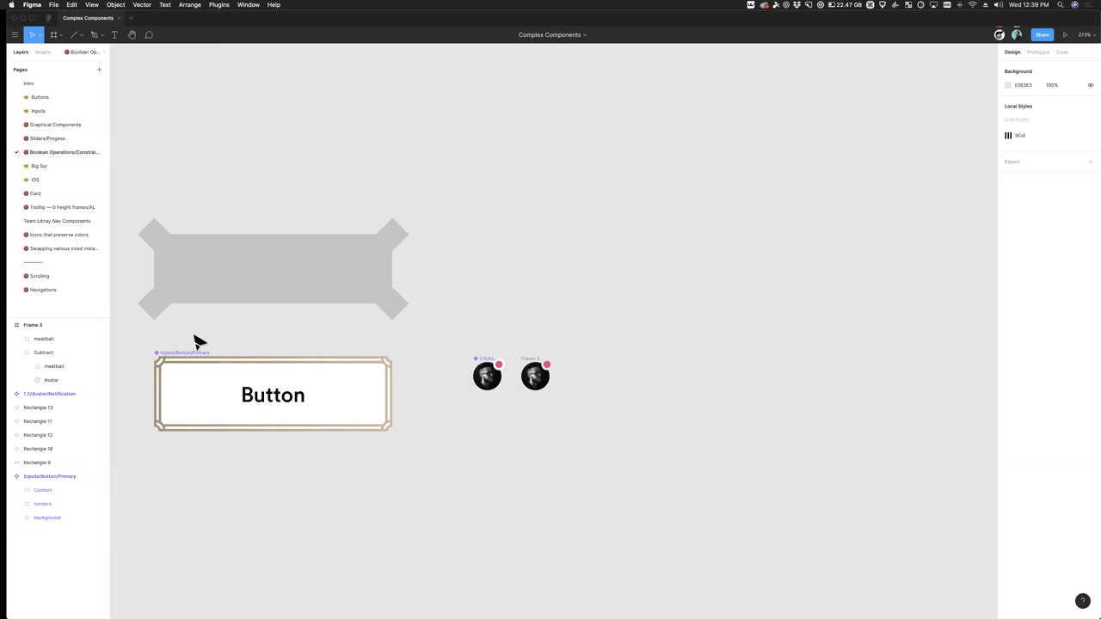
{"action": "left_click", "coordinate": [235, 312], "text": "super"}
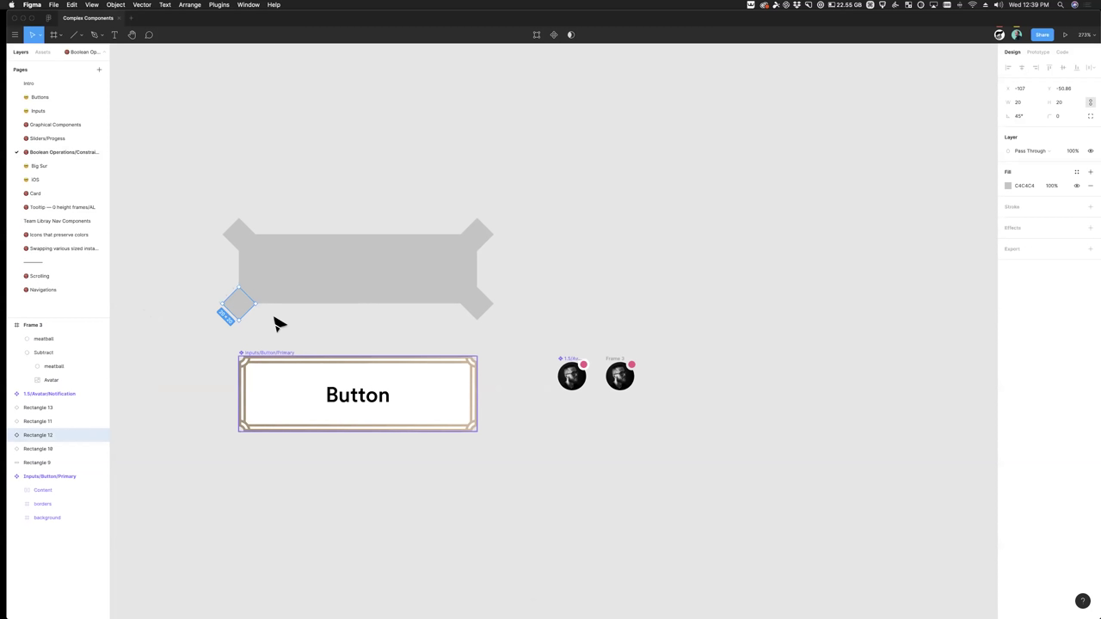
Step: Move the Inputs/Button/Primary component further below the grey shape and cut the avatar notification component and its Frame 3 copy
{"action": "key", "text": "super+z"}
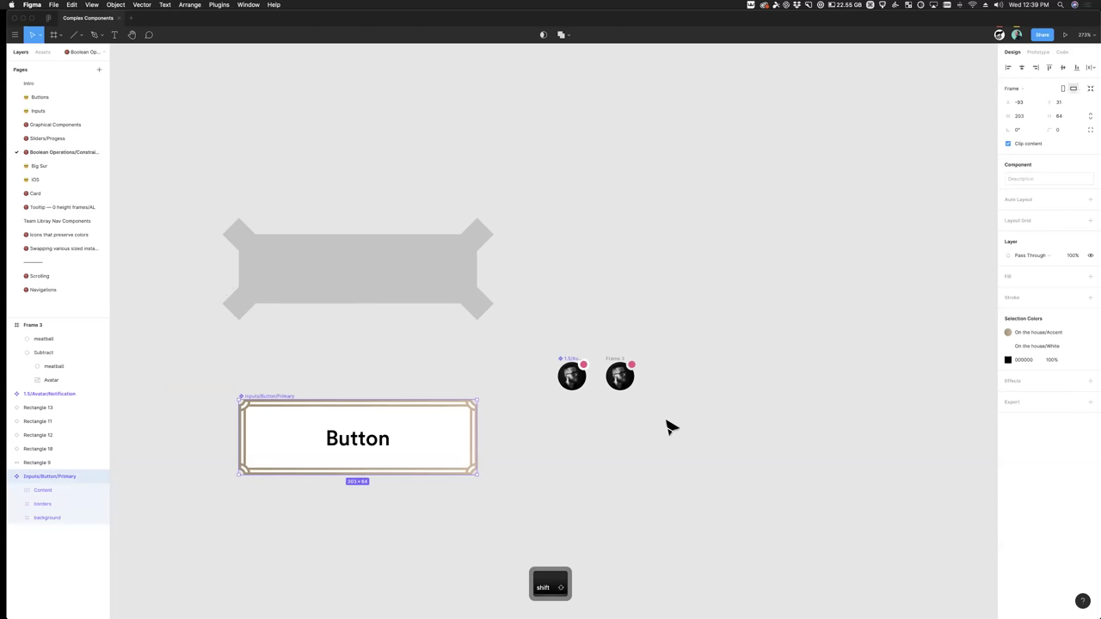
{"action": "key", "text": "super+z"}
{"action": "key", "text": "super+x"}
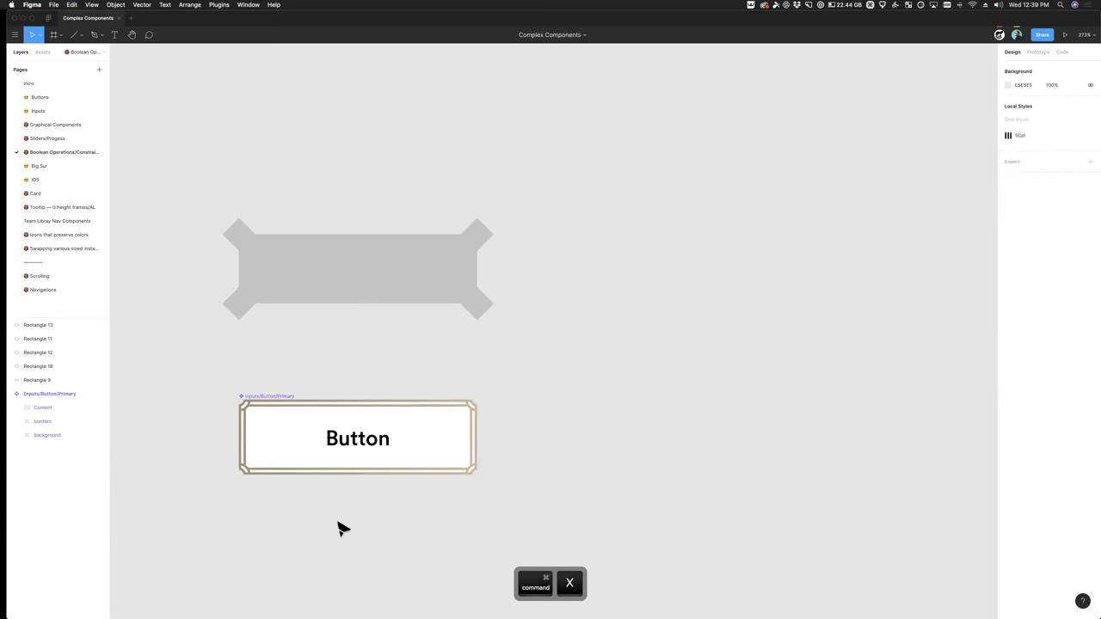
Step: Draw a frame about 241 by 61 above the grey shape and round its corners
{"action": "left_click", "coordinate": [60, 35]}
{"action": "left_click", "coordinate": [35, 53]}
{"action": "mouse_move", "coordinate": [243, 99]}
{"action": "left_mouse_down"}
{"action": "mouse_move", "coordinate": [493, 161]}
{"action": "mouse_move", "coordinate": [544, 222]}
{"action": "left_mouse_up"}
{"action": "left_click", "coordinate": [1060, 130]}
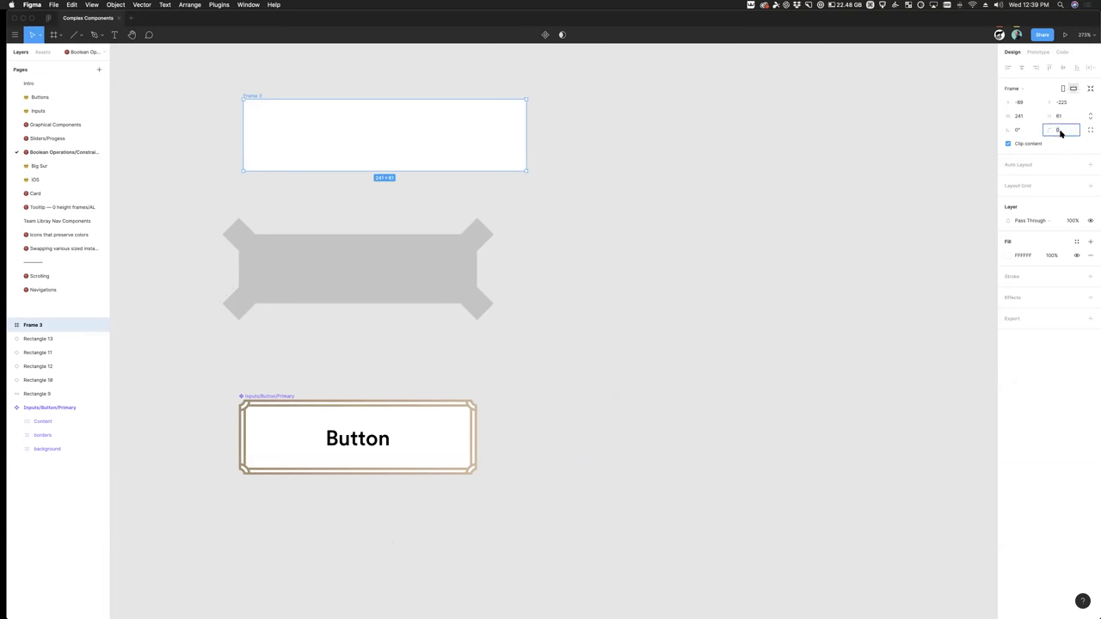
{"action": "key", "text": "shift+Up"}
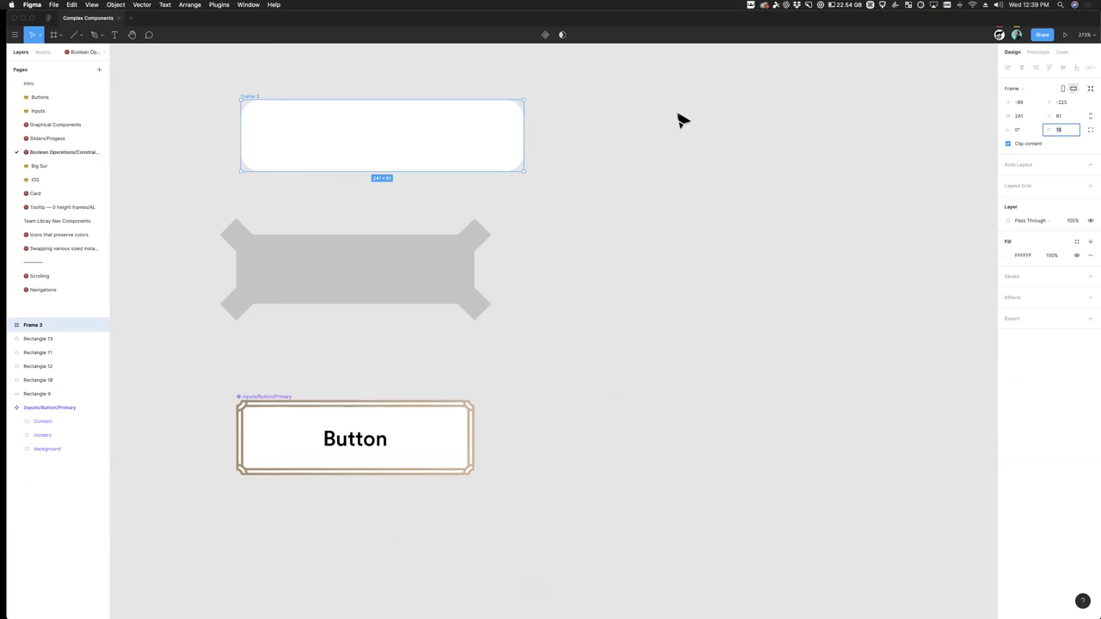
Step: Delete the rounded frame above the grey shape
{"action": "scroll", "coordinate": [290, 136], "scroll_direction": "up", "scroll_amount": 2}
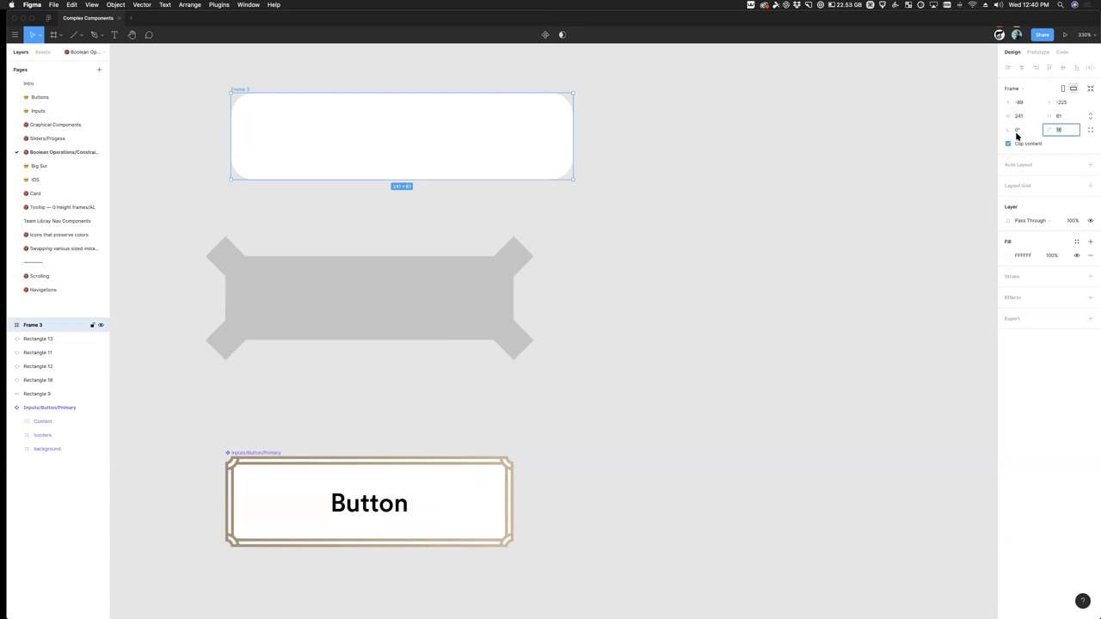
{"action": "left_click", "coordinate": [402, 172]}
{"action": "key", "text": "BackSpace"}
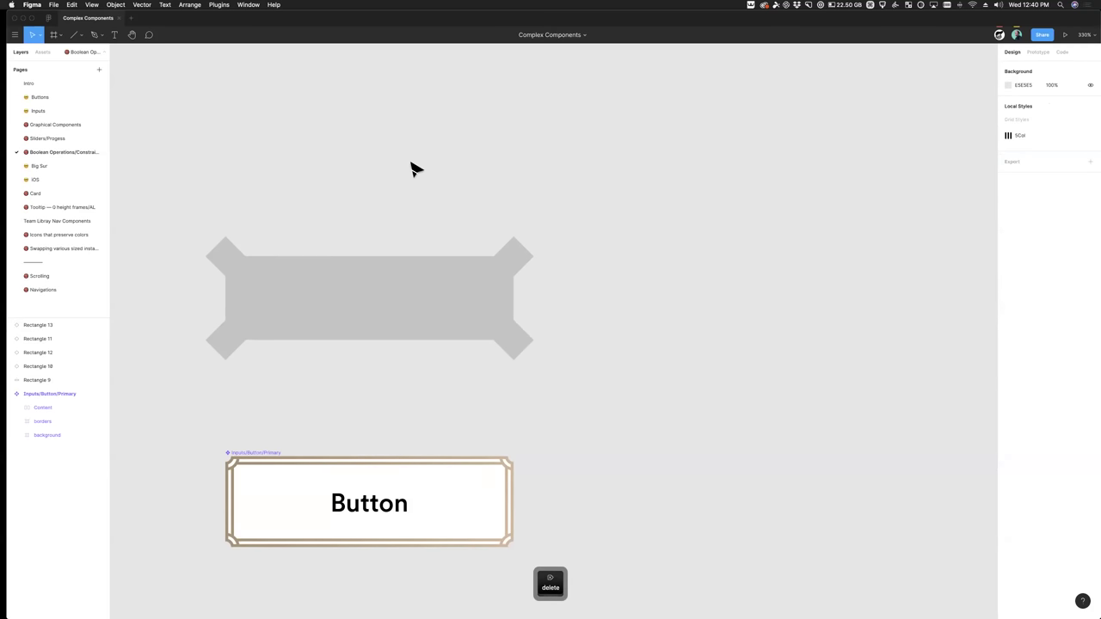
{"action": "scroll", "coordinate": [410, 167], "scroll_direction": "down", "scroll_amount": 3}
{"action": "scroll", "coordinate": [250, 355], "scroll_direction": "up", "scroll_amount": 5}
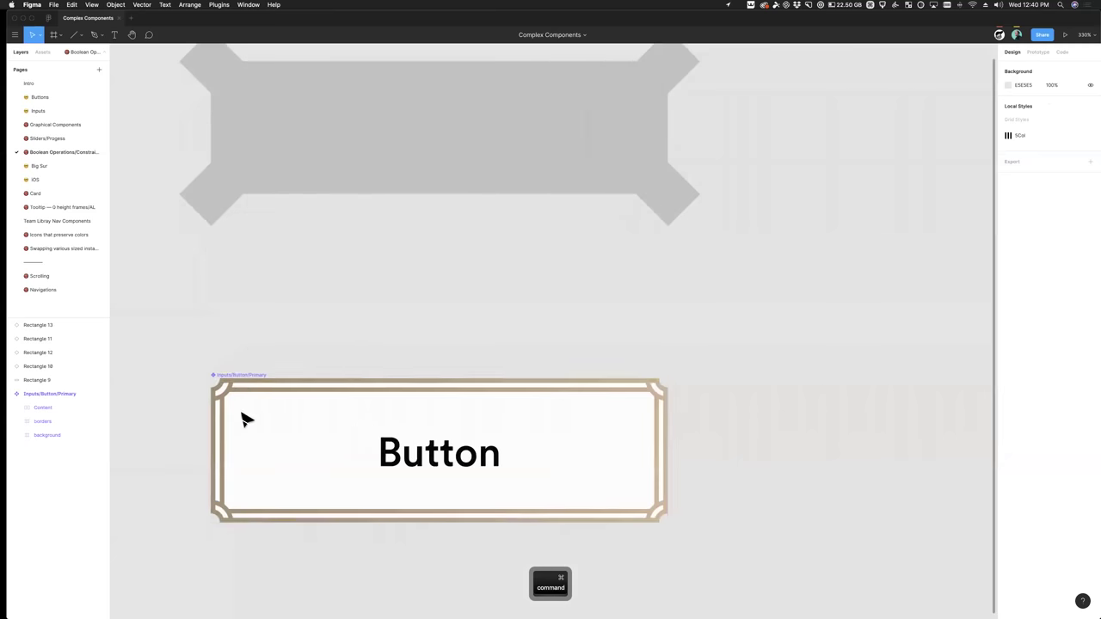
Step: Shift the Inputs/Button/Primary component slightly to the right so its X position is -90
{"action": "left_click", "coordinate": [241, 381]}
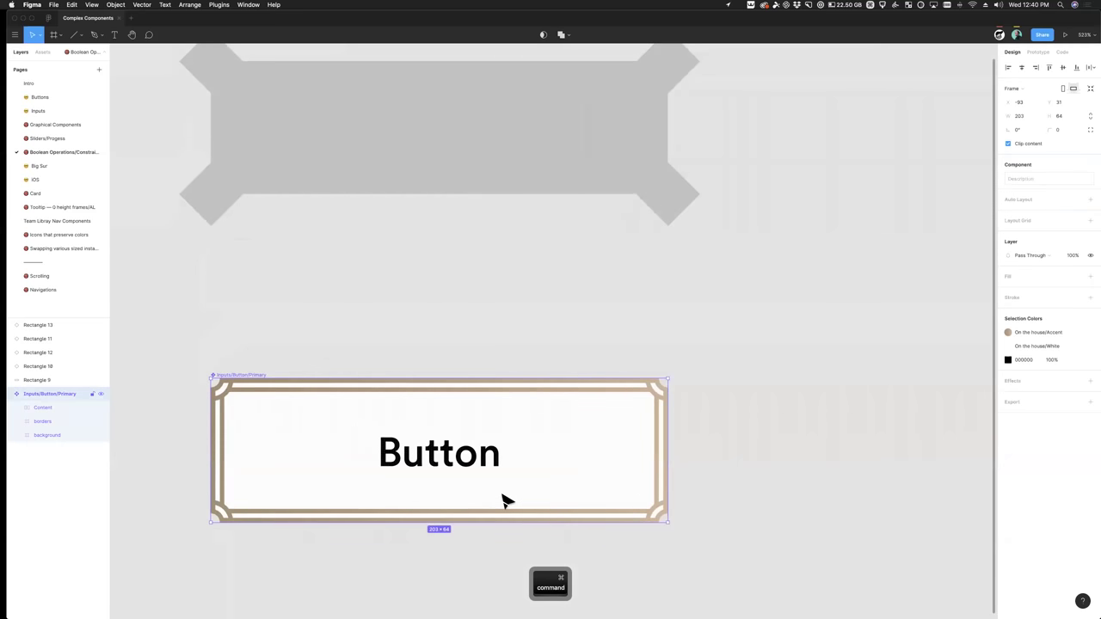
{"action": "scroll", "coordinate": [506, 502], "scroll_direction": "up", "scroll_amount": 2}
{"action": "scroll", "coordinate": [508, 502], "scroll_direction": "down", "scroll_amount": 1}
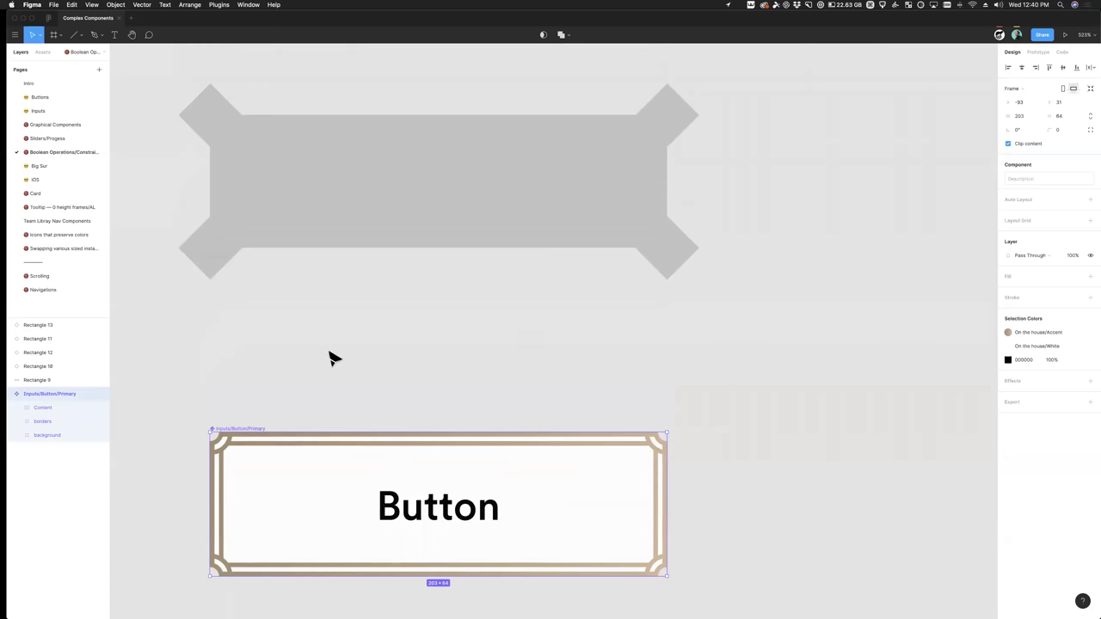
{"action": "left_click", "coordinate": [215, 136], "text": "super"}
{"action": "scroll", "coordinate": [336, 319], "scroll_direction": "up", "scroll_amount": 2}
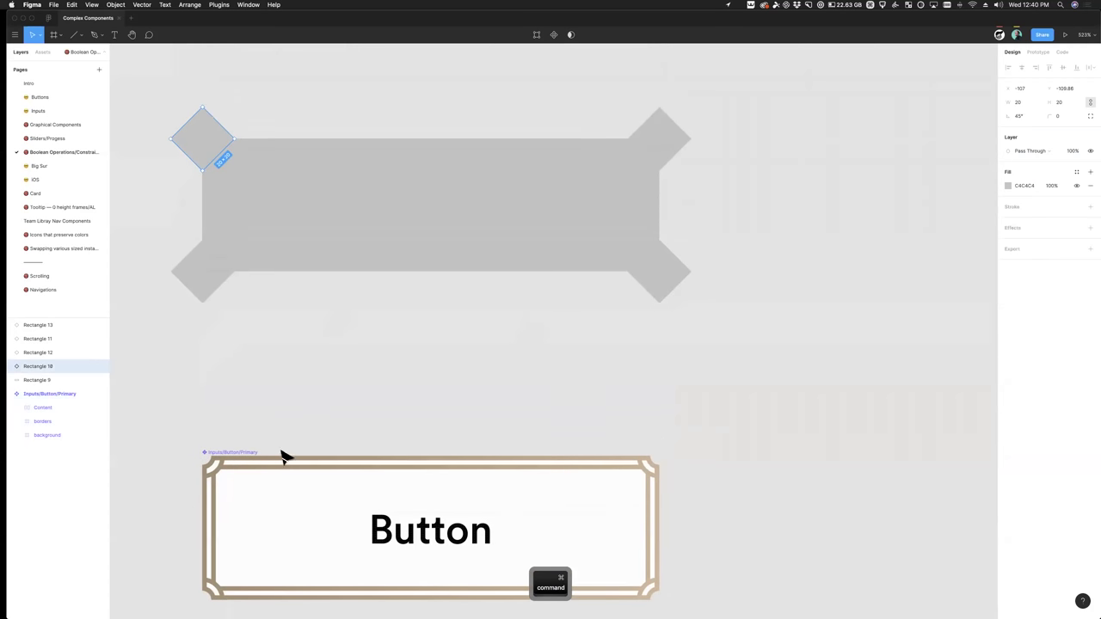
{"action": "left_click", "coordinate": [228, 459]}
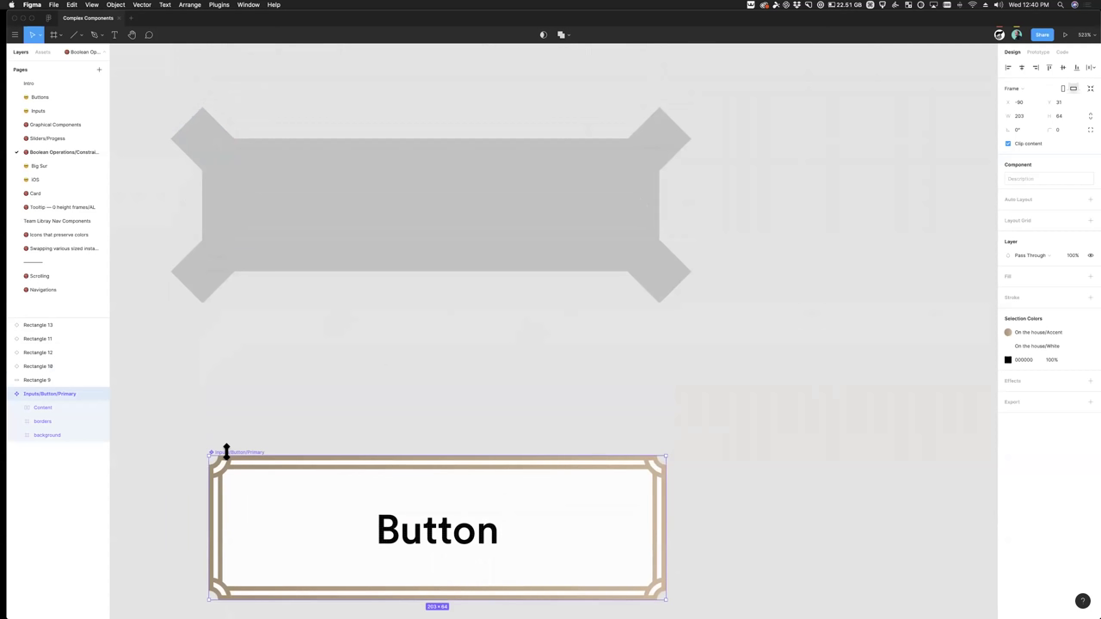
Step: Apply the Purple colour style to the large grey rectangle between the four diamonds
{"action": "left_click", "coordinate": [371, 243]}
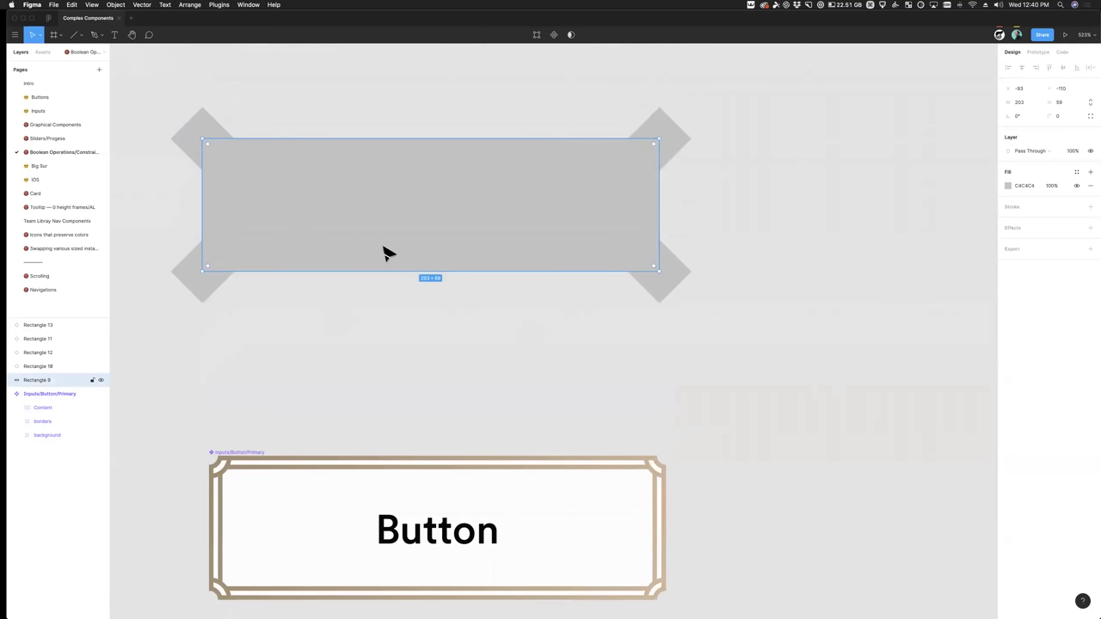
{"action": "left_click", "coordinate": [1078, 173]}
{"action": "left_click", "coordinate": [1028, 251]}
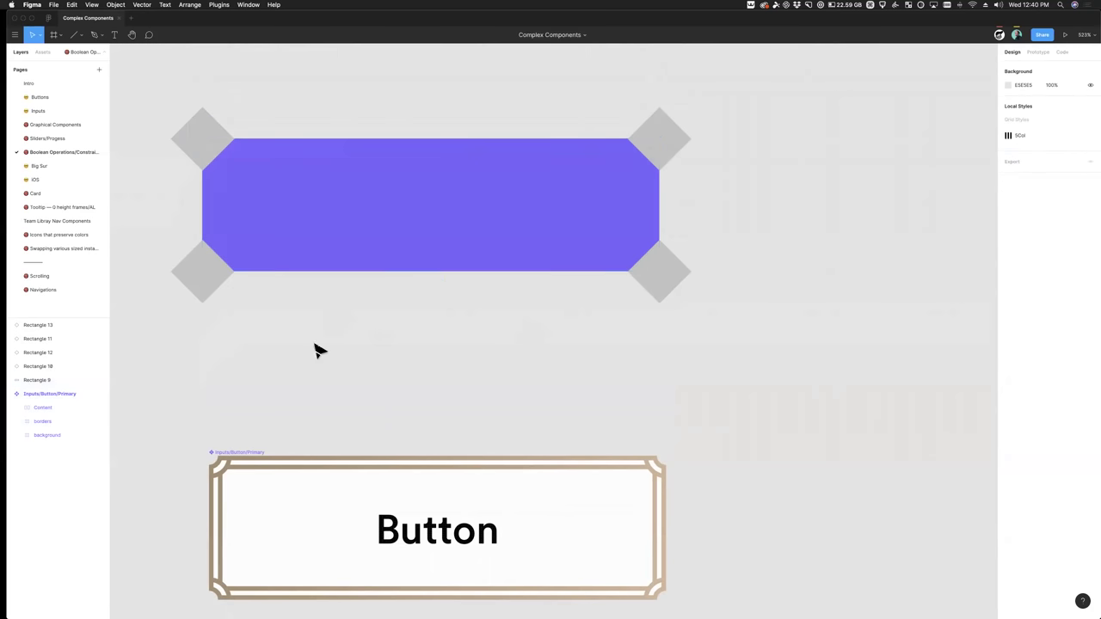
Step: Subtract the four corner diamonds from the purple rectangle with a boolean operation to cut off its corners
{"action": "left_click", "coordinate": [206, 157]}
{"action": "left_click", "coordinate": [207, 288], "text": "shift"}
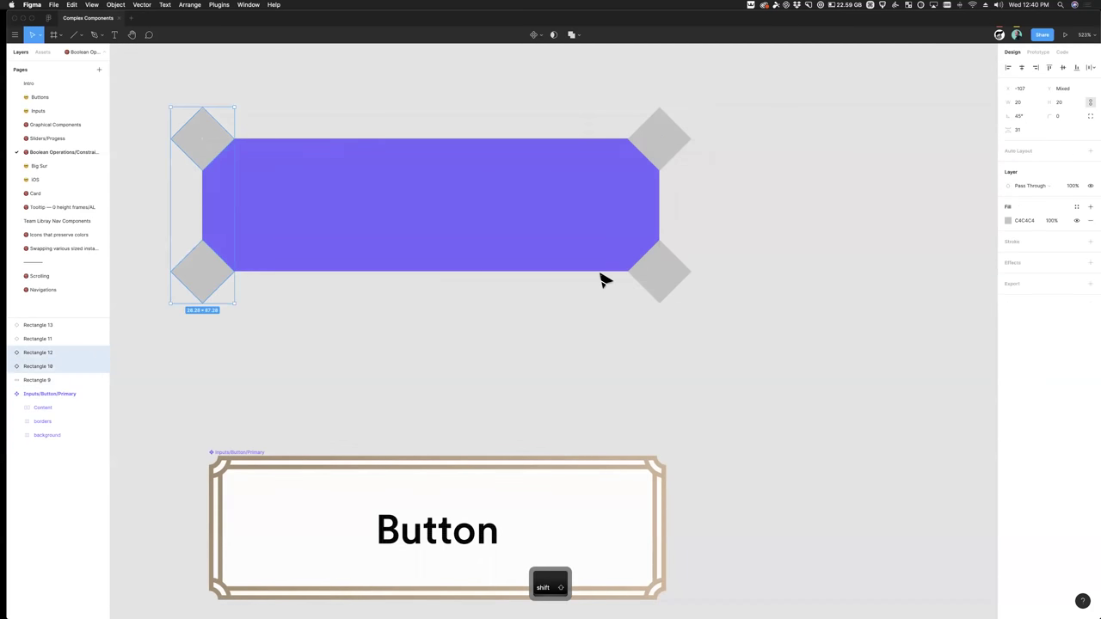
{"action": "left_click", "coordinate": [647, 288], "text": "shift"}
{"action": "left_click", "coordinate": [667, 155], "text": "shift"}
{"action": "left_click", "coordinate": [437, 206], "text": "shift"}
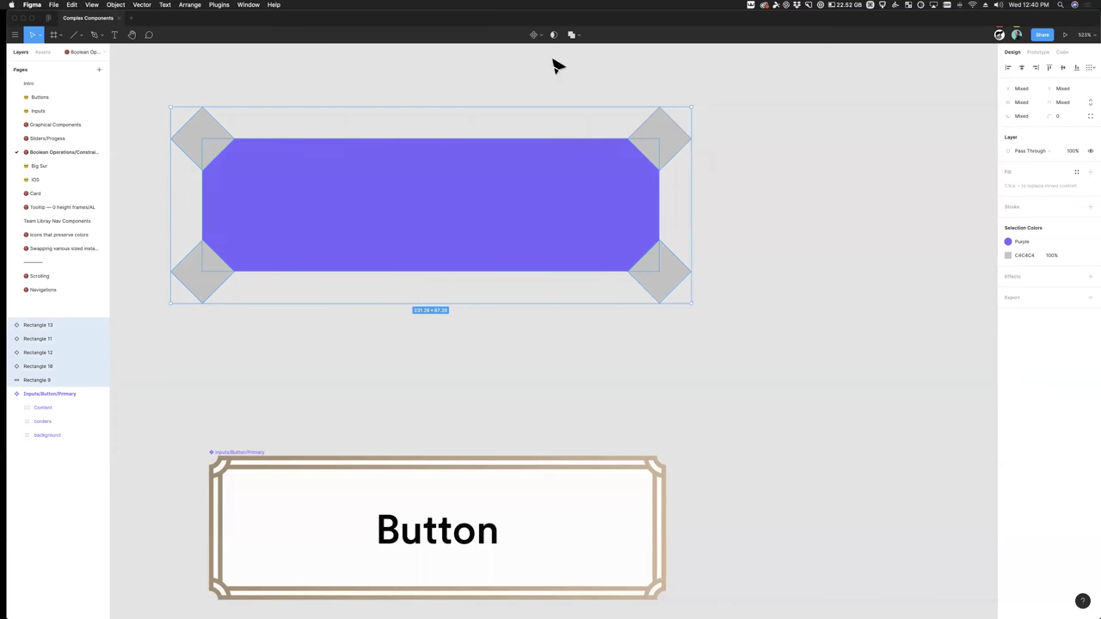
{"action": "left_click", "coordinate": [572, 34]}
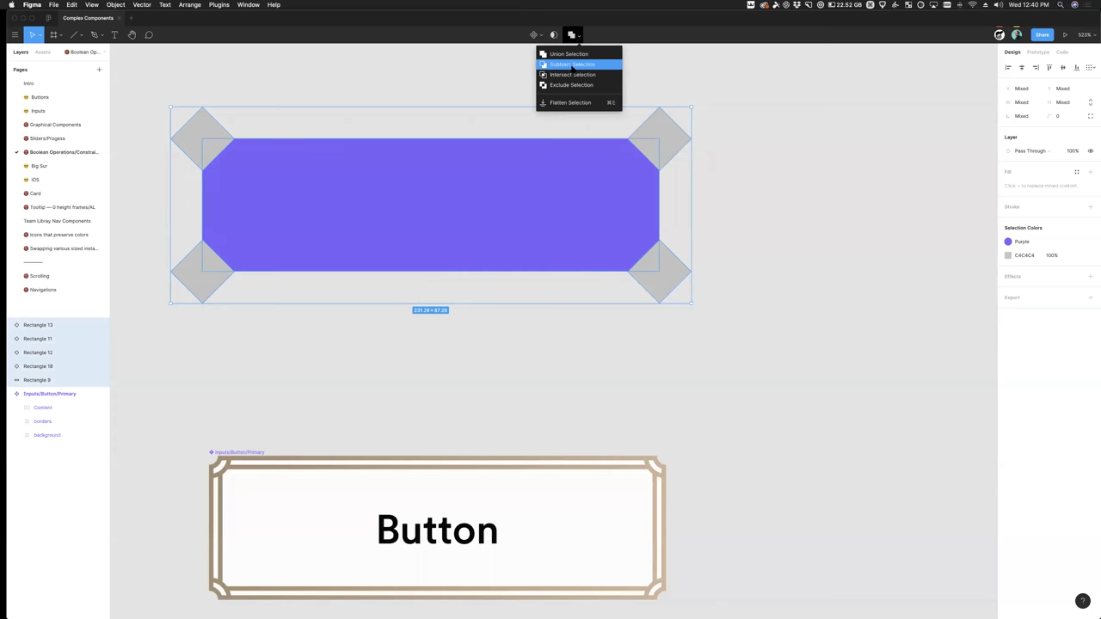
{"action": "left_click", "coordinate": [573, 64]}
{"action": "left_click", "coordinate": [809, 385]}
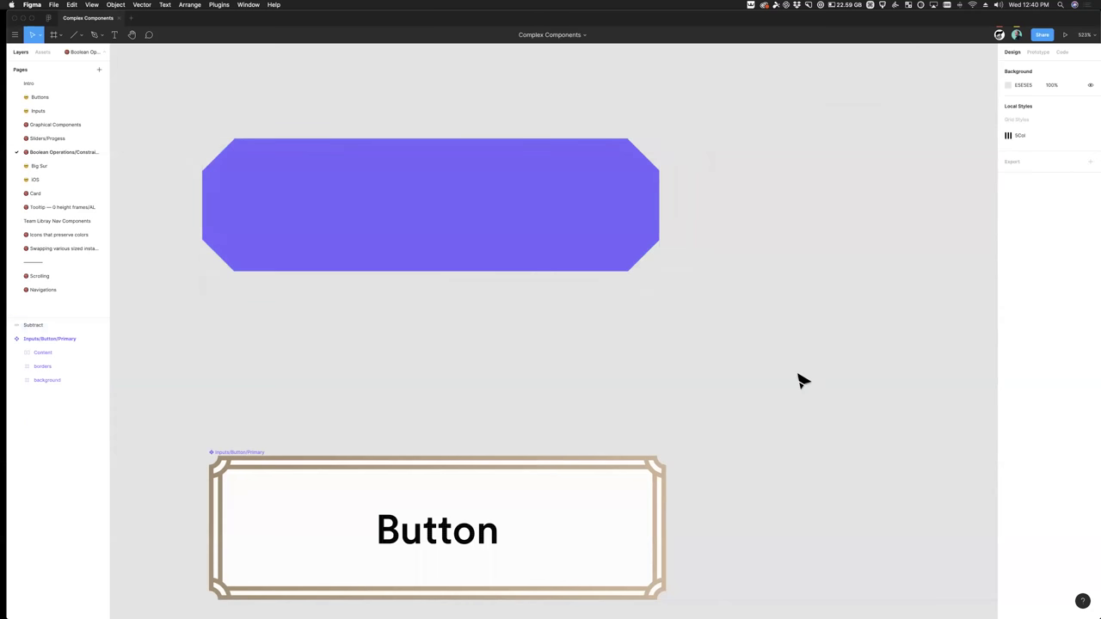
Step: Turn the subtracted purple shape into a component and rename it Scifi button
{"action": "left_click", "coordinate": [359, 229]}
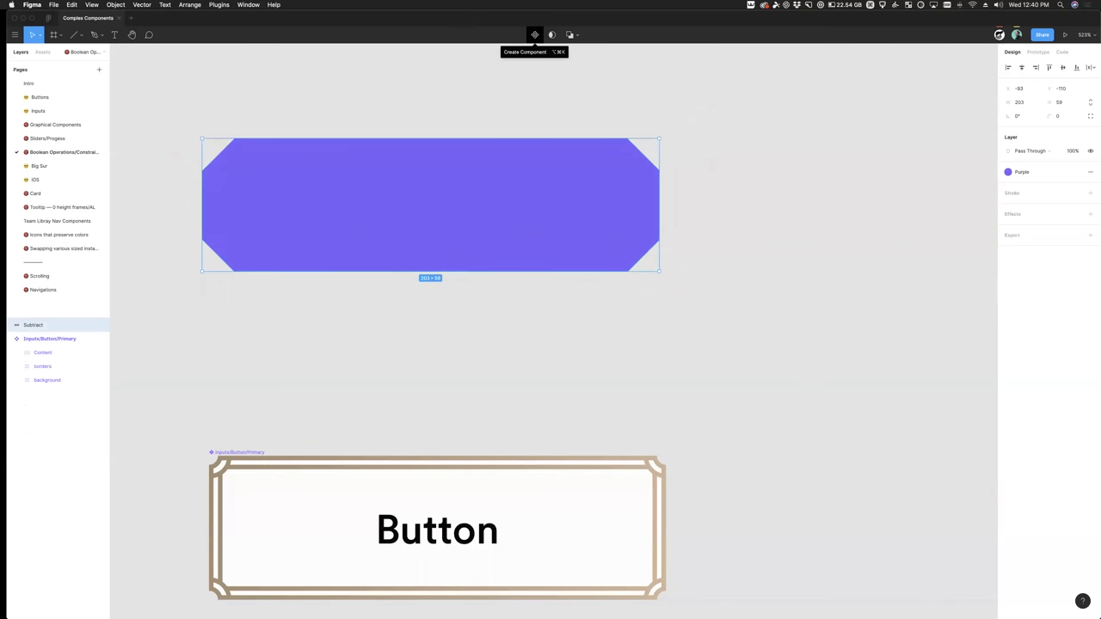
{"action": "left_click", "coordinate": [535, 34]}
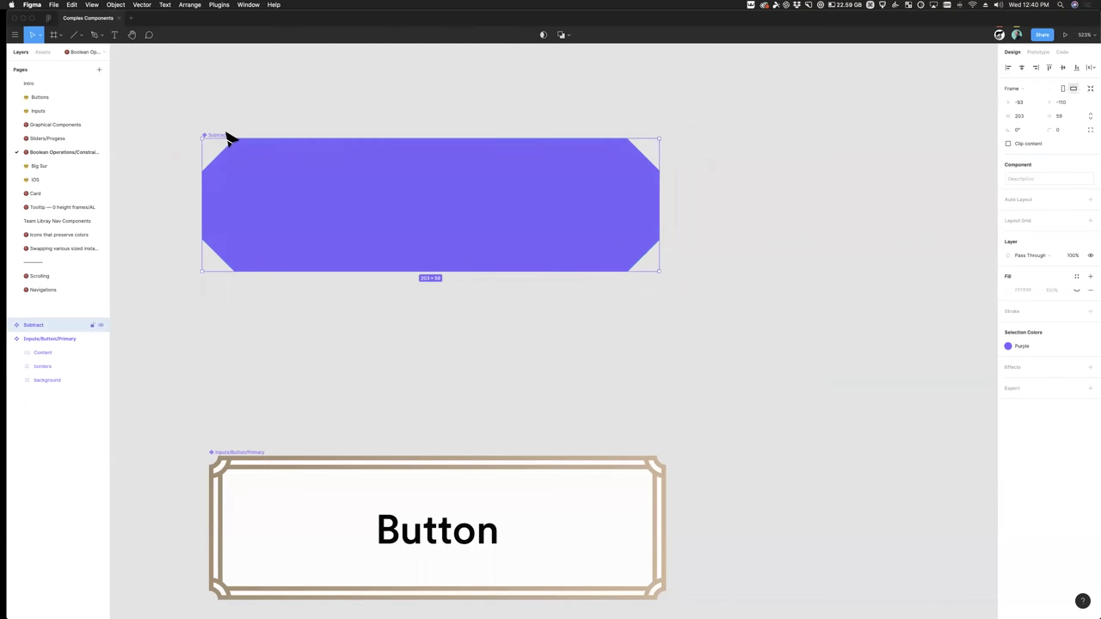
{"action": "key", "text": "super+r"}
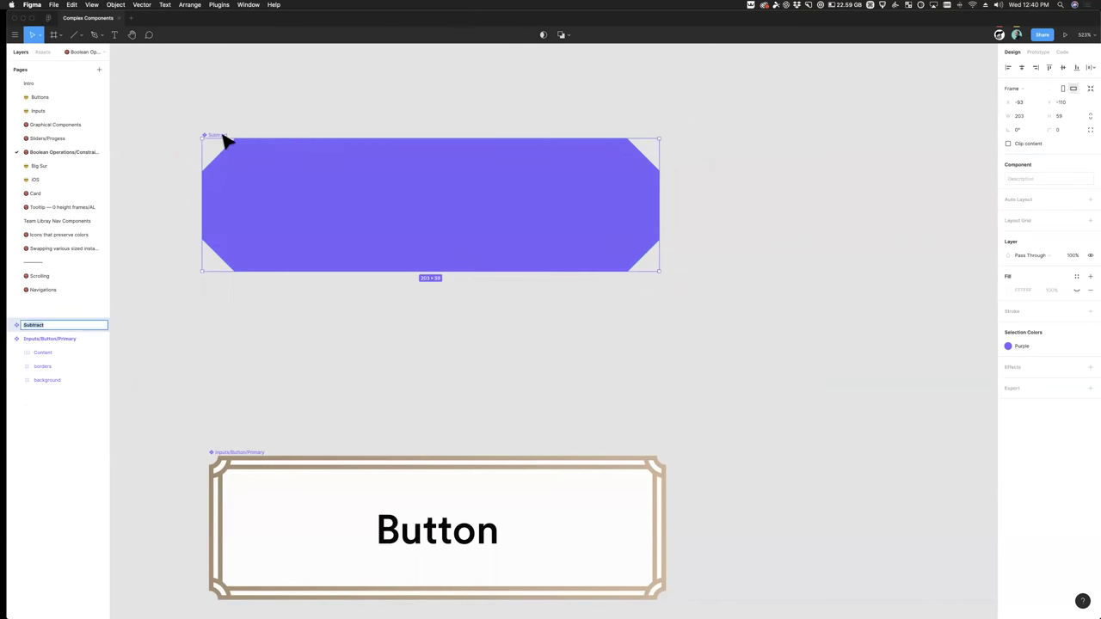
{"action": "type", "text": "Scifi butto"}
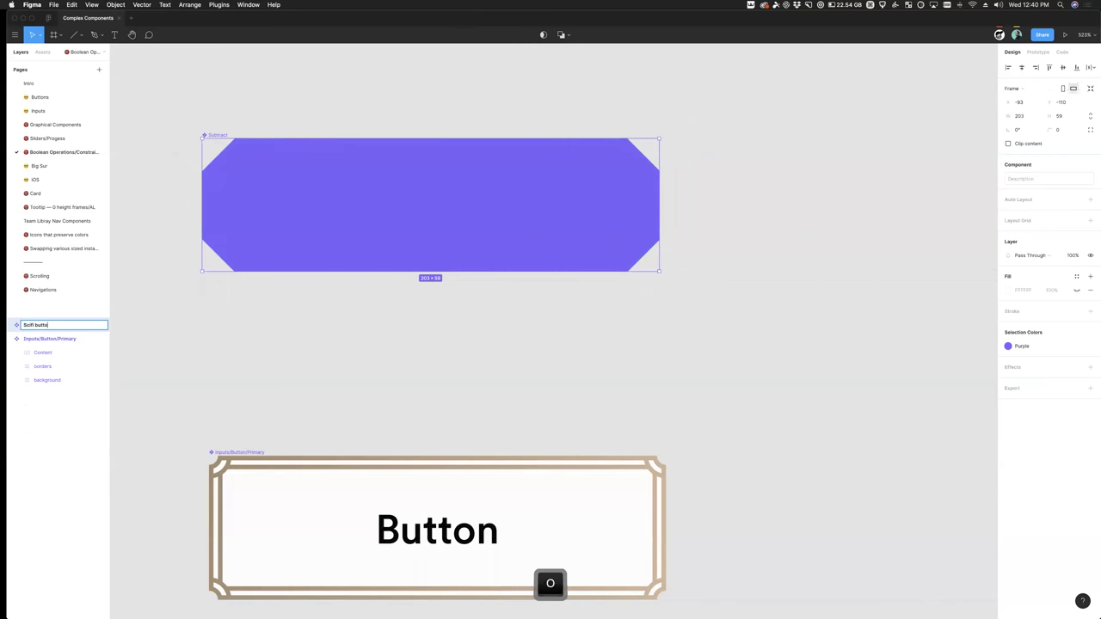
{"action": "type", "text": "n"}
{"action": "key", "text": "Return"}
Step: Add the text "Button!" inside the Scifi button component and centre it horizontally and vertically
{"action": "left_click", "coordinate": [115, 34]}
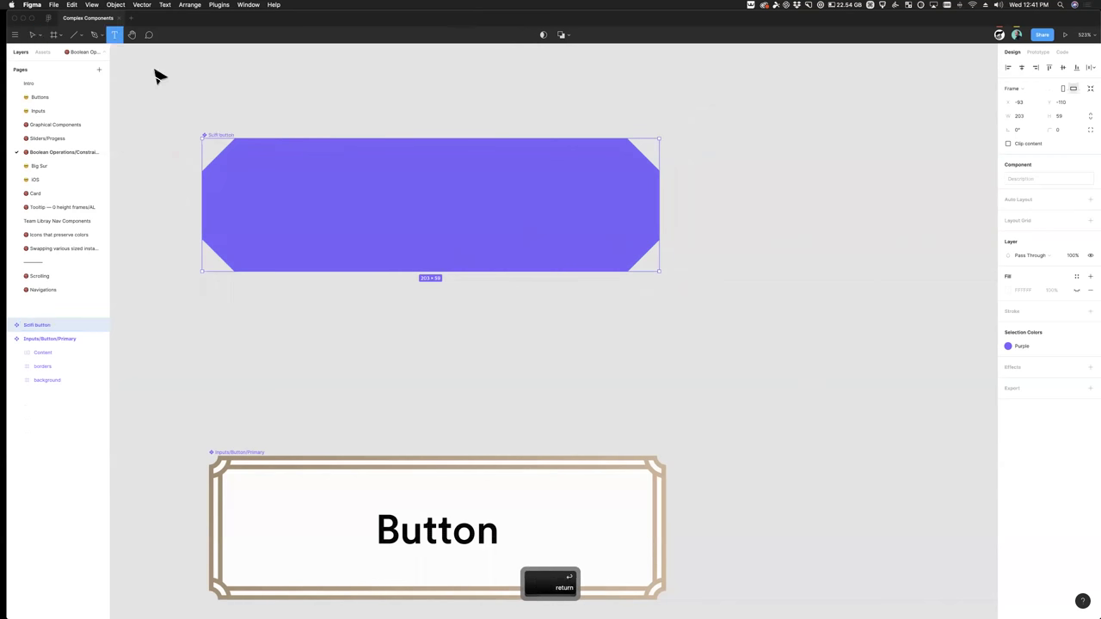
{"action": "left_click", "coordinate": [356, 206]}
{"action": "type", "text": "Button"}
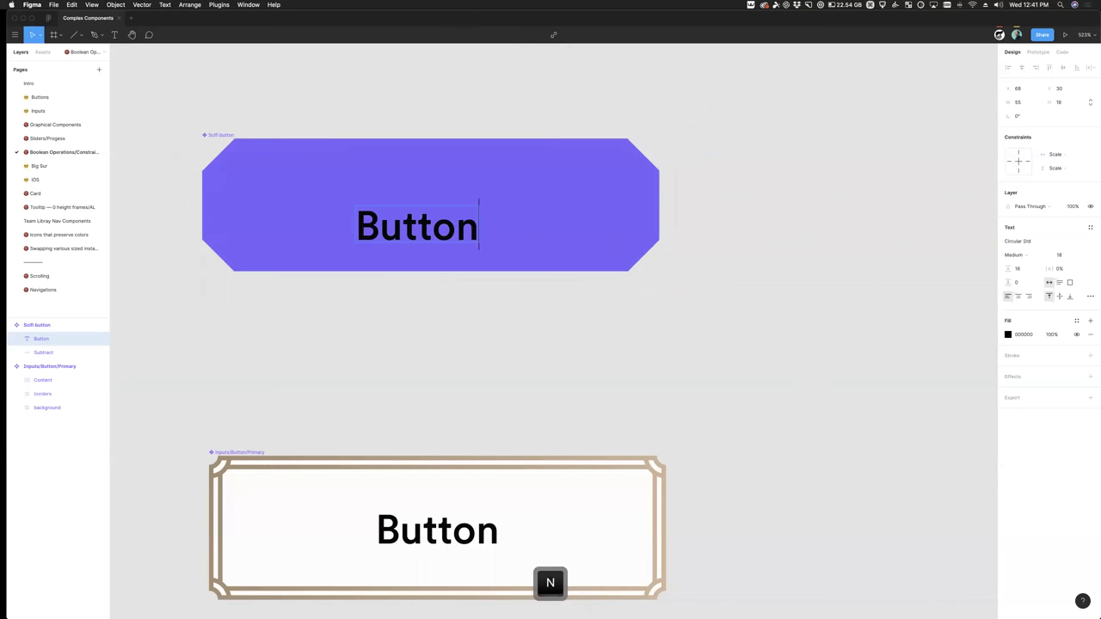
{"action": "type", "text": "!"}
{"action": "left_click", "coordinate": [413, 345]}
{"action": "left_click", "coordinate": [433, 233], "text": "super"}
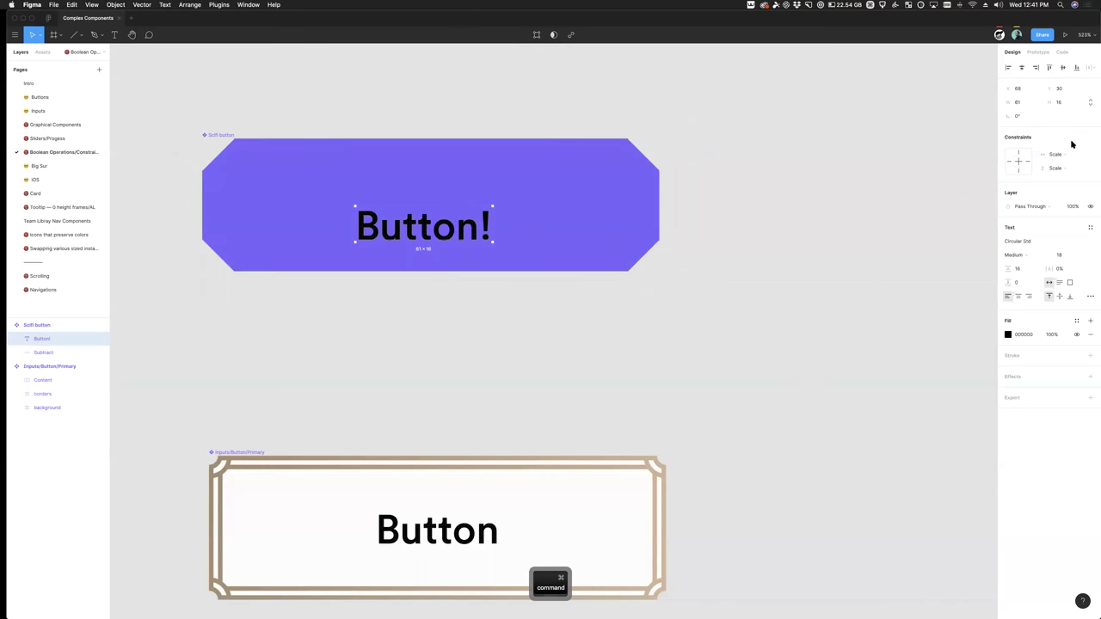
{"action": "left_click", "coordinate": [1021, 67]}
{"action": "left_click", "coordinate": [1062, 67]}
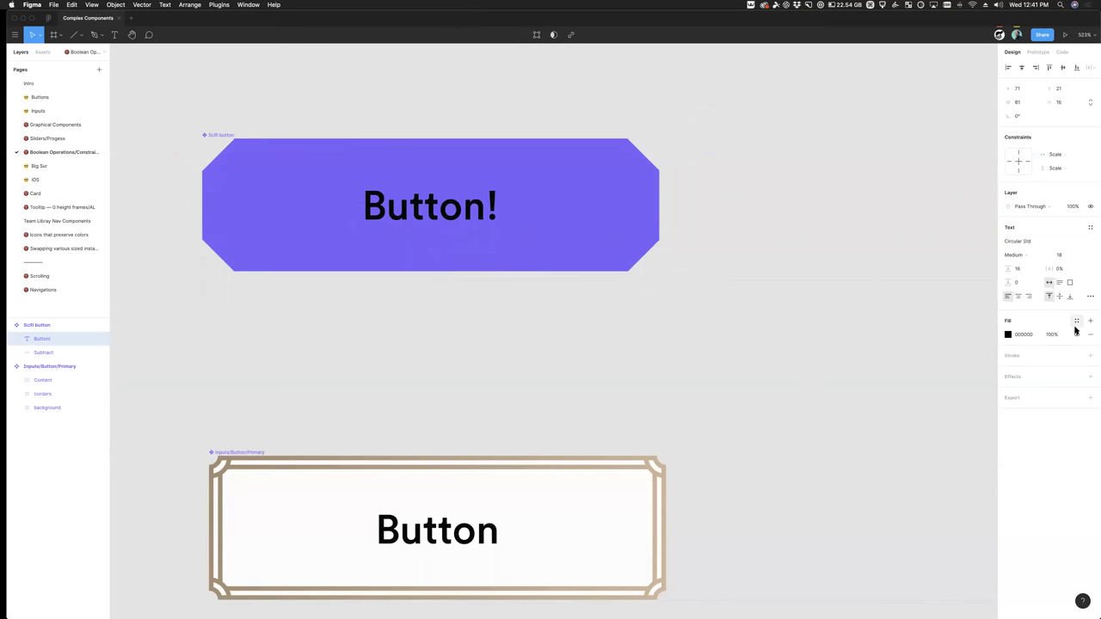
Step: Apply the White colour style to the Button! text
{"action": "left_click", "coordinate": [1076, 322]}
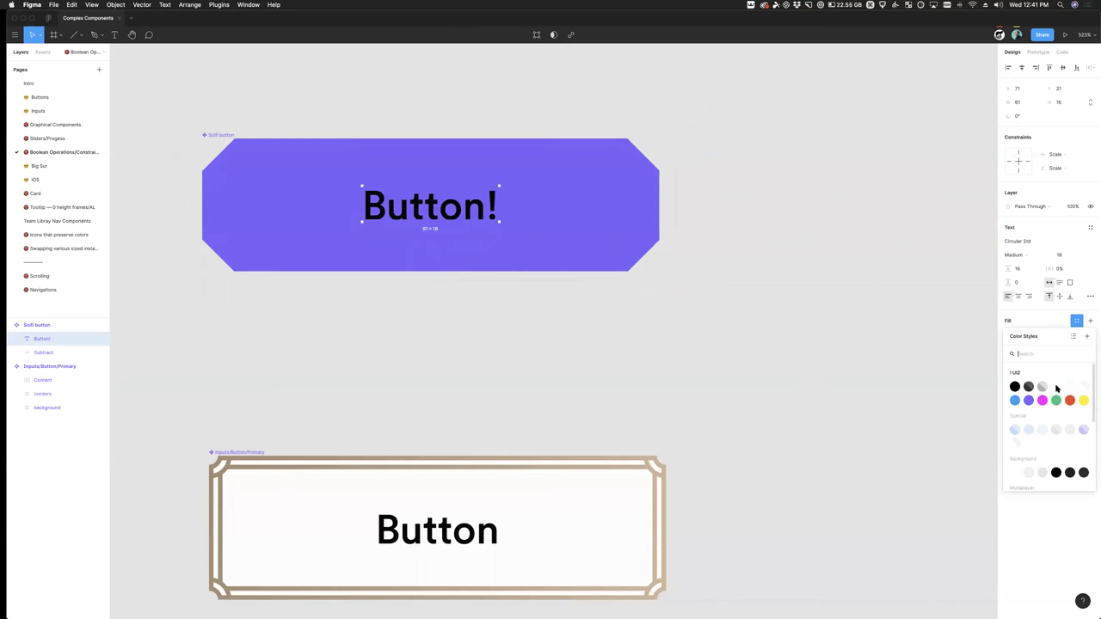
{"action": "left_click", "coordinate": [1056, 387]}
{"action": "left_click", "coordinate": [685, 372]}
{"action": "left_click", "coordinate": [418, 216], "text": "super"}
{"action": "left_click", "coordinate": [561, 274]}
Step: Place an instance of the Scifi button beside the original, testing it at a width of 36 and undoing that resize
{"action": "scroll", "coordinate": [560, 258], "scroll_direction": "right", "scroll_amount": 3}
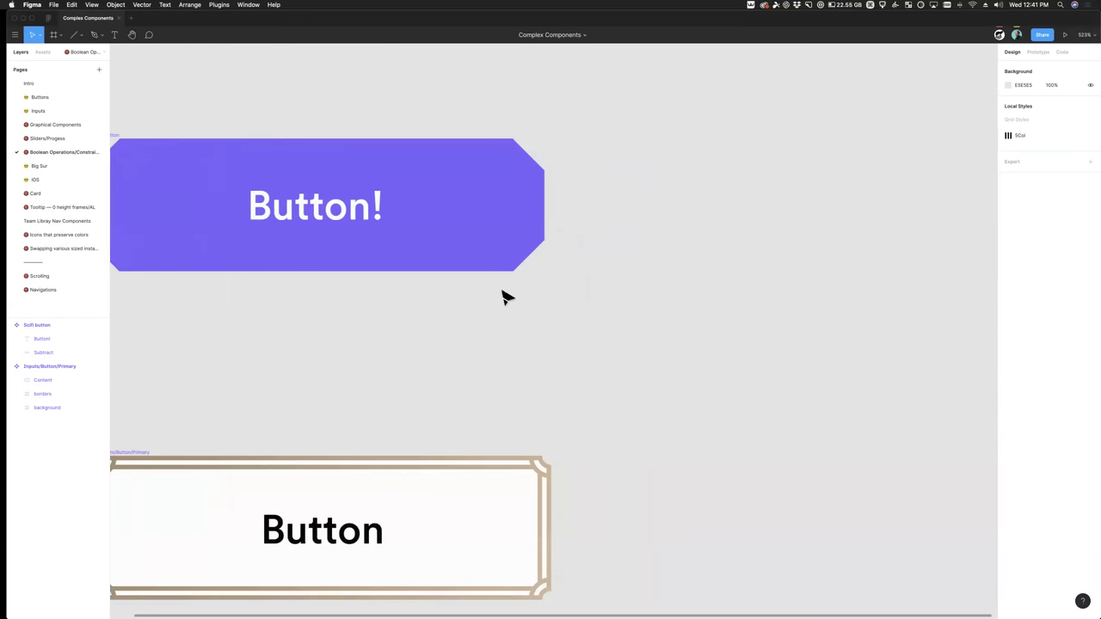
{"action": "scroll", "coordinate": [502, 297], "scroll_direction": "down", "scroll_amount": 5}
{"action": "scroll", "coordinate": [387, 267], "scroll_direction": "right", "scroll_amount": 5}
{"action": "left_click_drag", "start_coordinate": [316, 243], "coordinate": [597, 245]}
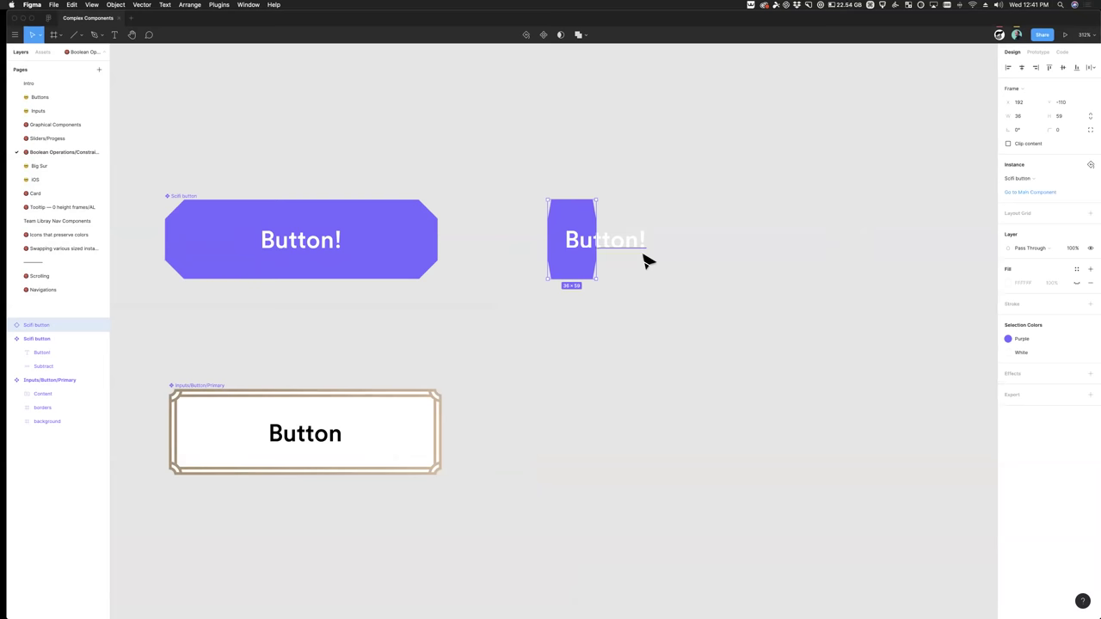
{"action": "scroll", "coordinate": [563, 219], "scroll_direction": "up", "scroll_amount": 5}
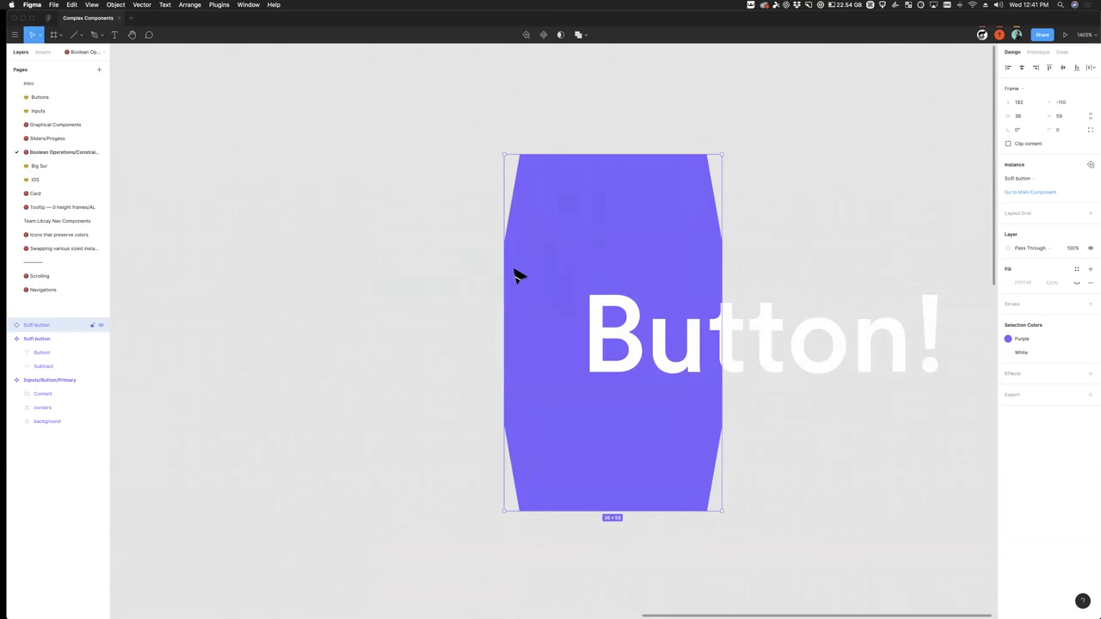
{"action": "scroll", "coordinate": [514, 266], "scroll_direction": "down", "scroll_amount": 4}
{"action": "key", "text": "super+z"}
{"action": "scroll", "coordinate": [550, 359], "scroll_direction": "left", "scroll_amount": 5}
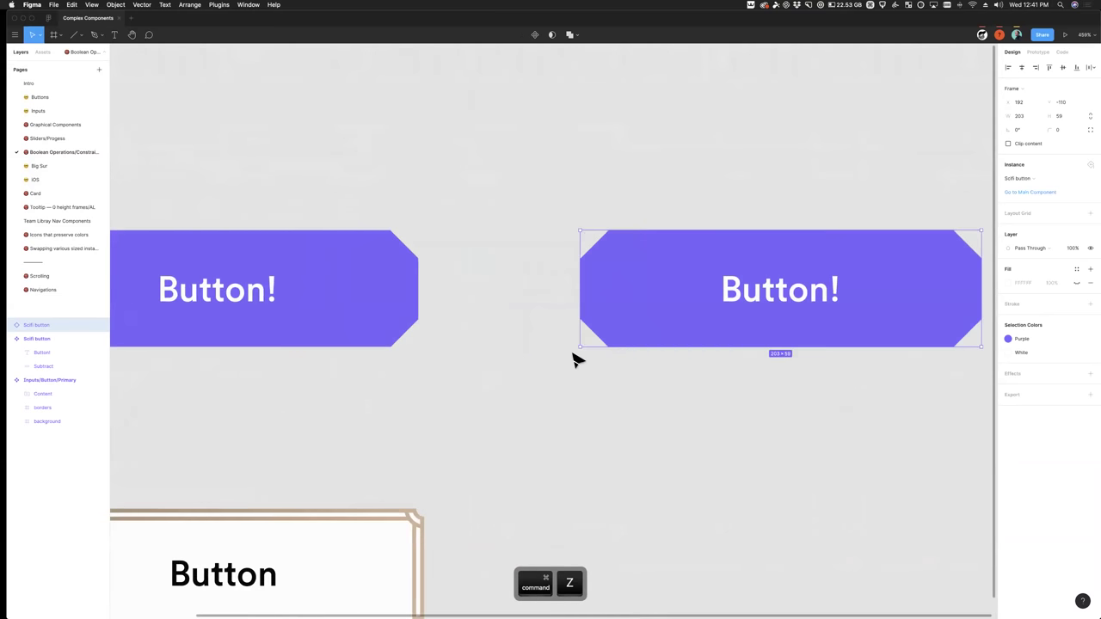
Step: Set the main component's Button! text constraints to Center both horizontally and vertically
{"action": "left_click", "coordinate": [269, 303], "text": "super"}
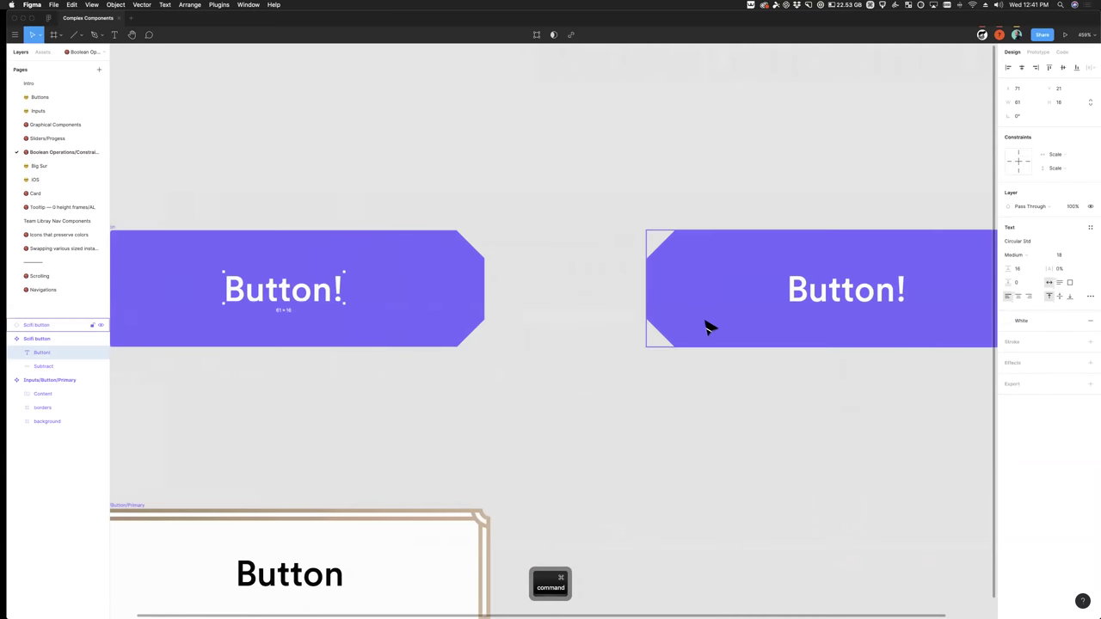
{"action": "left_click", "coordinate": [1065, 156]}
{"action": "left_click", "coordinate": [1065, 145]}
{"action": "left_click", "coordinate": [1058, 167]}
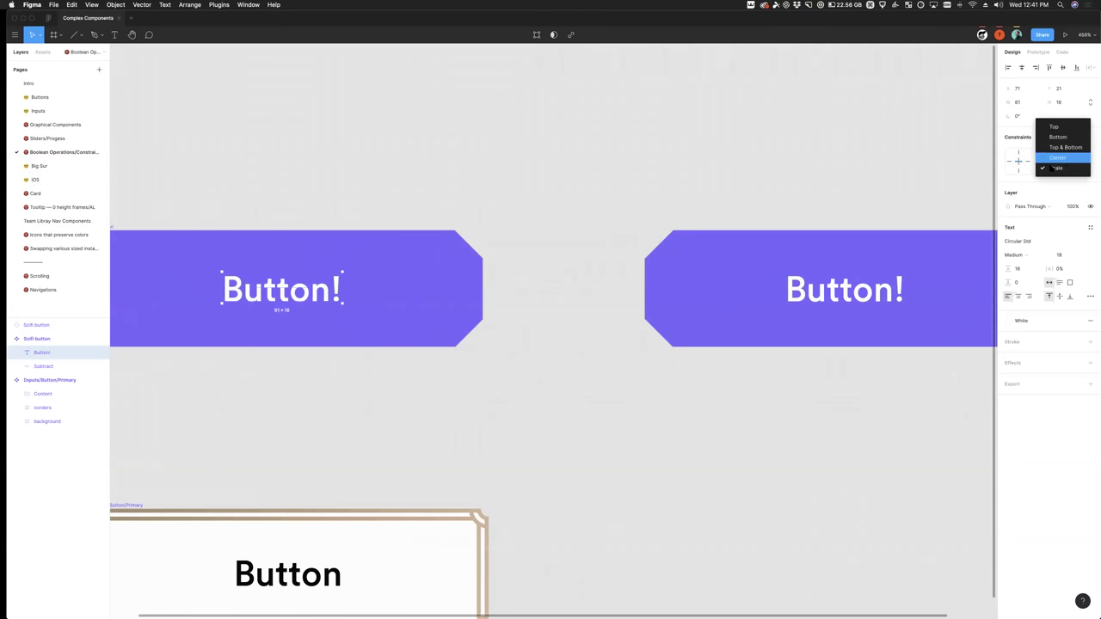
{"action": "left_click", "coordinate": [1056, 159]}
Step: Move the Scifi button instance closer to the main component, to X 157
{"action": "left_click", "coordinate": [826, 276]}
{"action": "scroll", "coordinate": [811, 278], "scroll_direction": "down", "scroll_amount": 5}
{"action": "scroll", "coordinate": [791, 275], "scroll_direction": "right", "scroll_amount": 2}
{"action": "key", "text": "Left"}
{"action": "key", "text": "Left"}
{"action": "key", "text": "Left"}
{"action": "key", "text": "Left"}
{"action": "key", "text": "Left"}
{"action": "key", "text": "Left"}
{"action": "key", "text": "Left"}
{"action": "key", "text": "Left"}
{"action": "key", "text": "Left"}
{"action": "key", "text": "Left"}
{"action": "key", "text": "Left"}
{"action": "key", "text": "Left"}
Step: Try resizing the Scifi button instance to test the text constraints and undo the changes
{"action": "key", "text": "Down"}
{"action": "key", "text": "Down"}
{"action": "key", "text": "Down"}
{"action": "key", "text": "Down"}
{"action": "mouse_move", "coordinate": [813, 277]}
{"action": "left_mouse_down"}
{"action": "mouse_move", "coordinate": [757, 287]}
{"action": "mouse_move", "coordinate": [824, 287]}
{"action": "left_mouse_up"}
{"action": "key", "text": "super+z"}
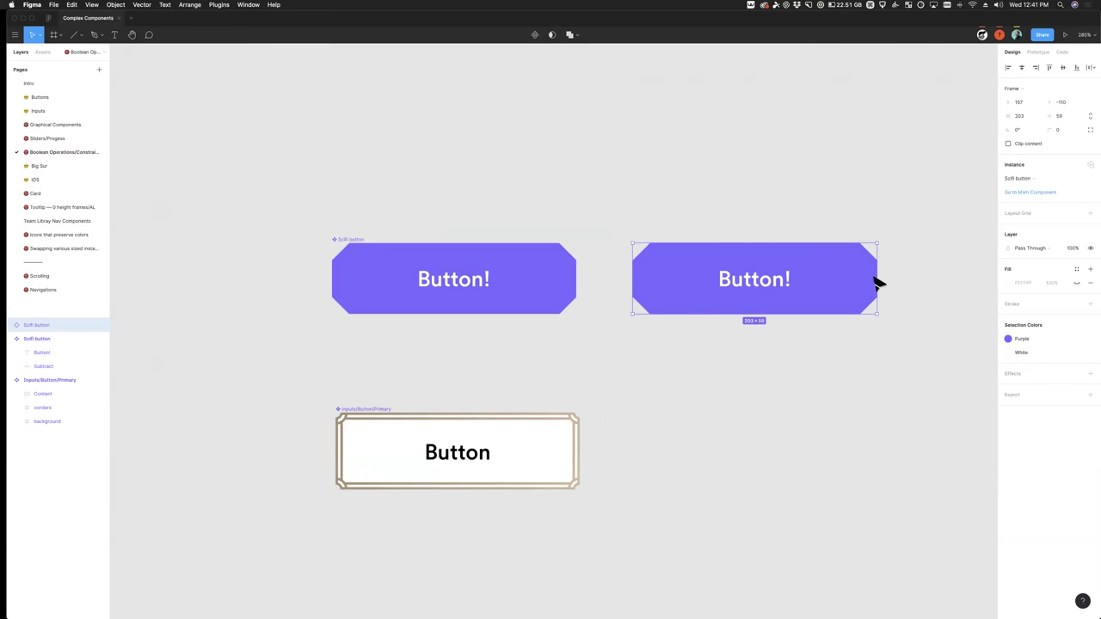
{"action": "left_click_drag", "start_coordinate": [781, 278], "coordinate": [673, 266]}
{"action": "key", "text": "super+z"}
Step: Set the constraints of the Subtract group in the main component to Left & Right and Top & Bottom, with its layers expanded
{"action": "left_click", "coordinate": [363, 292]}
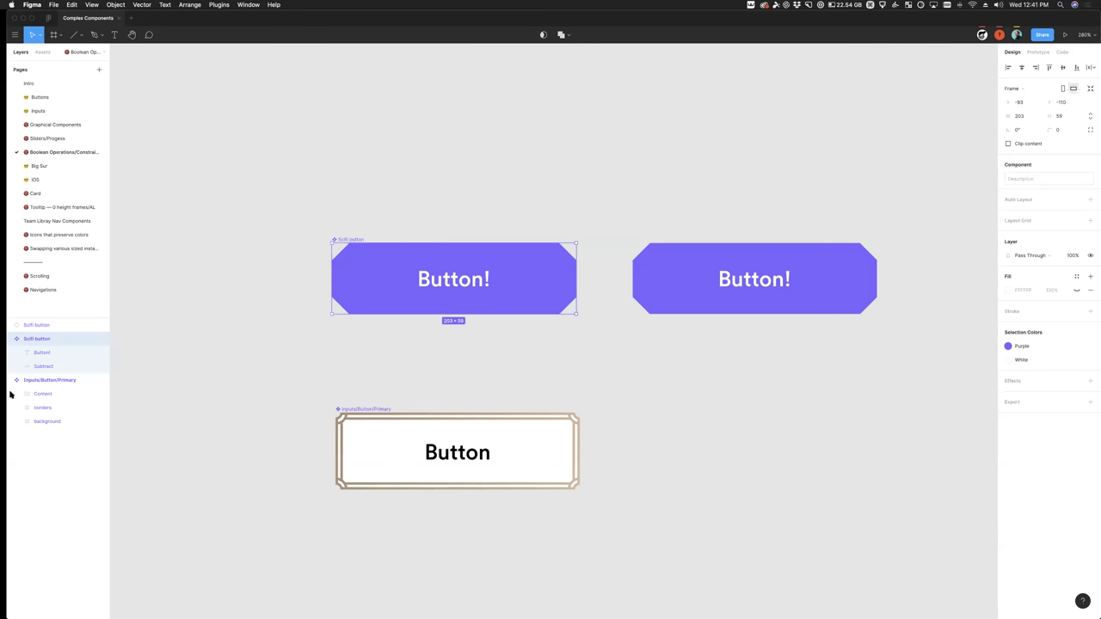
{"action": "left_click", "coordinate": [18, 368]}
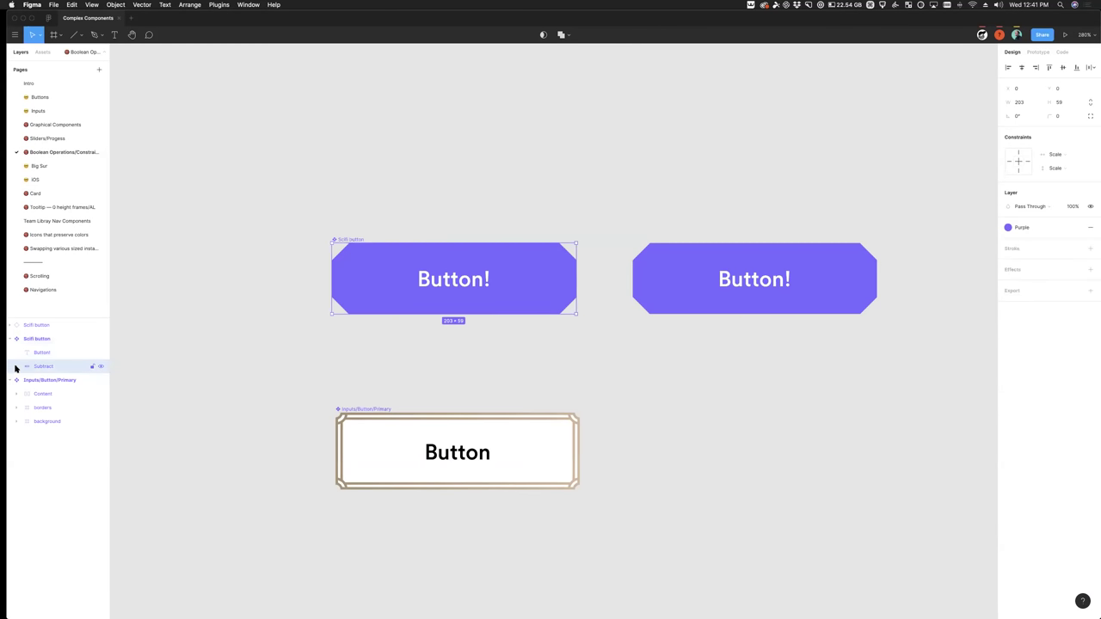
{"action": "left_click", "coordinate": [16, 368]}
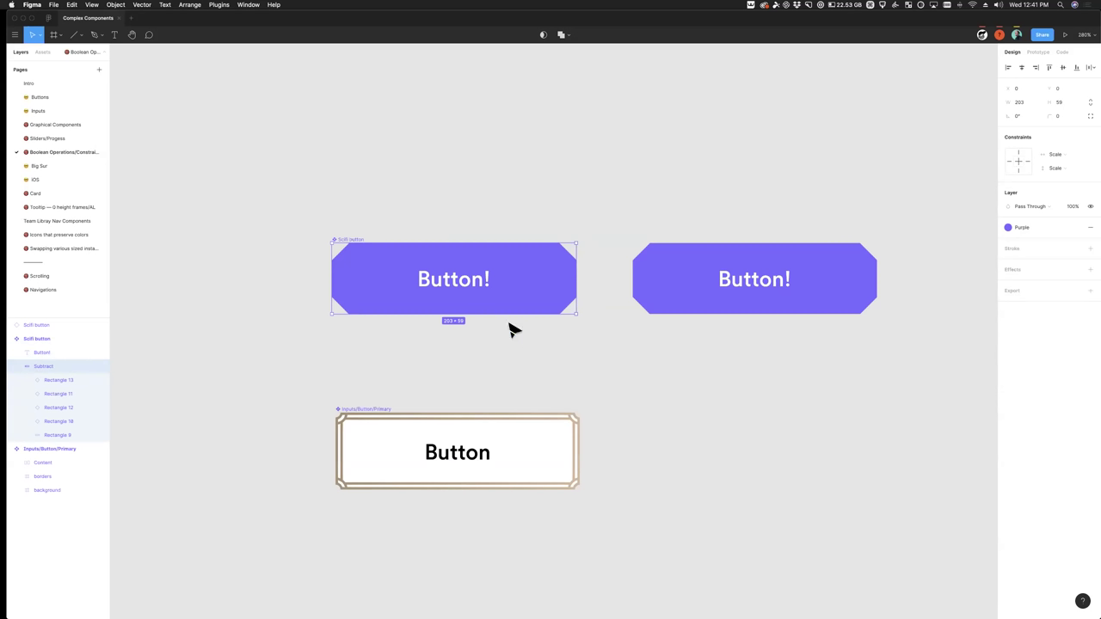
{"action": "left_click", "coordinate": [1056, 154]}
{"action": "left_click", "coordinate": [1060, 135]}
{"action": "left_click", "coordinate": [1059, 168]}
{"action": "left_click", "coordinate": [1064, 150]}
Step: Set the constraints of Rectangle 13, the lower-right diamond, to Right and Bottom
{"action": "left_click", "coordinate": [36, 382]}
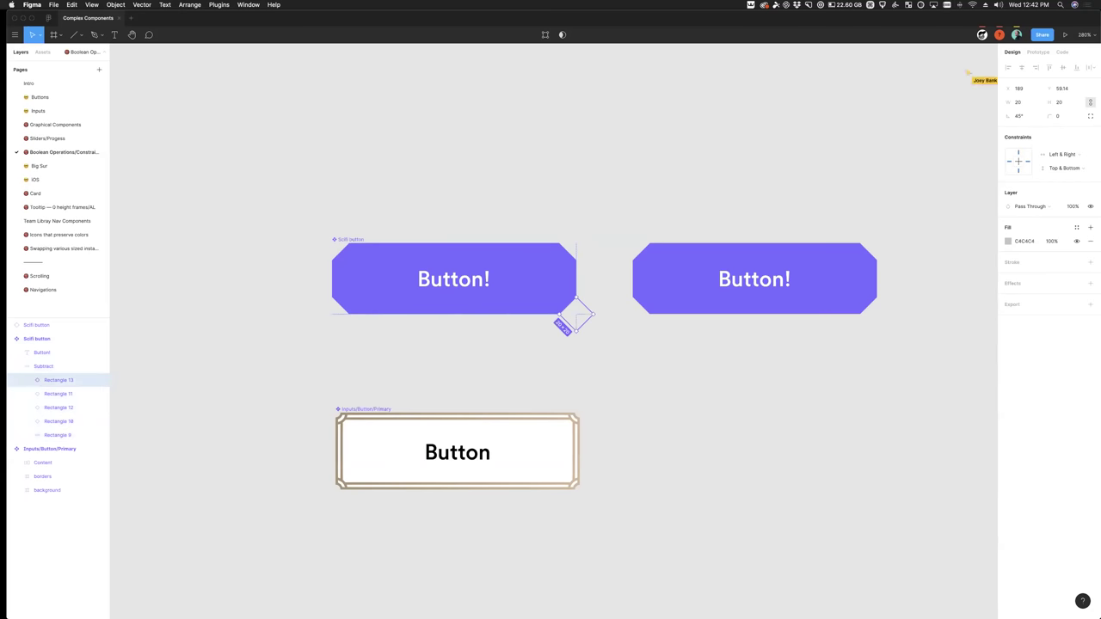
{"action": "left_click", "coordinate": [1058, 153]}
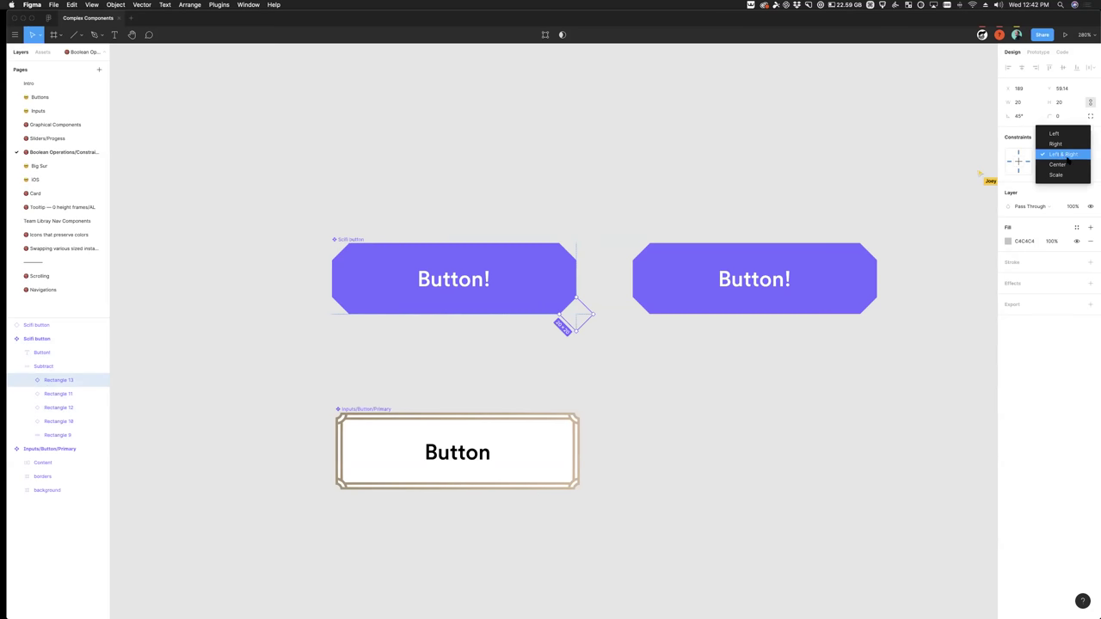
{"action": "left_click", "coordinate": [1063, 141]}
{"action": "left_click", "coordinate": [1066, 169]}
{"action": "left_click", "coordinate": [1067, 168]}
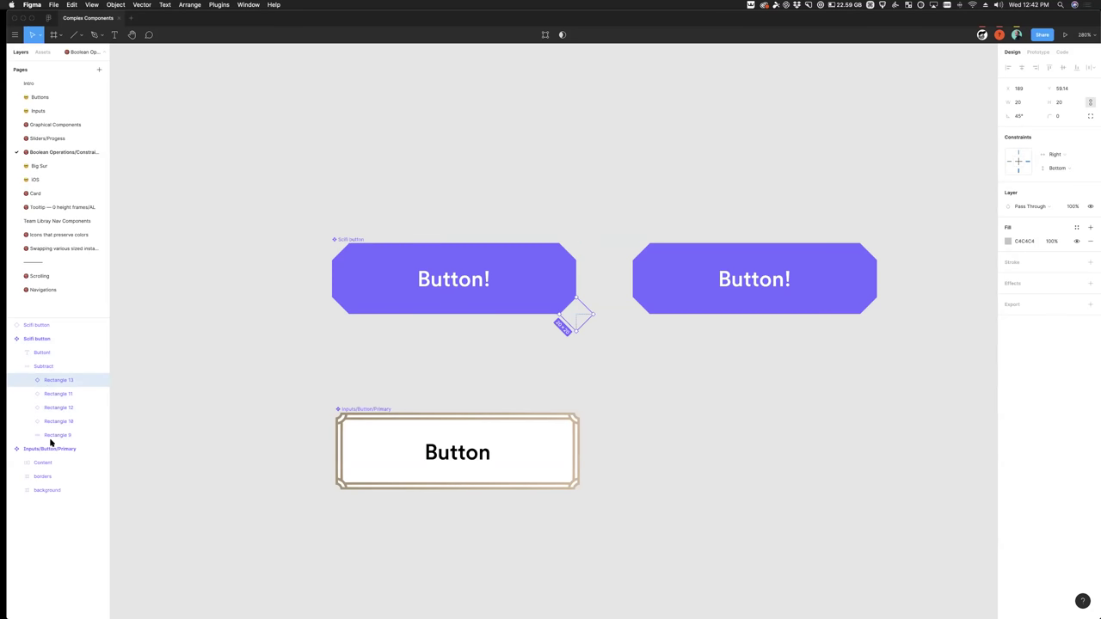
Step: Set the constraints of Rectangle 11, the upper-right diamond, to Right and Top
{"action": "left_click", "coordinate": [89, 393]}
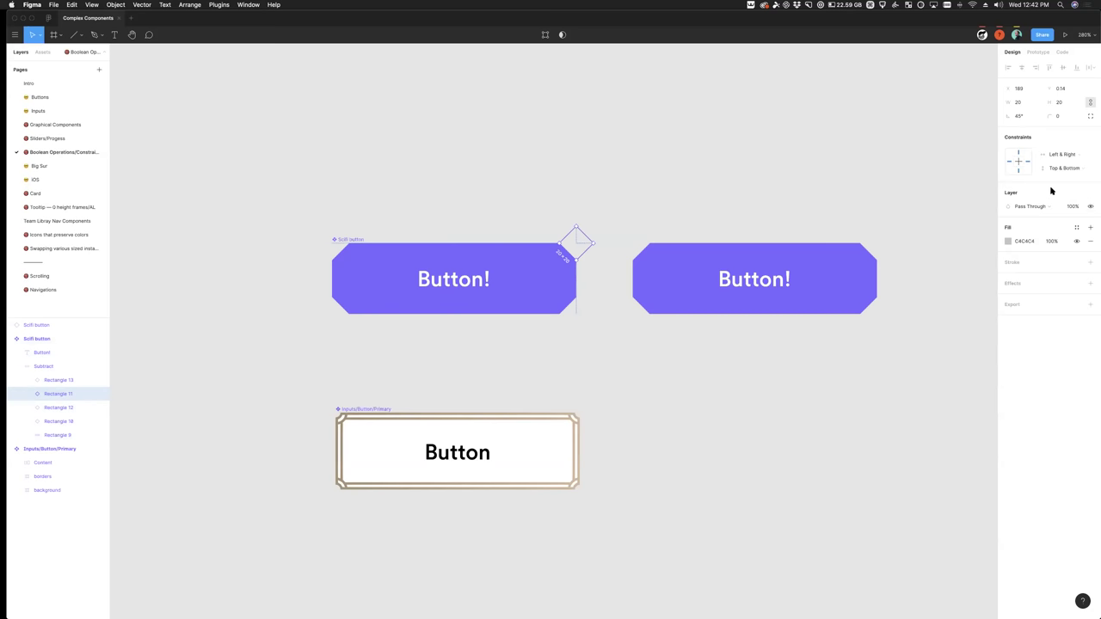
{"action": "left_click", "coordinate": [1060, 155]}
{"action": "left_click", "coordinate": [1063, 141]}
{"action": "left_click", "coordinate": [1067, 168]}
{"action": "left_click", "coordinate": [1063, 141]}
Step: Set the constraints of Rectangle 12, the lower-left diamond, to Left and Bottom
{"action": "left_click", "coordinate": [71, 409]}
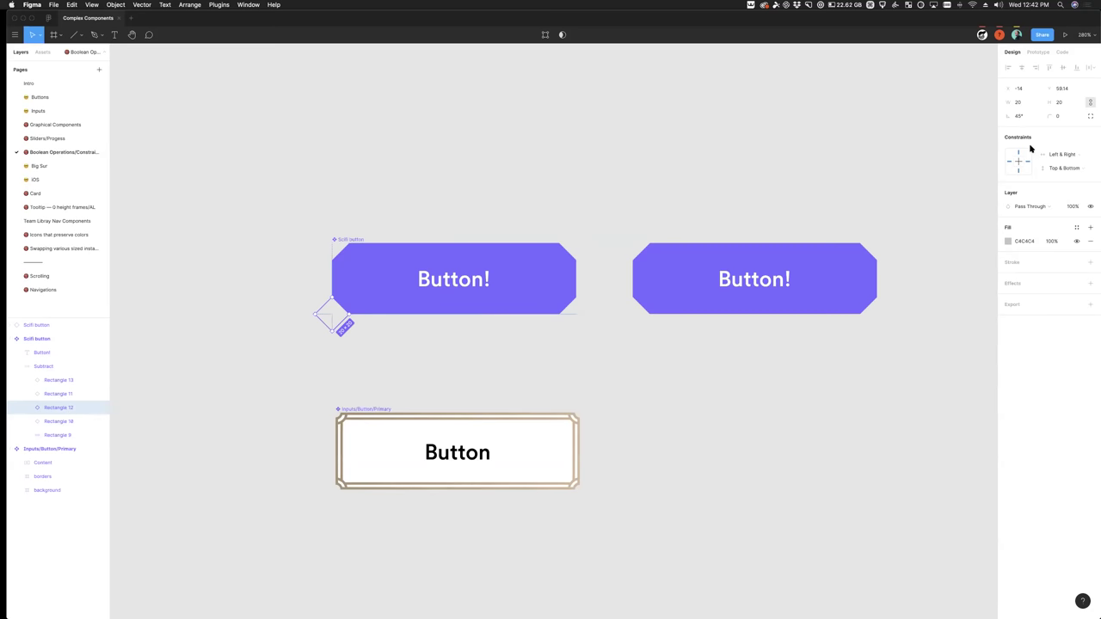
{"action": "left_click", "coordinate": [1060, 155]}
{"action": "left_click", "coordinate": [1062, 135]}
{"action": "left_click", "coordinate": [1065, 170]}
{"action": "left_click", "coordinate": [1060, 157]}
Step: Set the constraints of Rectangle 10, the upper-left diamond, to Left and Top, and clear the selection
{"action": "left_click", "coordinate": [43, 422]}
{"action": "left_click", "coordinate": [1067, 158]}
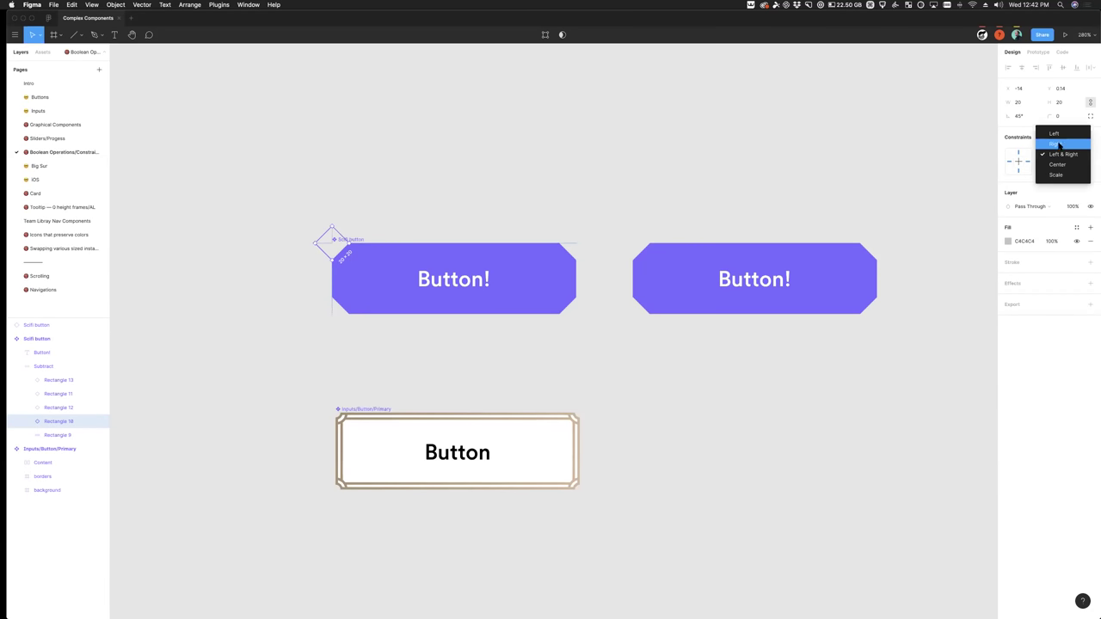
{"action": "left_click", "coordinate": [1058, 133]}
{"action": "left_click", "coordinate": [1061, 167]}
{"action": "left_click", "coordinate": [1060, 148]}
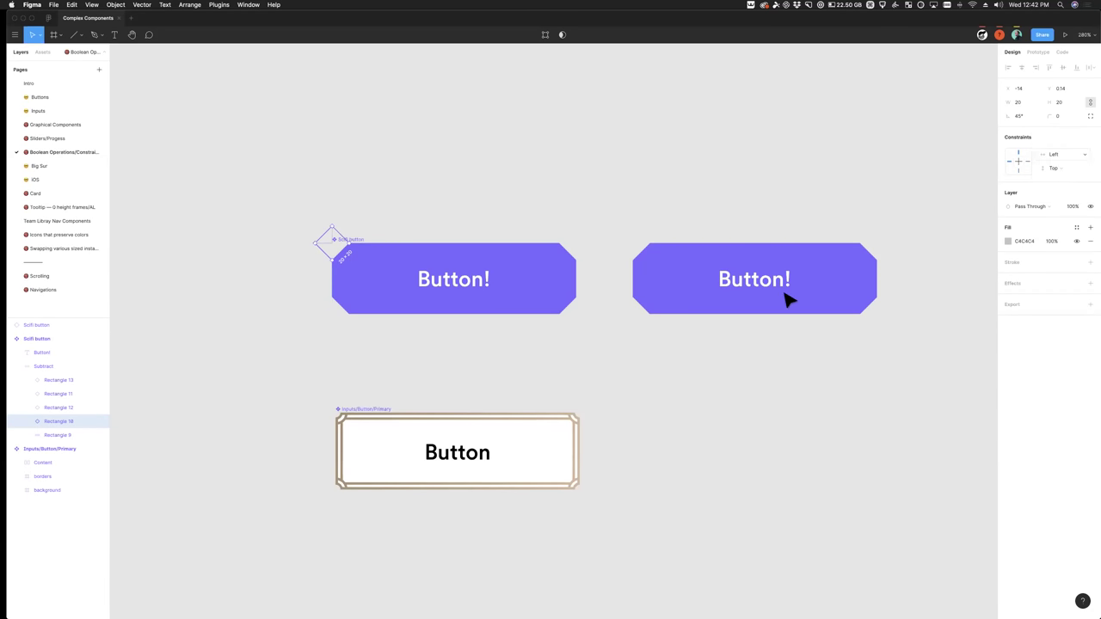
{"action": "left_click", "coordinate": [312, 396]}
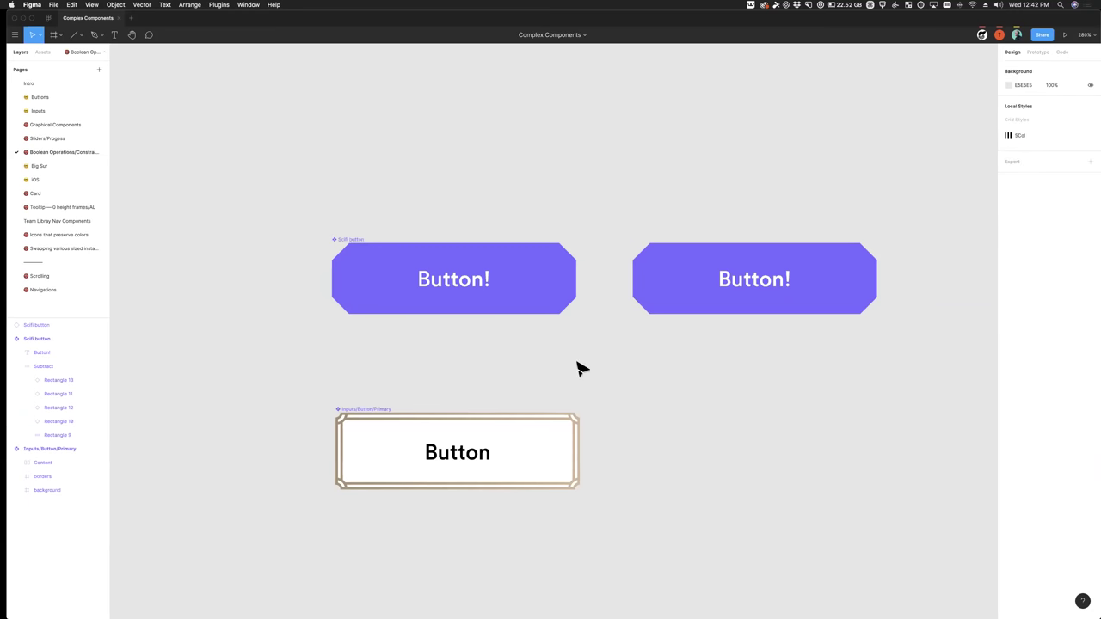
Step: Resize the Scifi button instance beside the main component to about 101 wide, and widen it to about 135
{"action": "left_click", "coordinate": [708, 310]}
{"action": "scroll", "coordinate": [731, 311], "scroll_direction": "right", "scroll_amount": 3}
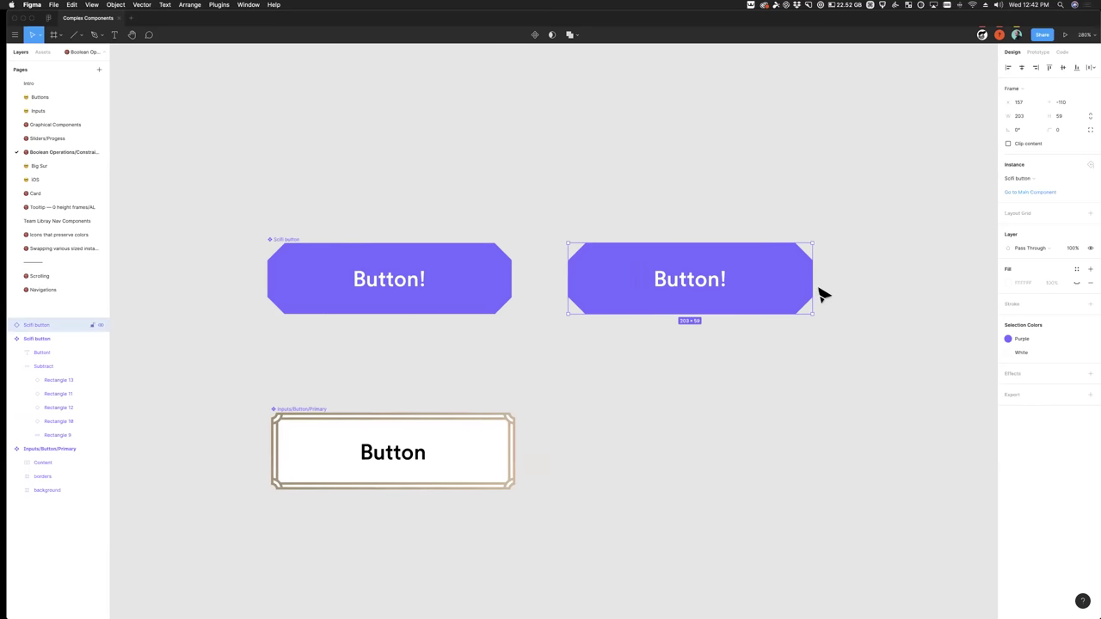
{"action": "left_click_drag", "start_coordinate": [814, 288], "coordinate": [590, 260]}
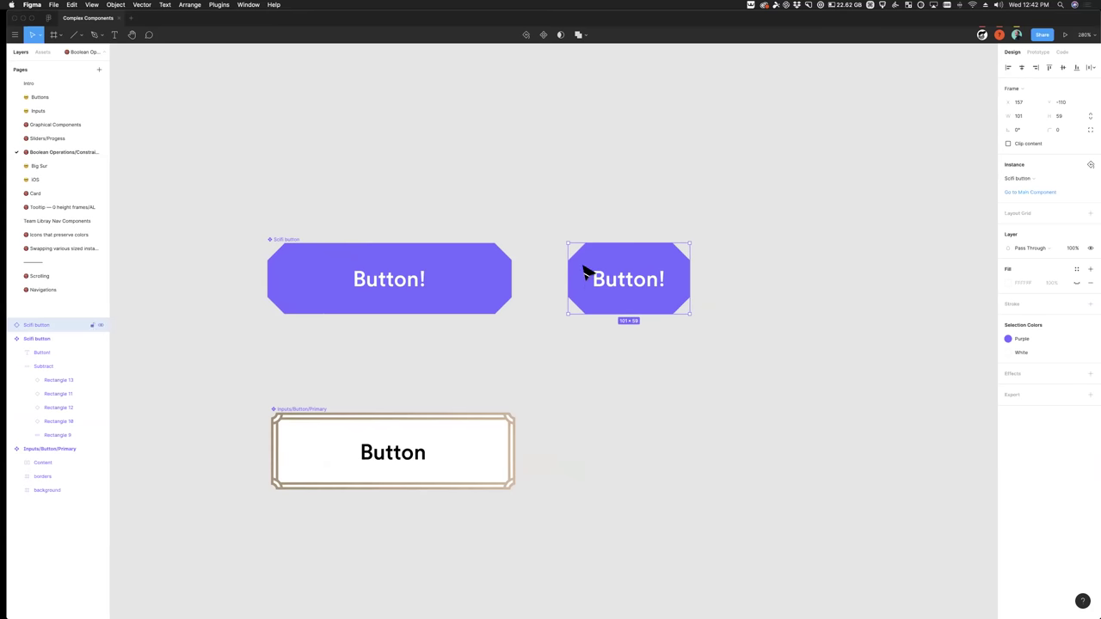
{"action": "scroll", "coordinate": [653, 287], "scroll_direction": "up", "scroll_amount": 5}
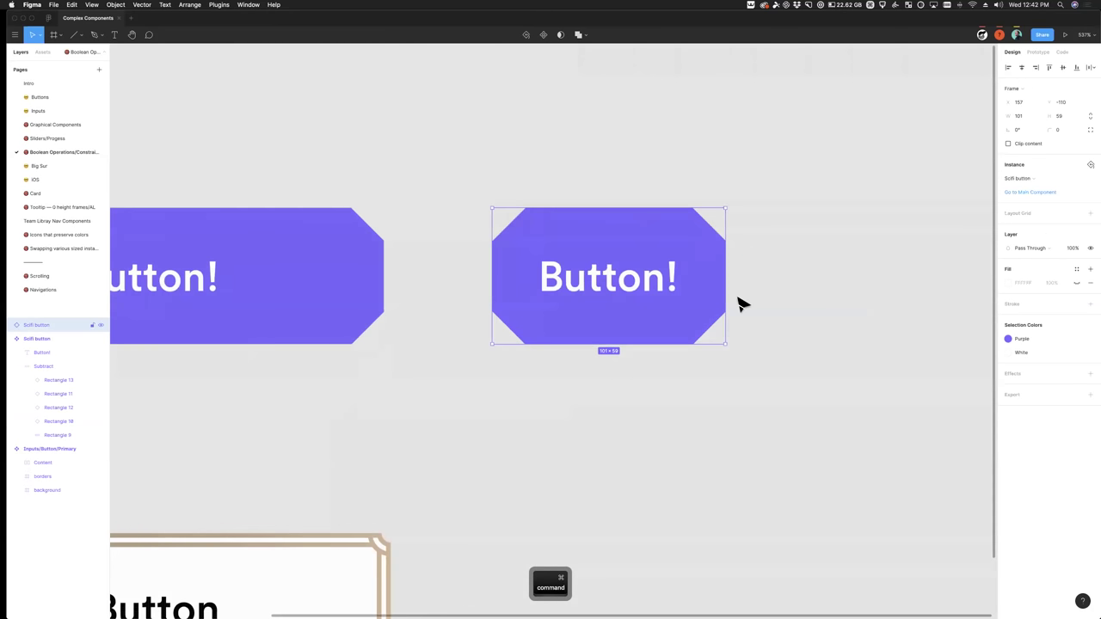
{"action": "left_click_drag", "start_coordinate": [725, 298], "coordinate": [803, 296]}
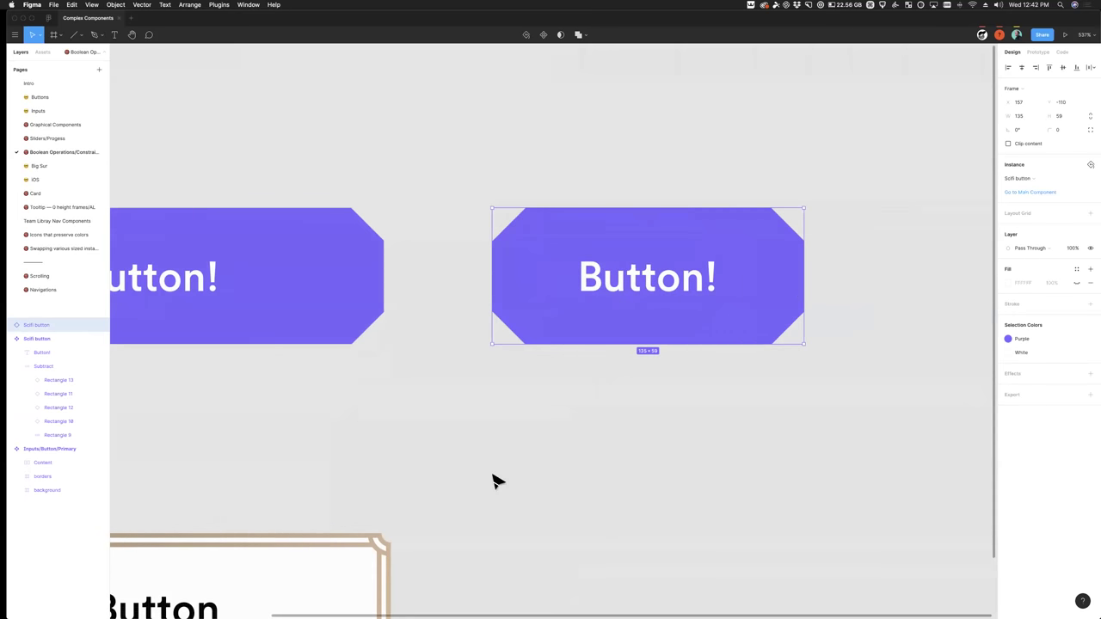
Step: Place an instance of the ornate Inputs/Button/Primary component beside the original and resize it to about 194 wide
{"action": "scroll", "coordinate": [494, 480], "scroll_direction": "down", "scroll_amount": 5}
{"action": "scroll", "coordinate": [335, 516], "scroll_direction": "down", "scroll_amount": 2}
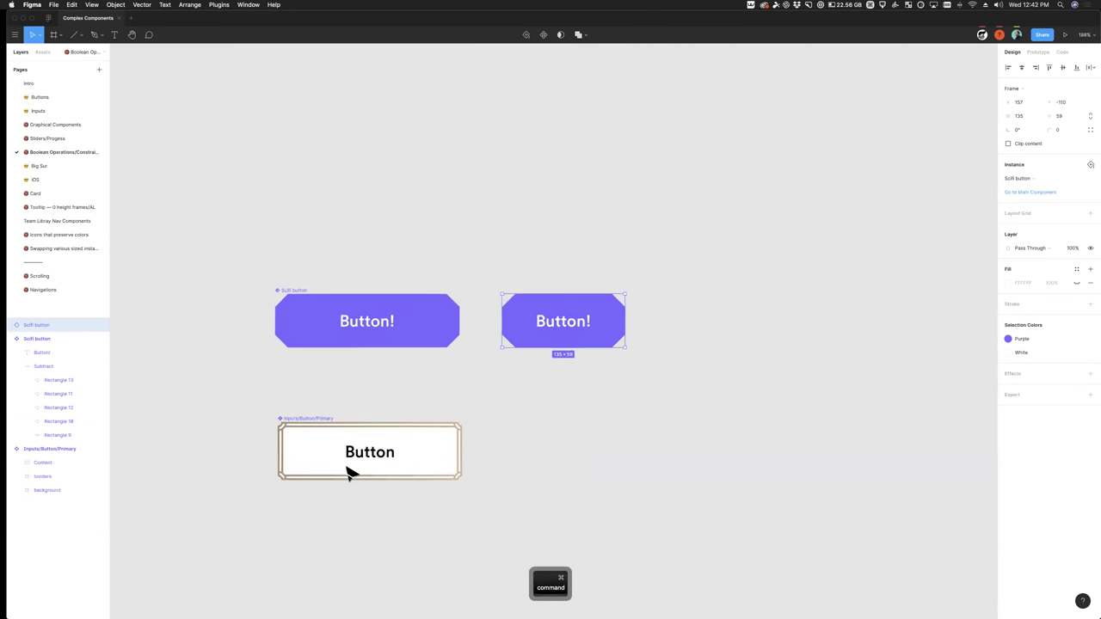
{"action": "scroll", "coordinate": [344, 471], "scroll_direction": "up", "scroll_amount": 3}
{"action": "left_click_drag", "start_coordinate": [415, 465], "coordinate": [799, 459]}
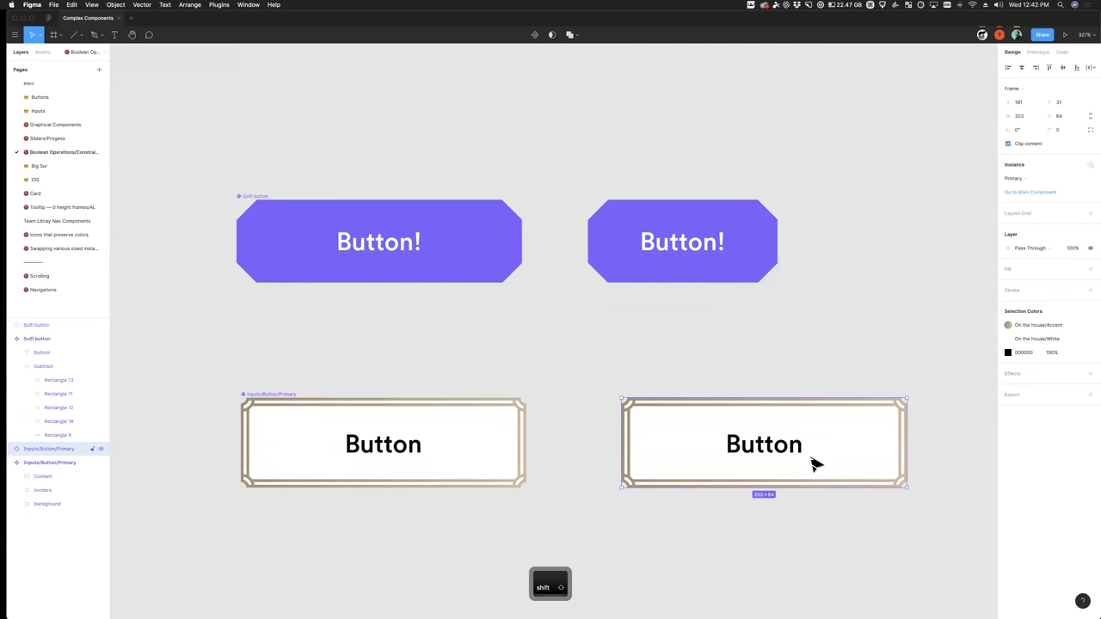
{"action": "scroll", "coordinate": [720, 473], "scroll_direction": "right", "scroll_amount": 3}
{"action": "scroll", "coordinate": [836, 462], "scroll_direction": "up", "scroll_amount": 2}
{"action": "left_click_drag", "start_coordinate": [636, 445], "coordinate": [808, 451]}
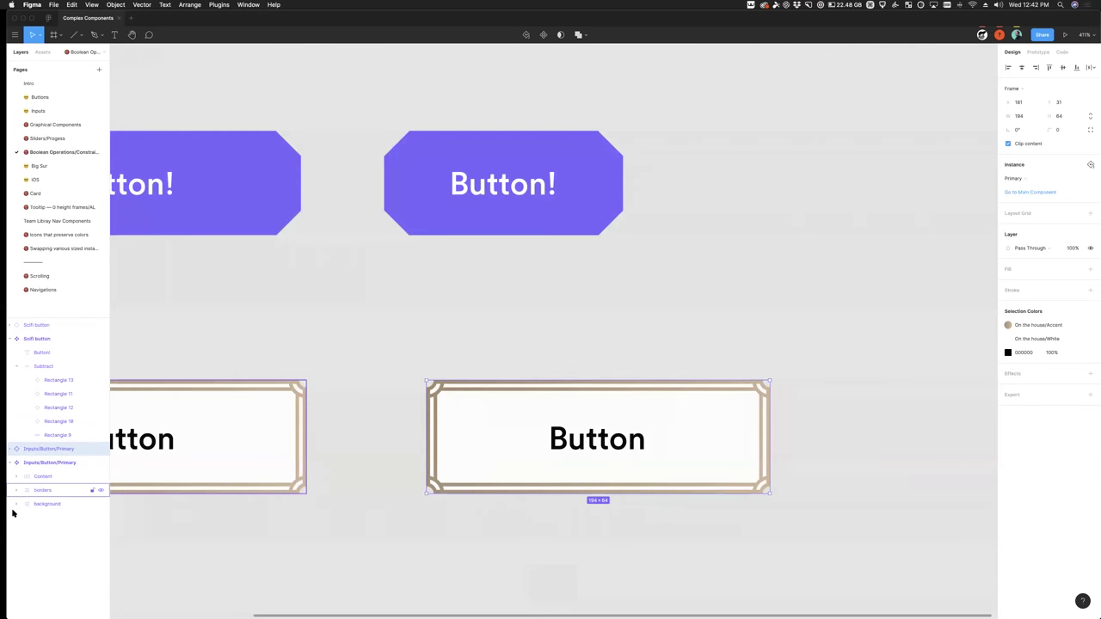
Step: Expand the background layer of Inputs/Button/Primary with its nested layers, and select the Scifi button instance
{"action": "left_click", "coordinate": [15, 507], "text": "alt"}
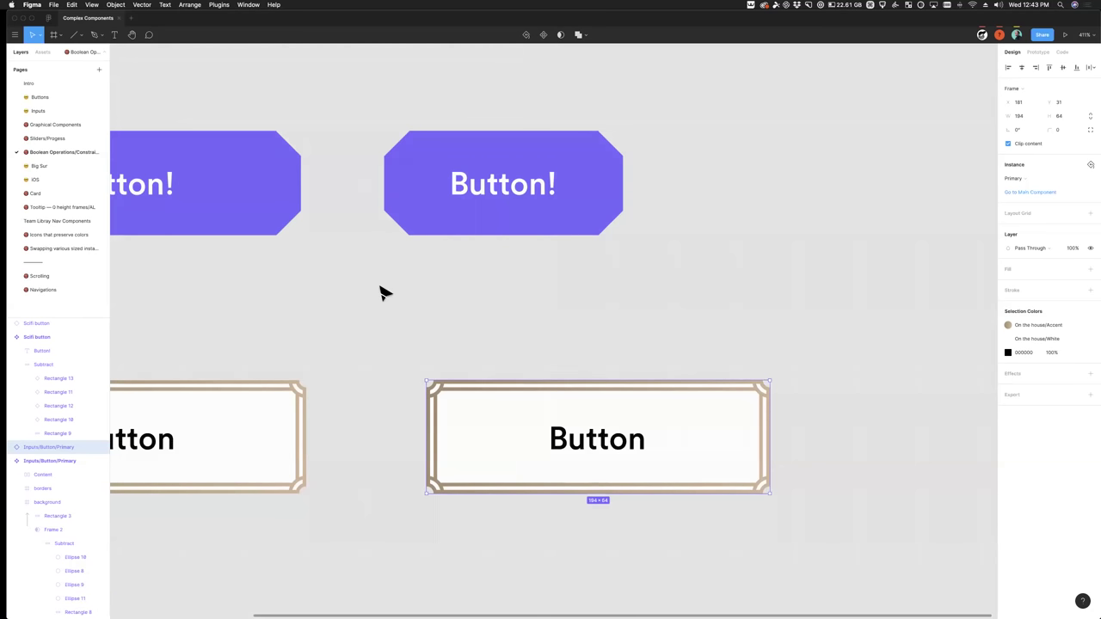
{"action": "left_click", "coordinate": [437, 231]}
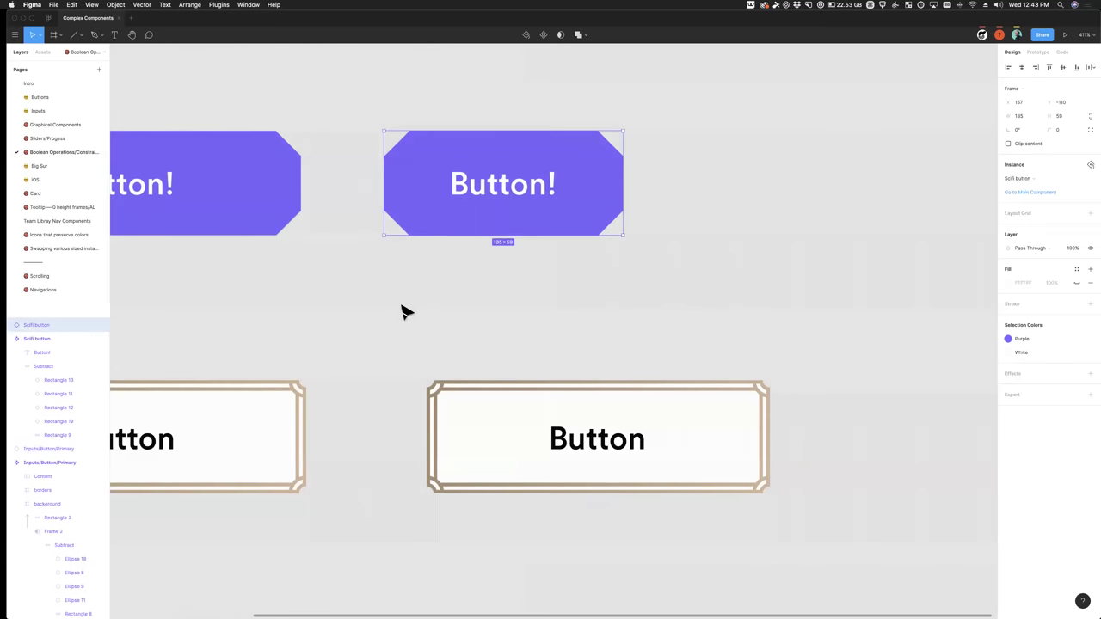
{"action": "scroll", "coordinate": [406, 312], "scroll_direction": "down", "scroll_amount": 3}
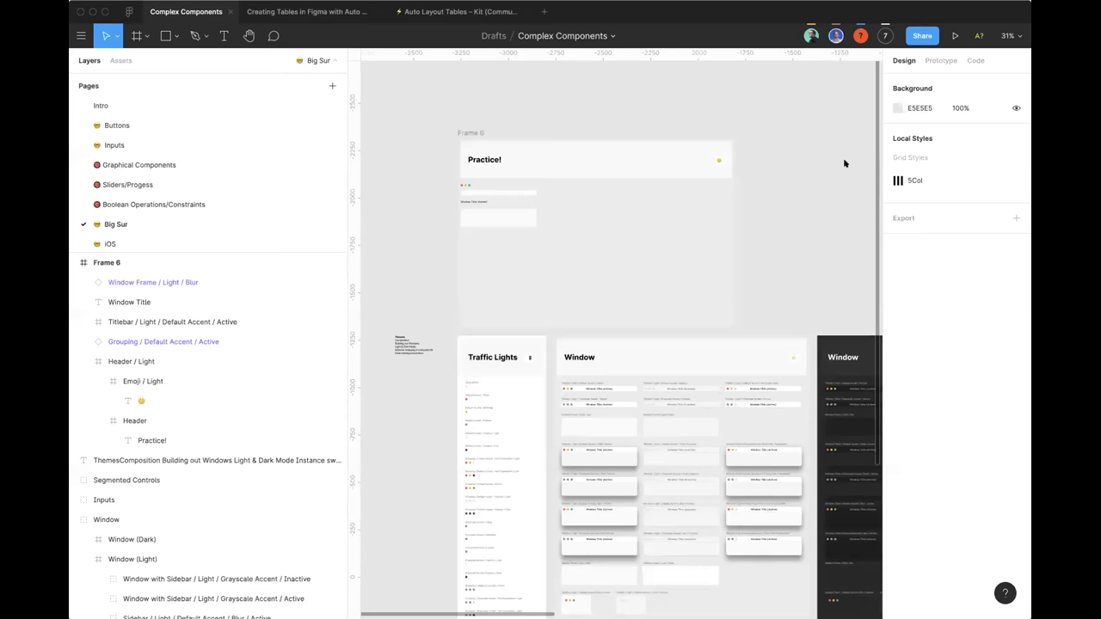
Step: Examine the Big Sur page's Practice frame and the Traffic Lights and Window component groups below it
{"action": "scroll", "coordinate": [771, 221], "scroll_direction": "right", "scroll_amount": 3}
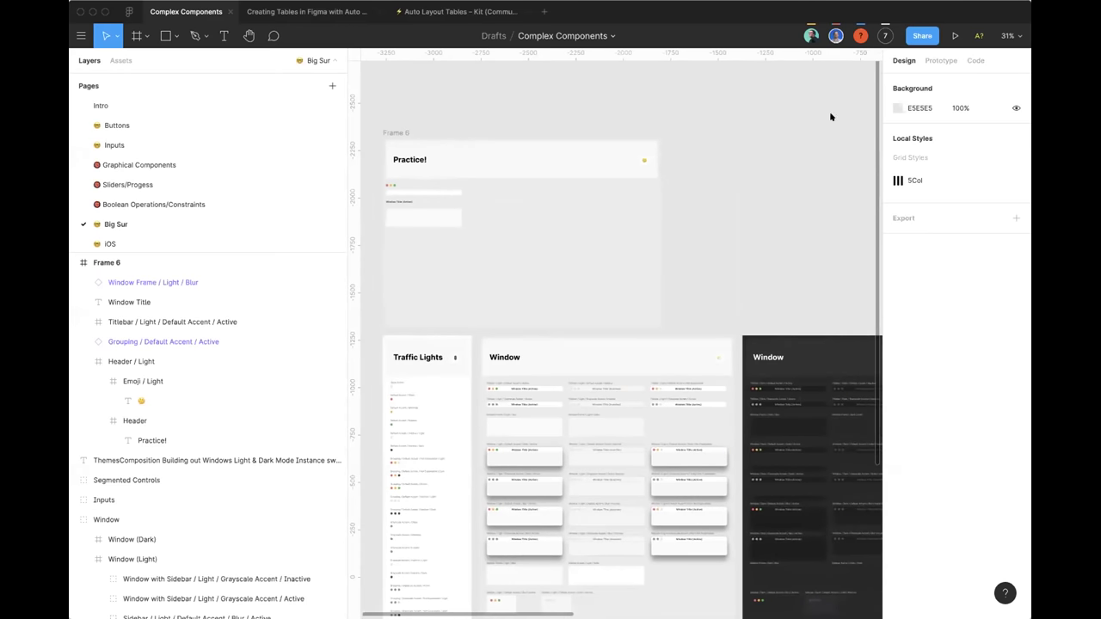
{"action": "scroll", "coordinate": [747, 178], "scroll_direction": "down", "scroll_amount": 1}
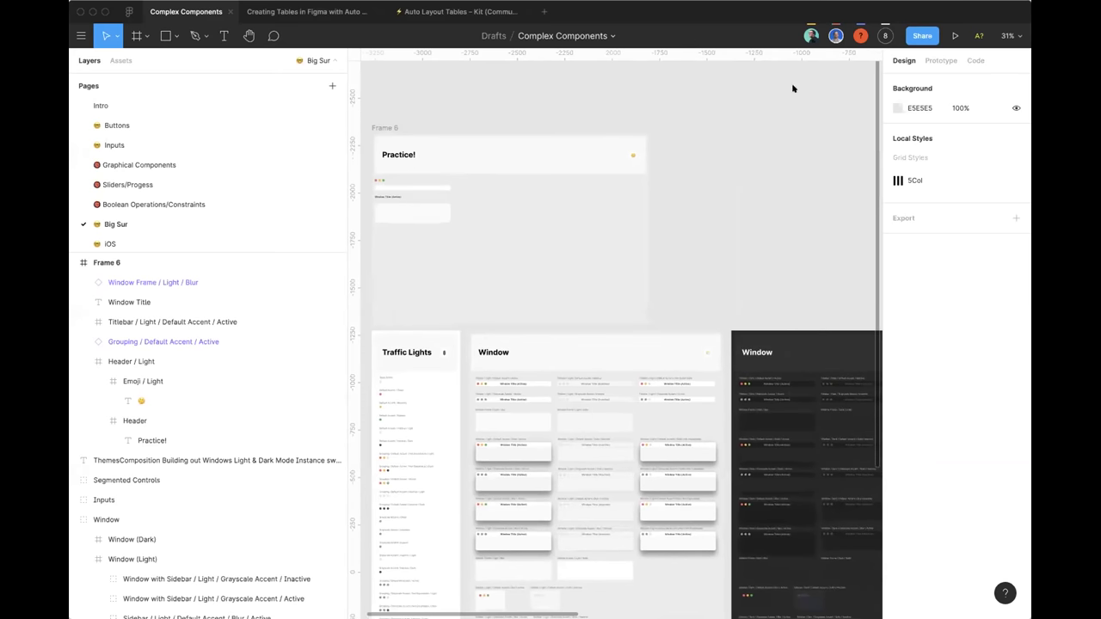
{"action": "scroll", "coordinate": [786, 111], "scroll_direction": "down", "scroll_amount": 5, "text": "ctrl"}
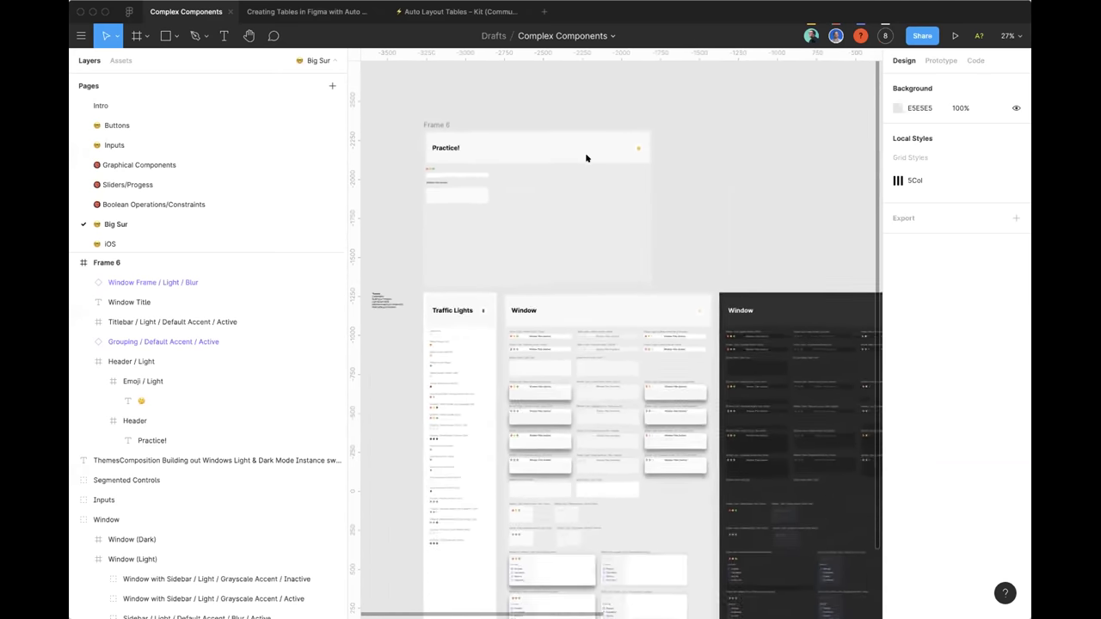
{"action": "scroll", "coordinate": [756, 106], "scroll_direction": "down", "scroll_amount": 2}
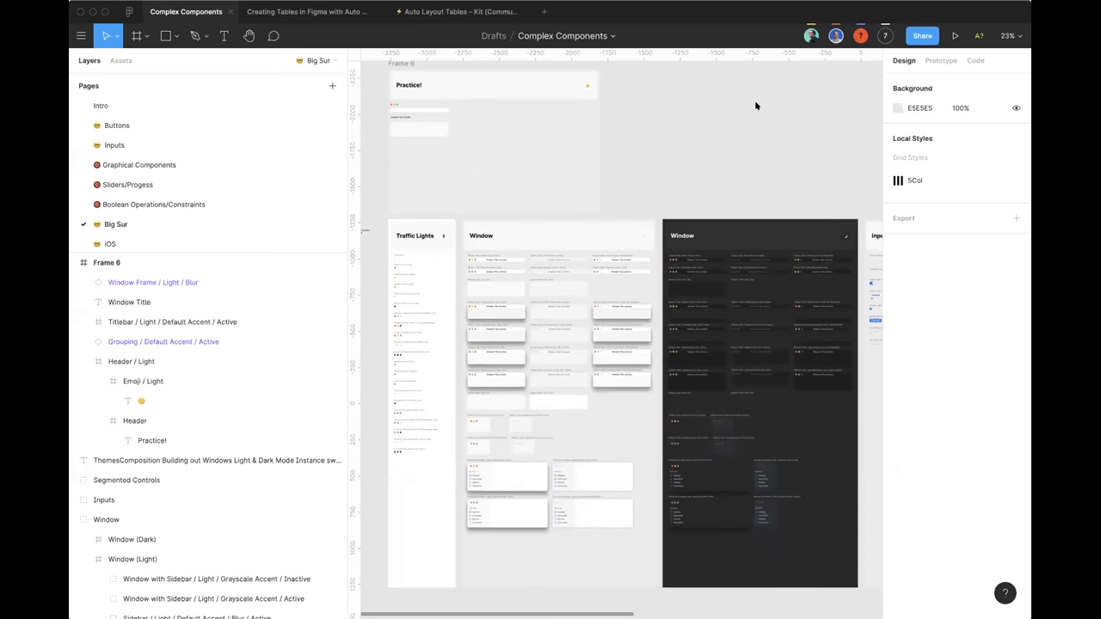
{"action": "scroll", "coordinate": [580, 180], "scroll_direction": "down", "scroll_amount": 1}
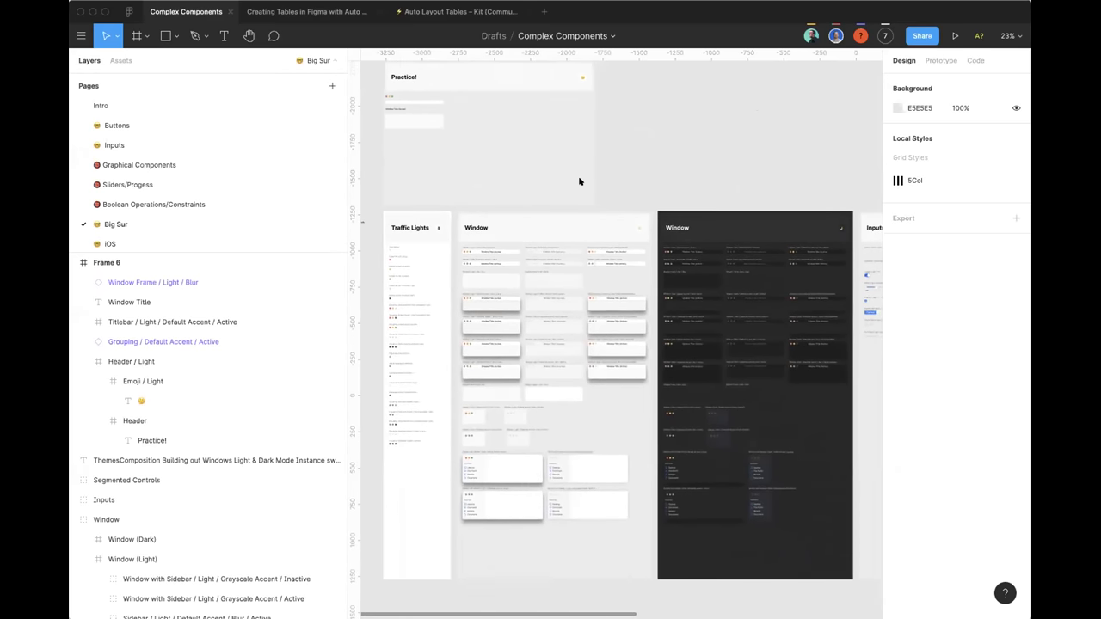
{"action": "scroll", "coordinate": [545, 207], "scroll_direction": "up", "scroll_amount": 3}
{"action": "scroll", "coordinate": [763, 180], "scroll_direction": "up", "scroll_amount": 1, "text": "ctrl"}
{"action": "scroll", "coordinate": [654, 163], "scroll_direction": "left", "scroll_amount": 3}
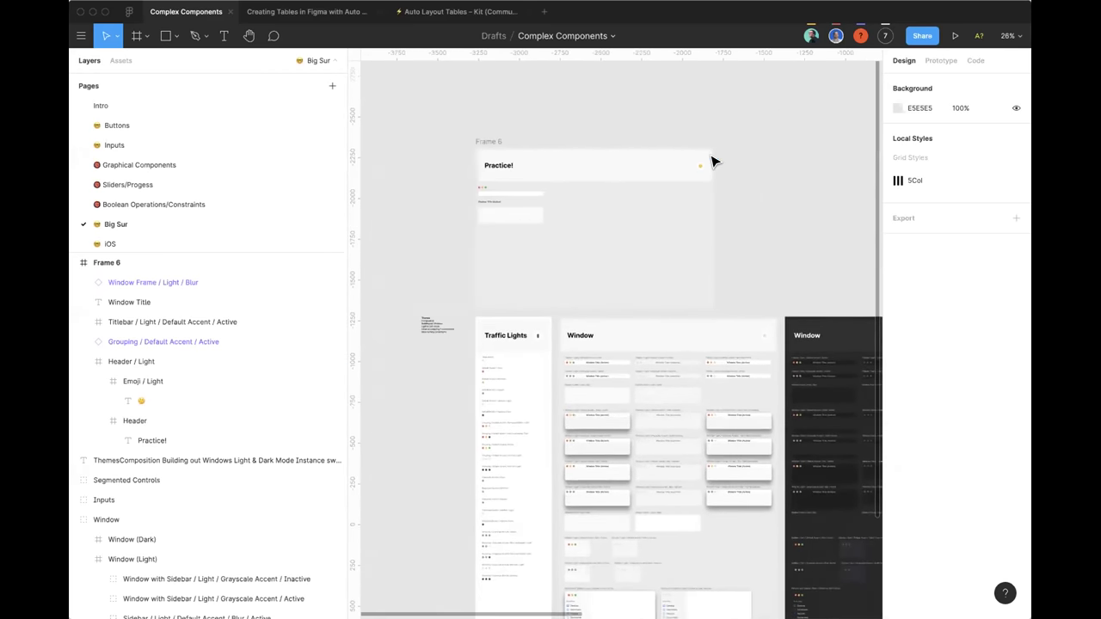
{"action": "scroll", "coordinate": [715, 163], "scroll_direction": "up", "scroll_amount": 1, "text": "ctrl"}
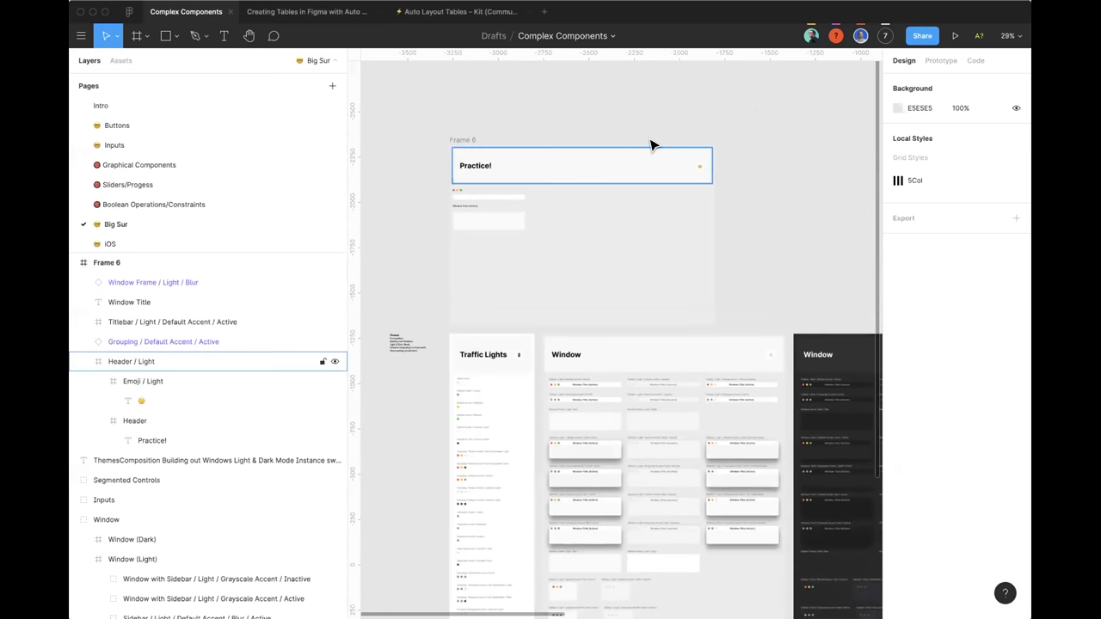
{"action": "scroll", "coordinate": [748, 178], "scroll_direction": "down", "scroll_amount": 4}
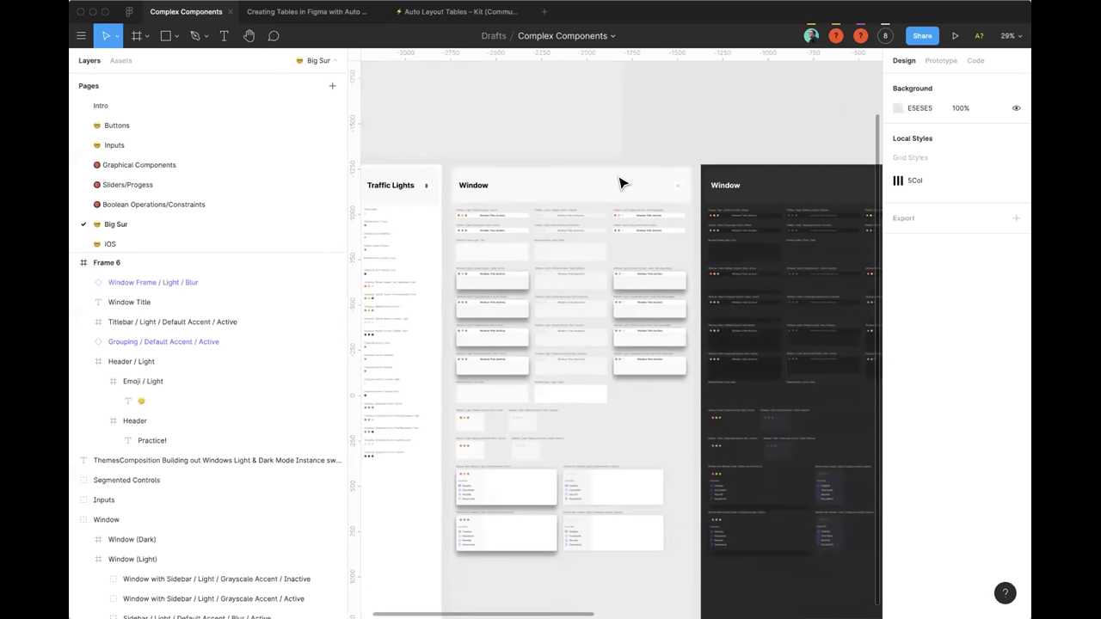
Step: Hide the interface and examine the light and dark Window components, the Traffic Lights frame and the Themes notes
{"action": "key", "text": "super+backslash"}
{"action": "scroll", "coordinate": [619, 184], "scroll_direction": "up", "scroll_amount": 3, "text": "ctrl"}
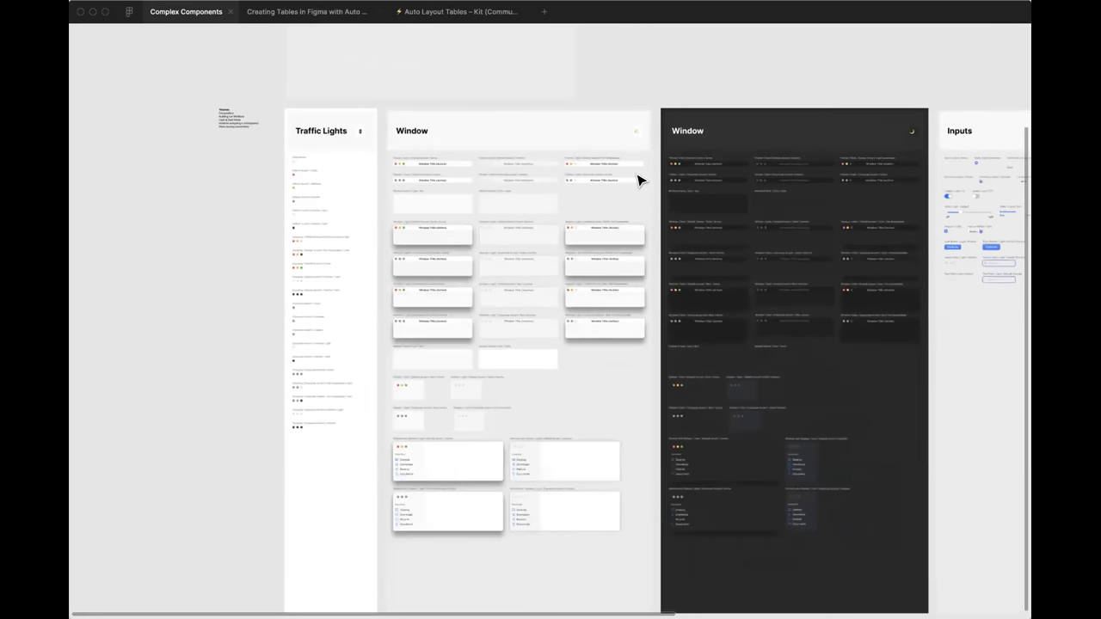
{"action": "scroll", "coordinate": [446, 179], "scroll_direction": "up", "scroll_amount": 5}
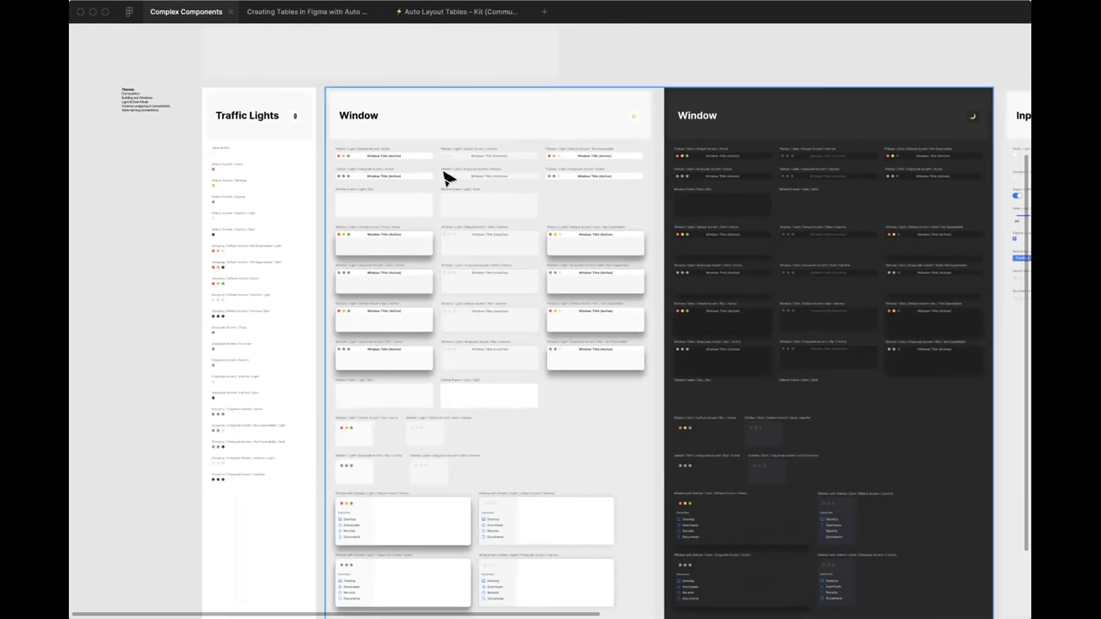
{"action": "scroll", "coordinate": [227, 140], "scroll_direction": "up", "scroll_amount": 3}
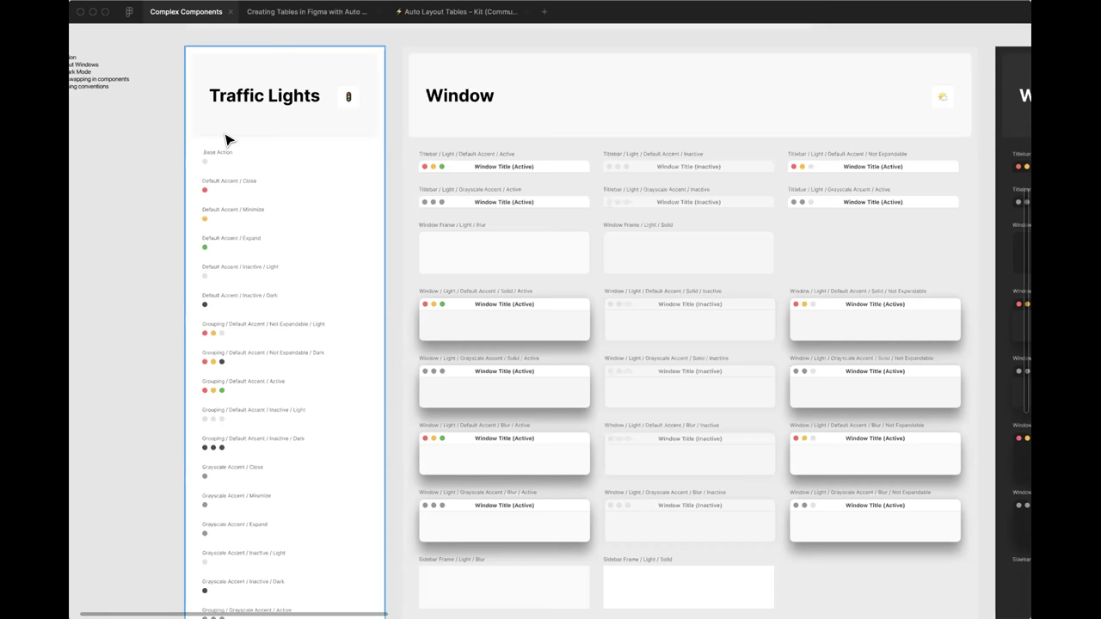
{"action": "scroll", "coordinate": [202, 118], "scroll_direction": "up", "scroll_amount": 5}
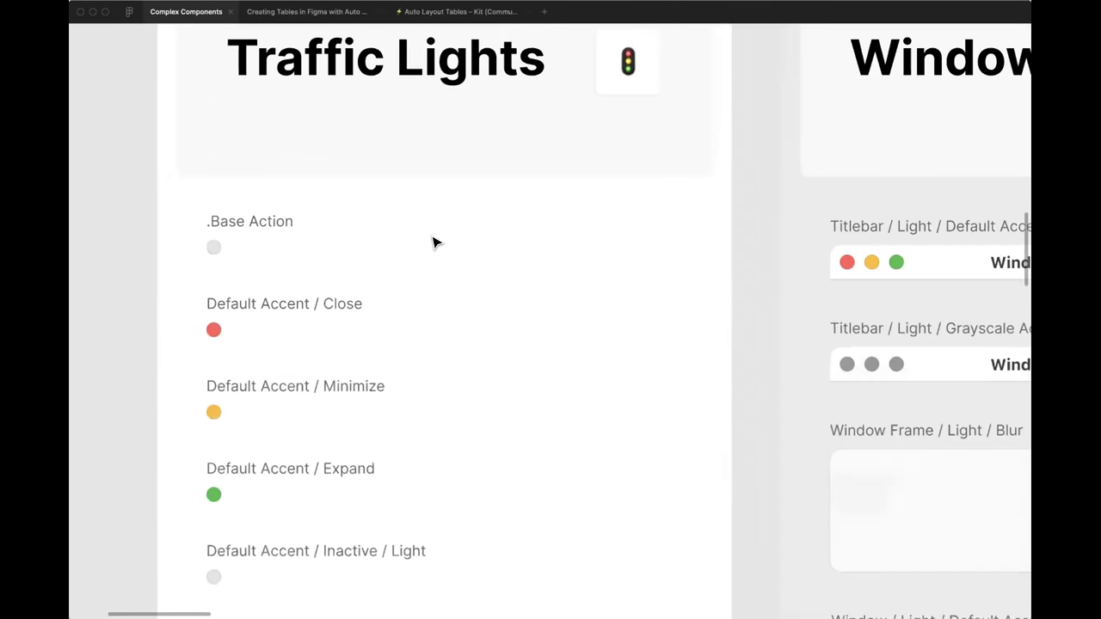
{"action": "scroll", "coordinate": [298, 172], "scroll_direction": "down", "scroll_amount": 5}
{"action": "scroll", "coordinate": [305, 179], "scroll_direction": "left", "scroll_amount": 5}
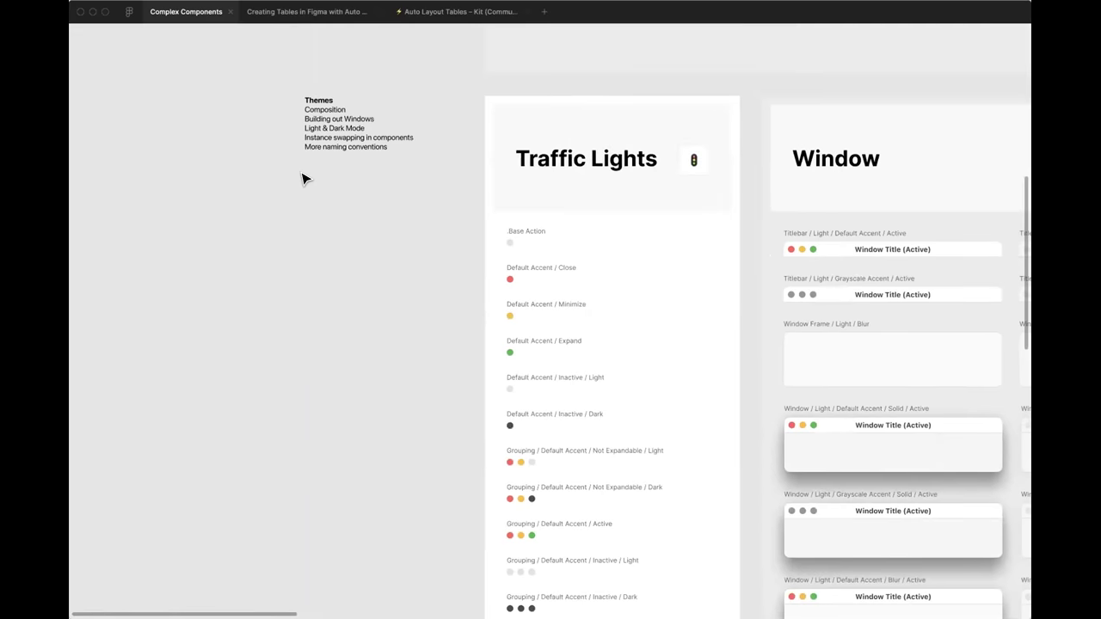
{"action": "scroll", "coordinate": [585, 177], "scroll_direction": "right", "scroll_amount": 3}
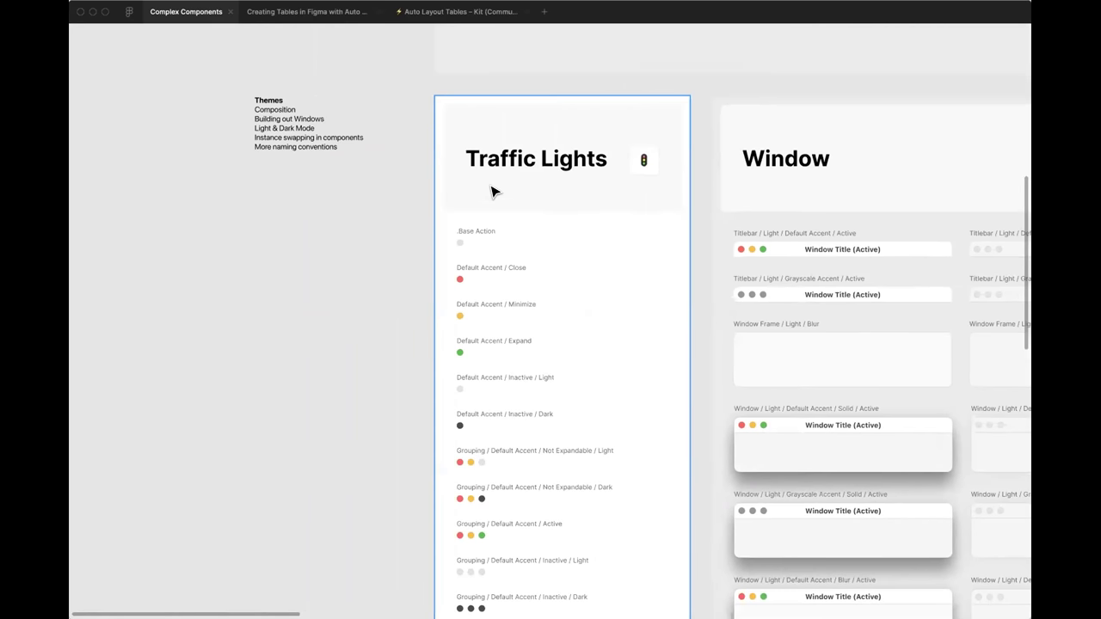
Step: Look through the Traffic Lights variants, from the Default Accent actions to the Grayscale Accent groupings
{"action": "scroll", "coordinate": [491, 197], "scroll_direction": "down", "scroll_amount": 2}
{"action": "scroll", "coordinate": [485, 194], "scroll_direction": "down", "scroll_amount": 5}
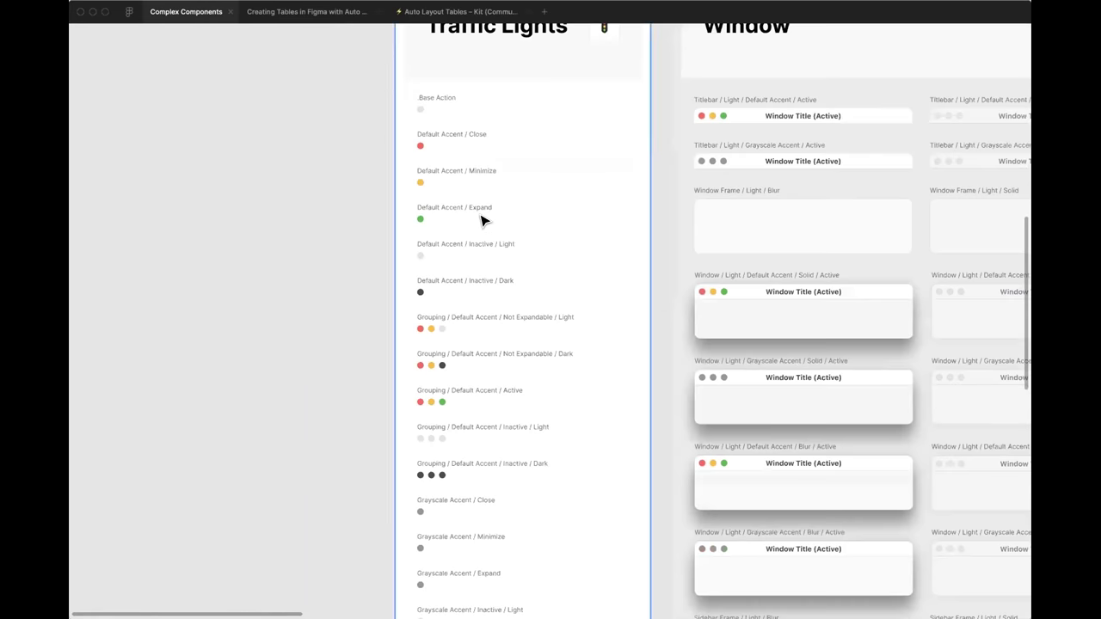
{"action": "scroll", "coordinate": [455, 383], "scroll_direction": "down", "scroll_amount": 3}
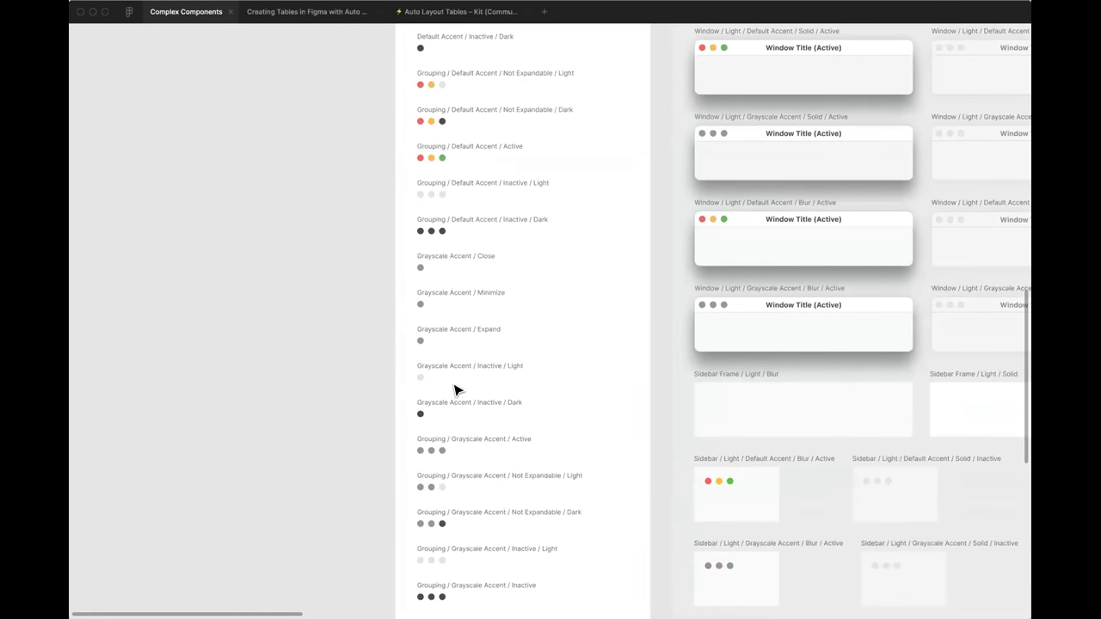
{"action": "scroll", "coordinate": [501, 188], "scroll_direction": "up", "scroll_amount": 4}
{"action": "scroll", "coordinate": [495, 194], "scroll_direction": "up", "scroll_amount": 1}
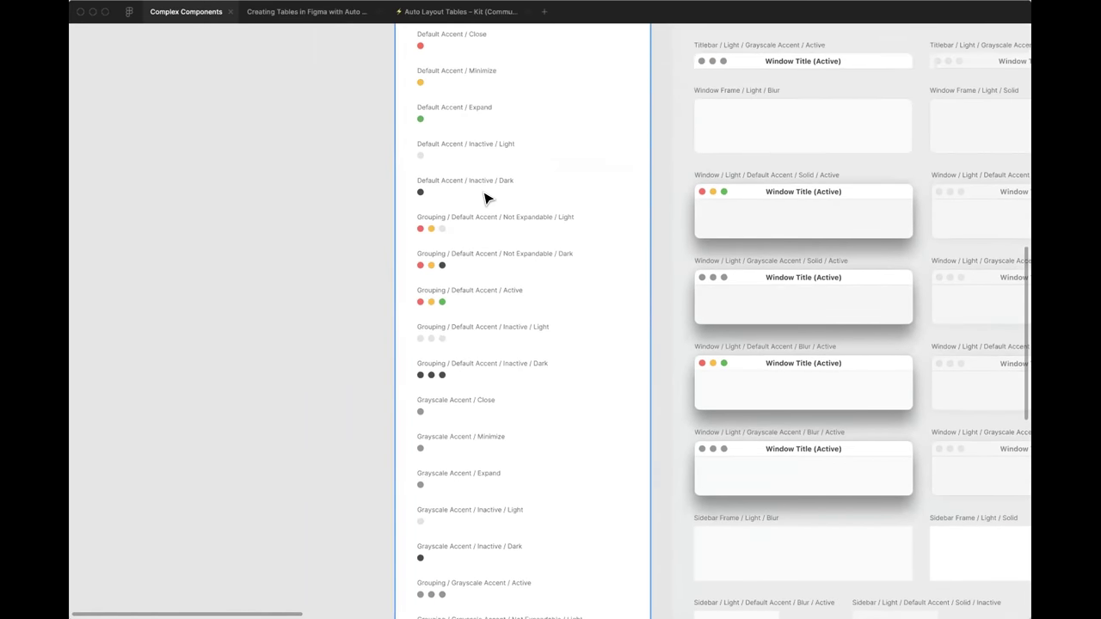
{"action": "scroll", "coordinate": [464, 164], "scroll_direction": "up", "scroll_amount": 2}
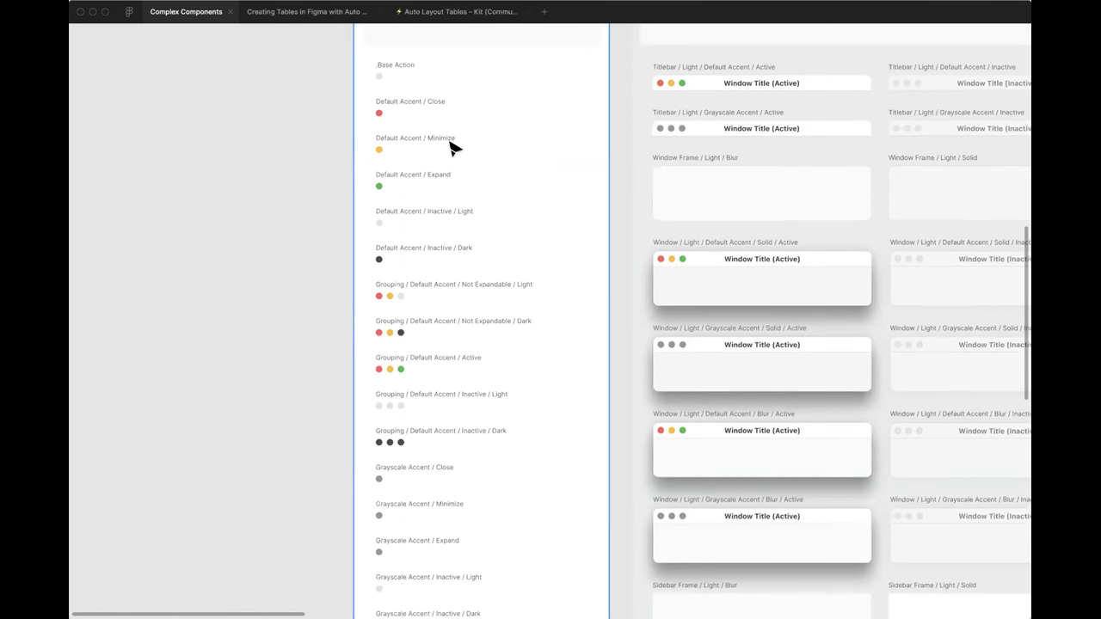
Step: Examine the .Base Action component and the Default Accent actions below it up close, and show the interface again
{"action": "scroll", "coordinate": [439, 150], "scroll_direction": "up", "scroll_amount": 1, "text": "ctrl"}
{"action": "scroll", "coordinate": [473, 199], "scroll_direction": "up", "scroll_amount": 1, "text": "ctrl"}
{"action": "scroll", "coordinate": [473, 200], "scroll_direction": "up", "scroll_amount": 2}
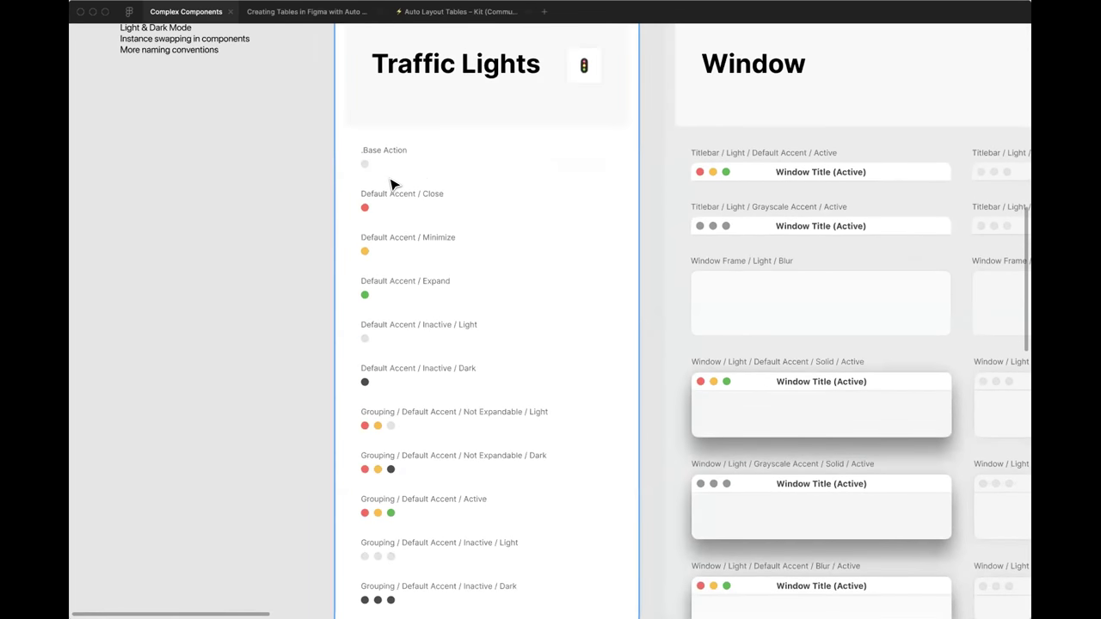
{"action": "scroll", "coordinate": [392, 185], "scroll_direction": "up", "scroll_amount": 2}
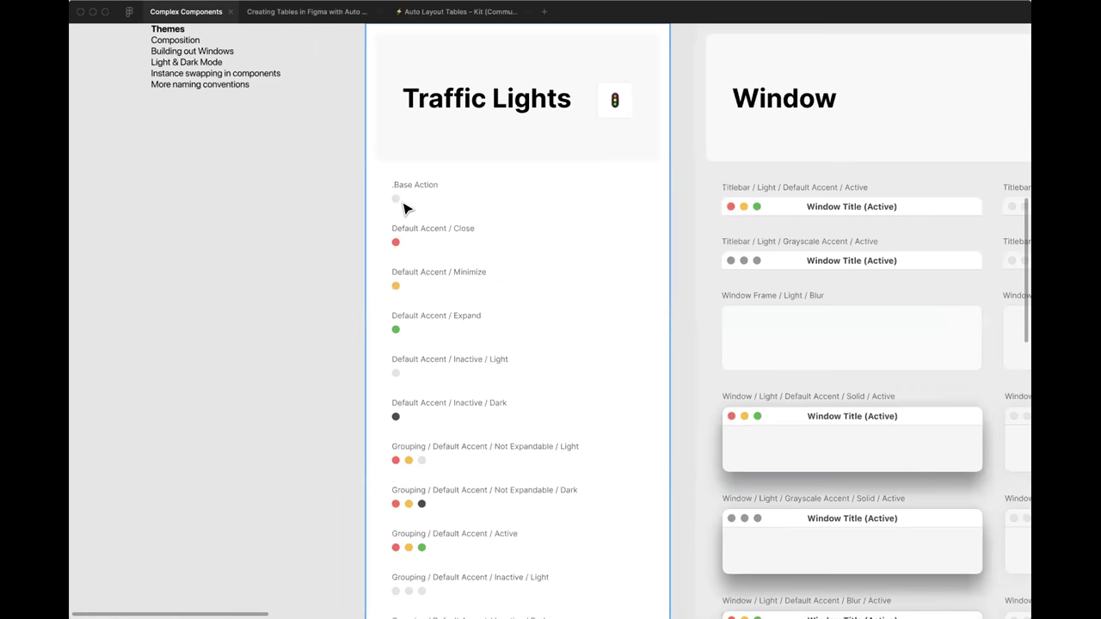
{"action": "scroll", "coordinate": [403, 211], "scroll_direction": "up", "scroll_amount": 5, "text": "ctrl"}
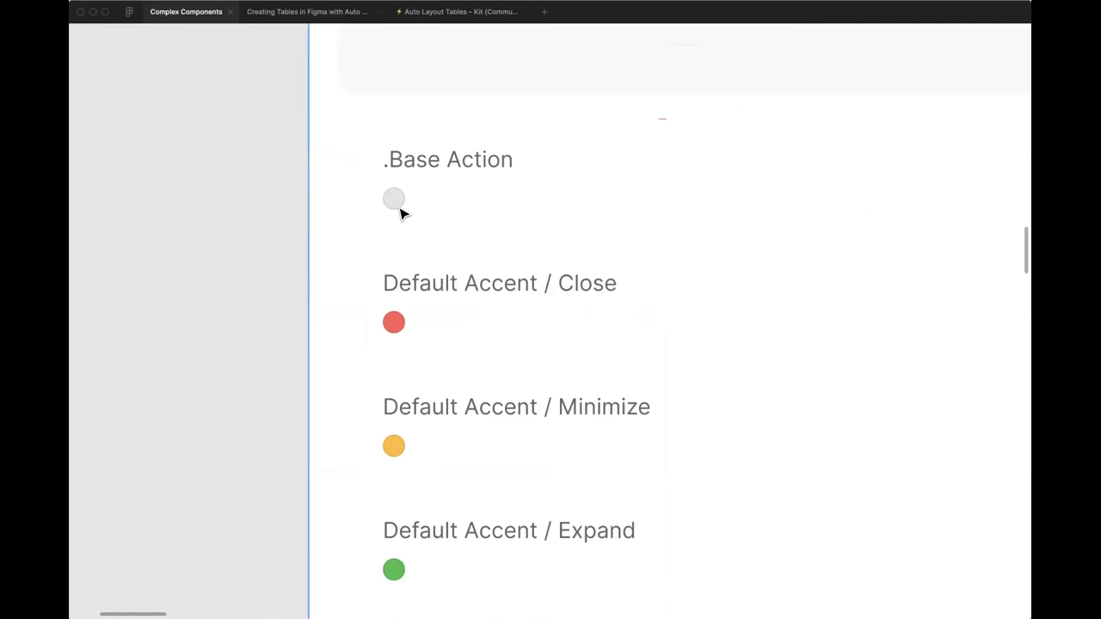
{"action": "key", "text": "ctrl+backslash"}
{"action": "scroll", "coordinate": [464, 219], "scroll_direction": "down", "scroll_amount": 1, "text": "ctrl"}
{"action": "scroll", "coordinate": [494, 221], "scroll_direction": "left", "scroll_amount": 2}
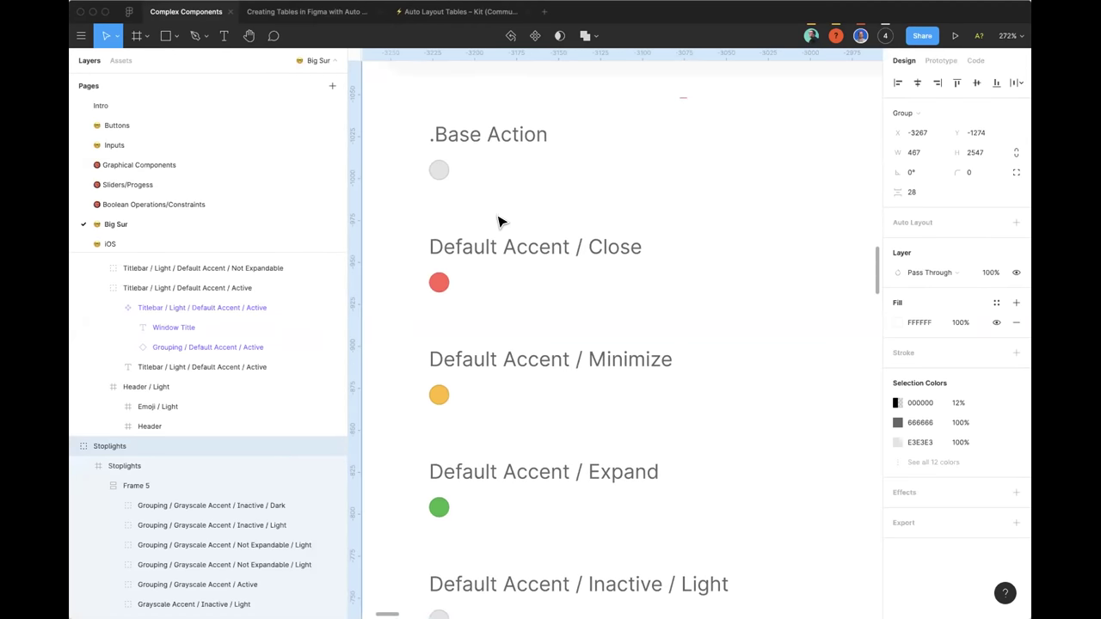
Step: Delete the duplicate .Base Action instance inside the Default Accent / Close component and select the remaining nested instance
{"action": "left_click", "coordinate": [467, 272]}
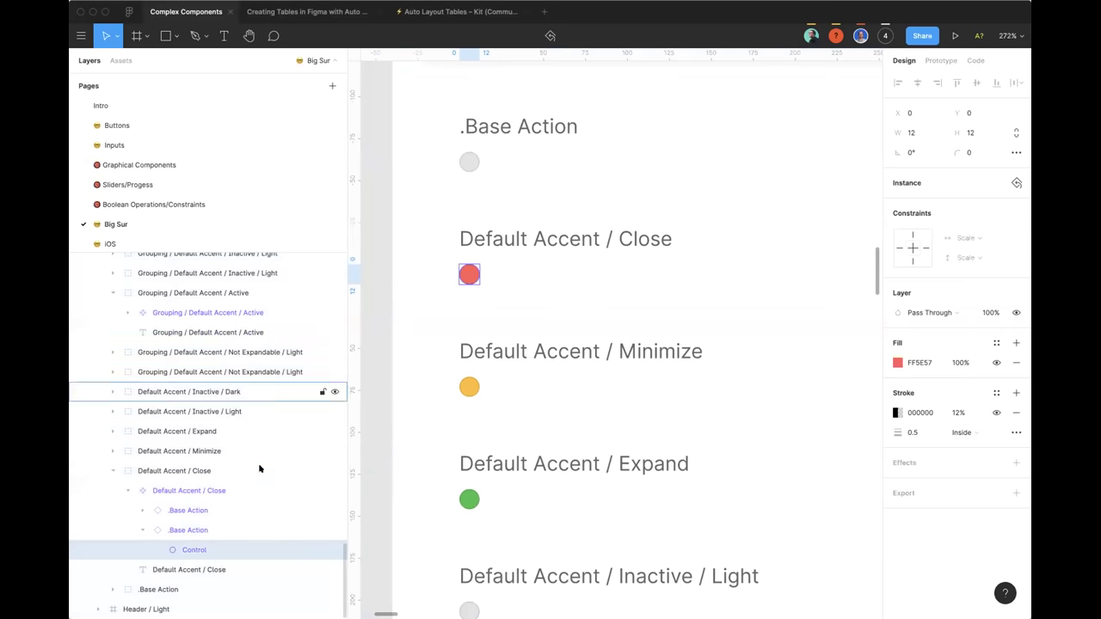
{"action": "left_click", "coordinate": [211, 491]}
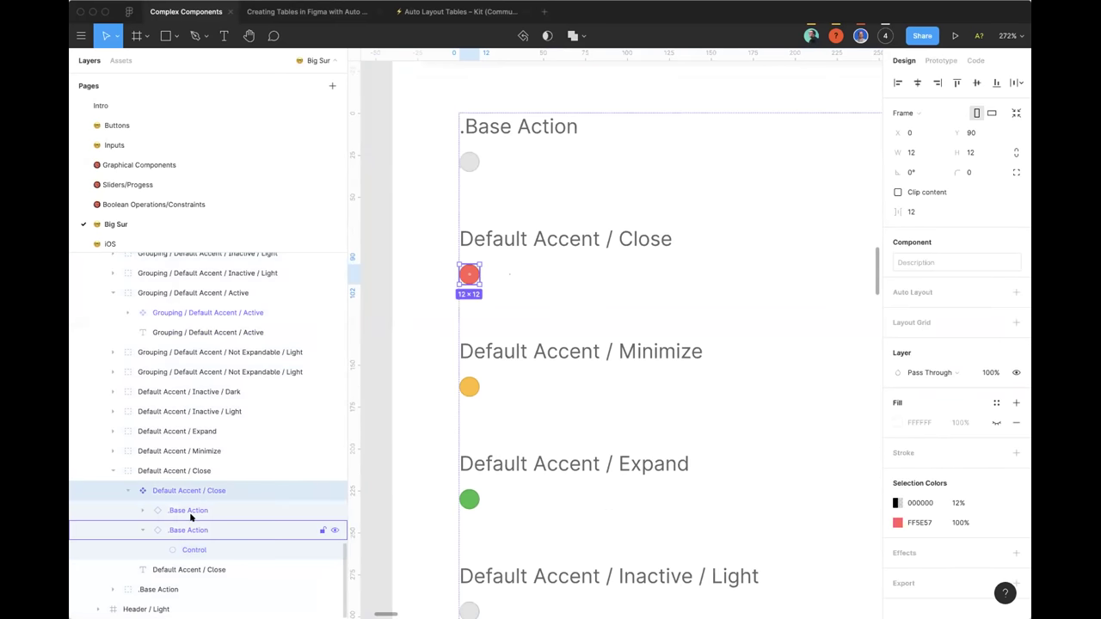
{"action": "left_click", "coordinate": [207, 511]}
{"action": "key", "text": "Delete"}
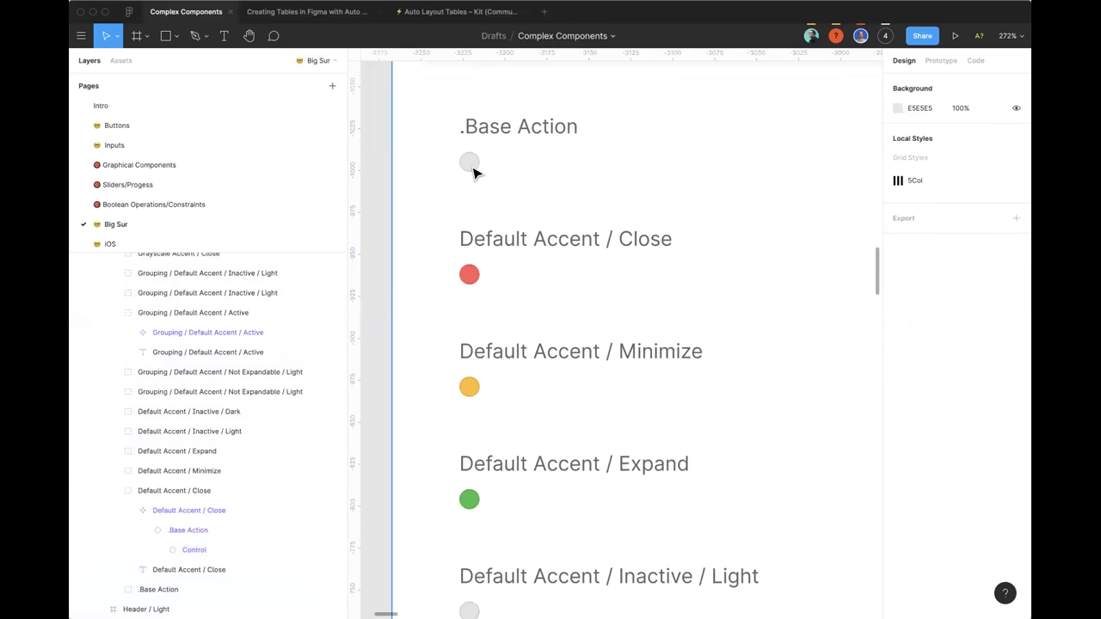
{"action": "left_click", "coordinate": [204, 511]}
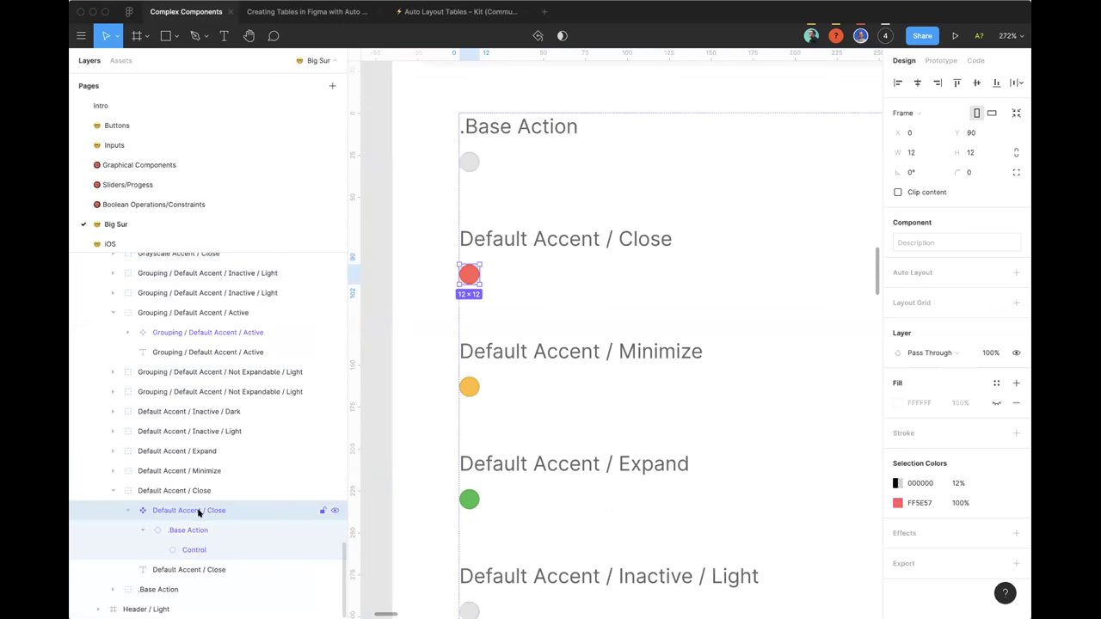
{"action": "key", "text": "Return"}
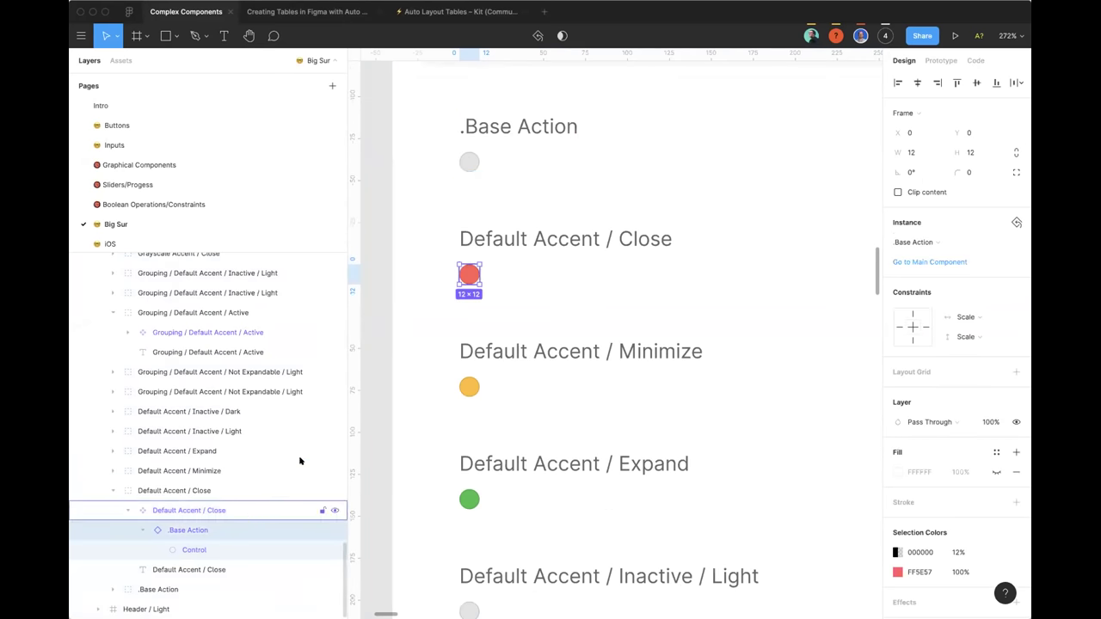
Step: Try enlarging the Control circle in the .Base Action component and adding auto layout, and undo the changes
{"action": "double_click", "coordinate": [468, 162]}
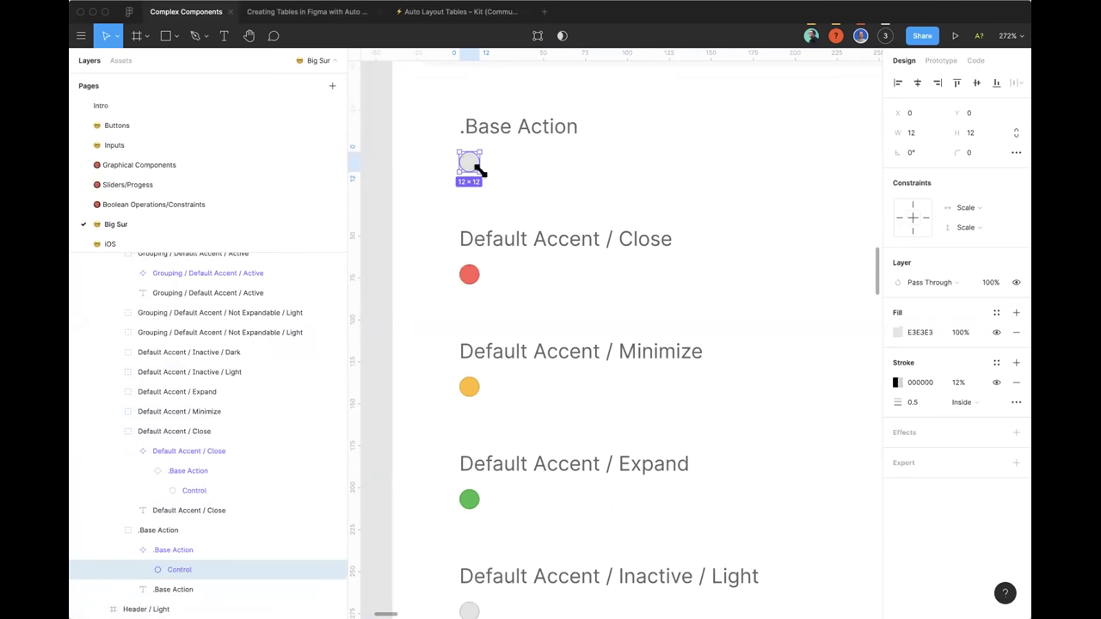
{"action": "left_click_drag", "start_coordinate": [479, 170], "coordinate": [499, 177]}
{"action": "key", "text": "shift+a"}
{"action": "scroll", "coordinate": [484, 350], "scroll_direction": "down", "scroll_amount": 3}
{"action": "key", "text": "super+z"}
{"action": "key", "text": "super+z"}
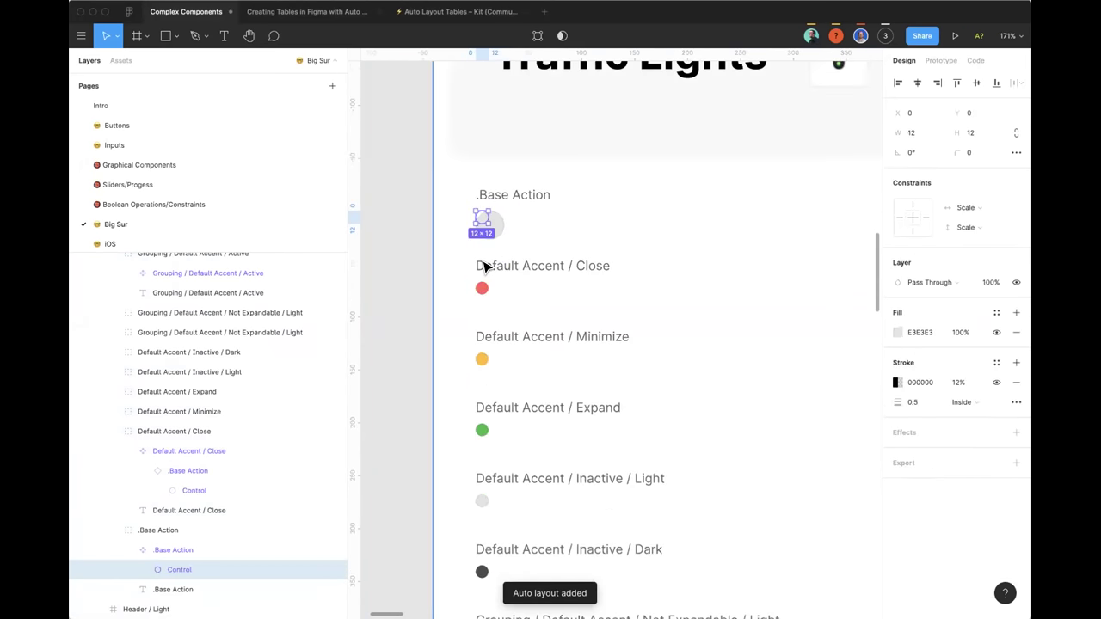
Step: Check the .Base Action component's circle and size against Default Accent / Close, and clear the selection
{"action": "left_click", "coordinate": [482, 288]}
{"action": "left_click", "coordinate": [492, 226]}
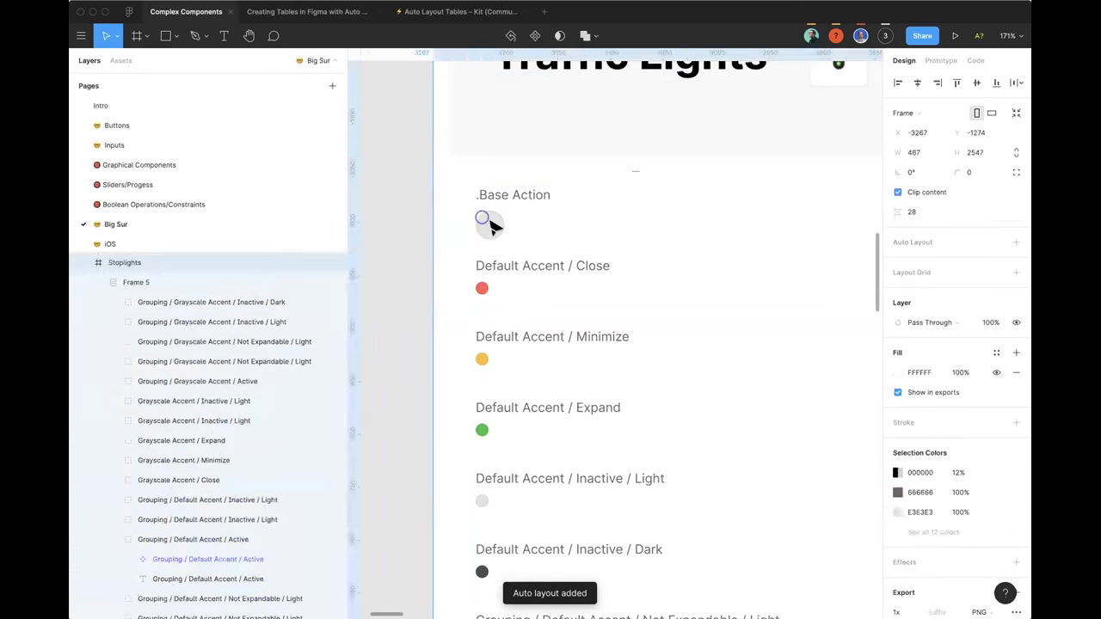
{"action": "left_click", "coordinate": [484, 216]}
{"action": "key", "text": "Escape"}
{"action": "scroll", "coordinate": [423, 231], "scroll_direction": "down", "scroll_amount": 1}
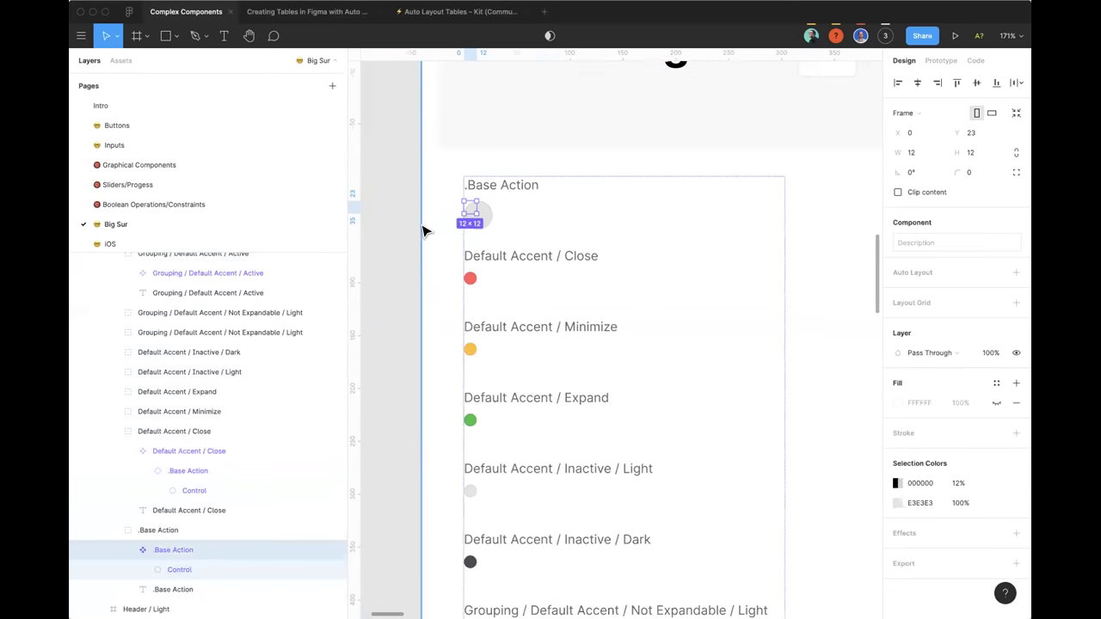
{"action": "key", "text": "Escape"}
{"action": "key", "text": "Escape"}
{"action": "key", "text": "Escape"}
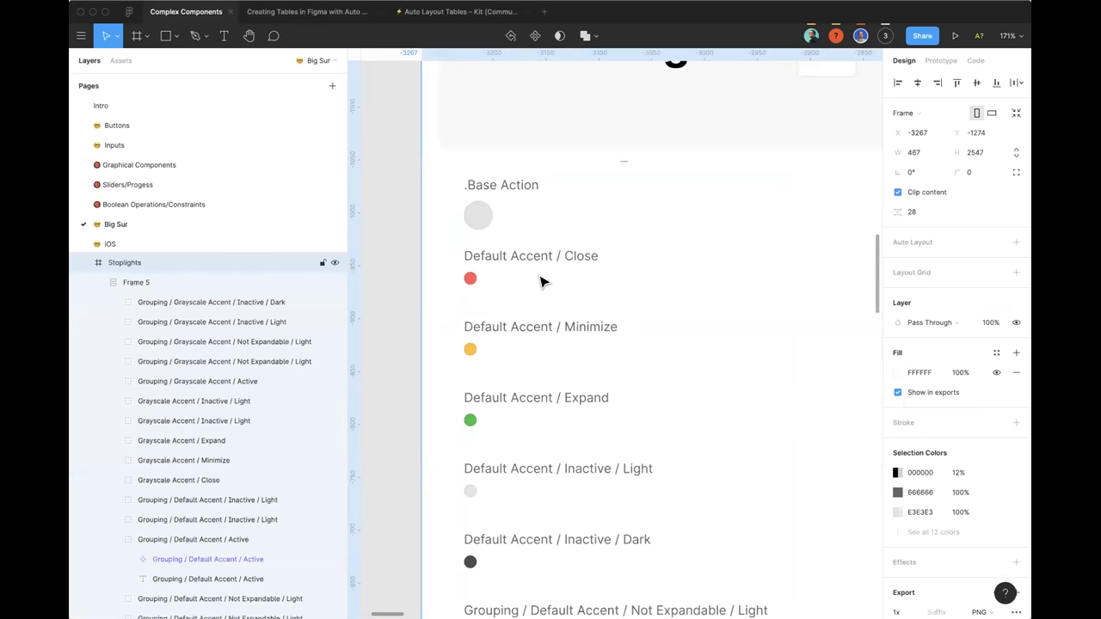
Step: Examine how Grouping / Default Accent / Not Expandable / Light nests individual action instances, comparing it with the single-action components above
{"action": "scroll", "coordinate": [482, 271], "scroll_direction": "down", "scroll_amount": 5}
{"action": "left_click", "coordinate": [418, 264]}
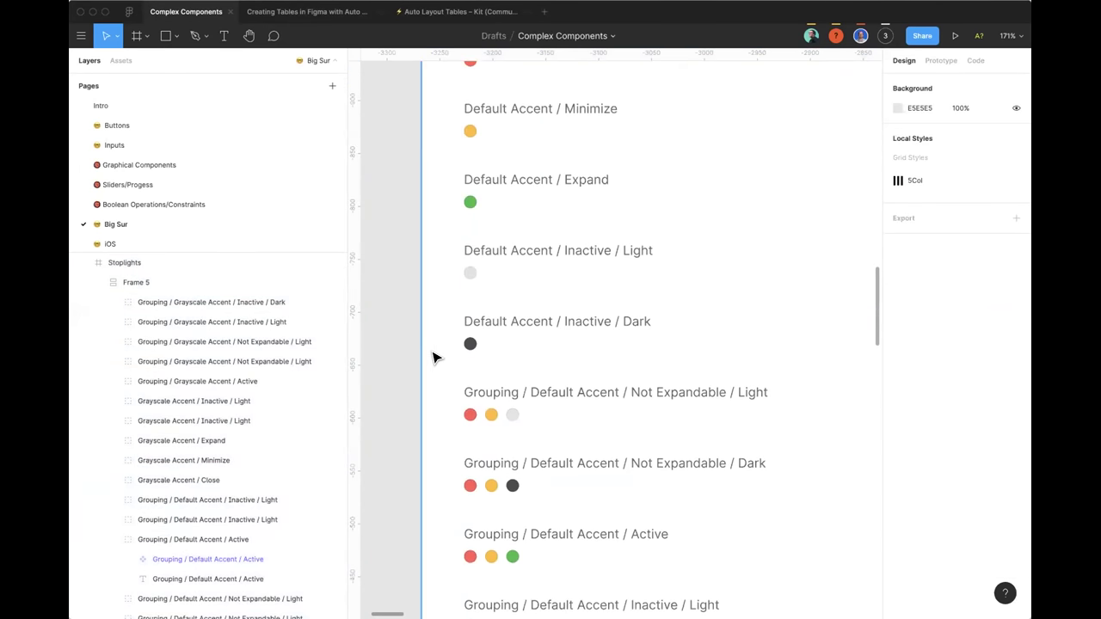
{"action": "scroll", "coordinate": [521, 362], "scroll_direction": "down", "scroll_amount": 3}
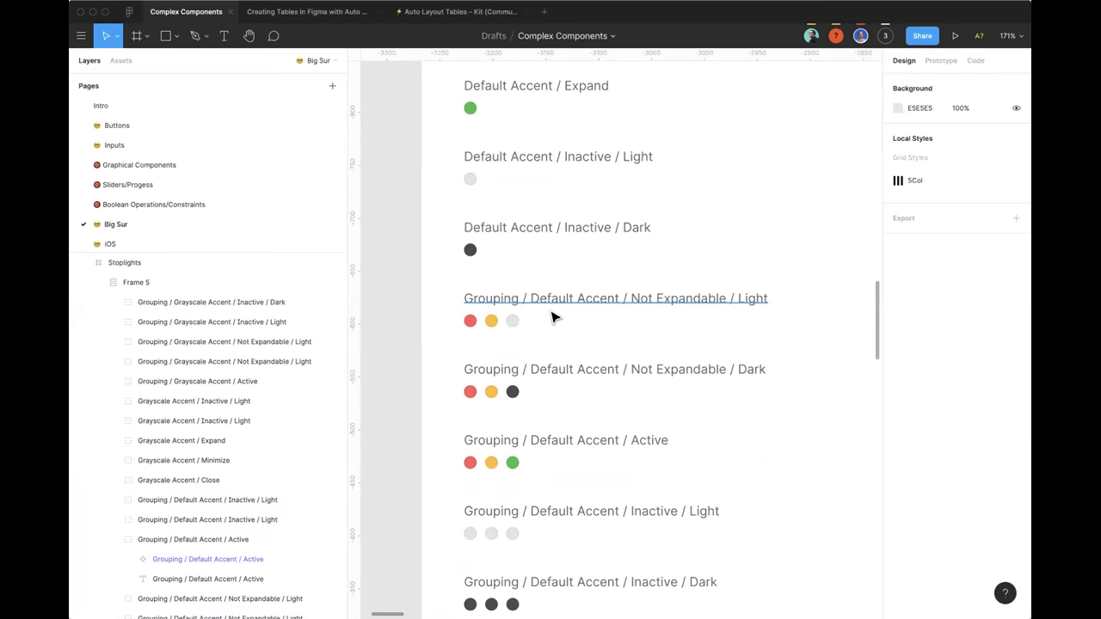
{"action": "left_click", "coordinate": [469, 298]}
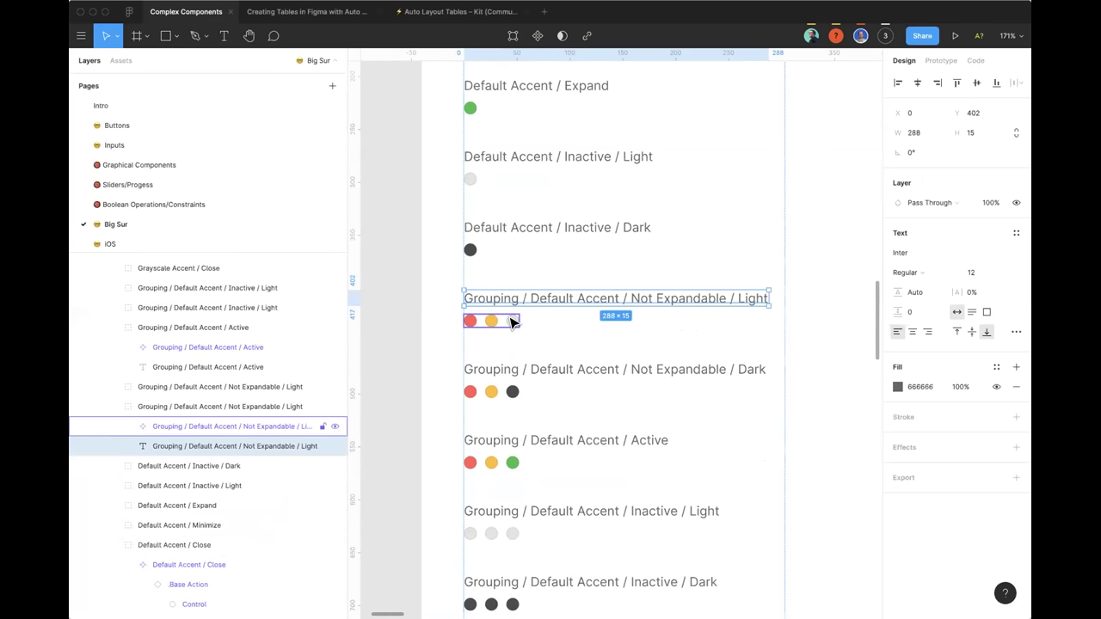
{"action": "scroll", "coordinate": [610, 310], "scroll_direction": "down", "scroll_amount": 1}
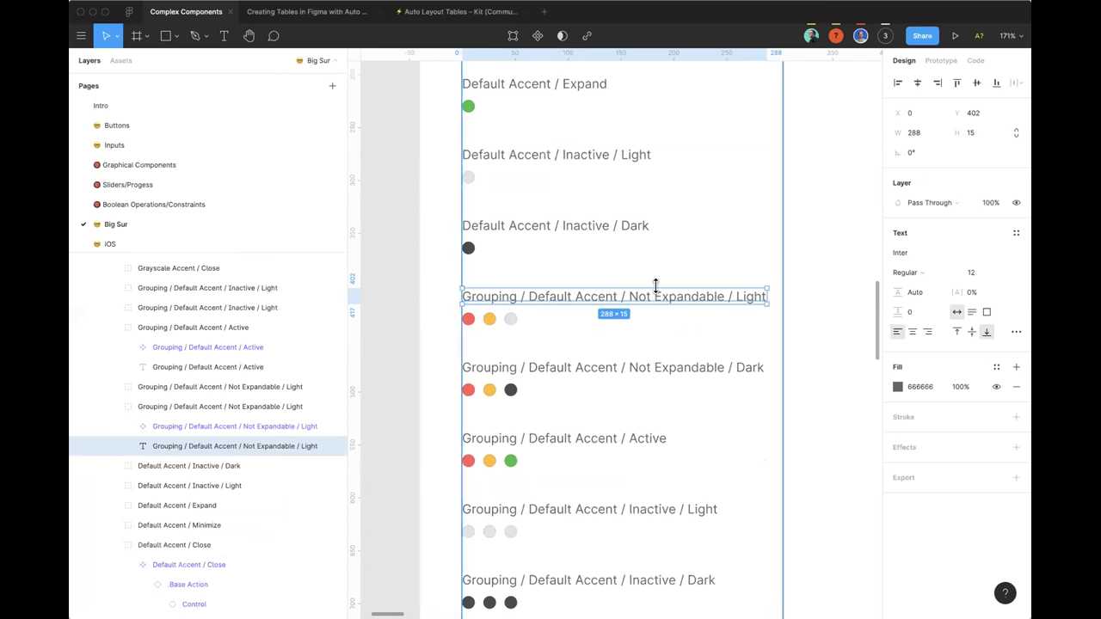
{"action": "left_click", "coordinate": [511, 319], "text": "super"}
{"action": "left_click", "coordinate": [143, 445]}
{"action": "left_click", "coordinate": [143, 445]}
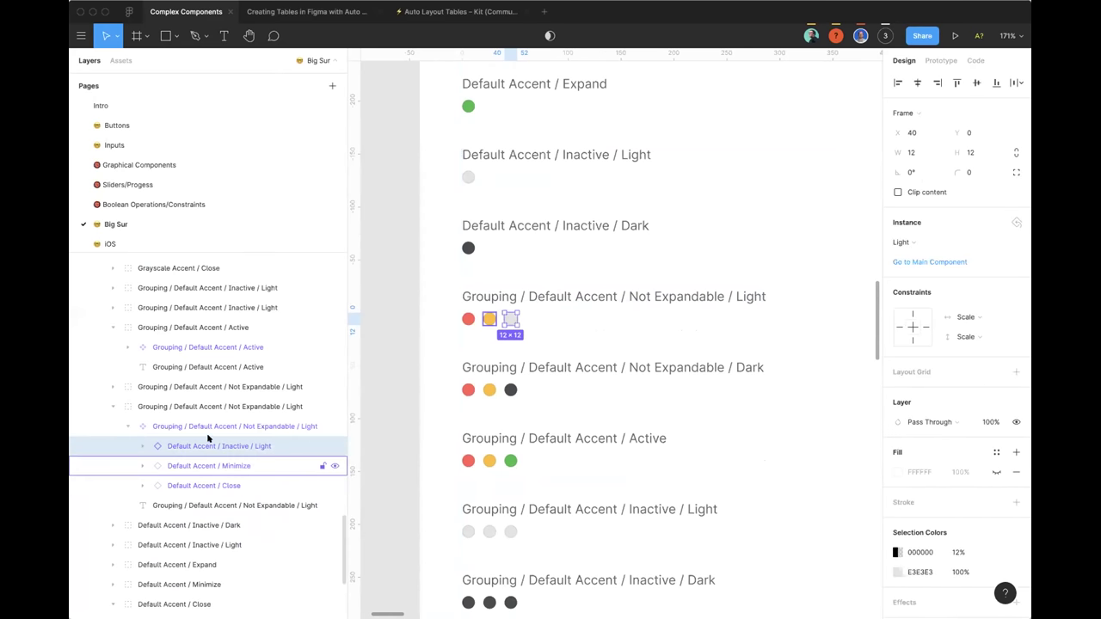
{"action": "scroll", "coordinate": [535, 198], "scroll_direction": "up", "scroll_amount": 3}
{"action": "scroll", "coordinate": [536, 182], "scroll_direction": "up", "scroll_amount": 1}
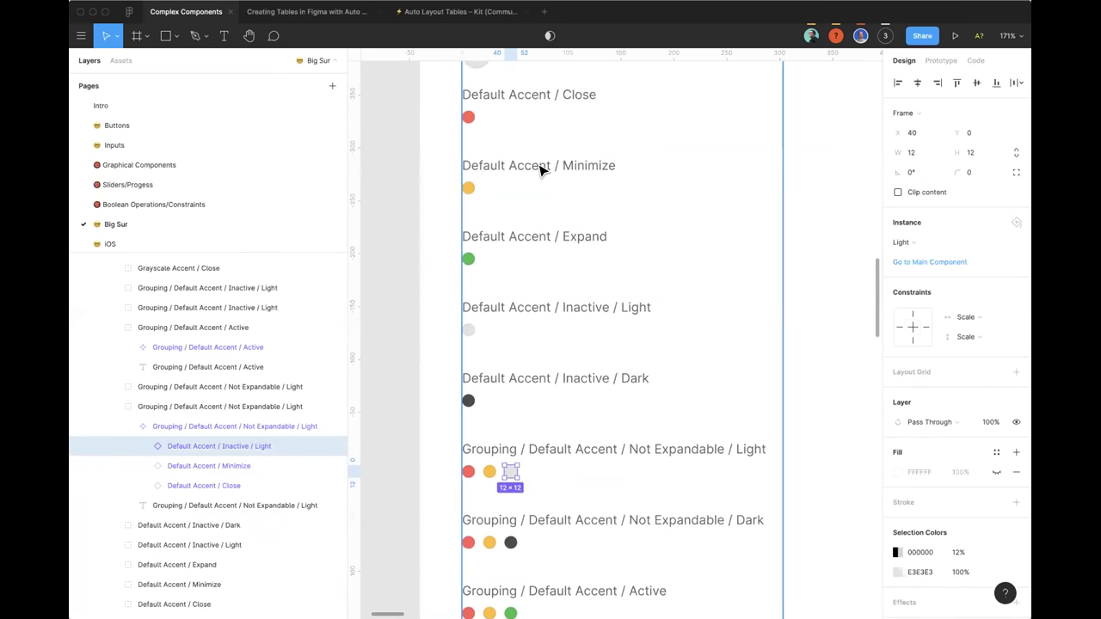
{"action": "scroll", "coordinate": [489, 412], "scroll_direction": "down", "scroll_amount": 2}
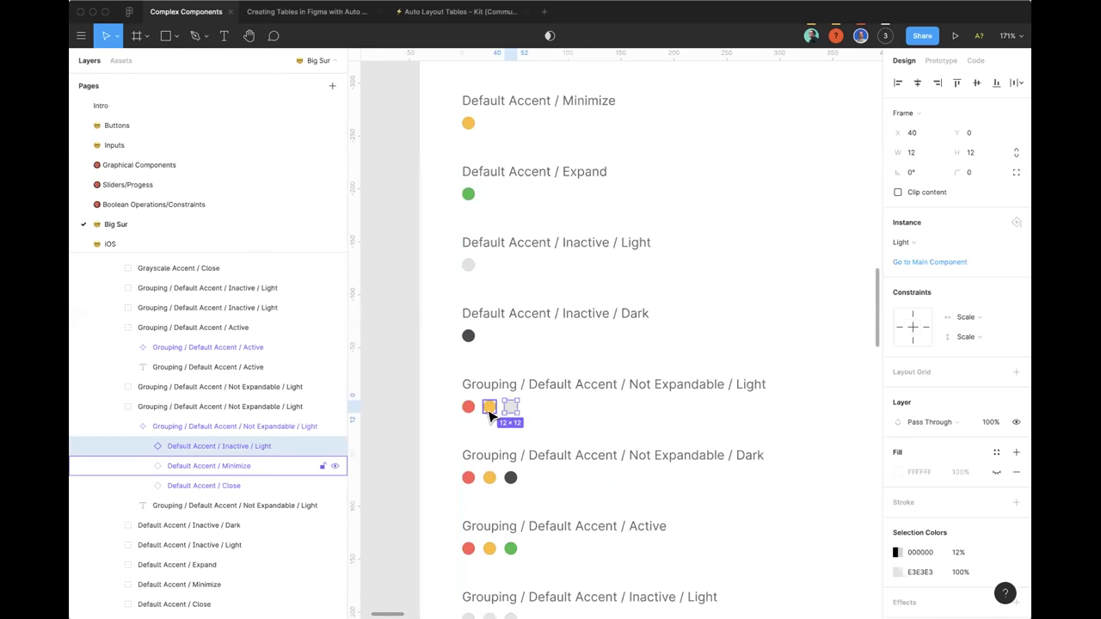
Step: Try swapping the Minimize instance in the Not Expandable / Light grouping to Close and Expand, and restore Minimize
{"action": "left_click", "coordinate": [489, 411]}
{"action": "left_click", "coordinate": [908, 241]}
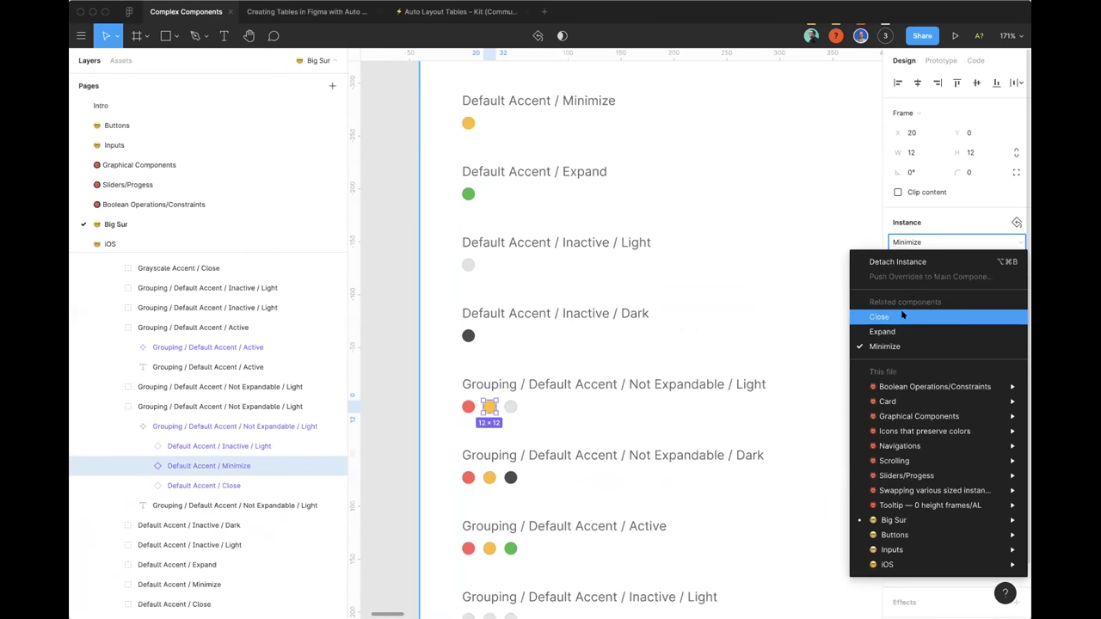
{"action": "left_click", "coordinate": [879, 318]}
{"action": "left_click", "coordinate": [908, 243]}
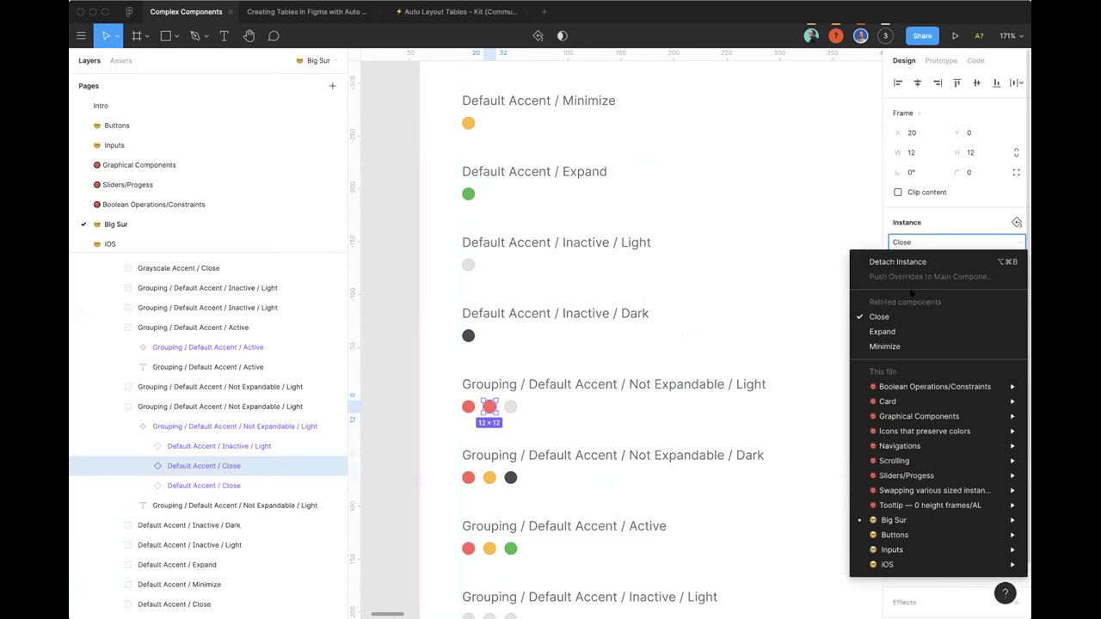
{"action": "left_click", "coordinate": [901, 332]}
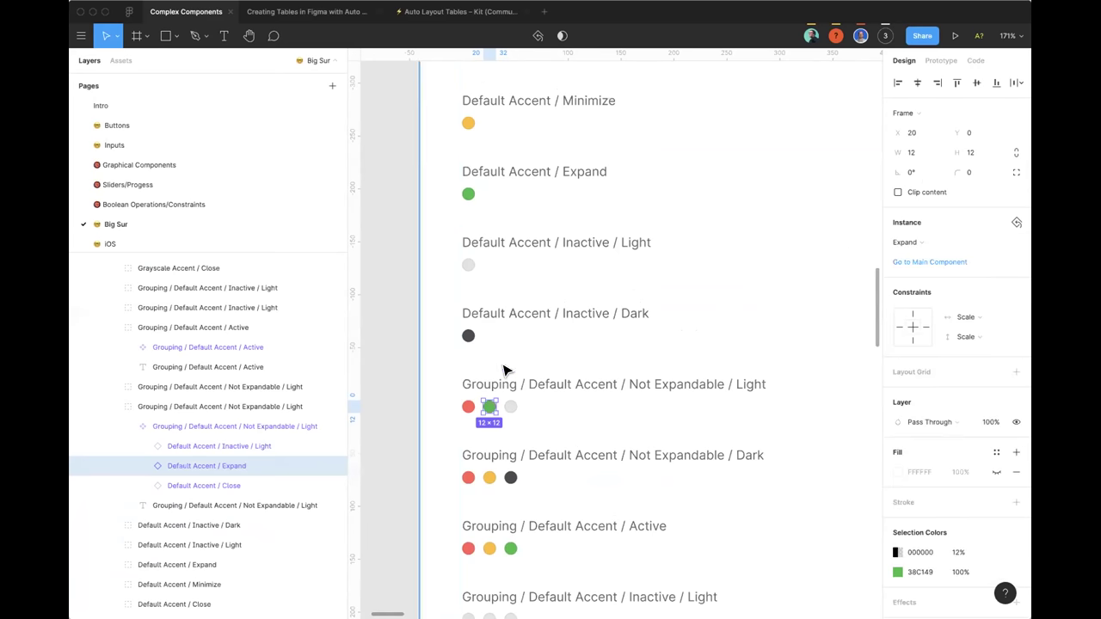
{"action": "left_click", "coordinate": [952, 245]}
{"action": "left_click", "coordinate": [895, 348]}
{"action": "left_click", "coordinate": [416, 307]}
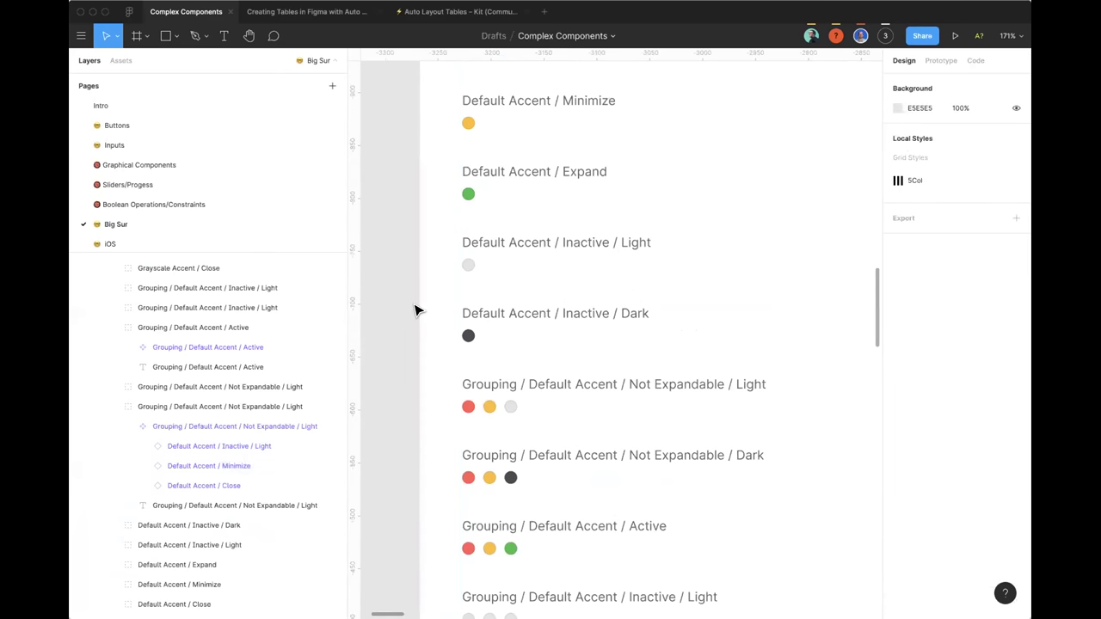
Step: Examine the light Window titlebar, frame and window variants beside the Traffic Lights frame with the interface hidden
{"action": "scroll", "coordinate": [516, 189], "scroll_direction": "down", "scroll_amount": 5}
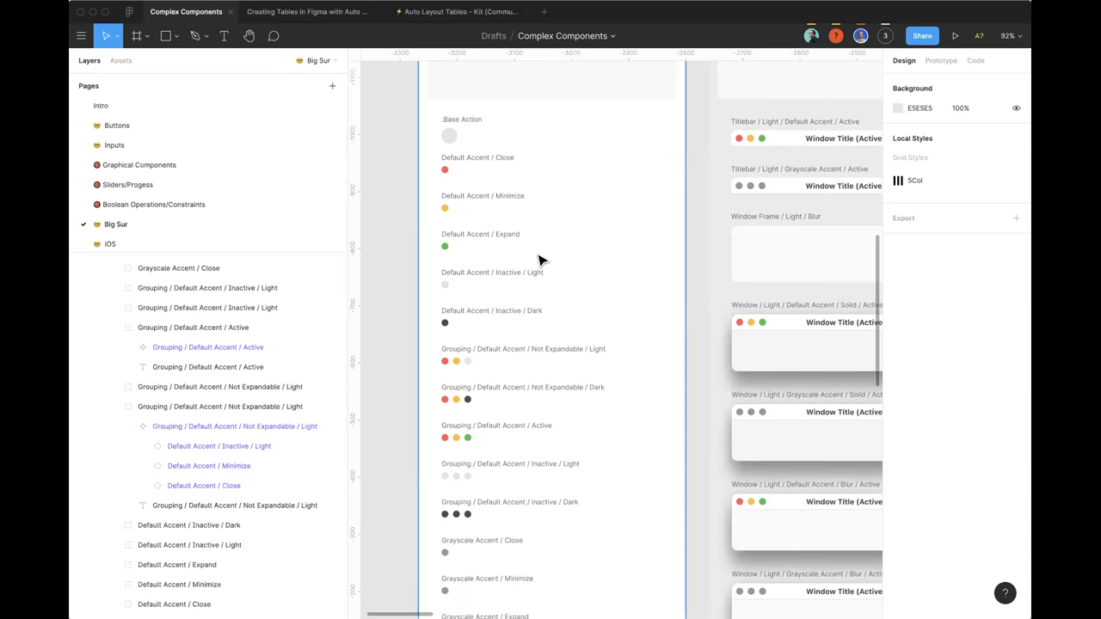
{"action": "scroll", "coordinate": [538, 265], "scroll_direction": "down", "scroll_amount": 5}
{"action": "scroll", "coordinate": [539, 262], "scroll_direction": "right", "scroll_amount": 3}
{"action": "scroll", "coordinate": [516, 245], "scroll_direction": "right", "scroll_amount": 4}
{"action": "scroll", "coordinate": [551, 207], "scroll_direction": "down", "scroll_amount": 2}
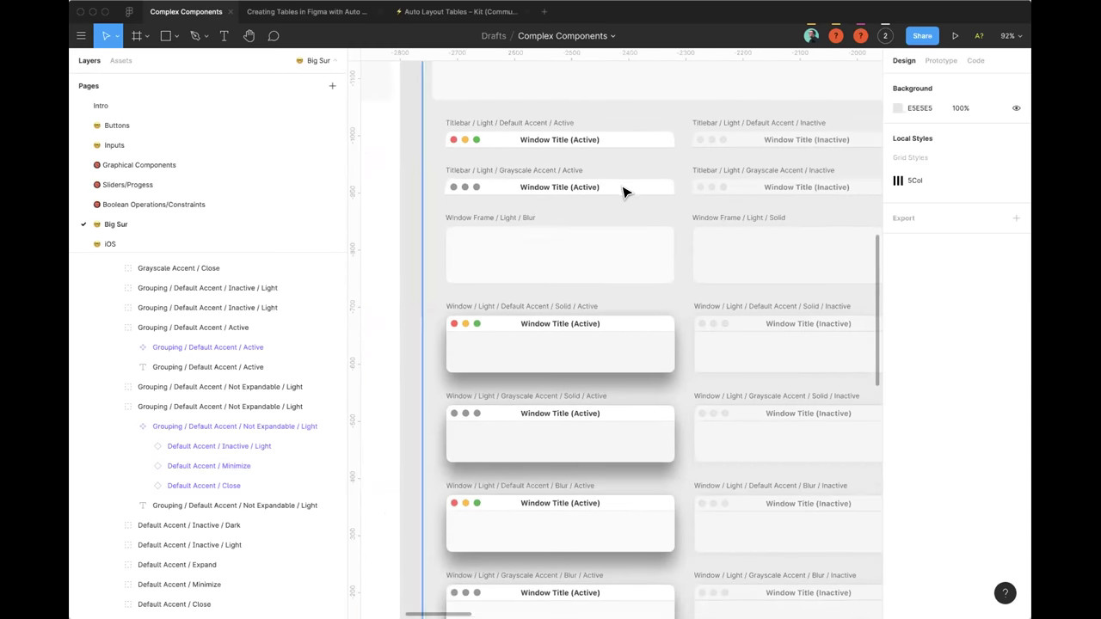
{"action": "key", "text": "ctrl+backslash"}
{"action": "scroll", "coordinate": [554, 217], "scroll_direction": "right", "scroll_amount": 1}
{"action": "scroll", "coordinate": [553, 218], "scroll_direction": "down", "scroll_amount": 3}
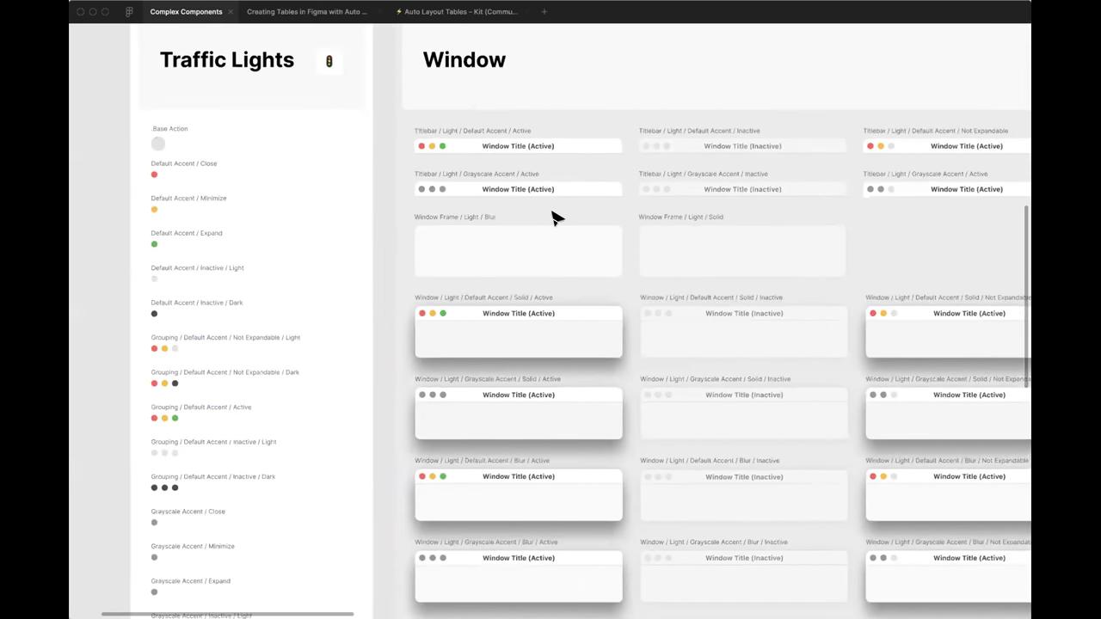
{"action": "scroll", "coordinate": [552, 178], "scroll_direction": "right", "scroll_amount": 1}
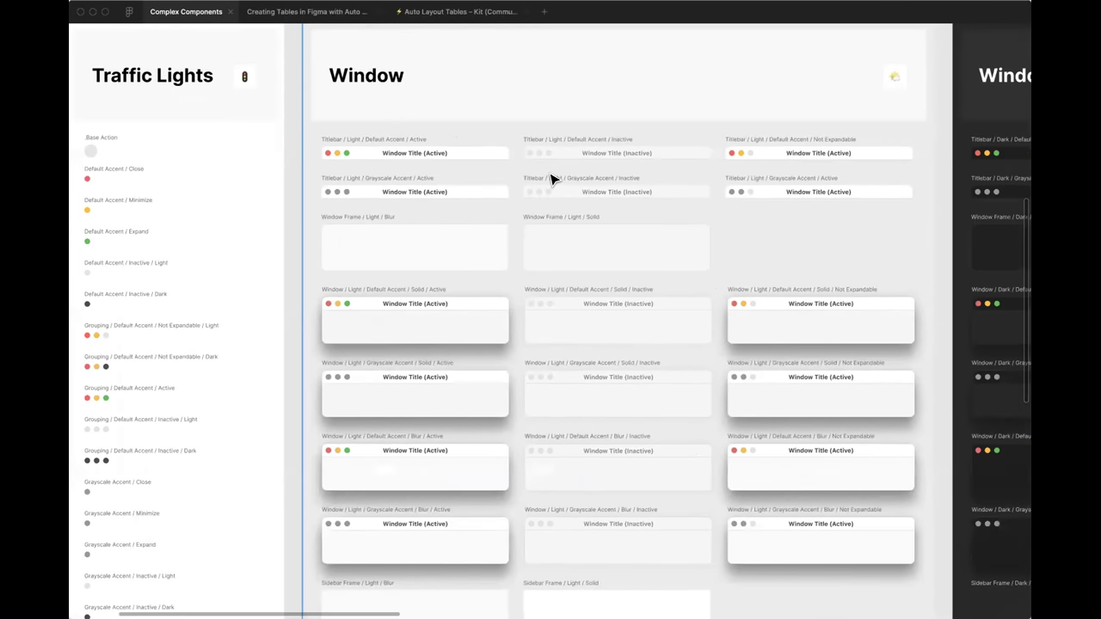
{"action": "scroll", "coordinate": [503, 174], "scroll_direction": "up", "scroll_amount": 1}
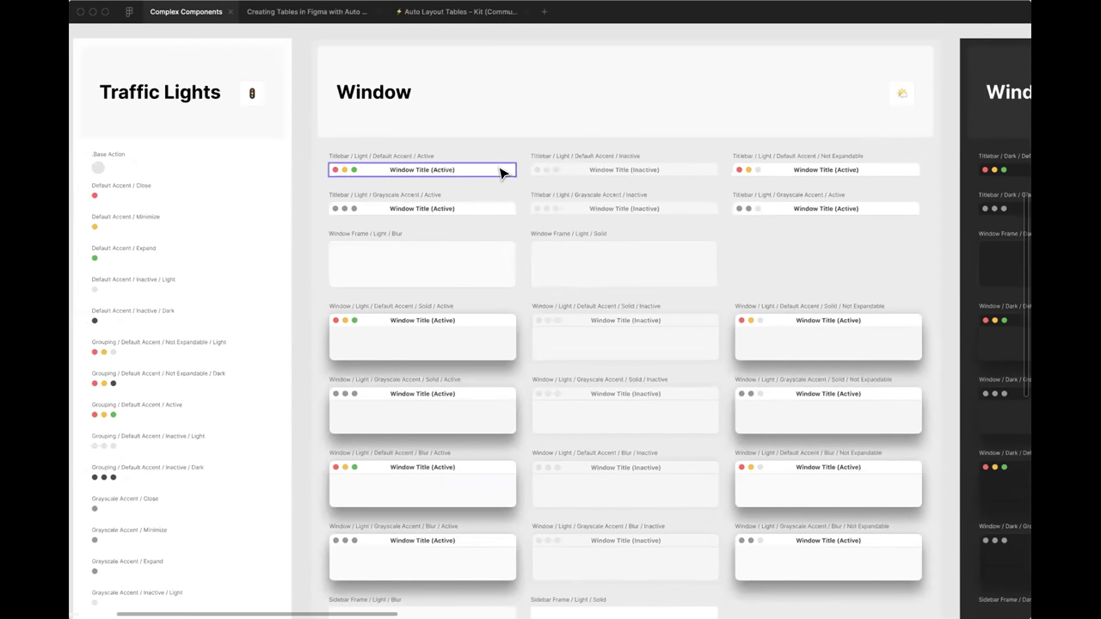
Step: Show the interface again and select the light titlebar instance nested in the Titlebar / Dark / Default Accent / Active component
{"action": "key", "text": "ctrl+backslash"}
{"action": "scroll", "coordinate": [634, 184], "scroll_direction": "down", "scroll_amount": 2}
{"action": "scroll", "coordinate": [645, 159], "scroll_direction": "right", "scroll_amount": 5}
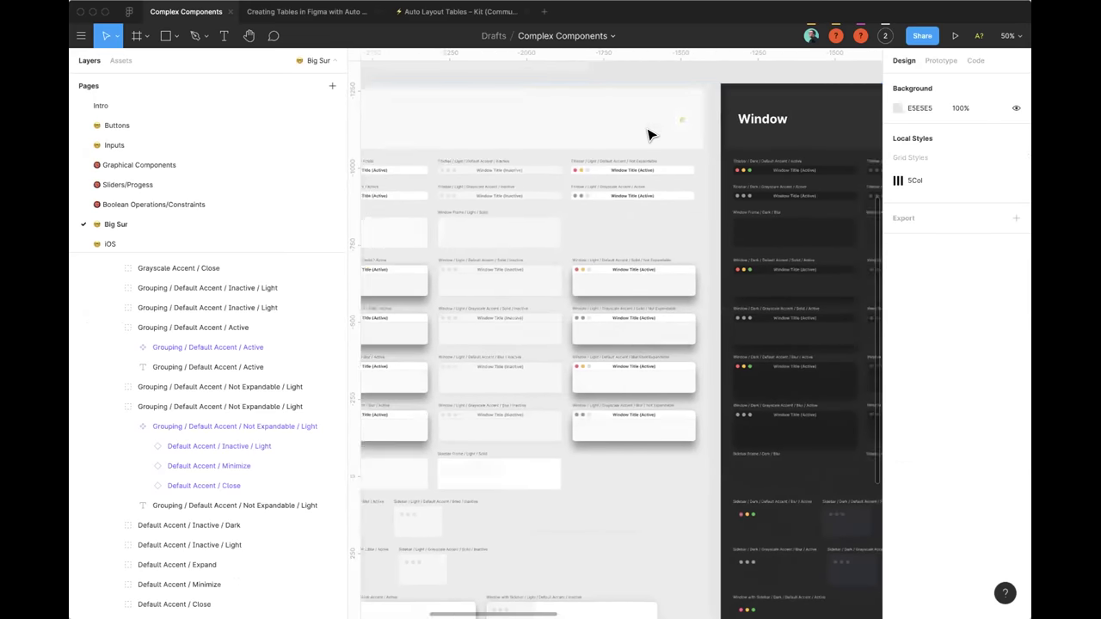
{"action": "scroll", "coordinate": [593, 130], "scroll_direction": "up", "scroll_amount": 3}
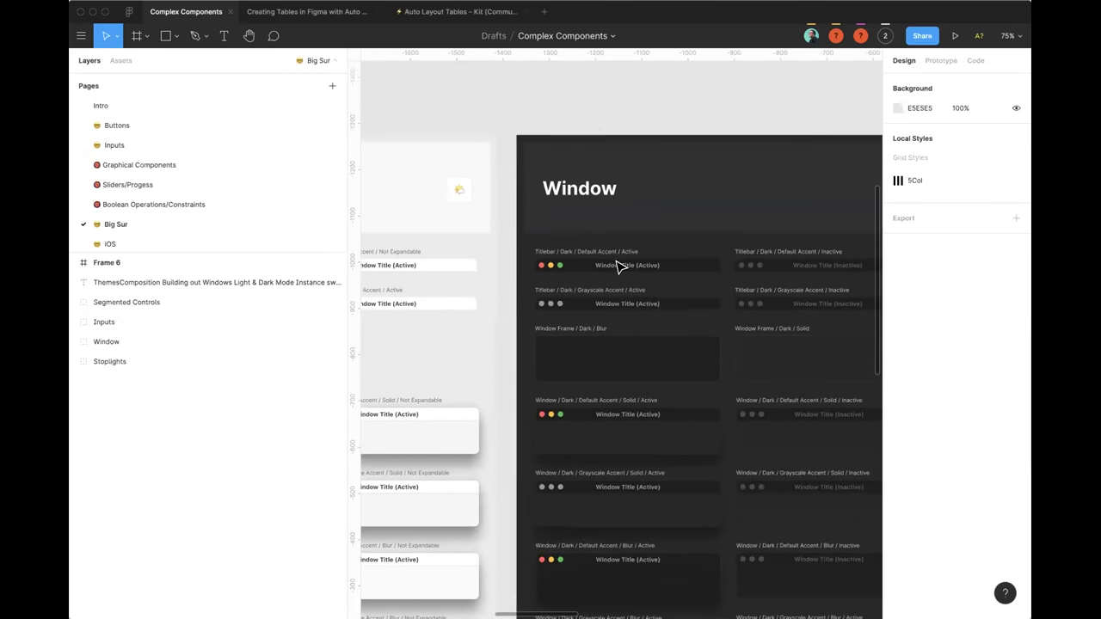
{"action": "left_click", "coordinate": [632, 265], "text": "super"}
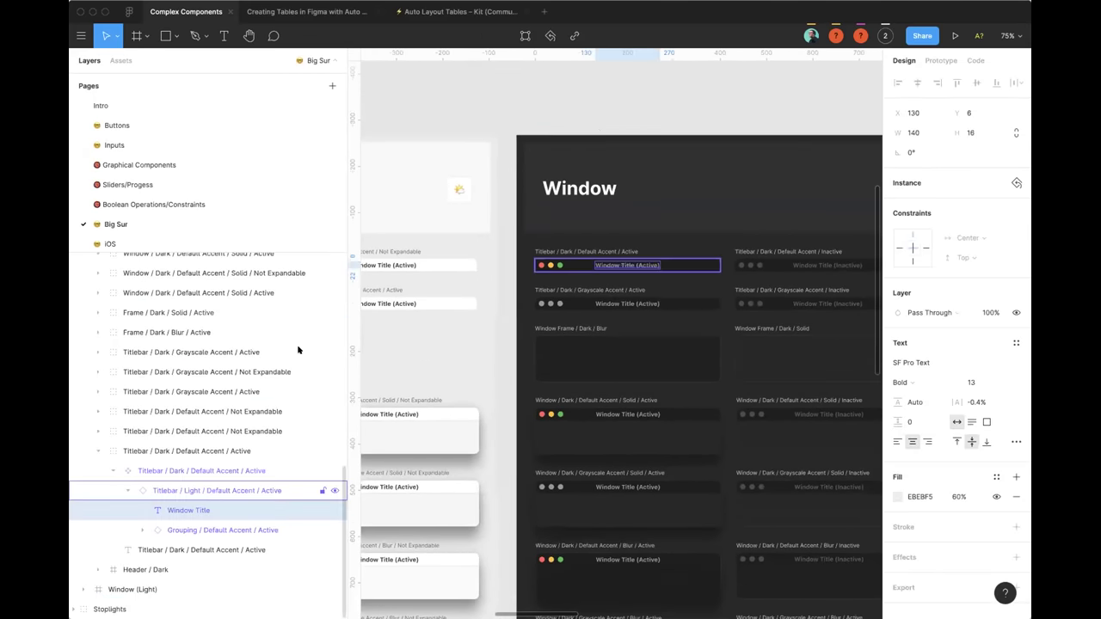
{"action": "left_click", "coordinate": [194, 471]}
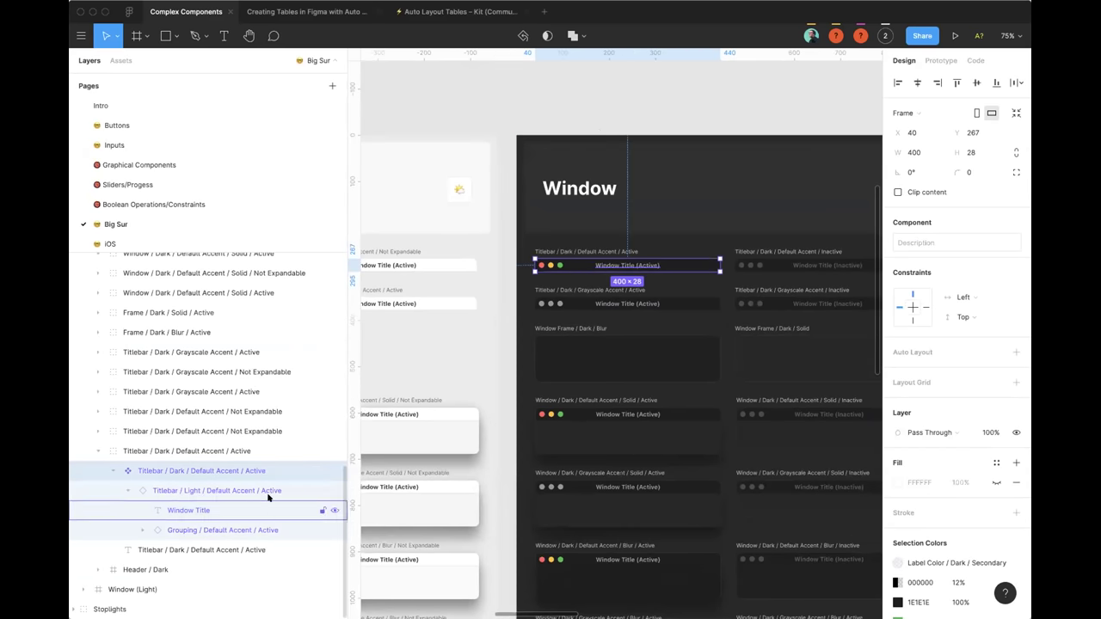
{"action": "left_click", "coordinate": [120, 490]}
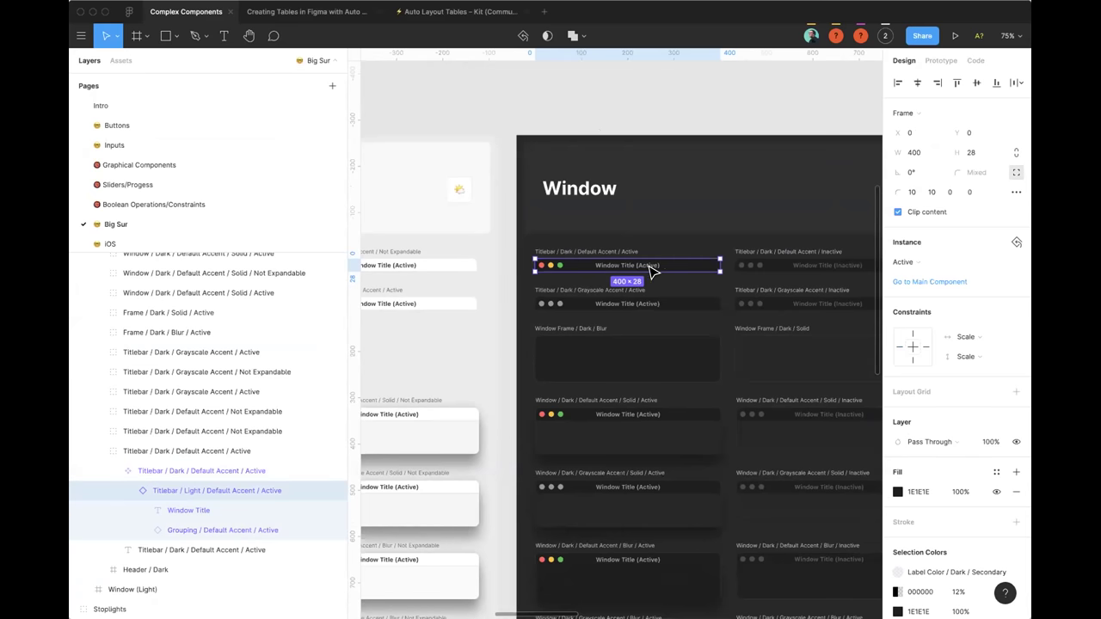
Step: Compare the dark titlebar with the light ones, expand its nested Grouping / Default Accent / Active instance and reselect the titlebar instance
{"action": "left_click_drag", "start_coordinate": [551, 285], "coordinate": [657, 284]}
{"action": "scroll", "coordinate": [657, 284], "scroll_direction": "left", "scroll_amount": 8}
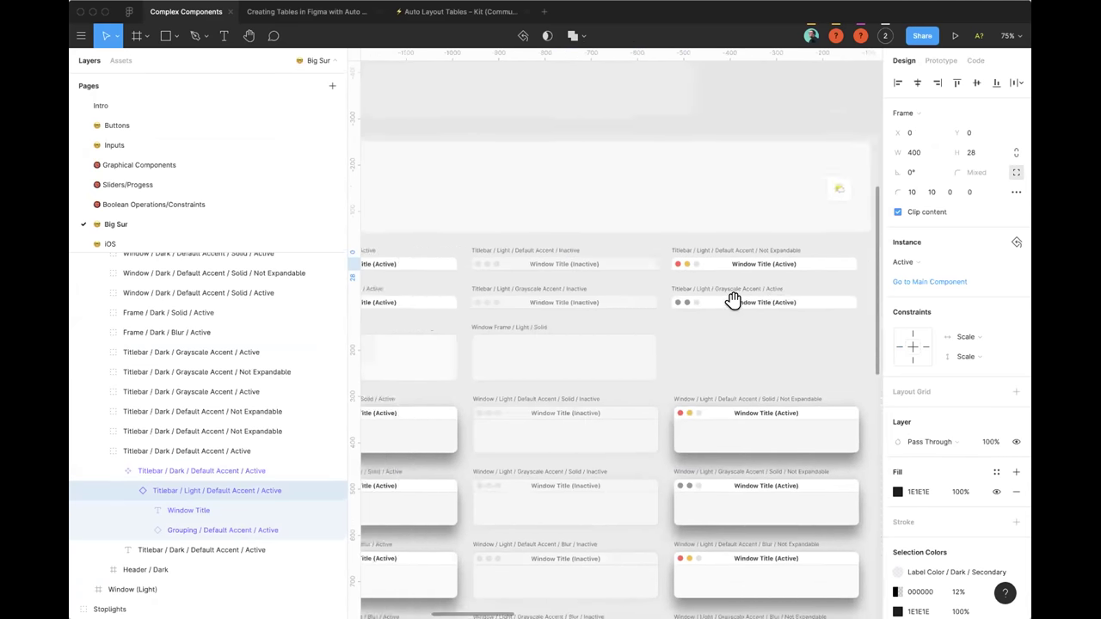
{"action": "scroll", "coordinate": [715, 302], "scroll_direction": "right", "scroll_amount": 7}
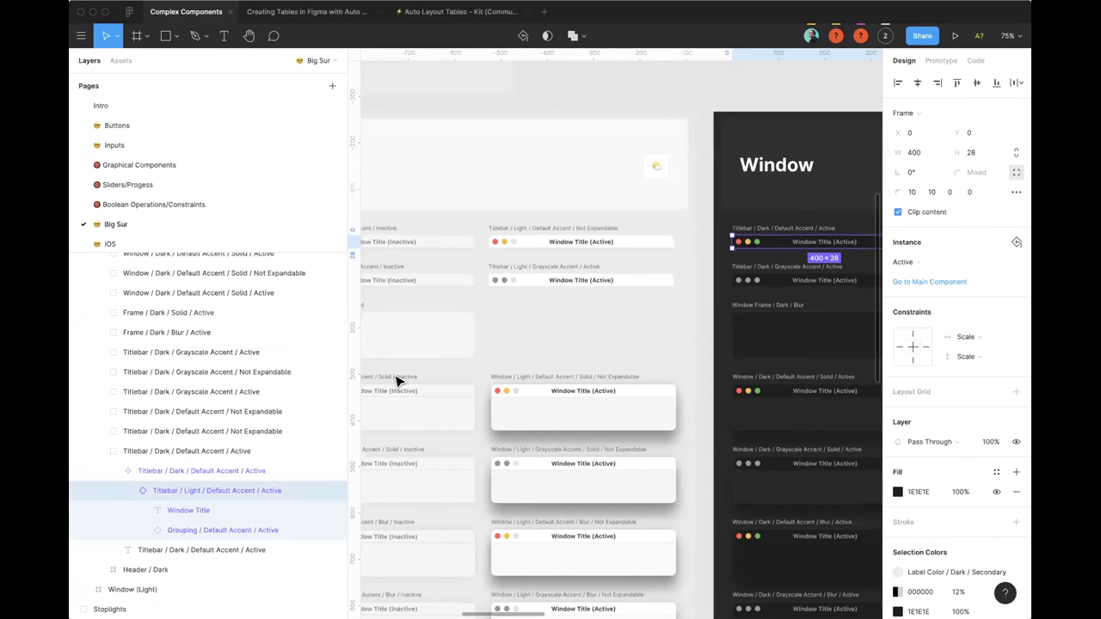
{"action": "left_click", "coordinate": [215, 530]}
{"action": "left_click", "coordinate": [138, 531]}
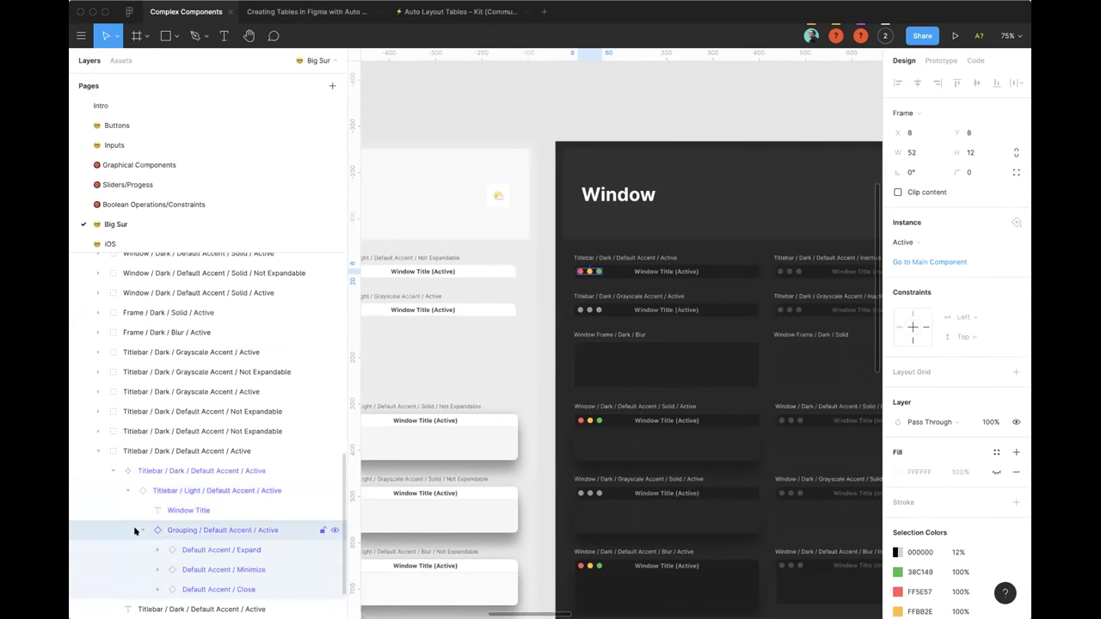
{"action": "left_click", "coordinate": [212, 489]}
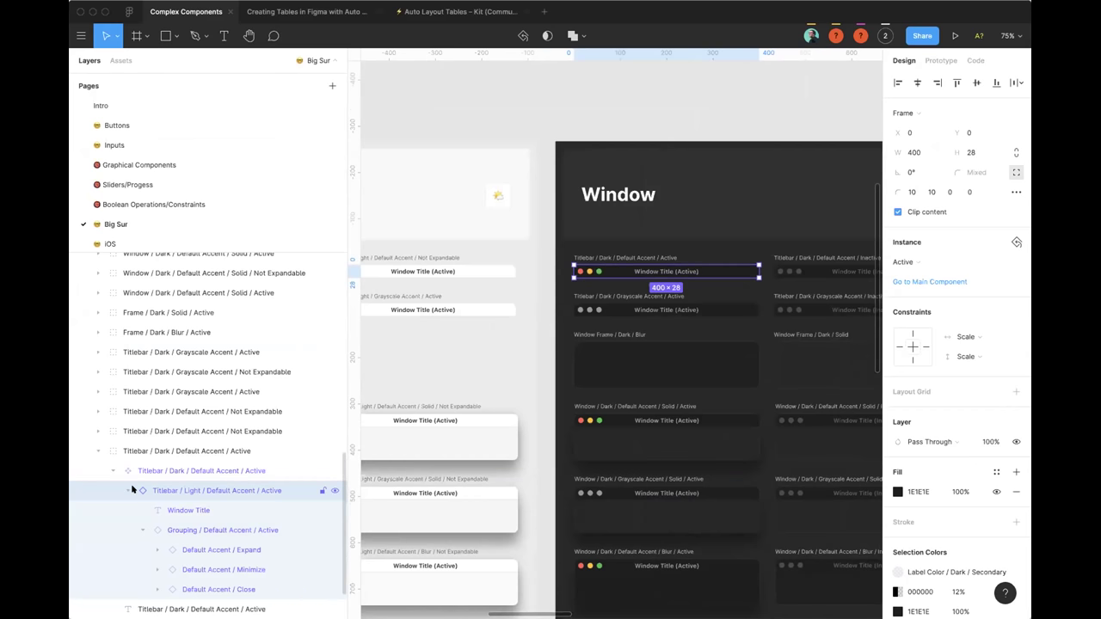
Step: Place an instance of the Titlebar / Dark / Default Accent / Active component on the empty canvas above the dark Window frame
{"action": "left_click", "coordinate": [223, 468]}
{"action": "scroll", "coordinate": [550, 337], "scroll_direction": "right", "scroll_amount": 1}
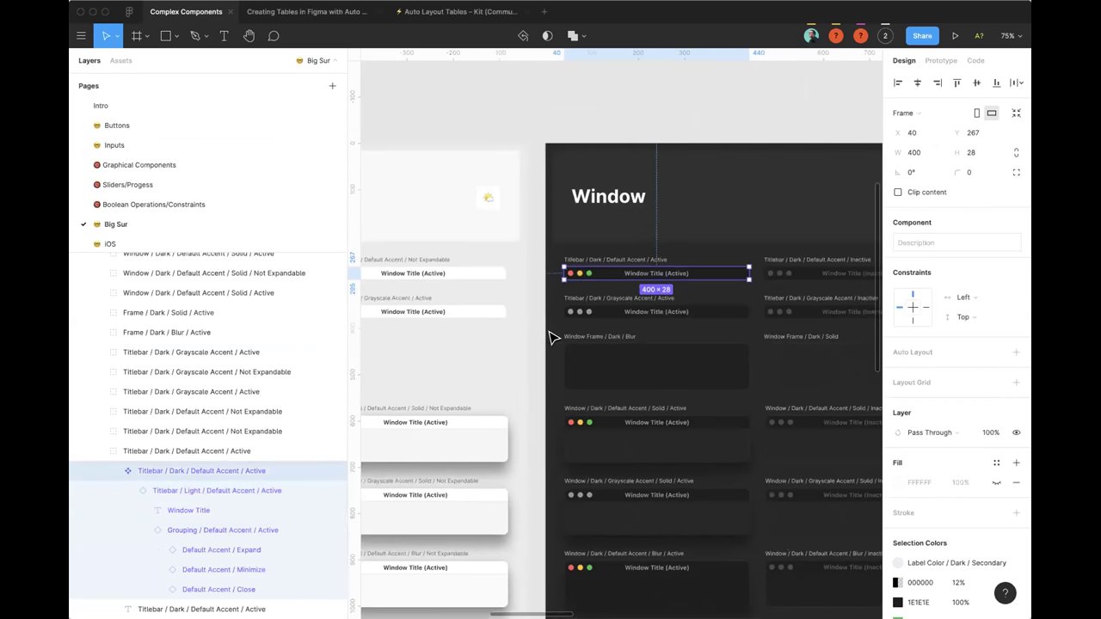
{"action": "scroll", "coordinate": [553, 337], "scroll_direction": "right", "scroll_amount": 3}
{"action": "left_click_drag", "start_coordinate": [546, 361], "coordinate": [685, 191]}
{"action": "scroll", "coordinate": [481, 207], "scroll_direction": "right", "scroll_amount": 2}
{"action": "scroll", "coordinate": [482, 207], "scroll_direction": "up", "scroll_amount": 1}
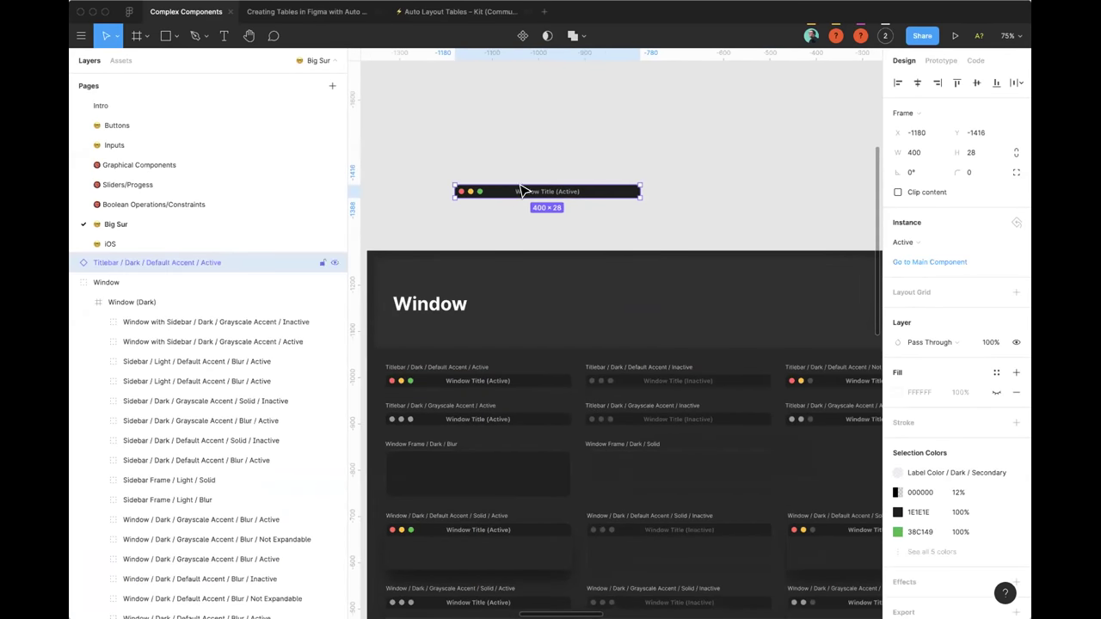
{"action": "left_click_drag", "start_coordinate": [568, 189], "coordinate": [576, 184]}
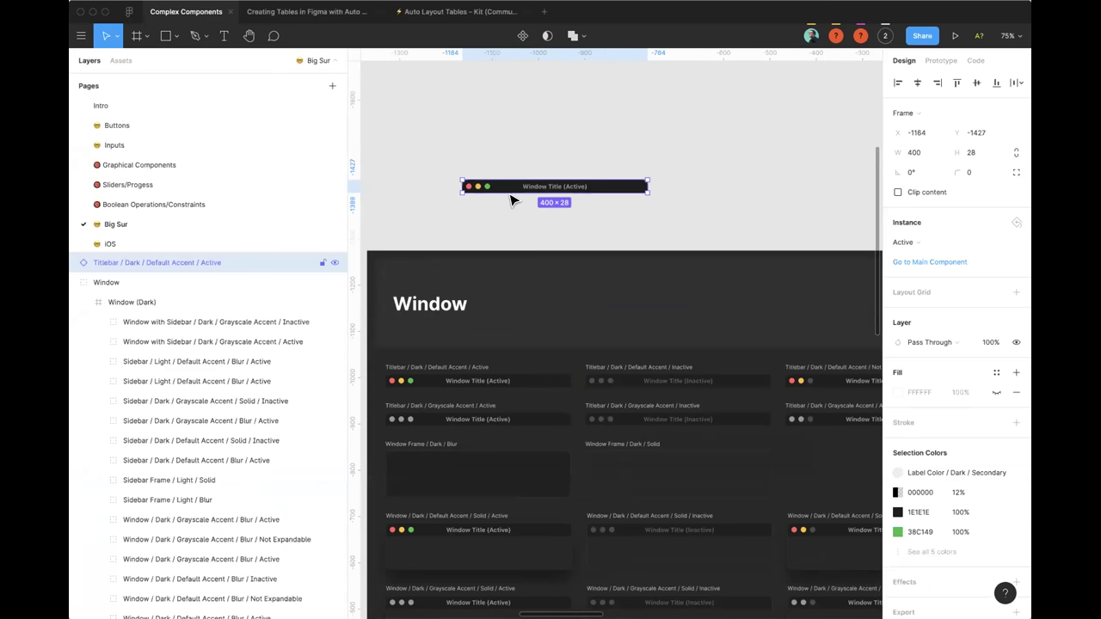
Step: Swap the placed dark titlebar instance to Inactive and to Not Expandable, and delete the instance
{"action": "left_click", "coordinate": [902, 243]}
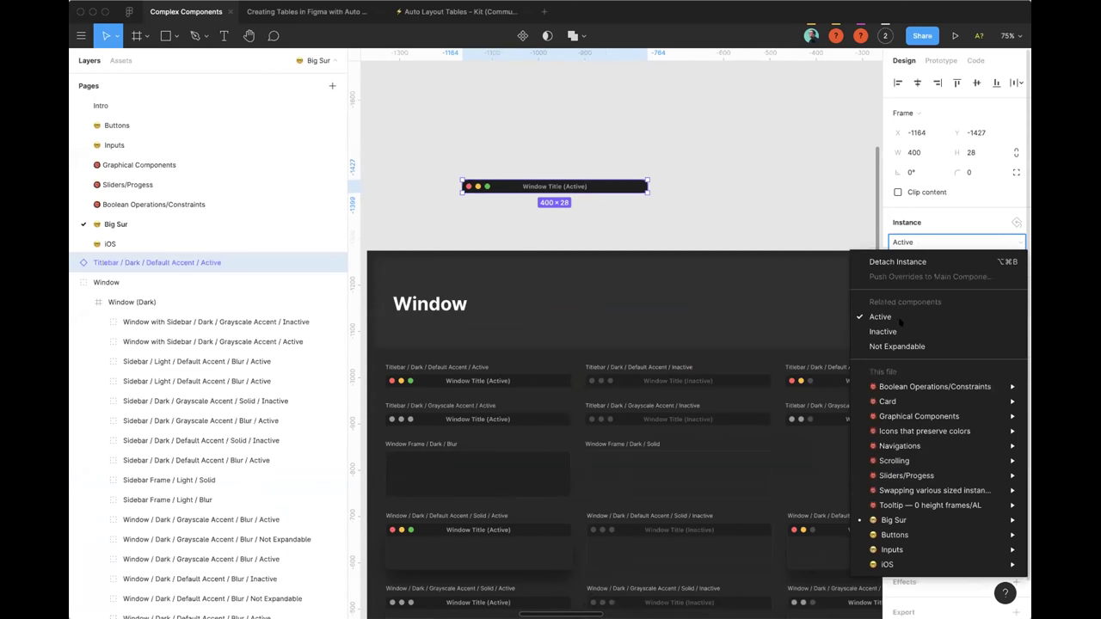
{"action": "left_click", "coordinate": [885, 331]}
{"action": "left_click", "coordinate": [911, 243]}
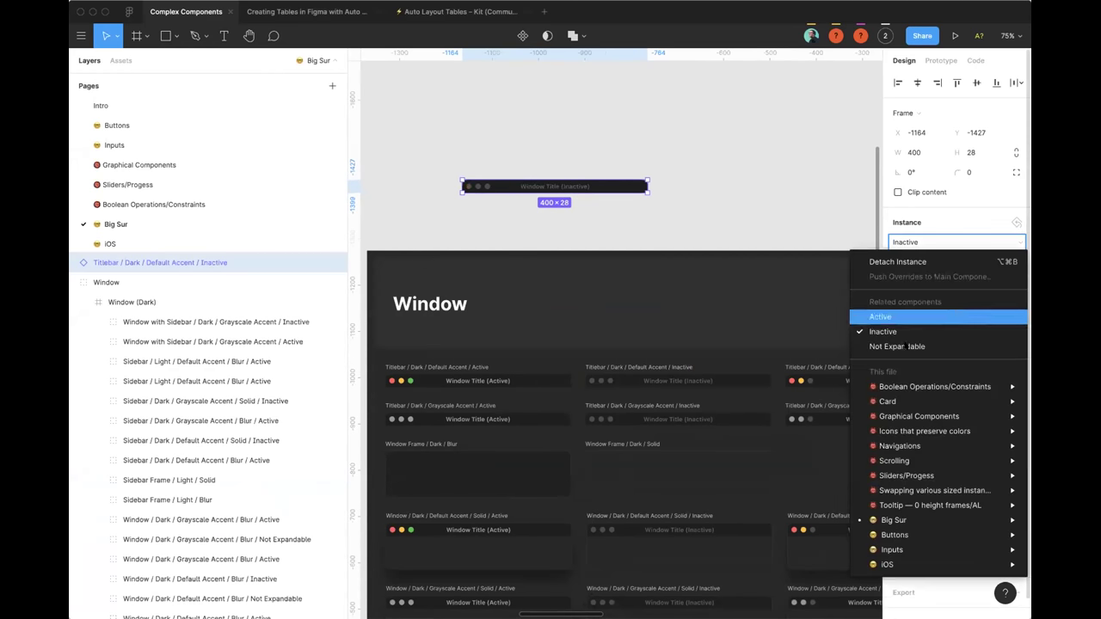
{"action": "key", "text": "Return"}
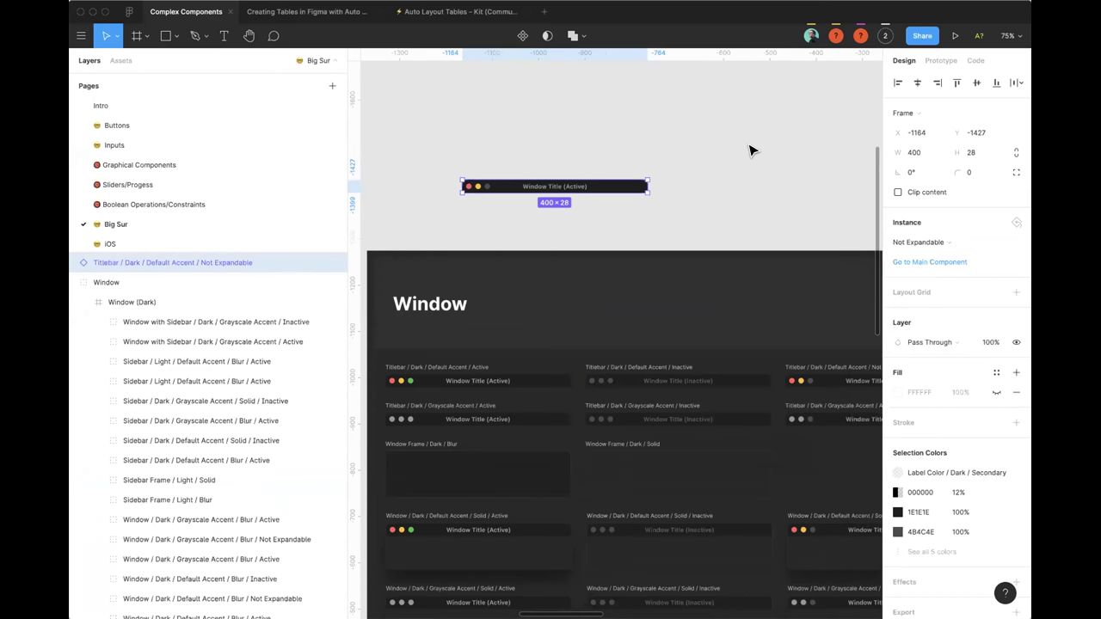
{"action": "key", "text": "Delete"}
Step: With the interface hidden, place an instance of Window / Dark / Default Accent / Solid / Active above the dark Window frame
{"action": "key", "text": "ctrl+backslash"}
{"action": "scroll", "coordinate": [474, 268], "scroll_direction": "down", "scroll_amount": 3}
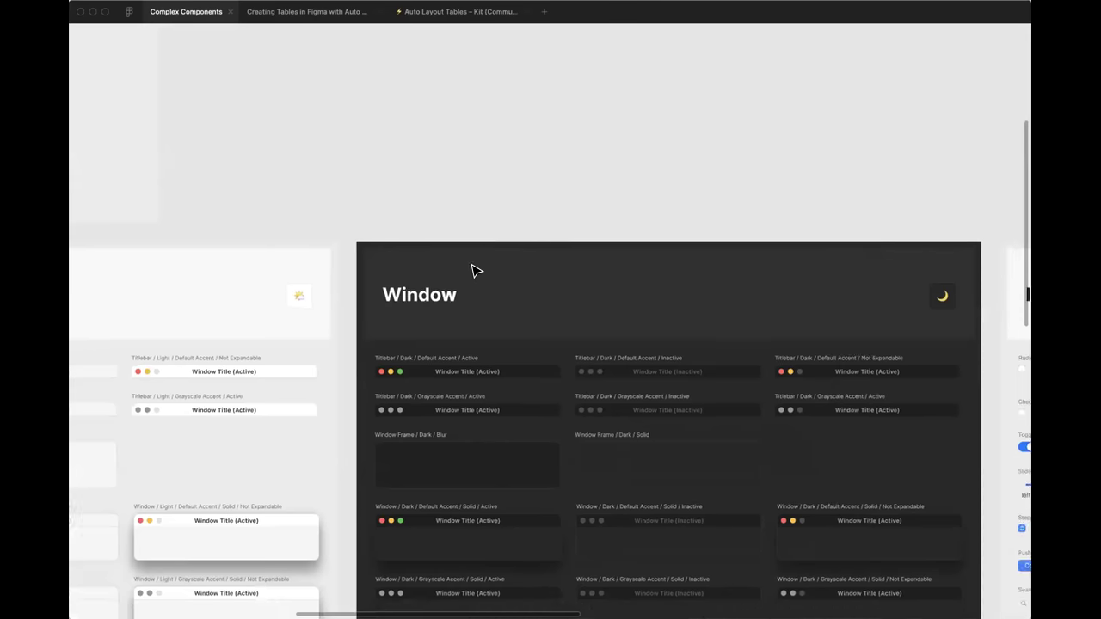
{"action": "scroll", "coordinate": [484, 263], "scroll_direction": "right", "scroll_amount": 1}
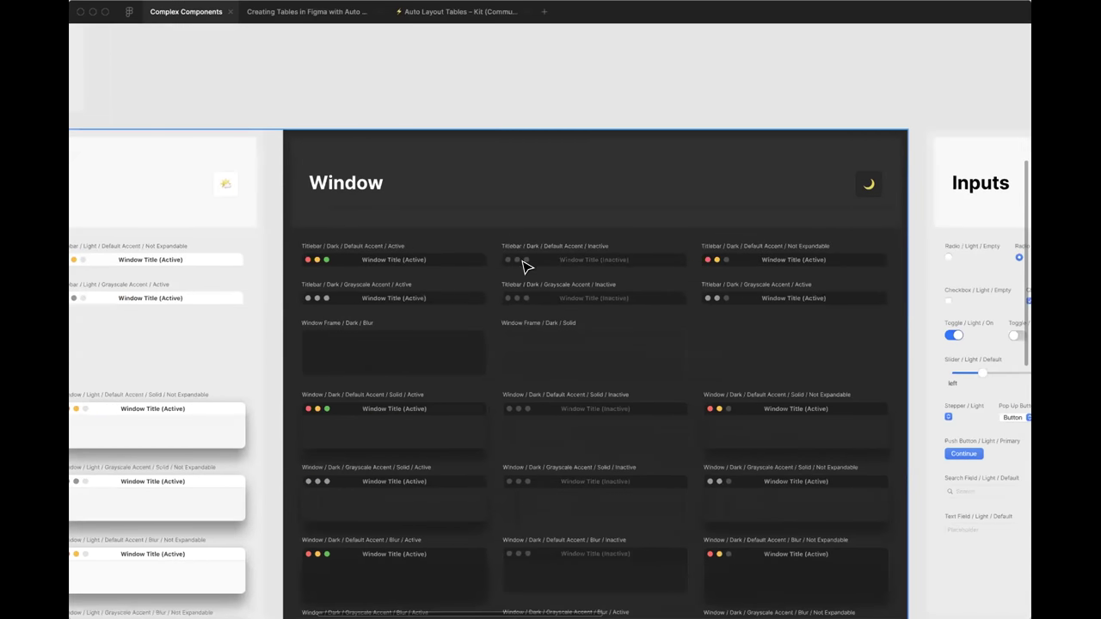
{"action": "scroll", "coordinate": [781, 267], "scroll_direction": "down", "scroll_amount": 3}
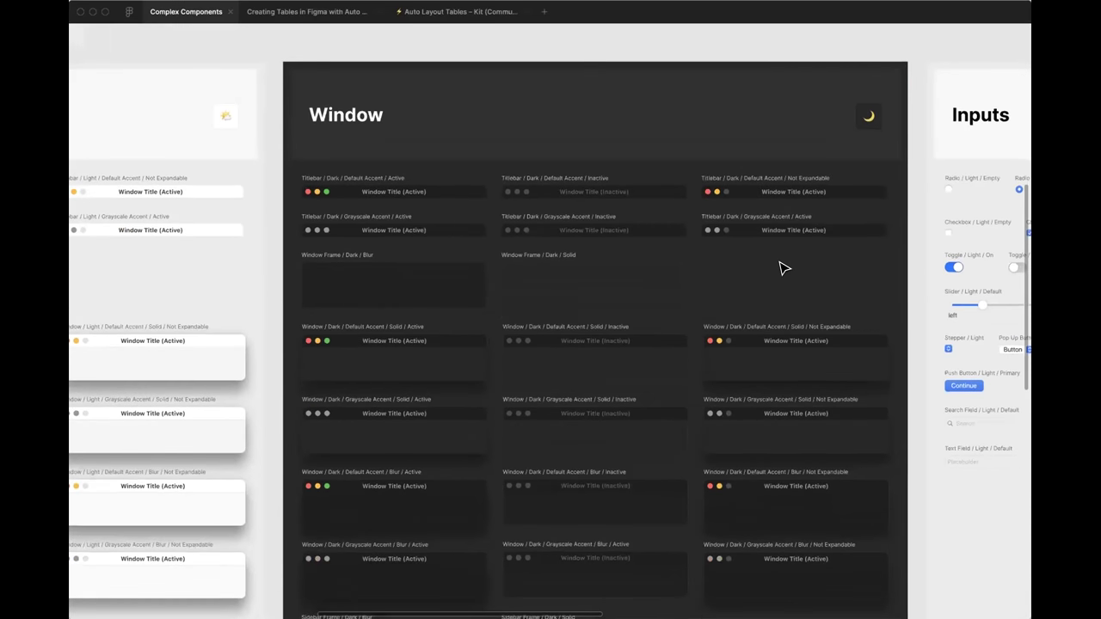
{"action": "left_click", "coordinate": [378, 353]}
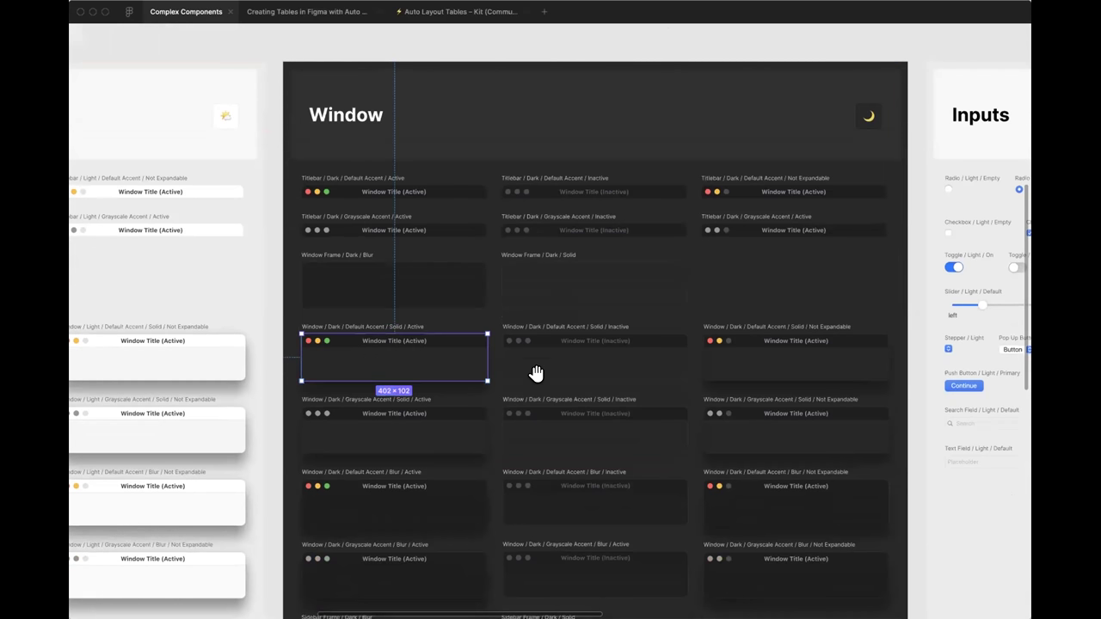
{"action": "scroll", "coordinate": [565, 499], "scroll_direction": "up", "scroll_amount": 5}
{"action": "scroll", "coordinate": [565, 499], "scroll_direction": "left", "scroll_amount": 5}
{"action": "key", "text": "alt"}
{"action": "left_click_drag", "start_coordinate": [624, 469], "coordinate": [663, 73]}
Step: Enlarge the placed dark window instance to about 588 × 162 and show the interface again
{"action": "scroll", "coordinate": [717, 180], "scroll_direction": "up", "scroll_amount": 2}
{"action": "scroll", "coordinate": [717, 180], "scroll_direction": "left", "scroll_amount": 2}
{"action": "left_click_drag", "start_coordinate": [708, 164], "coordinate": [814, 192]}
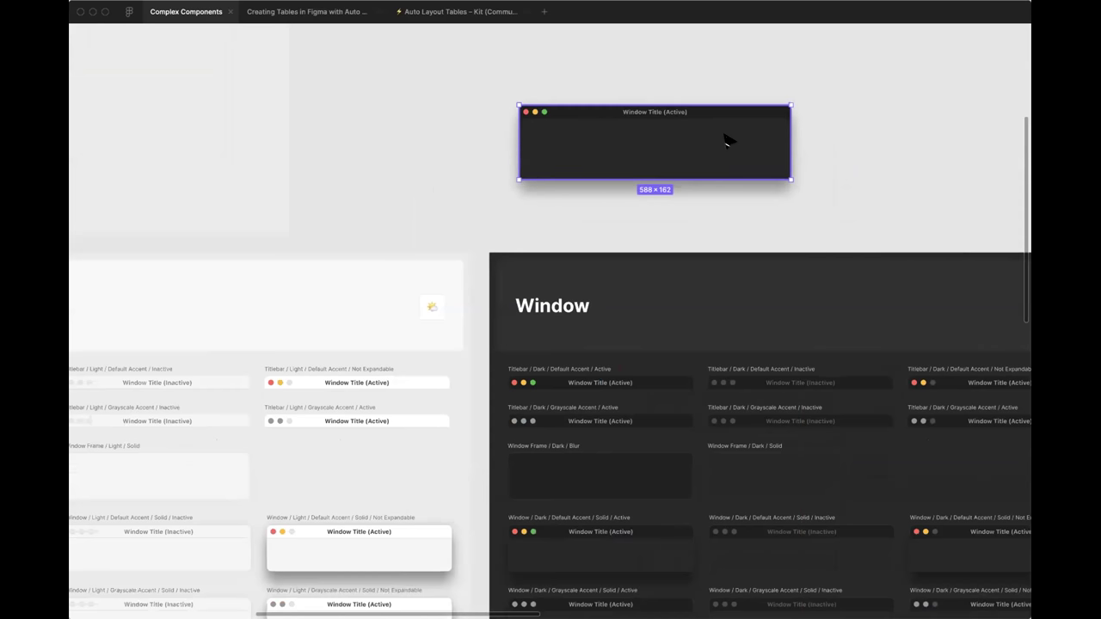
{"action": "key", "text": "super+backslash"}
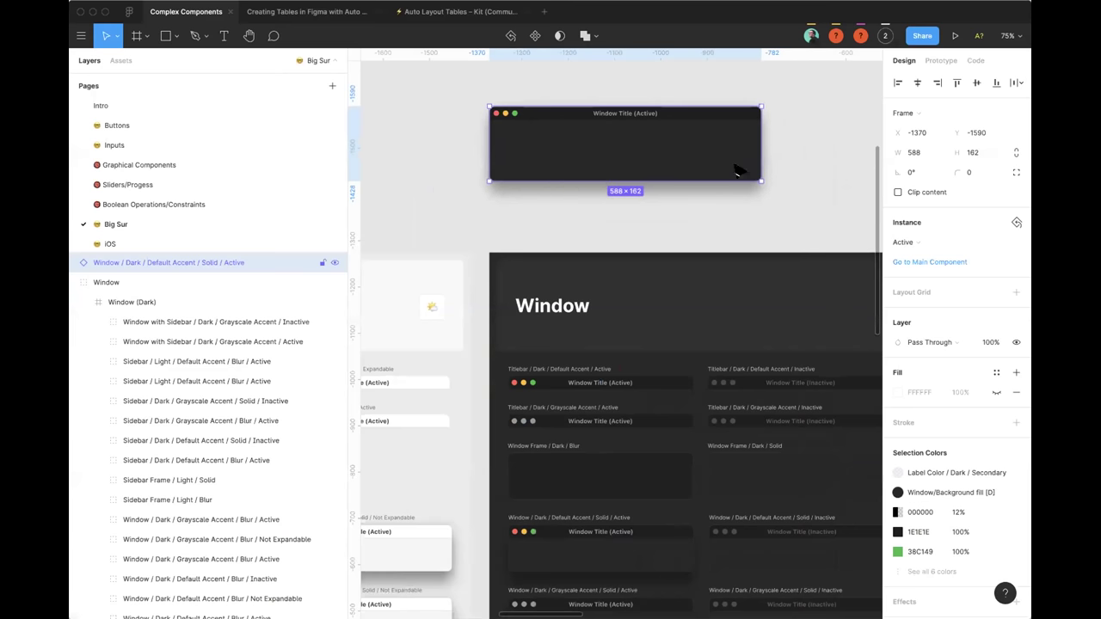
Step: Try the Inactive and Not Expandable variants on the dark window instance and restore Active
{"action": "left_click", "coordinate": [903, 241]}
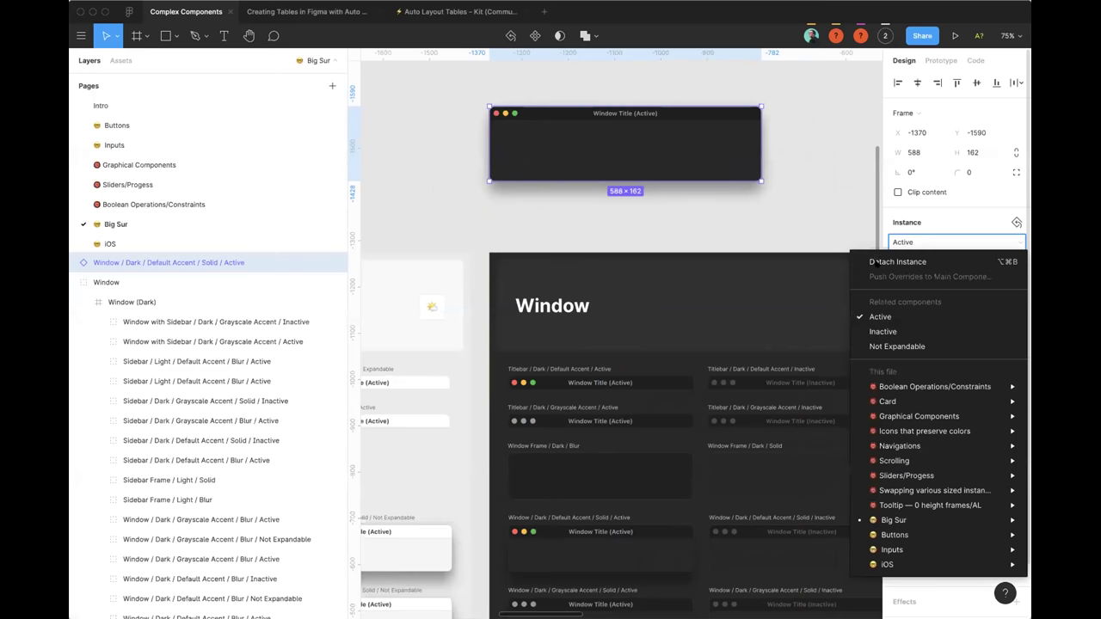
{"action": "left_click", "coordinate": [878, 330]}
{"action": "left_click", "coordinate": [923, 245]}
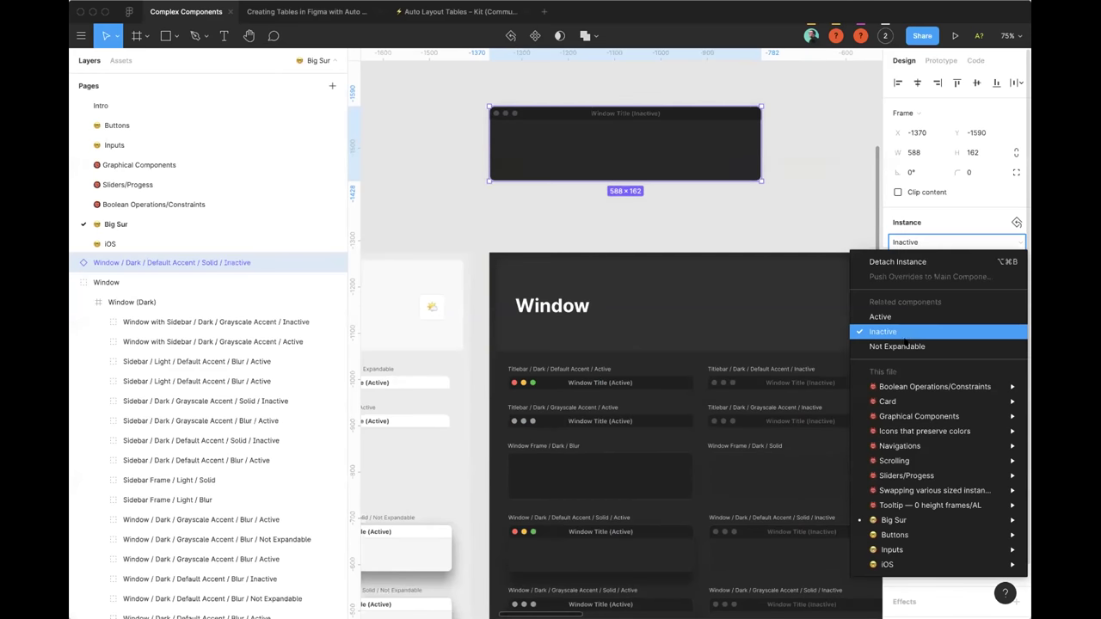
{"action": "left_click", "coordinate": [877, 345]}
{"action": "left_click", "coordinate": [918, 242]}
{"action": "left_click", "coordinate": [891, 317]}
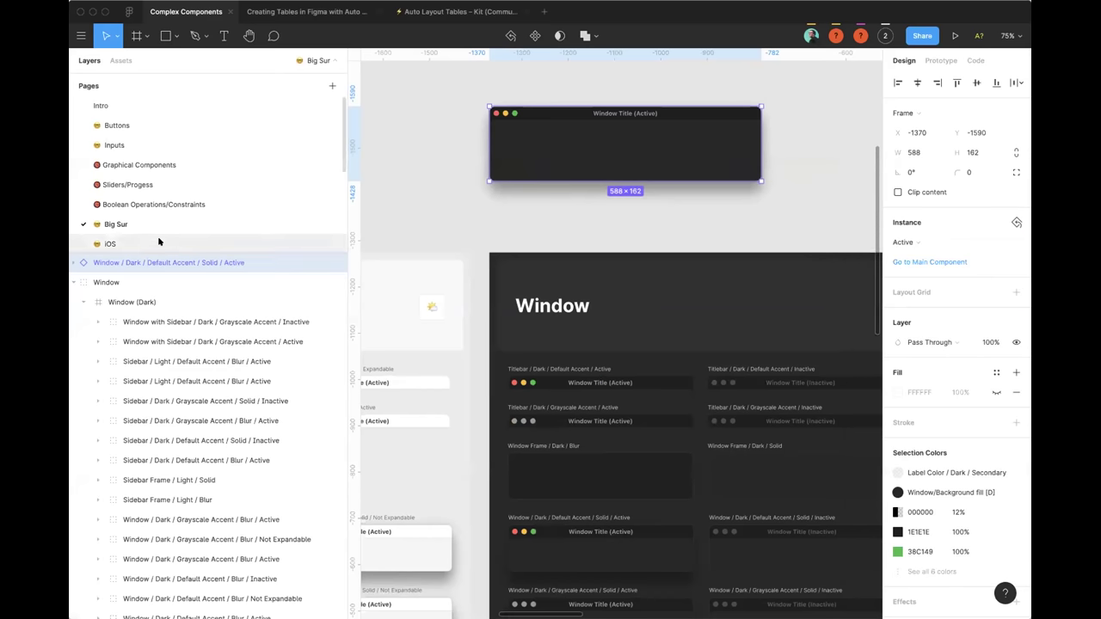
Step: Expand the dark window instance's layers and inspect its nested Titlebar / Dark and Window Frame / Dark / Solid instances
{"action": "left_click", "coordinate": [74, 263]}
{"action": "left_click", "coordinate": [82, 282]}
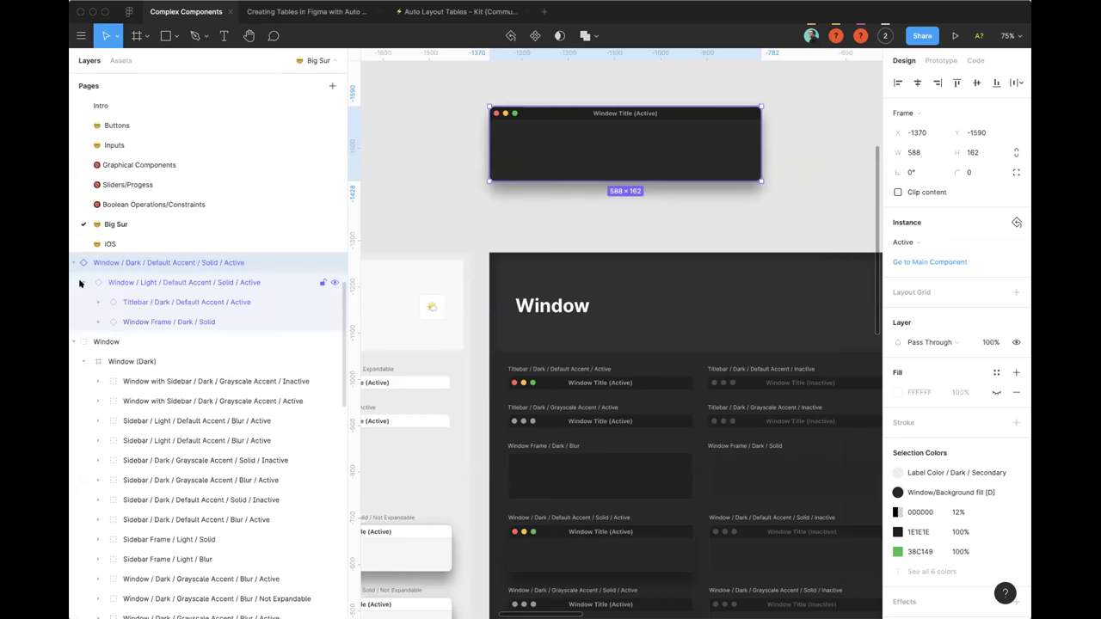
{"action": "left_click", "coordinate": [96, 321]}
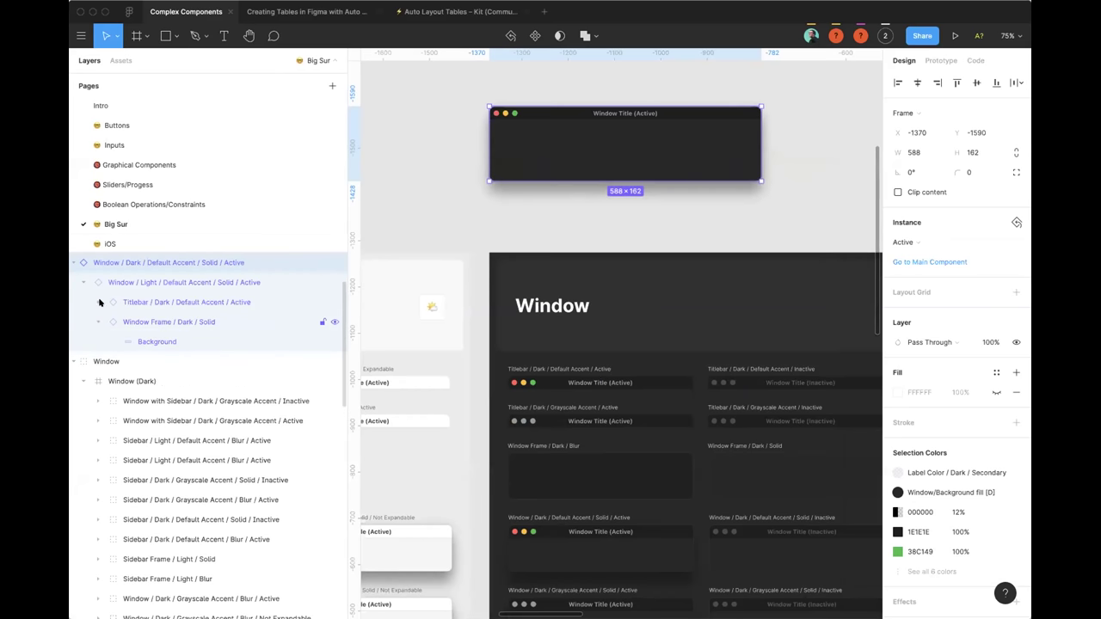
{"action": "left_click", "coordinate": [98, 302]}
{"action": "left_click", "coordinate": [145, 303]}
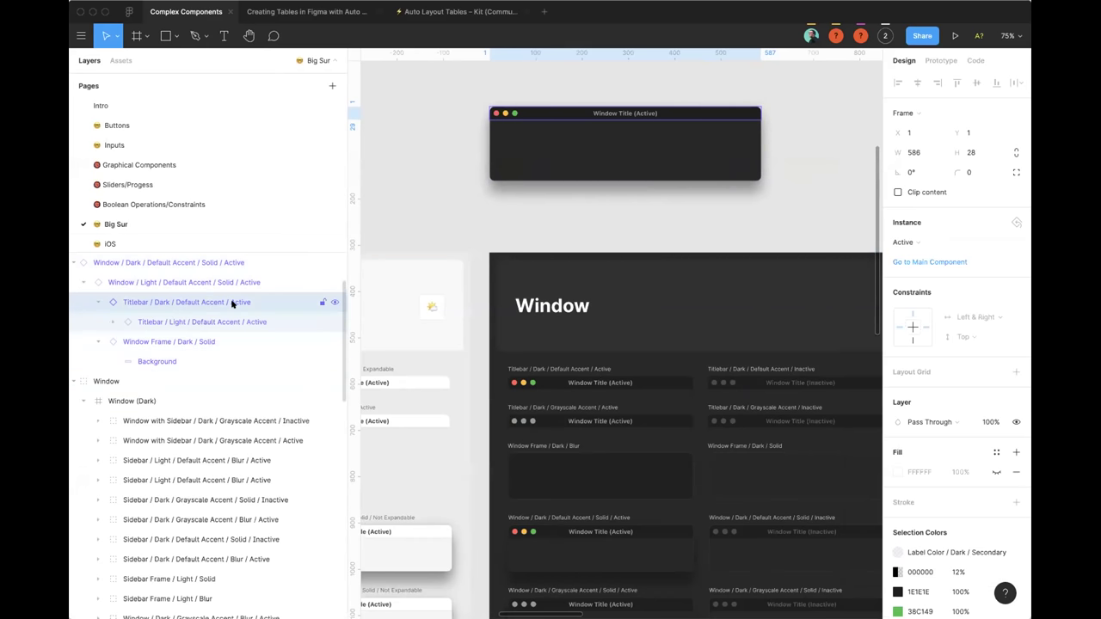
{"action": "left_click", "coordinate": [179, 342]}
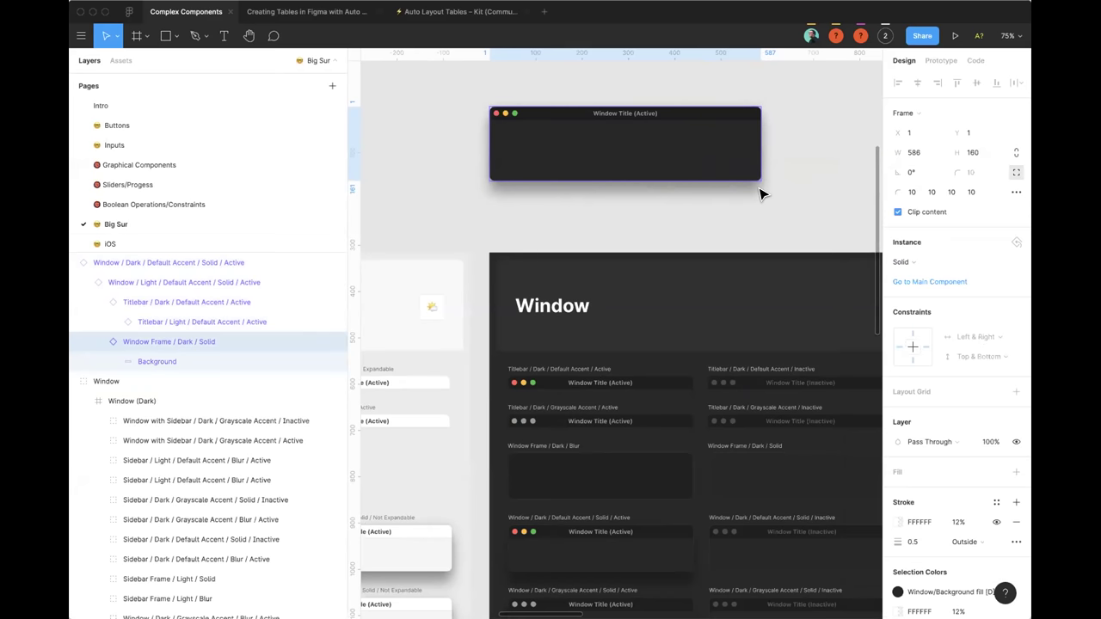
{"action": "scroll", "coordinate": [680, 327], "scroll_direction": "down", "scroll_amount": 1}
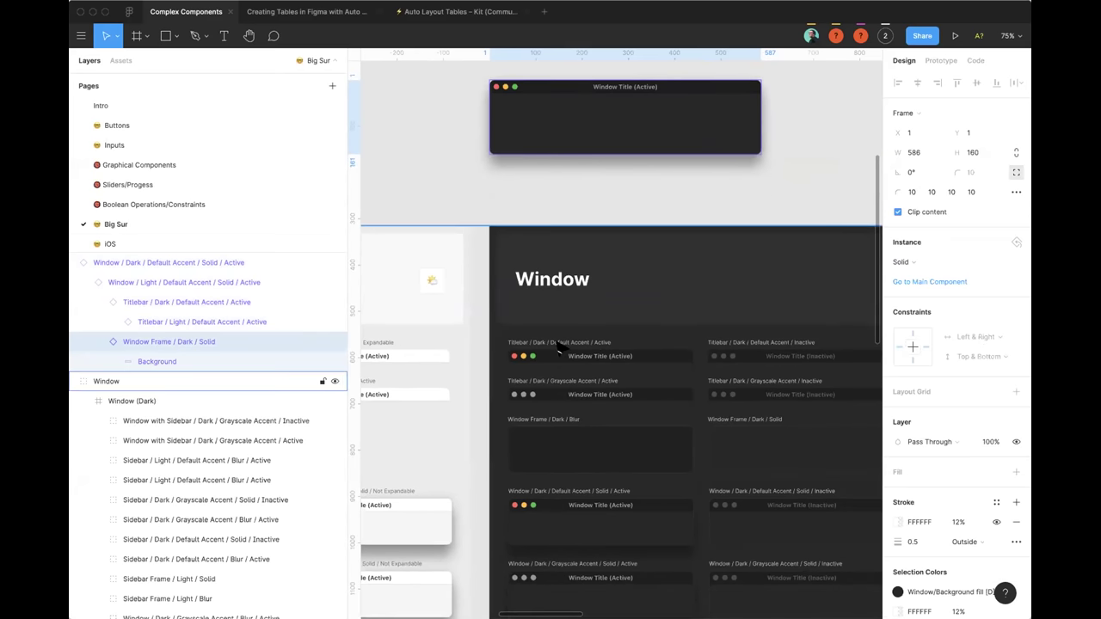
Step: Swap the whole dark window instance for the Big Sur component Window / Light / Default Accent / Blur / Active
{"action": "left_click", "coordinate": [194, 263]}
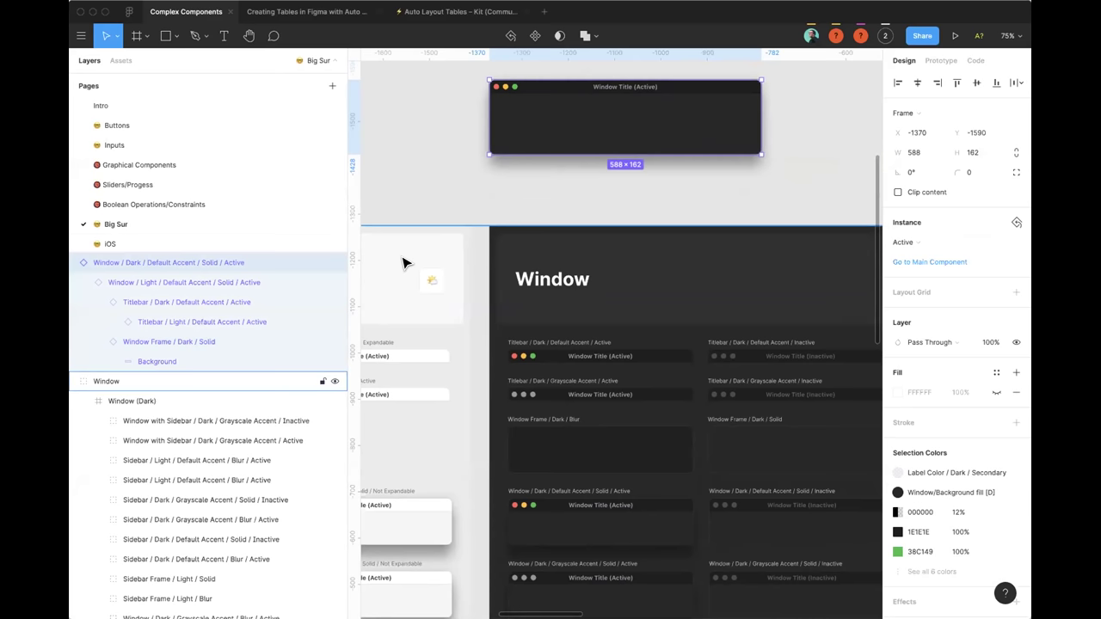
{"action": "left_click", "coordinate": [941, 245]}
{"action": "mouse_move", "coordinate": [898, 521]}
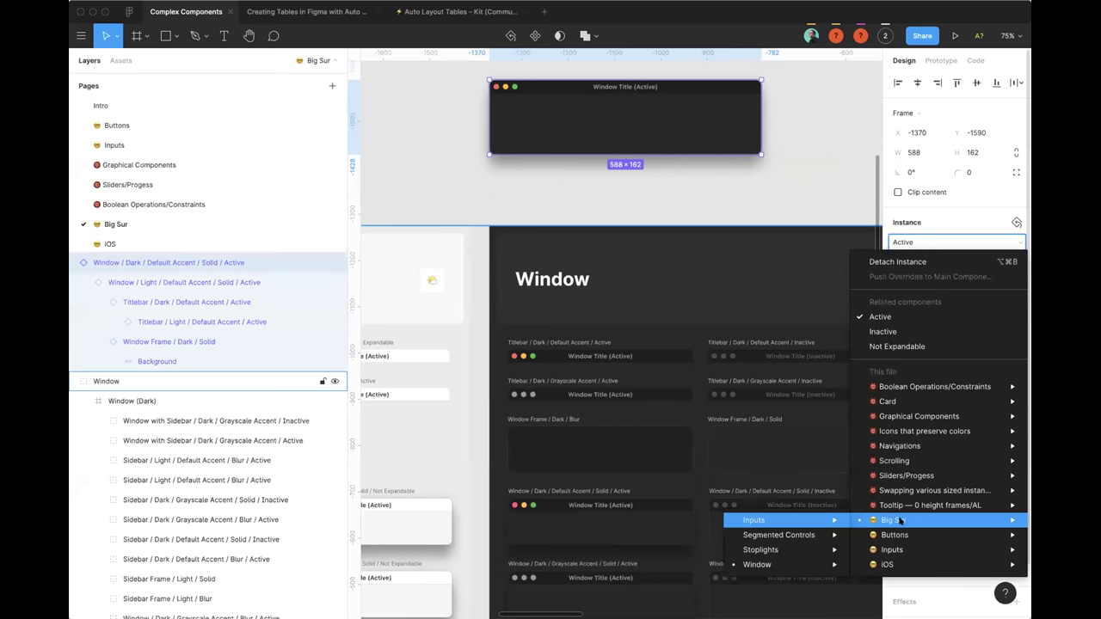
{"action": "mouse_move", "coordinate": [783, 563]}
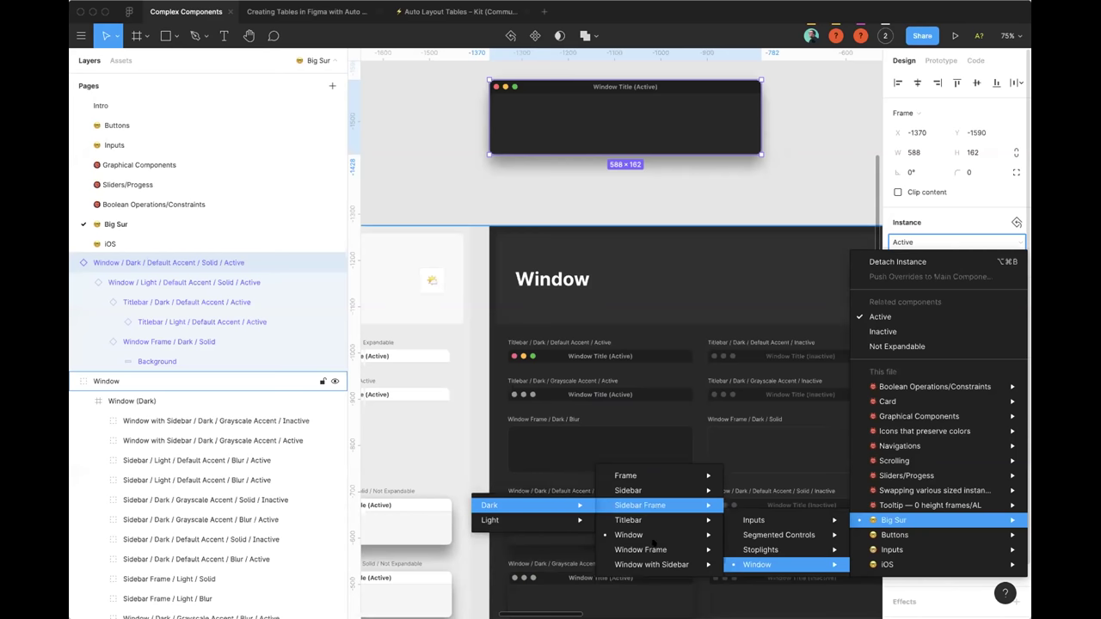
{"action": "mouse_move", "coordinate": [646, 560]}
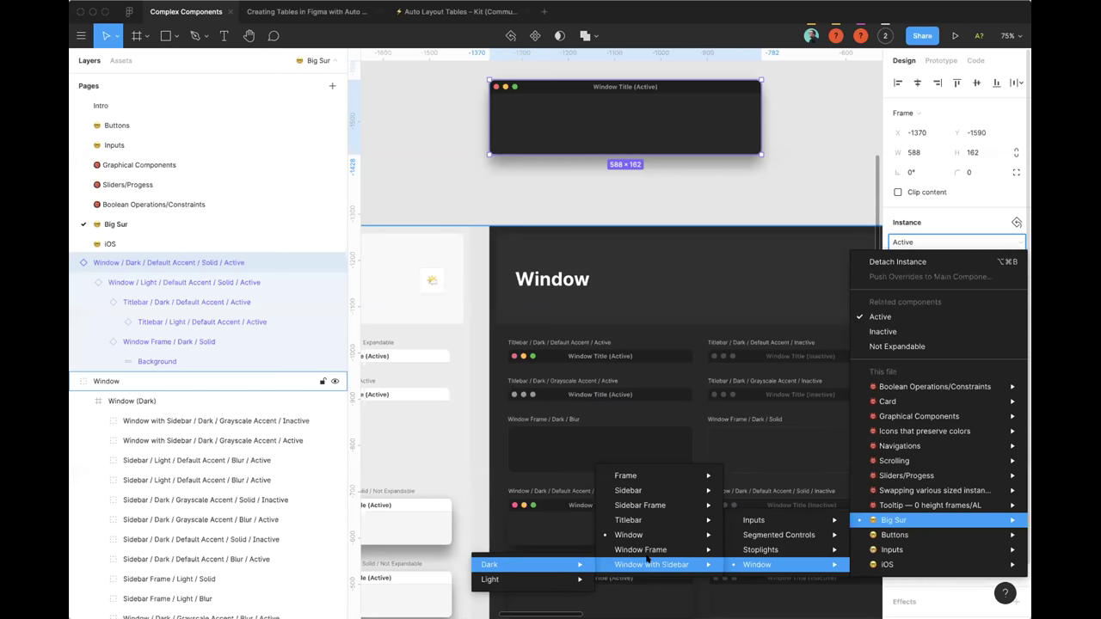
{"action": "mouse_move", "coordinate": [647, 537]}
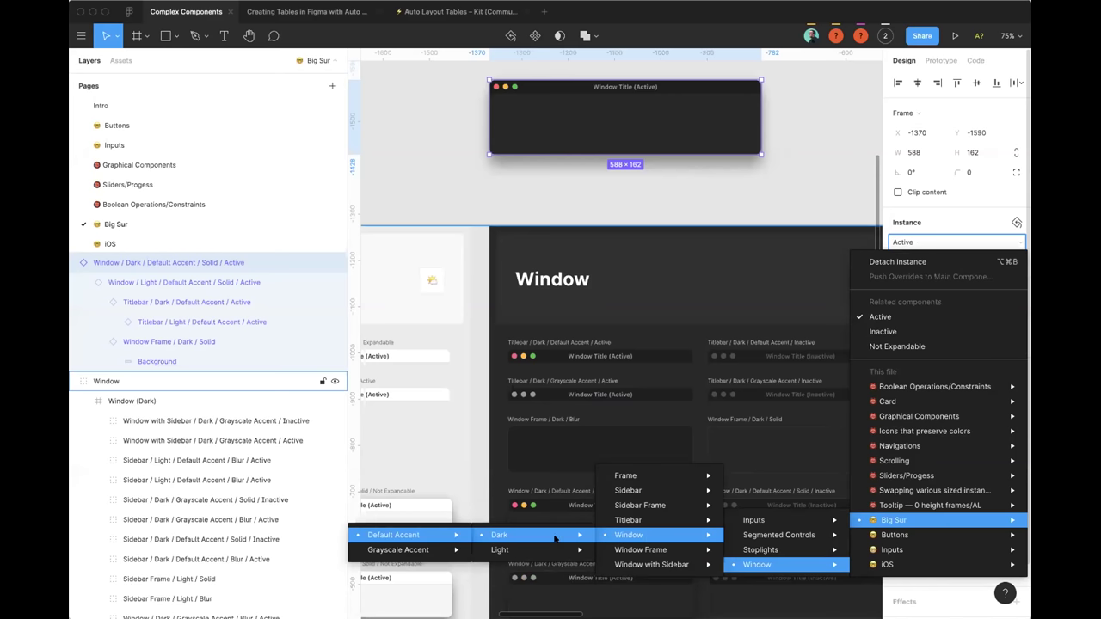
{"action": "mouse_move", "coordinate": [525, 550]}
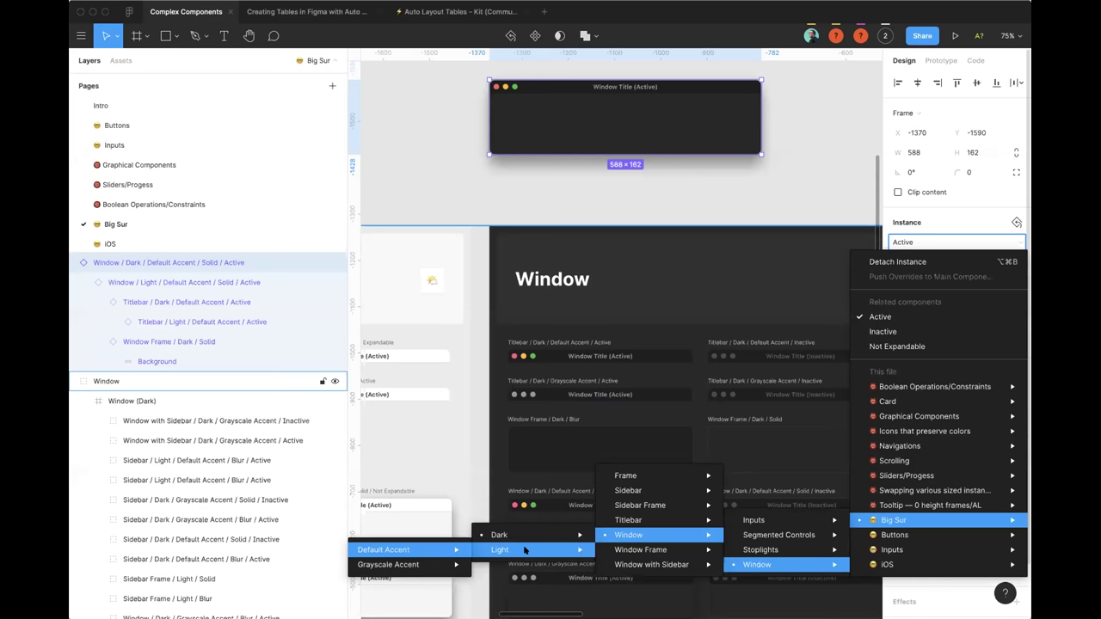
{"action": "mouse_move", "coordinate": [413, 551]}
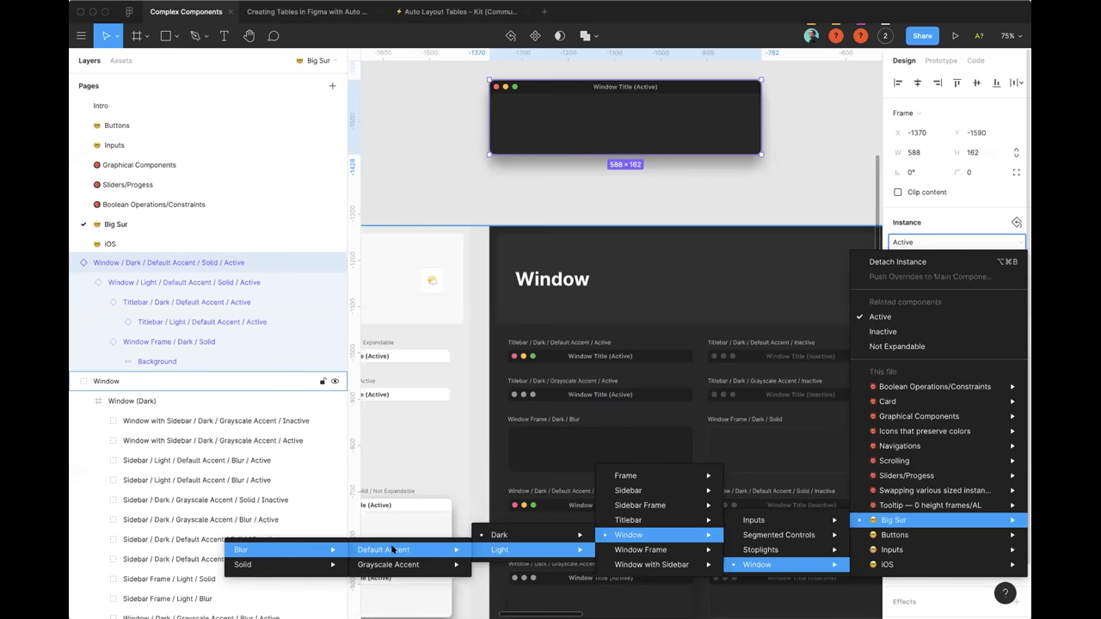
{"action": "mouse_move", "coordinate": [292, 561]}
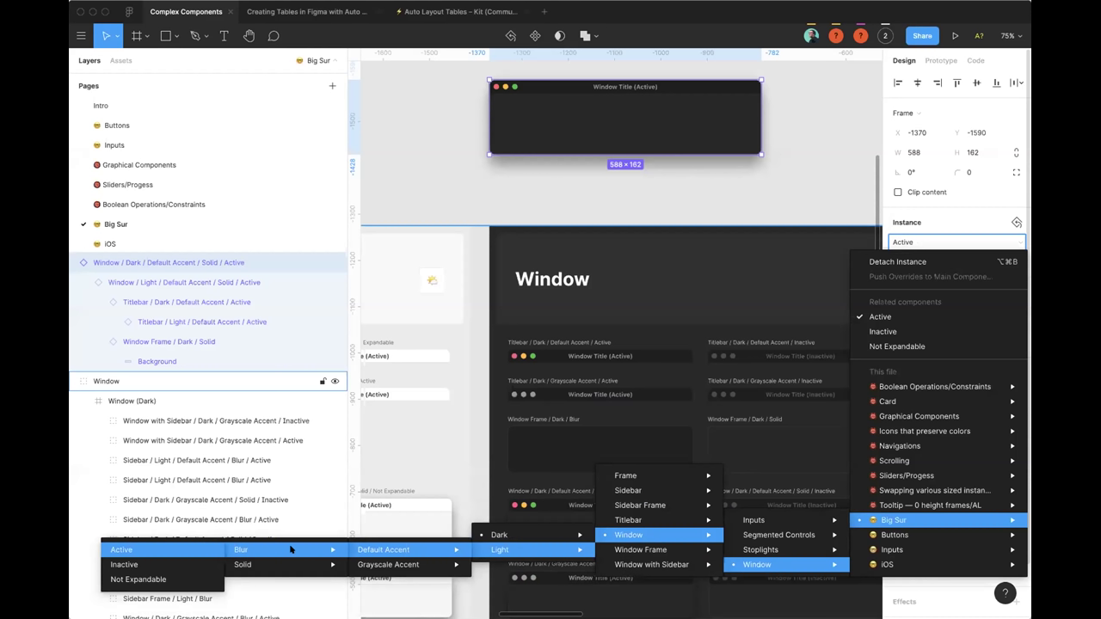
{"action": "left_click", "coordinate": [139, 550]}
{"action": "scroll", "coordinate": [774, 154], "scroll_direction": "up", "scroll_amount": 1}
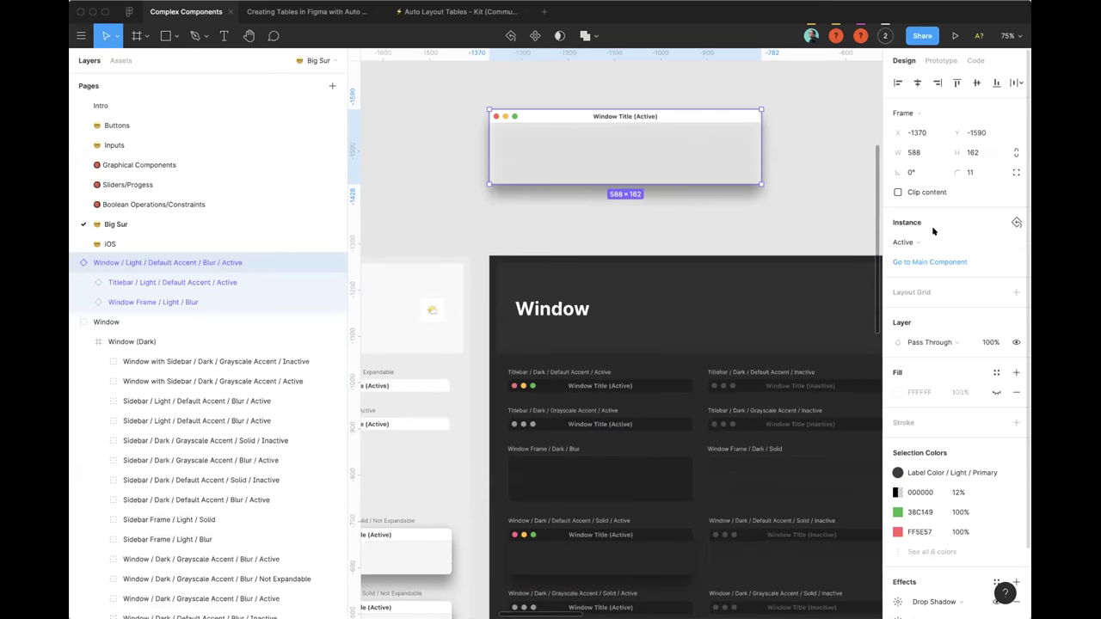
Step: Try the Inactive and Not Expandable variants on the light blurred window instance and restore Active
{"action": "left_click", "coordinate": [905, 241]}
{"action": "left_click", "coordinate": [907, 327]}
{"action": "left_click", "coordinate": [911, 242]}
{"action": "left_click", "coordinate": [912, 347]}
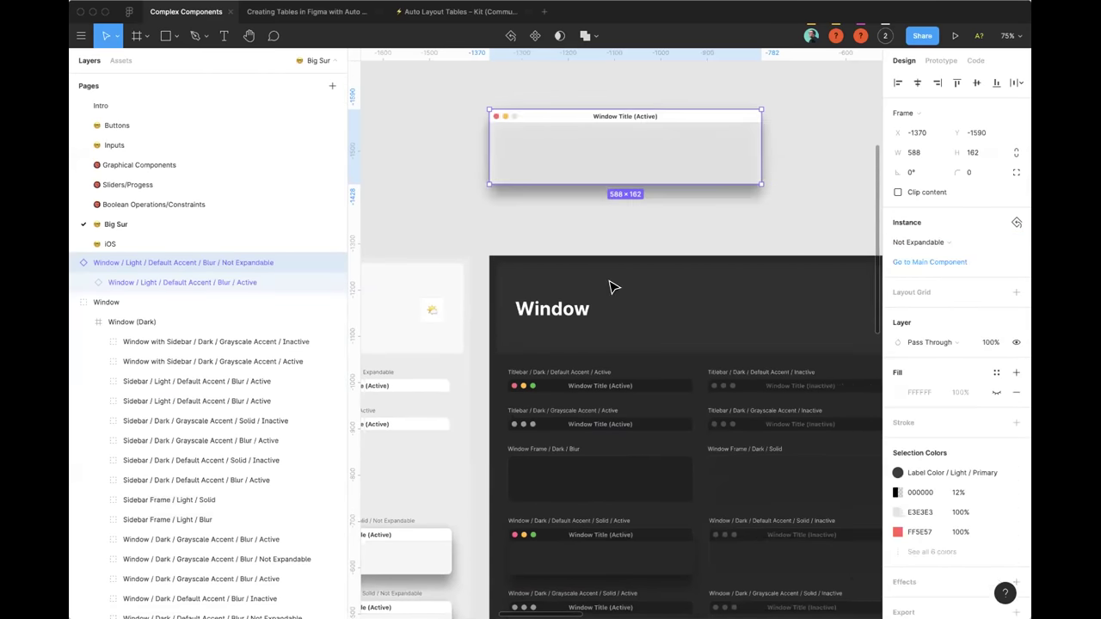
{"action": "left_click", "coordinate": [908, 242]}
{"action": "left_click", "coordinate": [899, 317]}
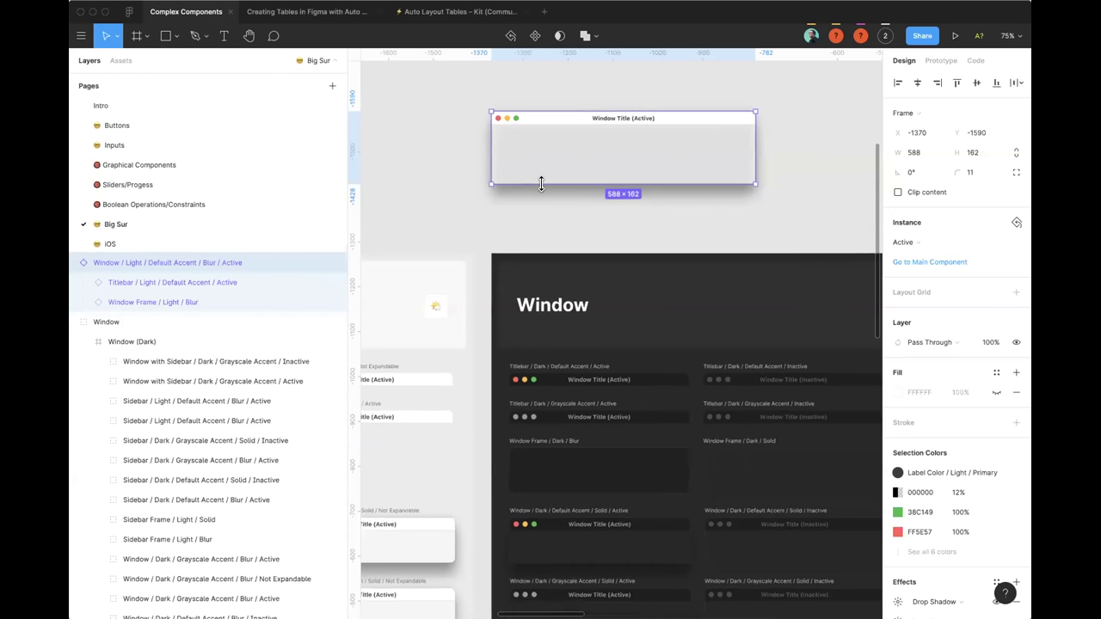
Step: Rename Frame 6, which holds the Practice! header and loose window parts, as "Window Practice"
{"action": "scroll", "coordinate": [602, 207], "scroll_direction": "down", "scroll_amount": 5}
{"action": "scroll", "coordinate": [413, 229], "scroll_direction": "left", "scroll_amount": 6}
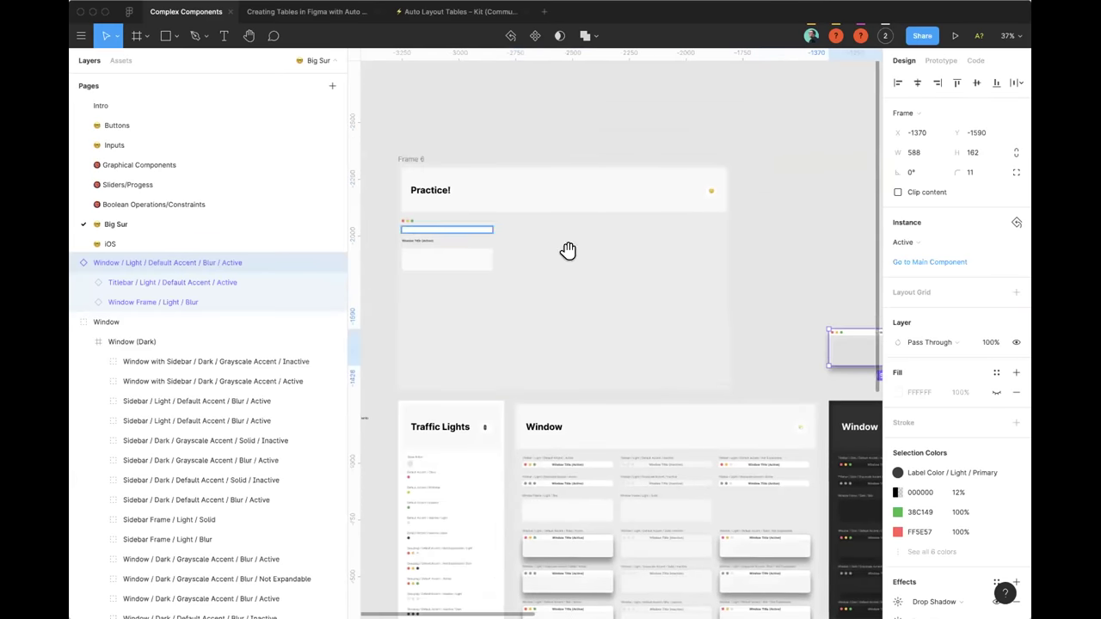
{"action": "scroll", "coordinate": [551, 241], "scroll_direction": "up", "scroll_amount": 3}
{"action": "scroll", "coordinate": [671, 258], "scroll_direction": "up", "scroll_amount": 3}
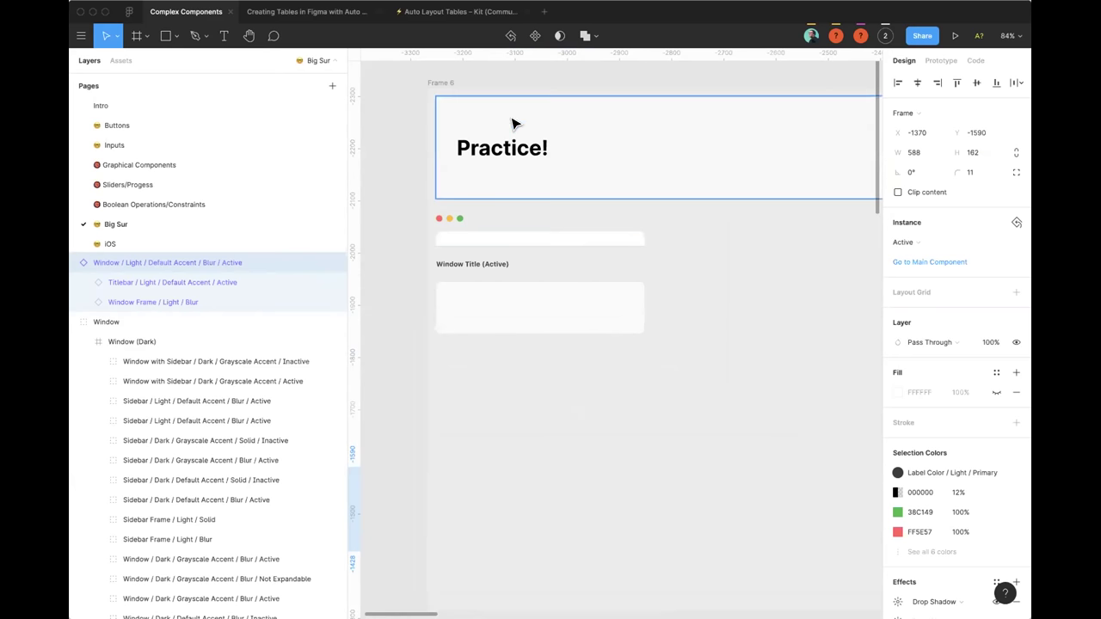
{"action": "left_click", "coordinate": [443, 83]}
{"action": "double_click", "coordinate": [139, 262]}
{"action": "type", "text": "Window Practice"}
{"action": "key", "text": "Return"}
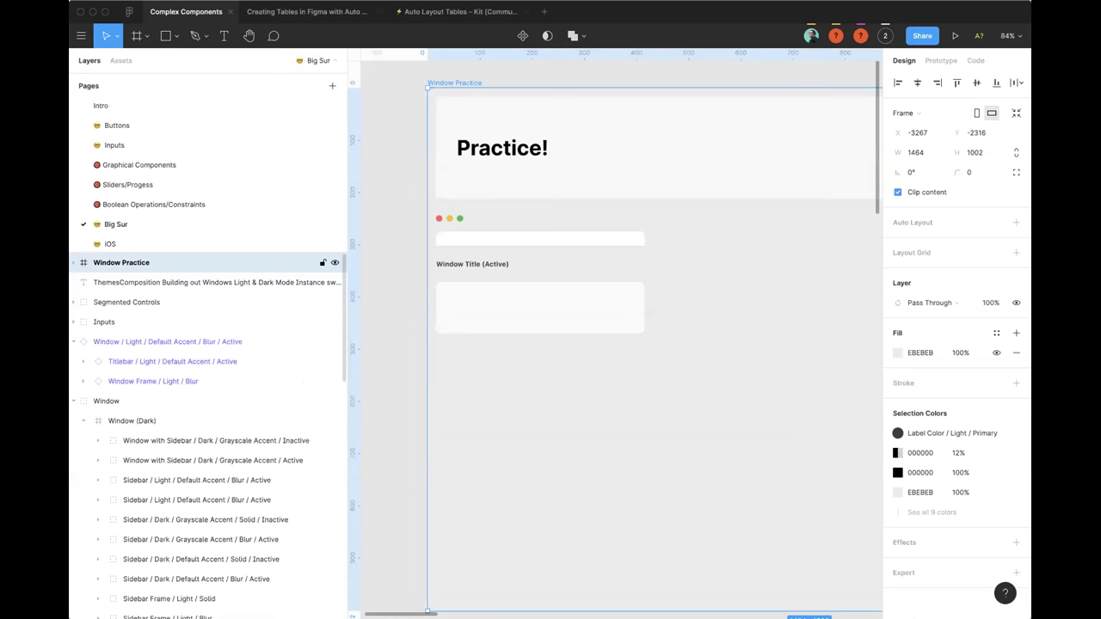
{"action": "scroll", "coordinate": [465, 251], "scroll_direction": "right", "scroll_amount": 2}
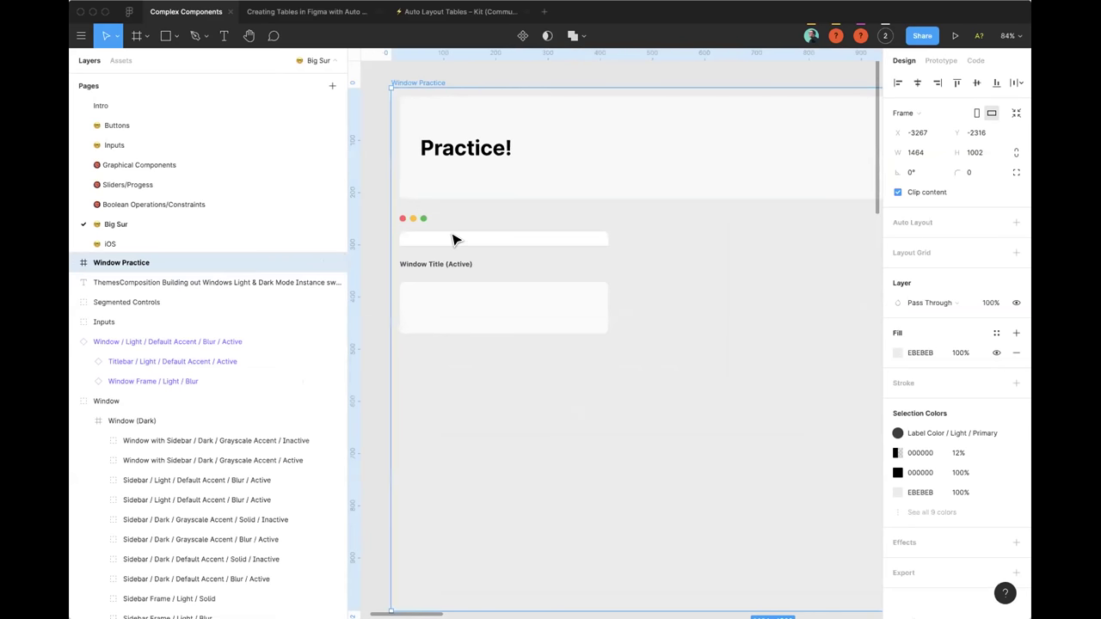
Step: Browse the Big Sur Stoplights Grouping variants available for swapping the traffic-light instance, keeping the Active one
{"action": "double_click", "coordinate": [421, 217]}
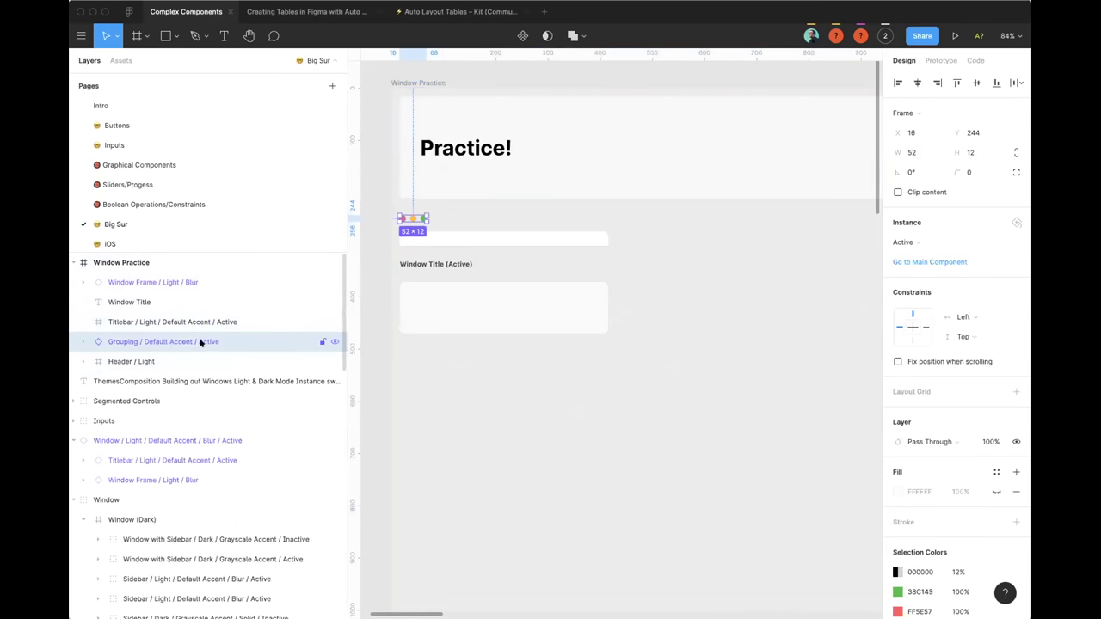
{"action": "left_click", "coordinate": [902, 241]}
{"action": "mouse_move", "coordinate": [895, 449]}
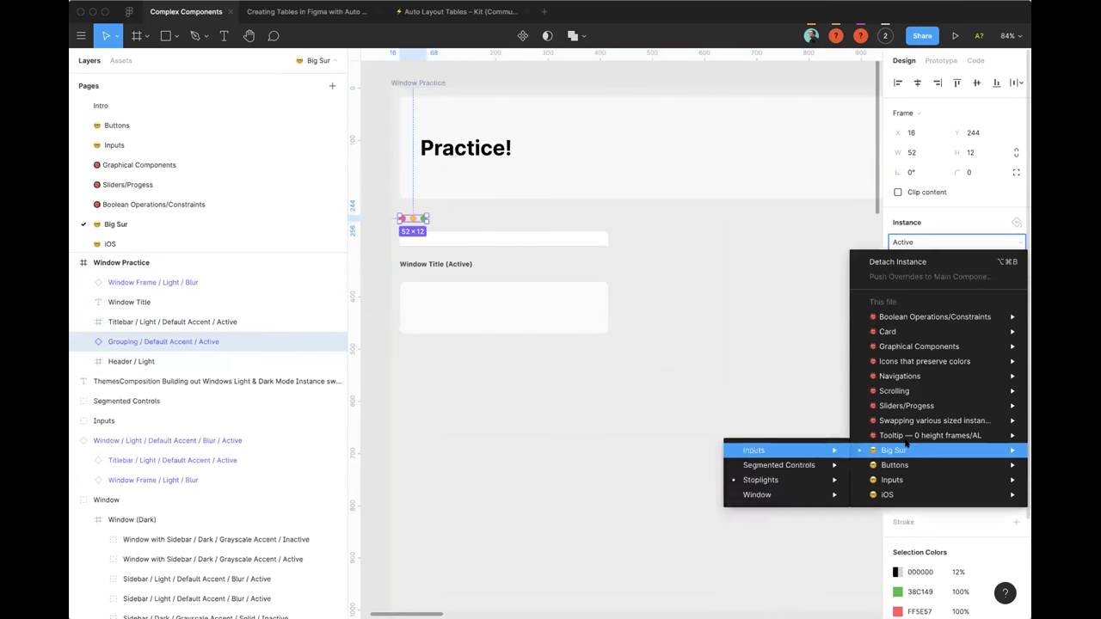
{"action": "mouse_move", "coordinate": [774, 480]}
{"action": "mouse_move", "coordinate": [632, 525]}
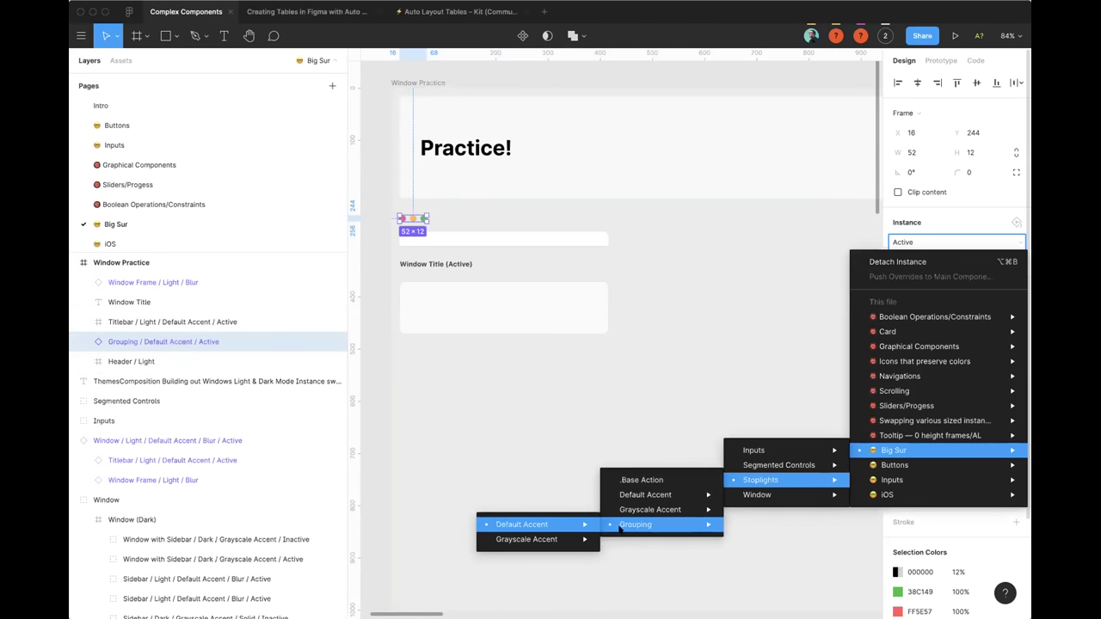
{"action": "mouse_move", "coordinate": [587, 526]}
{"action": "mouse_move", "coordinate": [401, 541]}
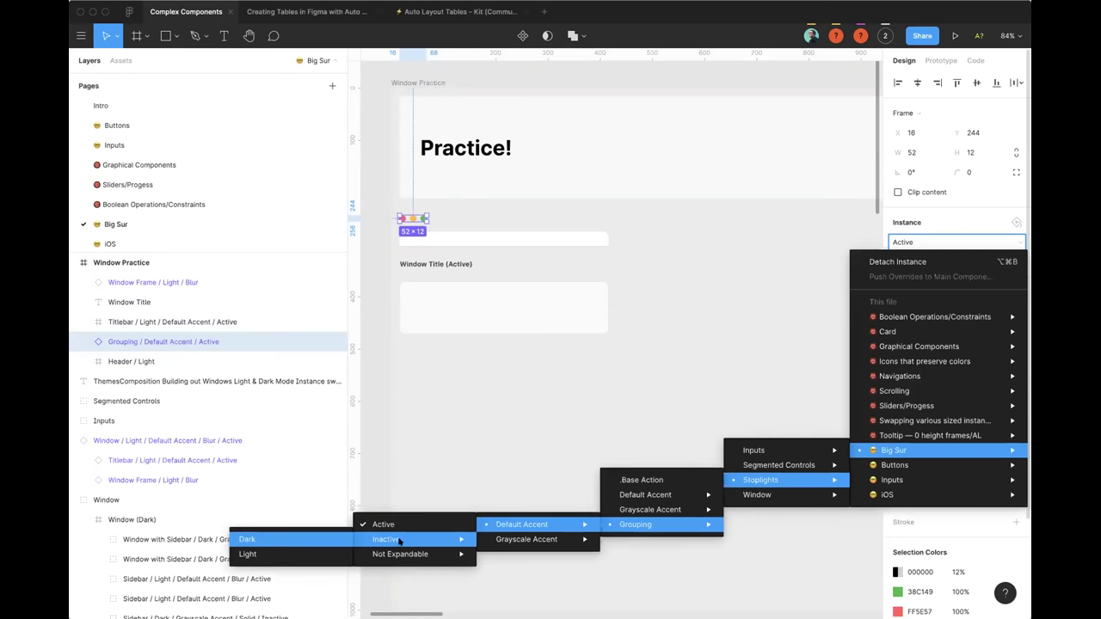
{"action": "left_click", "coordinate": [503, 371]}
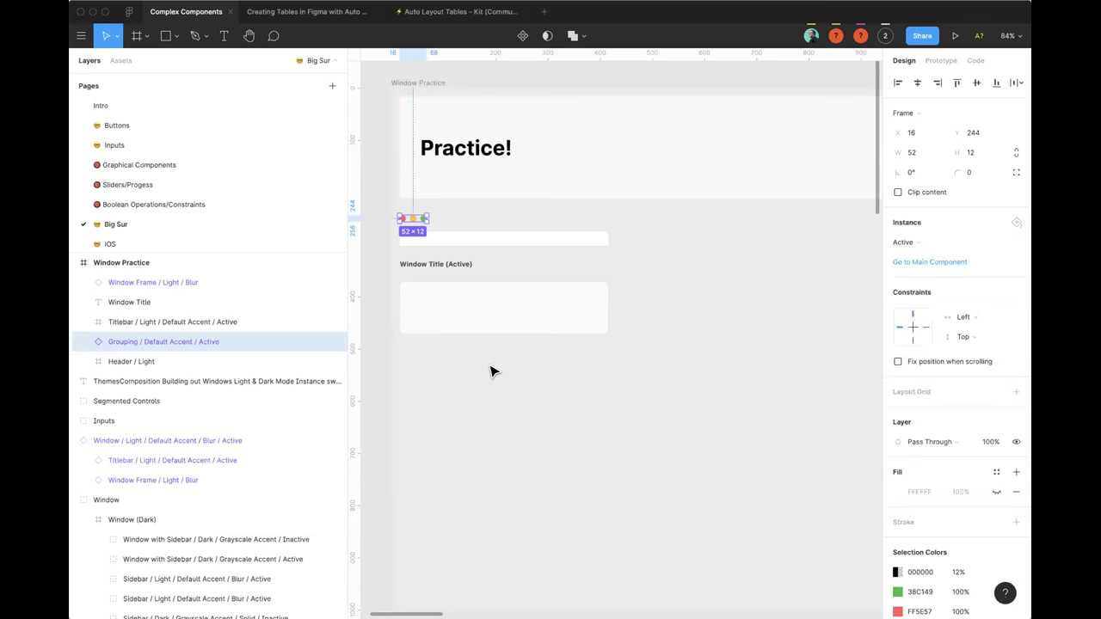
{"action": "left_click", "coordinate": [512, 417]}
Step: Turn the white Titlebar / Light / Default Accent / Active frame in Window Practice into a component
{"action": "scroll", "coordinate": [550, 447], "scroll_direction": "up", "scroll_amount": 2}
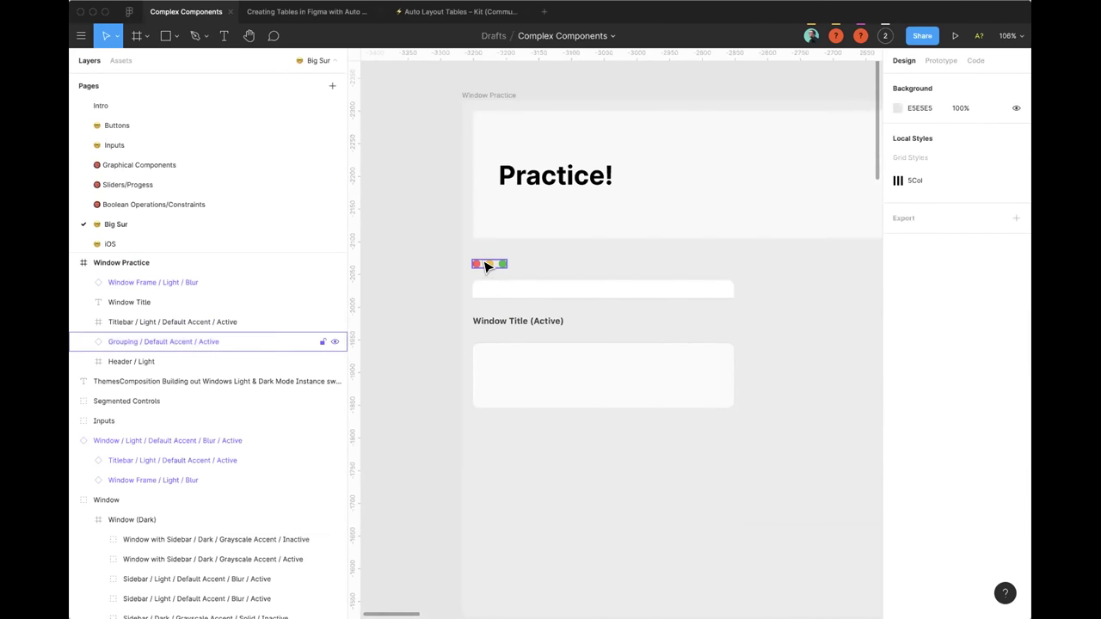
{"action": "left_click", "coordinate": [489, 263]}
{"action": "scroll", "coordinate": [516, 267], "scroll_direction": "up", "scroll_amount": 3}
{"action": "left_click", "coordinate": [530, 280]}
{"action": "left_click", "coordinate": [524, 297]}
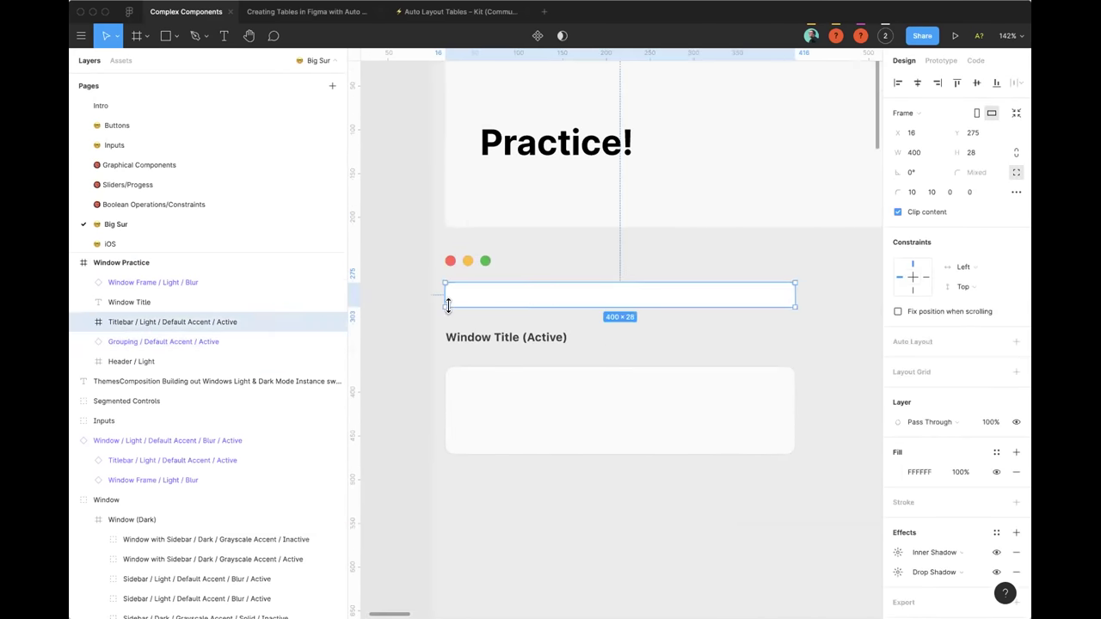
{"action": "right_click", "coordinate": [597, 299]}
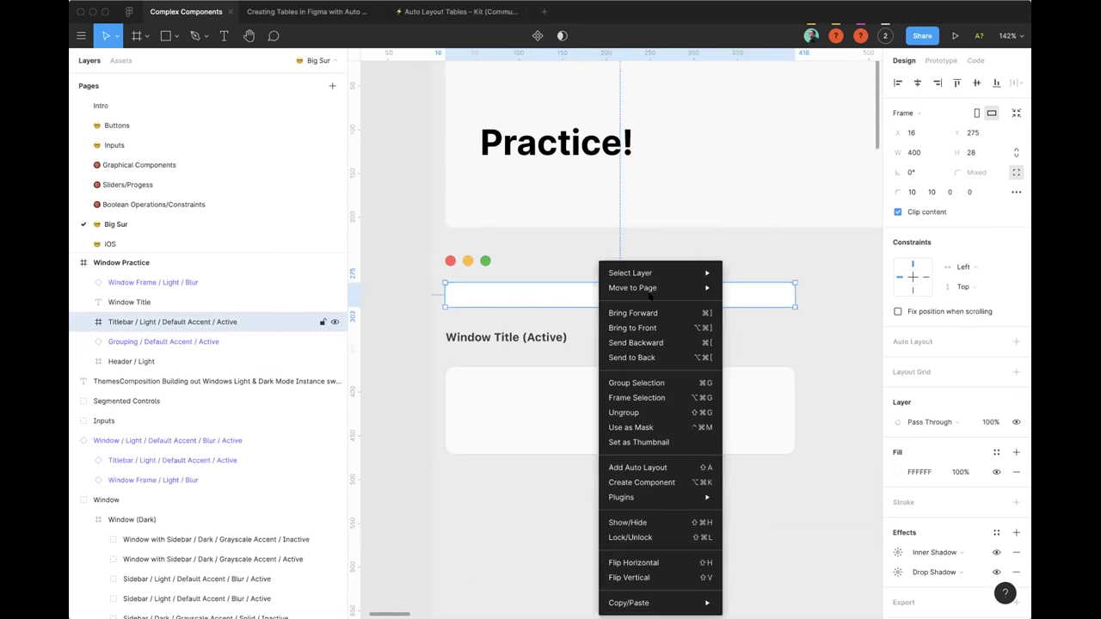
{"action": "left_click", "coordinate": [667, 483]}
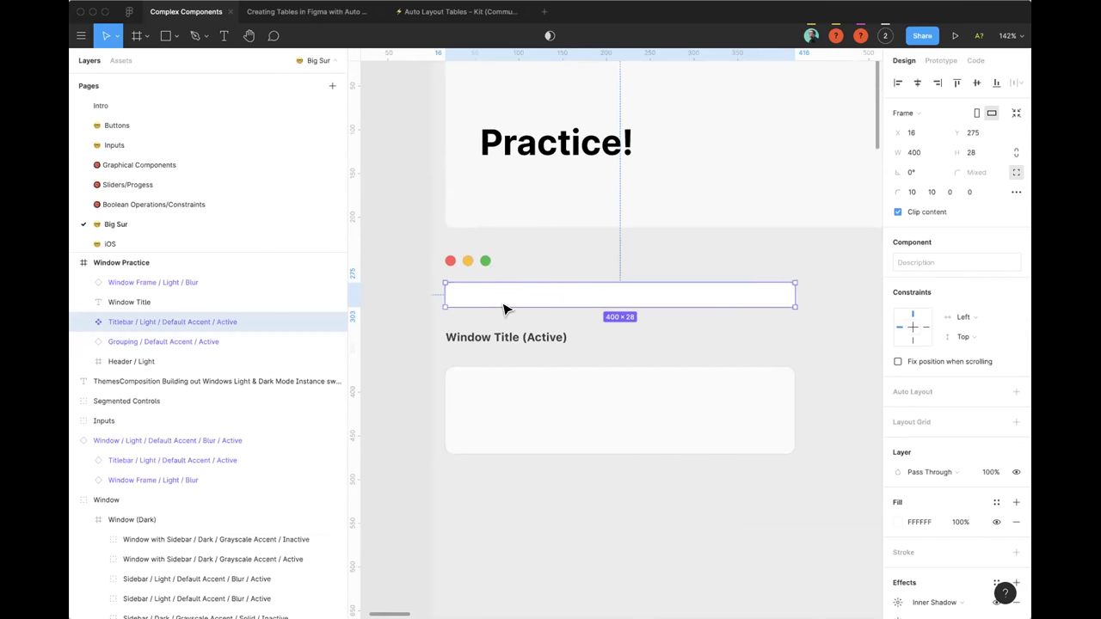
Step: Nest the traffic-light grouping inside the titlebar component, positioned at X 8, Y 8
{"action": "left_click_drag", "start_coordinate": [485, 263], "coordinate": [494, 298]}
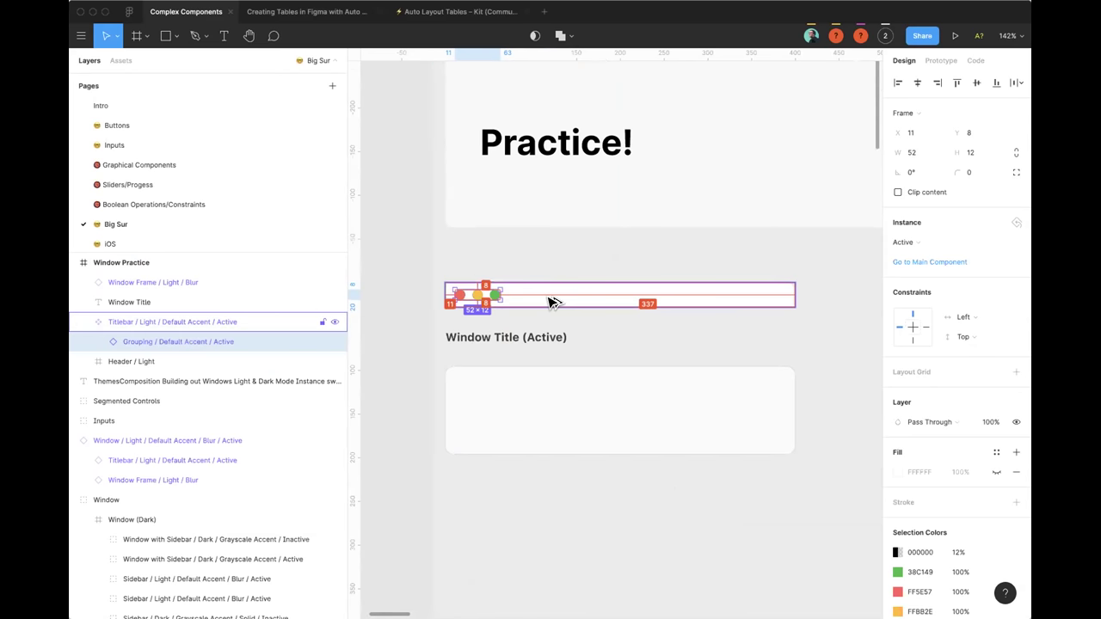
{"action": "key", "text": "Left"}
{"action": "key", "text": "Left"}
{"action": "key", "text": "Left"}
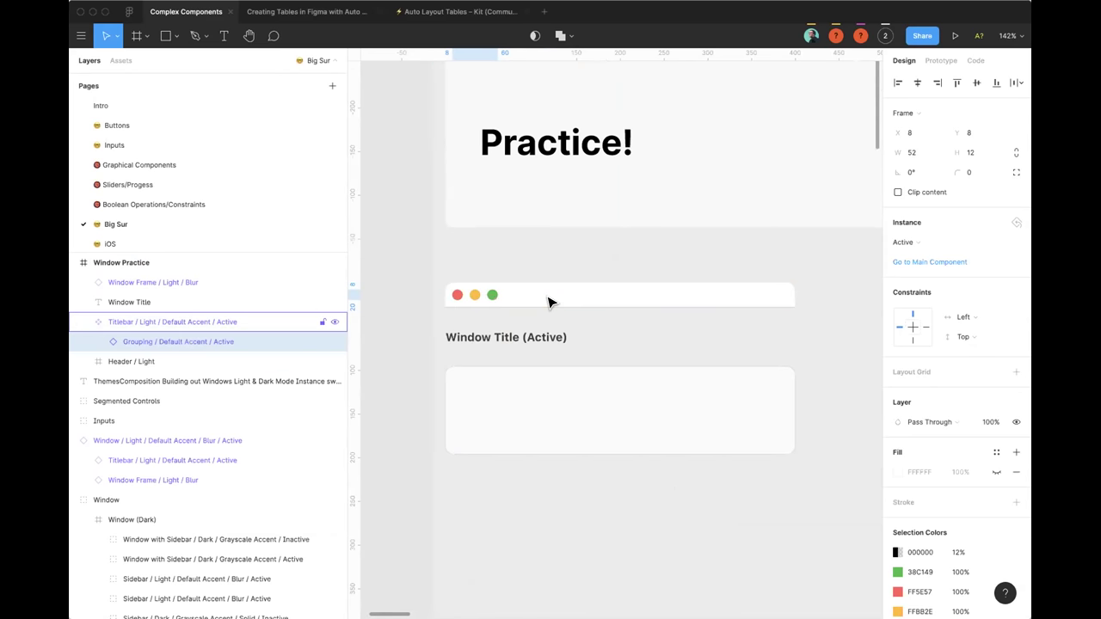
Step: Measure the red close control's spacing to the edges of the finished Titlebar / Light / Default Accent / Active component
{"action": "scroll", "coordinate": [523, 291], "scroll_direction": "down", "scroll_amount": 5}
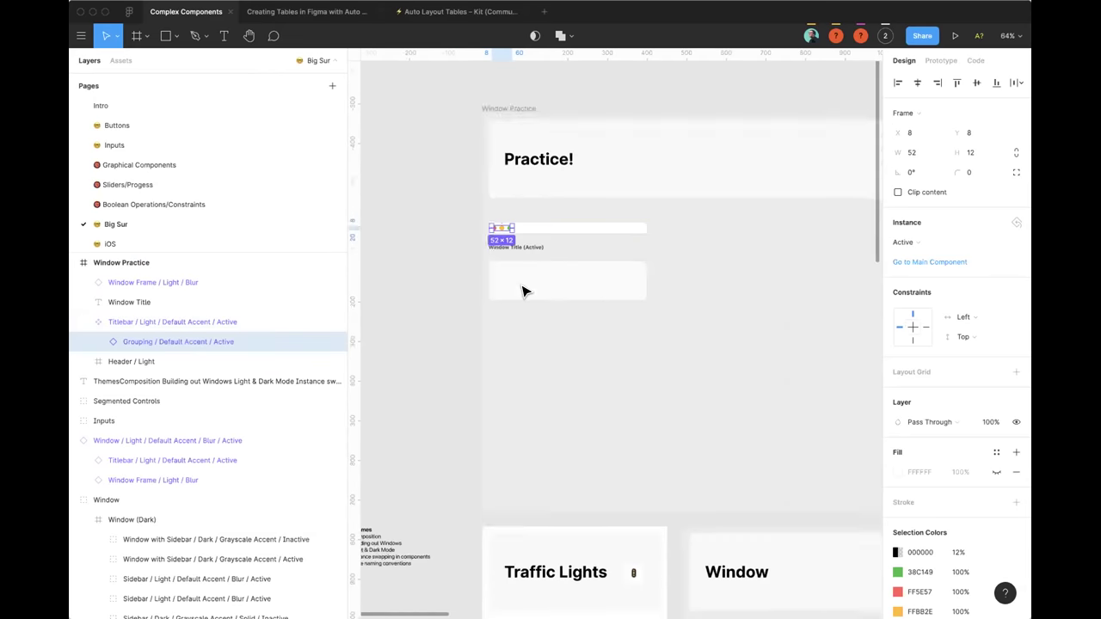
{"action": "scroll", "coordinate": [523, 291], "scroll_direction": "down", "scroll_amount": 5}
{"action": "left_click", "coordinate": [707, 431]}
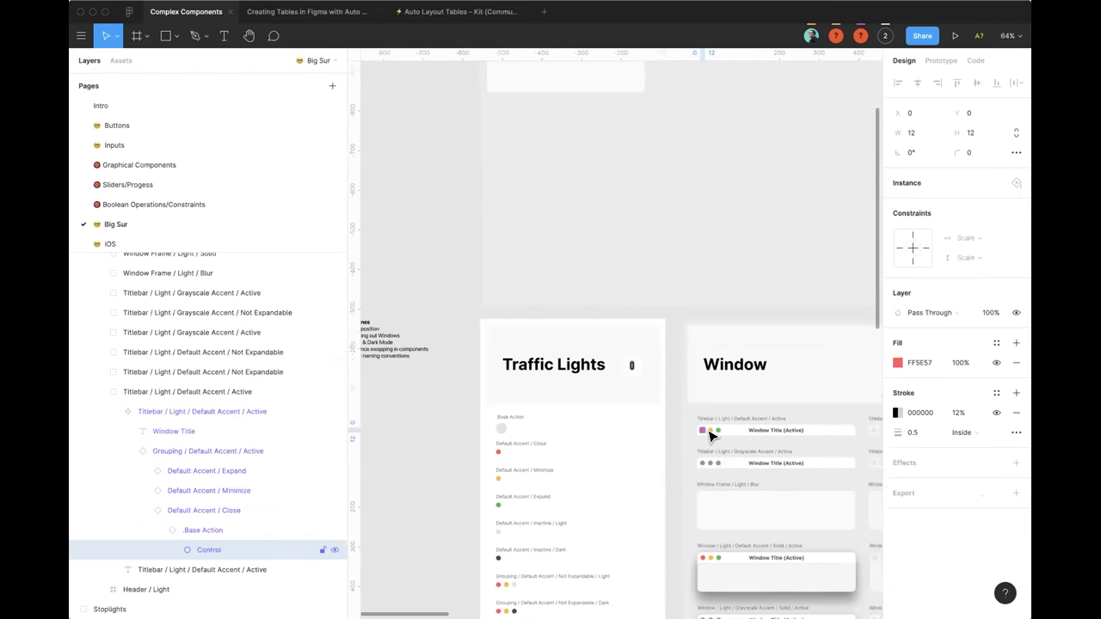
{"action": "scroll", "coordinate": [710, 435], "scroll_direction": "up", "scroll_amount": 5}
{"action": "key", "text": "alt"}
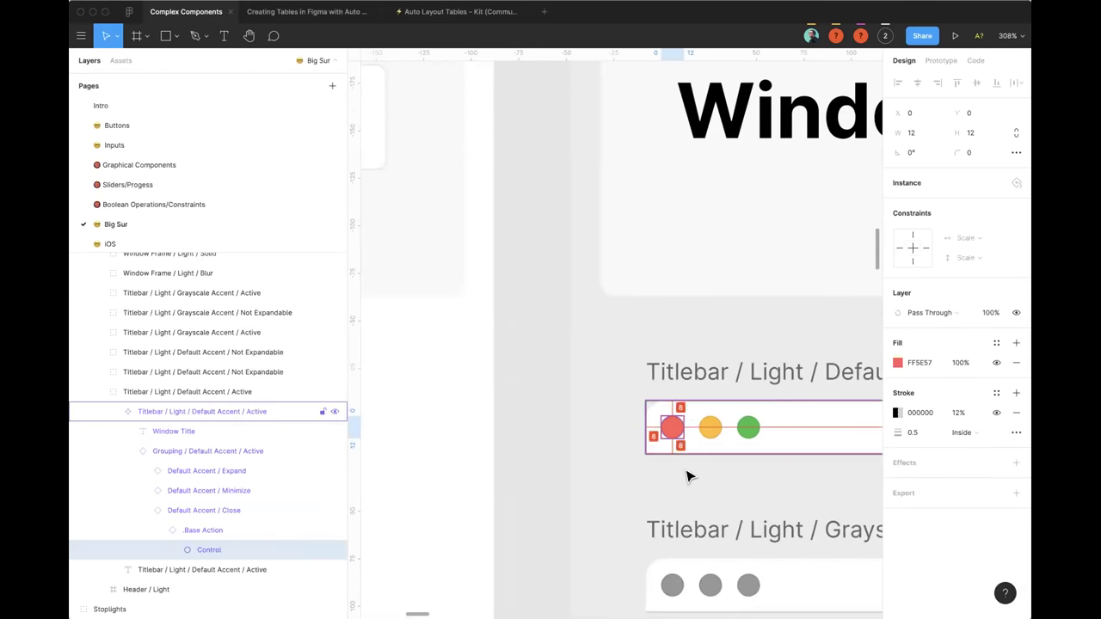
{"action": "scroll", "coordinate": [687, 476], "scroll_direction": "down", "scroll_amount": 5}
{"action": "scroll", "coordinate": [745, 388], "scroll_direction": "down", "scroll_amount": 10}
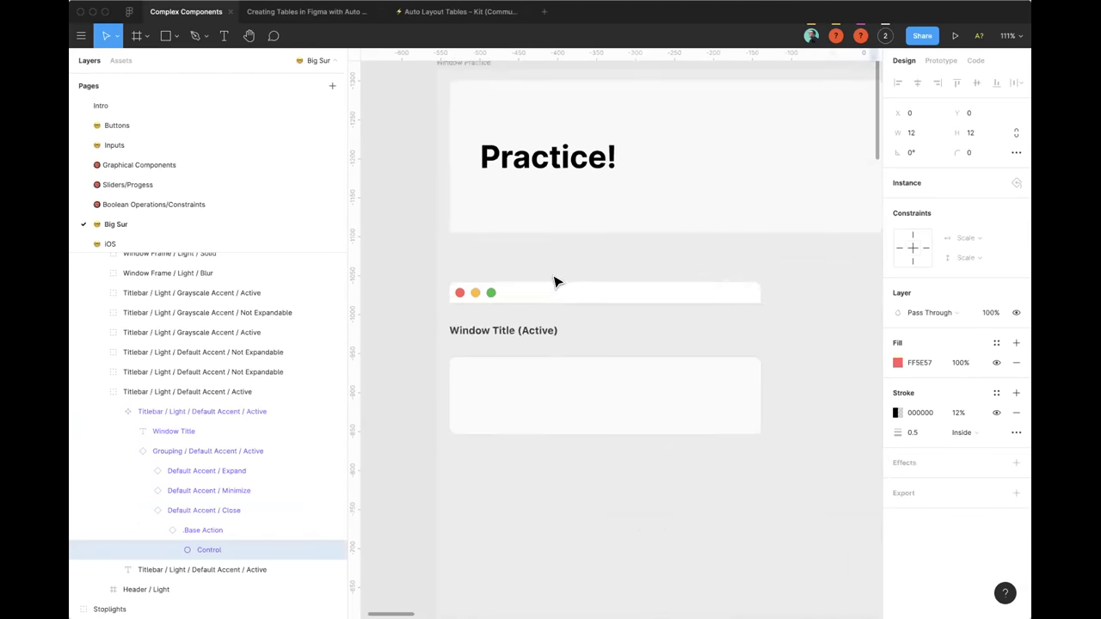
Step: Move the Window Title (Active) text into the practice titlebar component, centred at X 126, Y 4
{"action": "scroll", "coordinate": [555, 282], "scroll_direction": "up", "scroll_amount": 3}
{"action": "left_click", "coordinate": [492, 327]}
{"action": "left_click_drag", "start_coordinate": [553, 318], "coordinate": [598, 294]}
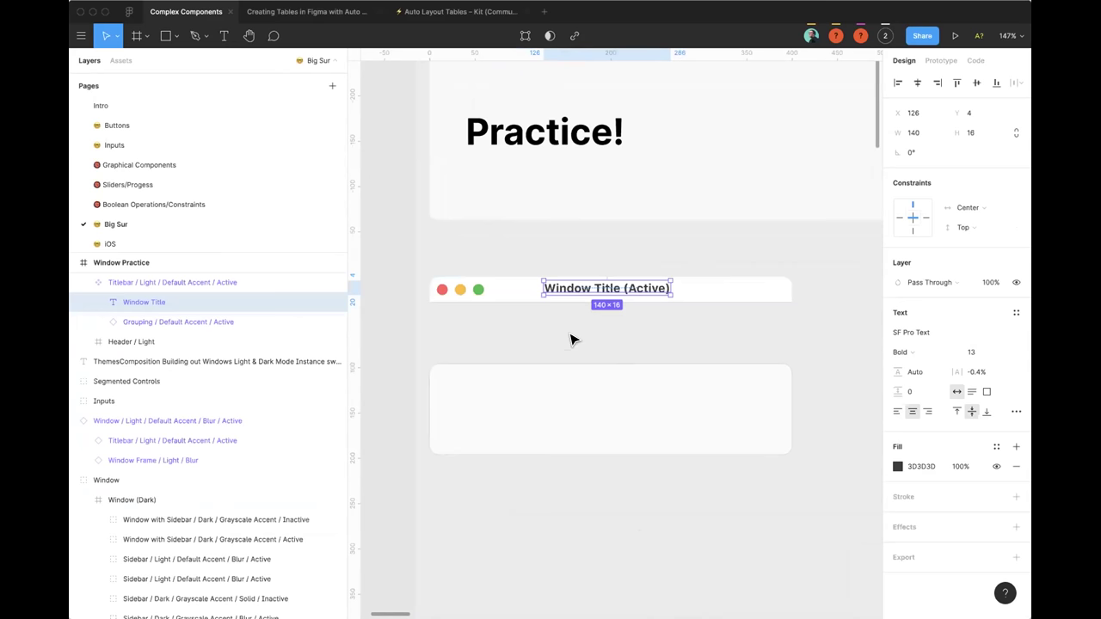
Step: Place an instance of the titlebar component above the Window Practice frame and enlarge it to about 590 × 128
{"action": "scroll", "coordinate": [477, 328], "scroll_direction": "down", "scroll_amount": 5}
{"action": "key", "text": "shift+Return"}
{"action": "scroll", "coordinate": [637, 403], "scroll_direction": "up", "scroll_amount": 1}
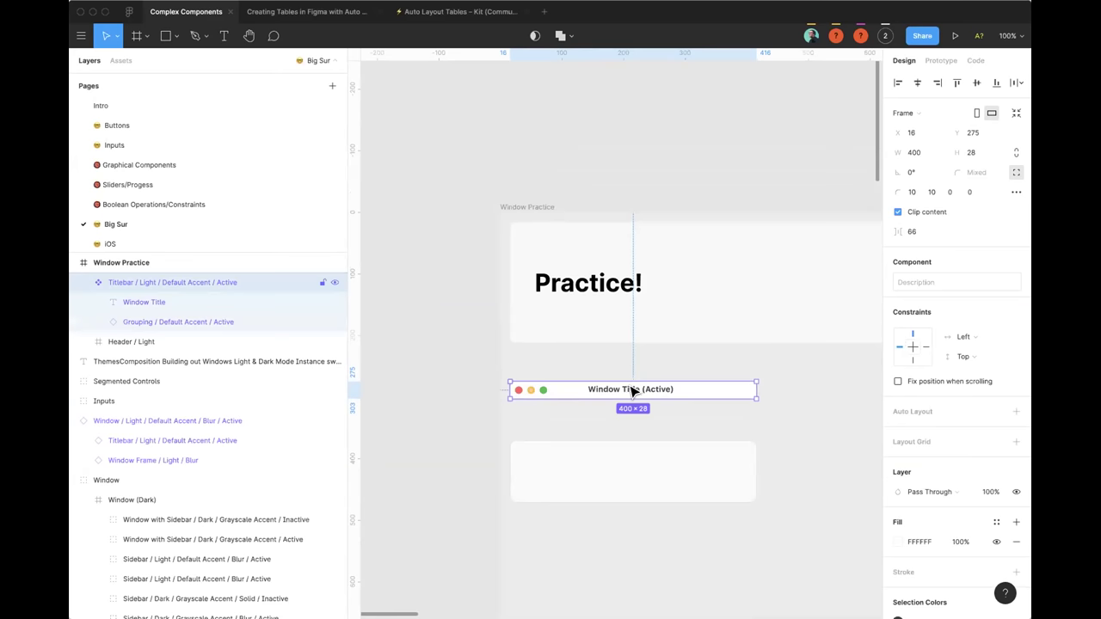
{"action": "left_click_drag", "start_coordinate": [630, 390], "coordinate": [572, 133]}
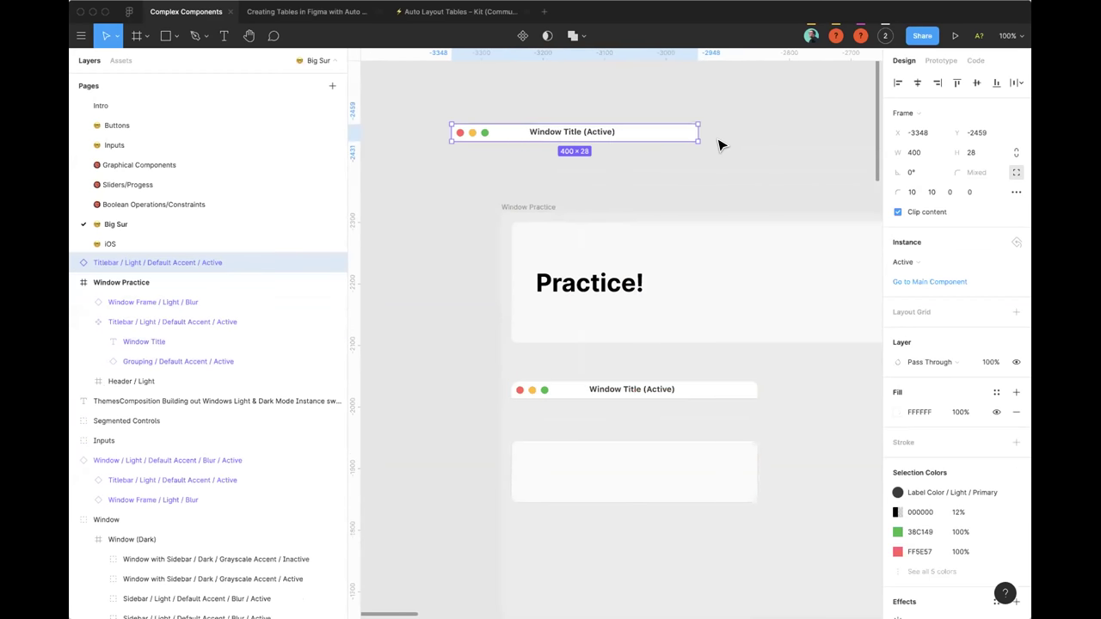
{"action": "left_click_drag", "start_coordinate": [696, 139], "coordinate": [786, 178]}
{"action": "left_click_drag", "start_coordinate": [651, 131], "coordinate": [593, 99]}
{"action": "mouse_move", "coordinate": [728, 135]}
{"action": "left_mouse_down"}
{"action": "mouse_move", "coordinate": [585, 137]}
{"action": "mouse_move", "coordinate": [728, 136]}
{"action": "left_mouse_up"}
{"action": "left_click_drag", "start_coordinate": [689, 91], "coordinate": [689, 75]}
{"action": "left_click_drag", "start_coordinate": [720, 135], "coordinate": [757, 145]}
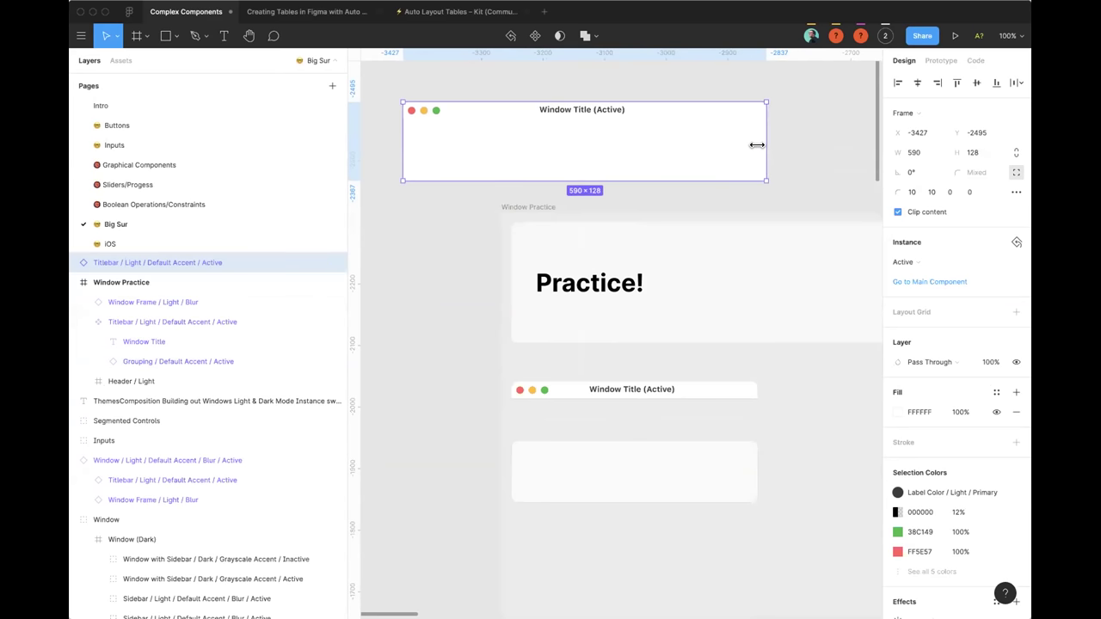
Step: Try right constraints on the component's traffic lights and window title, and resize the titlebar instance to about 627 × 117
{"action": "double_click", "coordinate": [550, 389]}
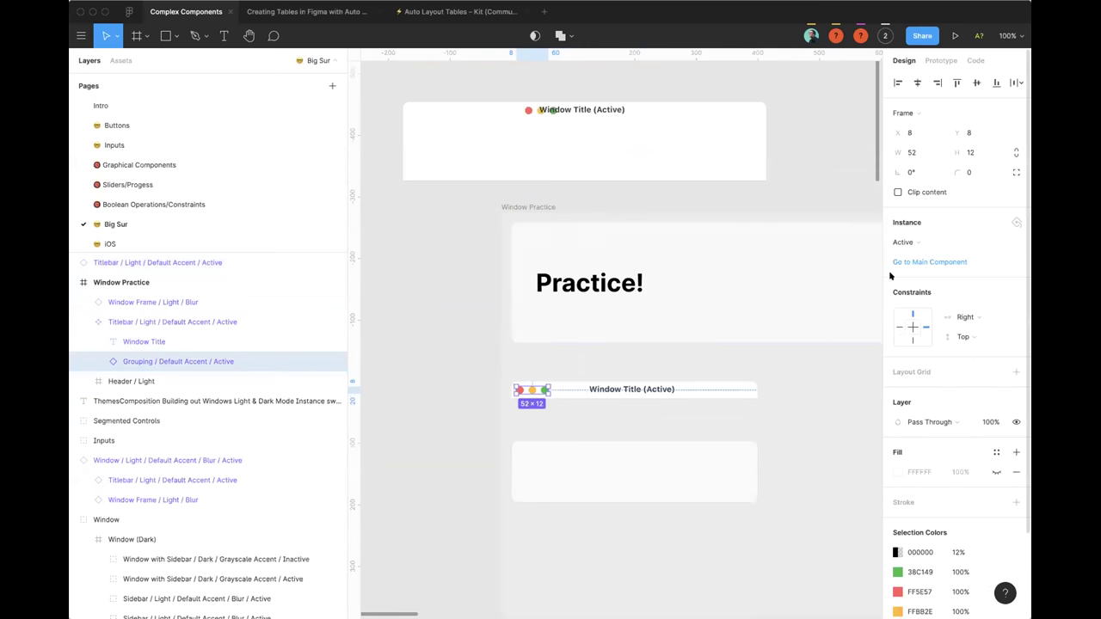
{"action": "left_click", "coordinate": [616, 389]}
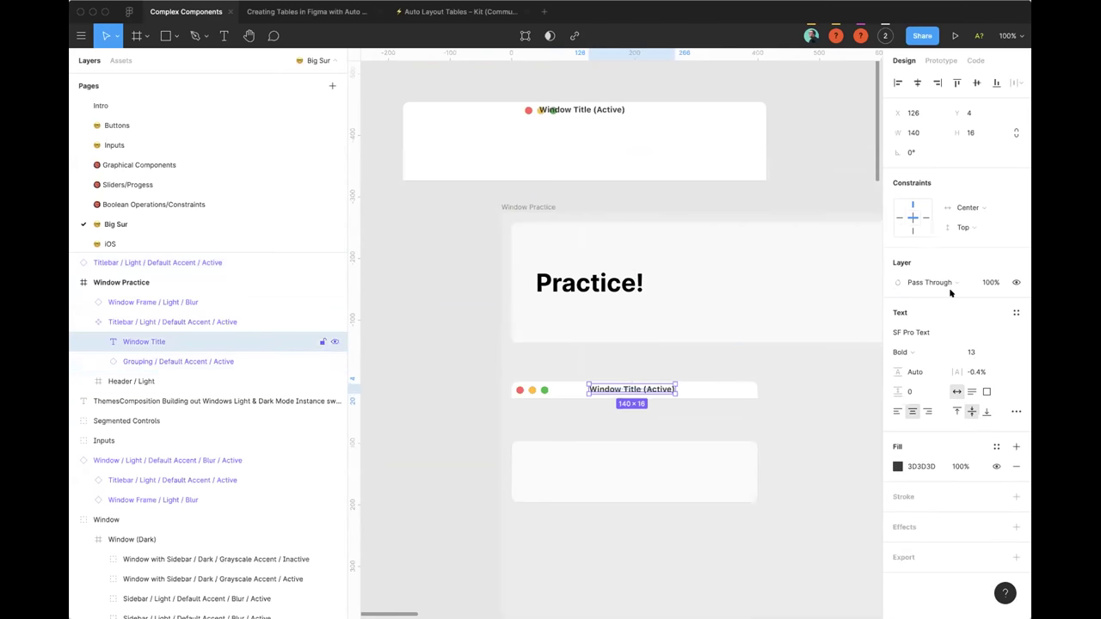
{"action": "left_click", "coordinate": [790, 164]}
{"action": "left_click", "coordinate": [762, 177]}
{"action": "left_click_drag", "start_coordinate": [762, 178], "coordinate": [783, 168]}
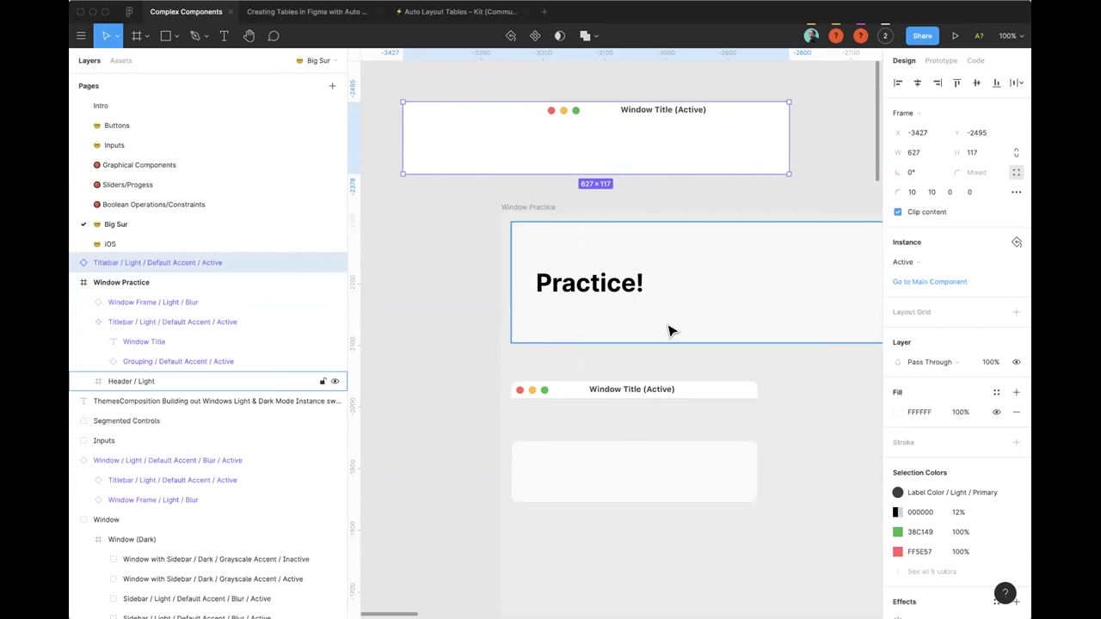
Step: Set the traffic lights' horizontal constraint to Left and the window title's to Center, and shift the titlebar instance slightly up
{"action": "left_click", "coordinate": [522, 380]}
{"action": "left_click", "coordinate": [533, 391]}
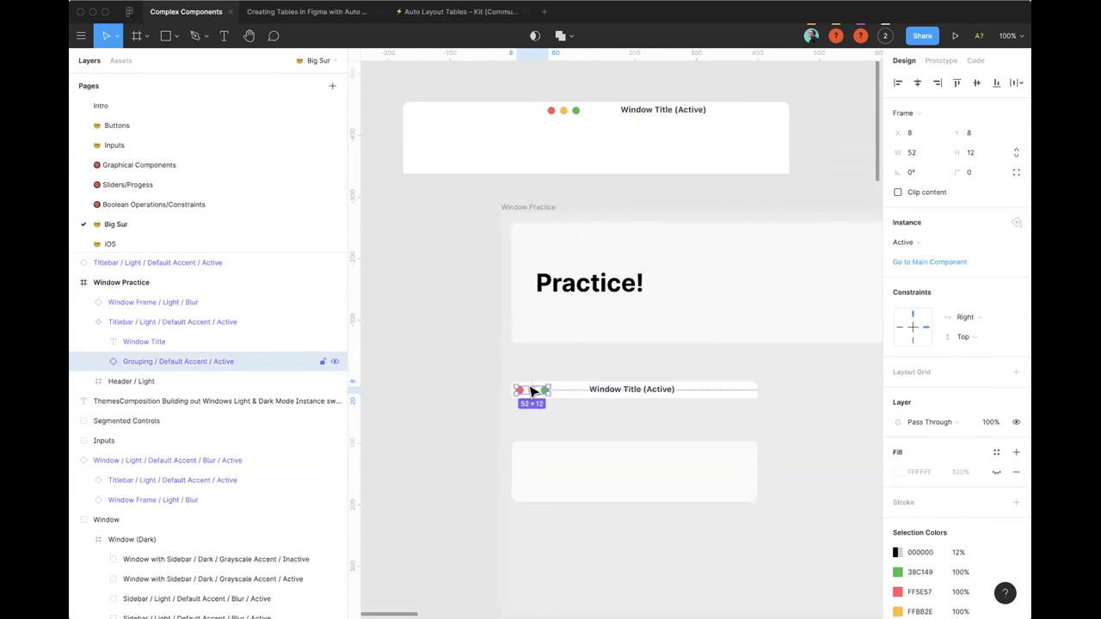
{"action": "left_click", "coordinate": [900, 327]}
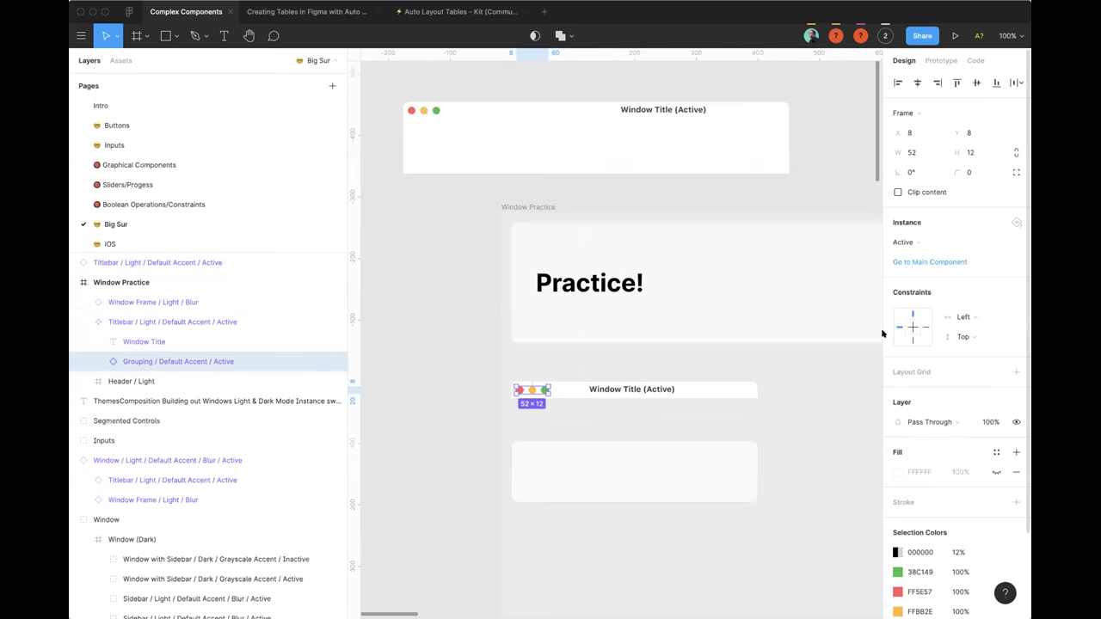
{"action": "left_click", "coordinate": [653, 389]}
{"action": "left_click", "coordinate": [914, 218]}
{"action": "left_click", "coordinate": [626, 125]}
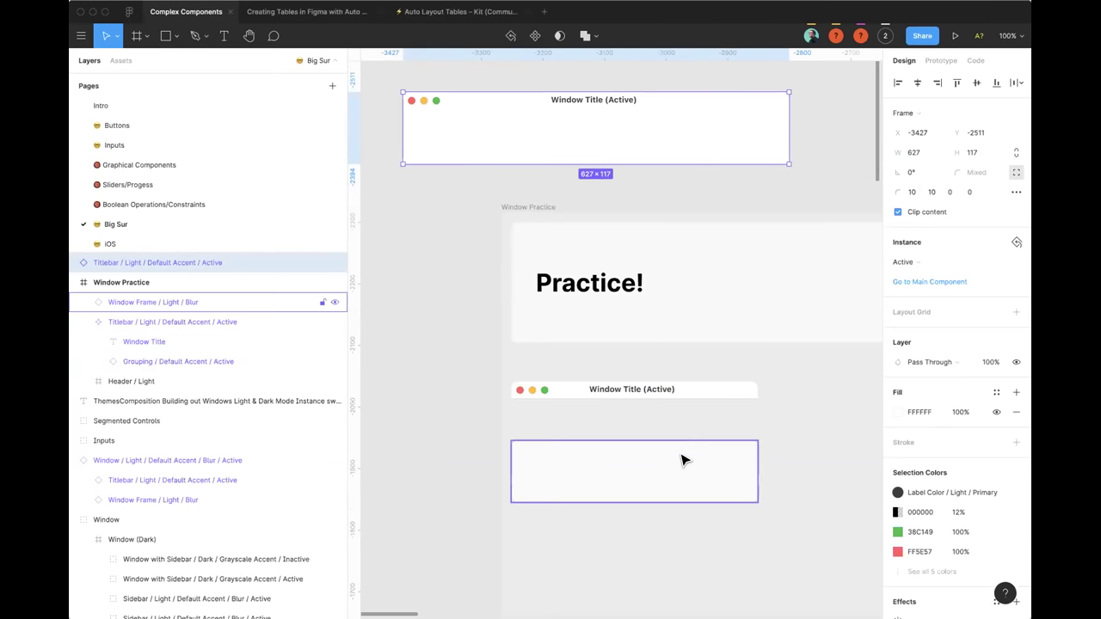
Step: Nest the Window Frame / Light / Blur instance inside the titlebar component, between the Window Title and the traffic-light grouping
{"action": "left_click", "coordinate": [611, 456]}
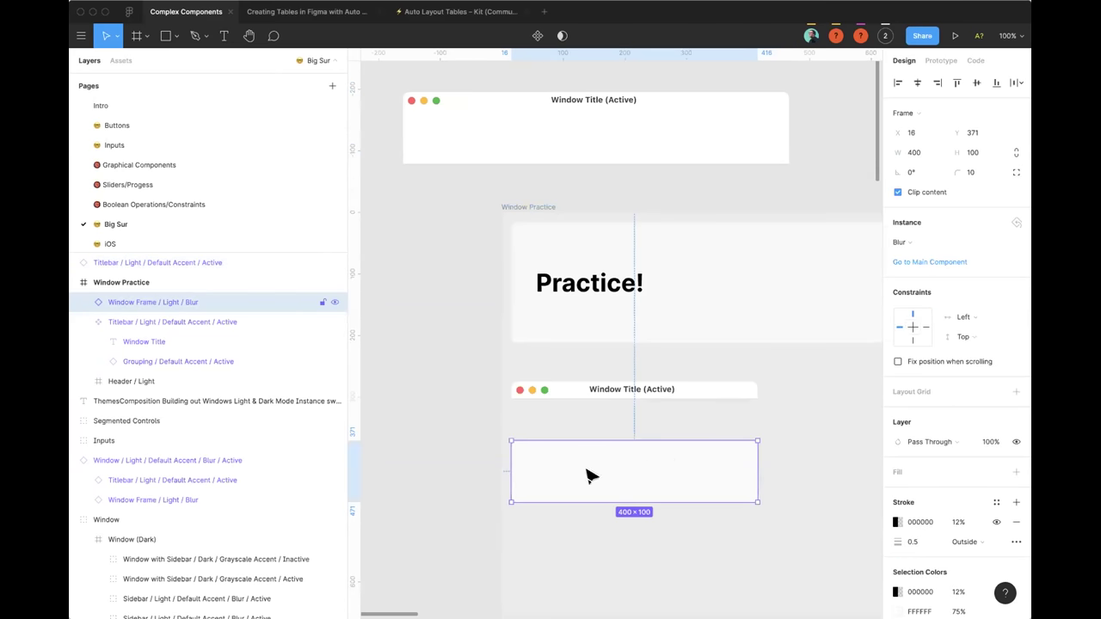
{"action": "left_click_drag", "start_coordinate": [107, 307], "coordinate": [116, 348]}
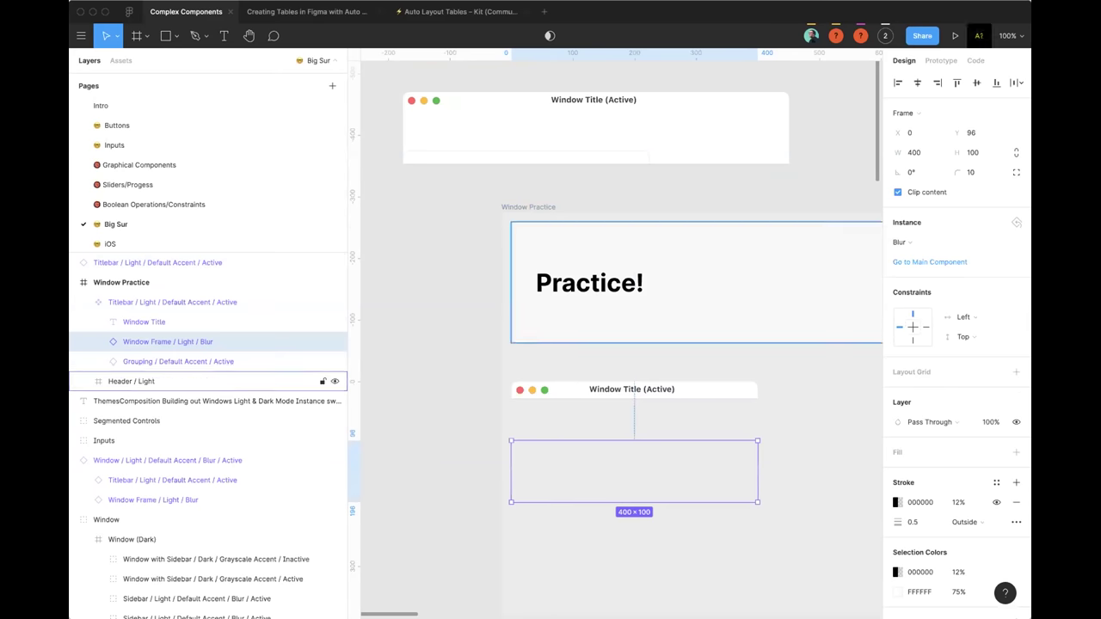
{"action": "left_click", "coordinate": [159, 312]}
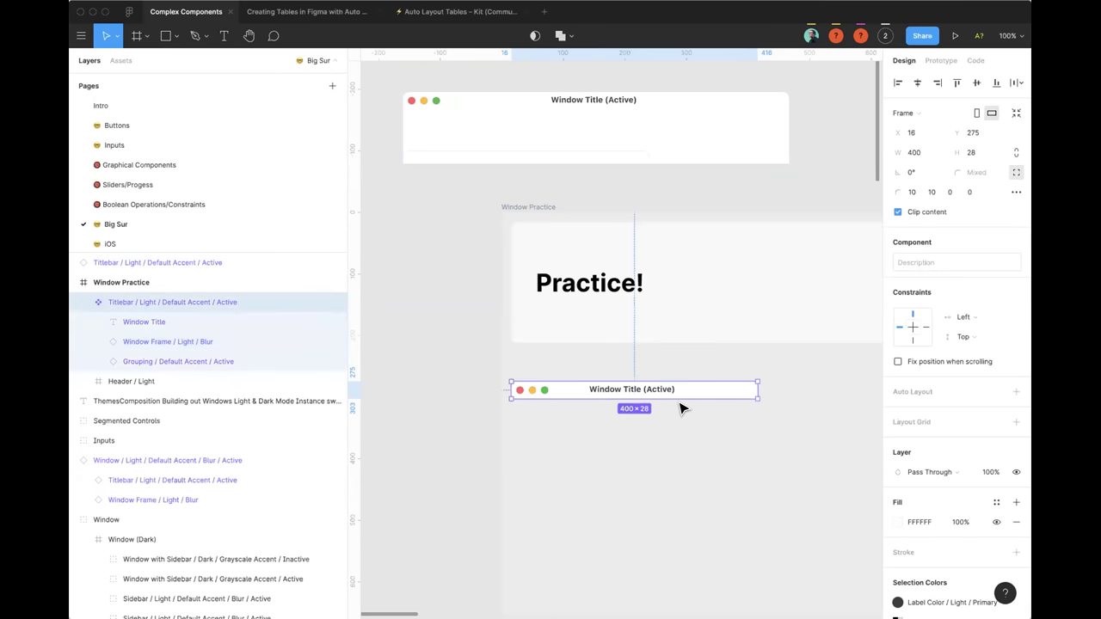
{"action": "left_click_drag", "start_coordinate": [676, 403], "coordinate": [674, 414]}
{"action": "key", "text": "super+z"}
Step: Move the nested Window Frame / Light / Blur up to X 0, Y 0 in the titlebar component
{"action": "left_click", "coordinate": [190, 342]}
{"action": "scroll", "coordinate": [711, 430], "scroll_direction": "up", "scroll_amount": 1}
{"action": "left_click_drag", "start_coordinate": [622, 443], "coordinate": [622, 400]}
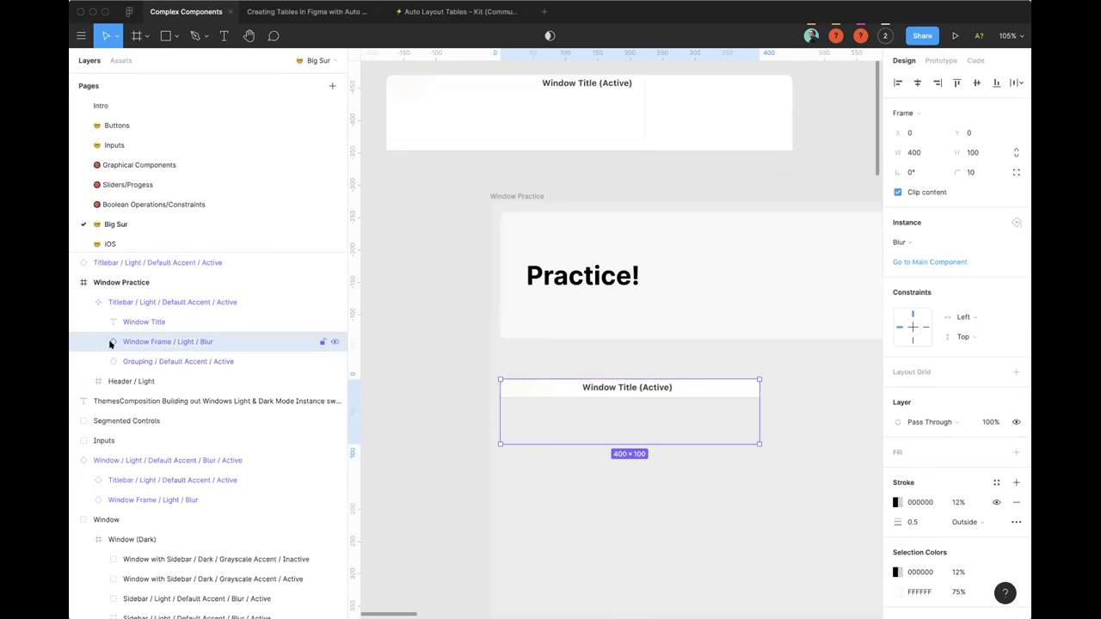
{"action": "scroll", "coordinate": [721, 416], "scroll_direction": "up", "scroll_amount": 3}
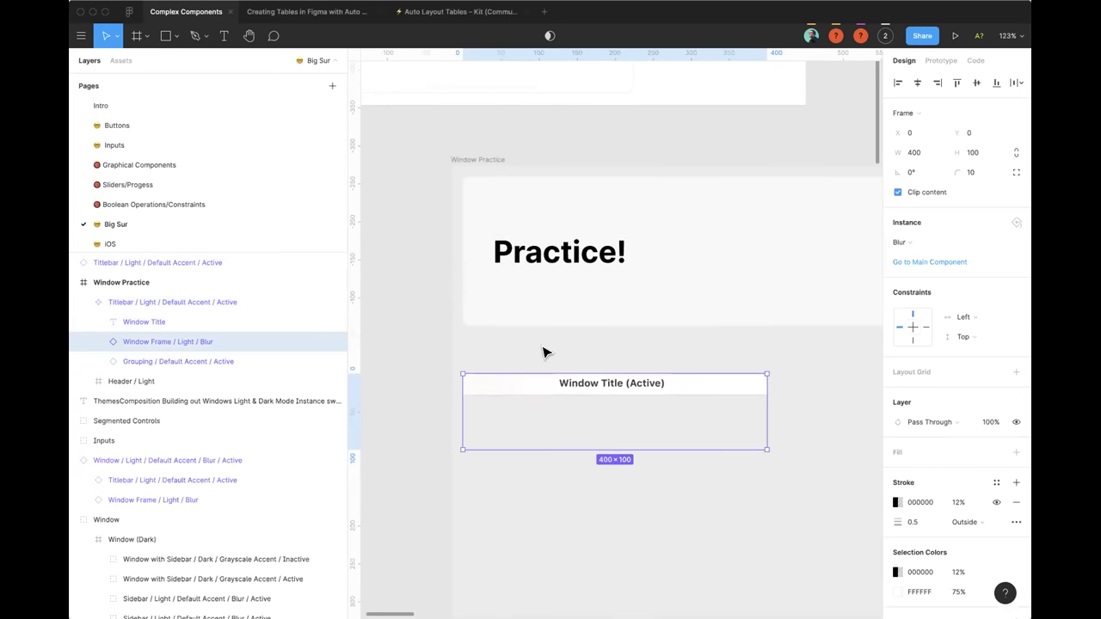
Step: Show the canvas as outlines and resize the titlebar component to fit its nested contents
{"action": "left_click", "coordinate": [153, 303]}
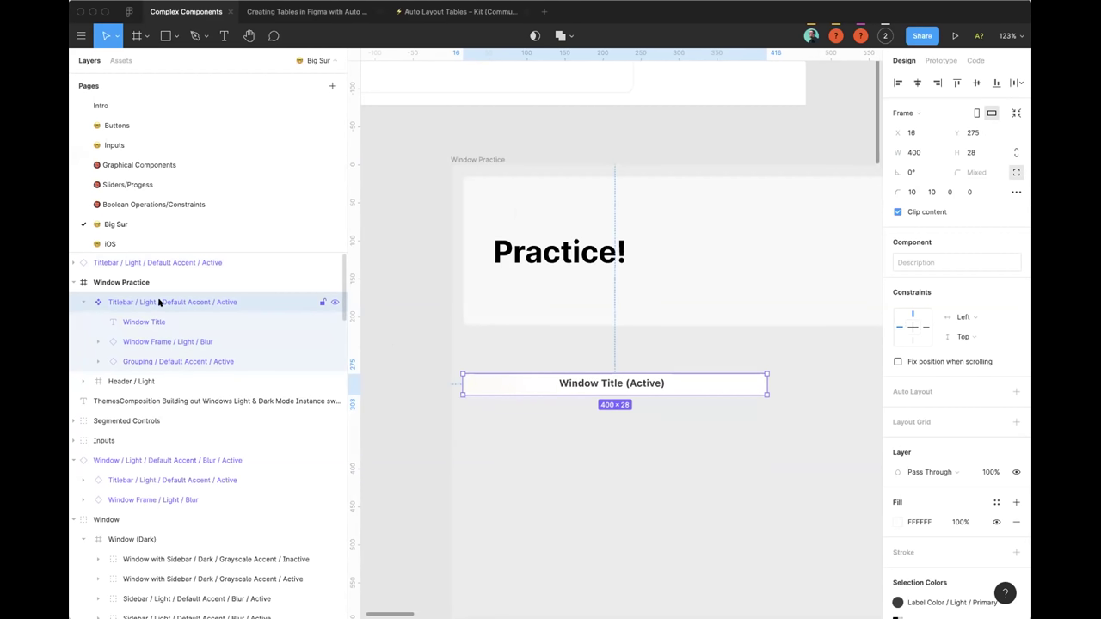
{"action": "key", "text": "ctrl+y"}
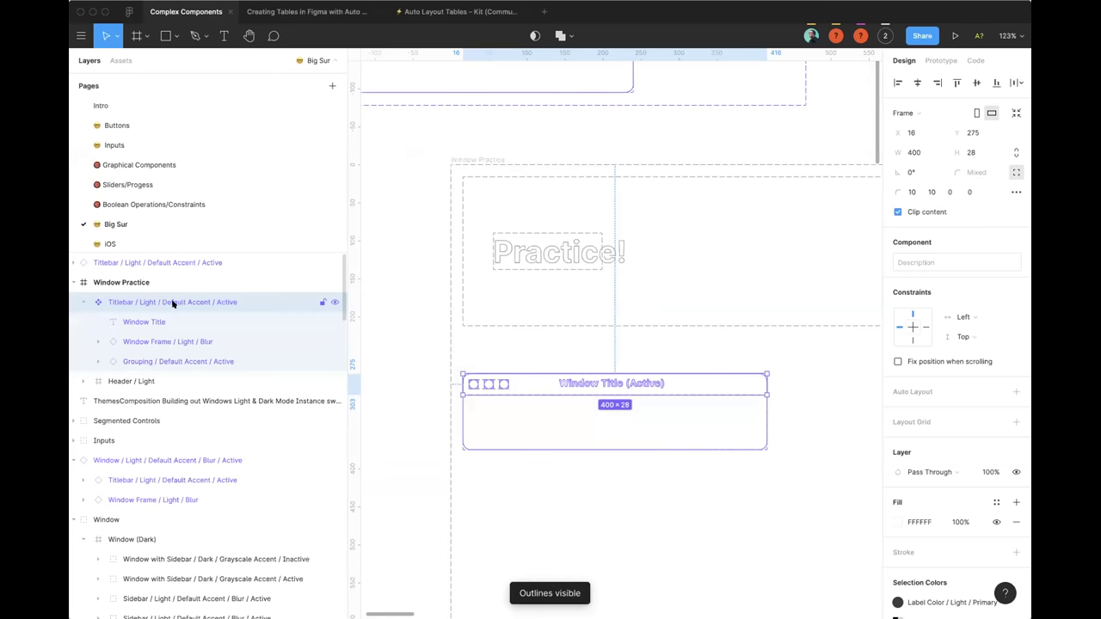
{"action": "scroll", "coordinate": [654, 364], "scroll_direction": "down", "scroll_amount": 2}
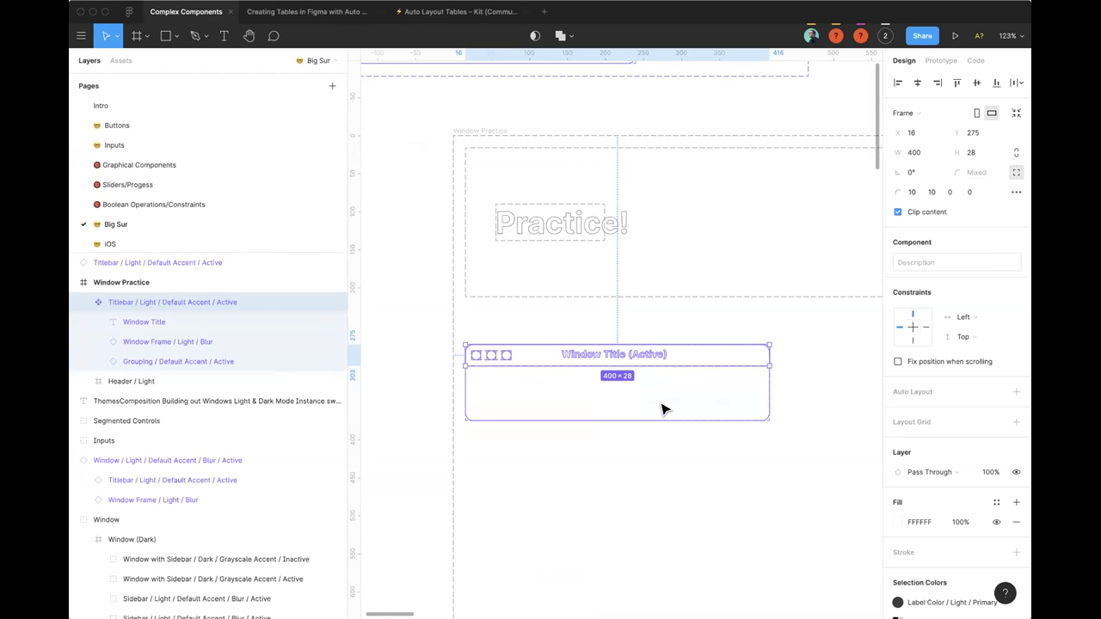
{"action": "key", "text": "super+y"}
{"action": "key", "text": "super+y"}
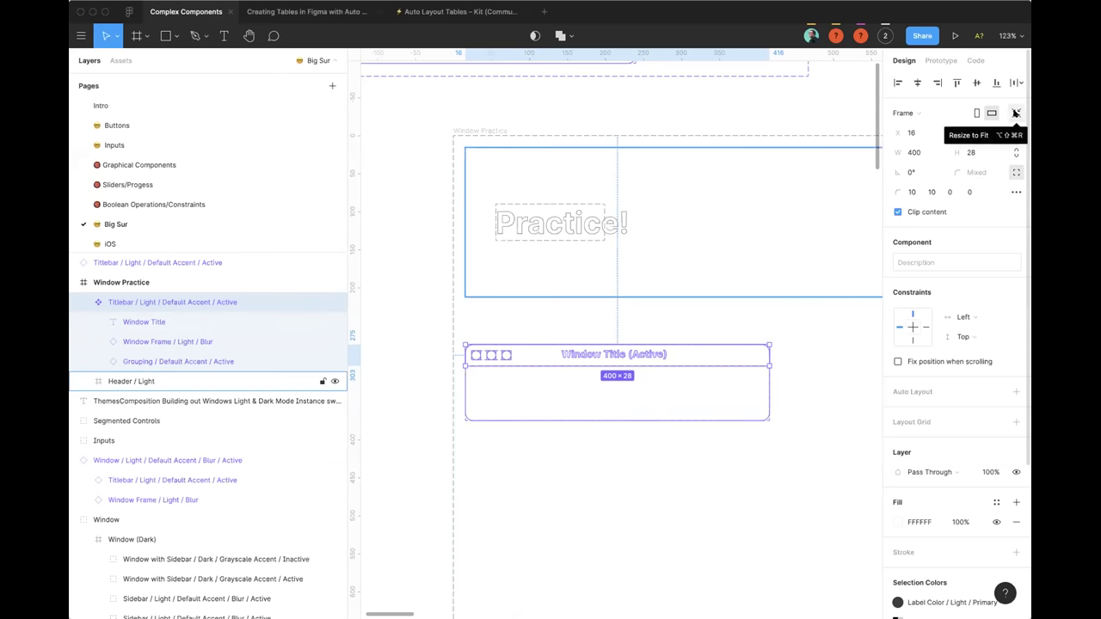
{"action": "left_click", "coordinate": [1015, 113]}
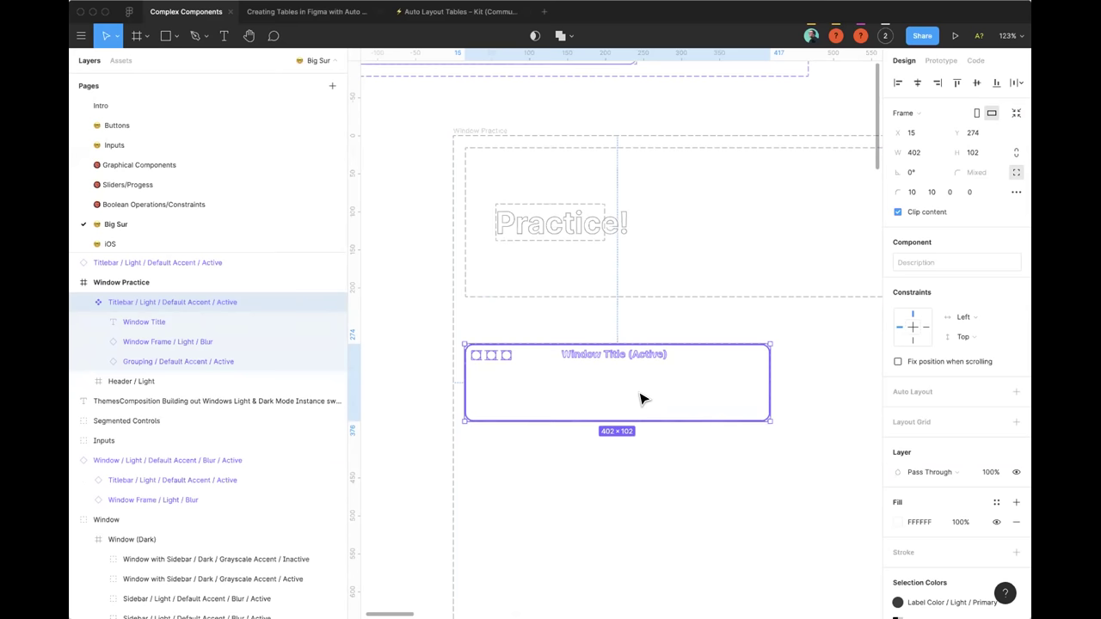
Step: Hide the outlines, move the nested Window Frame / Light / Blur below the traffic-light grouping, and constrain it Left & Right and Top & Bottom
{"action": "key", "text": "super+y"}
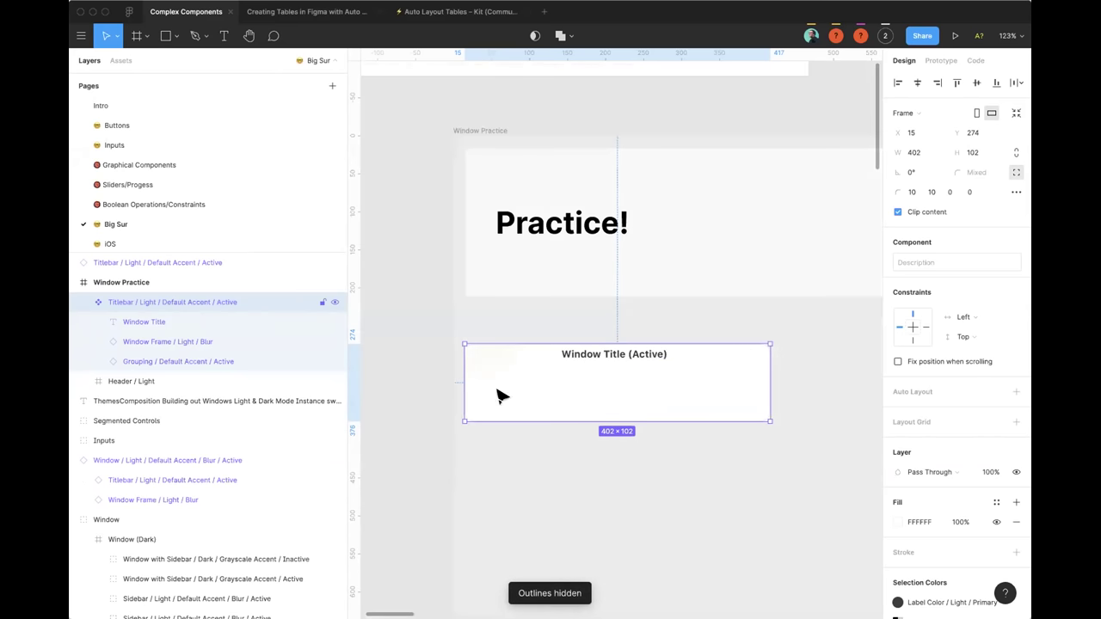
{"action": "left_click_drag", "start_coordinate": [221, 361], "coordinate": [189, 342]}
{"action": "left_click", "coordinate": [182, 361]}
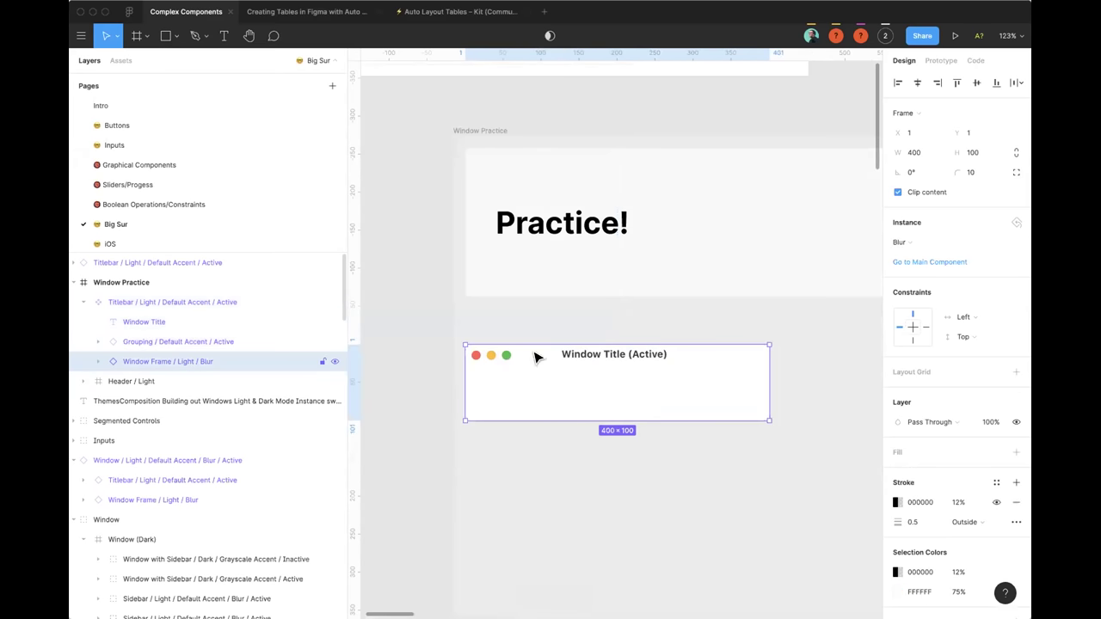
{"action": "left_click", "coordinate": [923, 327], "text": "shift"}
{"action": "left_click", "coordinate": [913, 339], "text": "shift"}
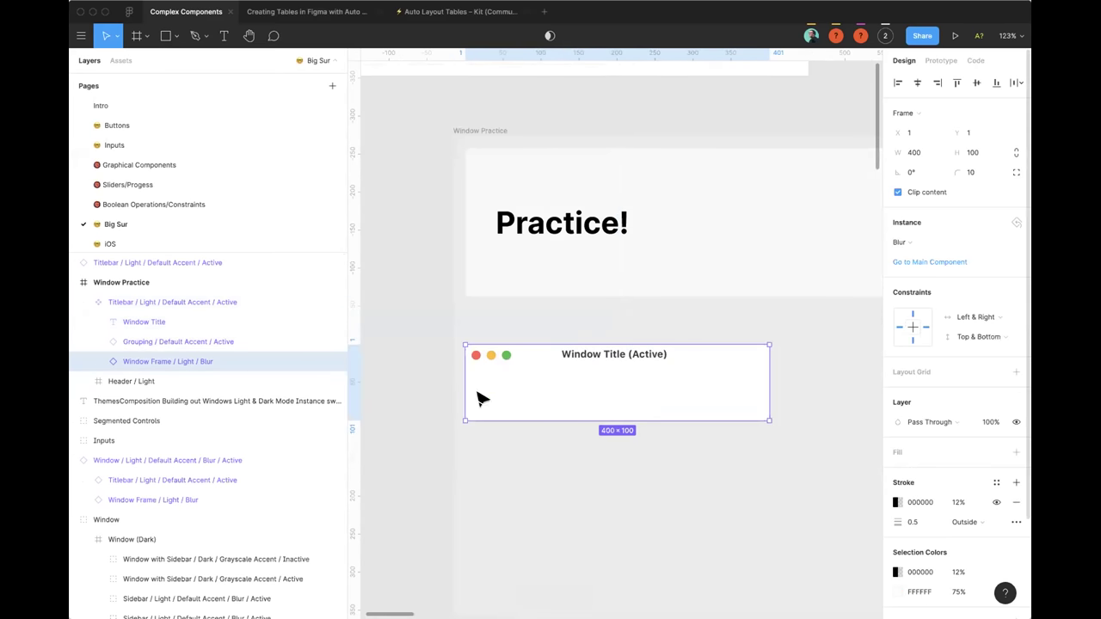
Step: Move the titlebar instance above the practice frame slightly up and enlarge it to about 669 × 187
{"action": "left_click", "coordinate": [190, 337]}
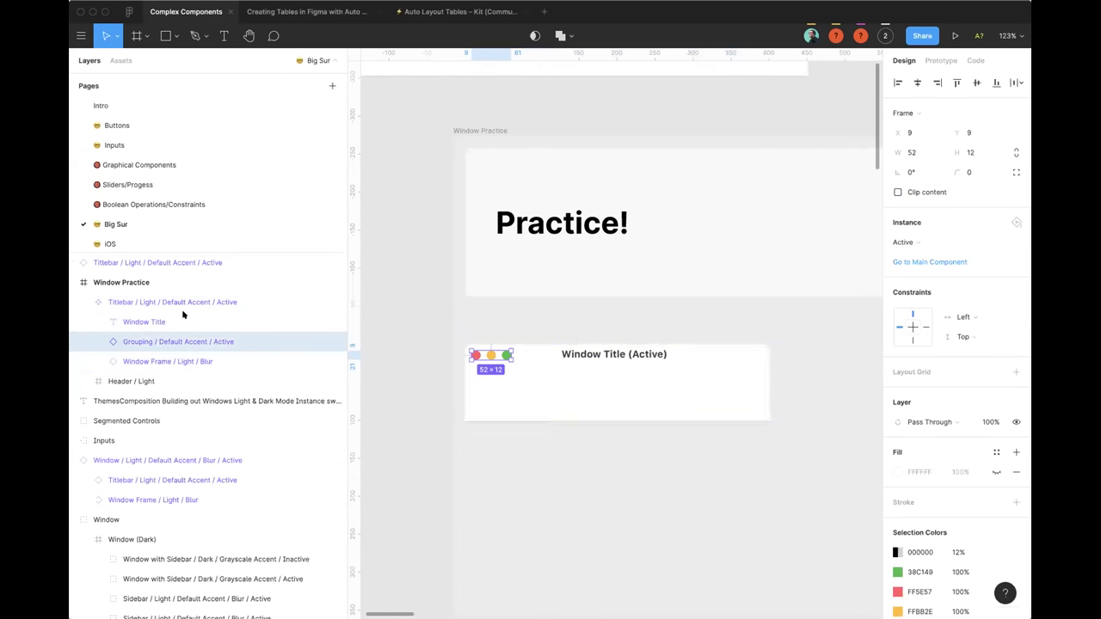
{"action": "scroll", "coordinate": [602, 388], "scroll_direction": "down", "scroll_amount": 2}
{"action": "scroll", "coordinate": [560, 277], "scroll_direction": "up", "scroll_amount": 3}
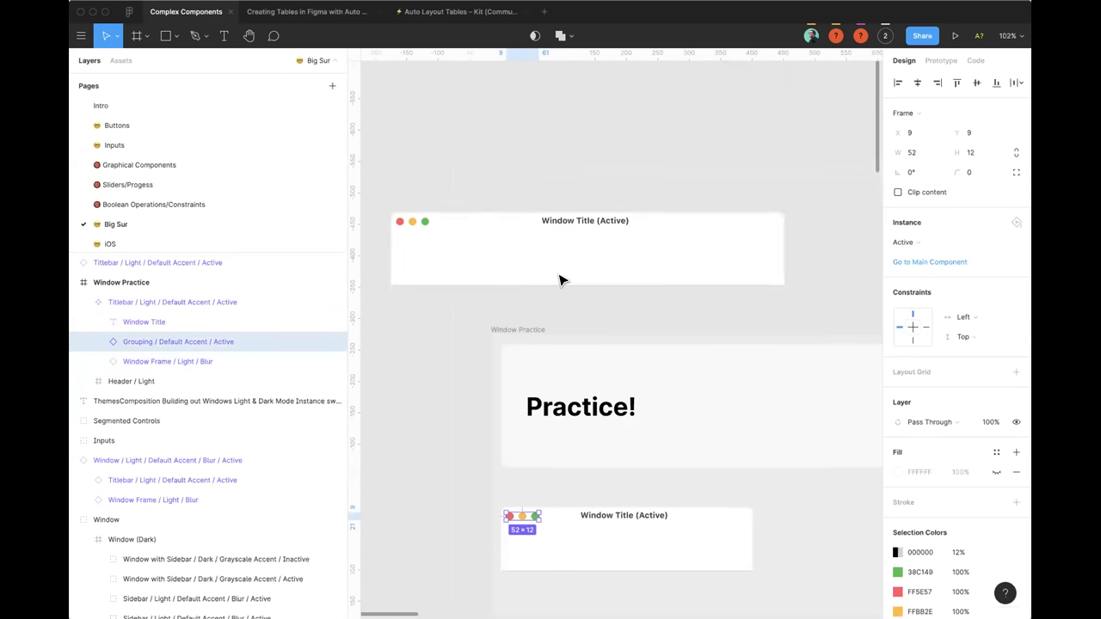
{"action": "left_click", "coordinate": [582, 216]}
{"action": "left_click_drag", "start_coordinate": [583, 216], "coordinate": [591, 173]}
{"action": "left_click_drag", "start_coordinate": [766, 246], "coordinate": [819, 286]}
Step: Shrink the Window Frame / Light / Blur inside the practice titlebar component to a height of about 26
{"action": "scroll", "coordinate": [597, 545], "scroll_direction": "down", "scroll_amount": 2}
{"action": "double_click", "coordinate": [559, 511]}
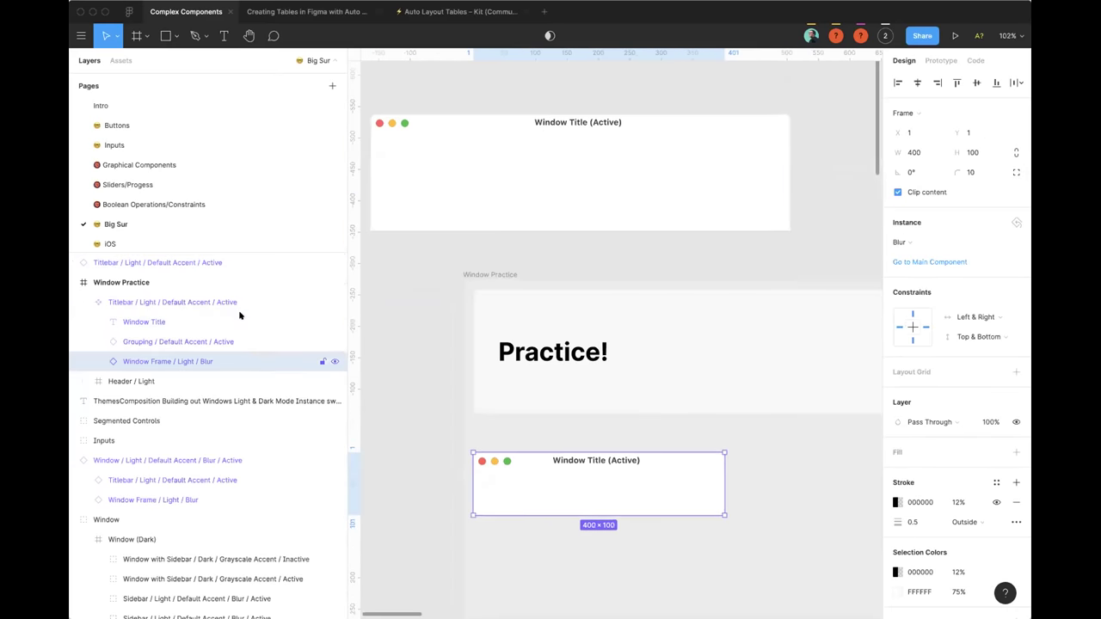
{"action": "left_click_drag", "start_coordinate": [615, 470], "coordinate": [615, 462]}
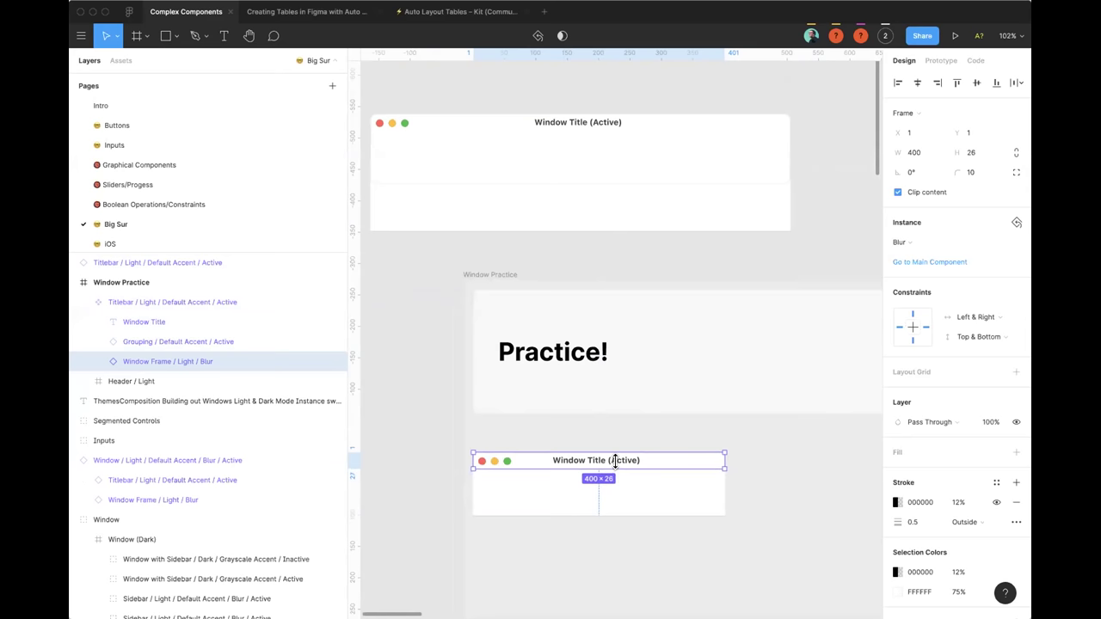
{"action": "left_click", "coordinate": [578, 504]}
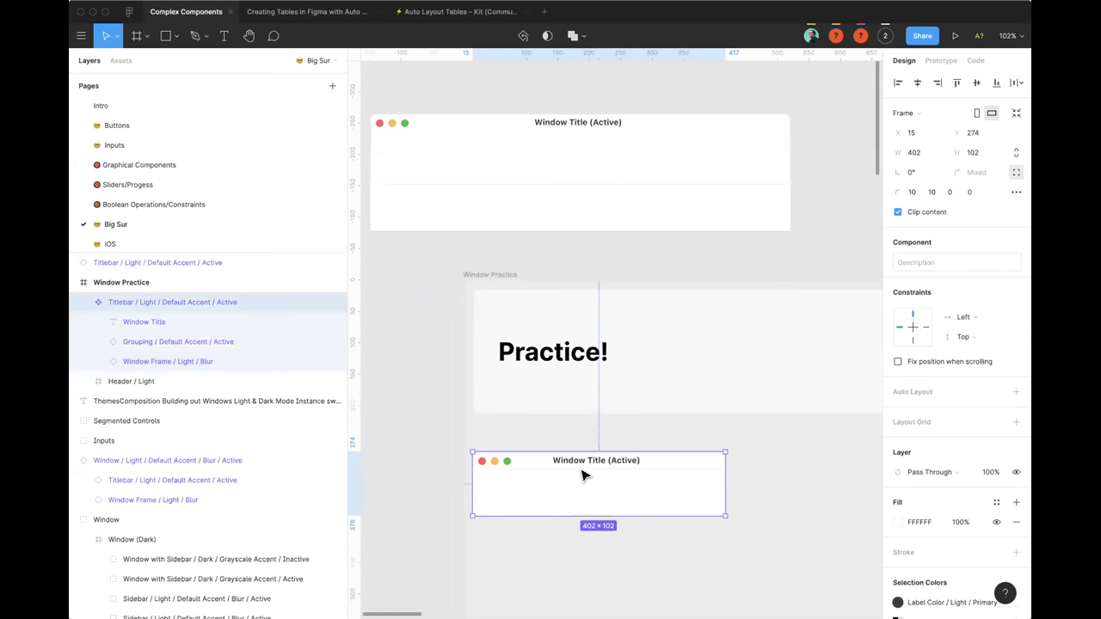
{"action": "left_click", "coordinate": [521, 181]}
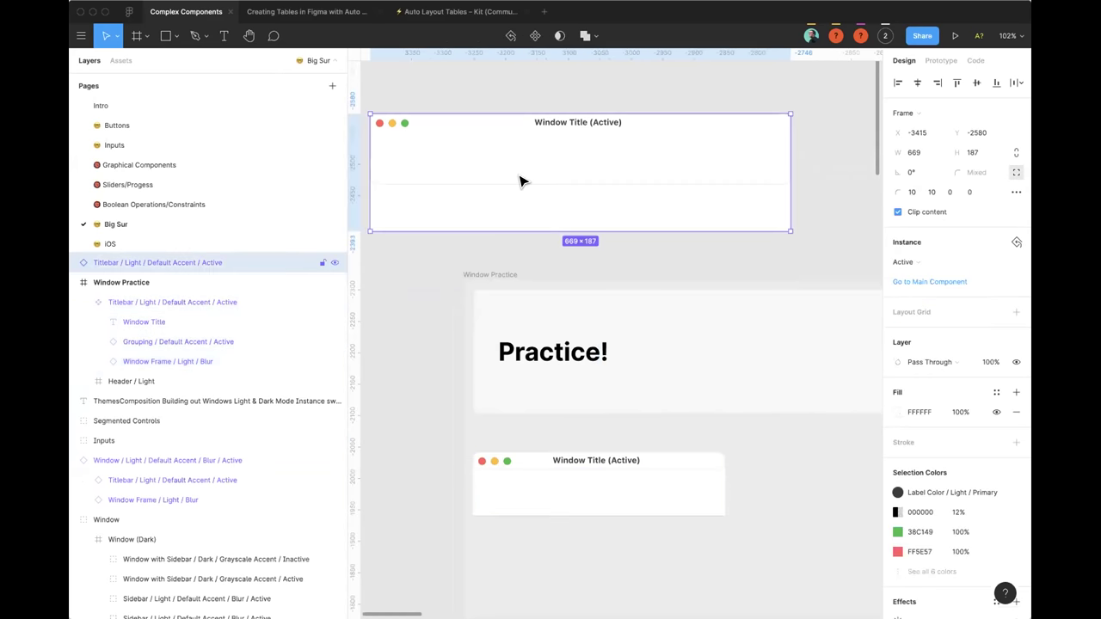
Step: Examine the light and dark Window component sets below the practice frame
{"action": "scroll", "coordinate": [537, 340], "scroll_direction": "down", "scroll_amount": 3}
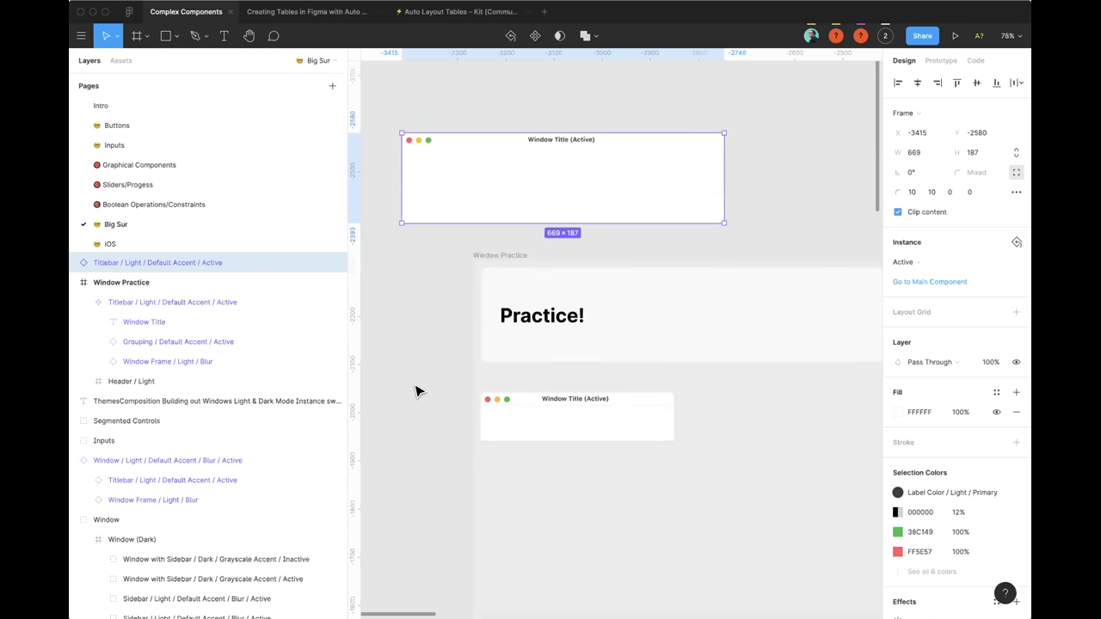
{"action": "scroll", "coordinate": [517, 366], "scroll_direction": "down", "scroll_amount": 3}
{"action": "scroll", "coordinate": [536, 284], "scroll_direction": "down", "scroll_amount": 2}
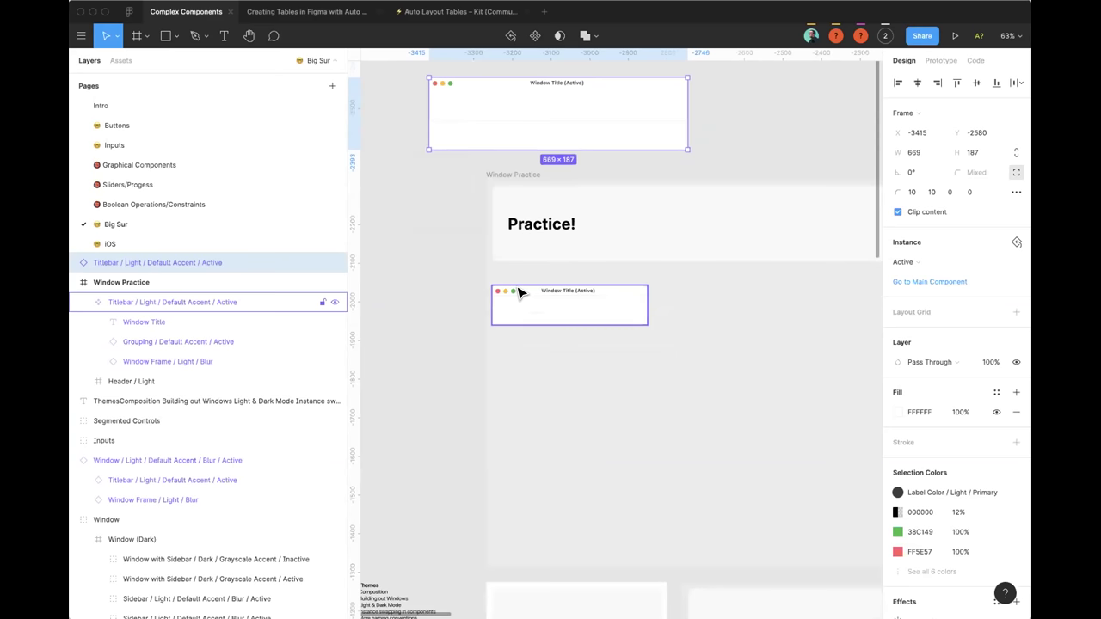
{"action": "key", "text": "super+y"}
{"action": "key", "text": "super+y"}
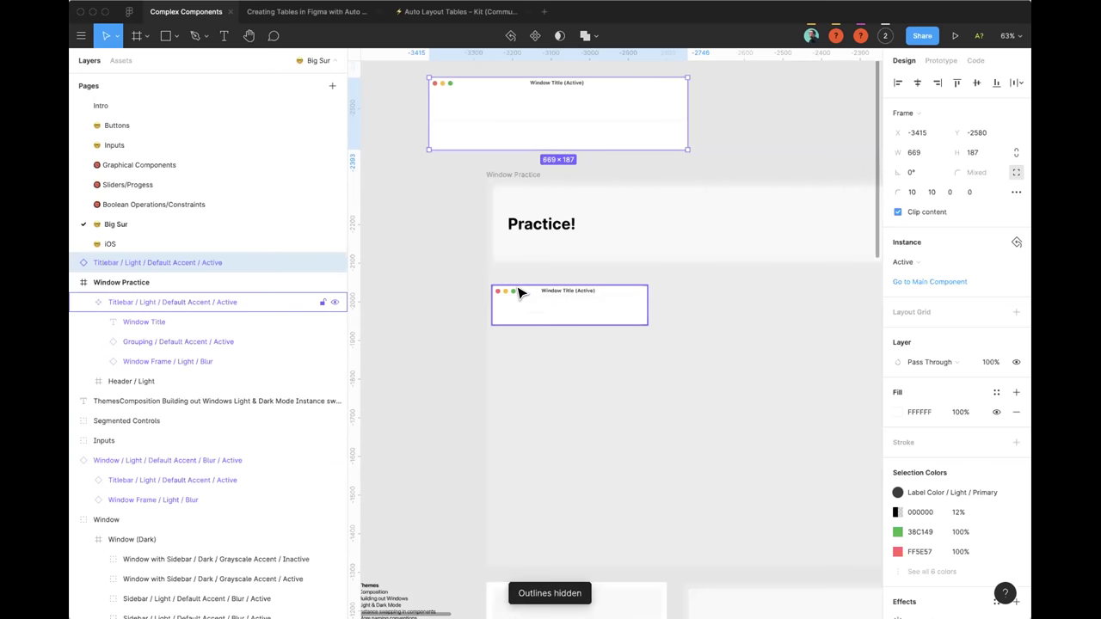
{"action": "scroll", "coordinate": [521, 292], "scroll_direction": "down", "scroll_amount": 2}
{"action": "scroll", "coordinate": [529, 291], "scroll_direction": "down", "scroll_amount": 3}
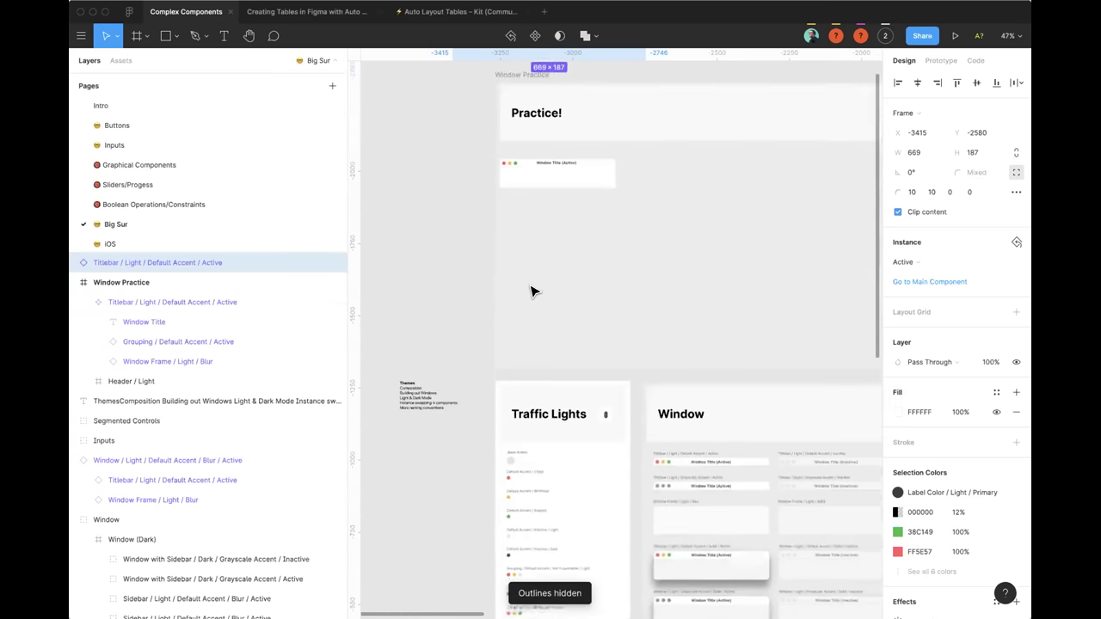
{"action": "scroll", "coordinate": [530, 292], "scroll_direction": "down", "scroll_amount": 4}
{"action": "scroll", "coordinate": [516, 284], "scroll_direction": "right", "scroll_amount": 6}
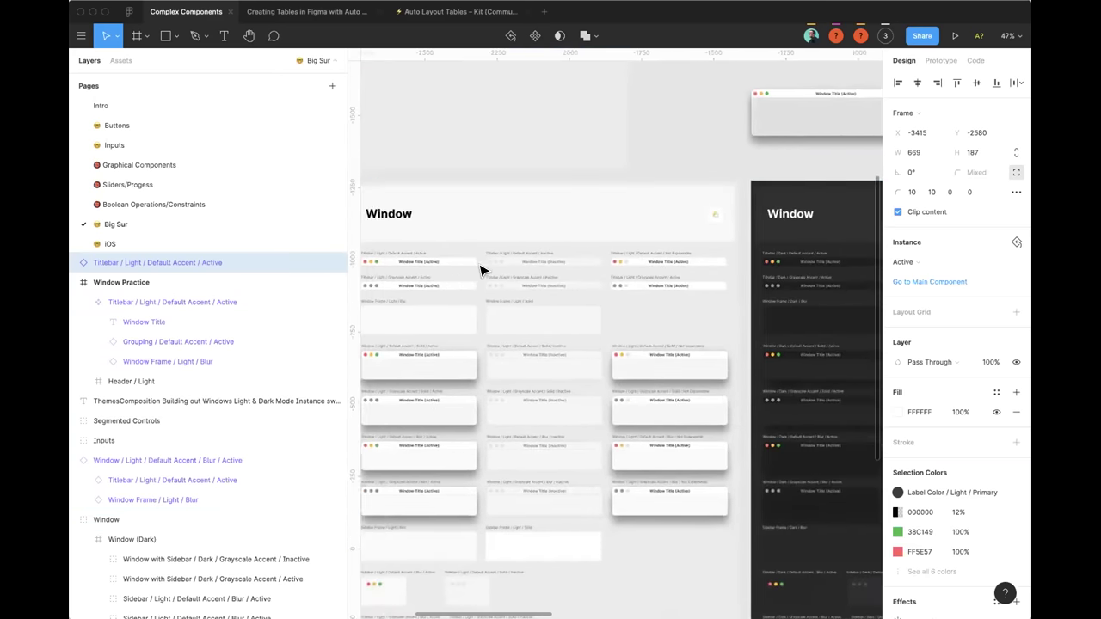
{"action": "scroll", "coordinate": [615, 256], "scroll_direction": "up", "scroll_amount": 1}
{"action": "scroll", "coordinate": [614, 255], "scroll_direction": "left", "scroll_amount": 2}
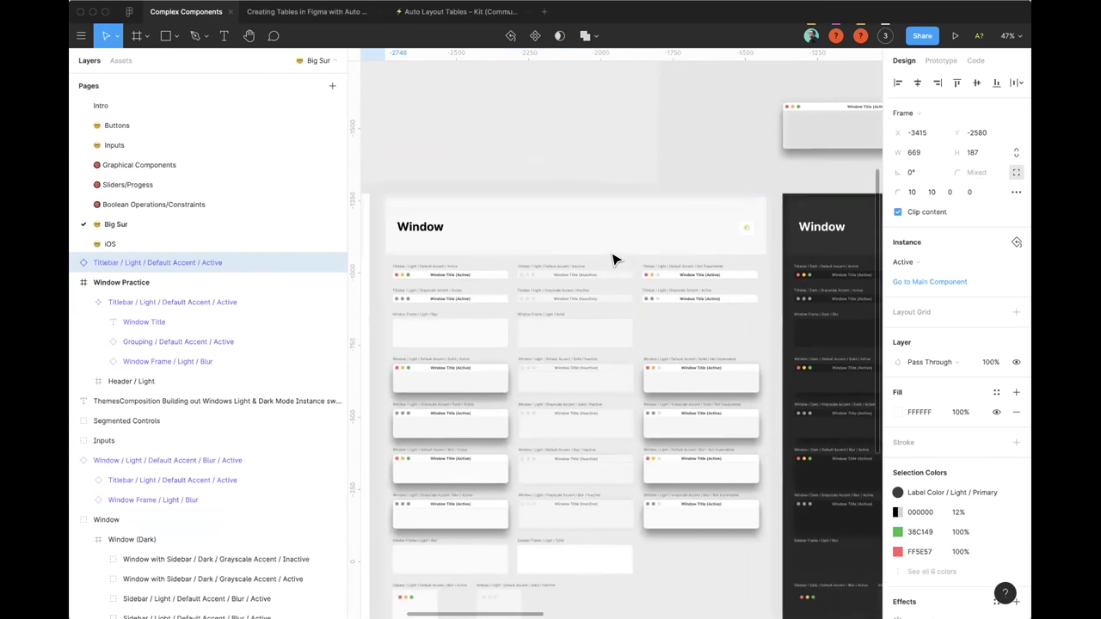
{"action": "scroll", "coordinate": [789, 232], "scroll_direction": "right", "scroll_amount": 1}
{"action": "scroll", "coordinate": [789, 233], "scroll_direction": "up", "scroll_amount": 1}
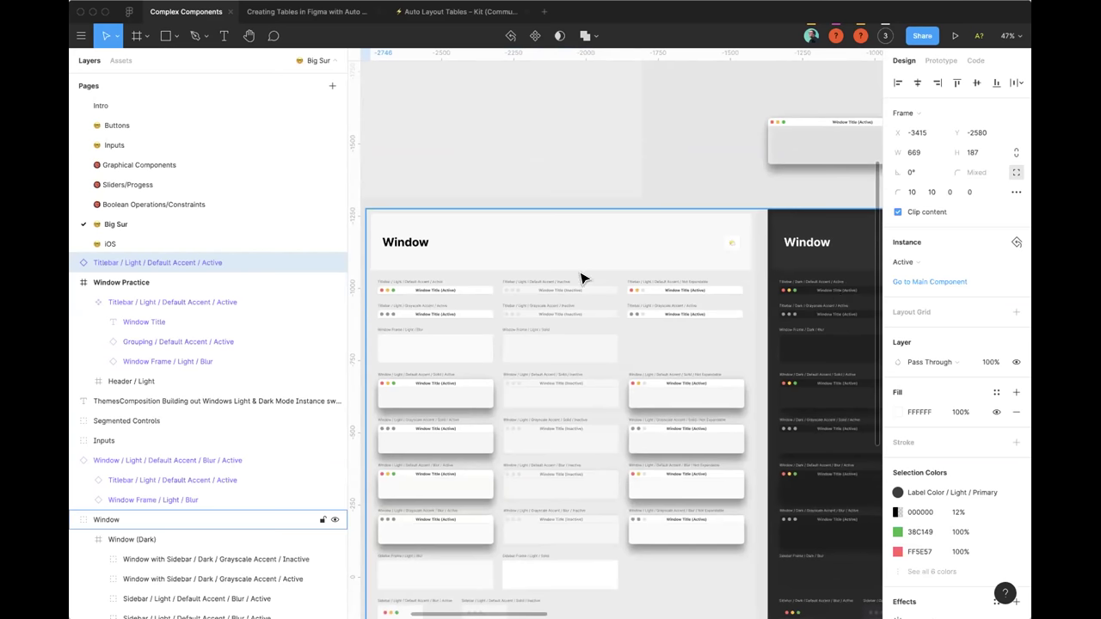
Step: Place an instance of Titlebar / Light / Default Accent / Active in the header of the dark Window frame
{"action": "left_click", "coordinate": [456, 292]}
{"action": "left_click", "coordinate": [458, 293]}
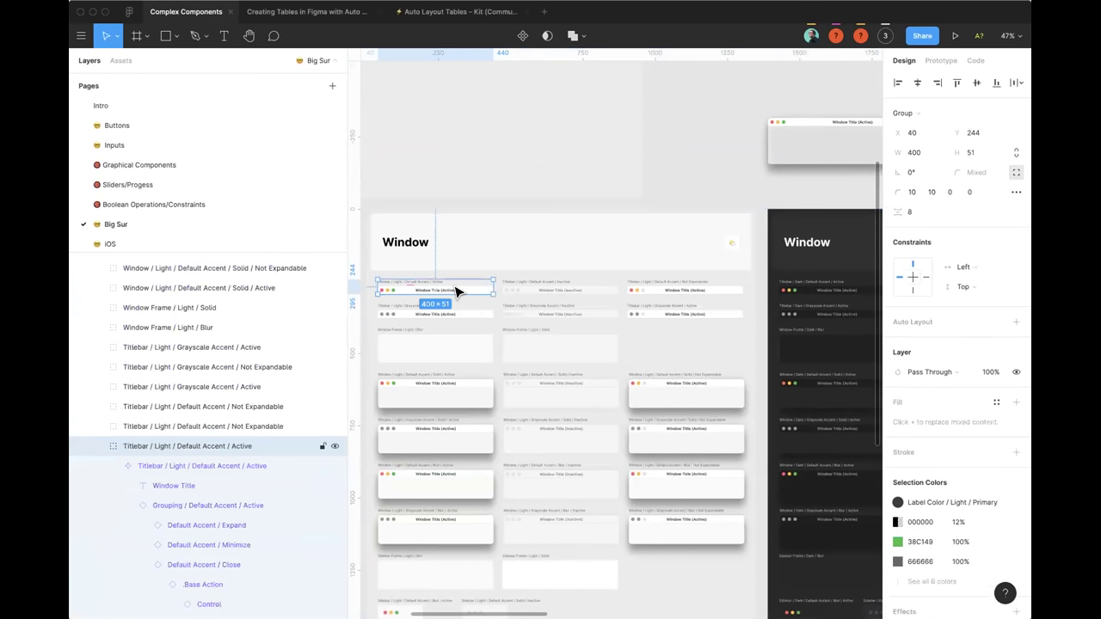
{"action": "left_click_drag", "start_coordinate": [460, 293], "coordinate": [827, 187]}
{"action": "scroll", "coordinate": [516, 209], "scroll_direction": "up", "scroll_amount": 5}
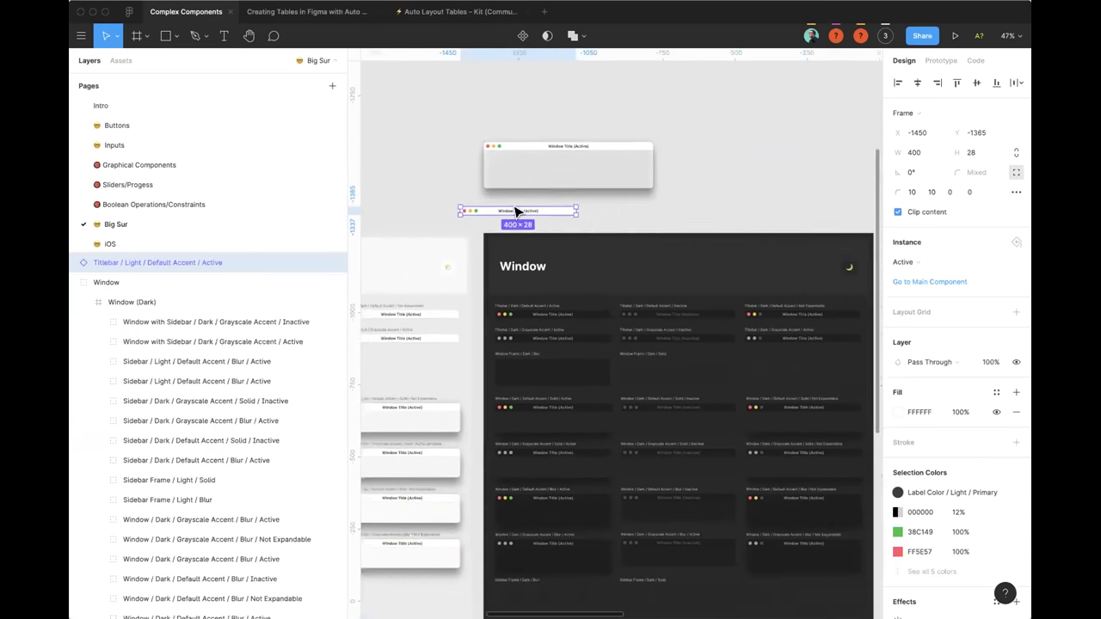
{"action": "left_click_drag", "start_coordinate": [508, 211], "coordinate": [590, 270]}
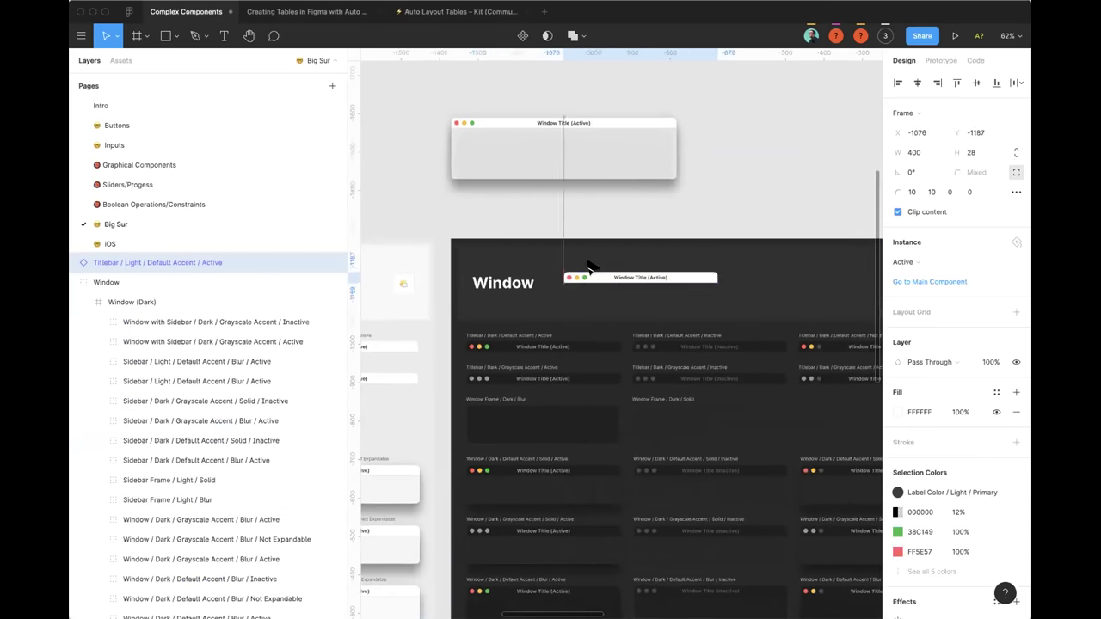
{"action": "scroll", "coordinate": [466, 260], "scroll_direction": "up", "scroll_amount": 3}
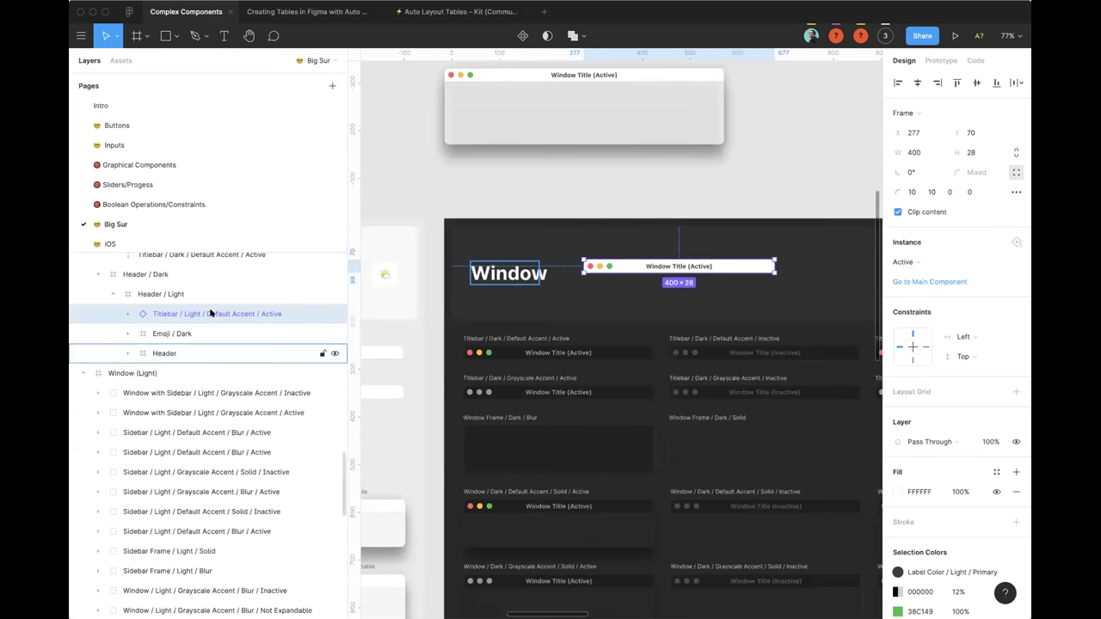
Step: Turn the placed titlebar instance into a component and rename it Titlebar / Dark / Default Accent / Active
{"action": "right_click", "coordinate": [251, 324]}
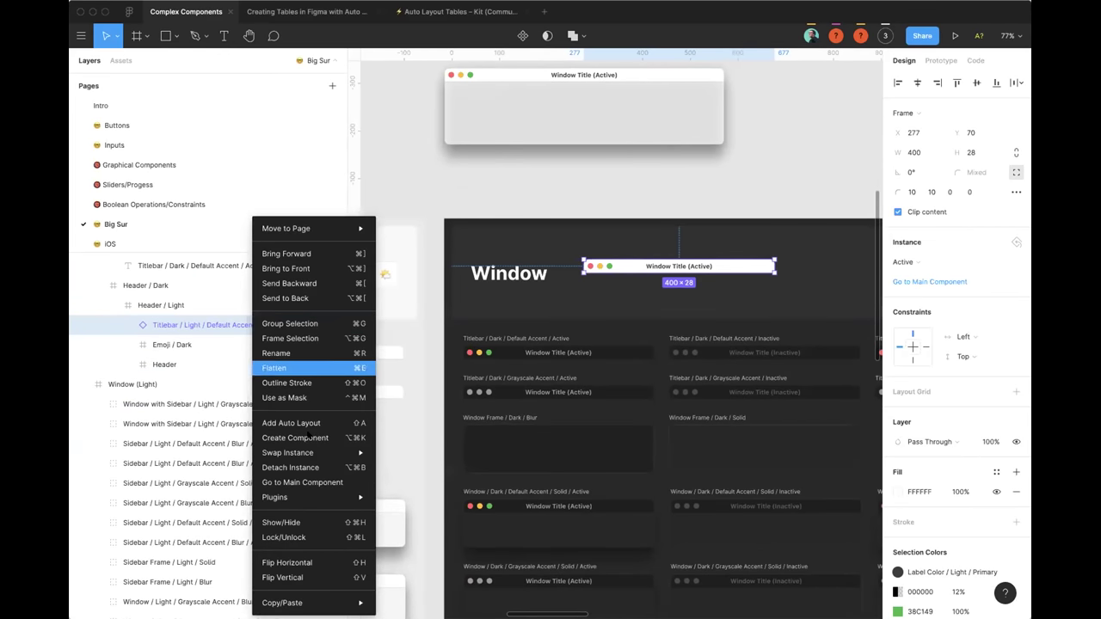
{"action": "left_click", "coordinate": [308, 438]}
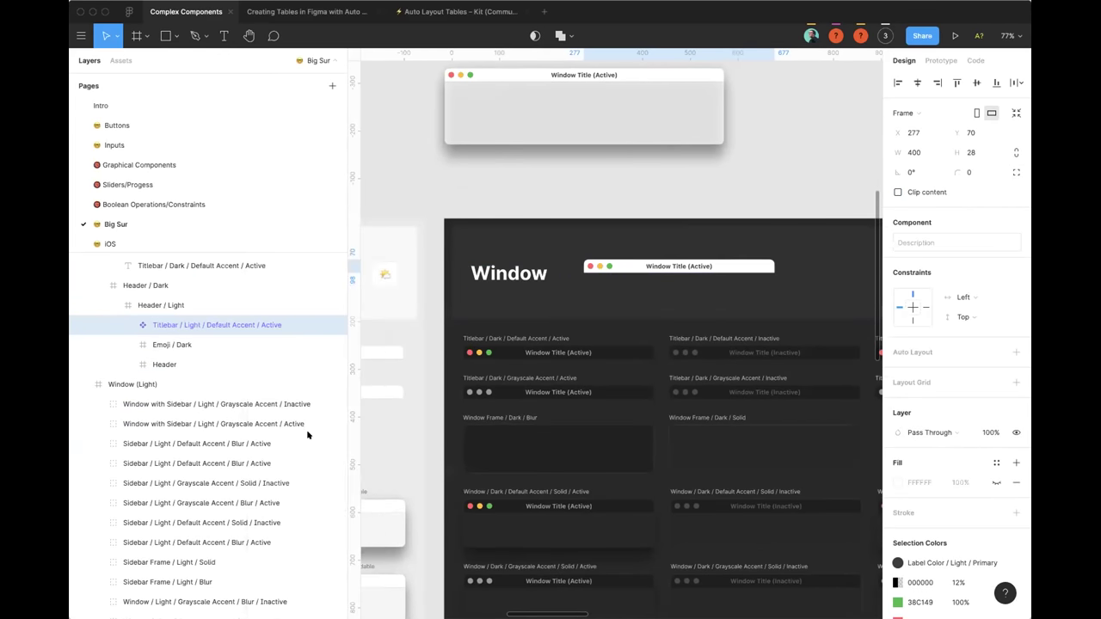
{"action": "double_click", "coordinate": [198, 325]}
{"action": "double_click", "coordinate": [193, 325]}
{"action": "type", "text": "Dark"}
{"action": "key", "text": "Return"}
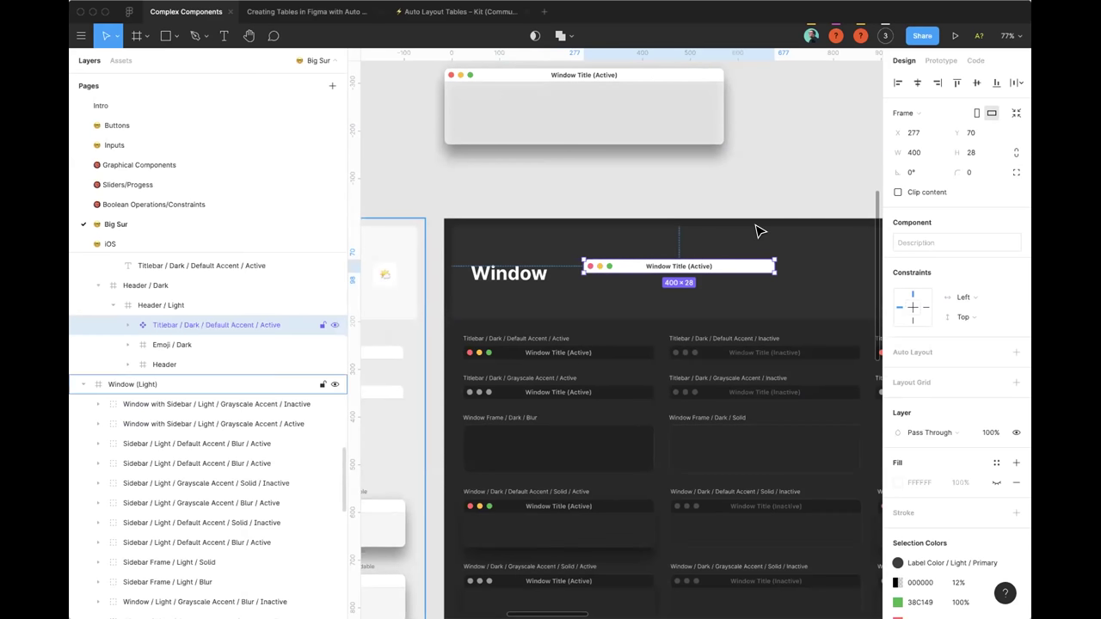
Step: Copy the properties of the existing dark titlebar's nested light instance onto the nested instance in the new dark titlebar component
{"action": "left_click", "coordinate": [619, 354]}
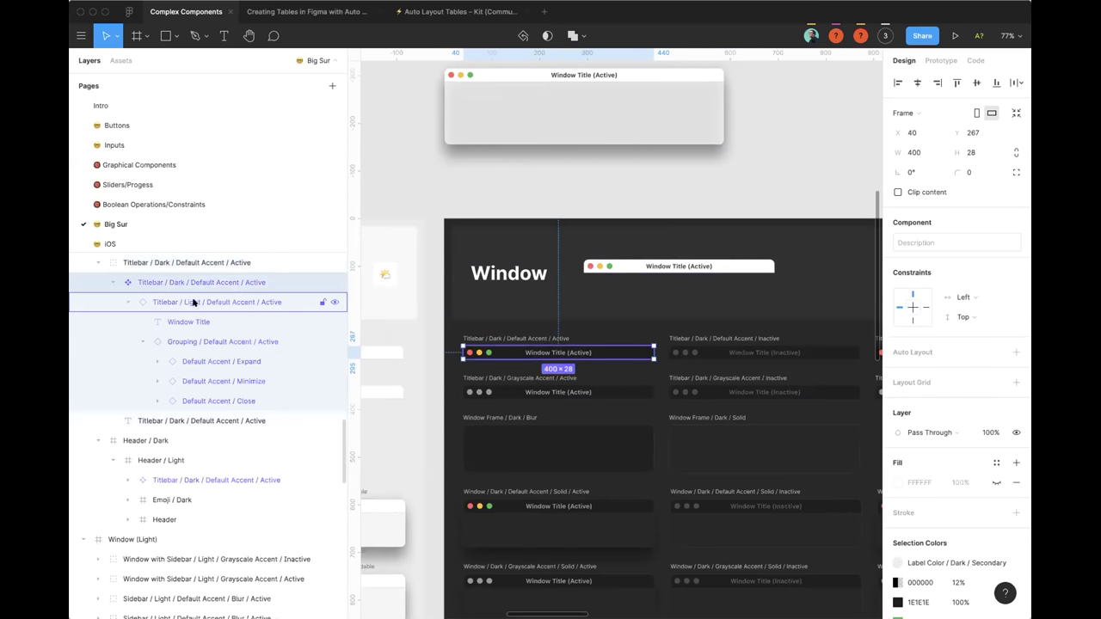
{"action": "left_click", "coordinate": [193, 302]}
{"action": "scroll", "coordinate": [944, 344], "scroll_direction": "down", "scroll_amount": 3}
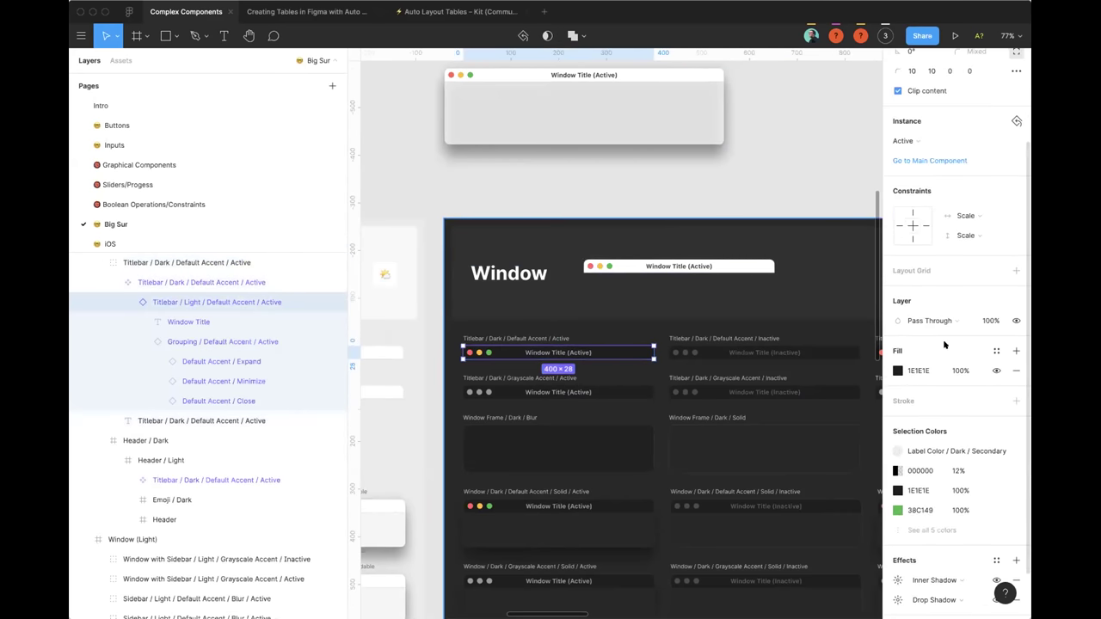
{"action": "scroll", "coordinate": [943, 345], "scroll_direction": "down", "scroll_amount": 2}
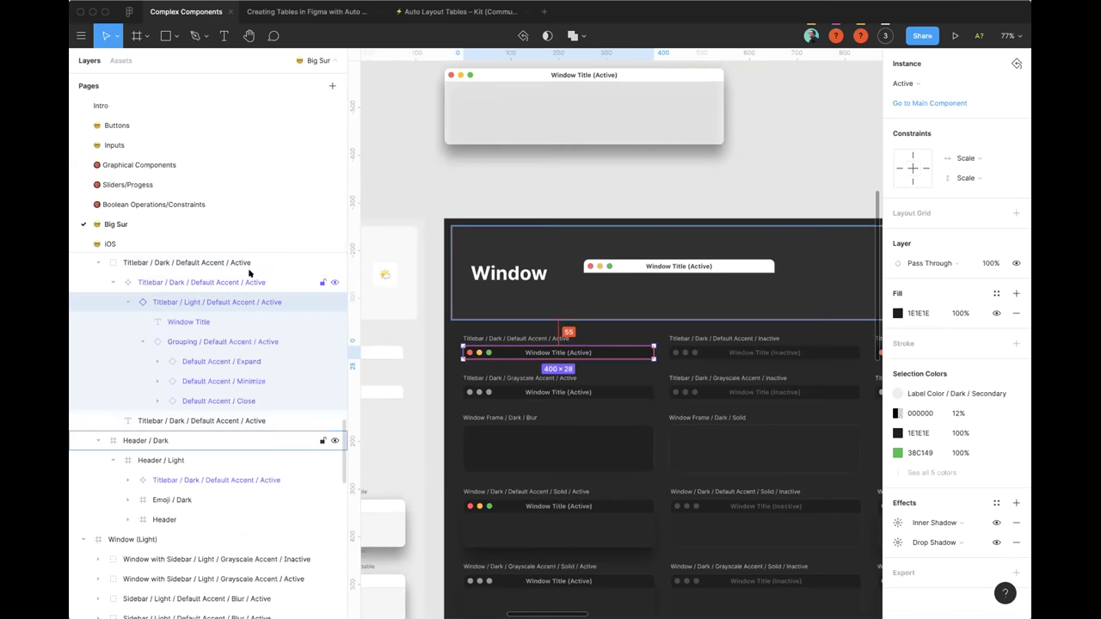
{"action": "left_click", "coordinate": [571, 301]}
{"action": "key", "text": "Return"}
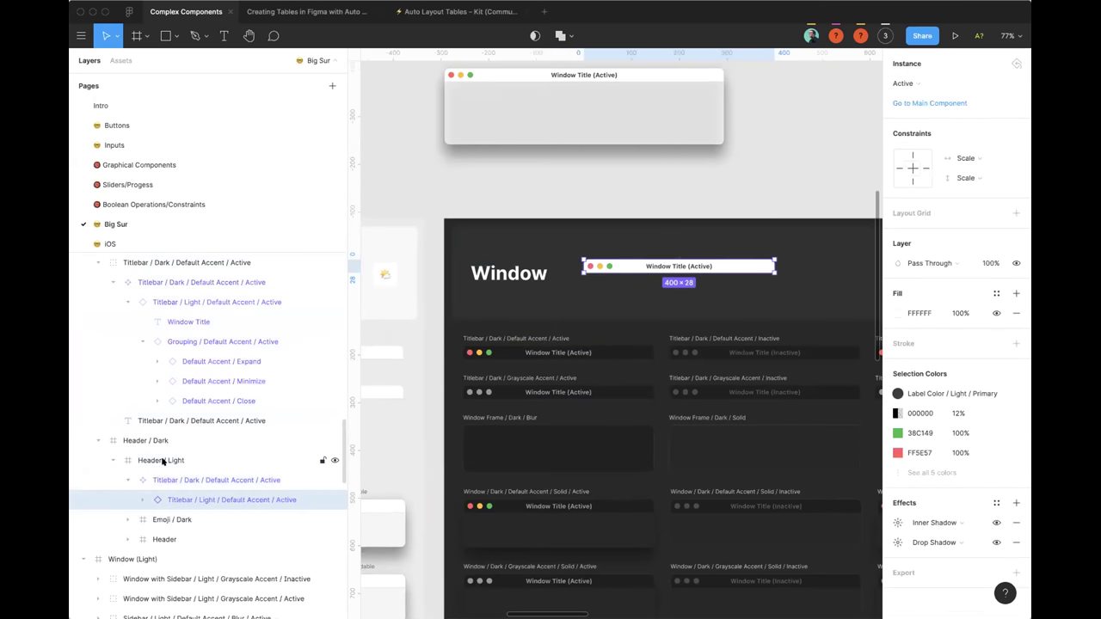
{"action": "key", "text": "ctrl+alt+v"}
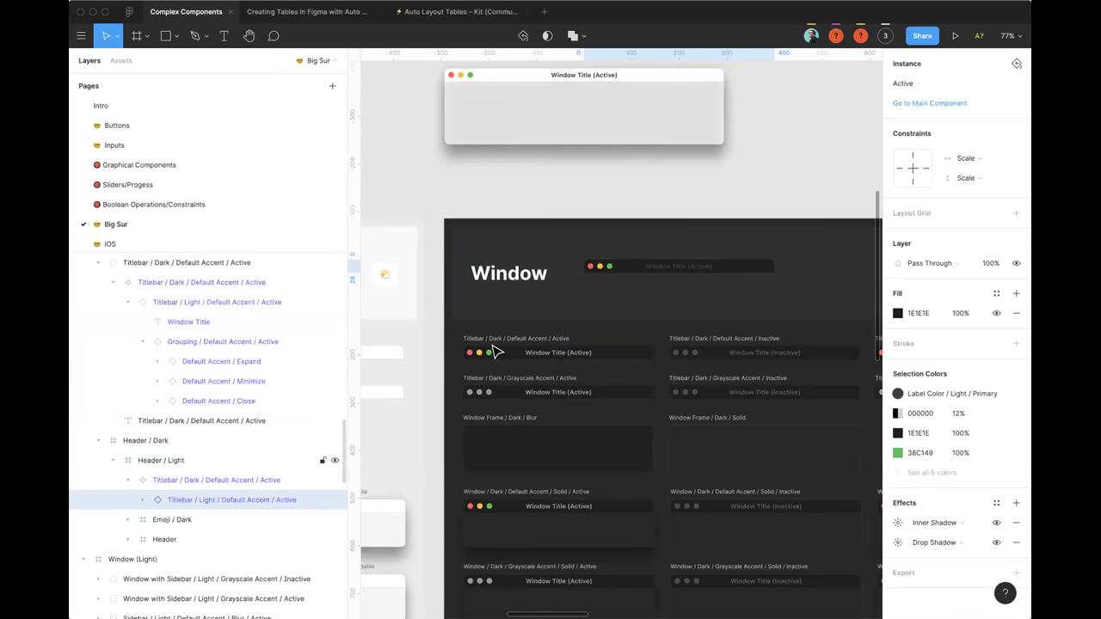
Step: Apply the existing dark titlebar's window title properties to the window title in the new dark titlebar
{"action": "scroll", "coordinate": [634, 319], "scroll_direction": "right", "scroll_amount": 2}
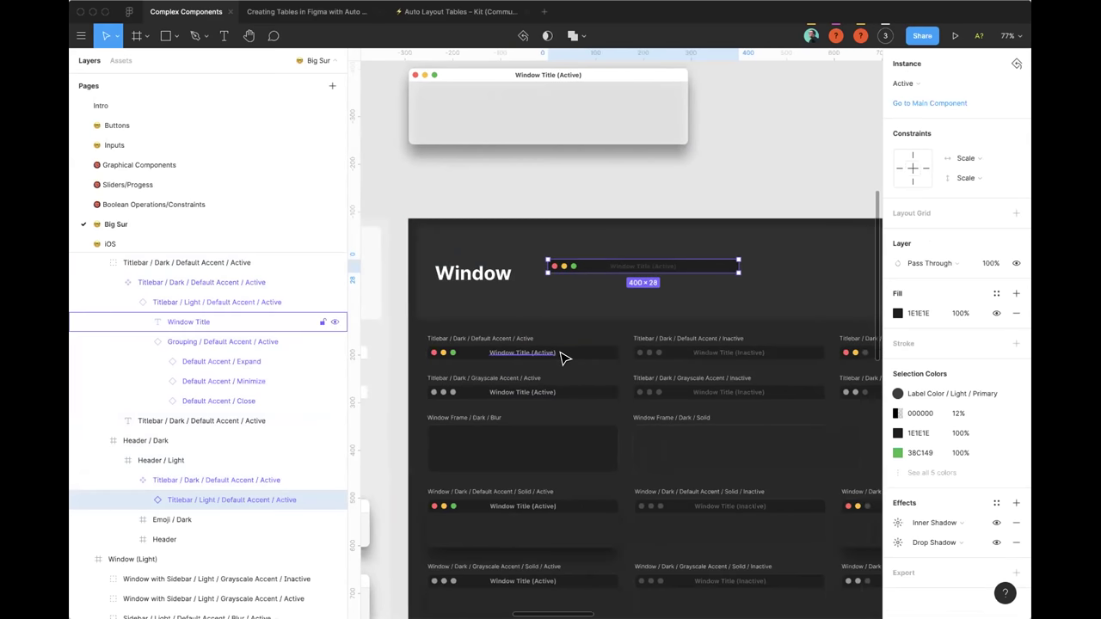
{"action": "left_click", "coordinate": [531, 360], "text": "ctrl"}
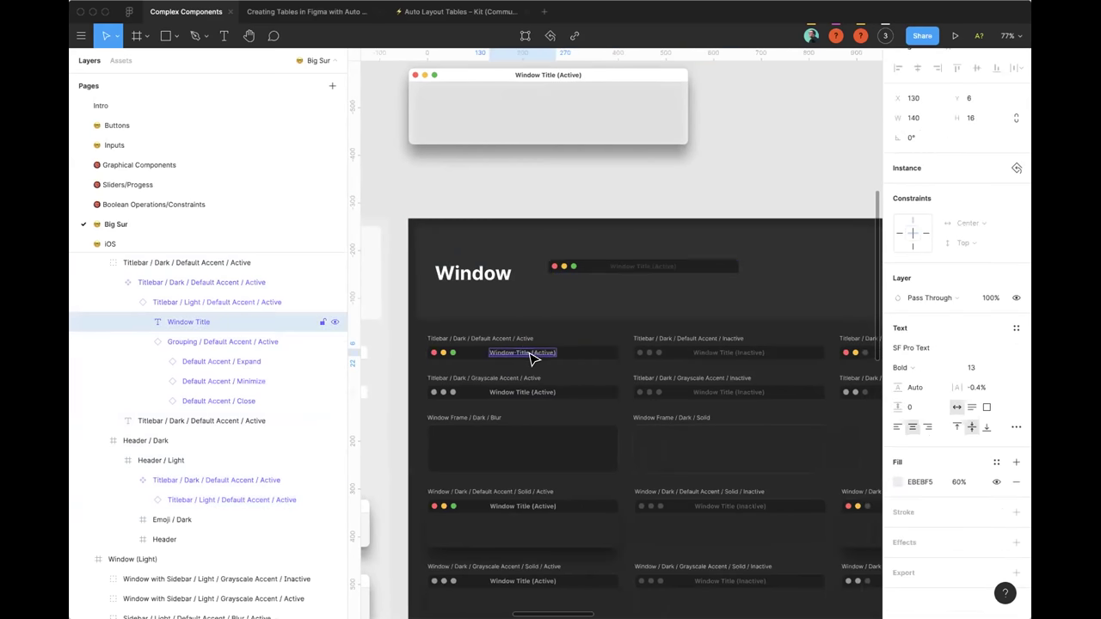
{"action": "left_click", "coordinate": [644, 268], "text": "ctrl"}
{"action": "left_click", "coordinate": [769, 244]}
Step: Hide the interface, try shifting the window title in the light active titlebar component slightly left, and undo the shift
{"action": "scroll", "coordinate": [769, 244], "scroll_direction": "down", "scroll_amount": 5}
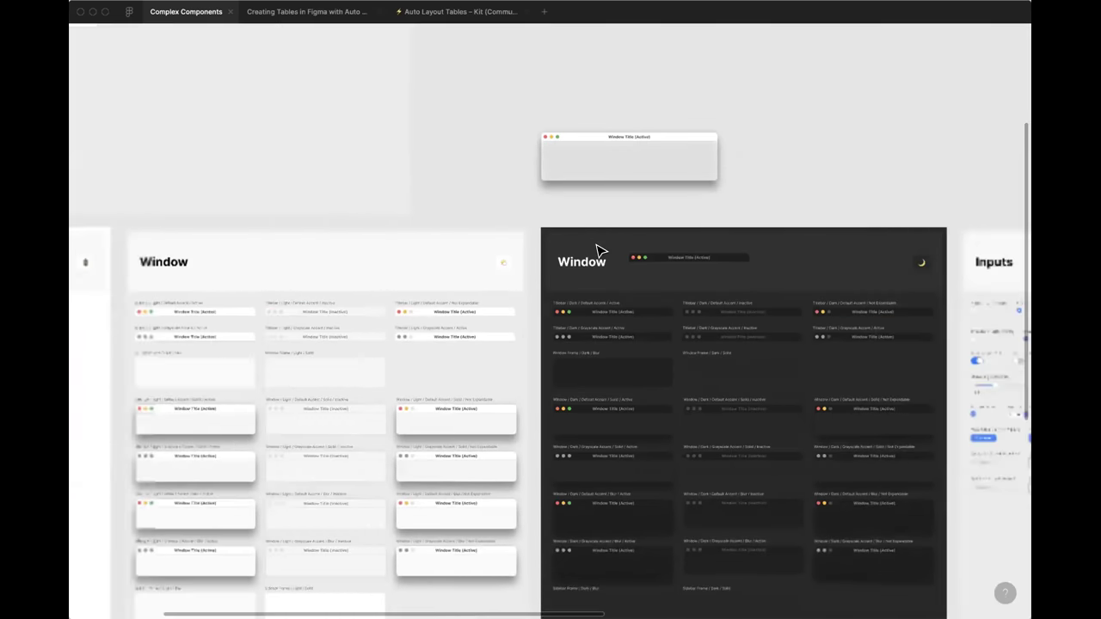
{"action": "key", "text": "ctrl+backslash"}
{"action": "left_click", "coordinate": [246, 310]}
{"action": "scroll", "coordinate": [264, 291], "scroll_direction": "left", "scroll_amount": 3}
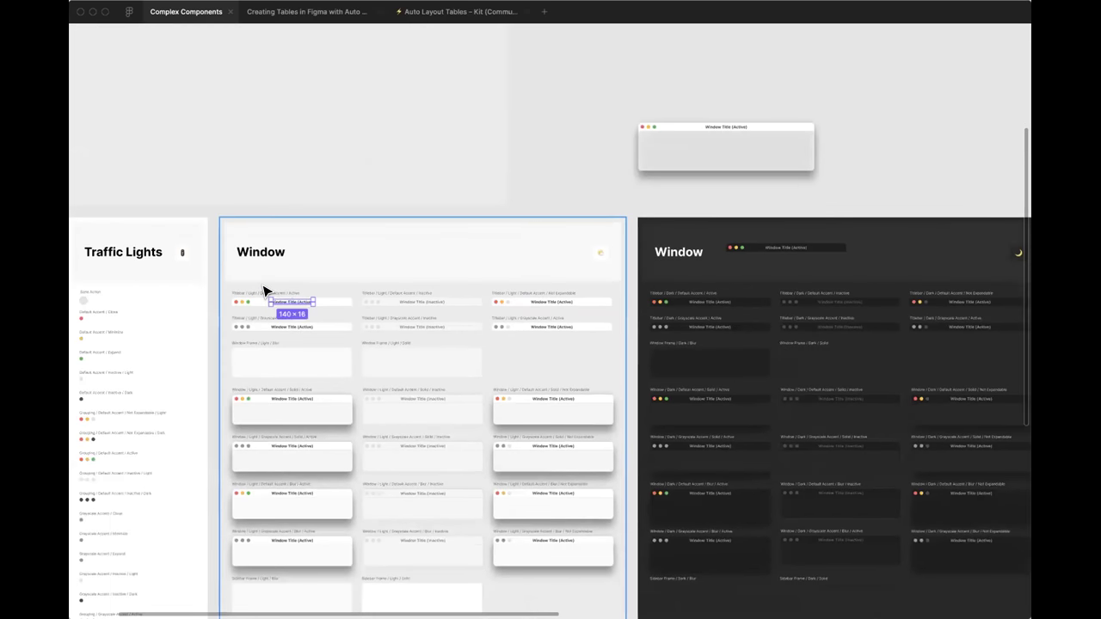
{"action": "key", "text": "Escape"}
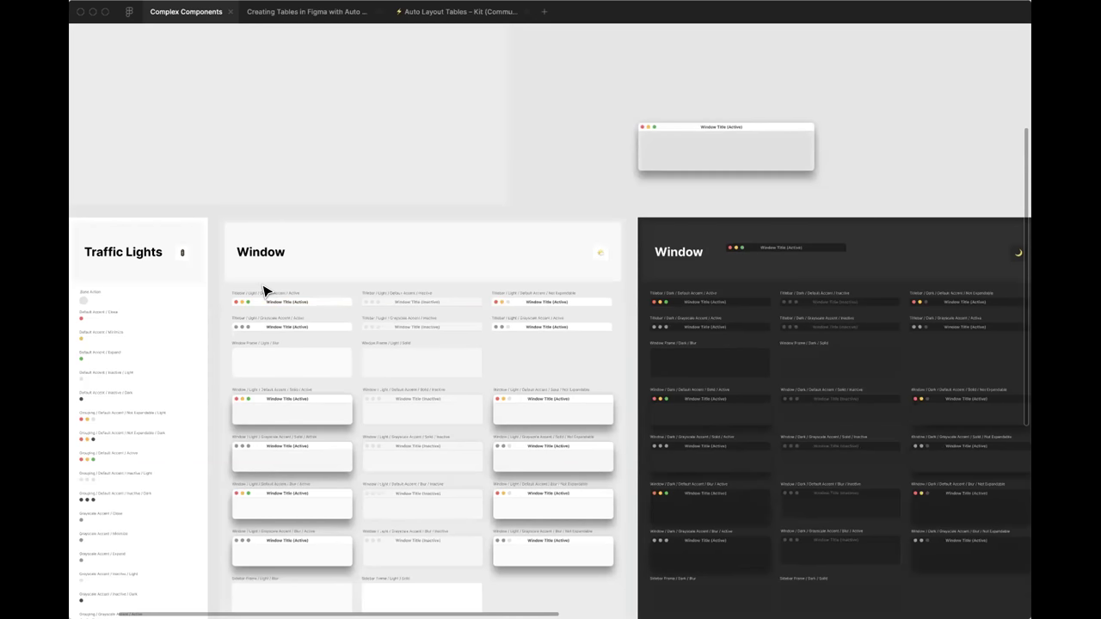
{"action": "key", "text": "super+z"}
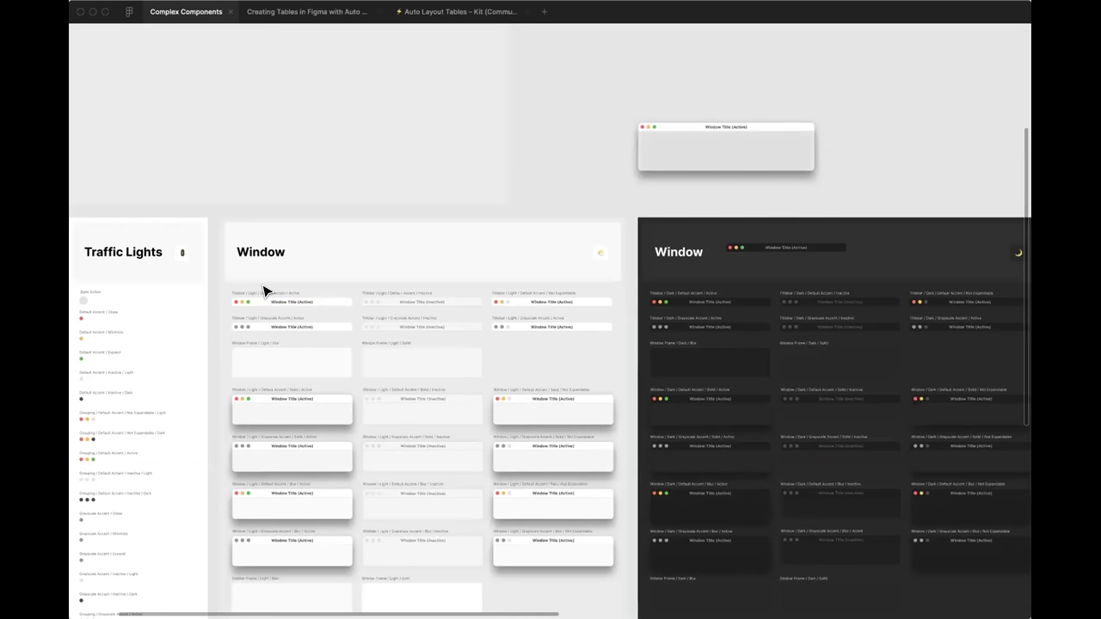
{"action": "key", "text": "super+z"}
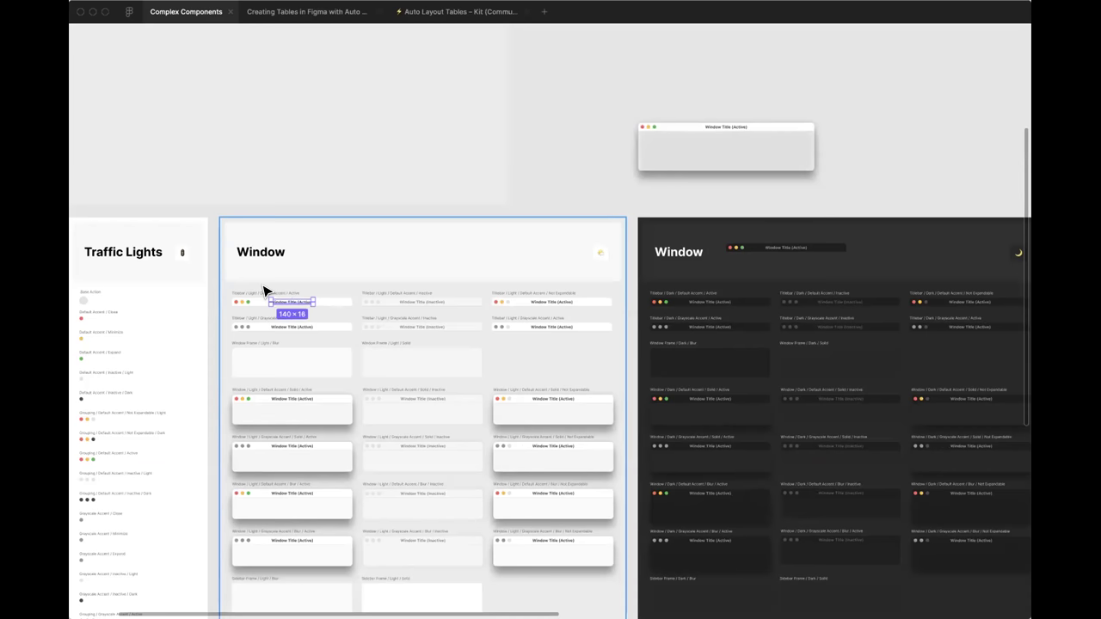
Step: Delete the light window instance on the empty canvas above the Window frames and show the interface again
{"action": "left_click", "coordinate": [688, 153]}
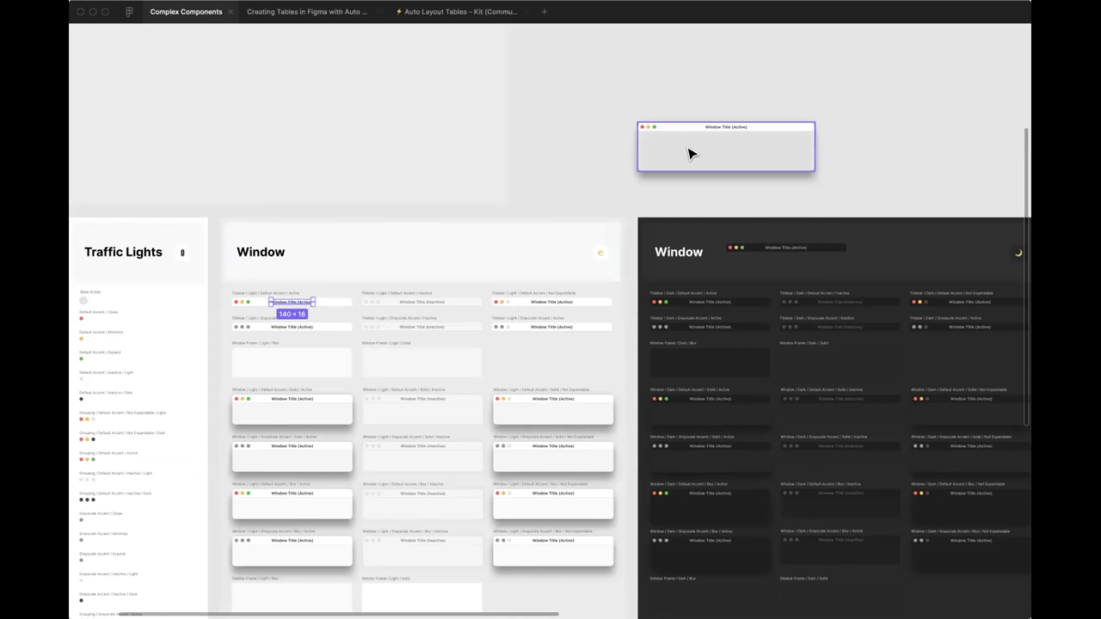
{"action": "key", "text": "BackSpace"}
{"action": "key", "text": "super+backslash"}
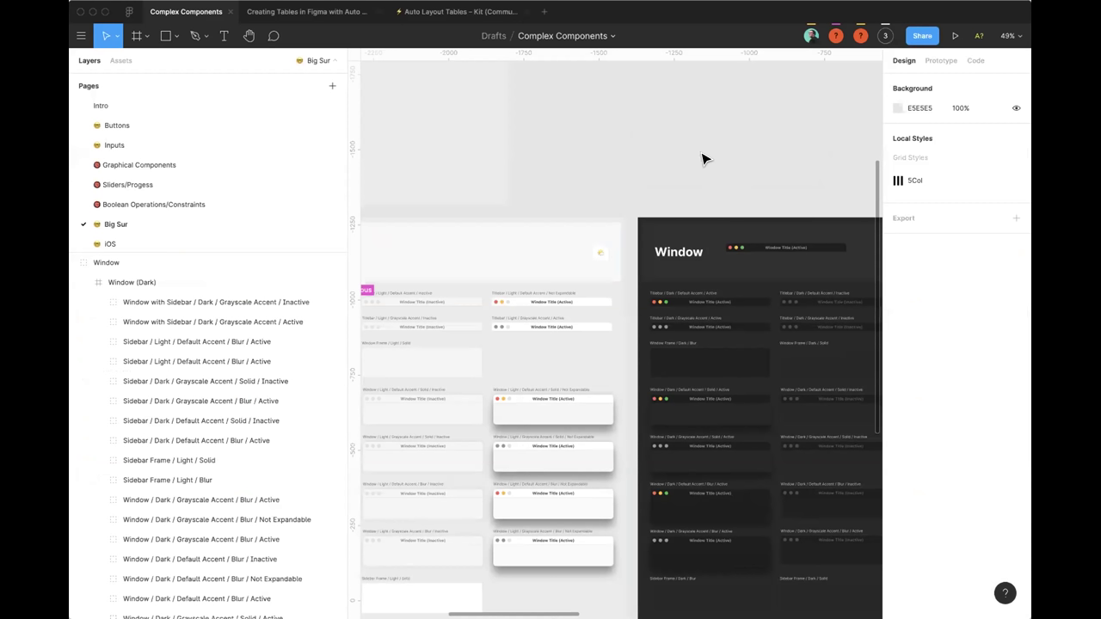
Step: Follow the named collaborator's view to the Card page and clear the selection of its components
{"action": "key", "text": "minus"}
{"action": "scroll", "coordinate": [678, 147], "scroll_direction": "up", "scroll_amount": 2}
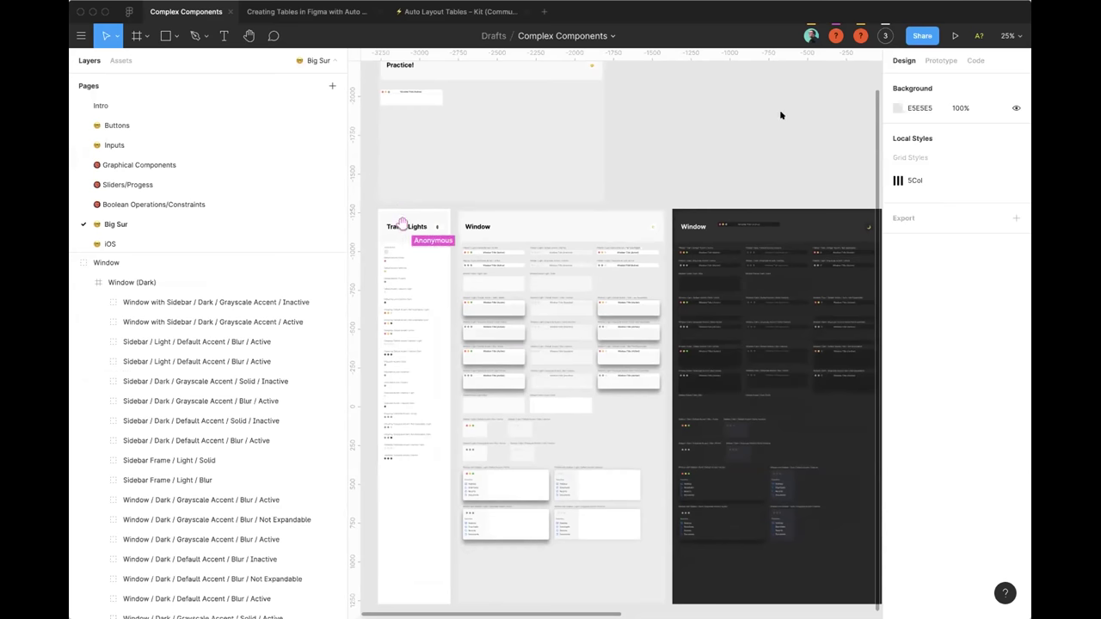
{"action": "scroll", "coordinate": [686, 129], "scroll_direction": "down", "scroll_amount": 2}
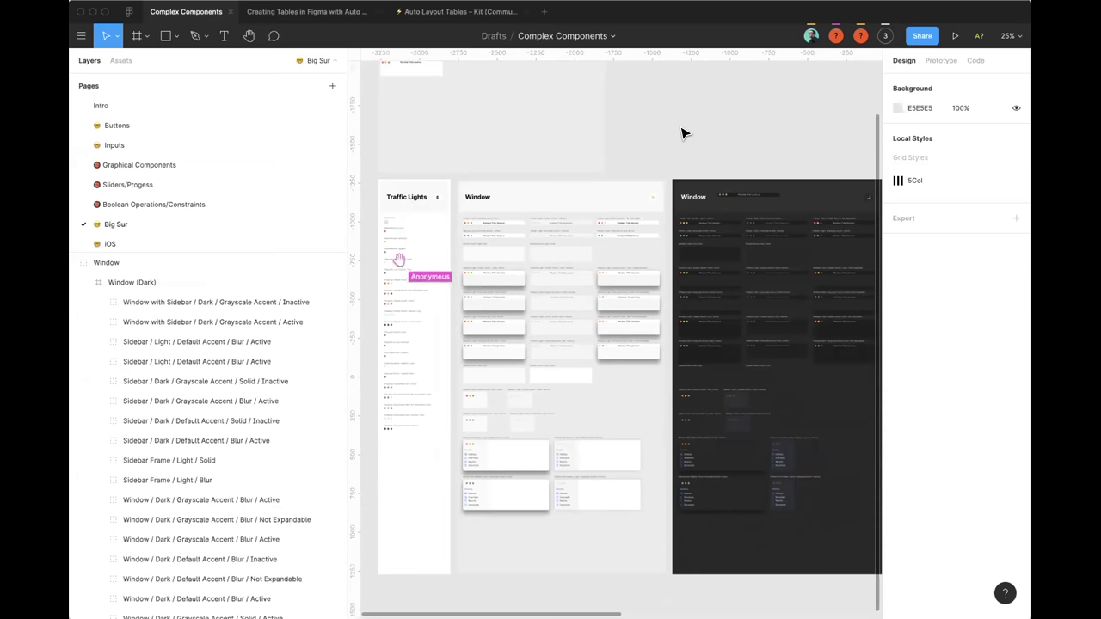
{"action": "scroll", "coordinate": [309, 115], "scroll_direction": "down", "scroll_amount": 1}
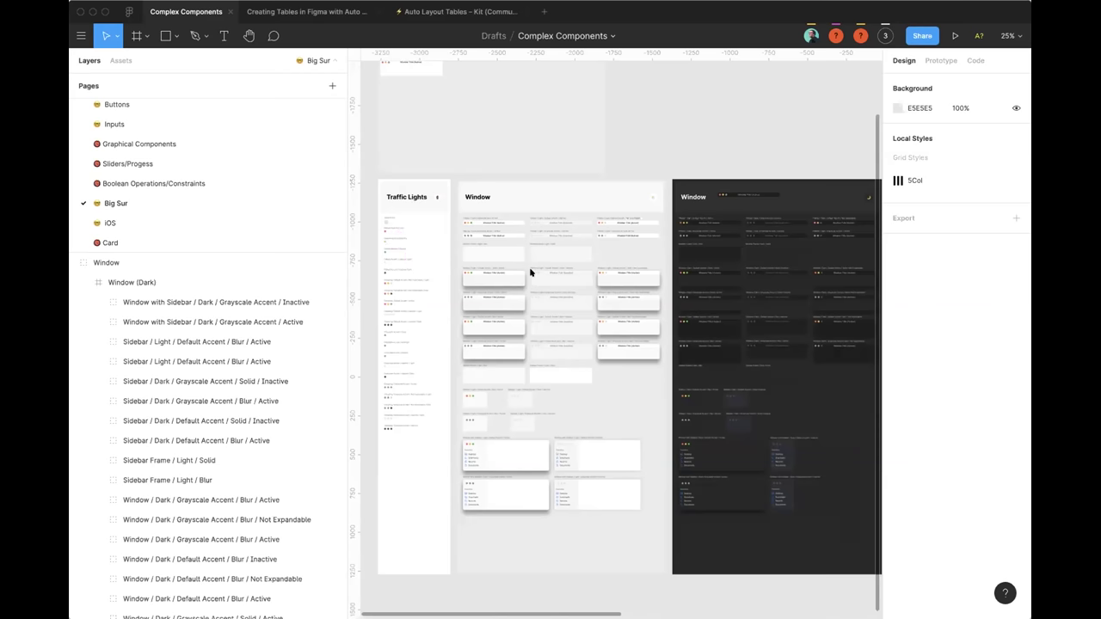
{"action": "scroll", "coordinate": [617, 333], "scroll_direction": "down", "scroll_amount": 1}
{"action": "left_click", "coordinate": [885, 35]}
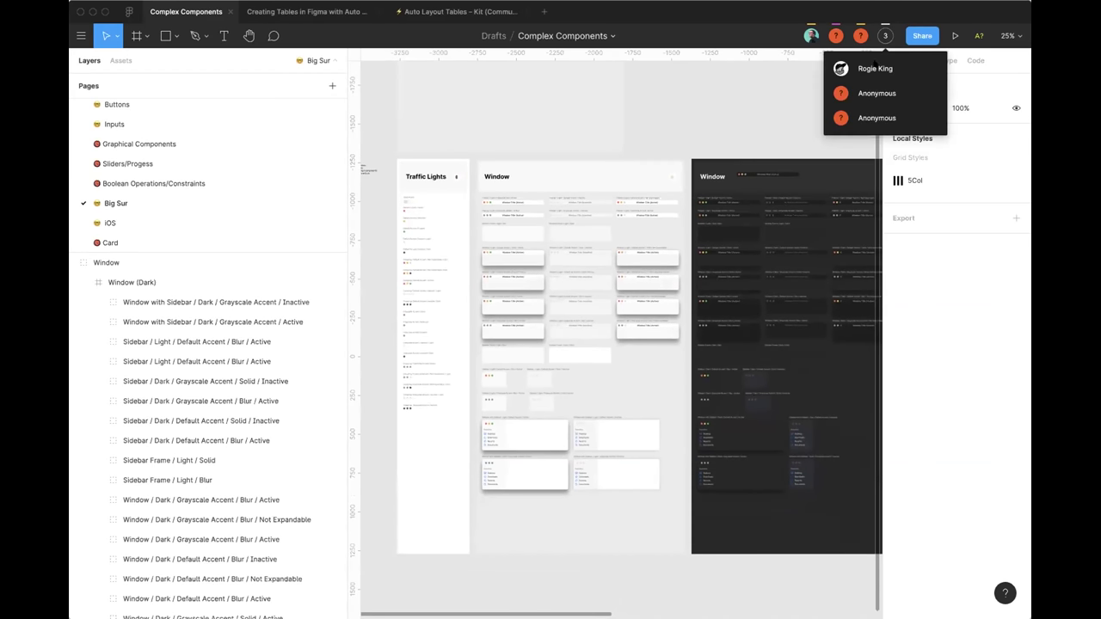
{"action": "left_click", "coordinate": [875, 69]}
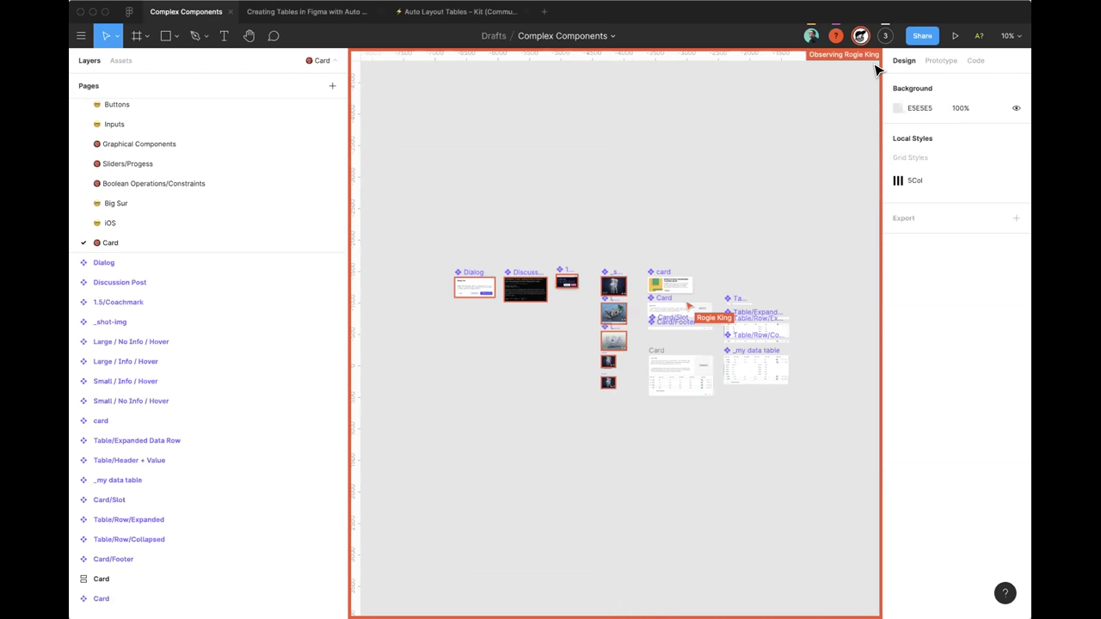
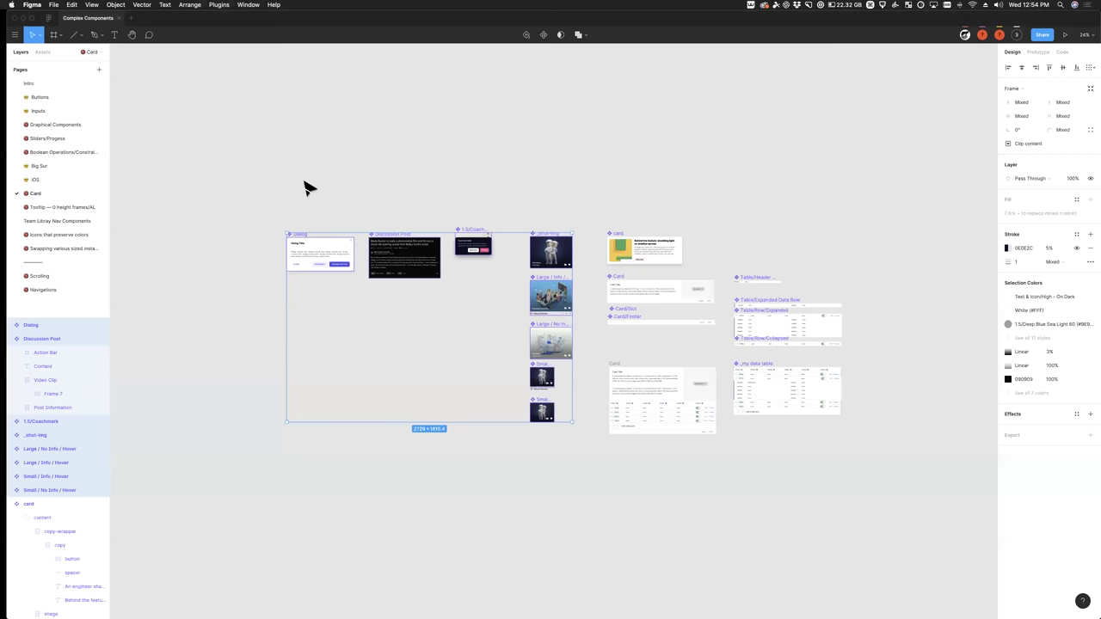
{"action": "left_click", "coordinate": [238, 266]}
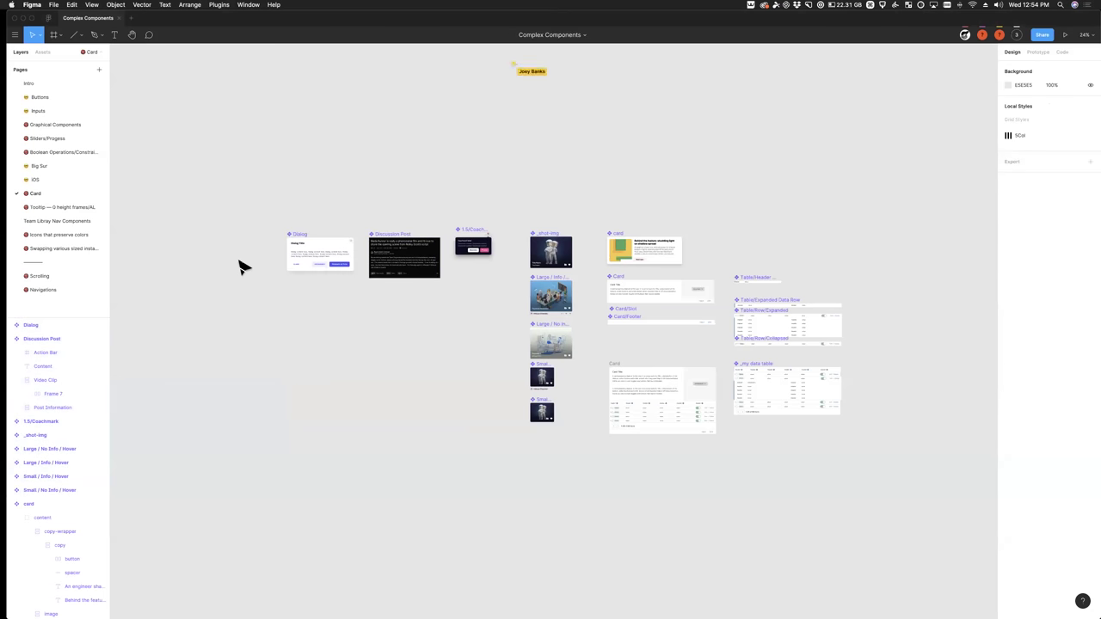
Step: Place a copy of the Dialog component as an instance directly below the original
{"action": "scroll", "coordinate": [310, 228], "scroll_direction": "up", "scroll_amount": 10, "text": "super"}
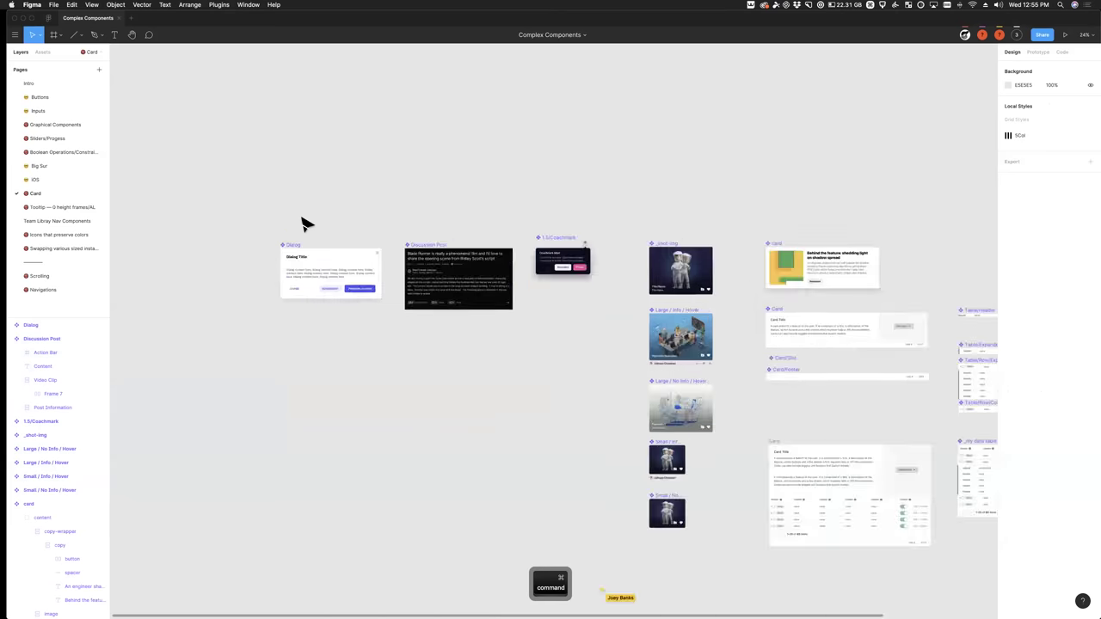
{"action": "scroll", "coordinate": [313, 245], "scroll_direction": "right", "scroll_amount": 3}
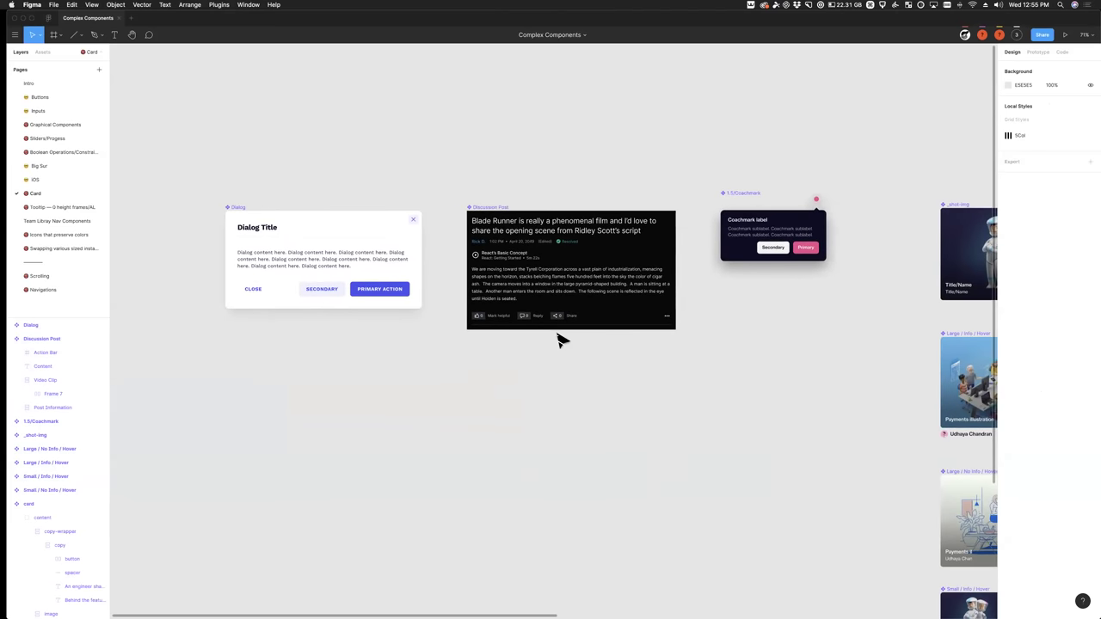
{"action": "scroll", "coordinate": [327, 388], "scroll_direction": "down", "scroll_amount": 3}
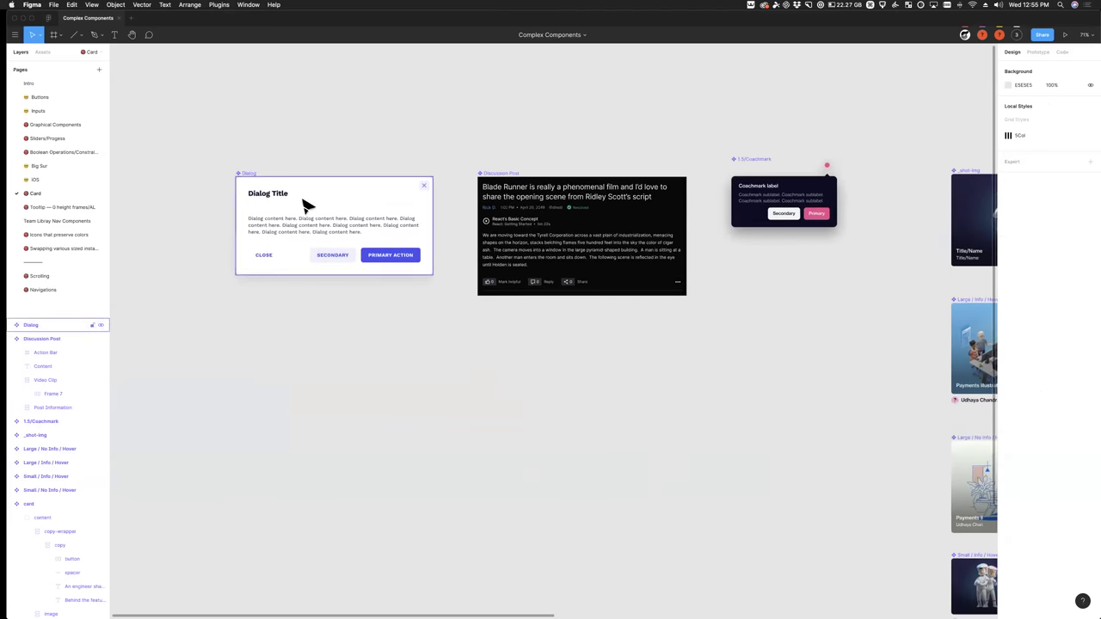
{"action": "left_click", "coordinate": [305, 204]}
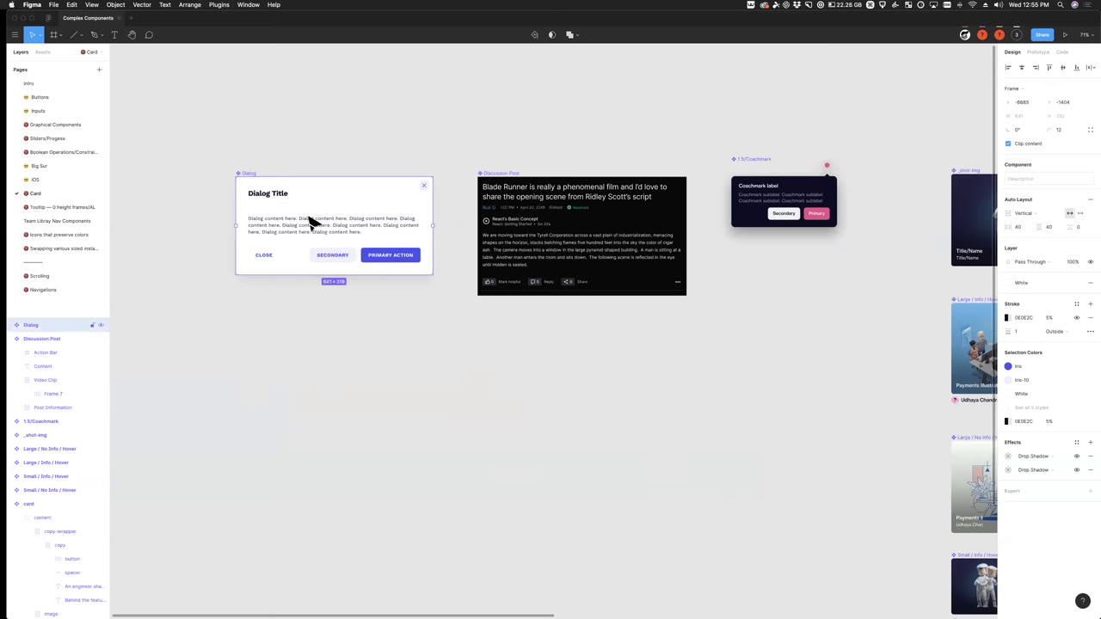
{"action": "left_click_drag", "start_coordinate": [315, 215], "coordinate": [319, 405]}
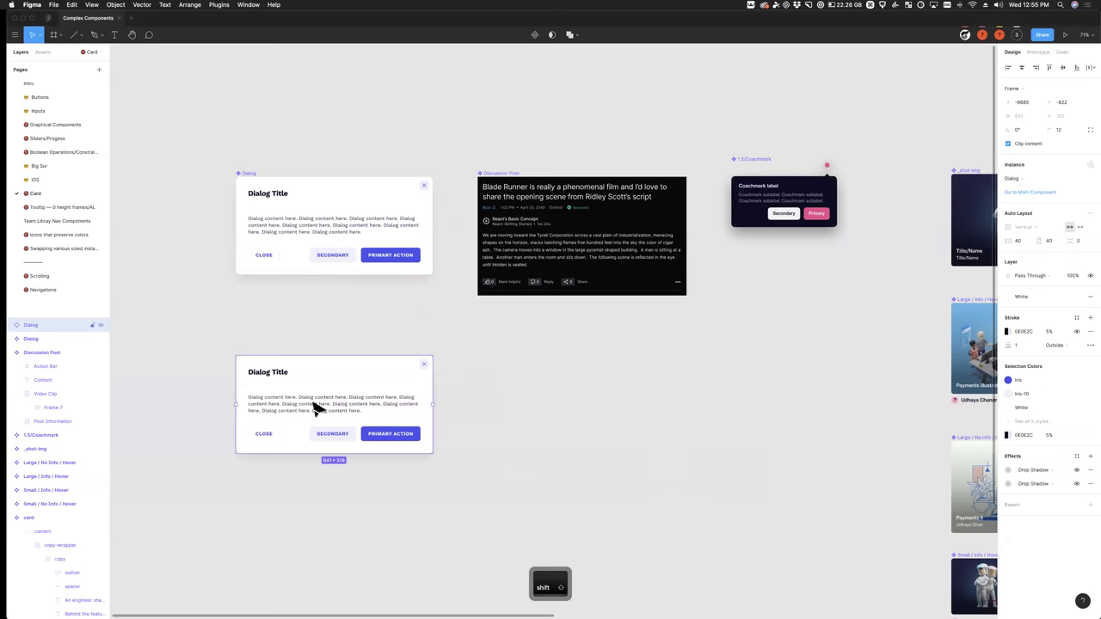
Step: Expand the copied dialog's Content and Dialog/_Close layers and show its hidden Media layer
{"action": "left_click", "coordinate": [11, 325]}
{"action": "left_click", "coordinate": [18, 353]}
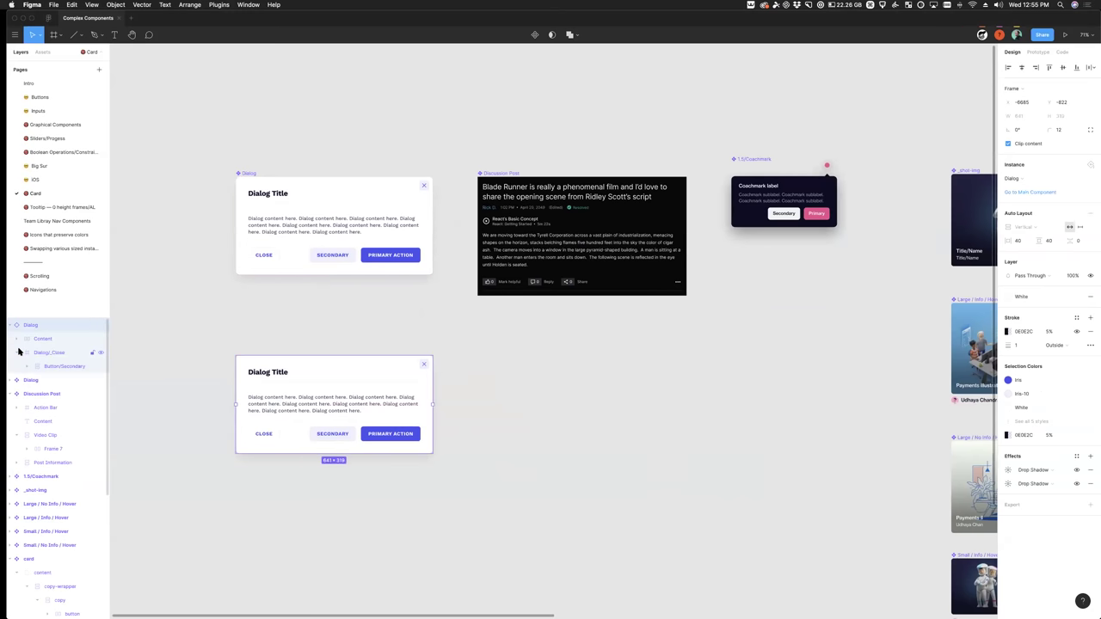
{"action": "left_click", "coordinate": [17, 339]}
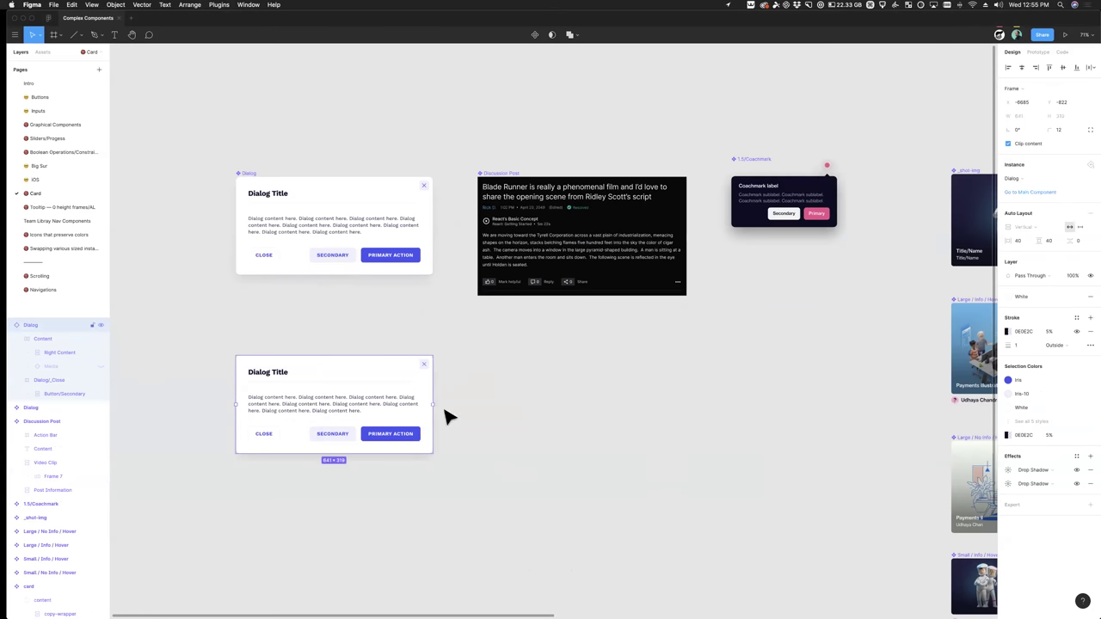
{"action": "left_click", "coordinate": [101, 367]}
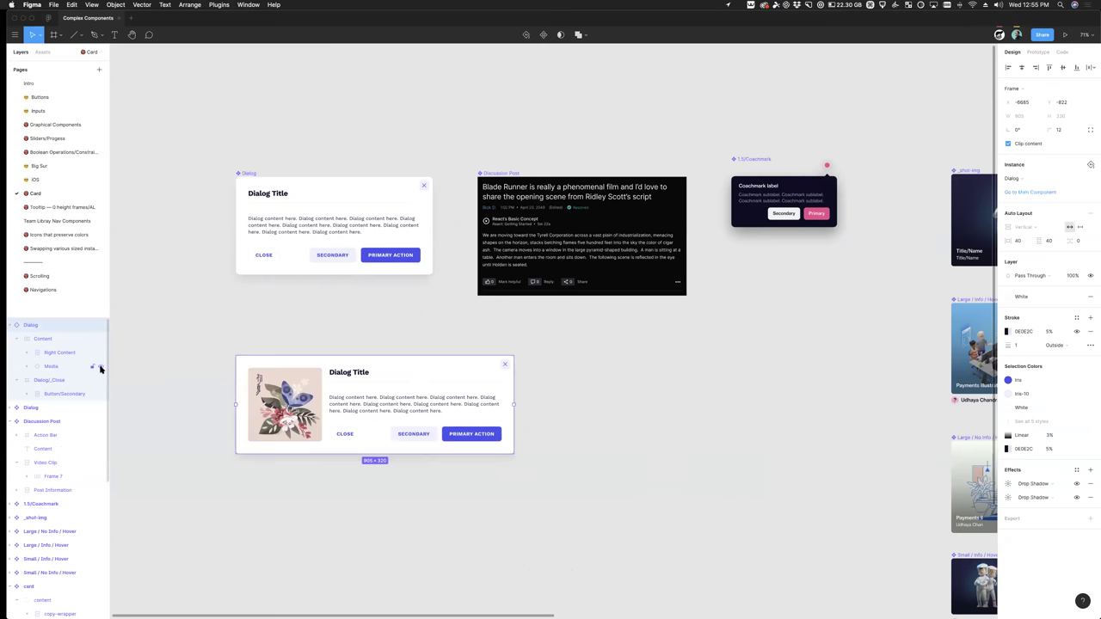
Step: Hide the Media layer inside the copied dialog's Content frame
{"action": "scroll", "coordinate": [286, 398], "scroll_direction": "up", "scroll_amount": 5, "text": "super"}
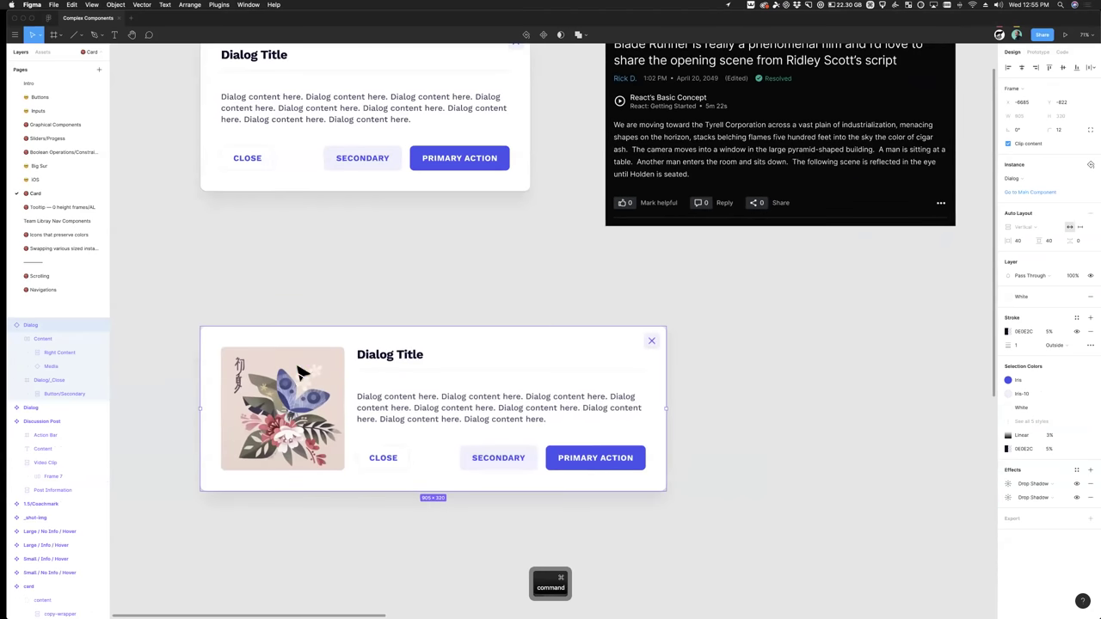
{"action": "left_click", "coordinate": [310, 423]}
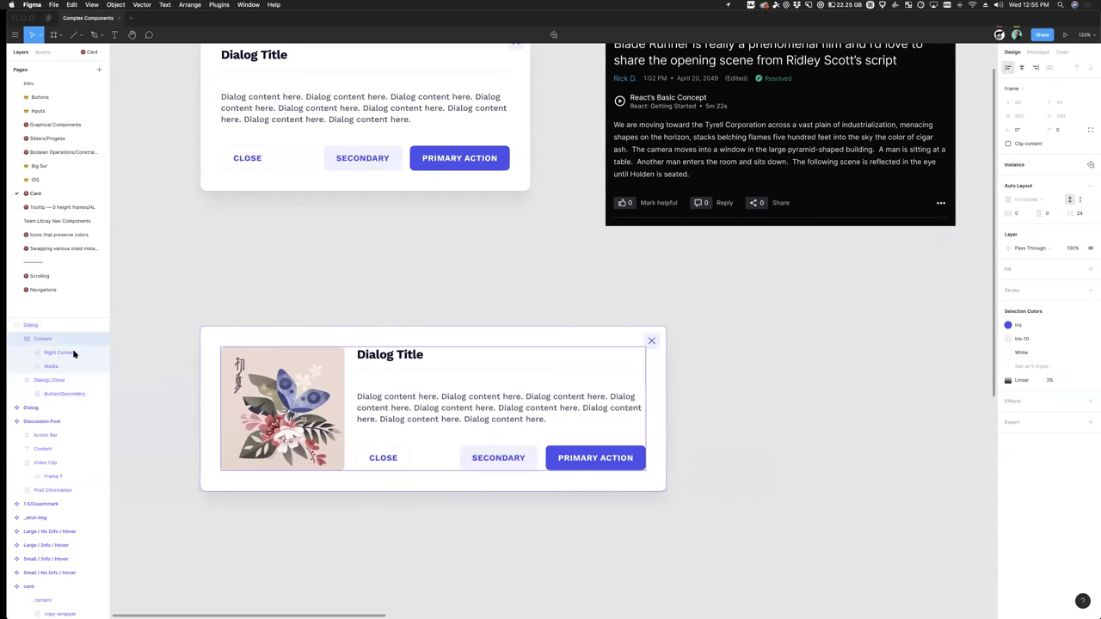
{"action": "left_click", "coordinate": [100, 367]}
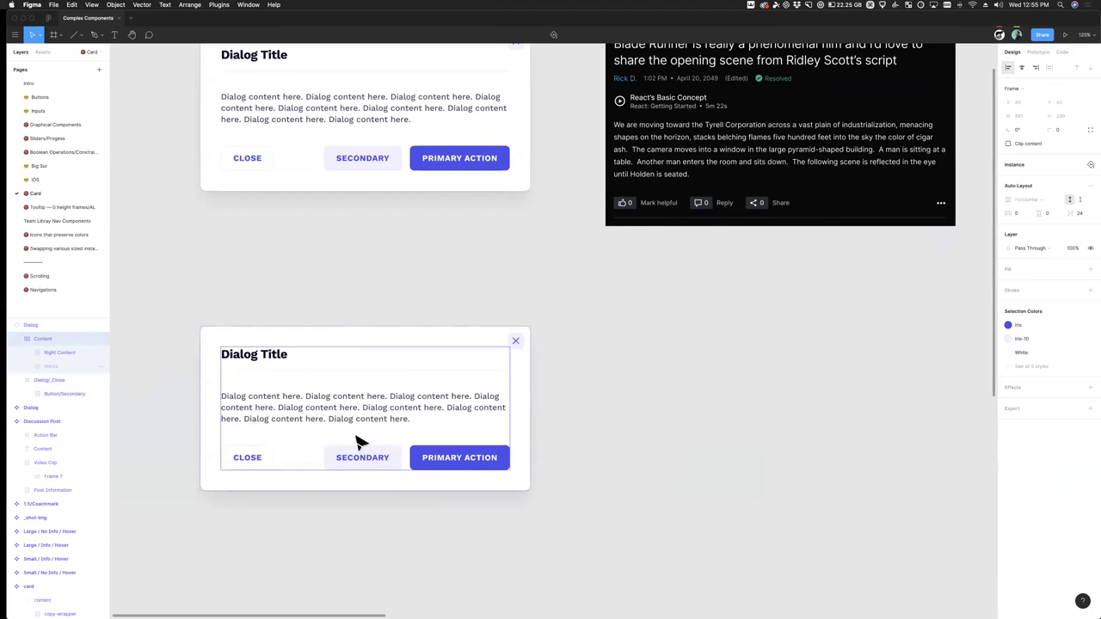
Step: Toggle the visibility of the copied dialog's Dialog/_Close layer, leaving the close button hidden
{"action": "left_click", "coordinate": [64, 380]}
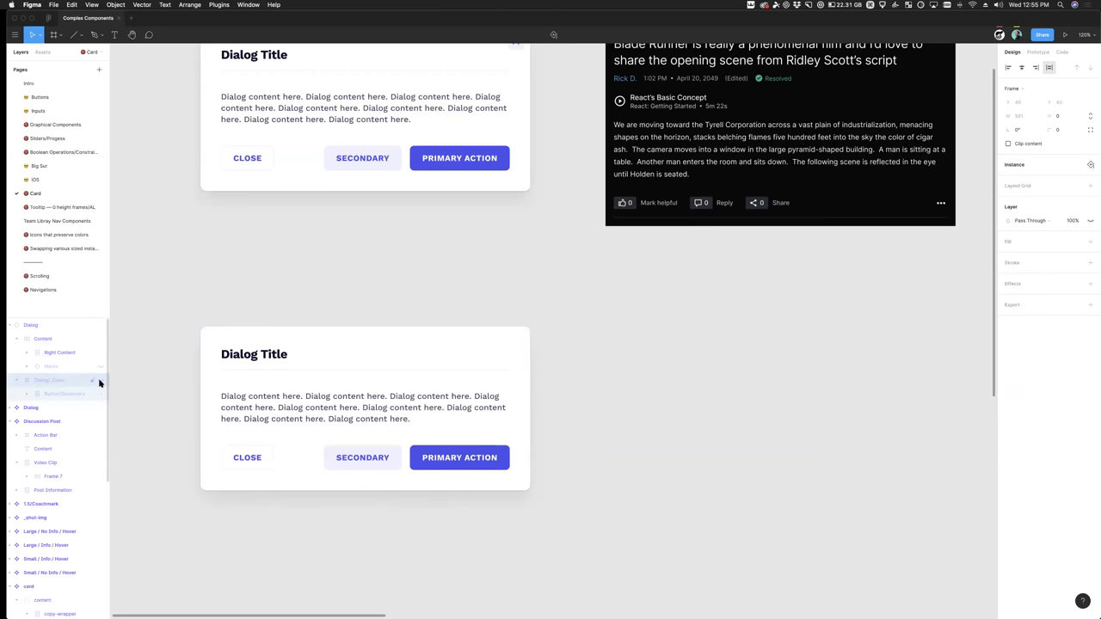
{"action": "left_click", "coordinate": [100, 381]}
{"action": "left_click", "coordinate": [99, 381]}
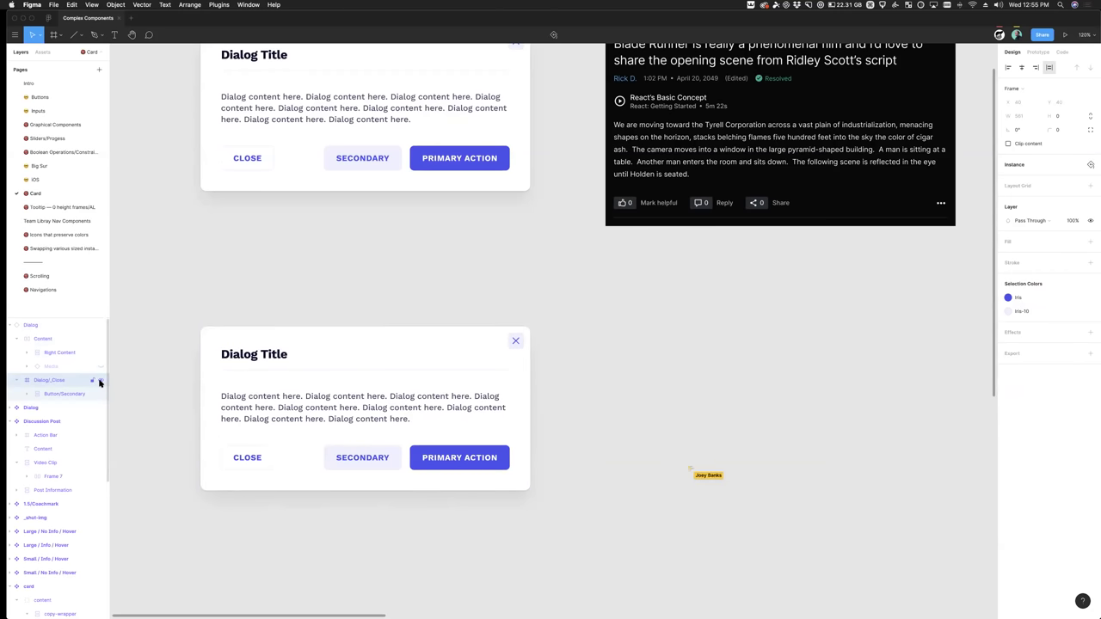
{"action": "left_click", "coordinate": [100, 381]}
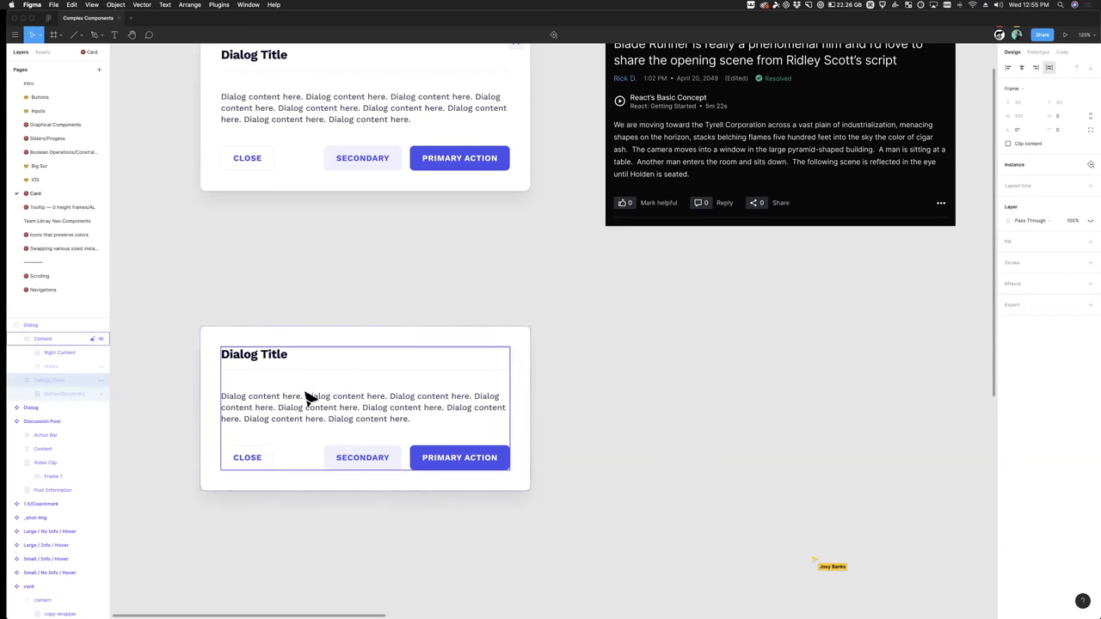
Step: Examine how the footer and its action button frames are nested in the copied dialog and in the main Dialog component
{"action": "left_click", "coordinate": [361, 462]}
{"action": "left_click", "coordinate": [361, 464]}
{"action": "left_click", "coordinate": [362, 464]}
{"action": "left_click", "coordinate": [357, 460]}
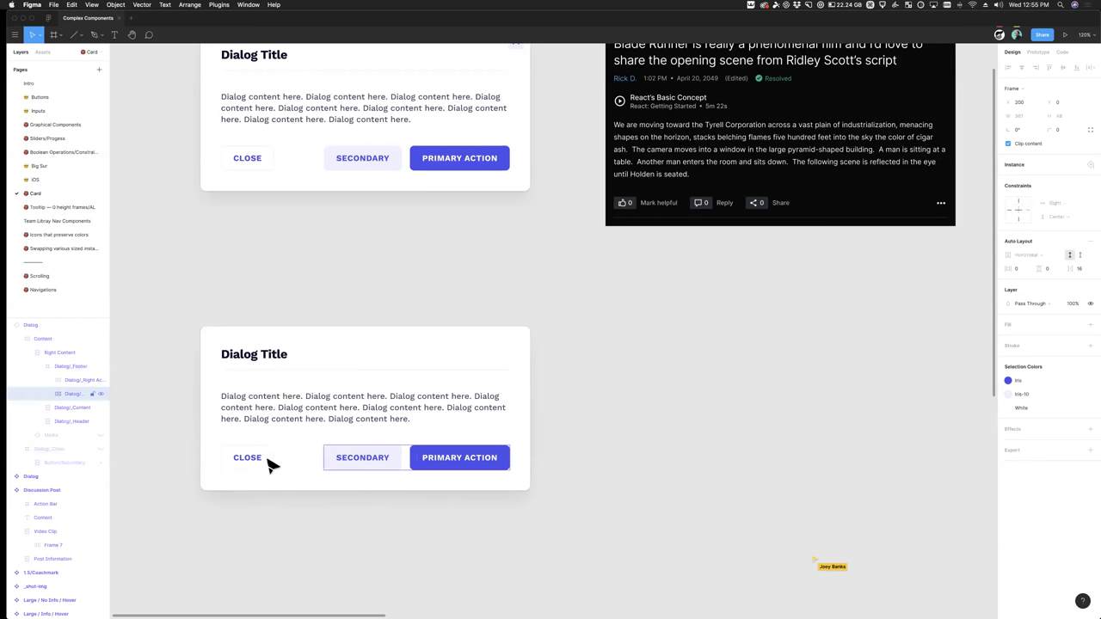
{"action": "left_click", "coordinate": [74, 366]}
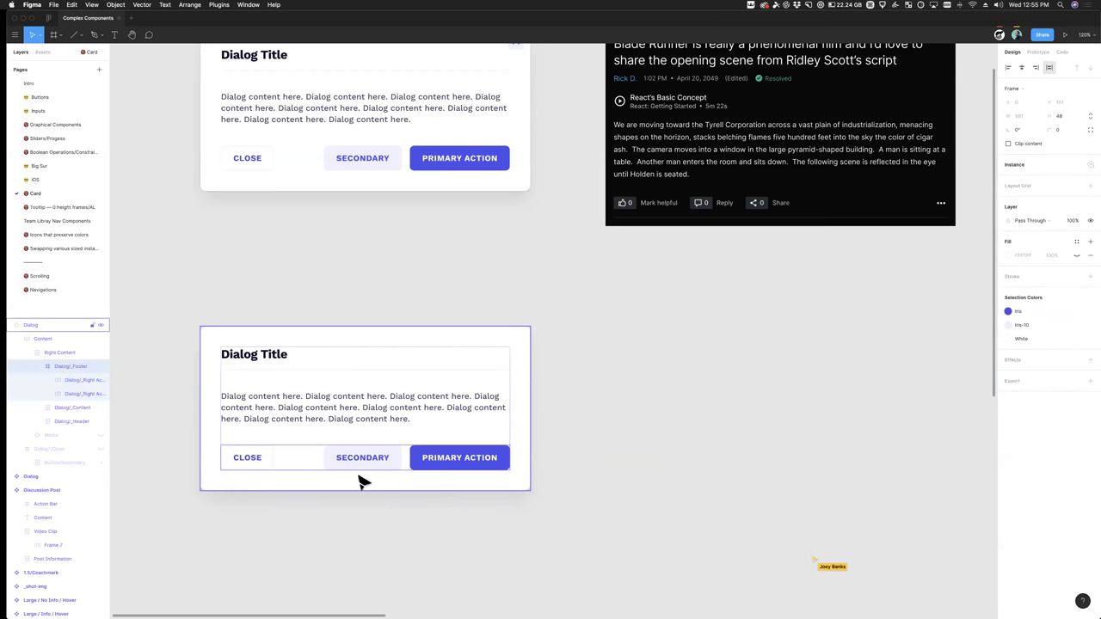
{"action": "key", "text": "super"}
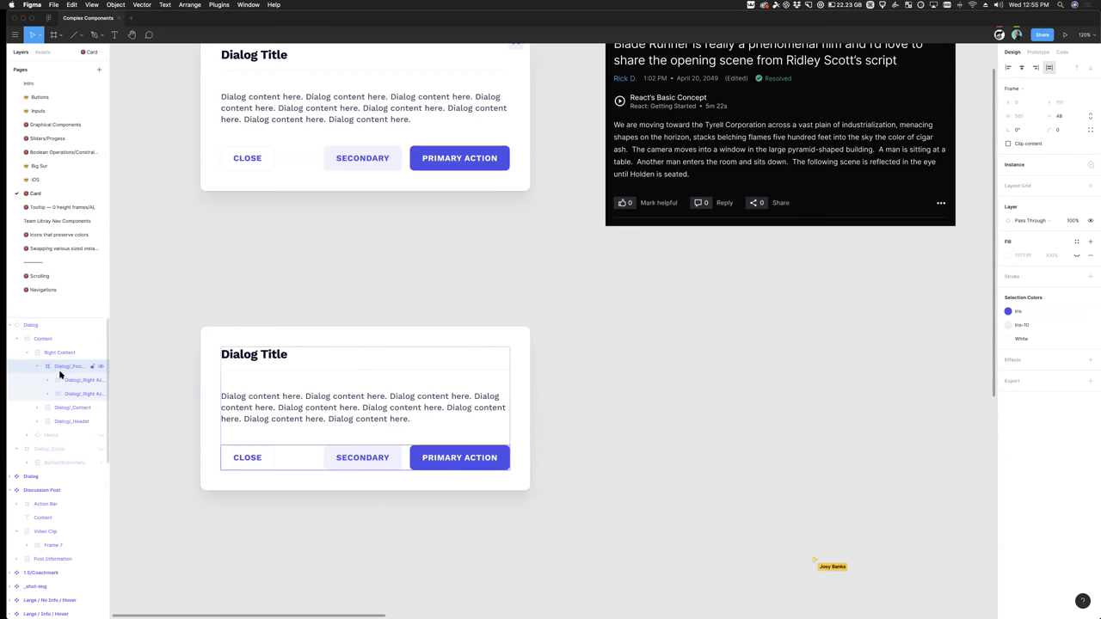
{"action": "left_click", "coordinate": [362, 166]}
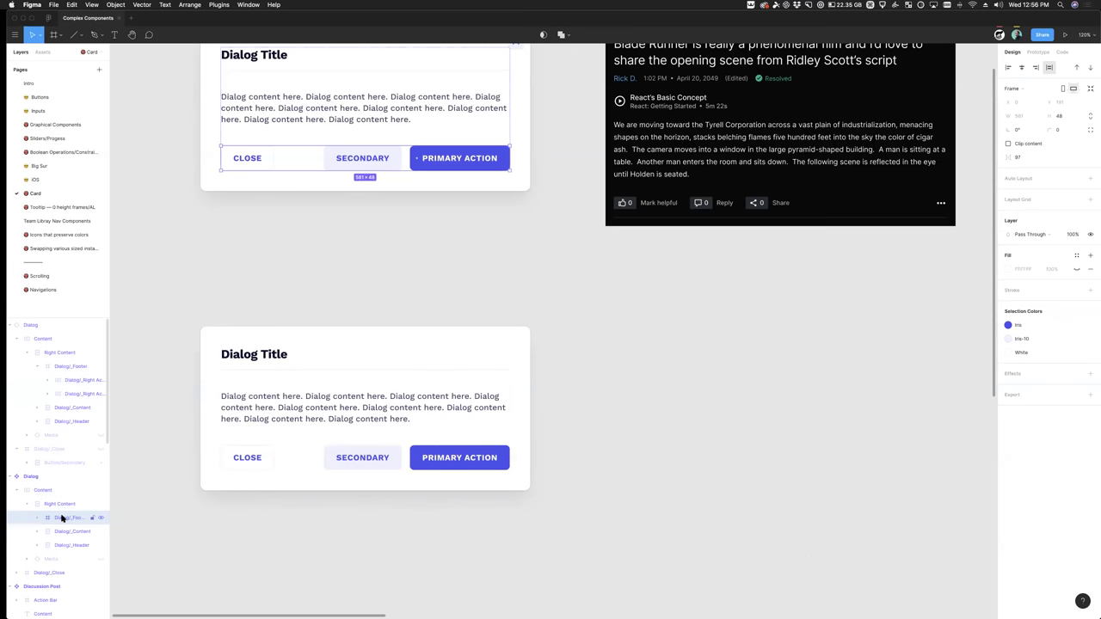
{"action": "double_click", "coordinate": [457, 470]}
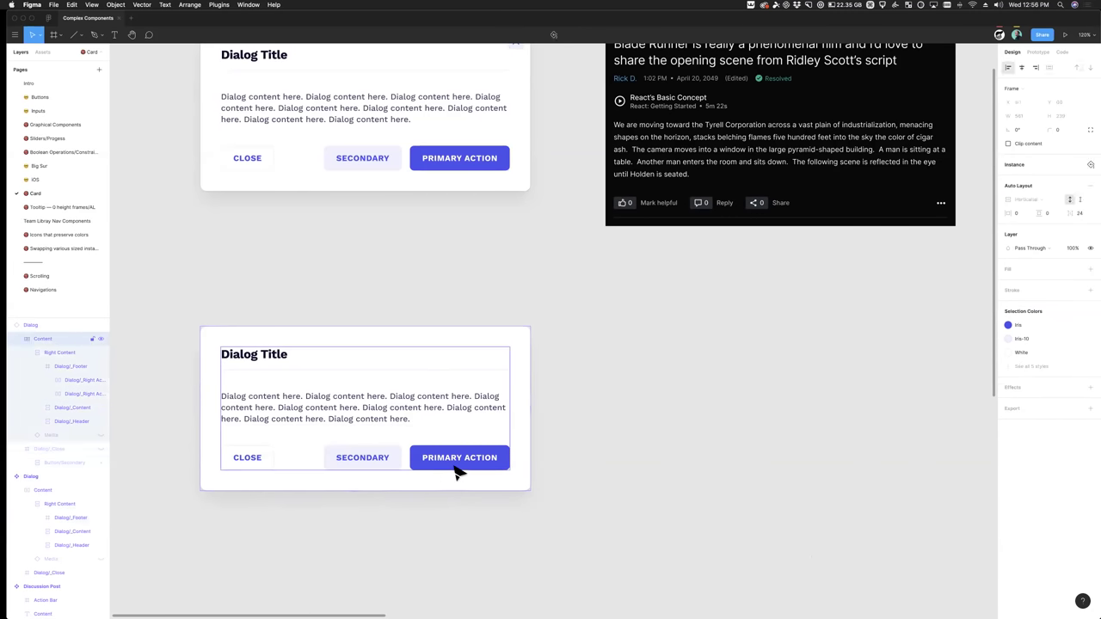
{"action": "double_click", "coordinate": [437, 470]}
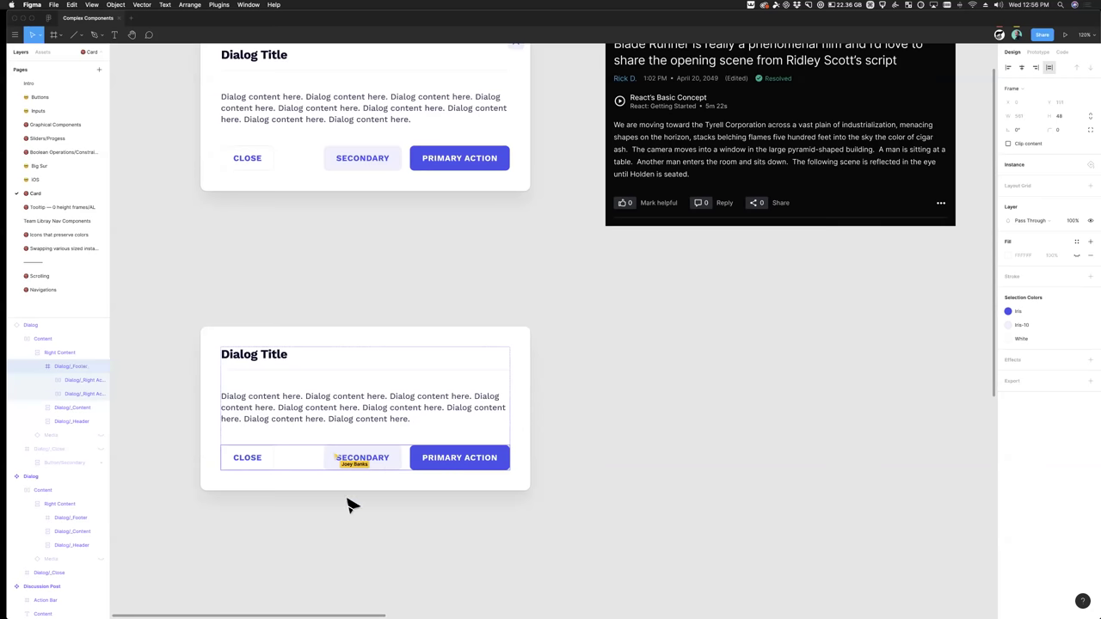
Step: Delete the copied dialog instance below the main Dialog component
{"action": "scroll", "coordinate": [413, 473], "scroll_direction": "right", "scroll_amount": 1}
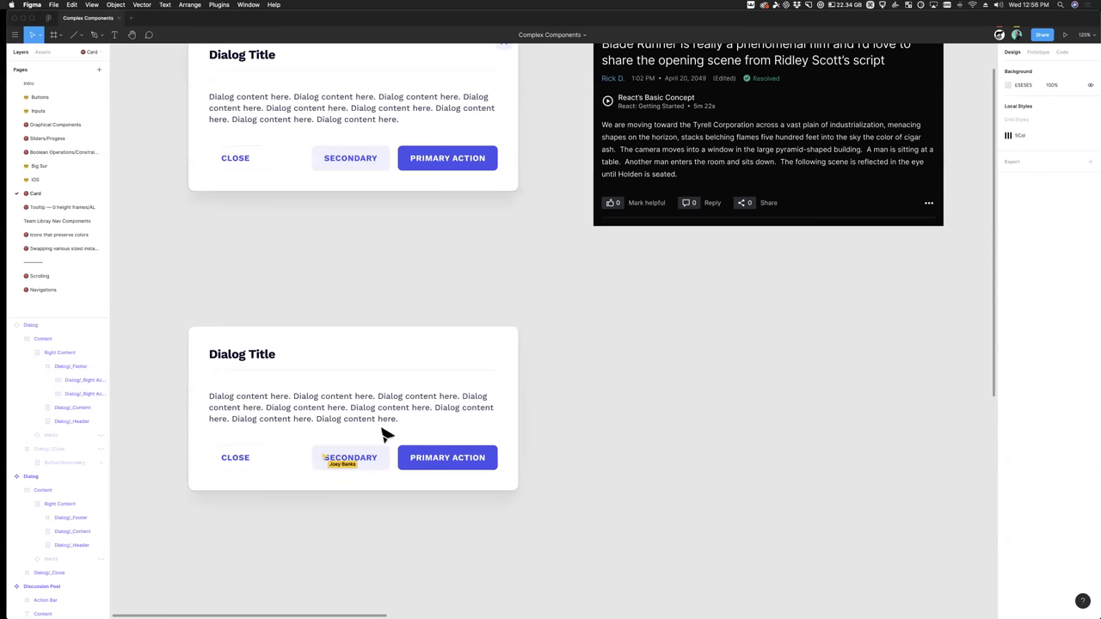
{"action": "left_click", "coordinate": [381, 430]}
{"action": "key", "text": "BackSpace"}
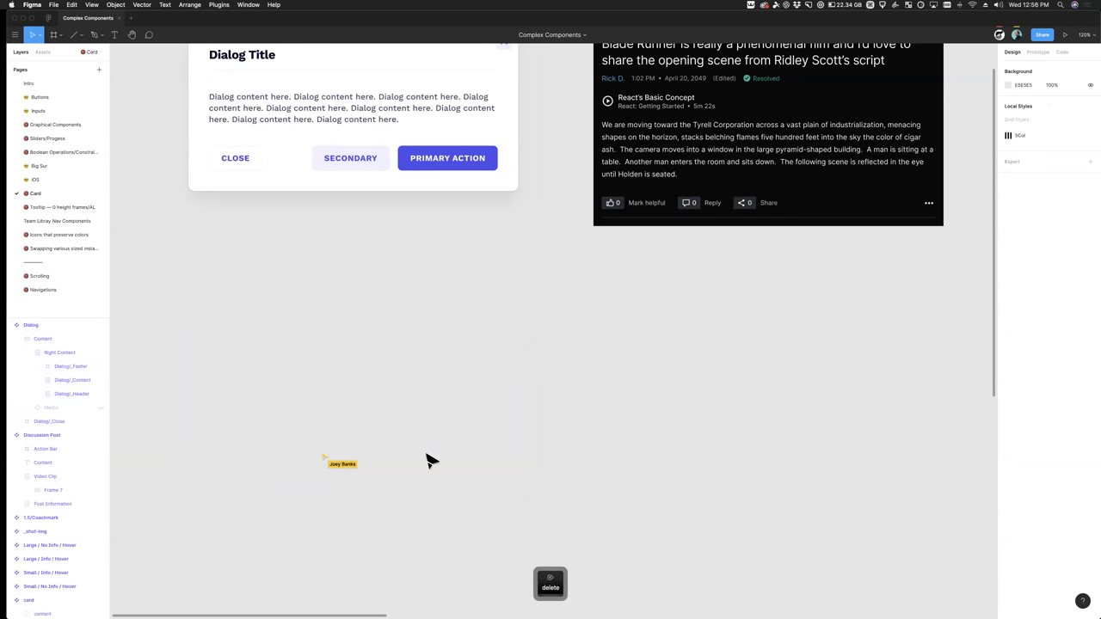
Step: Narrow the Discussion Post component to about 395 px wide and widen it back out to about 549 px
{"action": "scroll", "coordinate": [430, 462], "scroll_direction": "up", "scroll_amount": 4}
{"action": "scroll", "coordinate": [404, 512], "scroll_direction": "right", "scroll_amount": 10}
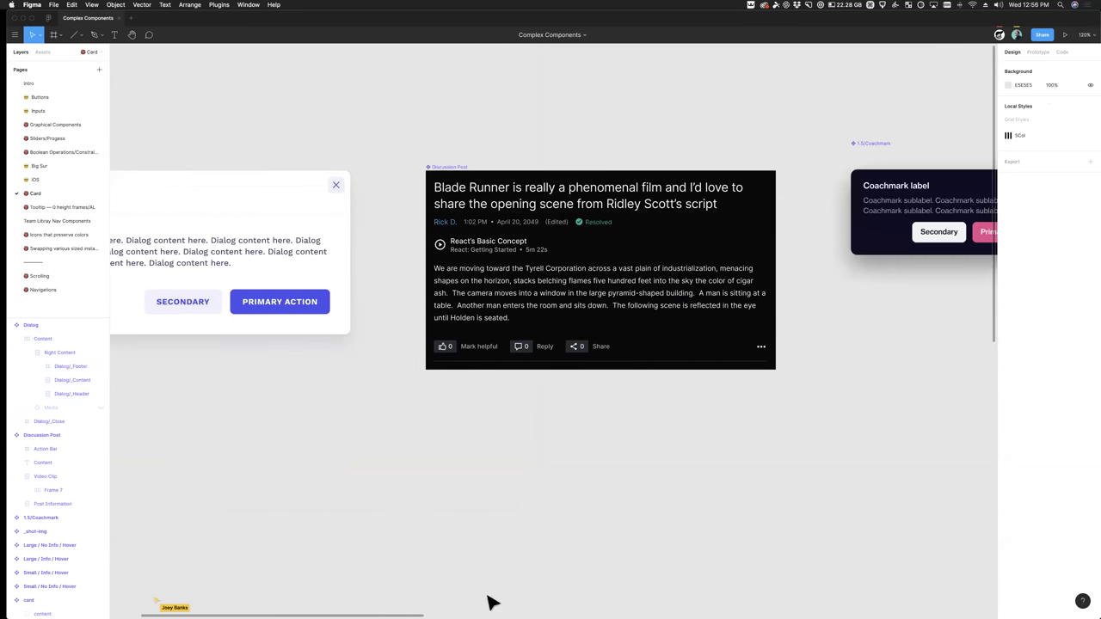
{"action": "left_click", "coordinate": [517, 368]}
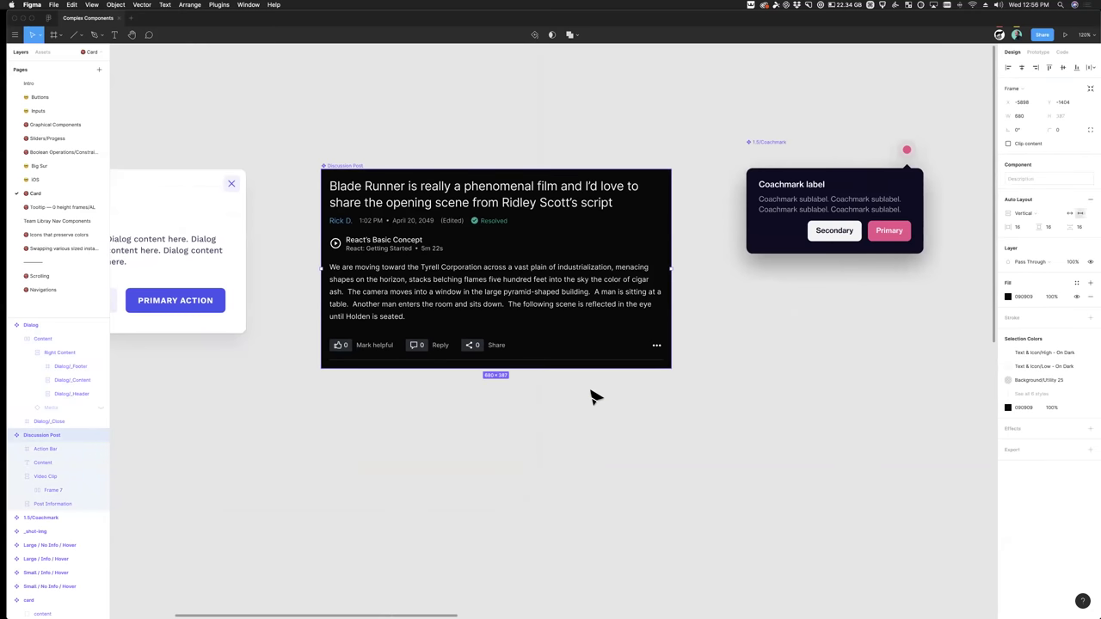
{"action": "left_click_drag", "start_coordinate": [677, 274], "coordinate": [528, 360]}
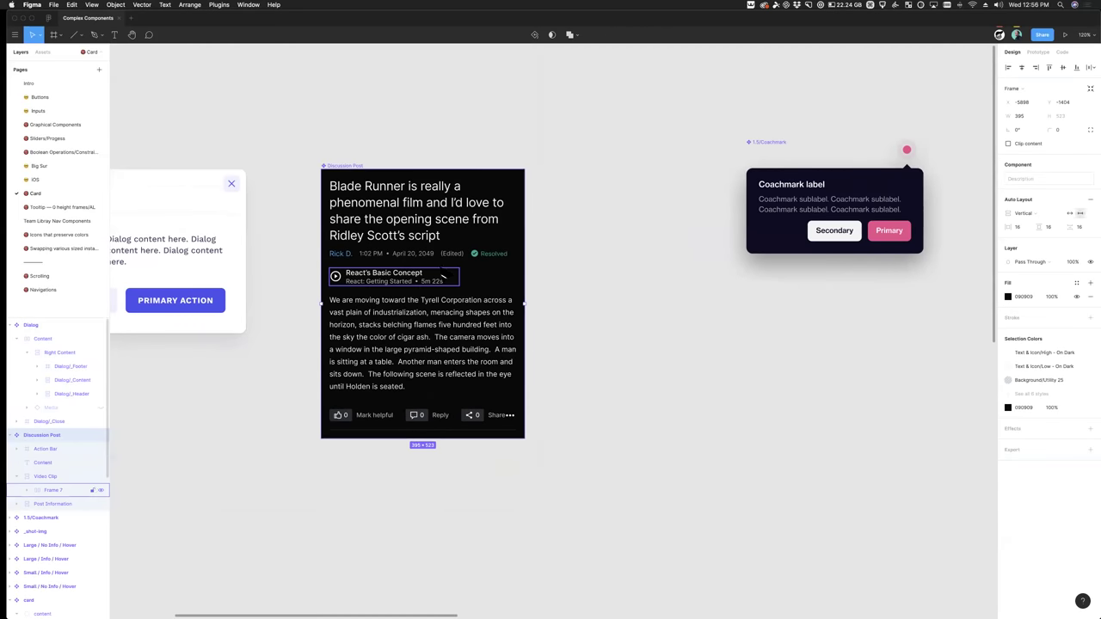
{"action": "left_click_drag", "start_coordinate": [527, 302], "coordinate": [604, 306]}
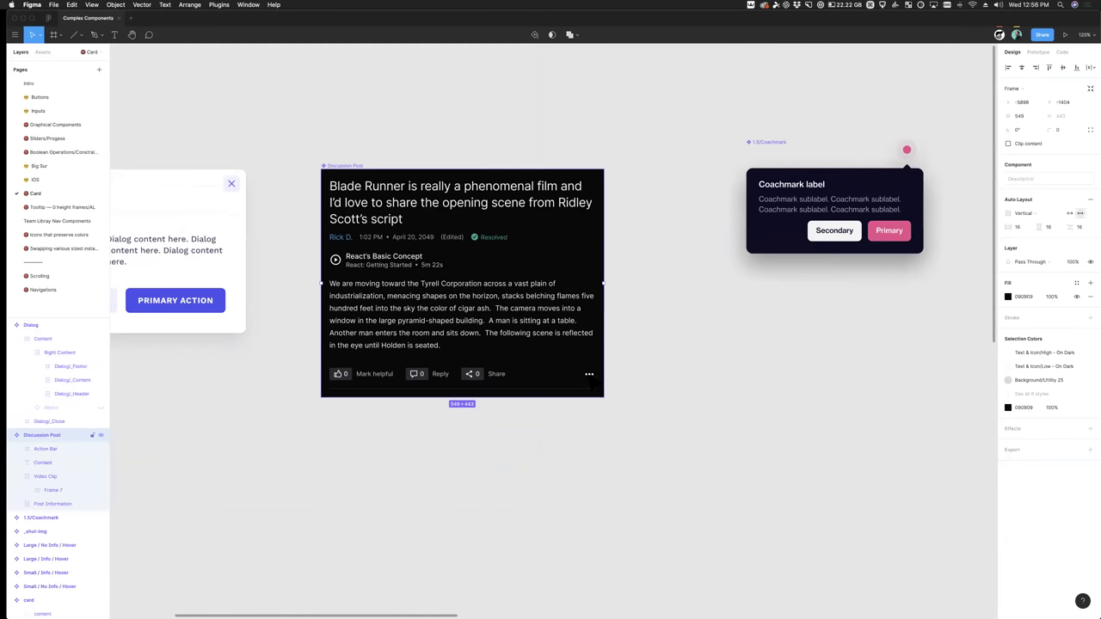
Step: Check the constraints of the more icon in the action bar and widen the Discussion Post component to about 585 px
{"action": "left_click", "coordinate": [590, 375]}
{"action": "left_click", "coordinate": [589, 375]}
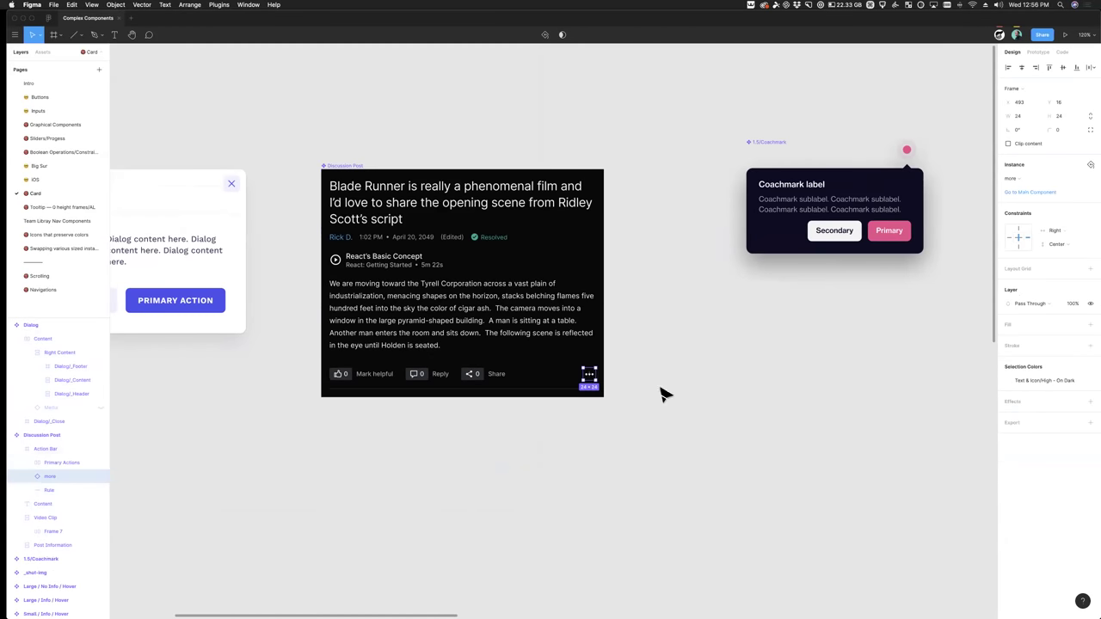
{"action": "key", "text": "Escape"}
{"action": "key", "text": "Escape"}
{"action": "left_click_drag", "start_coordinate": [603, 306], "coordinate": [626, 332]}
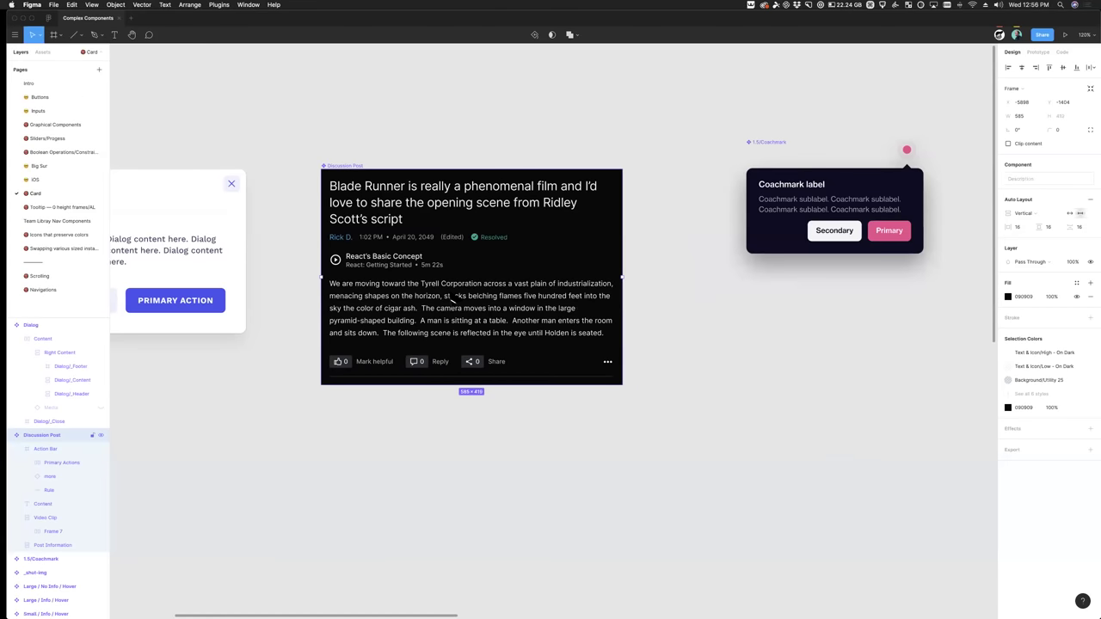
Step: Examine the 1.5/Coachmark component and look over the image, card and table components beyond it
{"action": "scroll", "coordinate": [448, 296], "scroll_direction": "right", "scroll_amount": 5}
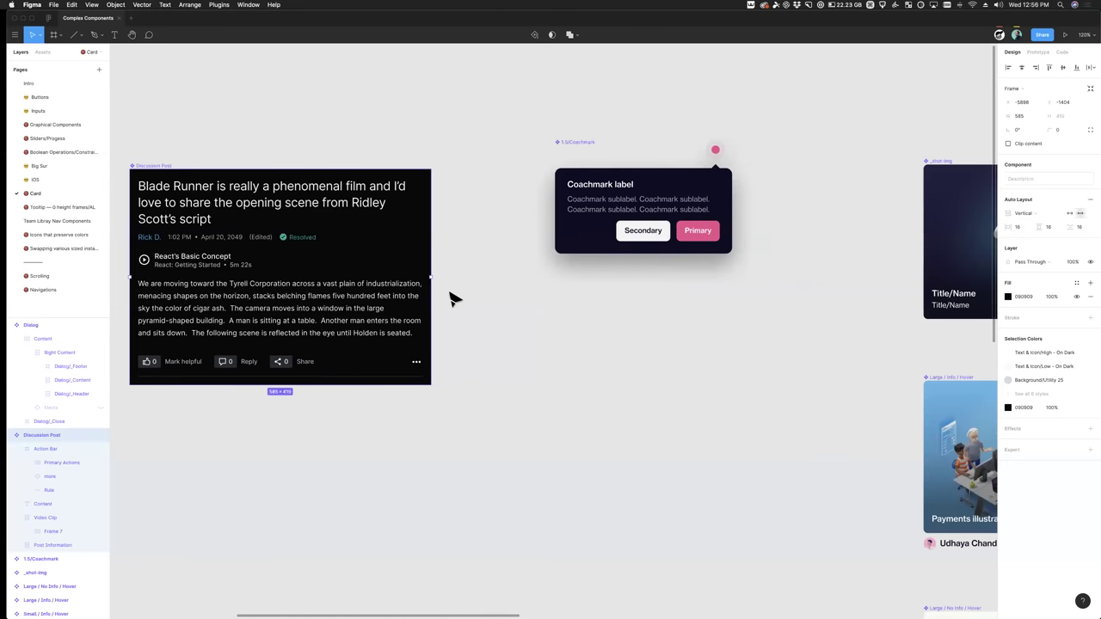
{"action": "scroll", "coordinate": [567, 253], "scroll_direction": "right", "scroll_amount": 4}
{"action": "left_click", "coordinate": [508, 222]}
{"action": "scroll", "coordinate": [508, 222], "scroll_direction": "right", "scroll_amount": 5}
{"action": "scroll", "coordinate": [485, 441], "scroll_direction": "down", "scroll_amount": 6}
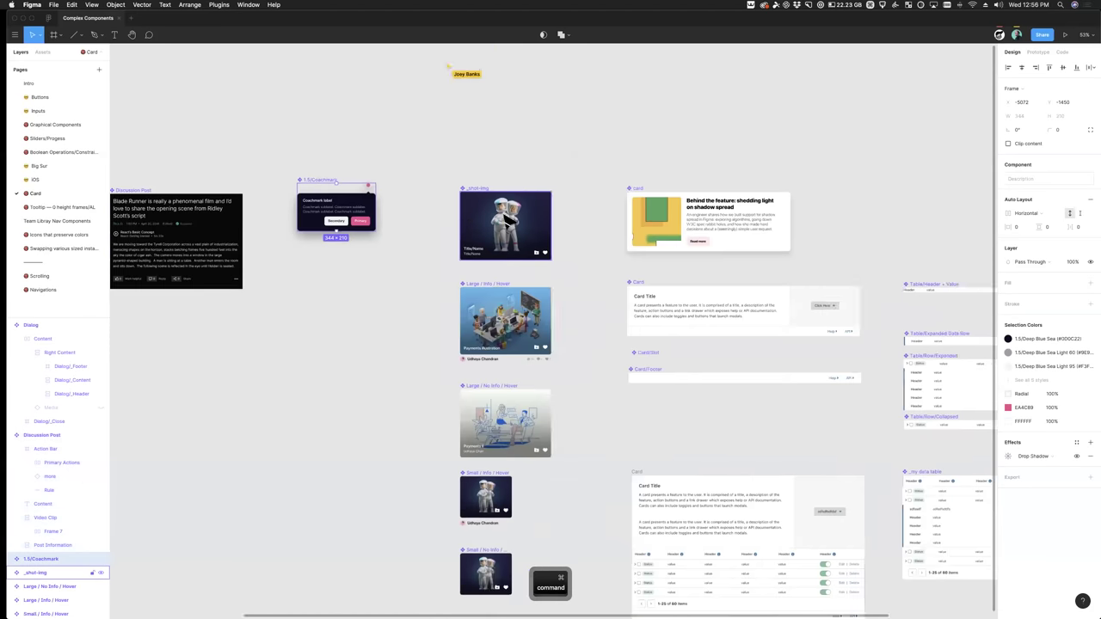
{"action": "scroll", "coordinate": [484, 440], "scroll_direction": "right", "scroll_amount": 5}
{"action": "scroll", "coordinate": [469, 377], "scroll_direction": "down", "scroll_amount": 2}
{"action": "scroll", "coordinate": [464, 376], "scroll_direction": "right", "scroll_amount": 2}
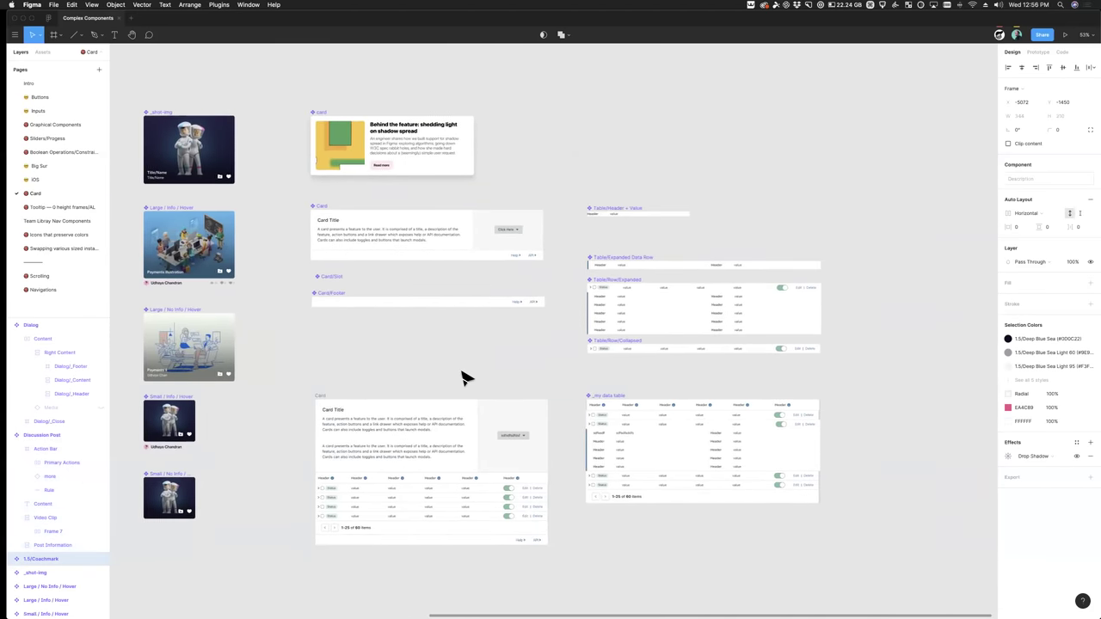
Step: Inspect the Card/Slot and Card/Footer components and the title frame inside the Card component
{"action": "scroll", "coordinate": [384, 372], "scroll_direction": "up", "scroll_amount": 5}
{"action": "left_click", "coordinate": [307, 237]}
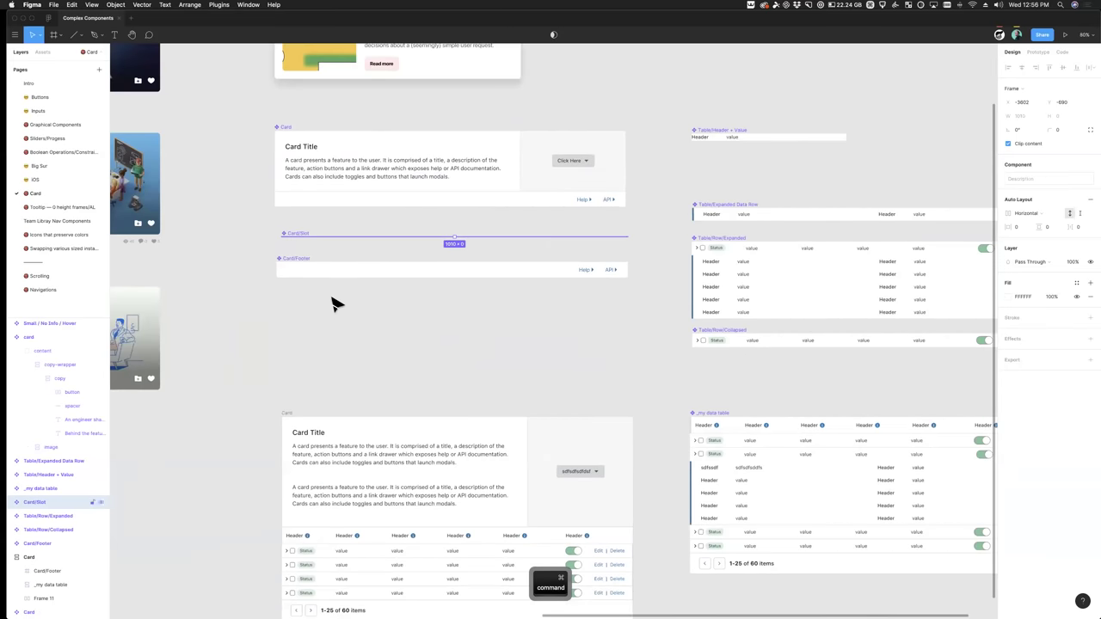
{"action": "left_click", "coordinate": [406, 273]}
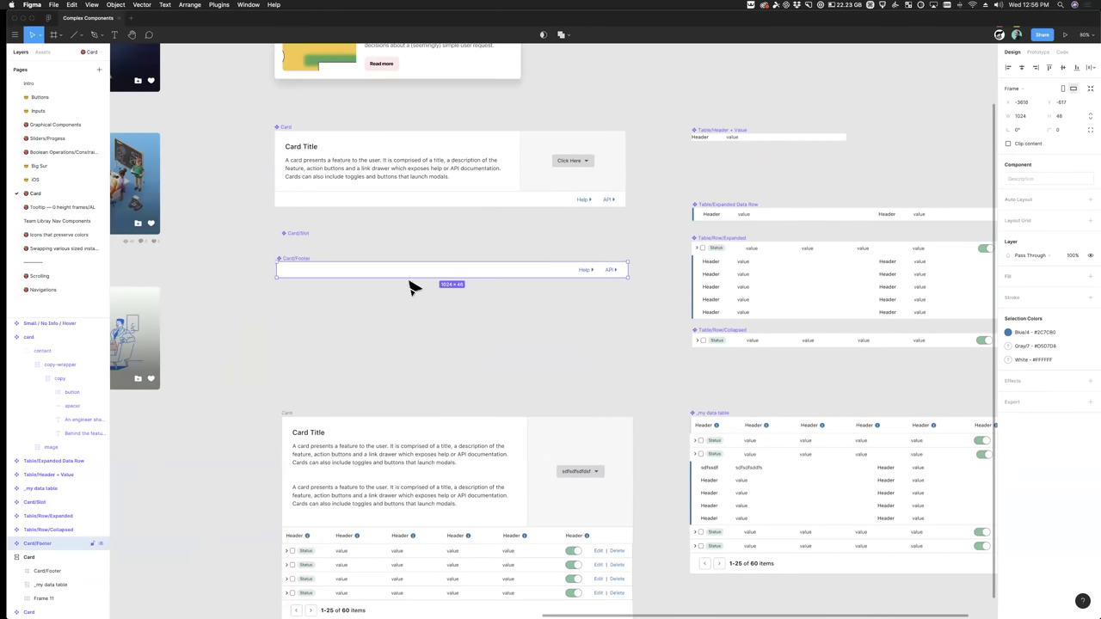
{"action": "left_click", "coordinate": [318, 168]}
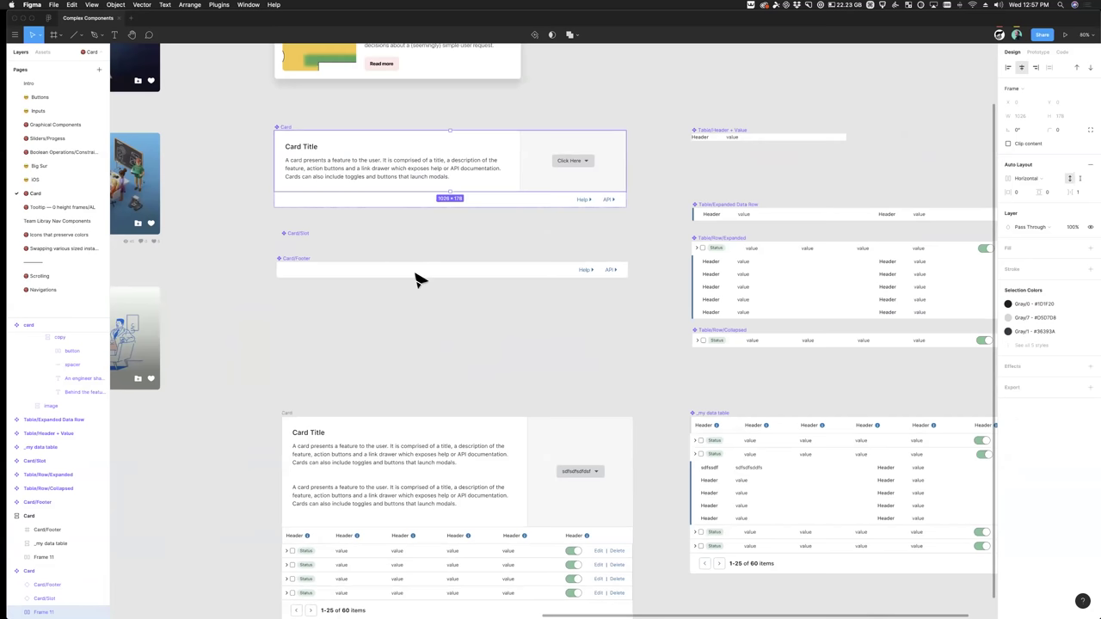
{"action": "scroll", "coordinate": [377, 194], "scroll_direction": "up", "scroll_amount": 1}
{"action": "scroll", "coordinate": [344, 185], "scroll_direction": "up", "scroll_amount": 1}
{"action": "left_click", "coordinate": [306, 179]}
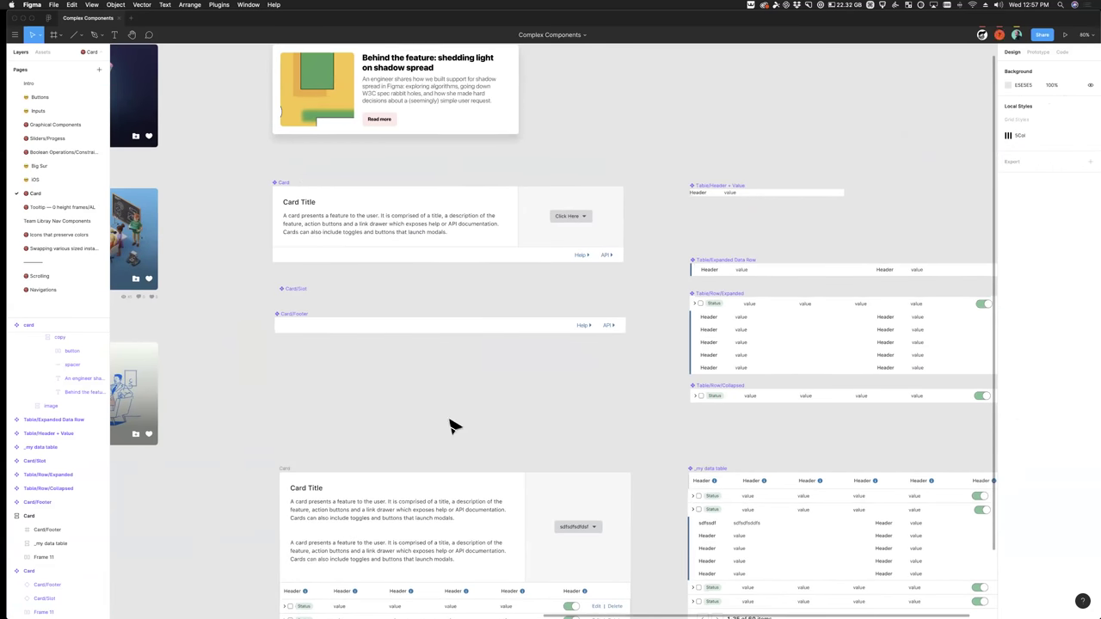
Step: Inspect the Card component's horizontal title frame, its body text and the constraints of the Click Here button
{"action": "scroll", "coordinate": [420, 413], "scroll_direction": "up", "scroll_amount": 2}
{"action": "left_click", "coordinate": [386, 184]}
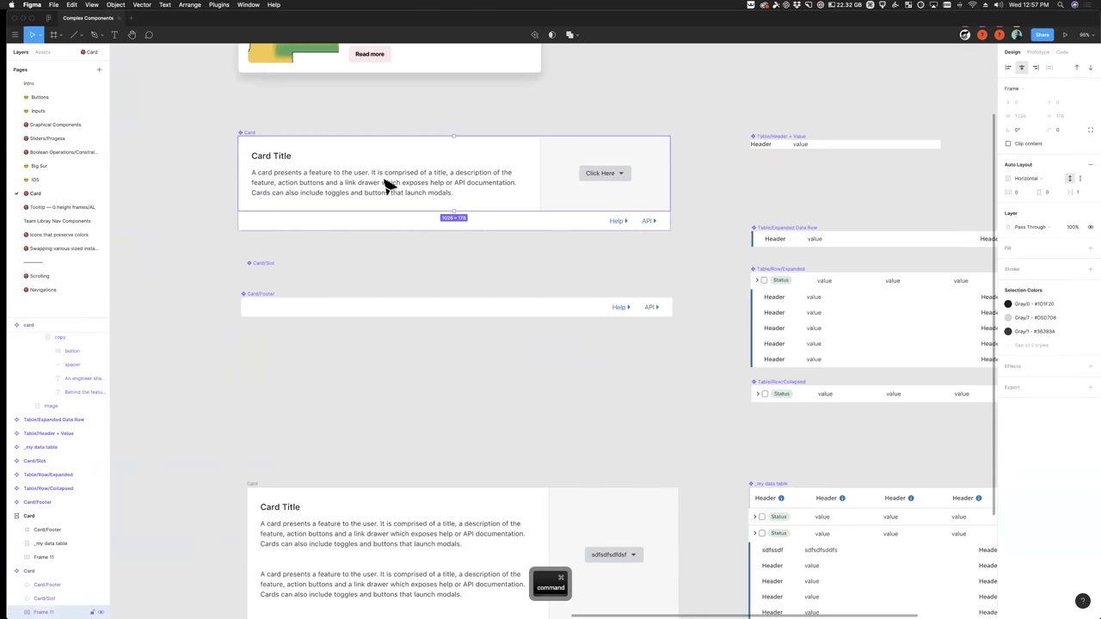
{"action": "left_click", "coordinate": [393, 335]}
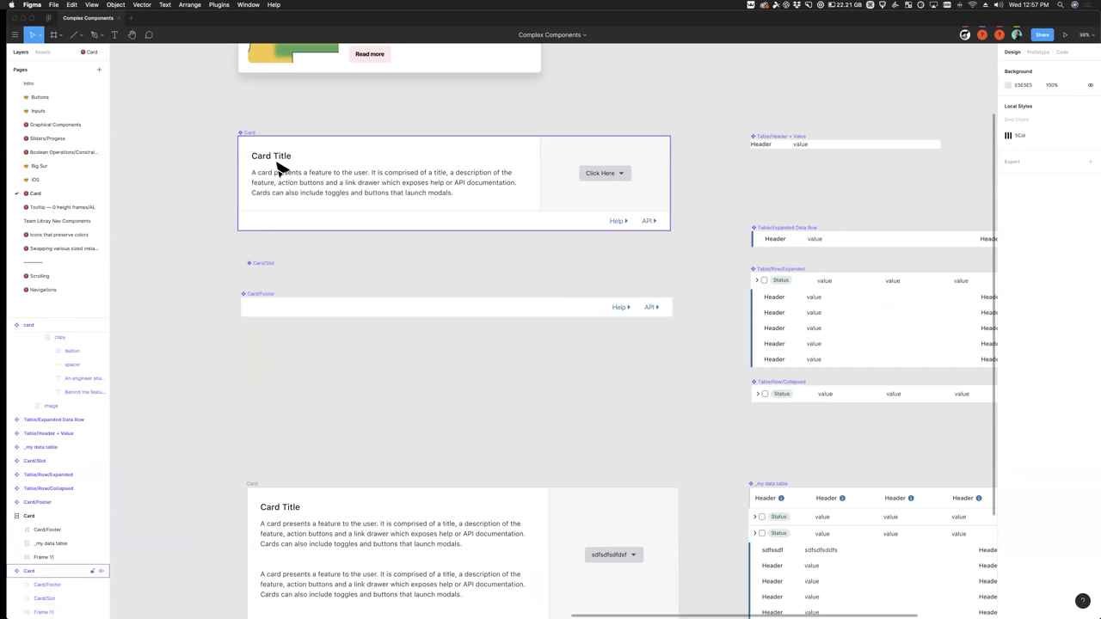
{"action": "left_click", "coordinate": [315, 206]}
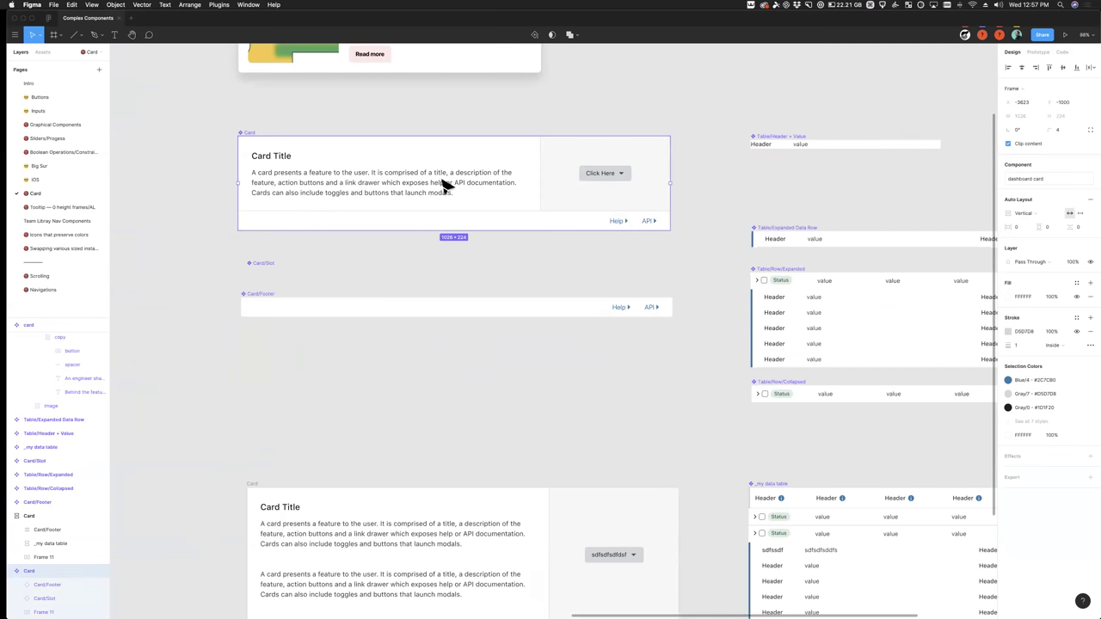
{"action": "double_click", "coordinate": [346, 202]}
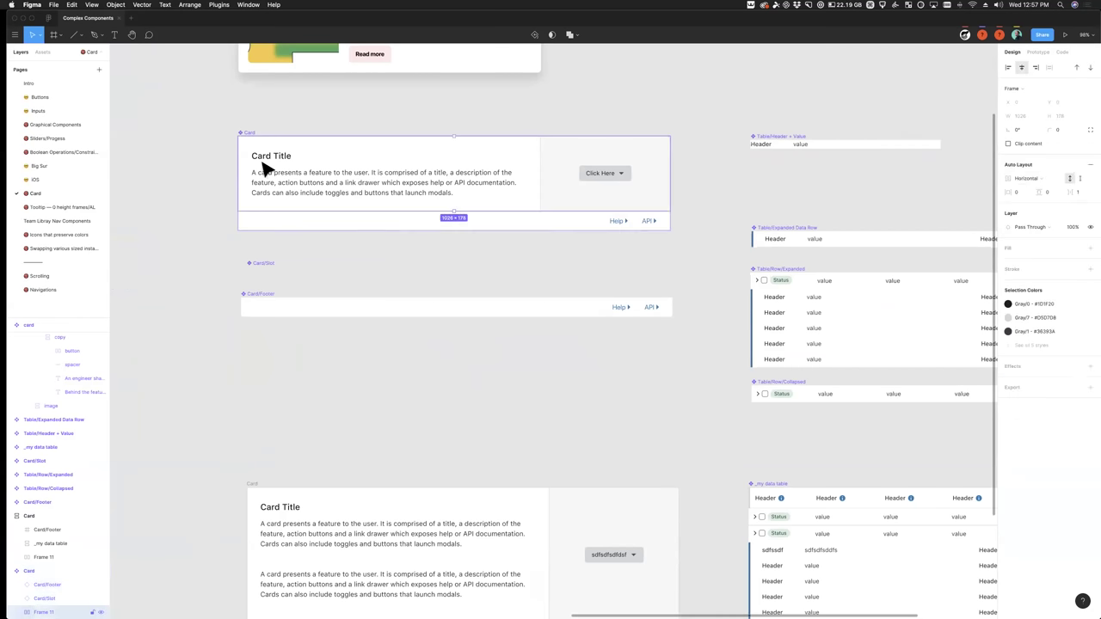
{"action": "left_click", "coordinate": [629, 177]}
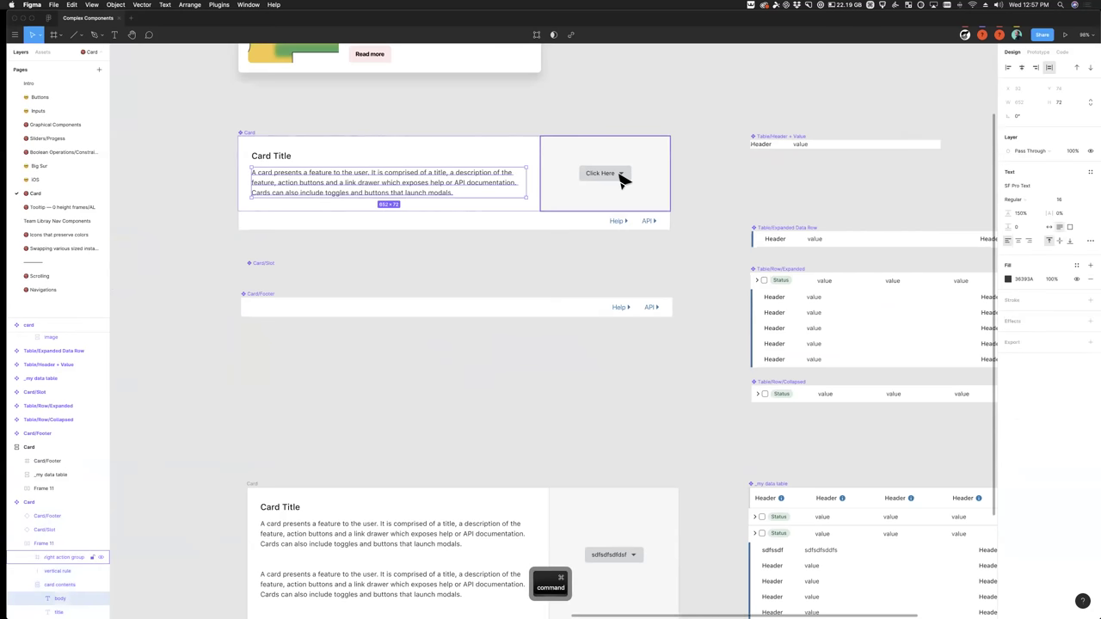
{"action": "left_click", "coordinate": [623, 177]}
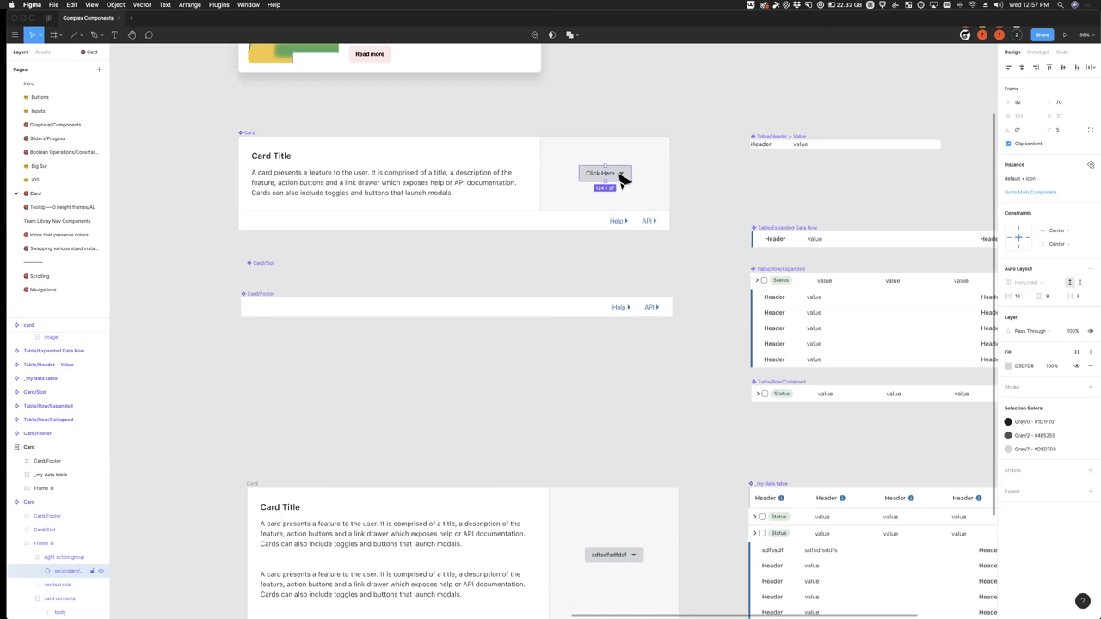
{"action": "left_click", "coordinate": [506, 379]}
Step: Compare the Card/Footer component with the Card component and look over the Card's nested layers
{"action": "left_click", "coordinate": [359, 313]}
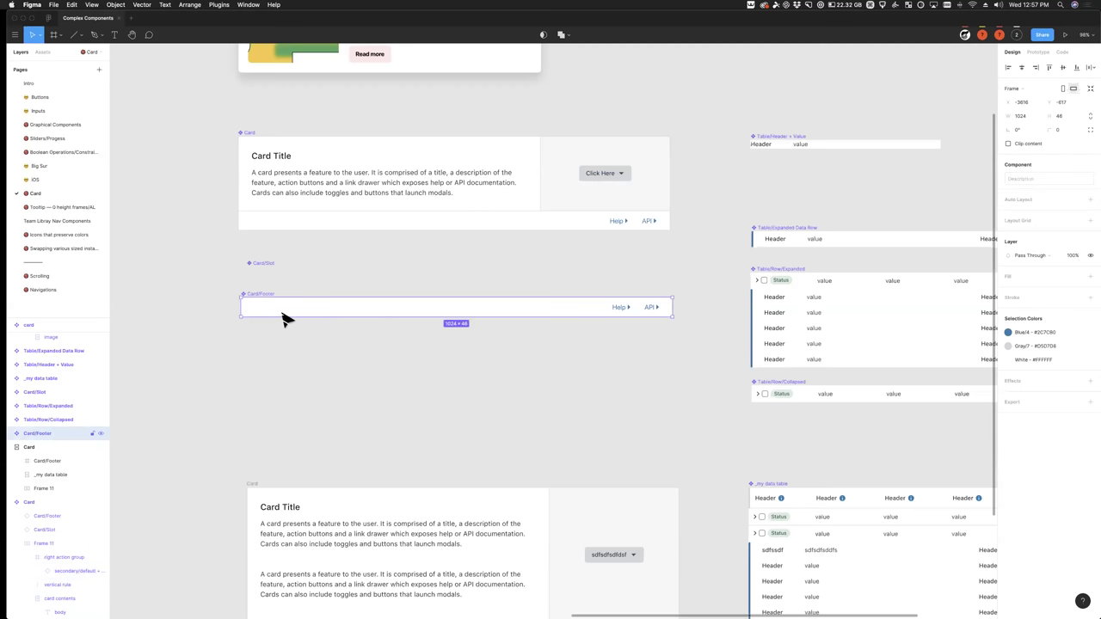
{"action": "left_click", "coordinate": [324, 197]}
{"action": "scroll", "coordinate": [52, 585], "scroll_direction": "down", "scroll_amount": 1}
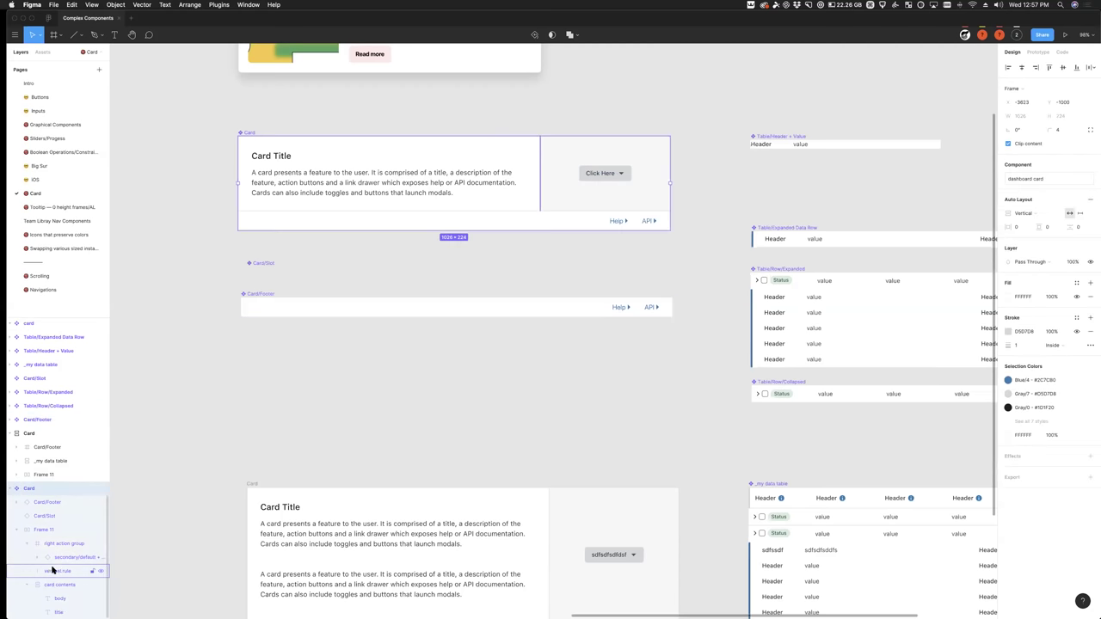
{"action": "left_click", "coordinate": [271, 312]}
{"action": "left_click", "coordinate": [344, 172]}
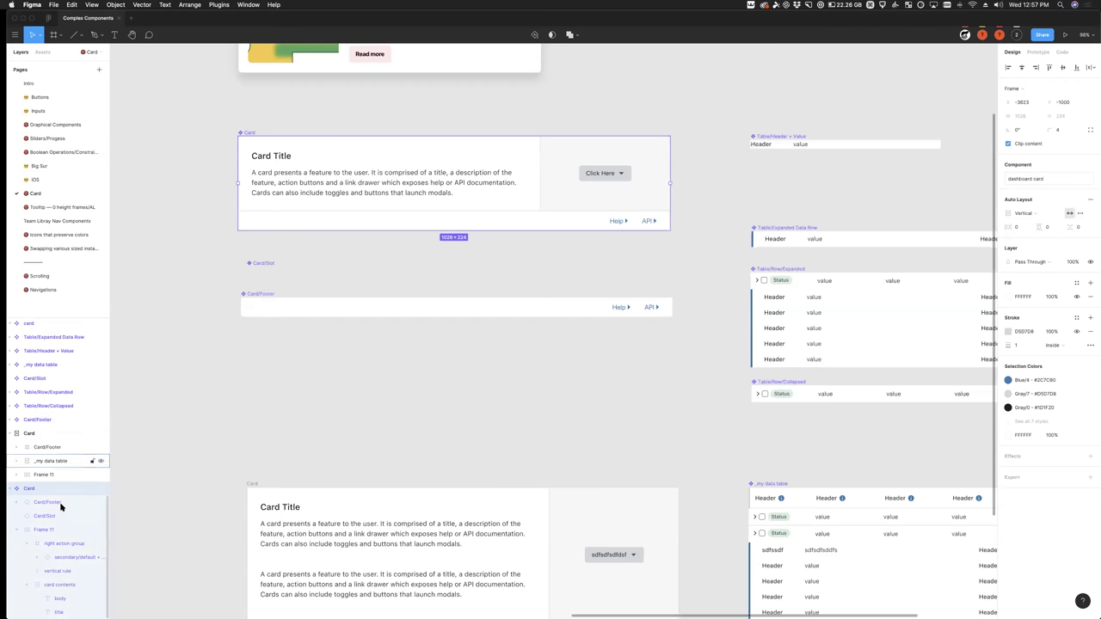
Step: Check the auto layout of Frame 11 in the Card component and the alignment settings of its right action group
{"action": "left_click", "coordinate": [62, 530]}
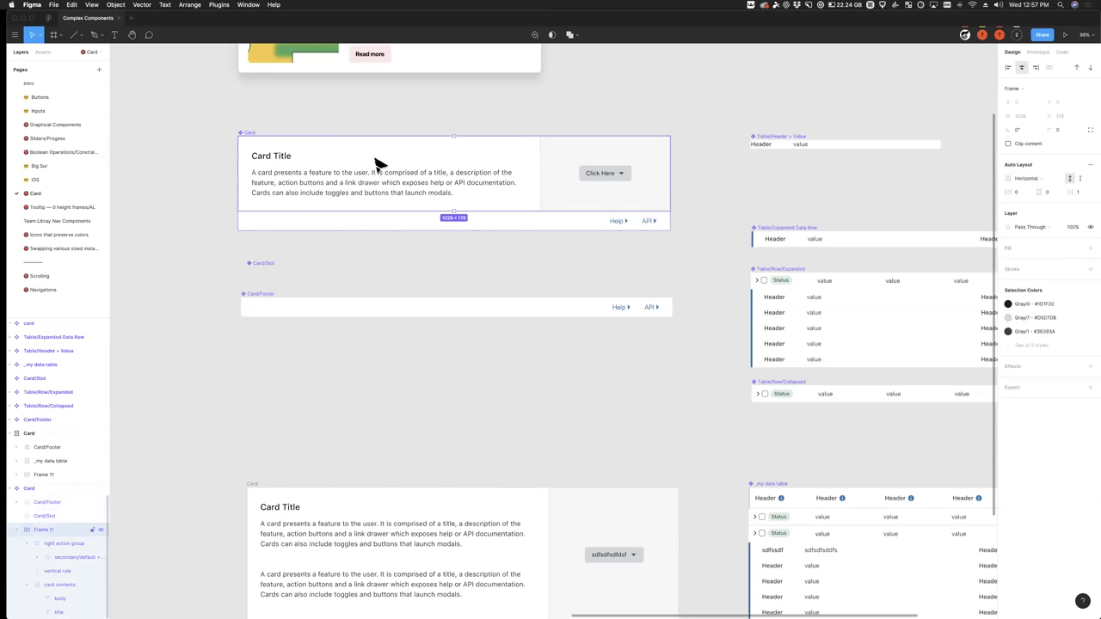
{"action": "left_click", "coordinate": [61, 543]}
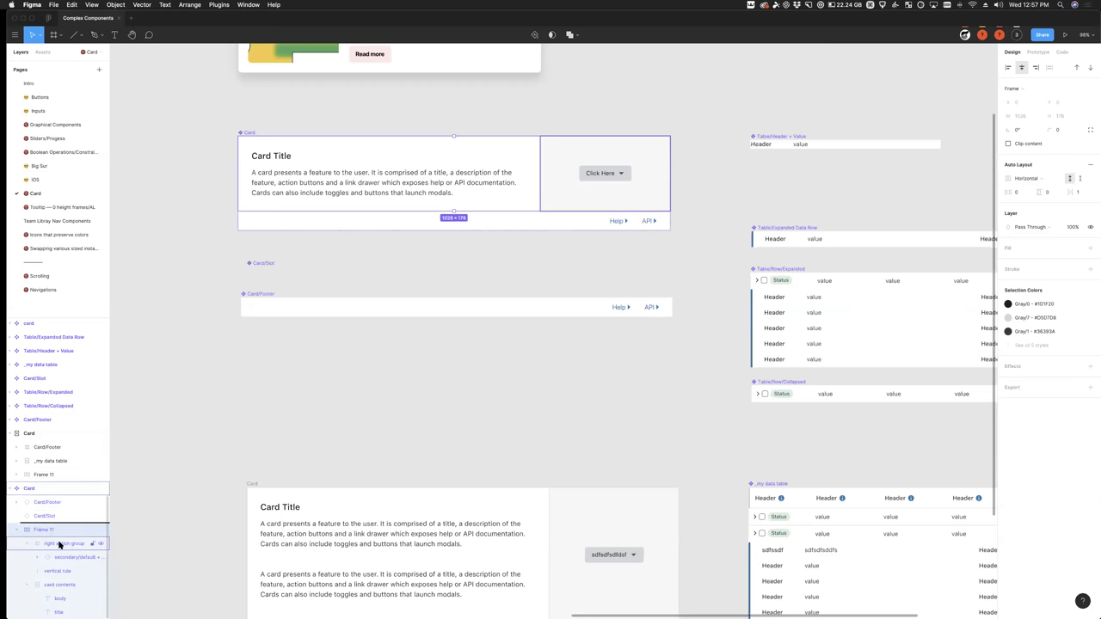
{"action": "double_click", "coordinate": [366, 191]}
{"action": "key", "text": "Escape"}
{"action": "key", "text": "Escape"}
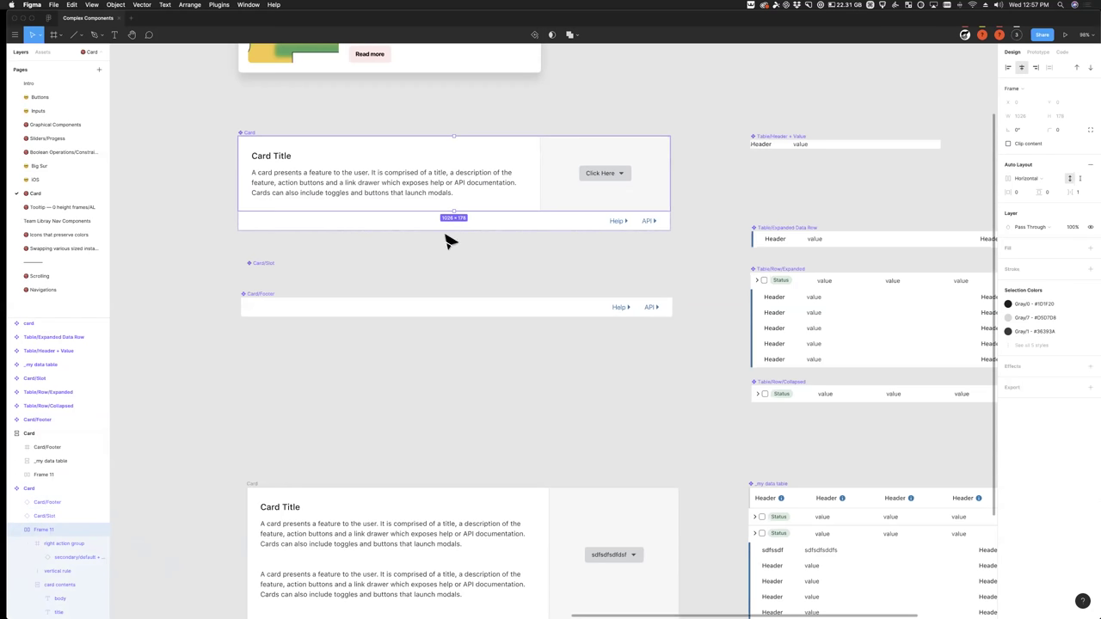
{"action": "left_click", "coordinate": [72, 547]}
{"action": "left_click", "coordinate": [41, 529]}
{"action": "left_click", "coordinate": [54, 545]}
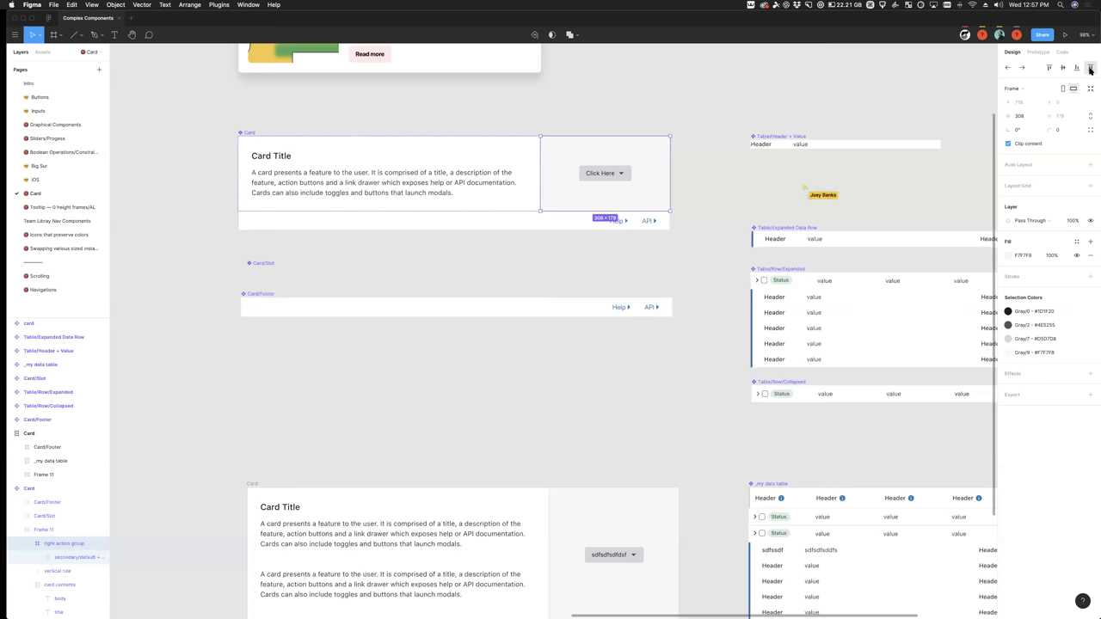
{"action": "left_click", "coordinate": [499, 413]}
Step: Place a copy of the Card component below Card/Footer and move the lower Card frame down to Y -47 to make room
{"action": "left_click_drag", "start_coordinate": [320, 179], "coordinate": [335, 400]}
{"action": "scroll", "coordinate": [387, 338], "scroll_direction": "down", "scroll_amount": 2}
{"action": "double_click", "coordinate": [365, 323], "text": "super"}
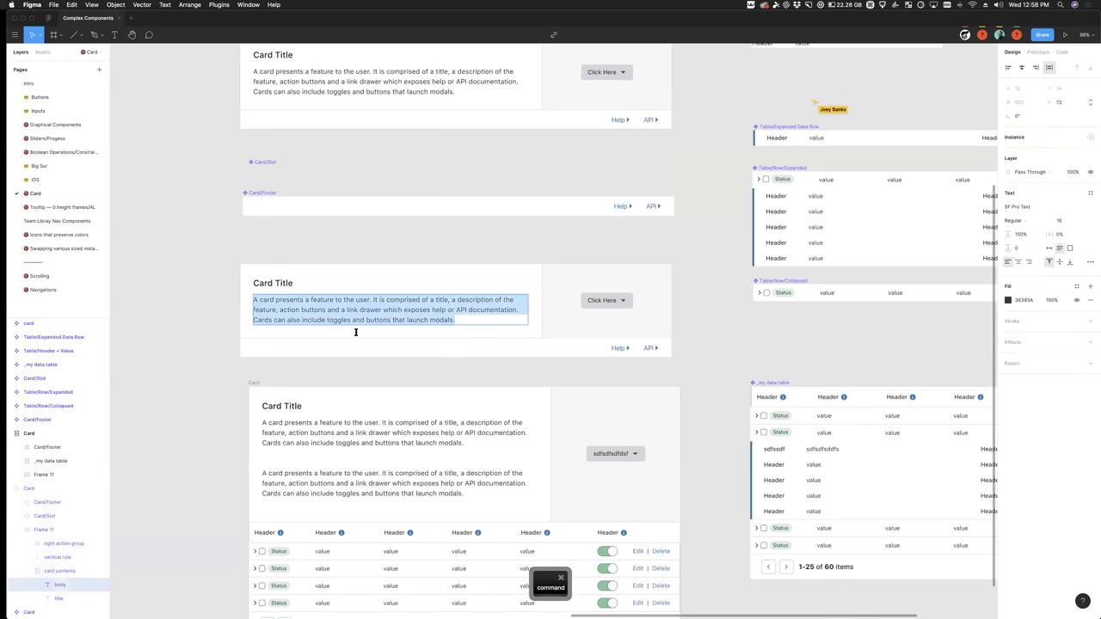
{"action": "left_click_drag", "start_coordinate": [258, 387], "coordinate": [251, 438]}
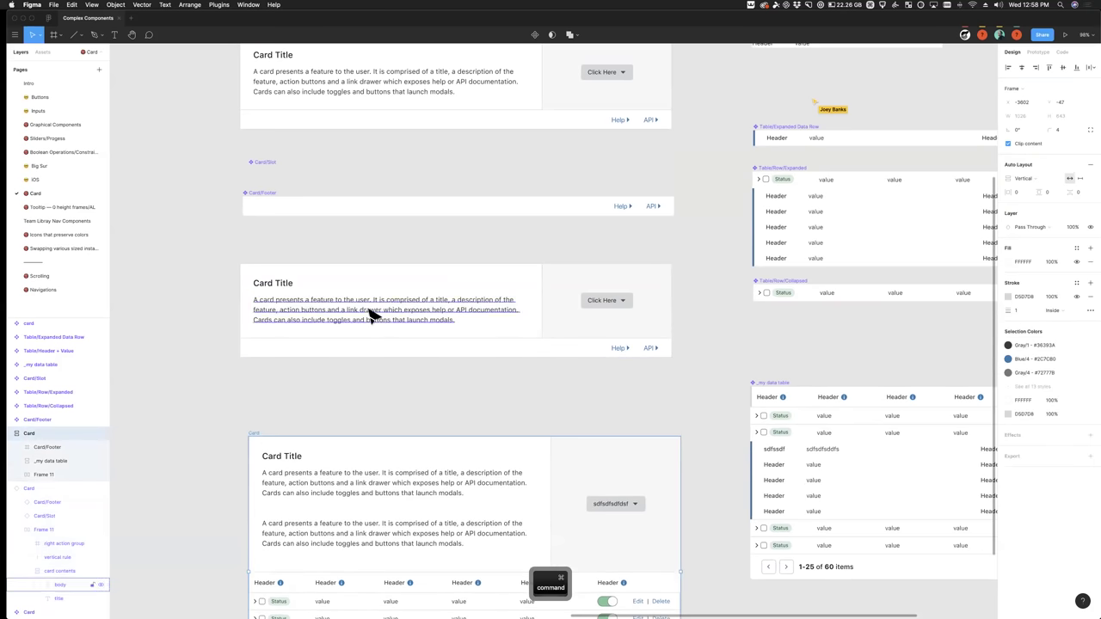
Step: Extend the card copy's body text with the lines "a" and "dsfsdf", a blank line and "sdf"
{"action": "double_click", "coordinate": [482, 318], "text": "super"}
{"action": "left_click", "coordinate": [481, 318]}
{"action": "key", "text": "Return"}
{"action": "type", "text": "a"}
{"action": "key", "text": "Return"}
{"action": "type", "text": "dsfsdf"}
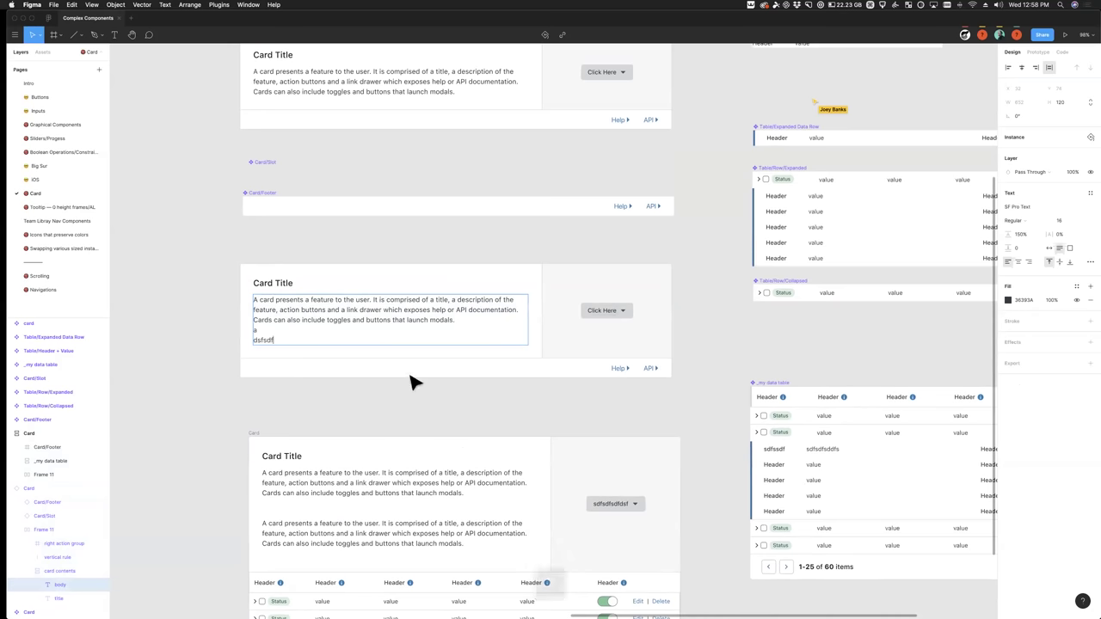
{"action": "key", "text": "Return"}
{"action": "key", "text": "Return"}
{"action": "type", "text": "sdf"}
{"action": "key", "text": "Escape"}
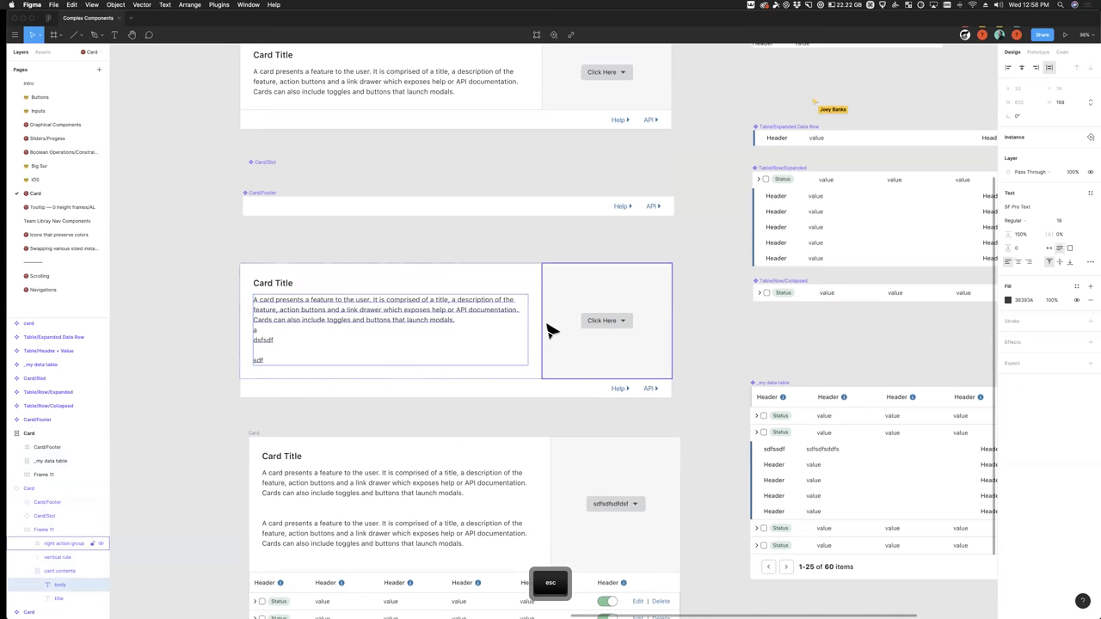
Step: Try swapping the Click Here button in the card copy for the Base button, and undo the swap
{"action": "left_click", "coordinate": [616, 329]}
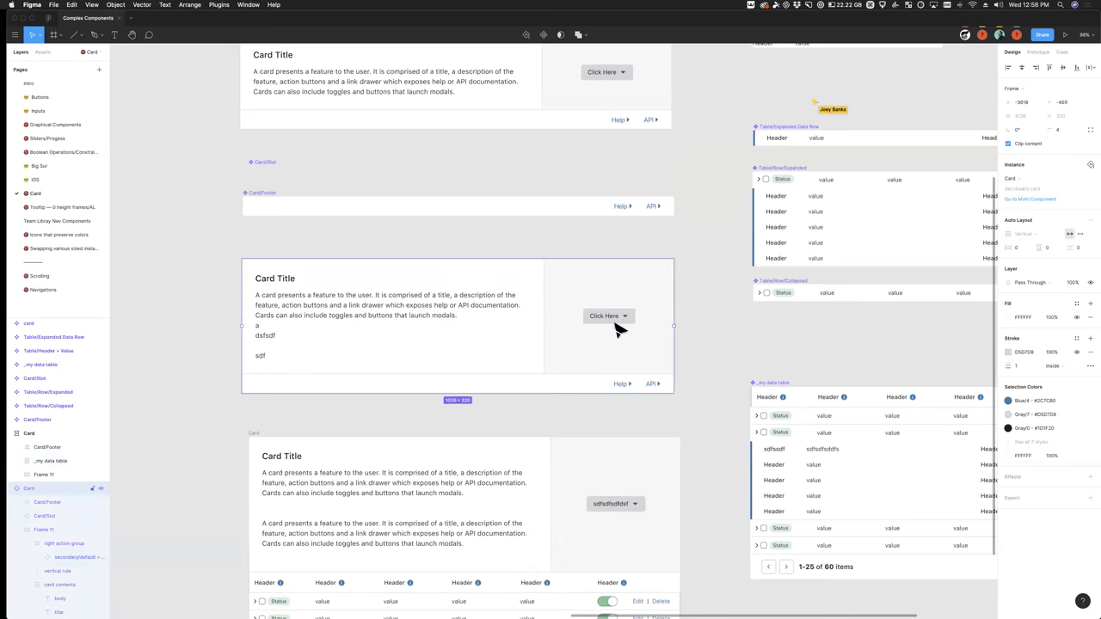
{"action": "double_click", "coordinate": [619, 320]}
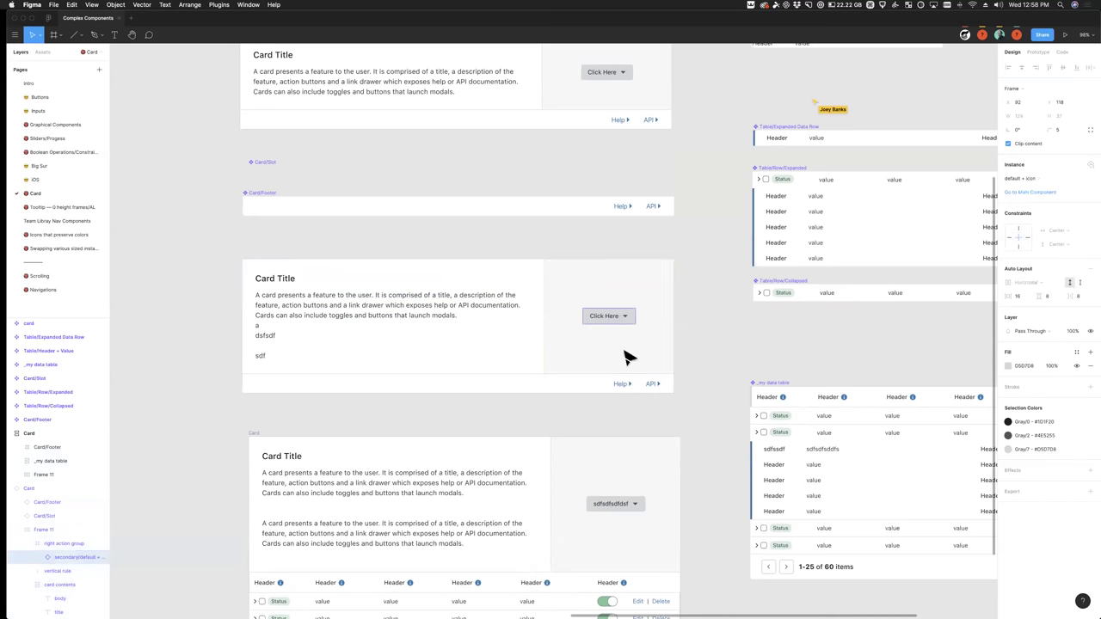
{"action": "left_click", "coordinate": [1022, 180]}
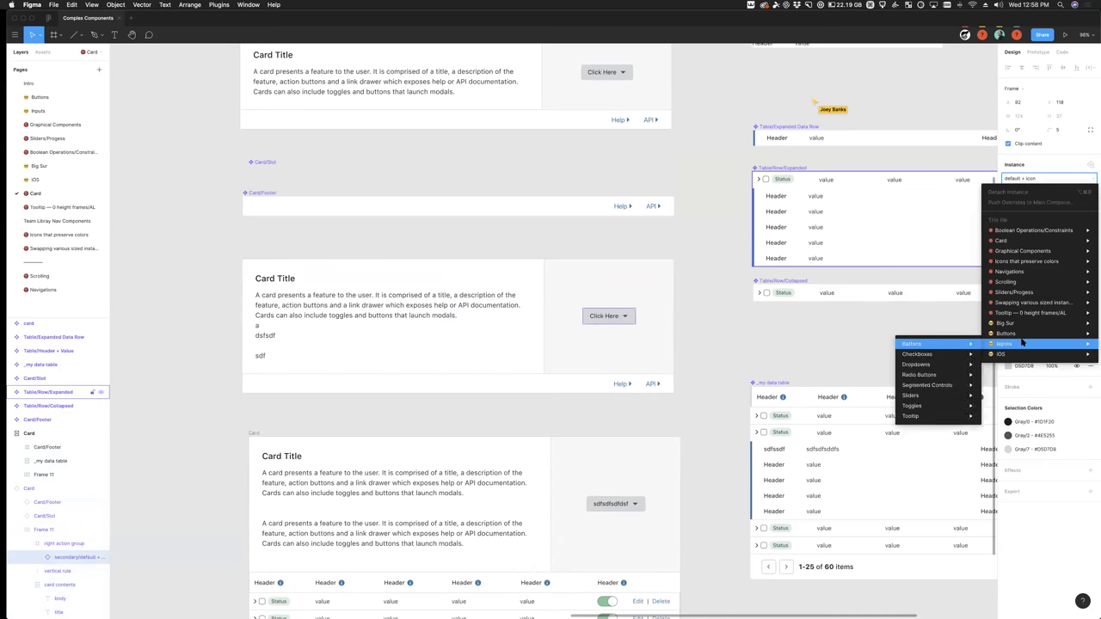
{"action": "mouse_move", "coordinate": [998, 334]}
{"action": "left_click", "coordinate": [917, 336]}
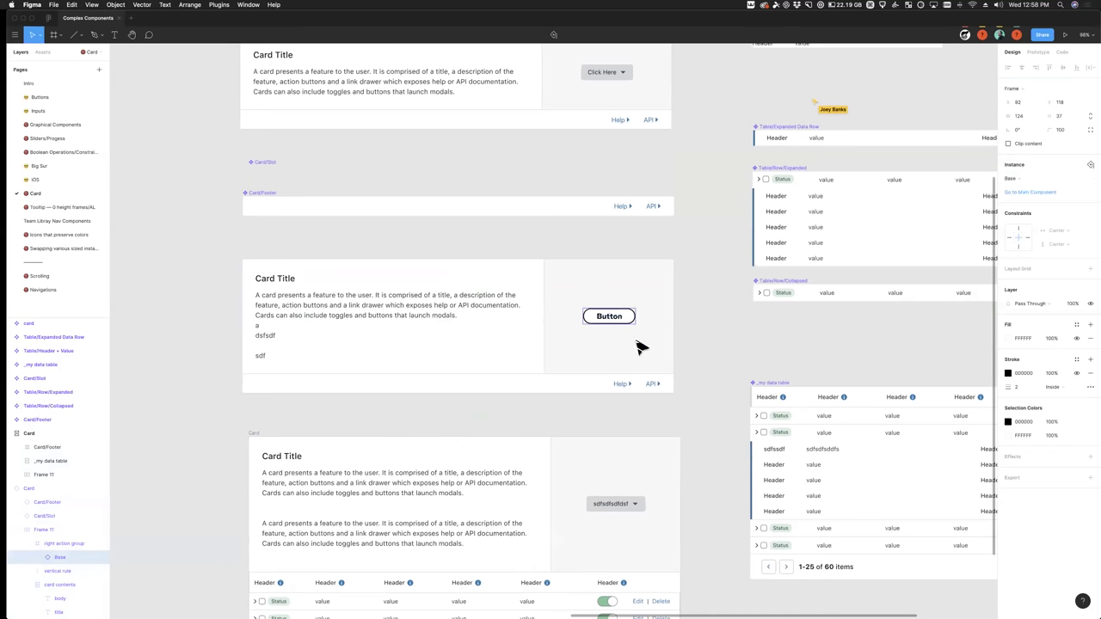
{"action": "key", "text": "super+z"}
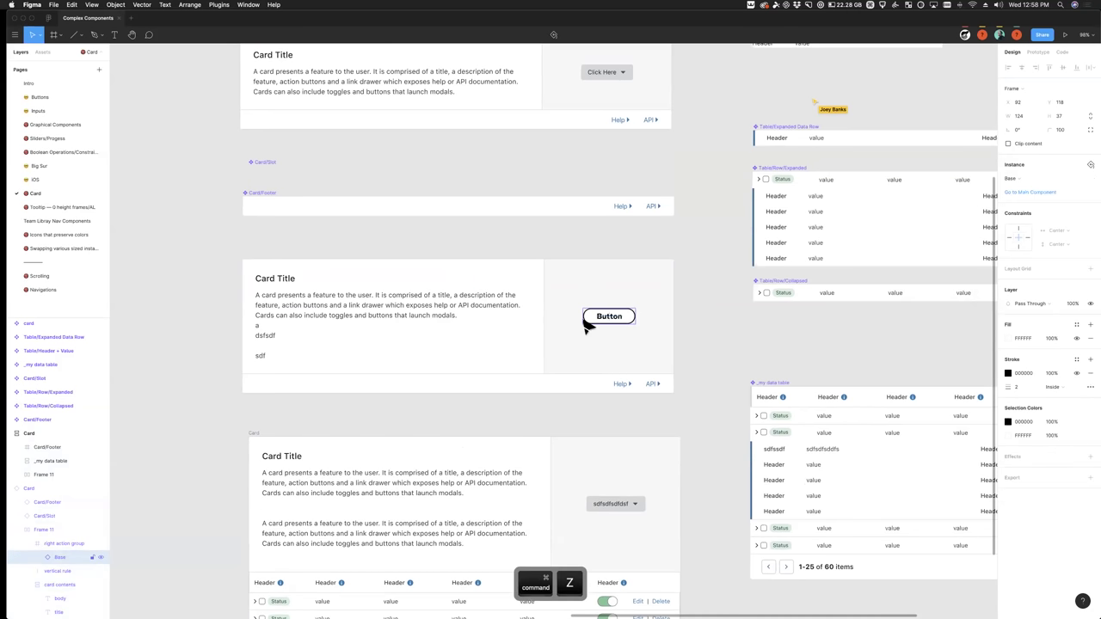
Step: Inspect the footer nested in the card copy and cut the whole copy from the canvas
{"action": "left_click", "coordinate": [520, 389], "text": "super"}
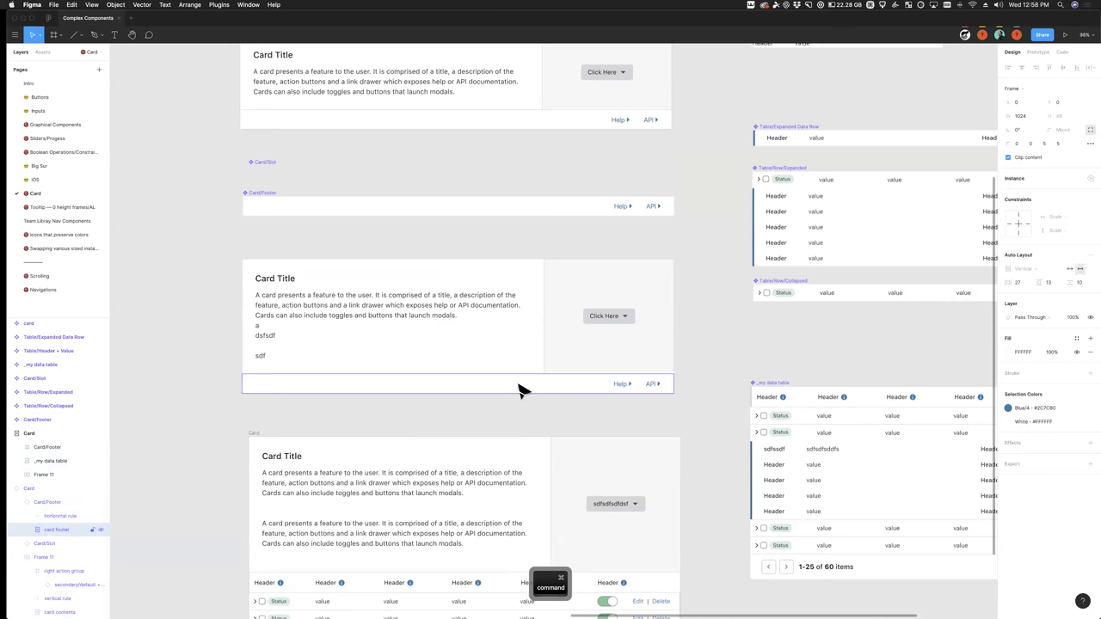
{"action": "left_click", "coordinate": [600, 392]}
{"action": "left_click", "coordinate": [600, 392]}
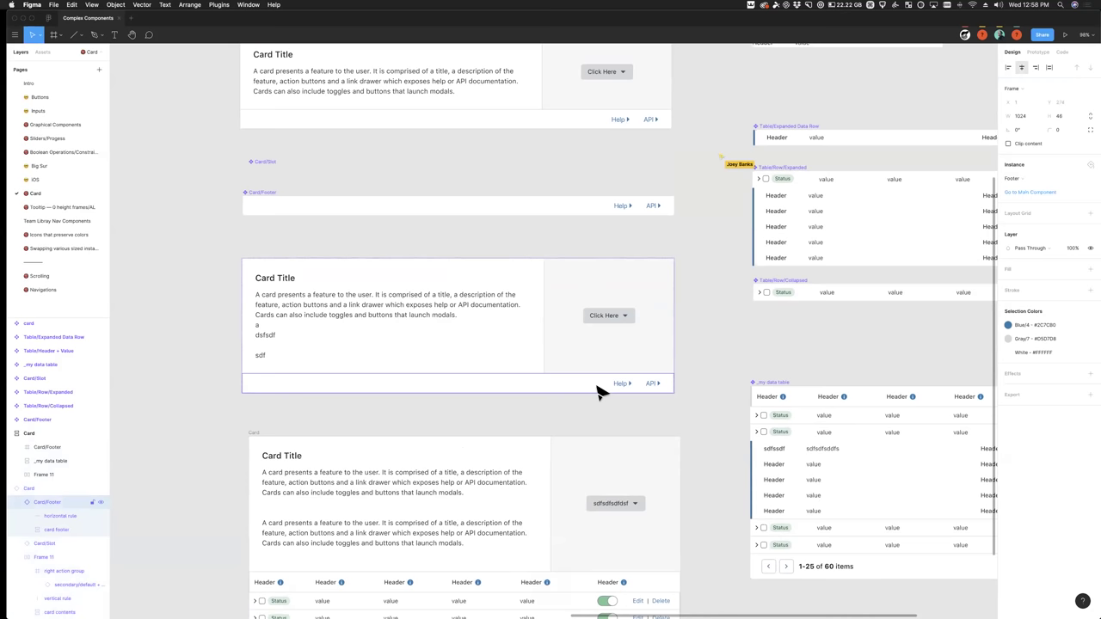
{"action": "left_click", "coordinate": [417, 408]}
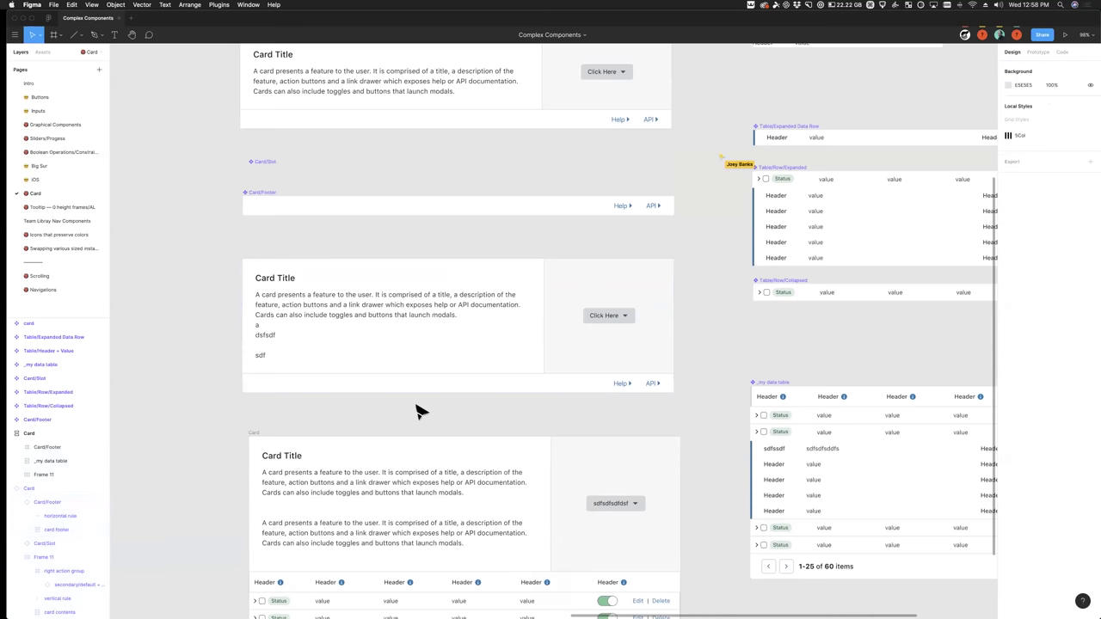
{"action": "left_click", "coordinate": [346, 340]}
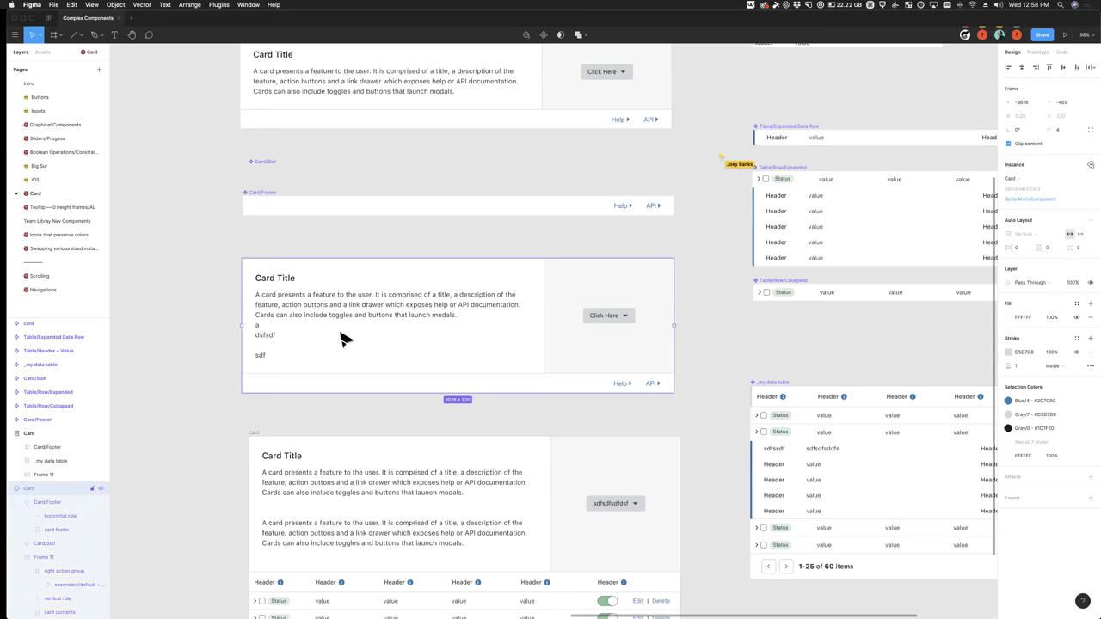
{"action": "key", "text": "super+x"}
Step: Inspect the Card/Slot layer inside the Card component and shift the main Card/Slot component to X -3609, Y -692
{"action": "left_click", "coordinate": [310, 108]}
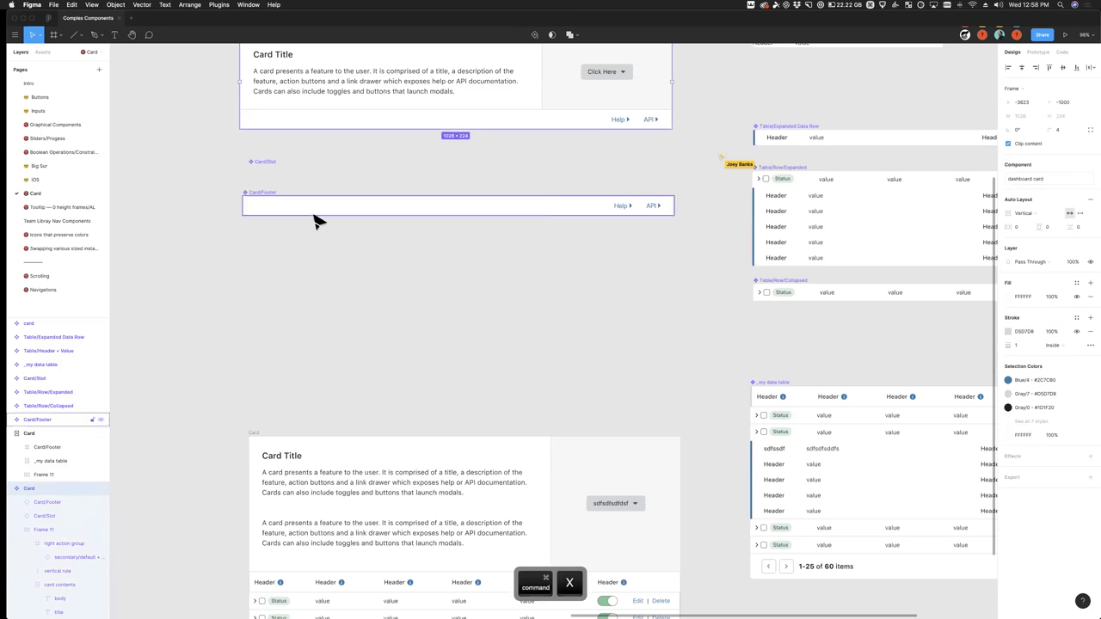
{"action": "scroll", "coordinate": [315, 221], "scroll_direction": "up", "scroll_amount": 4}
{"action": "scroll", "coordinate": [279, 254], "scroll_direction": "up", "scroll_amount": 5}
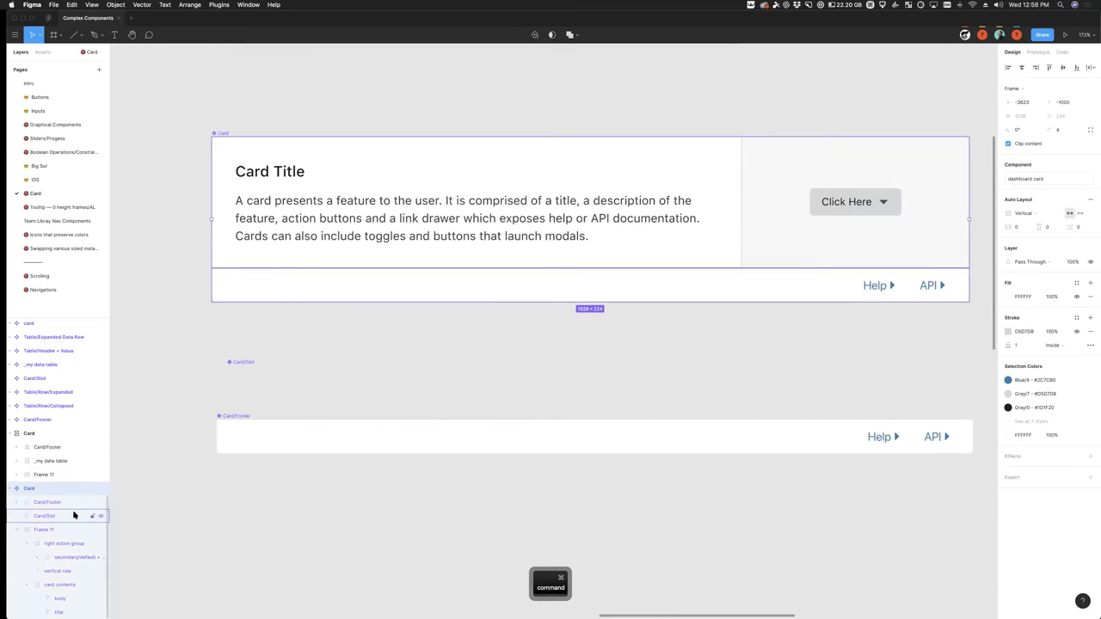
{"action": "left_click", "coordinate": [31, 518]}
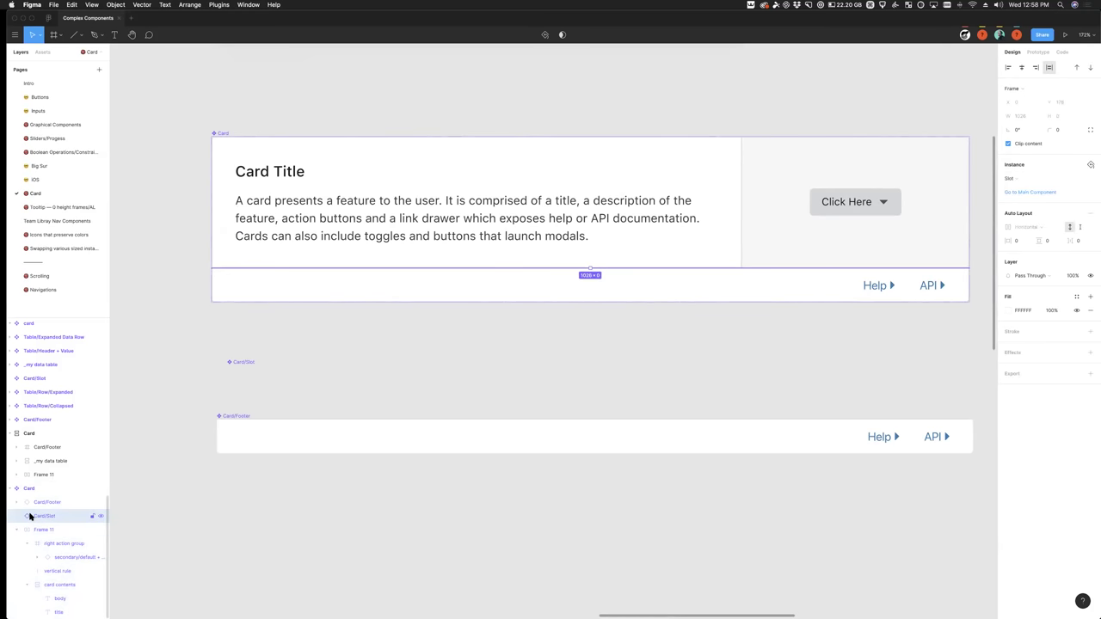
{"action": "left_click", "coordinate": [241, 365]}
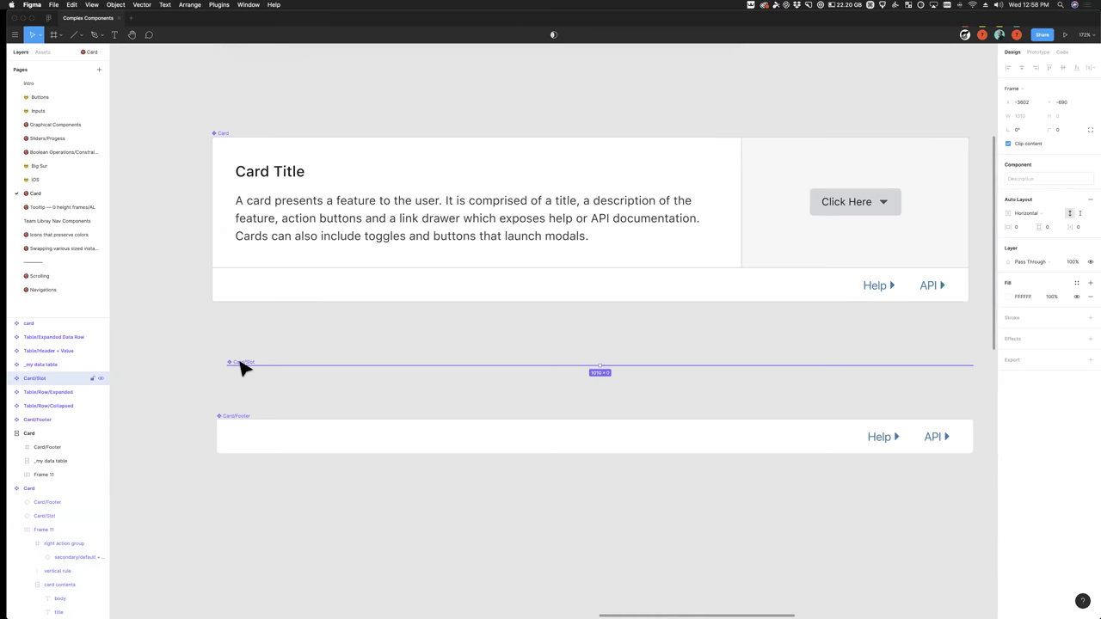
{"action": "left_click_drag", "start_coordinate": [244, 367], "coordinate": [238, 366]}
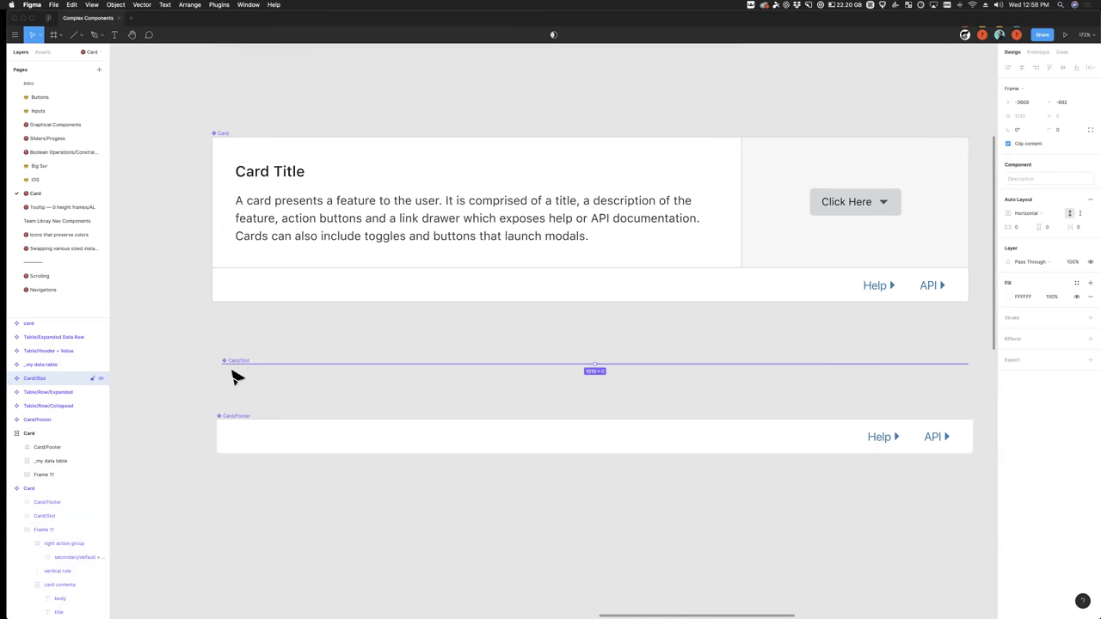
Step: Examine the lower Card frame that holds the data table in place of the slot
{"action": "left_click", "coordinate": [294, 242]}
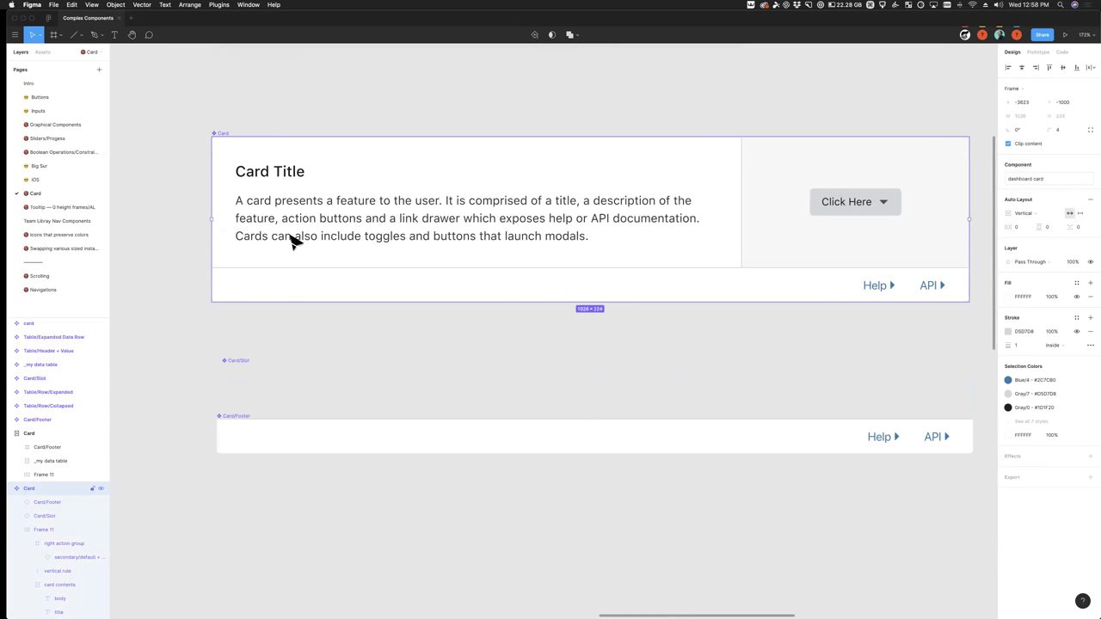
{"action": "scroll", "coordinate": [406, 376], "scroll_direction": "down", "scroll_amount": 10}
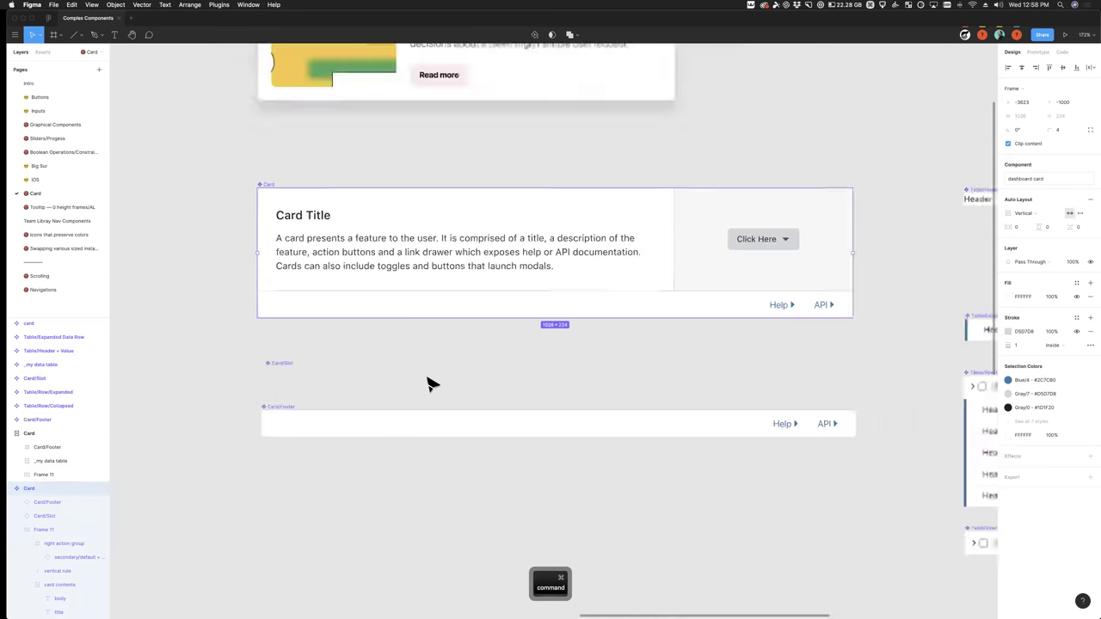
{"action": "scroll", "coordinate": [428, 412], "scroll_direction": "down", "scroll_amount": 3}
{"action": "scroll", "coordinate": [428, 412], "scroll_direction": "right", "scroll_amount": 3}
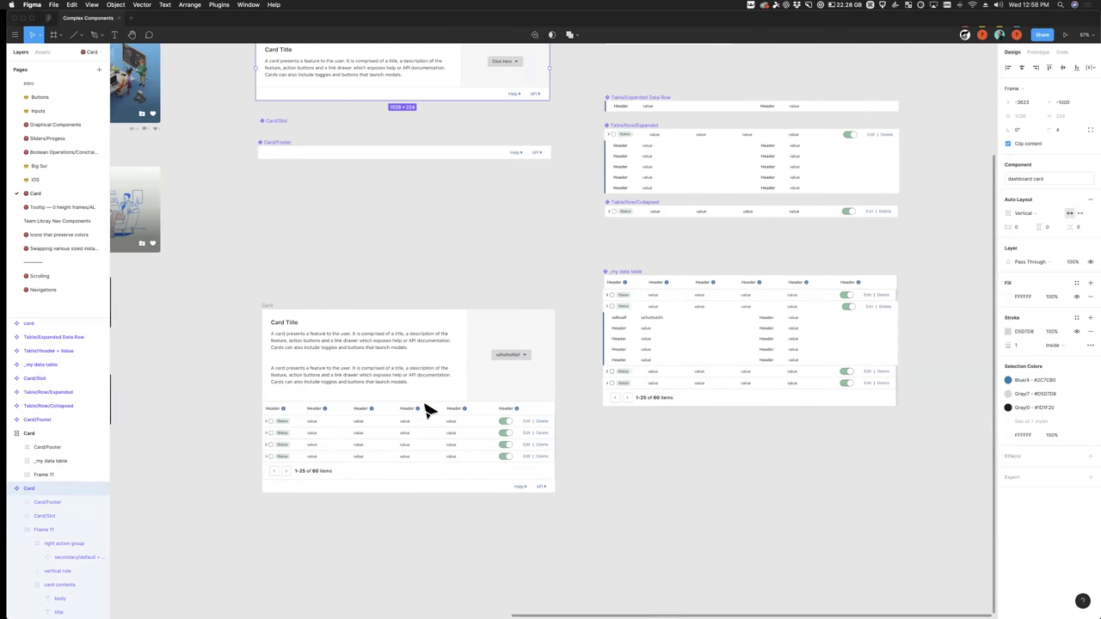
{"action": "left_click", "coordinate": [268, 313]}
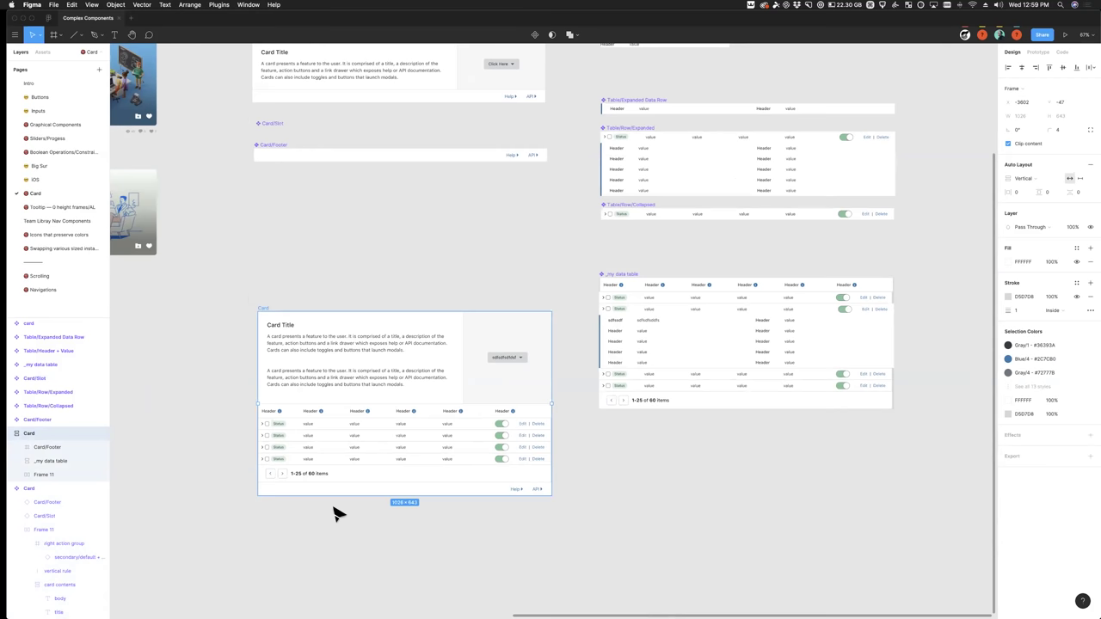
Step: Cut the lower Card frame that holds the data table from the canvas
{"action": "left_click", "coordinate": [270, 311]}
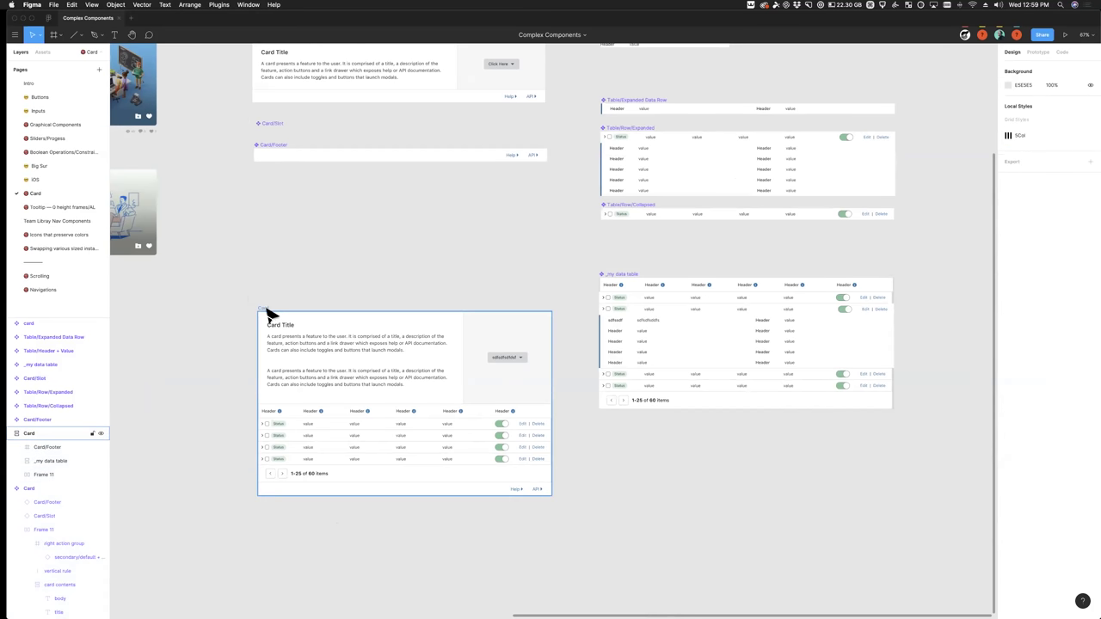
{"action": "key", "text": "super+x"}
{"action": "scroll", "coordinate": [273, 344], "scroll_direction": "up", "scroll_amount": 3}
{"action": "left_click", "coordinate": [252, 401]}
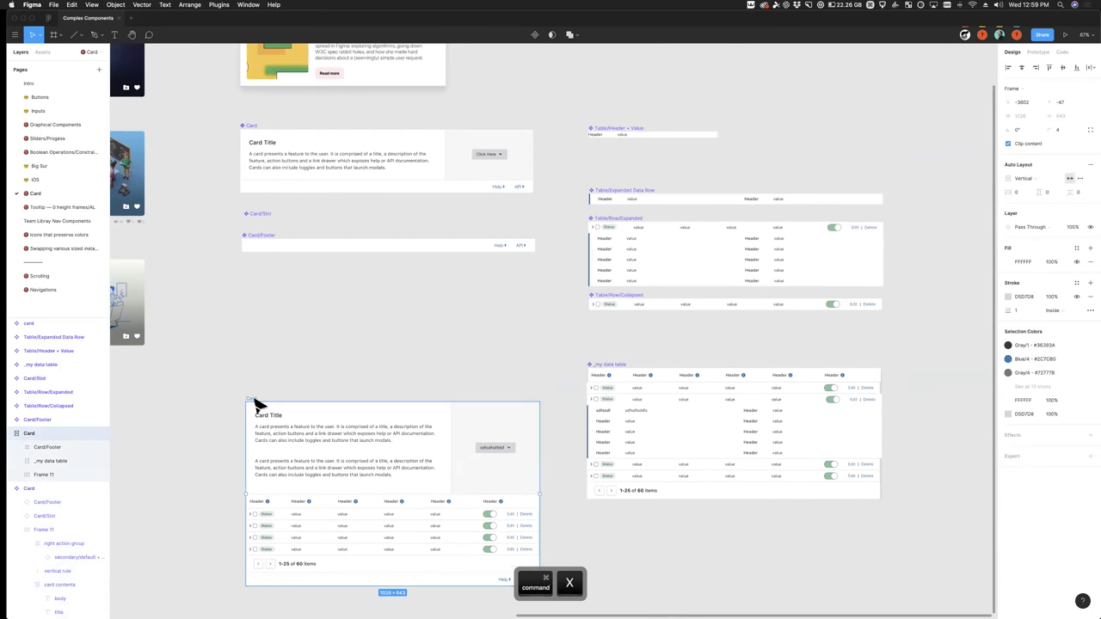
{"action": "key", "text": "super+x"}
Step: Place a copy of the main Card component below the Card/Footer component, at X -3623, Y -356
{"action": "key", "text": "super+v"}
{"action": "left_click_drag", "start_coordinate": [290, 148], "coordinate": [295, 332]}
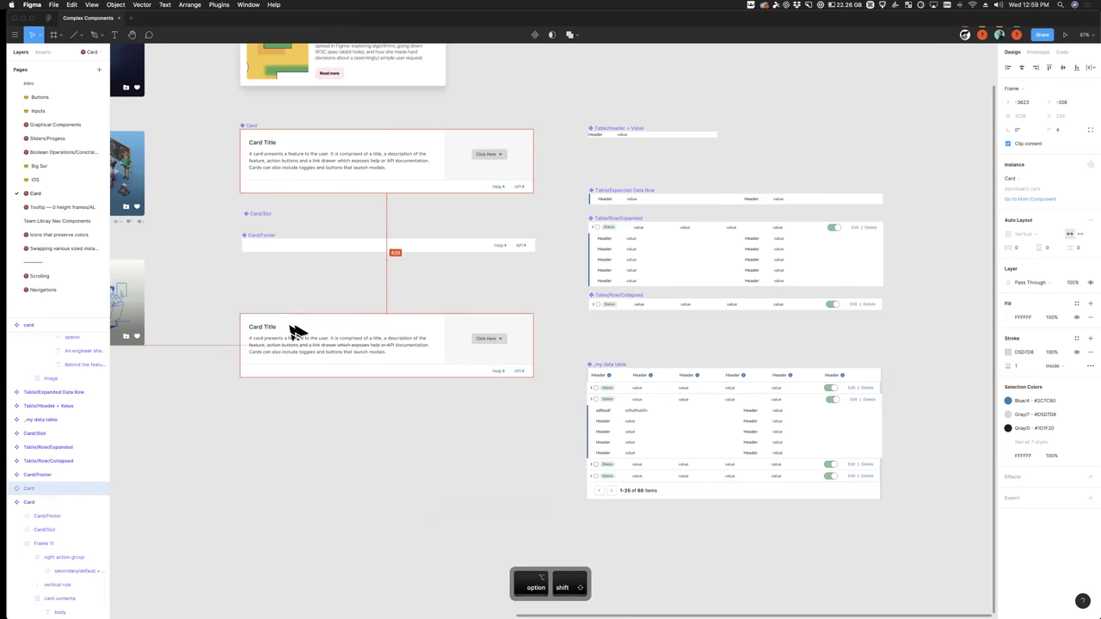
{"action": "scroll", "coordinate": [310, 387], "scroll_direction": "up", "scroll_amount": 5}
Step: Swap the Card/Slot instance inside the card copy for the _my data table component
{"action": "left_click", "coordinate": [10, 487]}
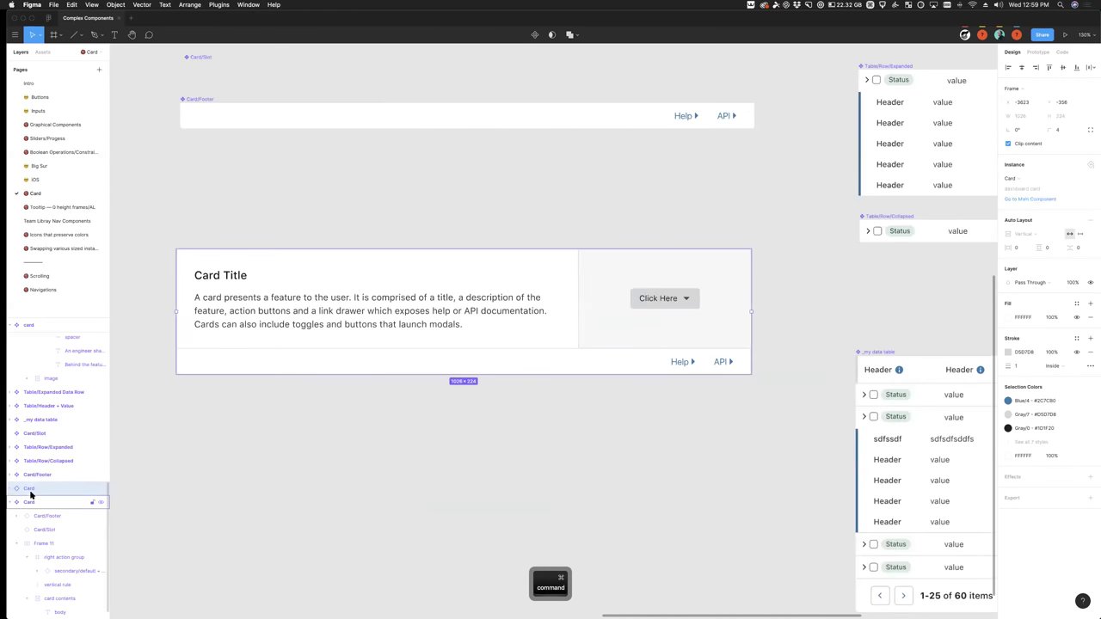
{"action": "left_click", "coordinate": [44, 515]}
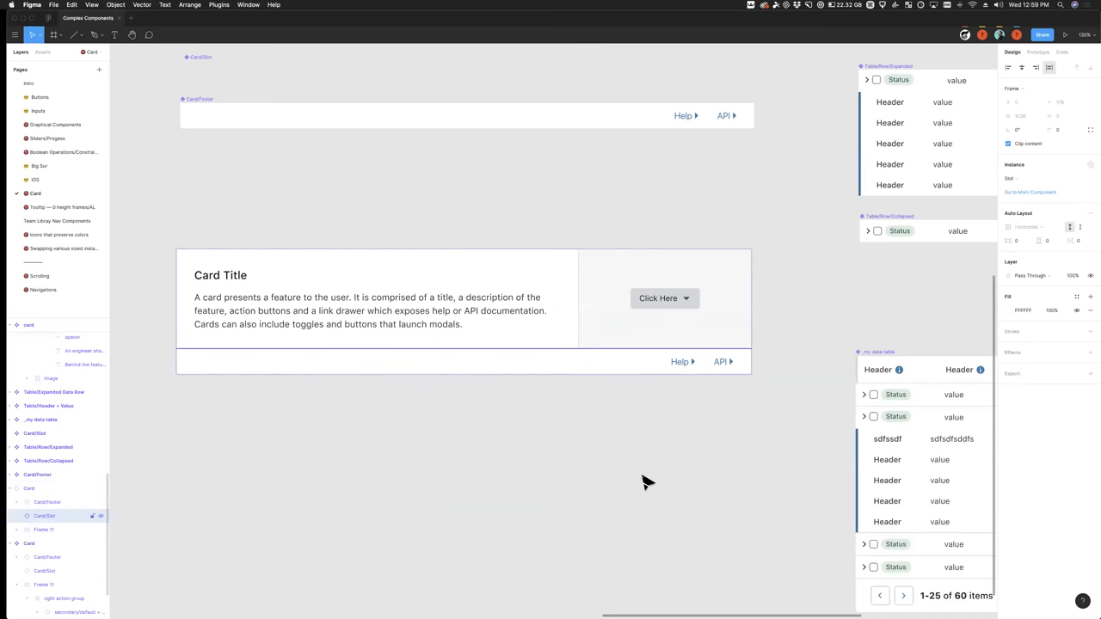
{"action": "scroll", "coordinate": [645, 481], "scroll_direction": "down", "scroll_amount": 5}
{"action": "scroll", "coordinate": [649, 480], "scroll_direction": "right", "scroll_amount": 4}
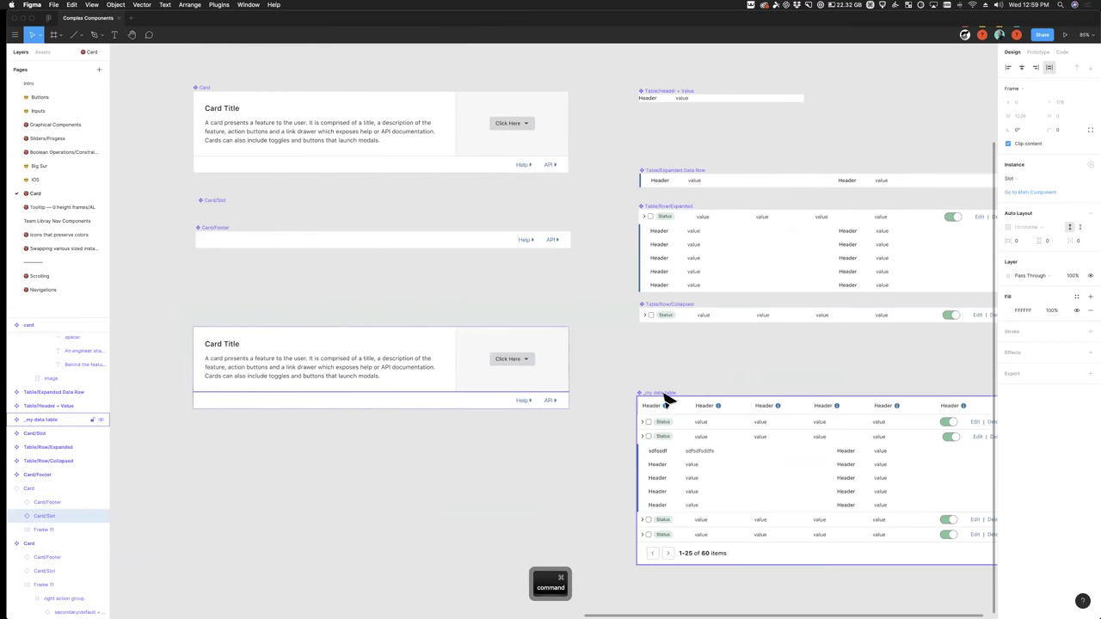
{"action": "left_click", "coordinate": [1021, 179]}
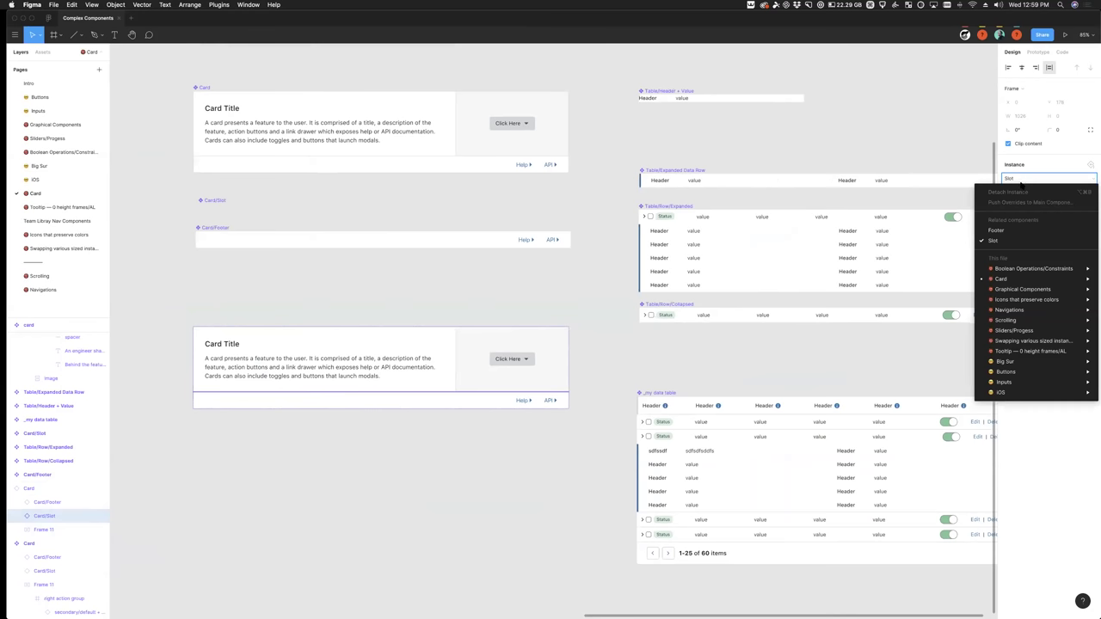
{"action": "mouse_move", "coordinate": [1026, 294]}
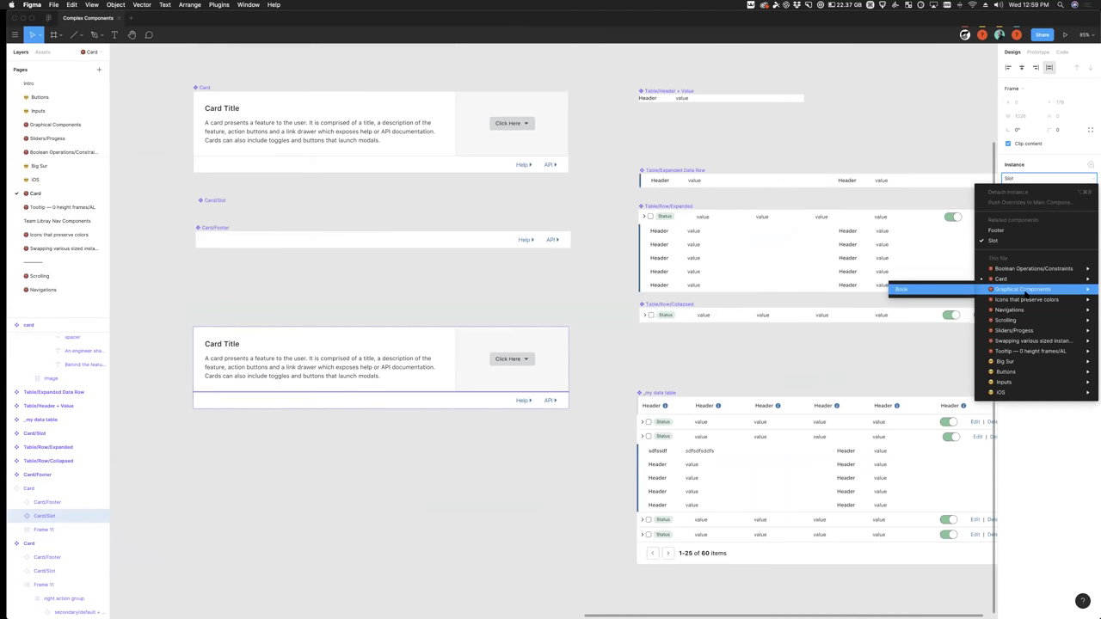
{"action": "mouse_move", "coordinate": [1000, 280]}
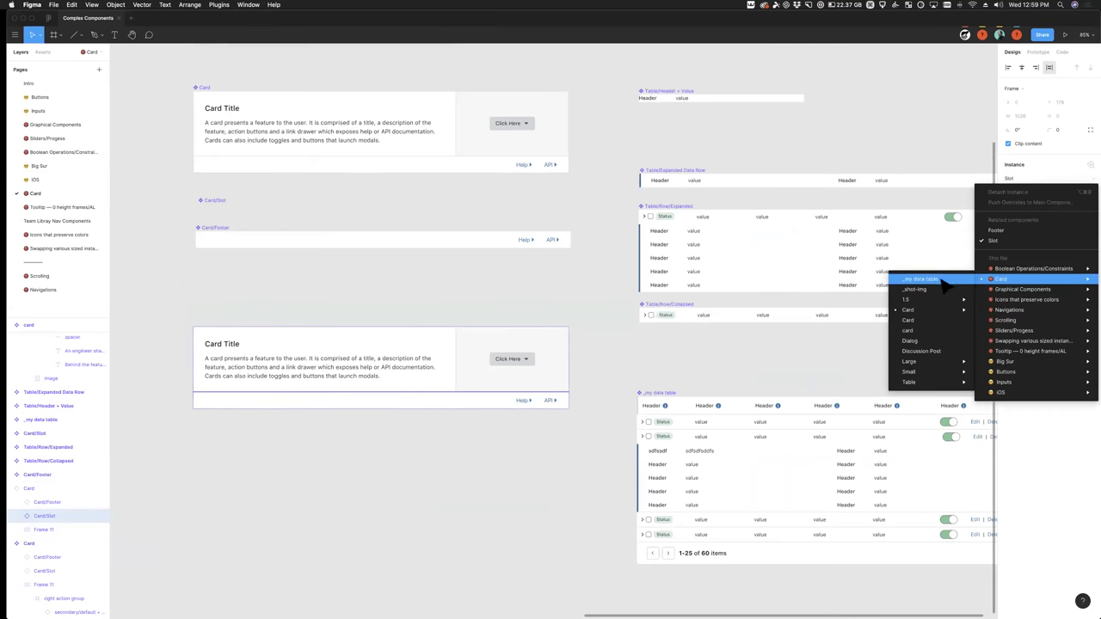
{"action": "left_click", "coordinate": [944, 286]}
Step: Compare the main Card component with the card copy and its nested data table
{"action": "scroll", "coordinate": [256, 517], "scroll_direction": "down", "scroll_amount": 3}
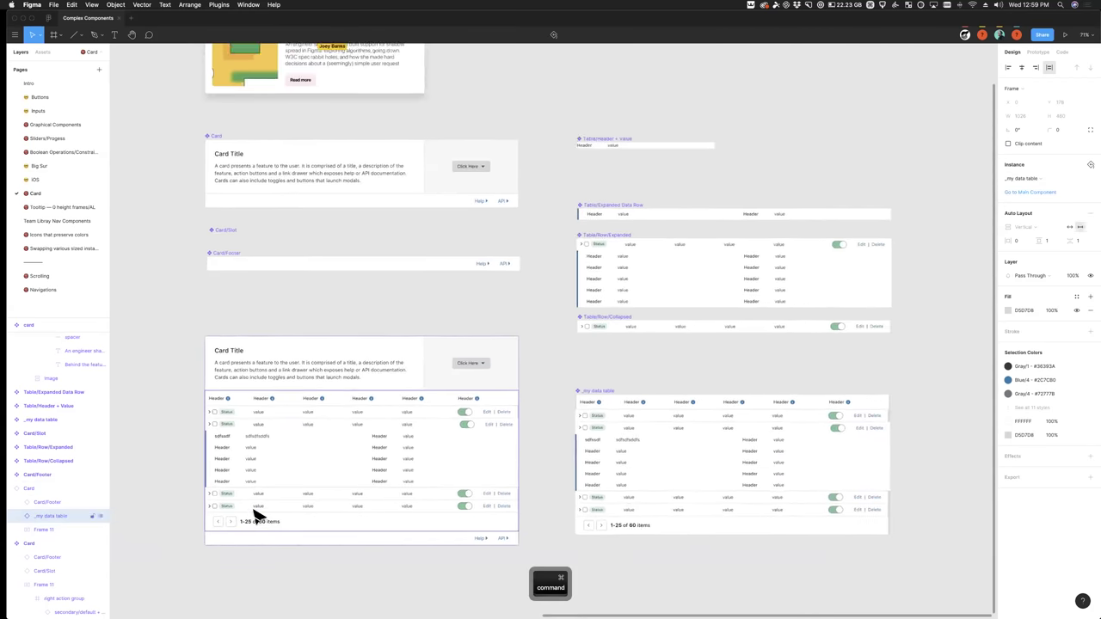
{"action": "scroll", "coordinate": [256, 516], "scroll_direction": "down", "scroll_amount": 1}
{"action": "left_click", "coordinate": [240, 136]}
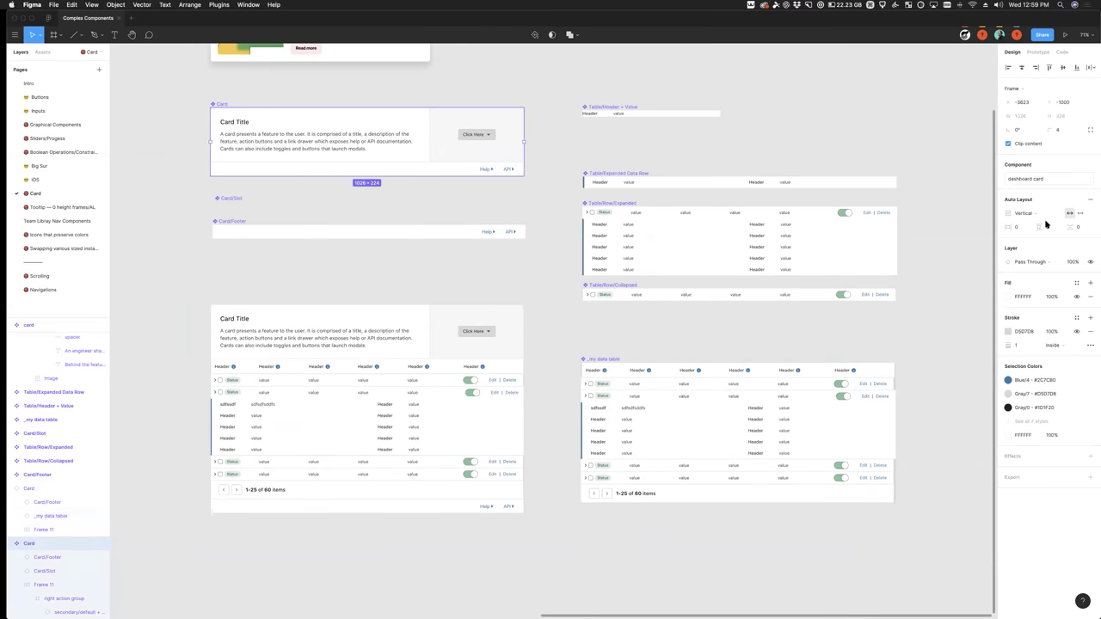
{"action": "scroll", "coordinate": [327, 479], "scroll_direction": "up", "scroll_amount": 3}
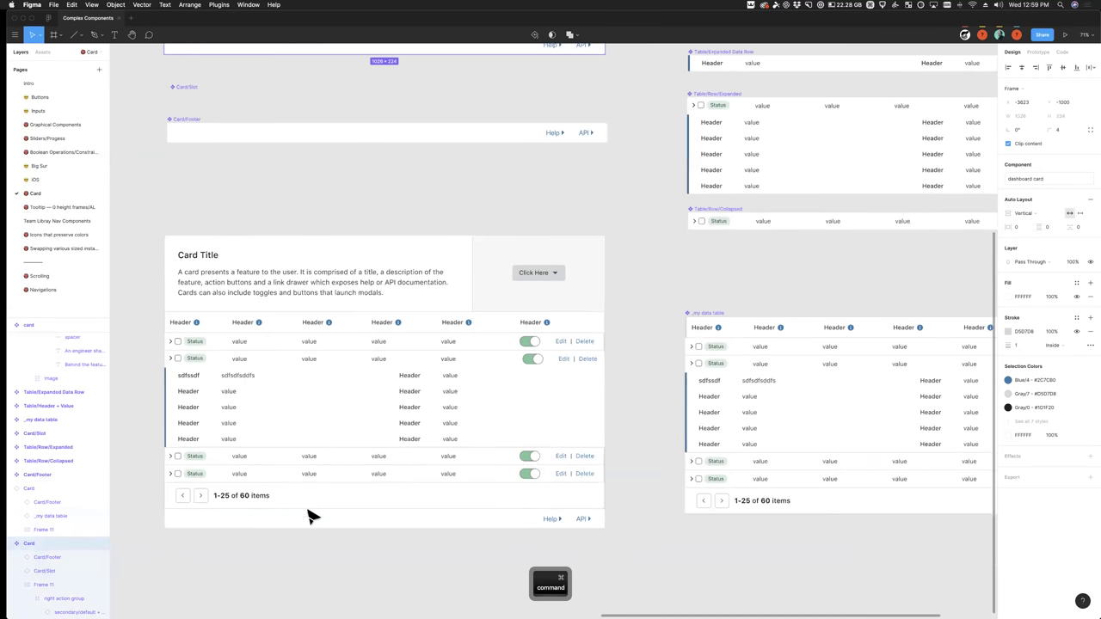
{"action": "left_click", "coordinate": [334, 433], "text": "super"}
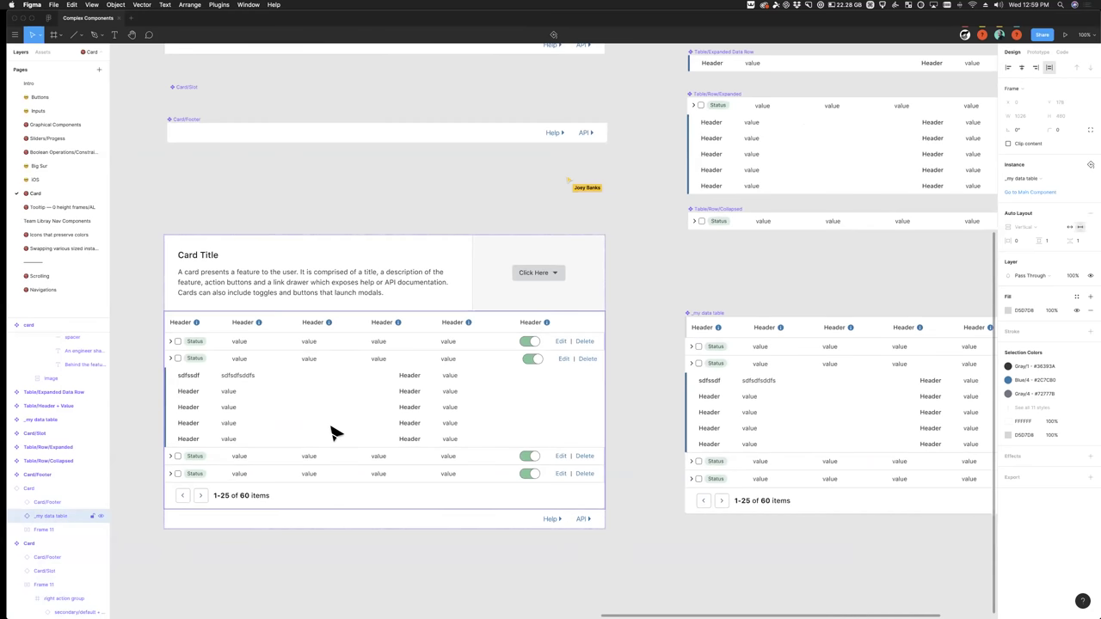
{"action": "left_click", "coordinate": [479, 590]}
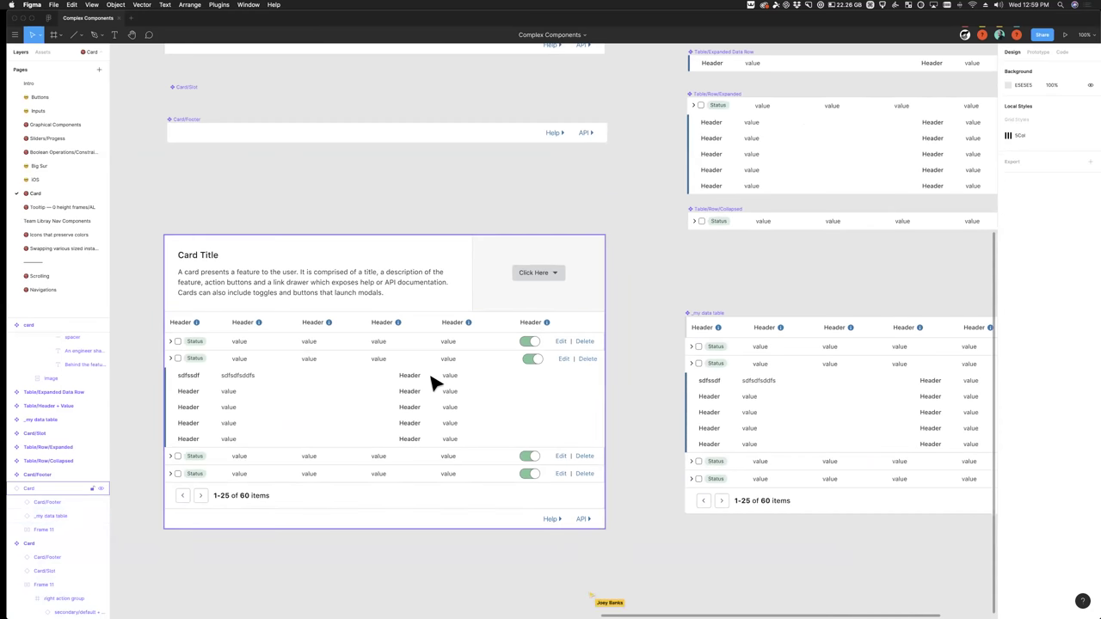
Step: Examine the expanded row in the card copy's table and the main table row and Header + Value components
{"action": "left_click", "coordinate": [335, 418]}
{"action": "left_click", "coordinate": [278, 418]}
{"action": "scroll", "coordinate": [524, 427], "scroll_direction": "right", "scroll_amount": 3}
{"action": "scroll", "coordinate": [523, 427], "scroll_direction": "up", "scroll_amount": 2}
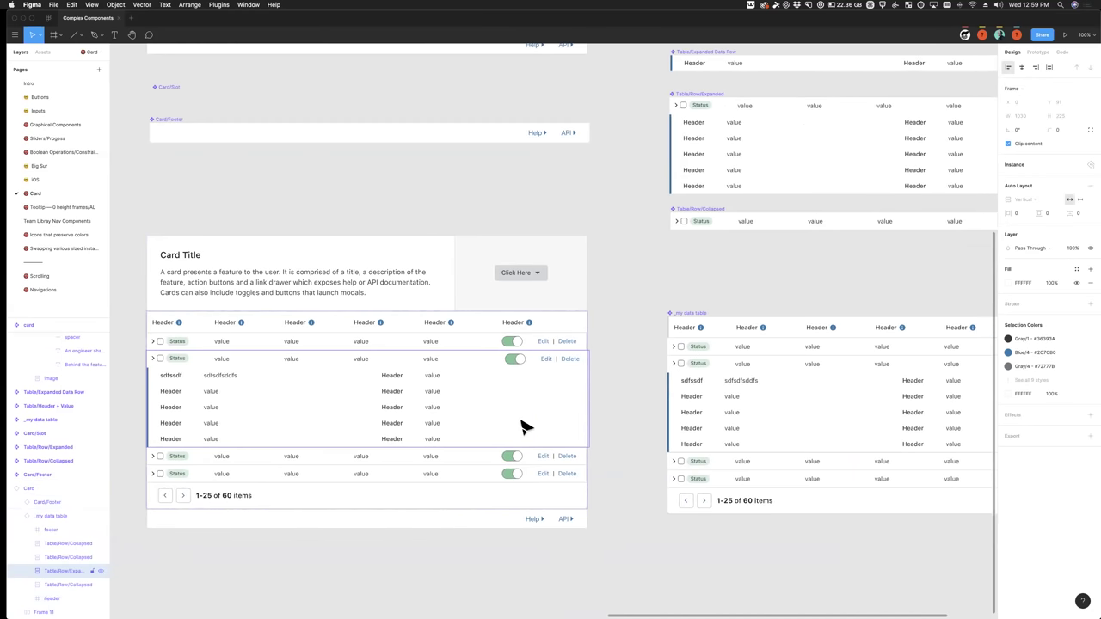
{"action": "scroll", "coordinate": [684, 325], "scroll_direction": "right", "scroll_amount": 2}
{"action": "scroll", "coordinate": [684, 326], "scroll_direction": "up", "scroll_amount": 1}
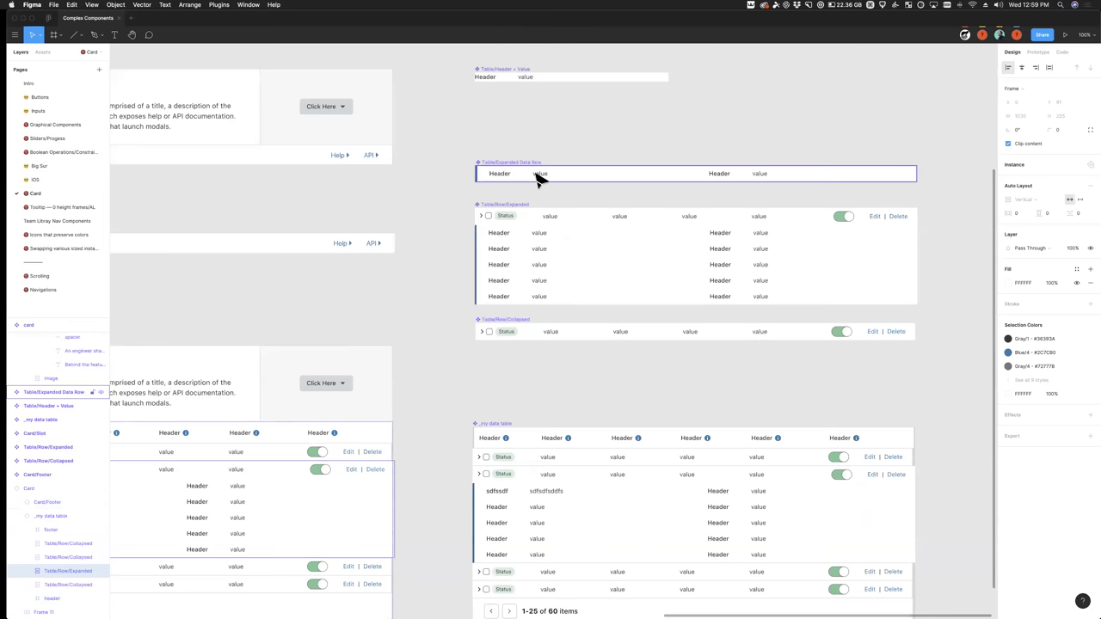
{"action": "left_click", "coordinate": [546, 337]}
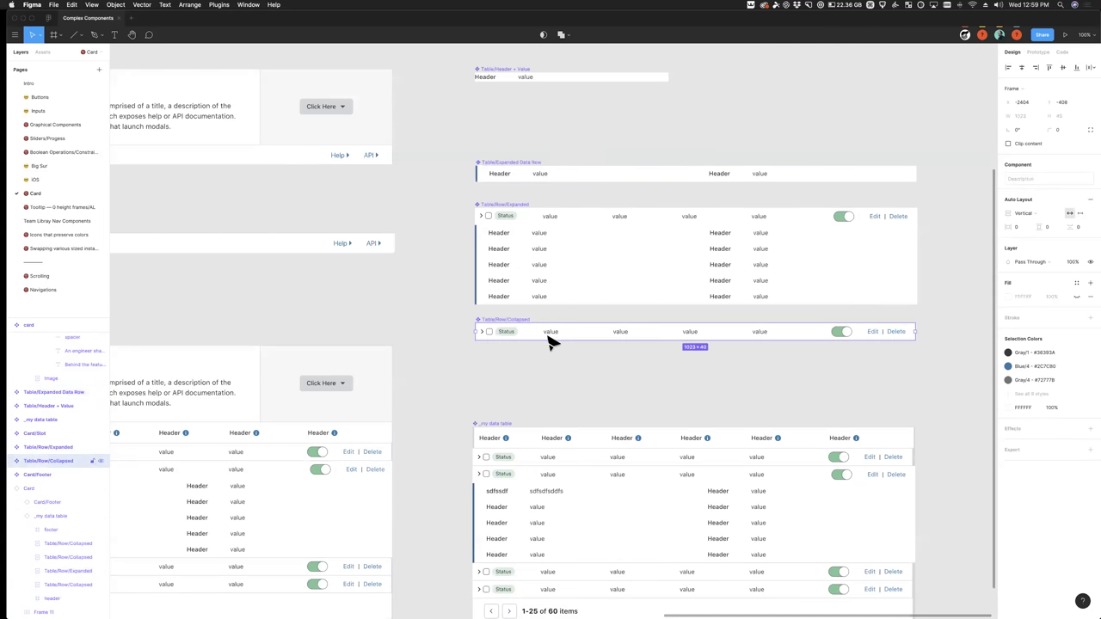
{"action": "left_click", "coordinate": [555, 280]}
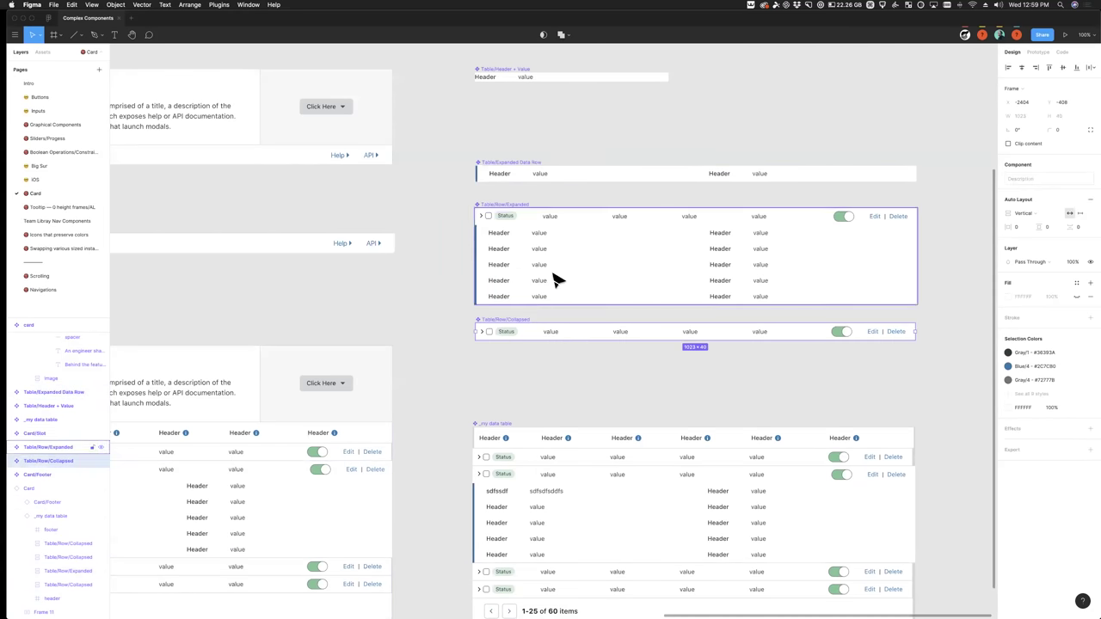
{"action": "left_click", "coordinate": [533, 80]}
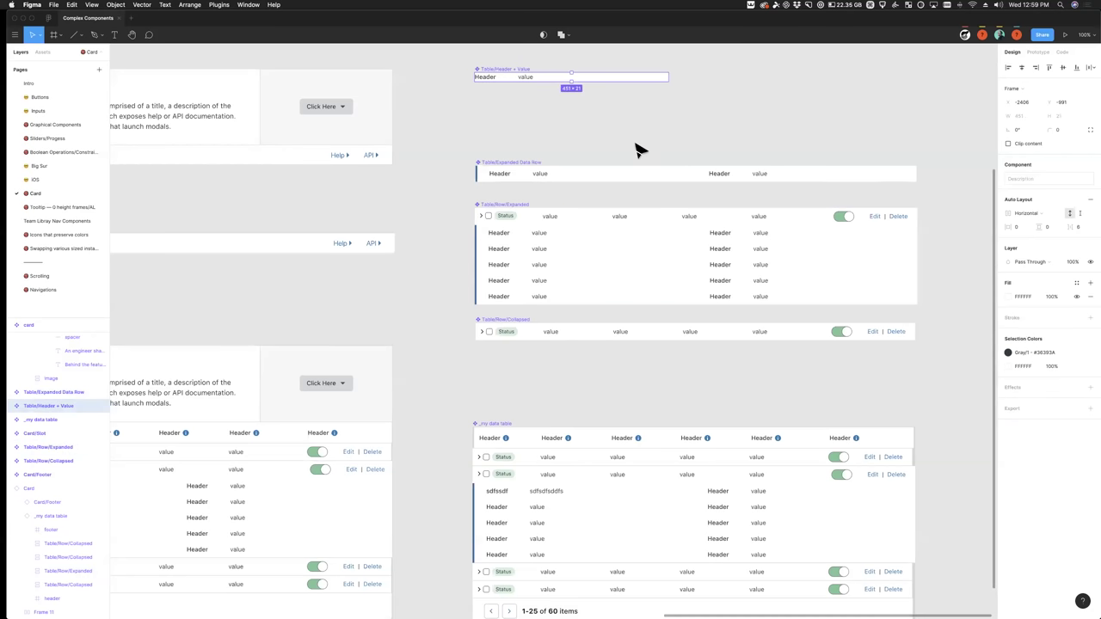
Step: Compare the expanded row in the card copy with the one in the main _my data table component
{"action": "scroll", "coordinate": [405, 224], "scroll_direction": "down", "scroll_amount": 3}
{"action": "scroll", "coordinate": [405, 224], "scroll_direction": "left", "scroll_amount": 5}
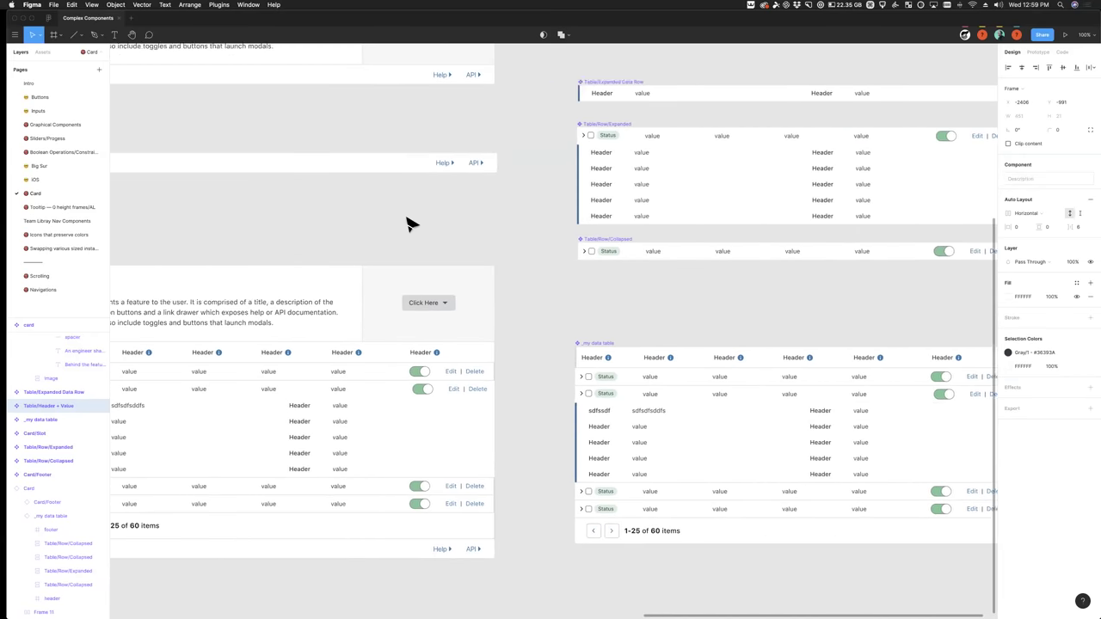
{"action": "left_click", "coordinate": [246, 454]}
{"action": "left_click", "coordinate": [247, 453]}
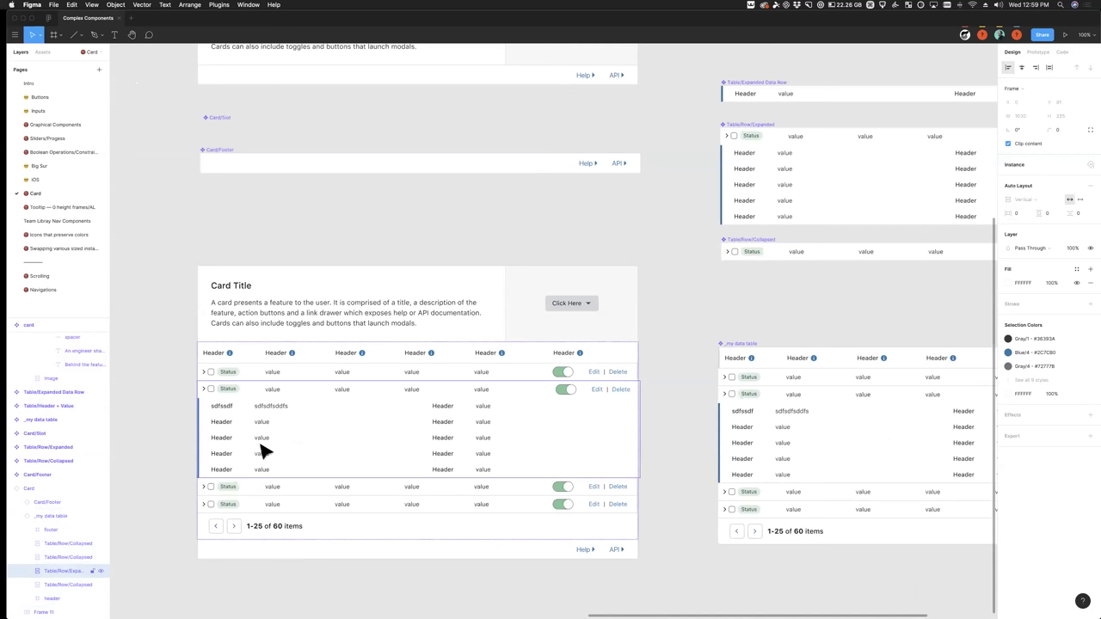
{"action": "scroll", "coordinate": [651, 470], "scroll_direction": "right", "scroll_amount": 2}
{"action": "left_click", "coordinate": [706, 460]}
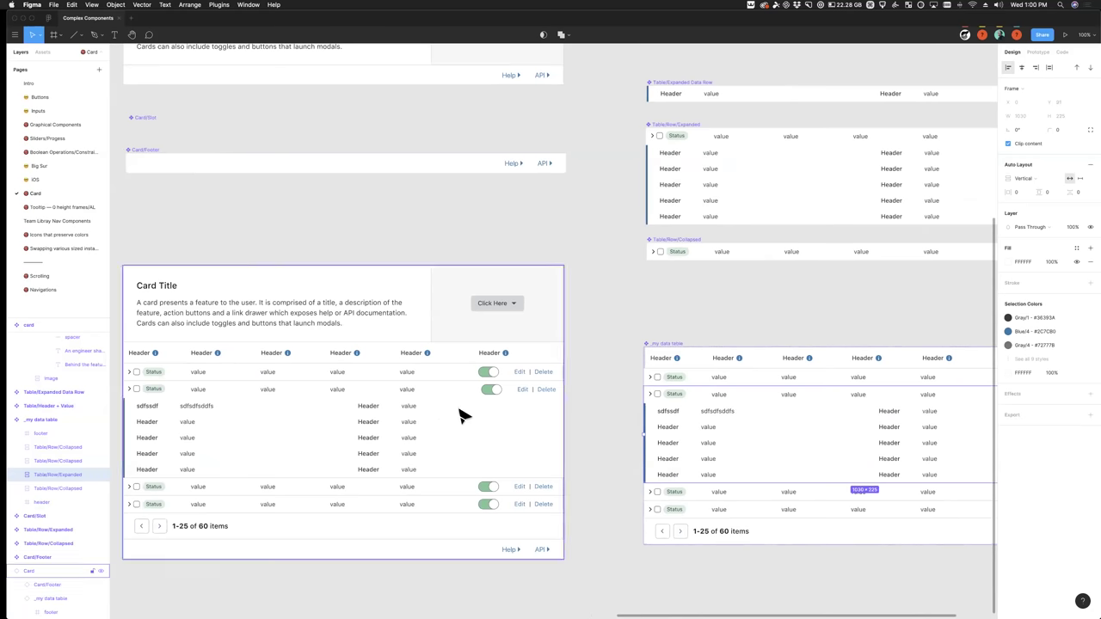
{"action": "scroll", "coordinate": [694, 302], "scroll_direction": "right", "scroll_amount": 1}
{"action": "left_click", "coordinate": [581, 322]}
Step: Cut the card copy with the data table from the canvas
{"action": "scroll", "coordinate": [581, 322], "scroll_direction": "down", "scroll_amount": 5}
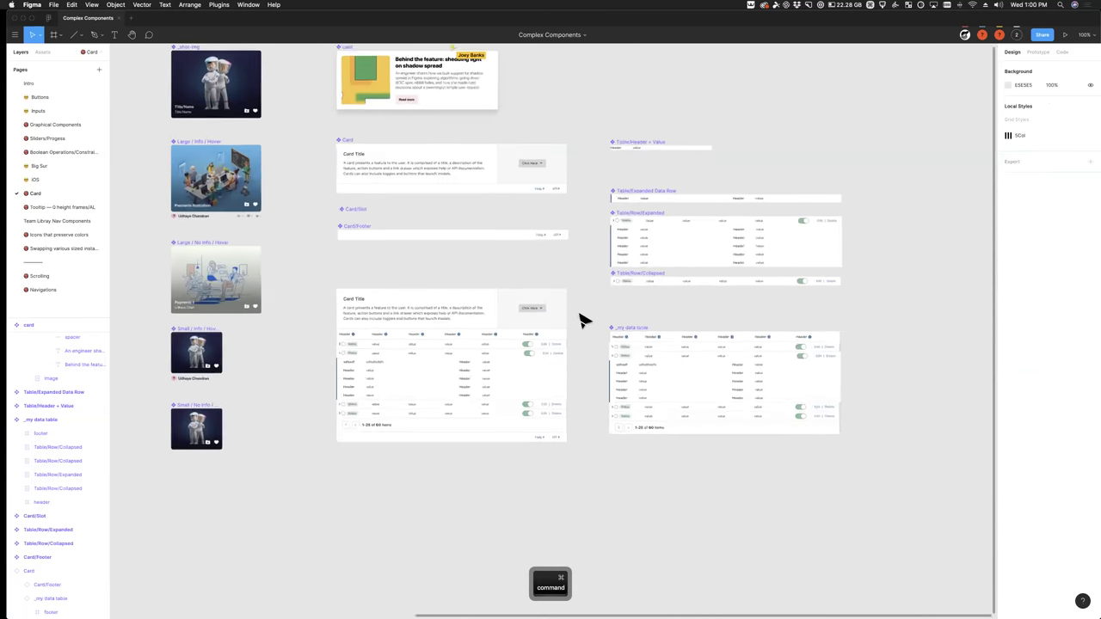
{"action": "left_click", "coordinate": [442, 308]}
{"action": "key", "text": "super+x"}
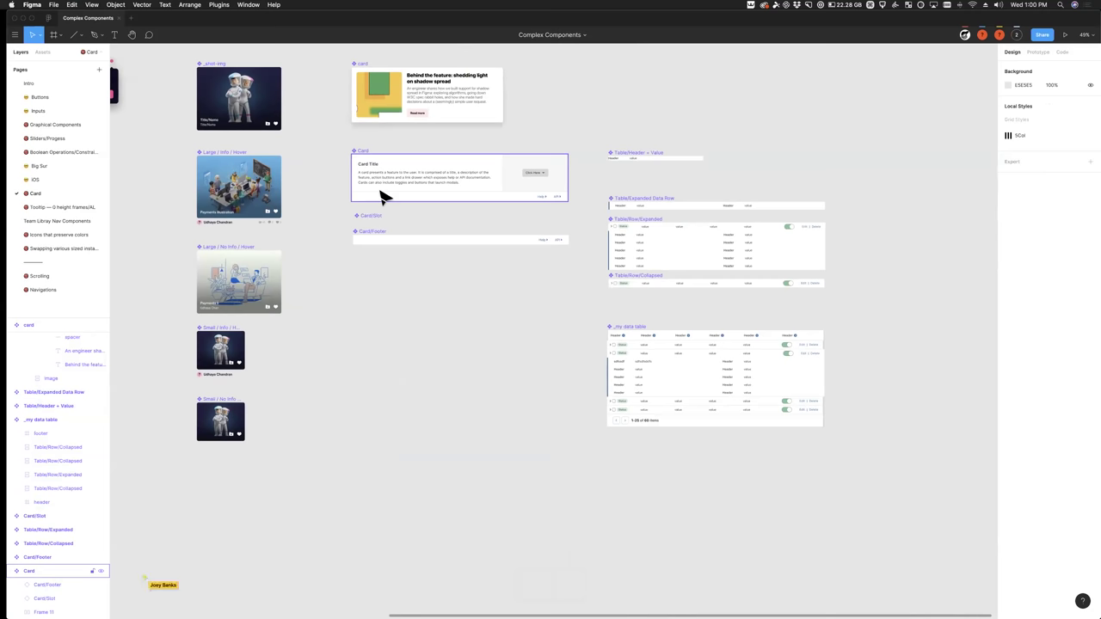
Step: Go to the Tooltip — 0 height frames/AL page and place a Tooltip instance beside the main component at X -35, Y 206
{"action": "left_click", "coordinate": [67, 208]}
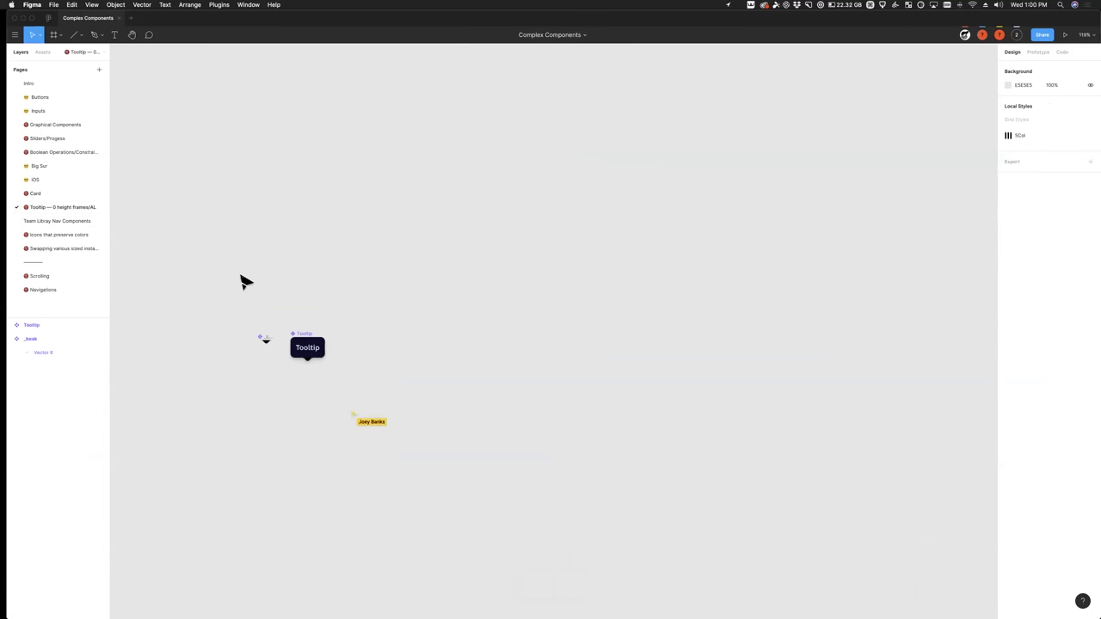
{"action": "scroll", "coordinate": [232, 375], "scroll_direction": "up", "scroll_amount": 3}
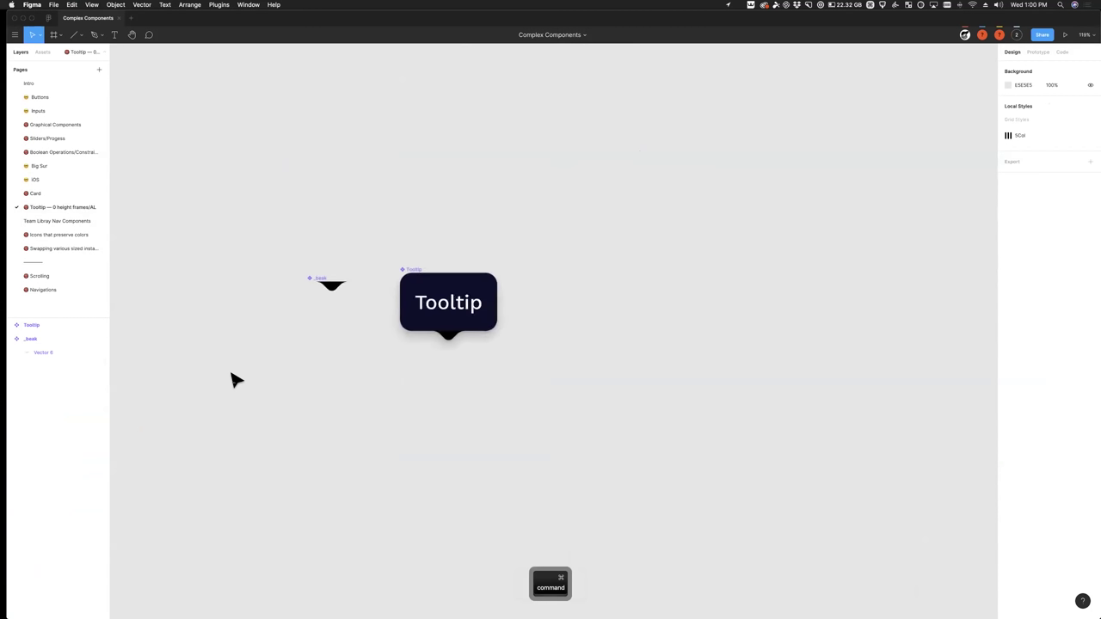
{"action": "left_click", "coordinate": [460, 314]}
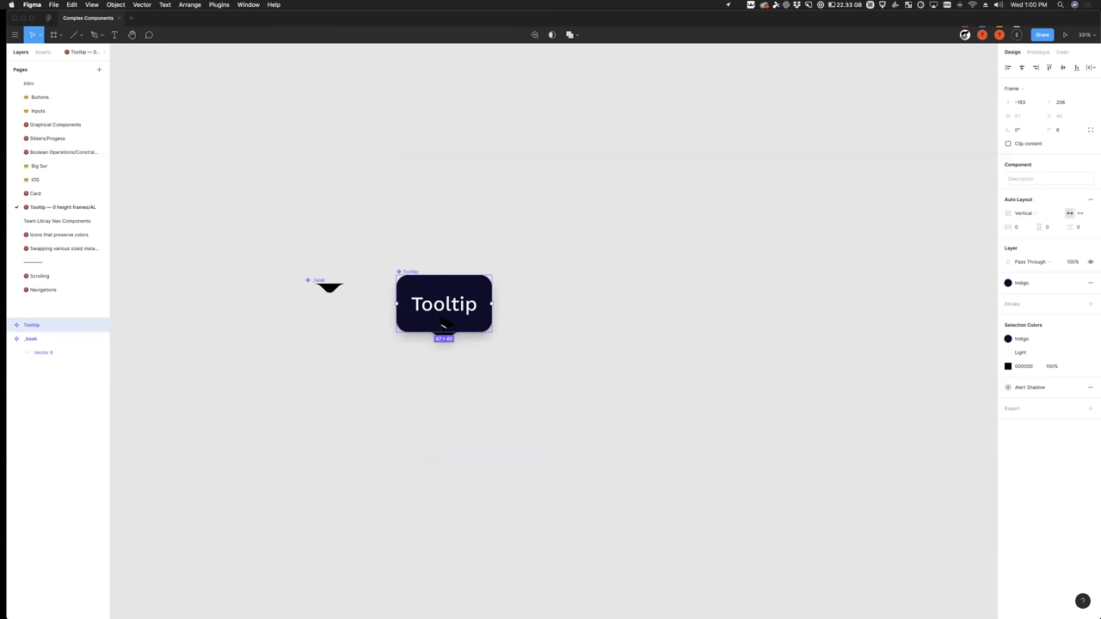
{"action": "scroll", "coordinate": [443, 319], "scroll_direction": "right", "scroll_amount": 3}
{"action": "left_click_drag", "start_coordinate": [426, 322], "coordinate": [650, 323]}
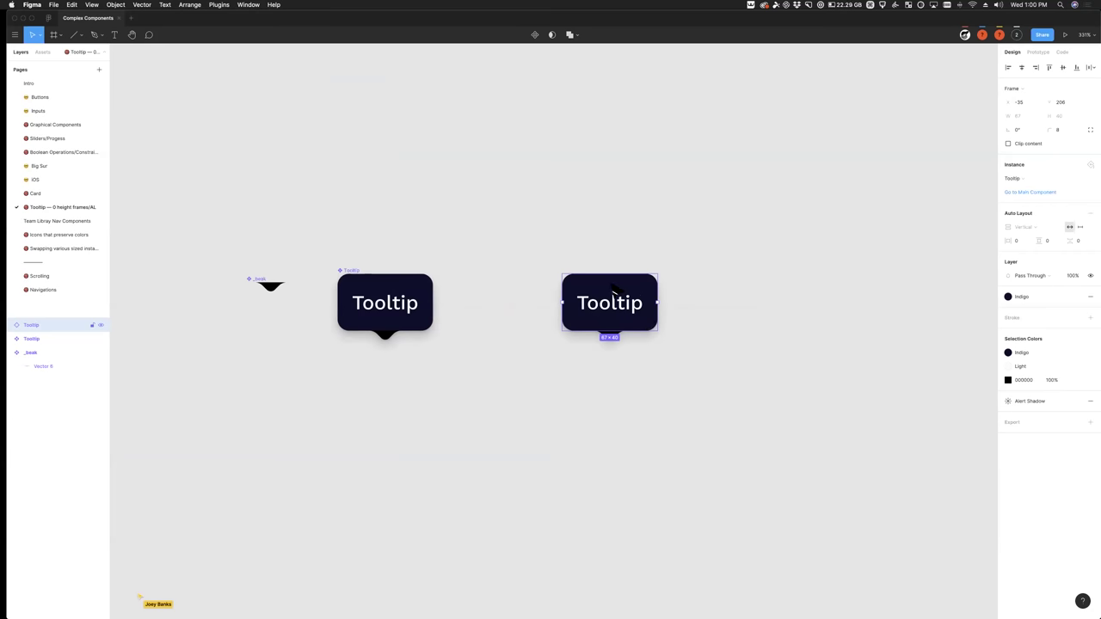
{"action": "scroll", "coordinate": [614, 290], "scroll_direction": "right", "scroll_amount": 4}
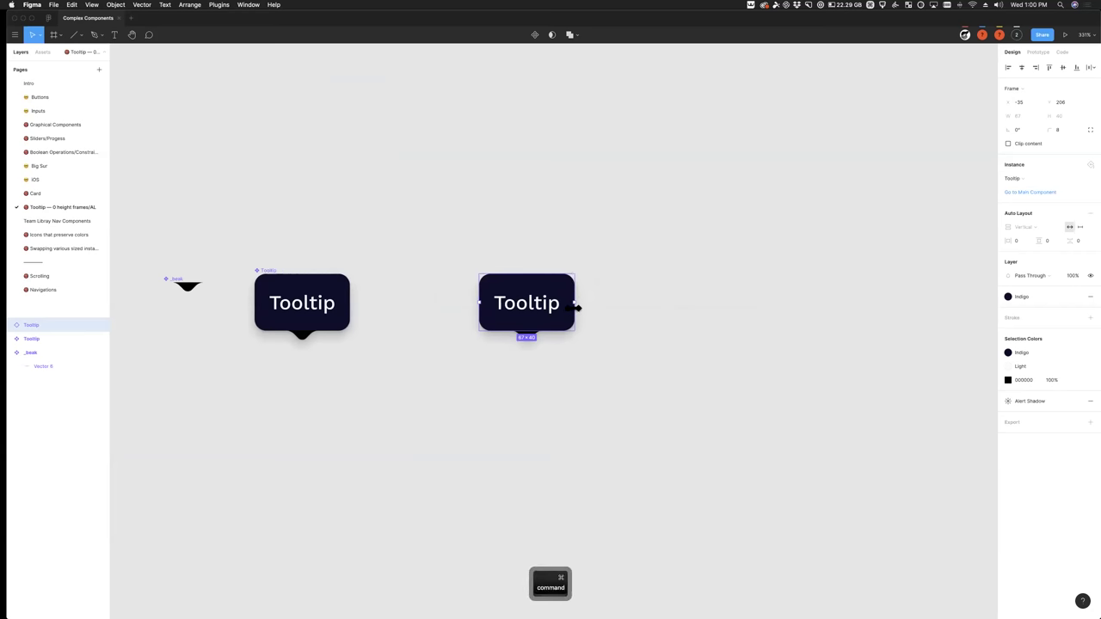
{"action": "scroll", "coordinate": [575, 308], "scroll_direction": "up", "scroll_amount": 3}
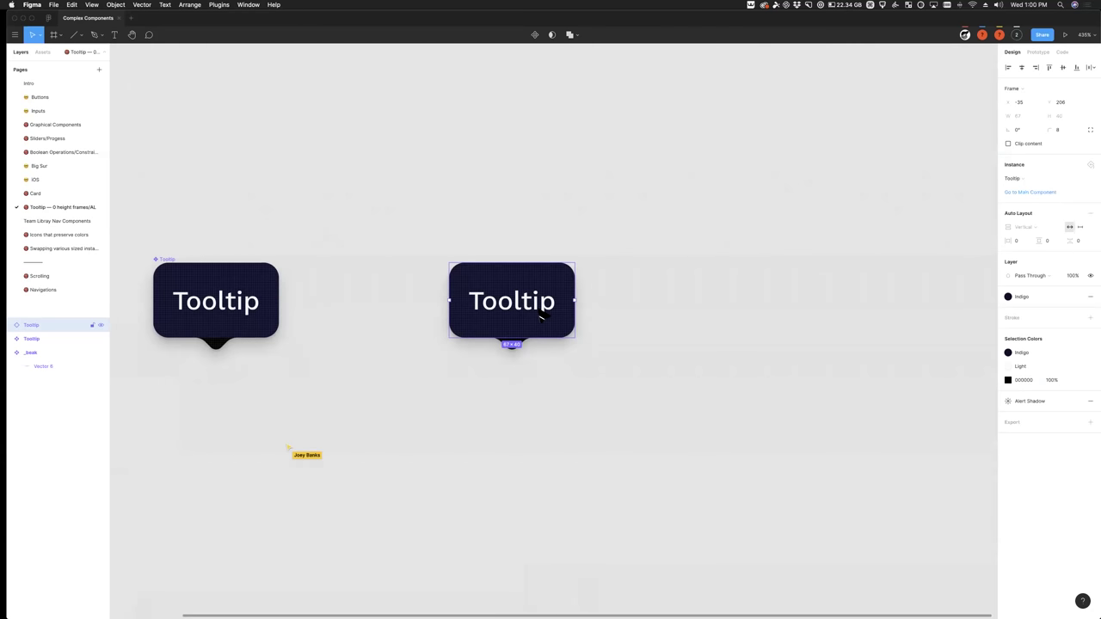
Step: Hide the Bottom beak layer of the Tooltip instance, and show and hide its Top beak again
{"action": "left_click", "coordinate": [9, 325]}
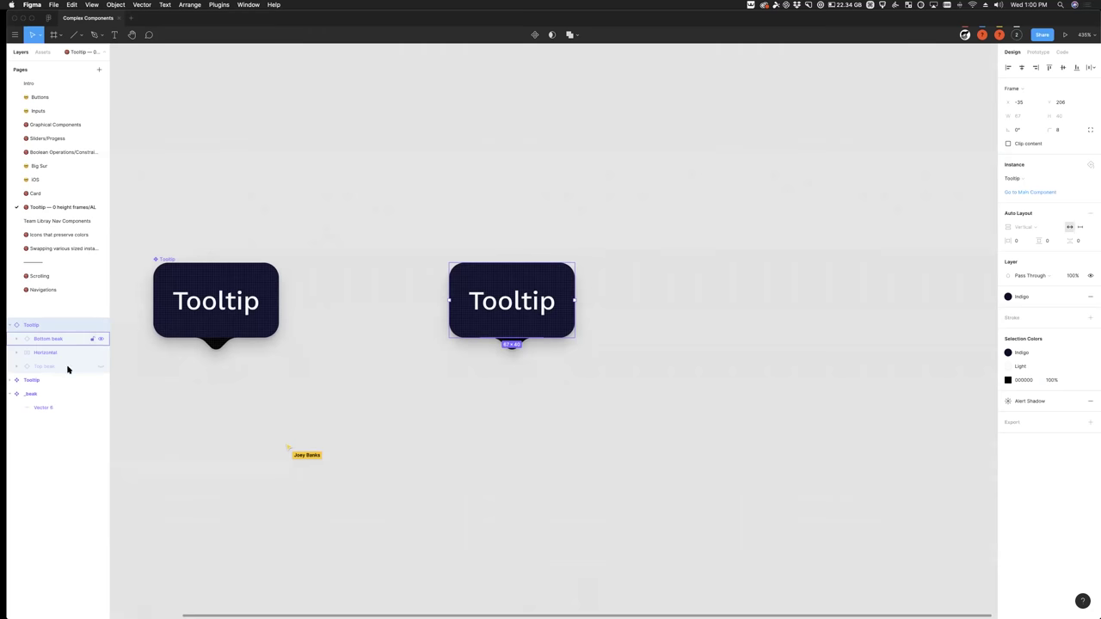
{"action": "left_click", "coordinate": [590, 408]}
{"action": "left_click", "coordinate": [101, 324]}
{"action": "left_click", "coordinate": [100, 338]}
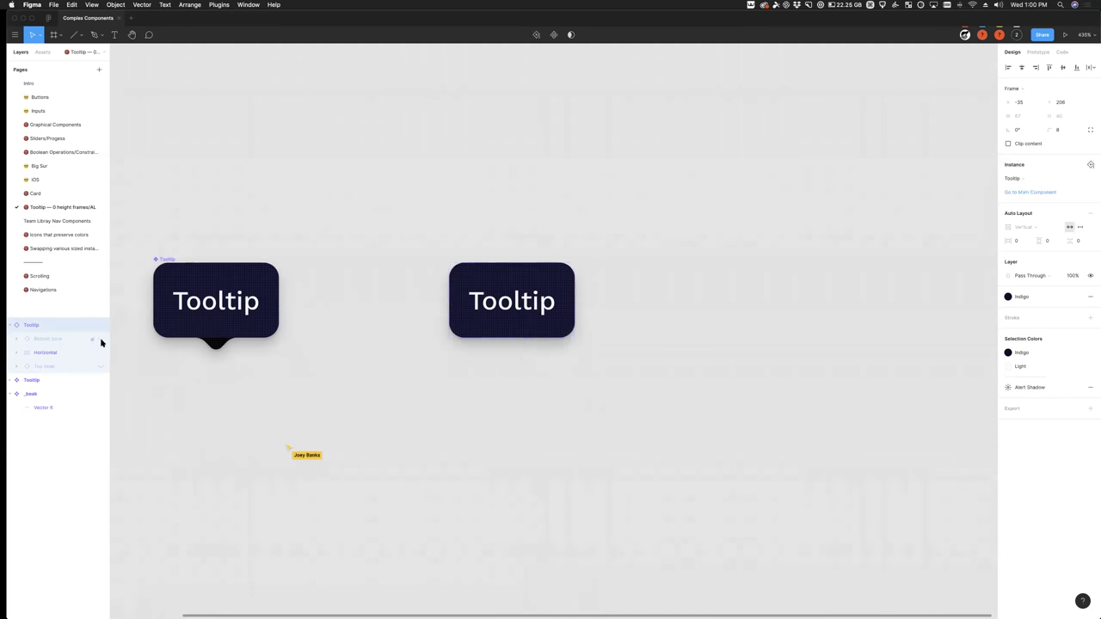
{"action": "left_click", "coordinate": [100, 367]}
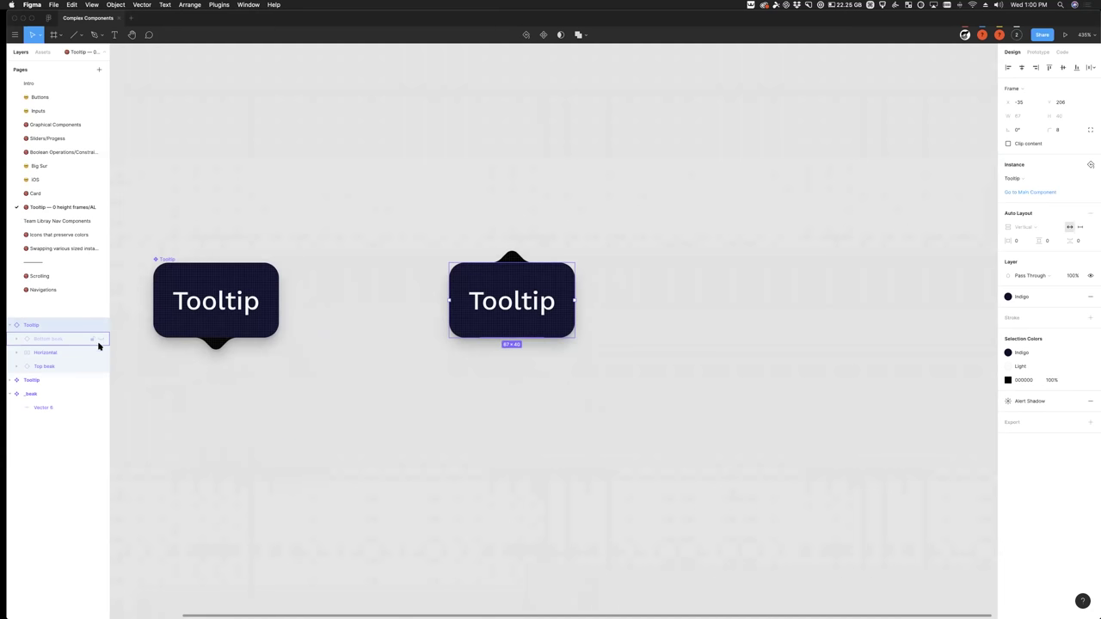
{"action": "left_click", "coordinate": [100, 368]}
Step: Show the Right beak and Left beak layers inside the Tooltip instance's Horizontal frame
{"action": "left_click", "coordinate": [18, 353]}
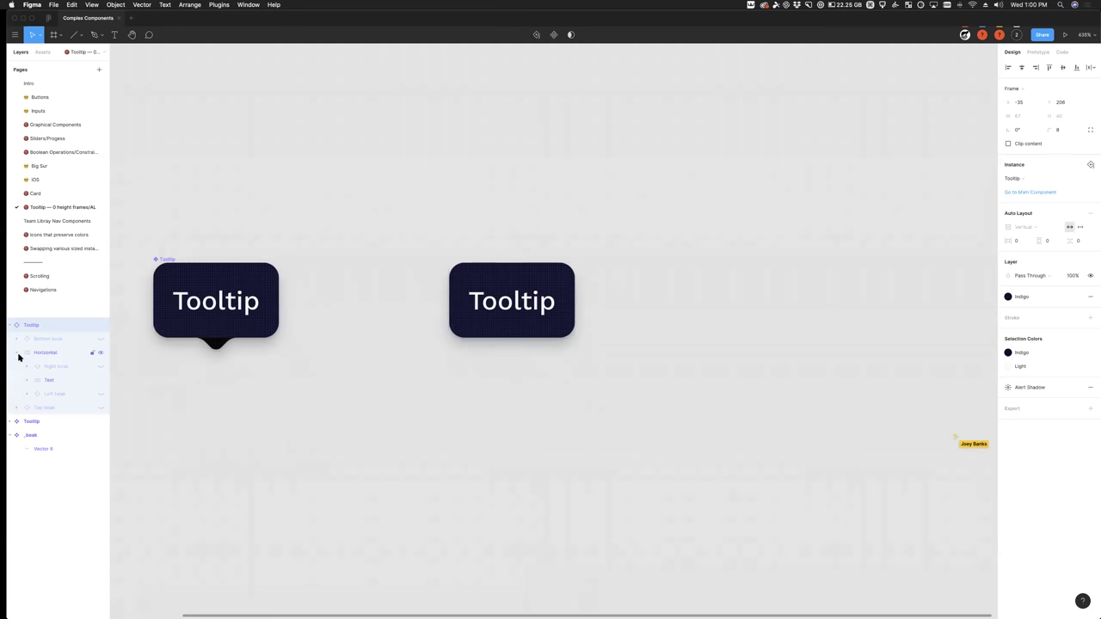
{"action": "left_click", "coordinate": [103, 367]}
{"action": "left_click", "coordinate": [100, 393]}
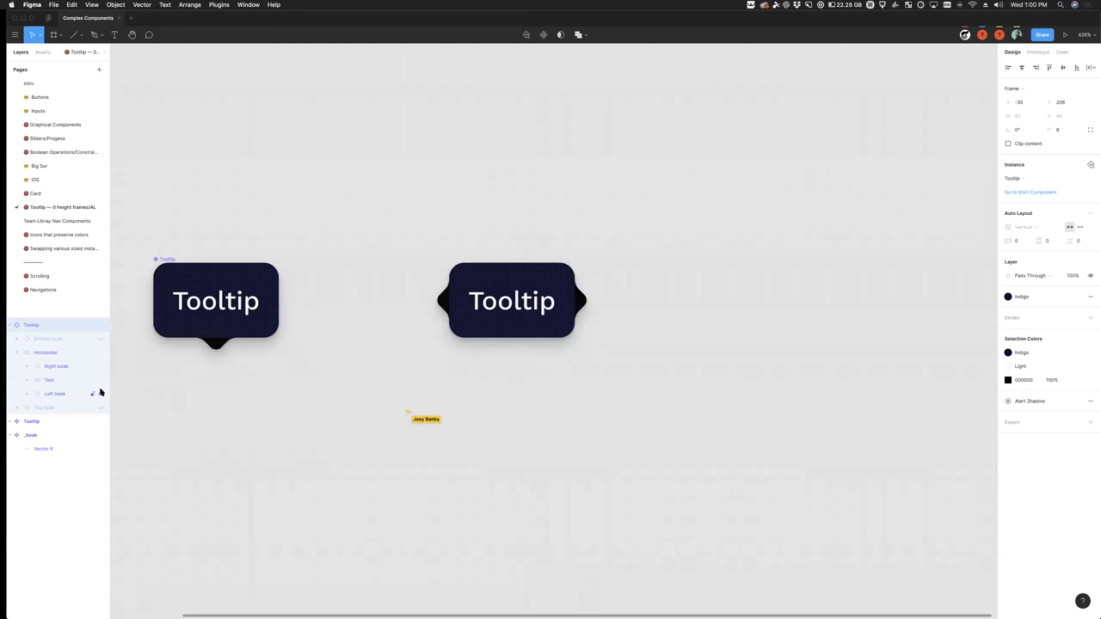
Step: Show the Bottom beak and Top beak layers of the Tooltip instance so all four beaks are on
{"action": "left_click", "coordinate": [101, 338]}
{"action": "left_click", "coordinate": [101, 407]}
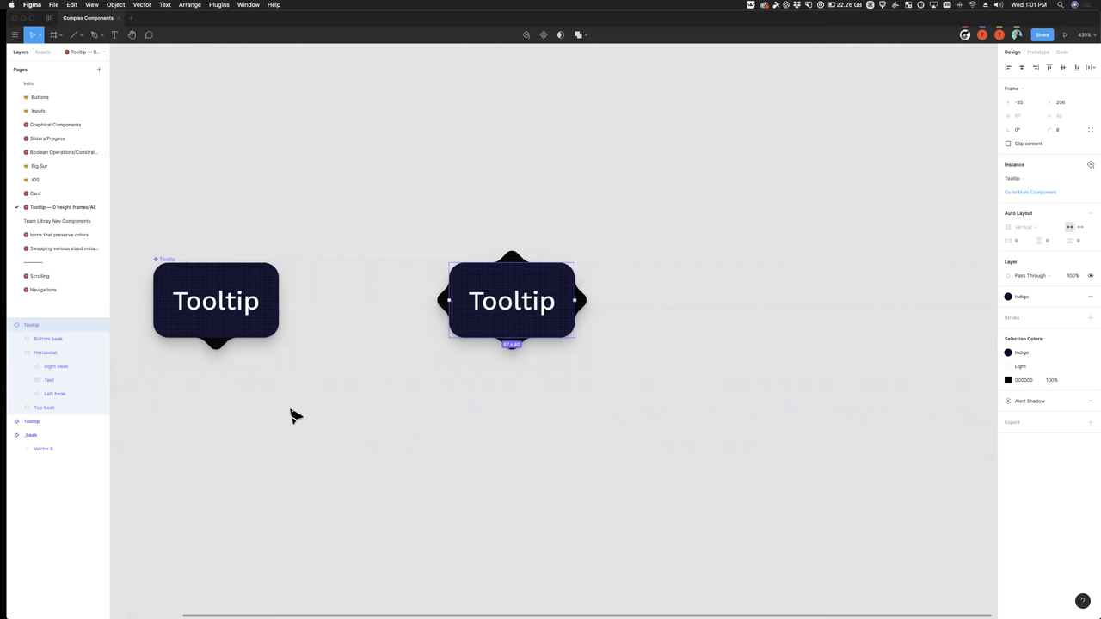
{"action": "left_click", "coordinate": [683, 462]}
Step: Place a second Tooltip instance at X -73, Y 268 and open its instance swap list without choosing a replacement
{"action": "left_click", "coordinate": [229, 315]}
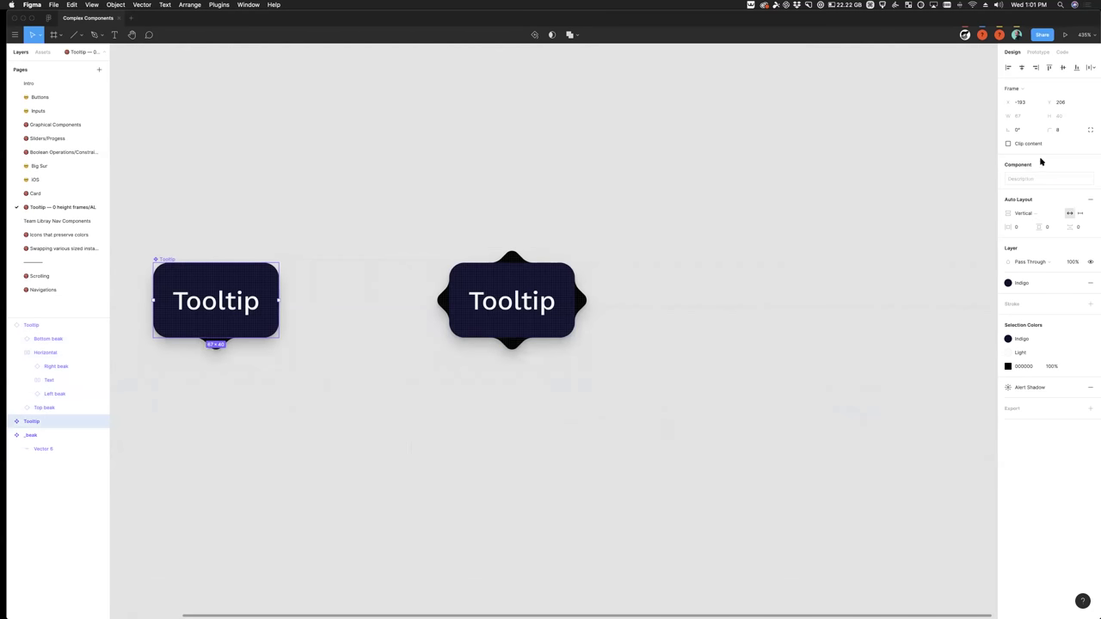
{"action": "left_click", "coordinate": [258, 361]}
{"action": "left_click_drag", "start_coordinate": [249, 310], "coordinate": [474, 426]}
{"action": "left_click", "coordinate": [1020, 178]}
{"action": "mouse_move", "coordinate": [1020, 251]}
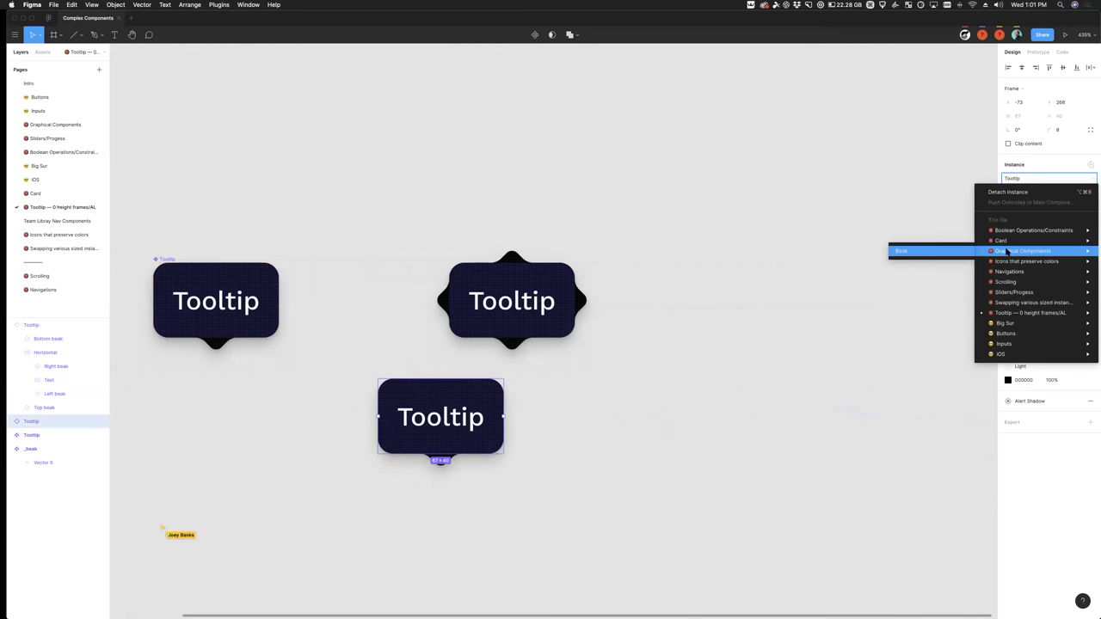
{"action": "left_click", "coordinate": [552, 497]}
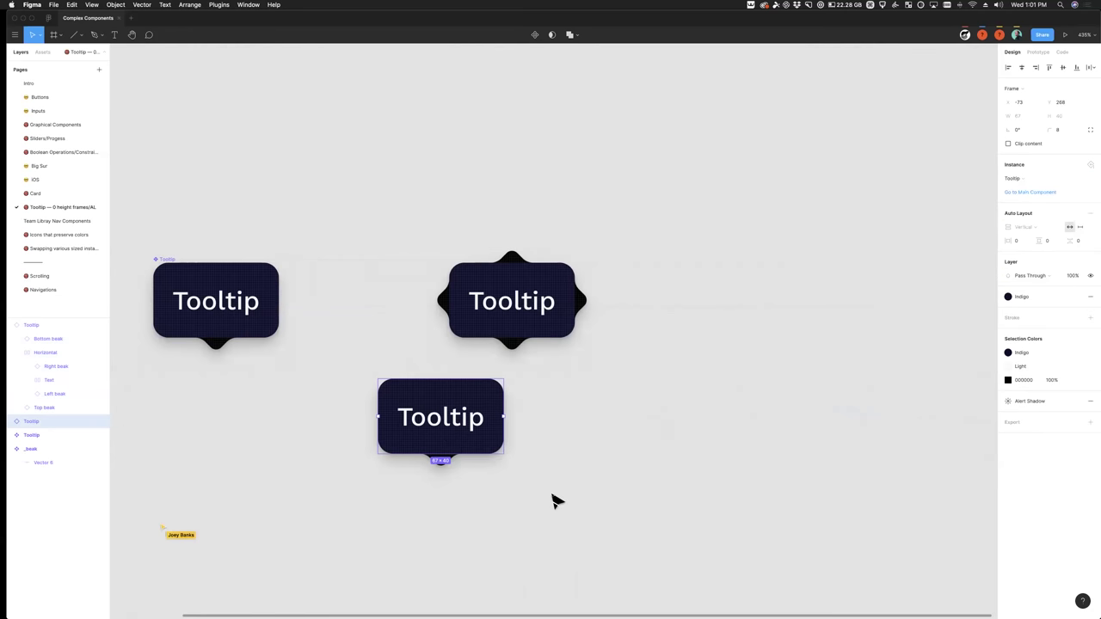
Step: Cut both Tooltip instances from the canvas, leaving the main component
{"action": "key", "text": "Escape"}
{"action": "left_click_drag", "start_coordinate": [658, 457], "coordinate": [370, 233]}
{"action": "key", "text": "super+x"}
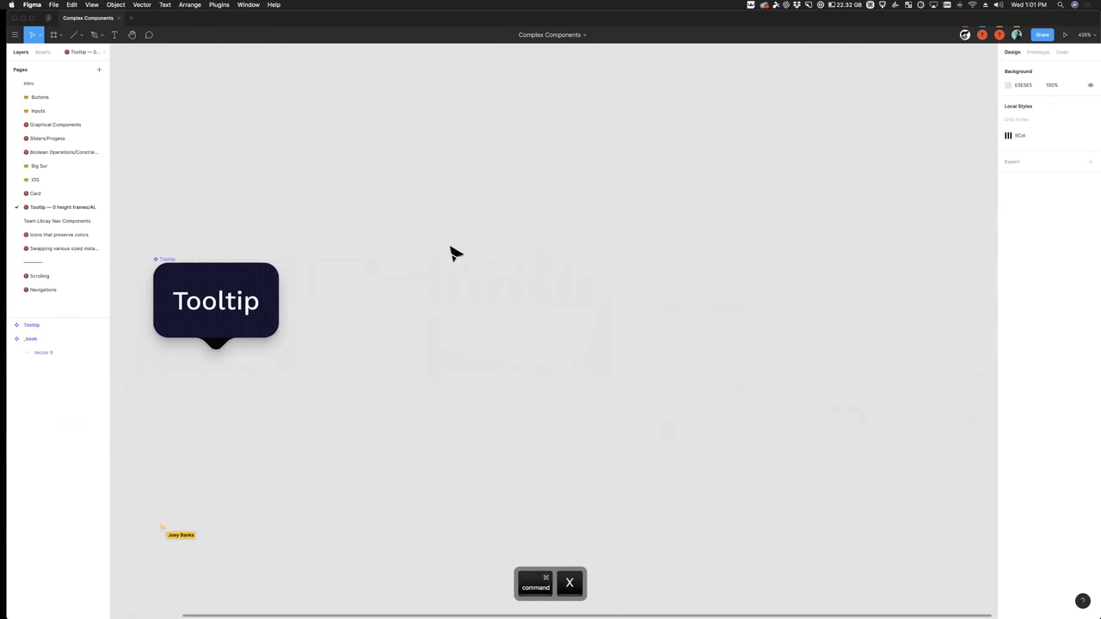
Step: Go to the Icons that preserve colors page and select the Icon main component
{"action": "left_click", "coordinate": [46, 231]}
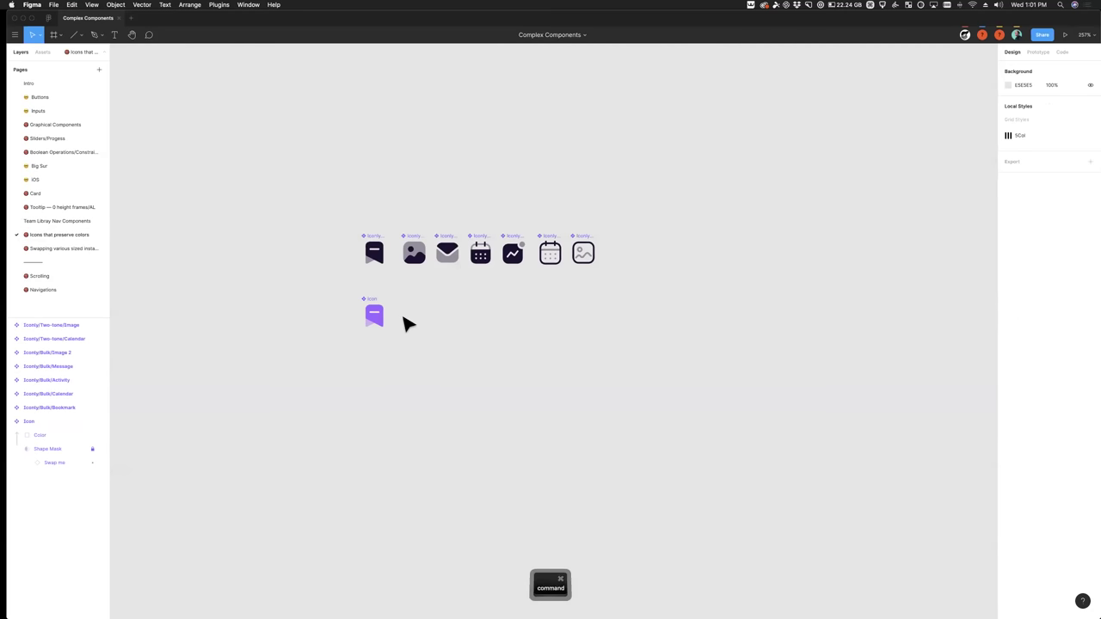
{"action": "scroll", "coordinate": [408, 325], "scroll_direction": "up", "scroll_amount": 3}
{"action": "scroll", "coordinate": [408, 324], "scroll_direction": "up", "scroll_amount": 5}
{"action": "scroll", "coordinate": [396, 370], "scroll_direction": "up", "scroll_amount": 2}
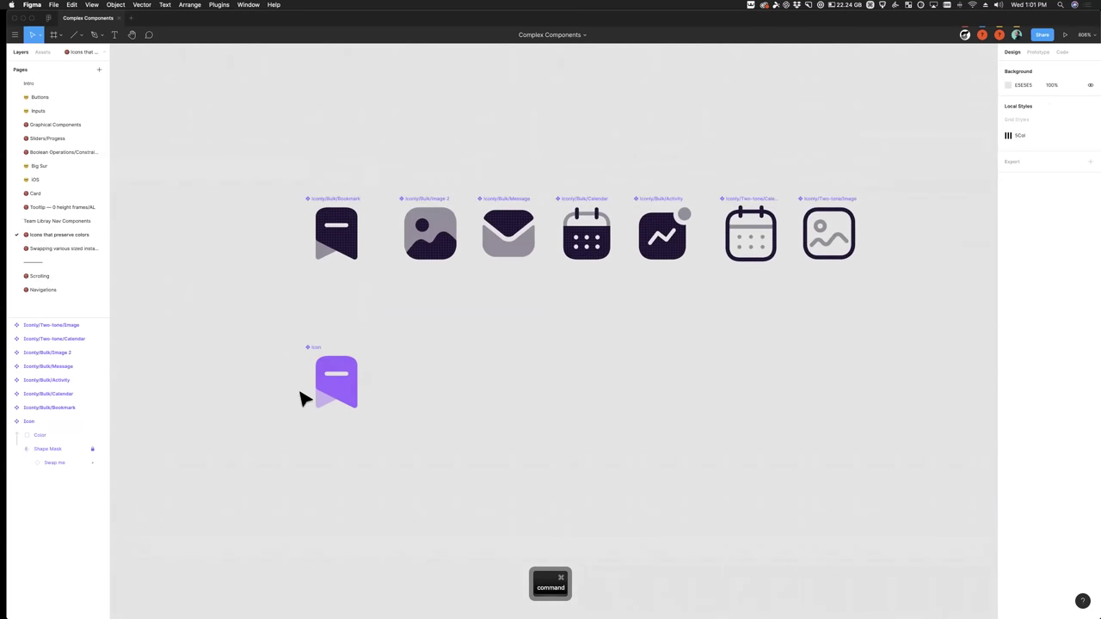
{"action": "left_click", "coordinate": [339, 408]}
{"action": "left_click", "coordinate": [340, 408]}
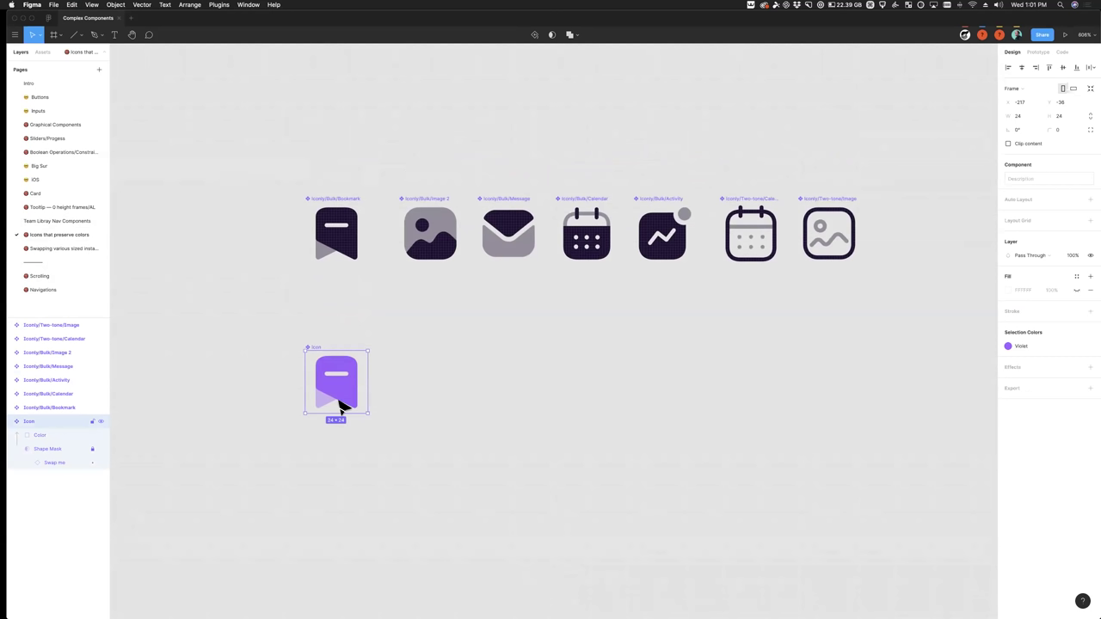
{"action": "scroll", "coordinate": [418, 381], "scroll_direction": "right", "scroll_amount": 2}
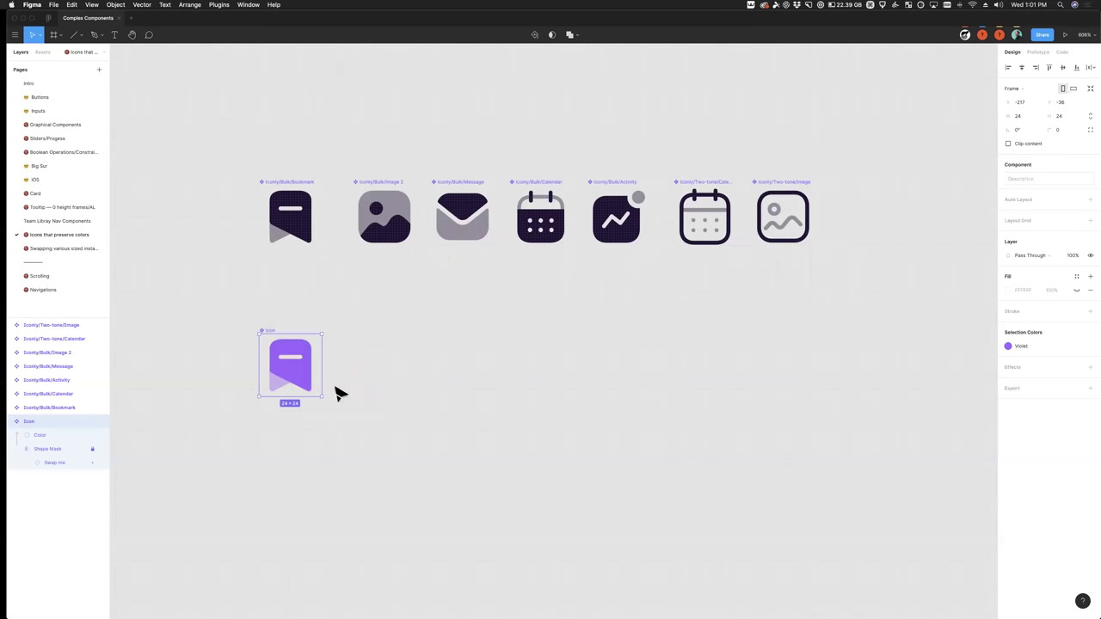
Step: Place an instance of the Iconly/Bulk/Bookmark component at X -118, Y -18 and recolor it purple
{"action": "left_click_drag", "start_coordinate": [288, 389], "coordinate": [417, 408]}
{"action": "key", "text": "super+z"}
{"action": "left_click_drag", "start_coordinate": [289, 219], "coordinate": [565, 423]}
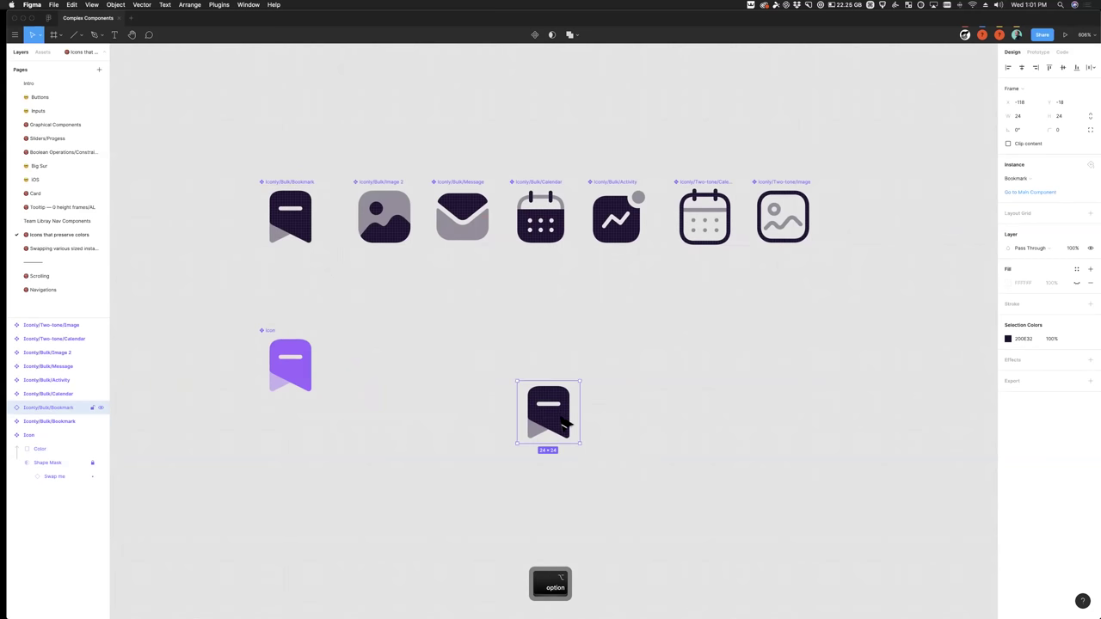
{"action": "left_click", "coordinate": [1008, 339]}
{"action": "key", "text": "super+v"}
{"action": "key", "text": "Return"}
{"action": "left_click", "coordinate": [769, 413]}
{"action": "left_click", "coordinate": [560, 427]}
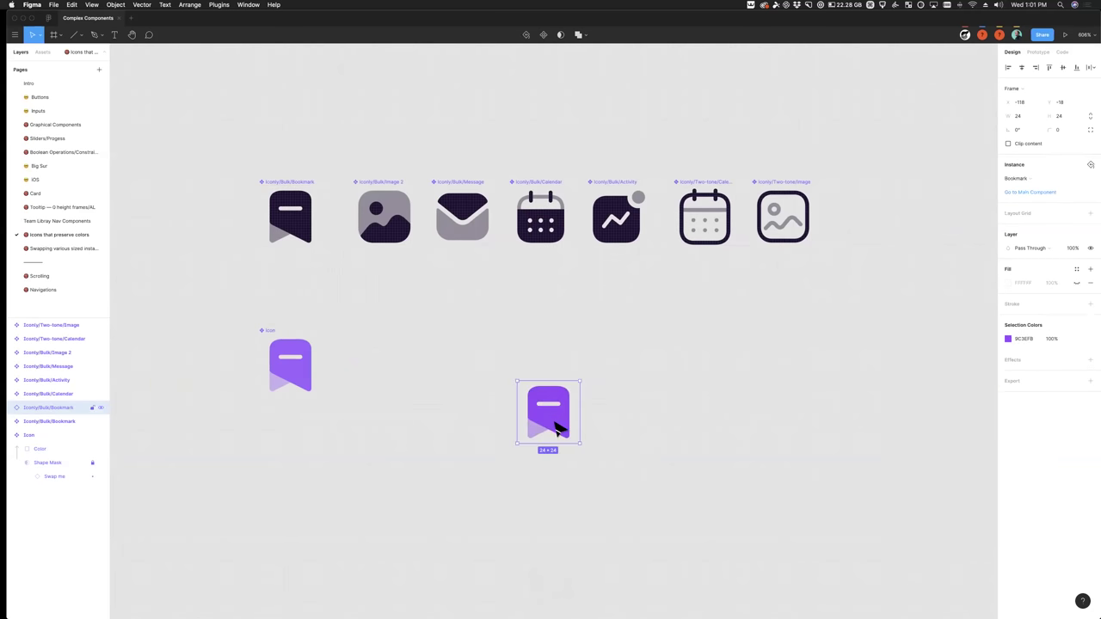
Step: Swap the recolored Bookmark instance for Calendar, then cut it from the canvas
{"action": "left_click", "coordinate": [1026, 179]}
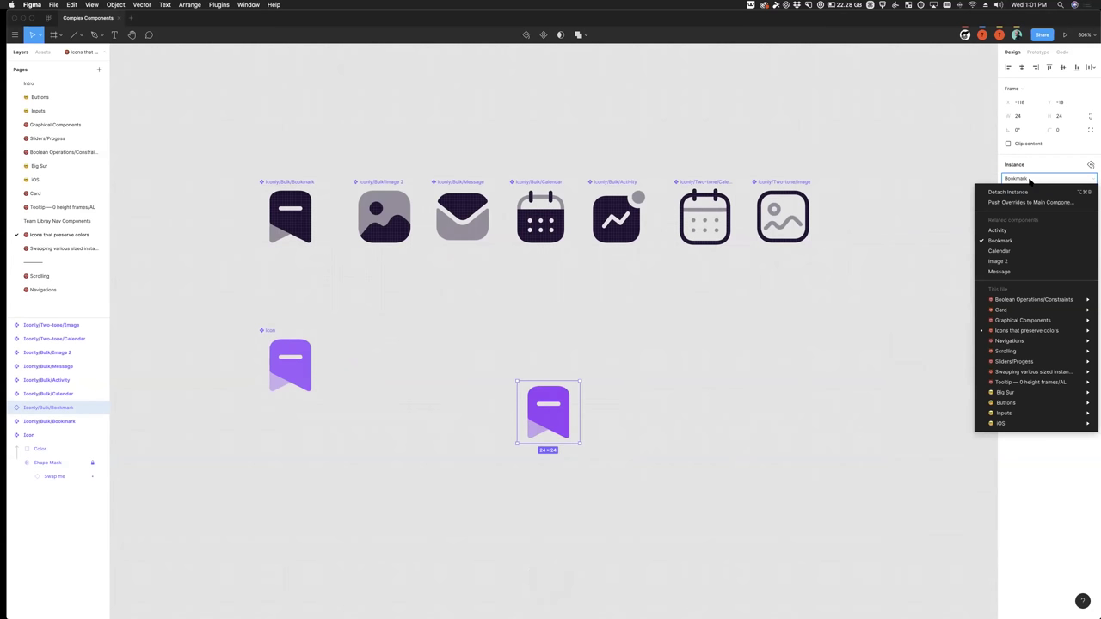
{"action": "left_click", "coordinate": [1018, 250]}
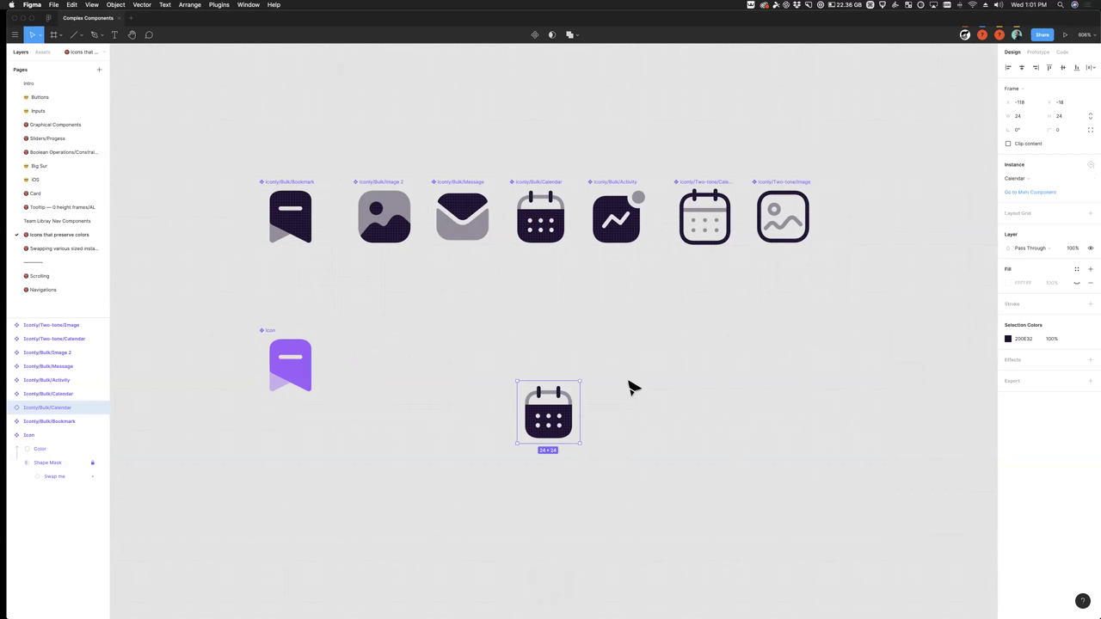
{"action": "key", "text": "super+x"}
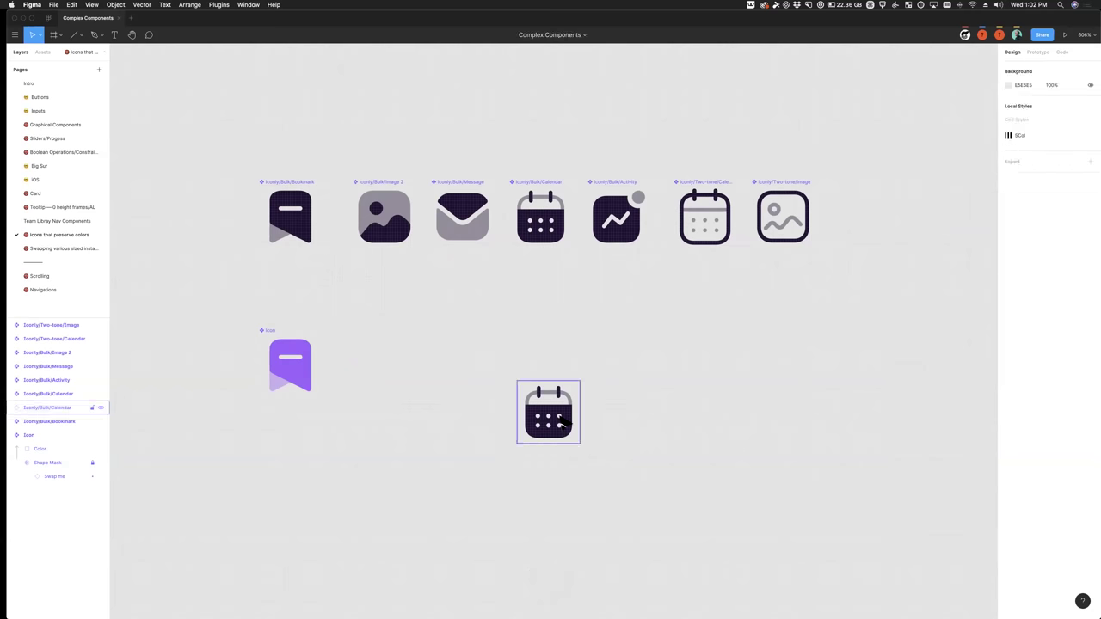
Step: Examine the Swap me, Shape Mask and Color layers inside the Icon main component
{"action": "left_click", "coordinate": [266, 372]}
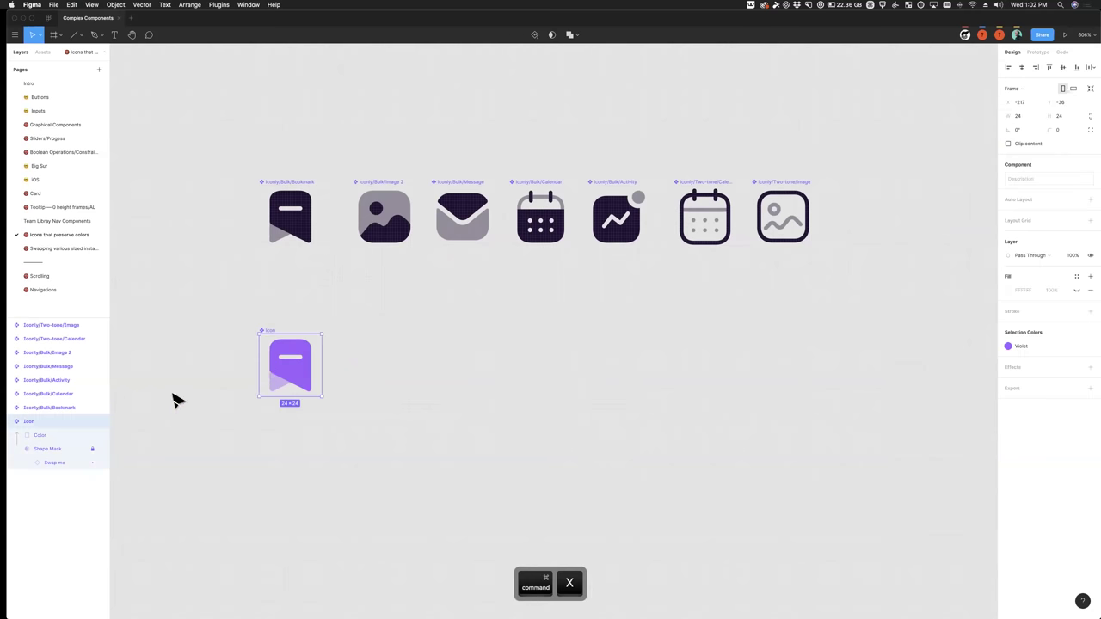
{"action": "key", "text": "Escape"}
{"action": "left_click", "coordinate": [280, 351]}
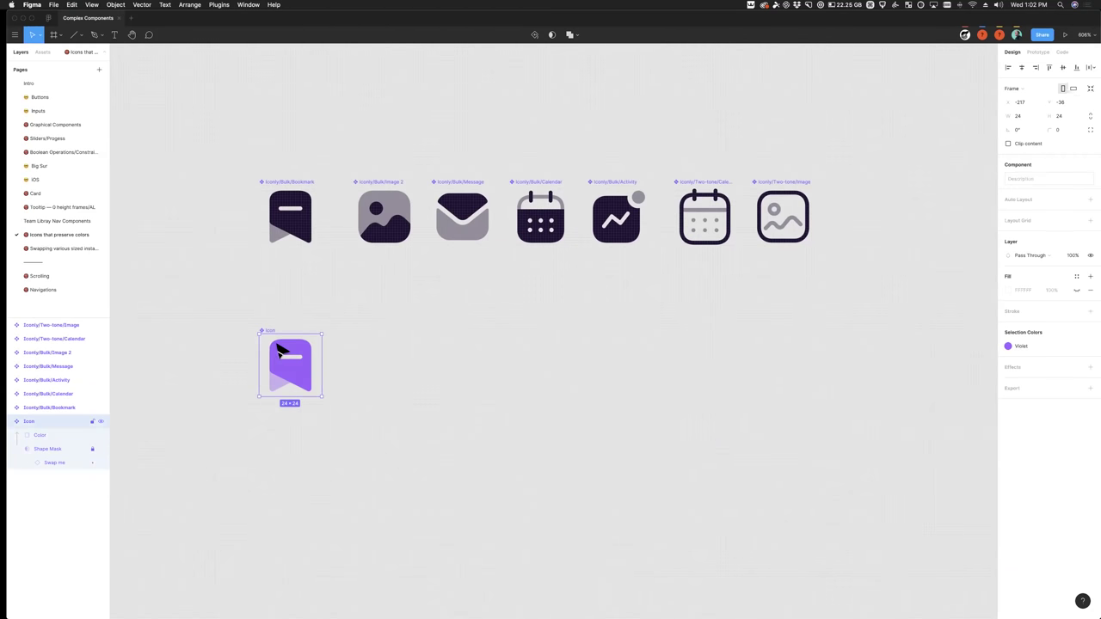
{"action": "left_click", "coordinate": [51, 465]}
{"action": "scroll", "coordinate": [280, 398], "scroll_direction": "up", "scroll_amount": 3}
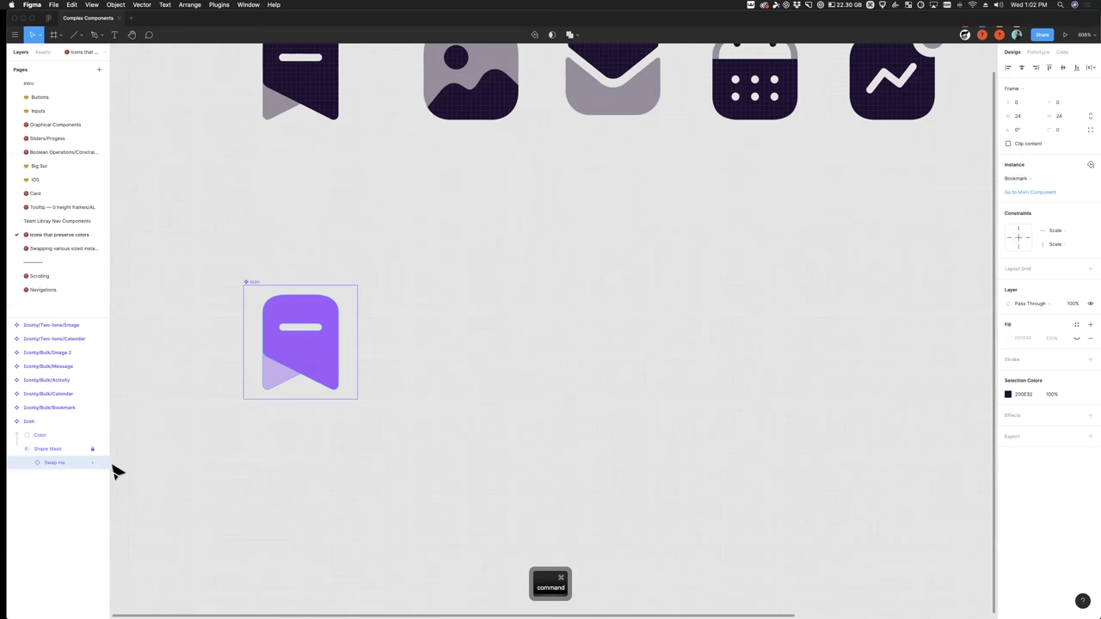
{"action": "left_click", "coordinate": [48, 449]}
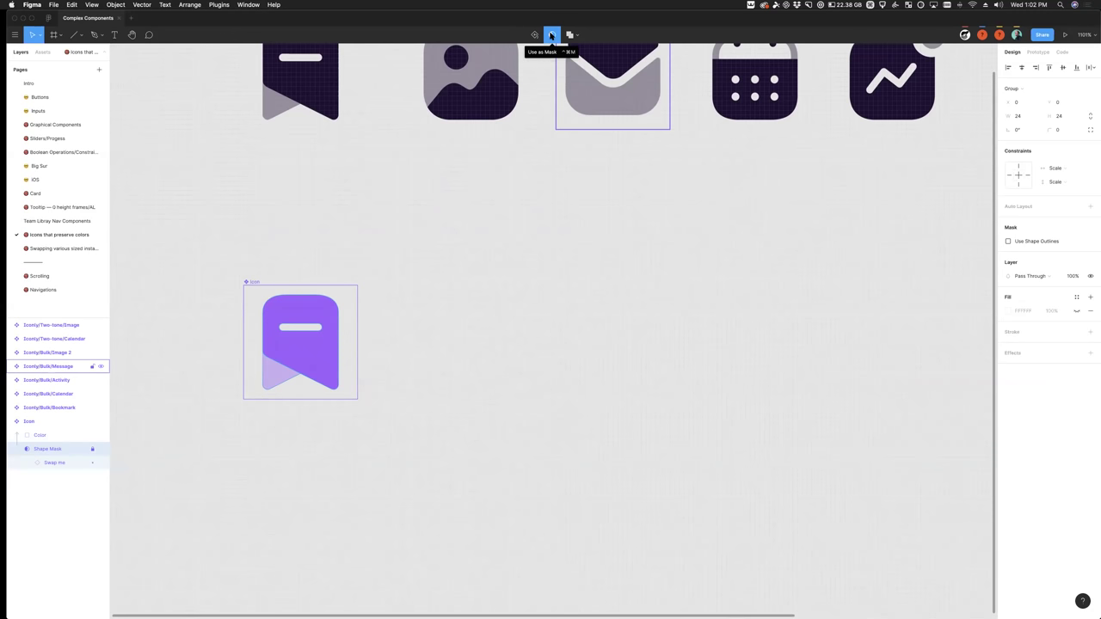
{"action": "left_click", "coordinate": [41, 437]}
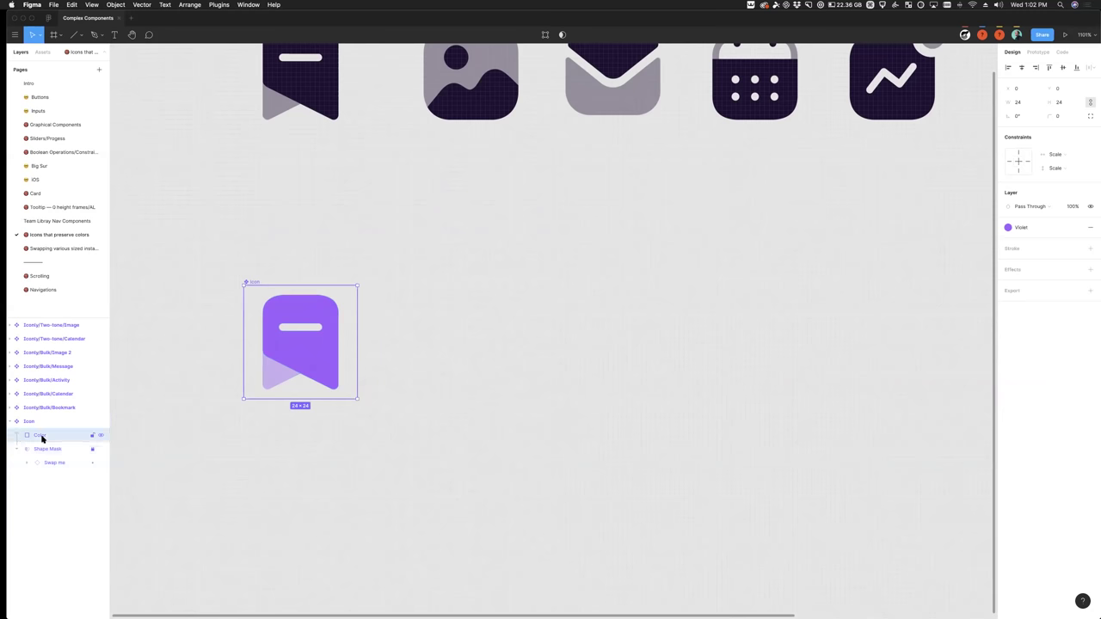
Step: Place an instance of the Icon component beside the main component at X -176, Y -36
{"action": "scroll", "coordinate": [422, 424], "scroll_direction": "down", "scroll_amount": 3}
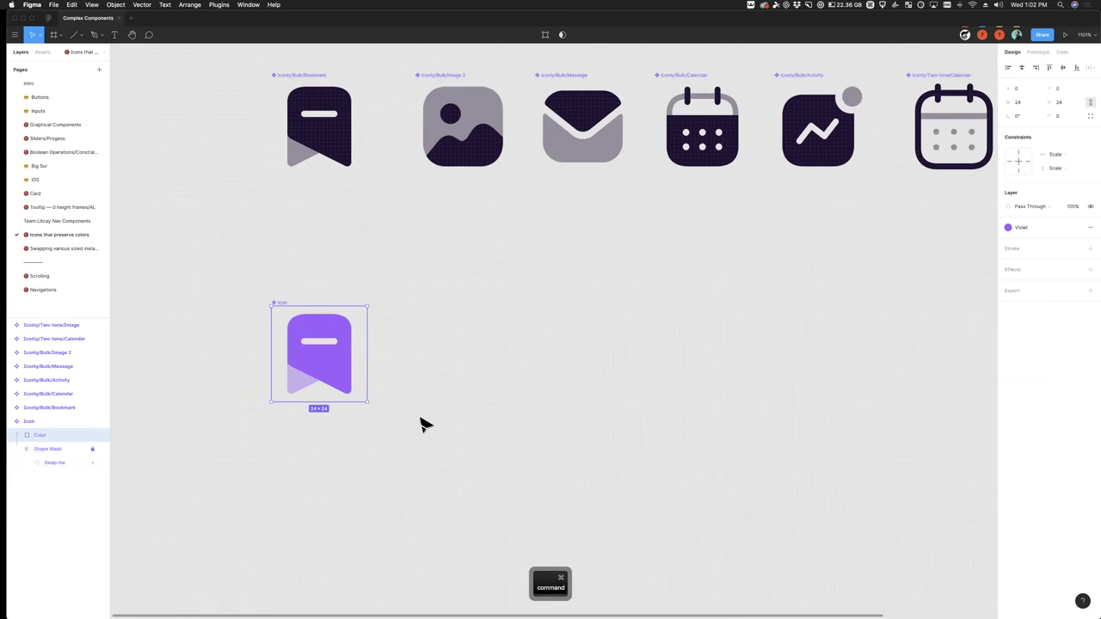
{"action": "scroll", "coordinate": [353, 382], "scroll_direction": "up", "scroll_amount": 1}
{"action": "left_click", "coordinate": [352, 383]}
{"action": "left_click", "coordinate": [315, 387]}
{"action": "left_click_drag", "start_coordinate": [315, 386], "coordinate": [459, 418]}
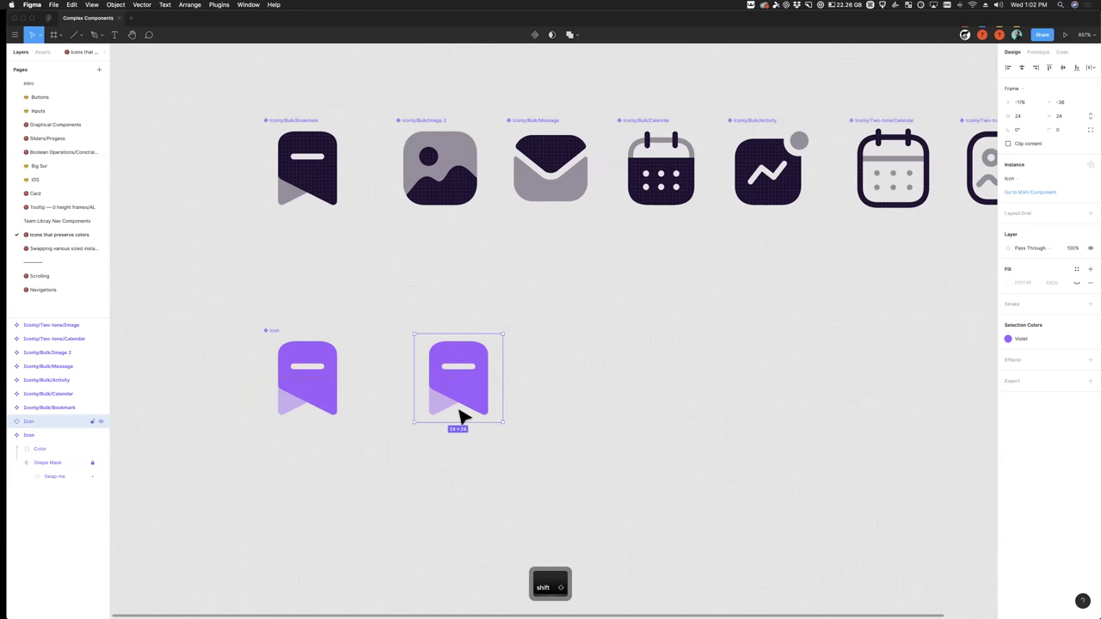
Step: Examine the Icon instance's nested Swap me layer and compare the instance's selection colors with the Bookmark main component's
{"action": "left_click", "coordinate": [11, 421]}
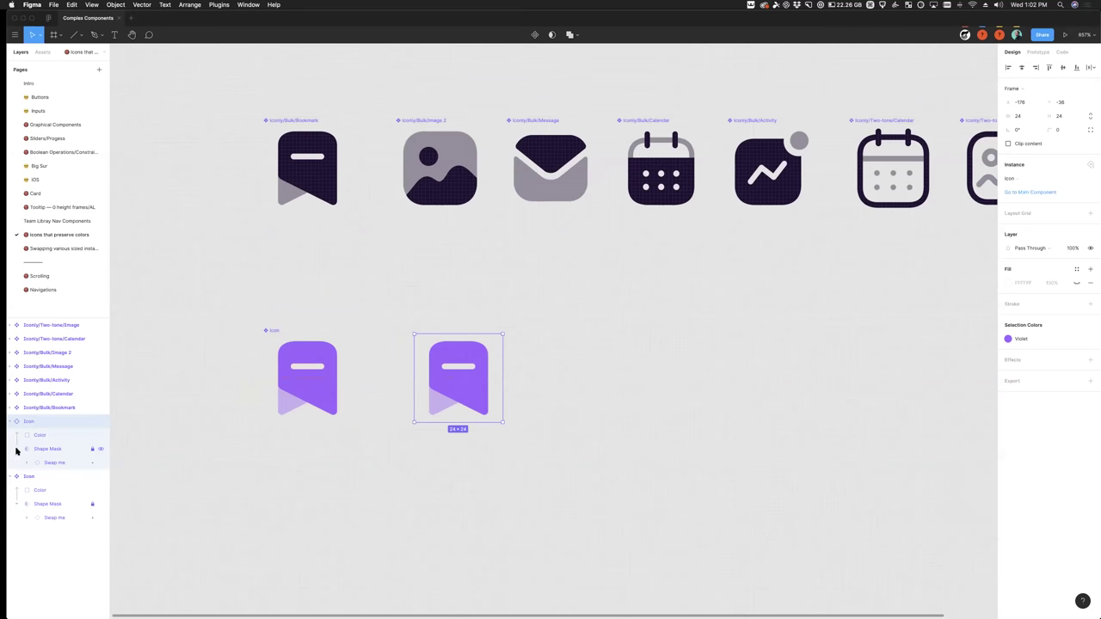
{"action": "left_click", "coordinate": [72, 464]}
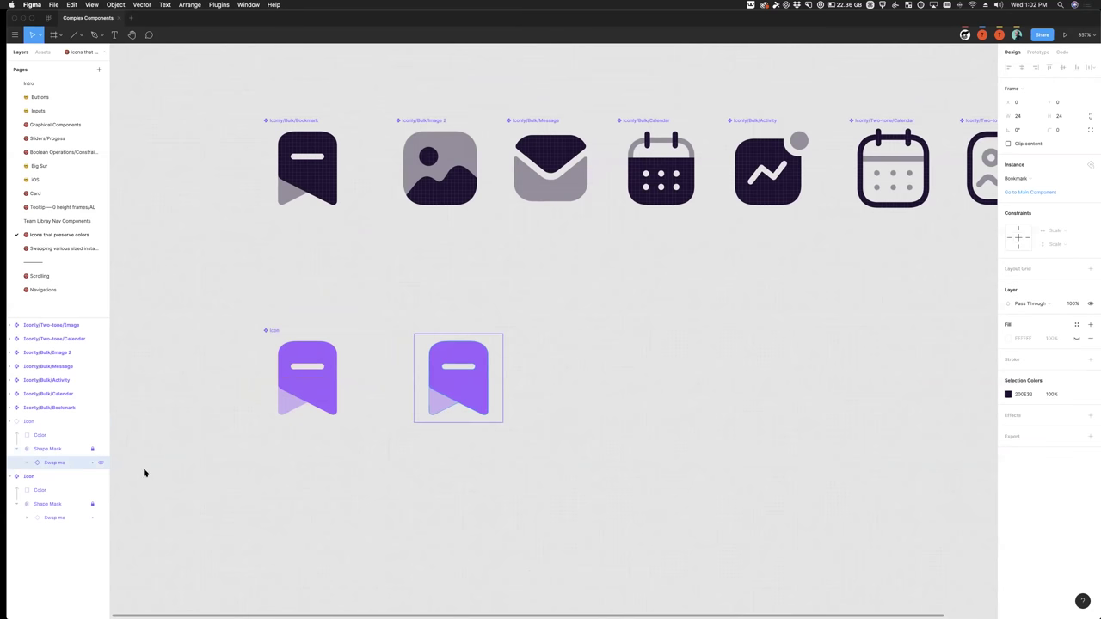
{"action": "left_click", "coordinate": [462, 426]}
{"action": "left_click", "coordinate": [465, 394]}
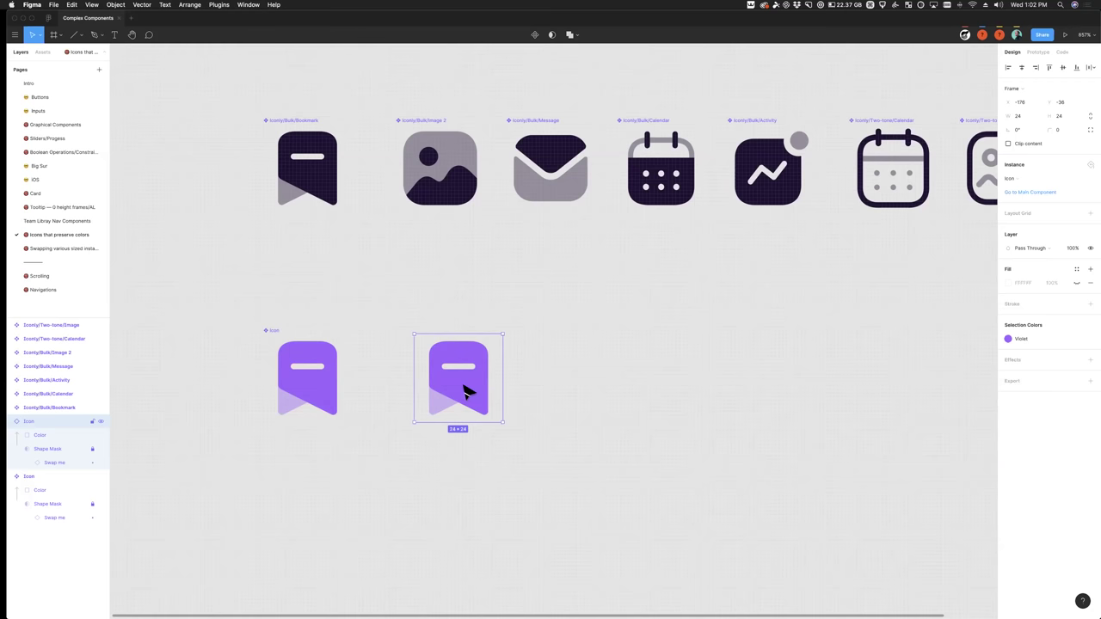
{"action": "left_click", "coordinate": [307, 191]}
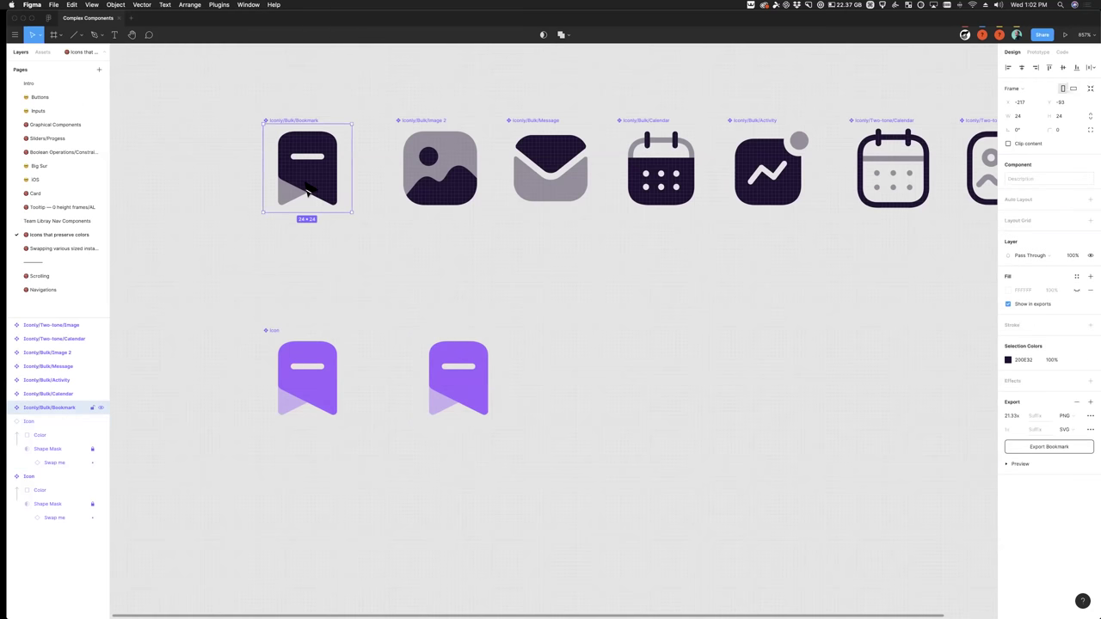
{"action": "left_click", "coordinate": [474, 383]}
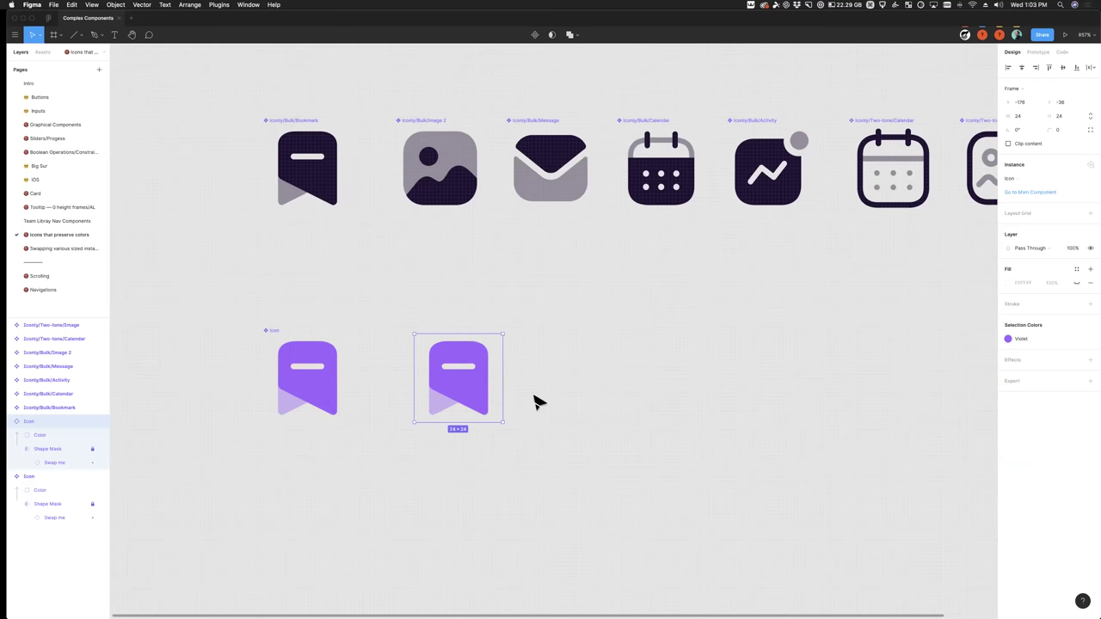
Step: Try the Green 1 color style on the Icon instance, then apply Purple 1 instead
{"action": "left_click", "coordinate": [1010, 339]}
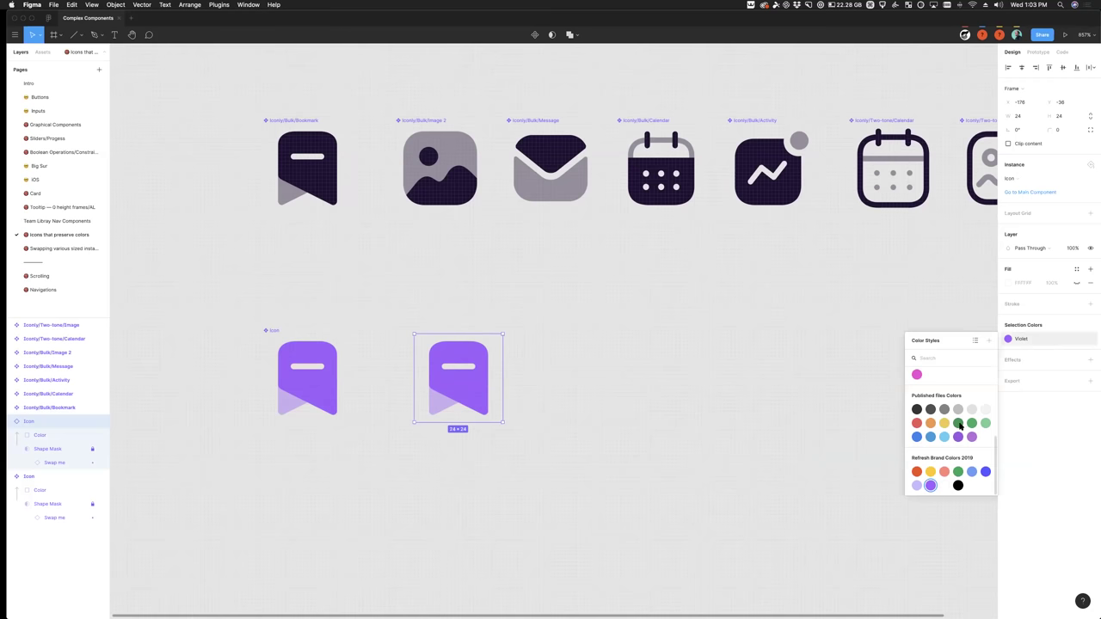
{"action": "left_click", "coordinate": [960, 425]}
{"action": "left_click", "coordinate": [1012, 338]}
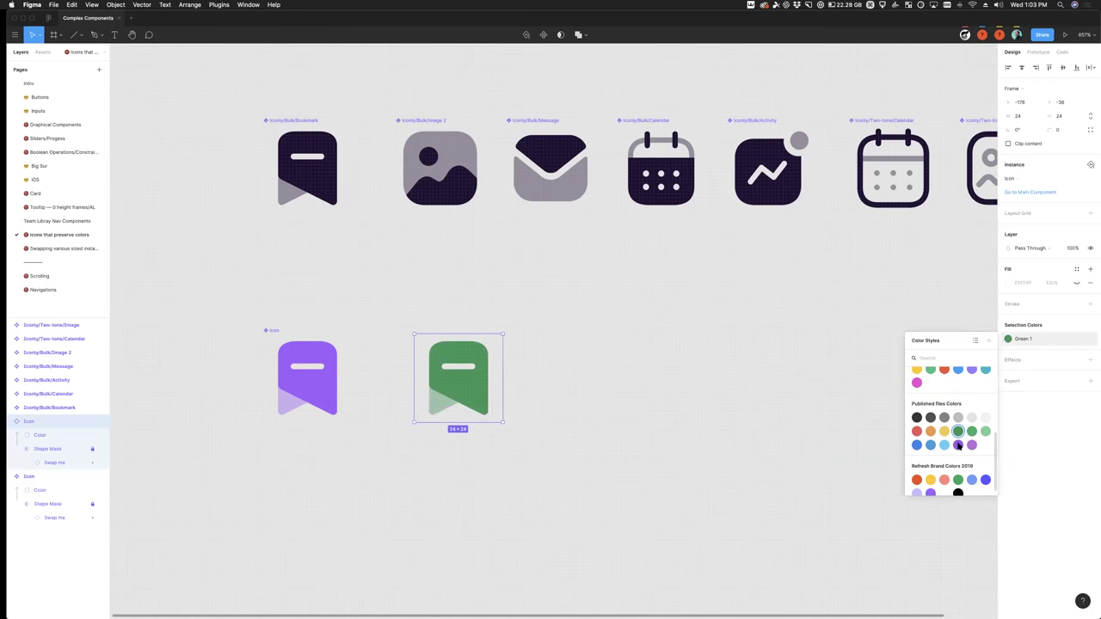
{"action": "left_click", "coordinate": [958, 444]}
Step: Duplicate the purple Icon instance to X -140, Y -36 and apply the Blue 2 color style to the copy
{"action": "left_click_drag", "start_coordinate": [484, 405], "coordinate": [668, 399]}
{"action": "left_click", "coordinate": [1024, 340]}
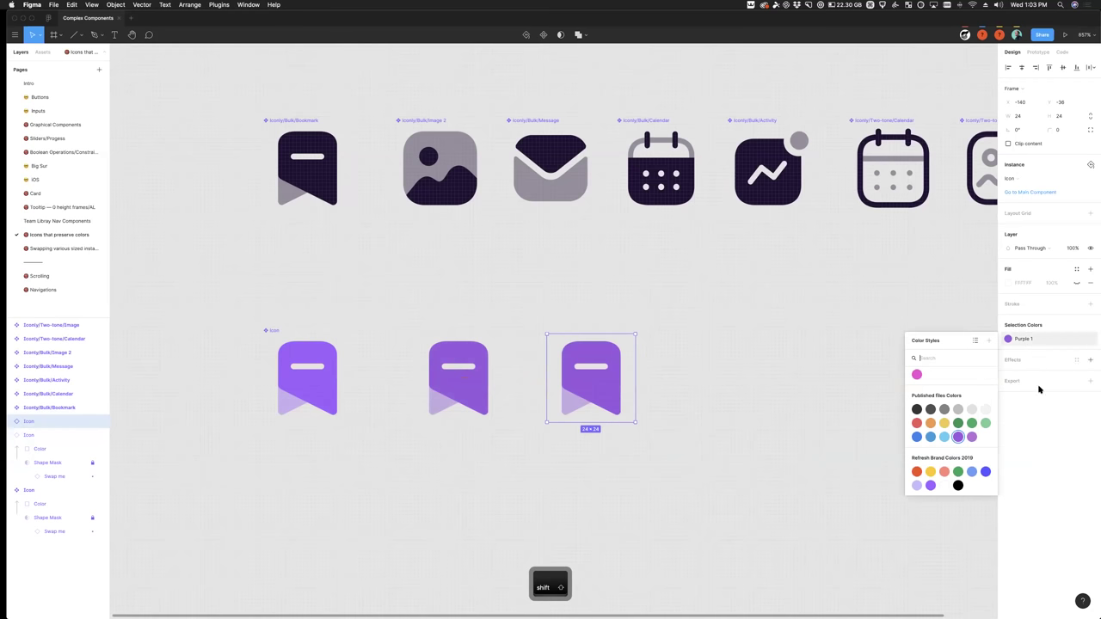
{"action": "left_click", "coordinate": [931, 437]}
{"action": "left_click", "coordinate": [659, 460]}
{"action": "left_click", "coordinate": [585, 405]}
Step: Swap the blue Icon instance's nested Swap me layer for Calendar, then for Message
{"action": "left_click", "coordinate": [12, 422]}
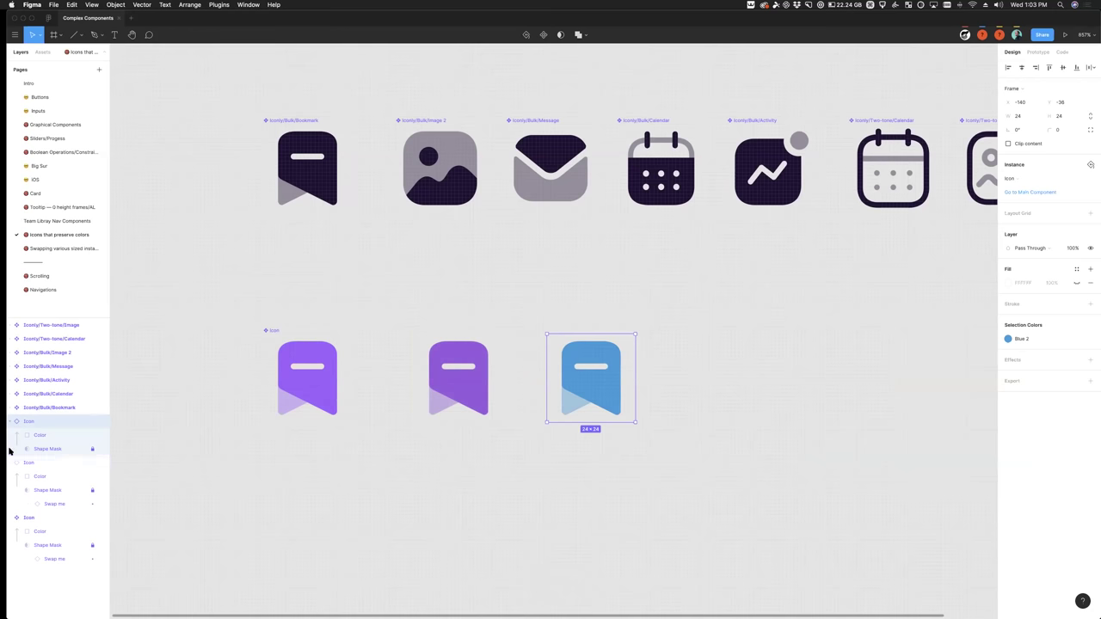
{"action": "left_click", "coordinate": [18, 449]}
{"action": "left_click", "coordinate": [51, 462]}
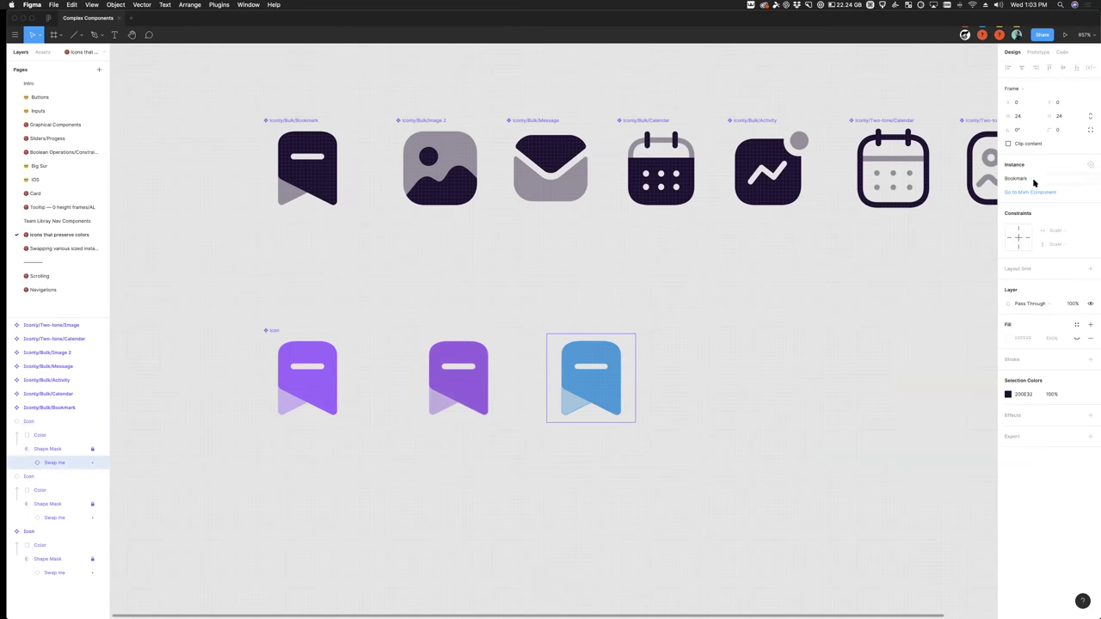
{"action": "left_click", "coordinate": [1034, 180]}
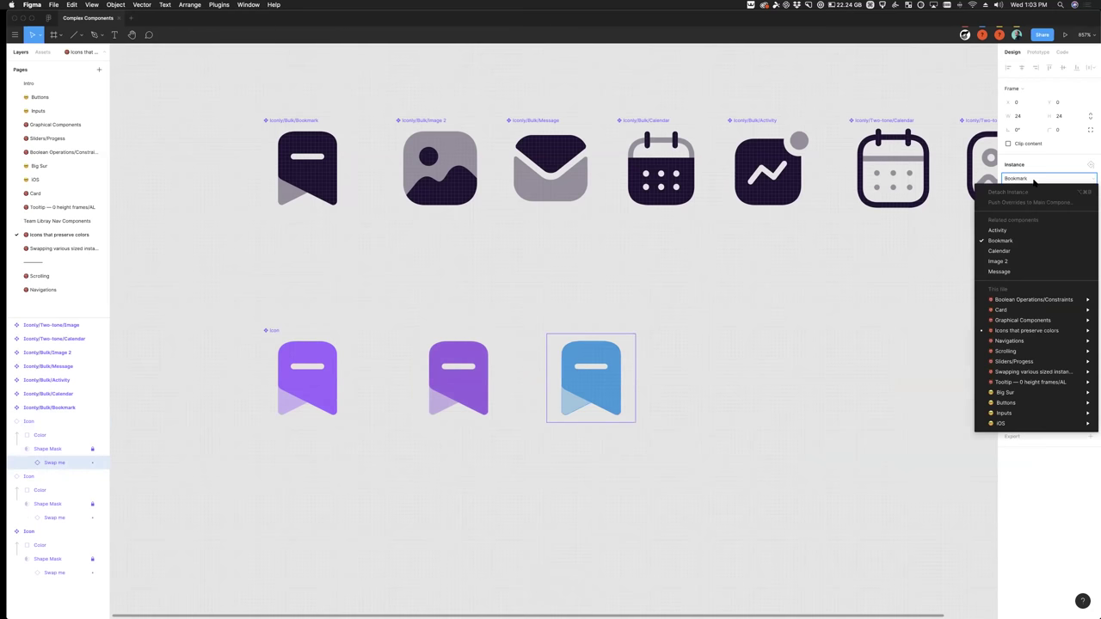
{"action": "left_click", "coordinate": [1020, 250]}
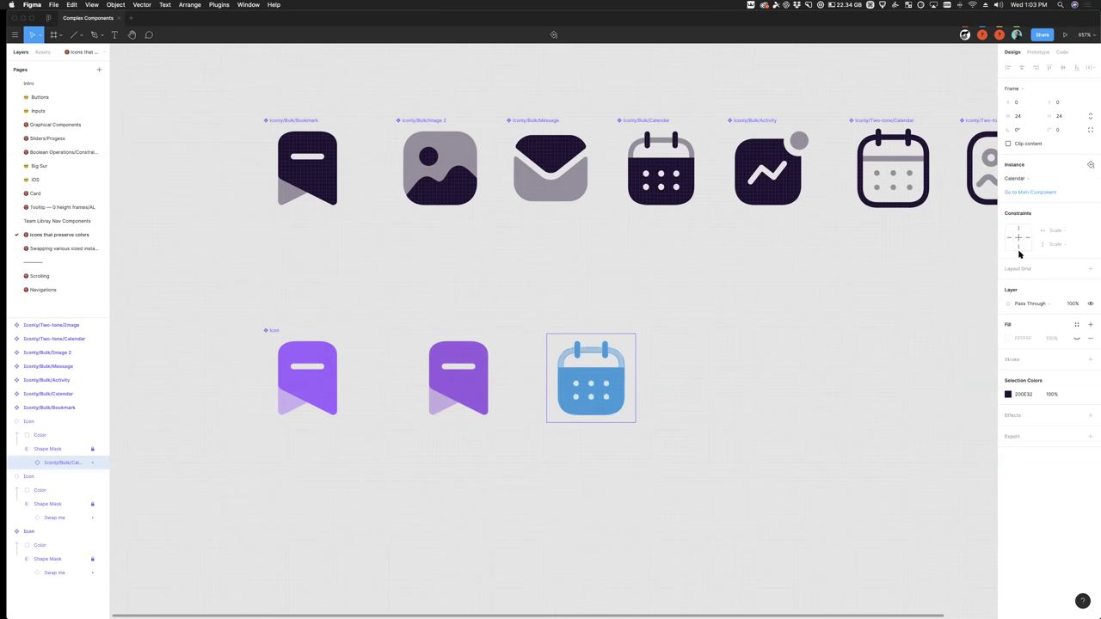
{"action": "left_click", "coordinate": [1027, 180]}
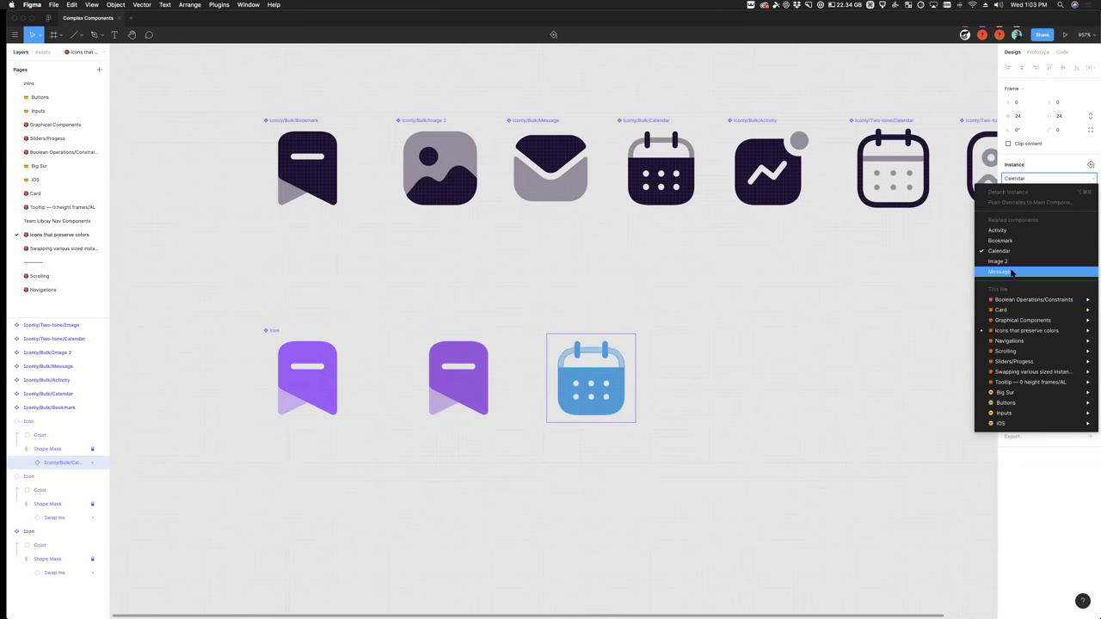
{"action": "left_click", "coordinate": [1012, 269]}
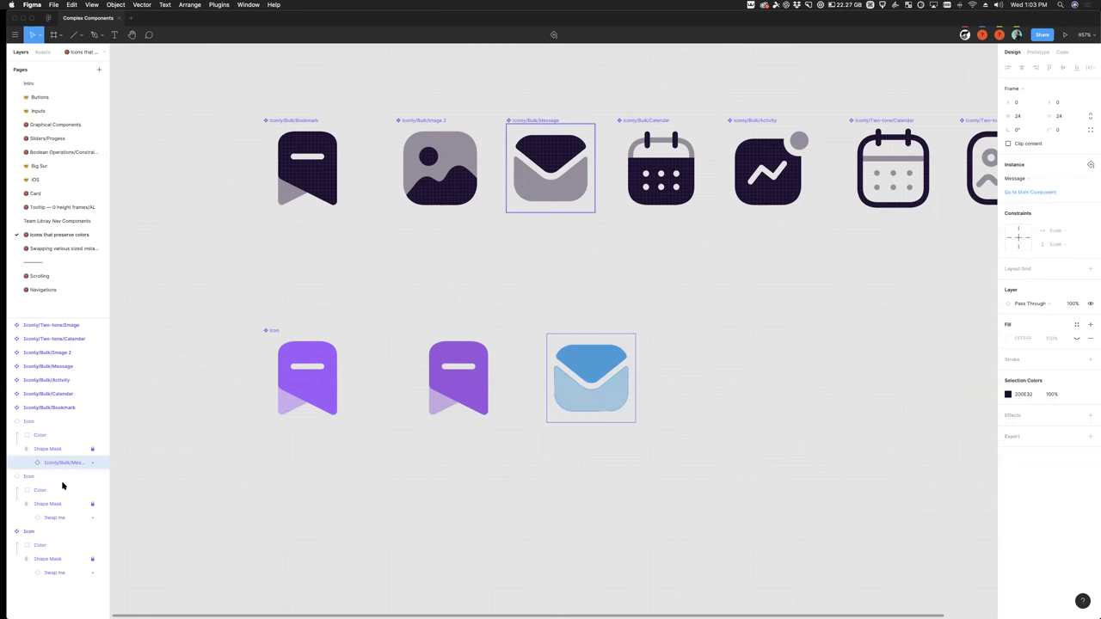
Step: Inspect the Color layer of the blue Message icon instance, then open the Team Libray Nav Components page
{"action": "left_click", "coordinate": [38, 435]}
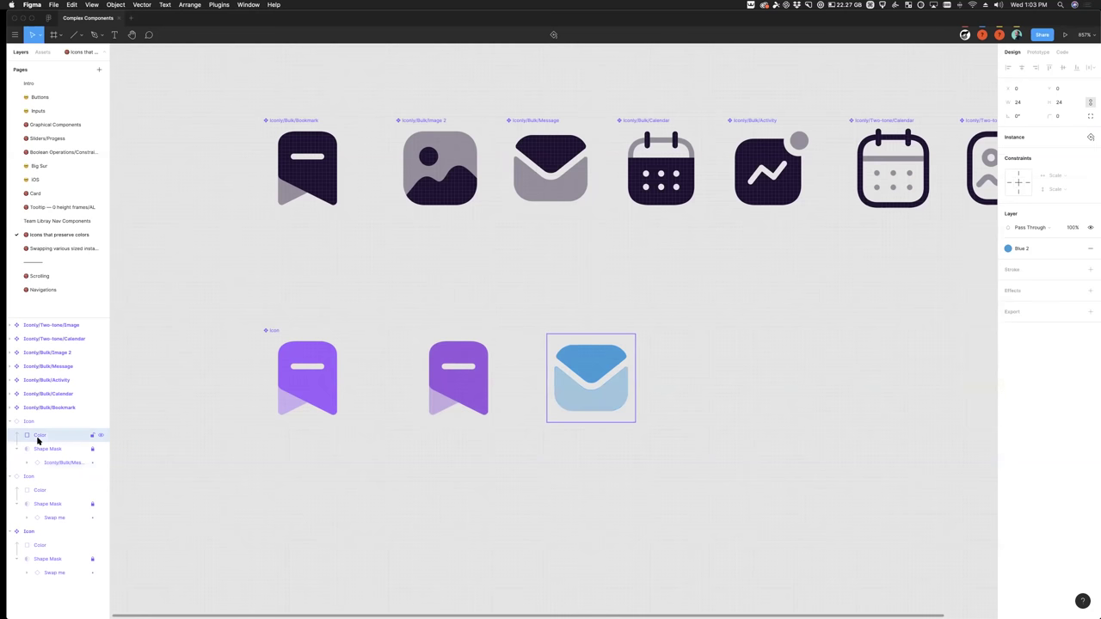
{"action": "left_click", "coordinate": [688, 490]}
{"action": "scroll", "coordinate": [671, 465], "scroll_direction": "right", "scroll_amount": 2}
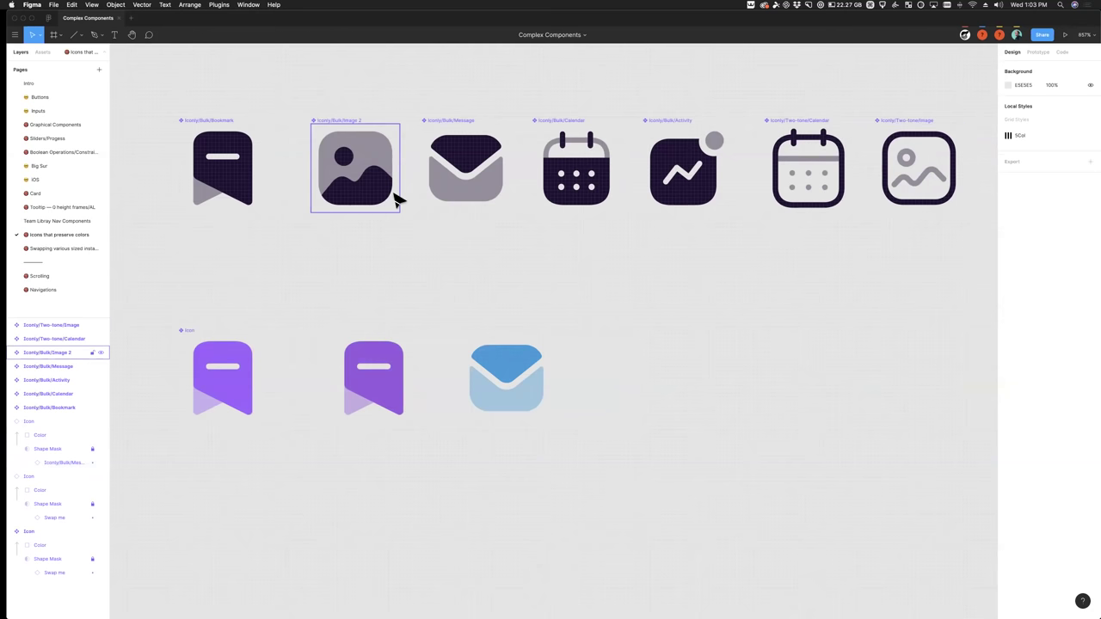
{"action": "left_click", "coordinate": [59, 221]}
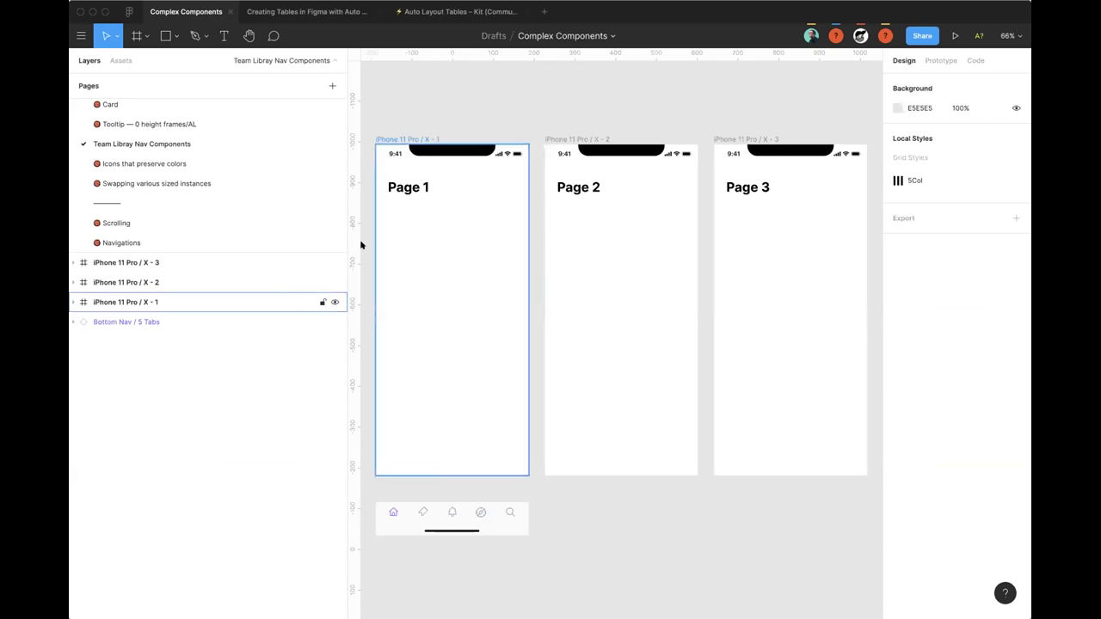
Step: Place a copy of the Bottom Nav / 5 Tabs instance at the bottom of each of the three iPhone frames
{"action": "left_click", "coordinate": [230, 323]}
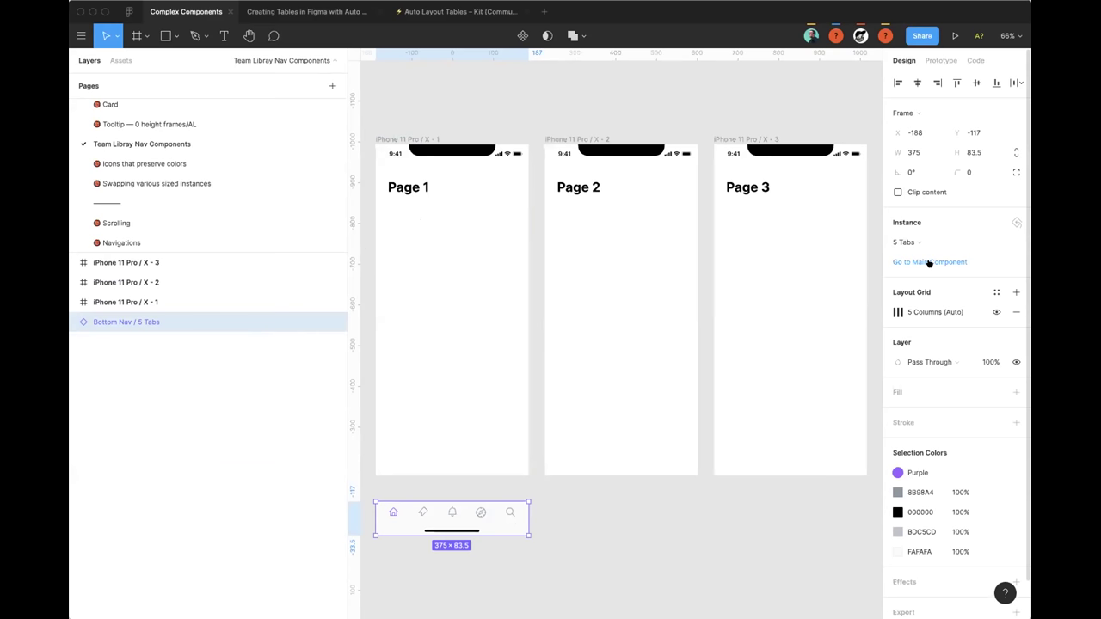
{"action": "left_click_drag", "start_coordinate": [450, 519], "coordinate": [614, 454]}
{"action": "left_click", "coordinate": [763, 381]}
{"action": "key", "text": "ctrl+v"}
{"action": "left_click", "coordinate": [745, 509]}
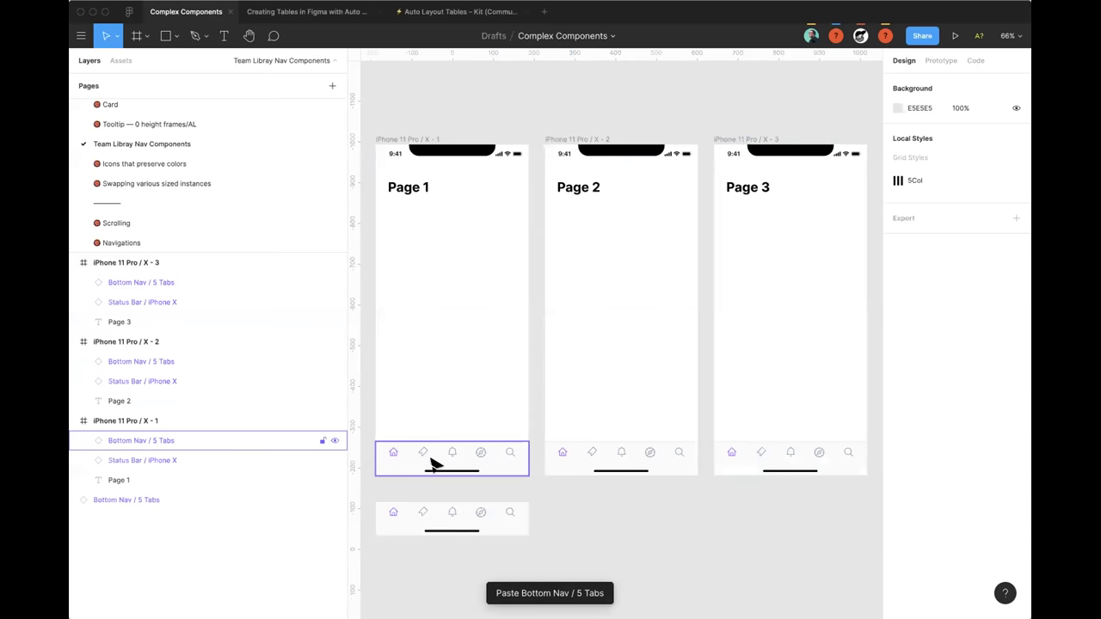
Step: Examine the Tabs layer of the Page 1 frame's bottom nav in prototype mode
{"action": "scroll", "coordinate": [435, 464], "scroll_direction": "left", "scroll_amount": 1}
{"action": "scroll", "coordinate": [432, 457], "scroll_direction": "down", "scroll_amount": 1}
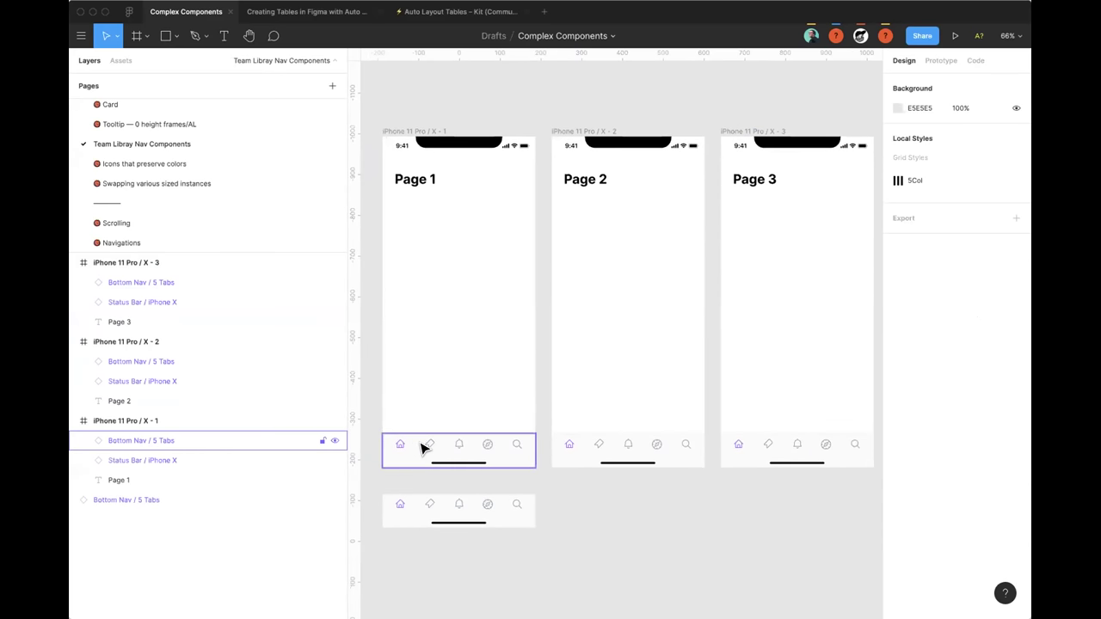
{"action": "key", "text": "shift+e"}
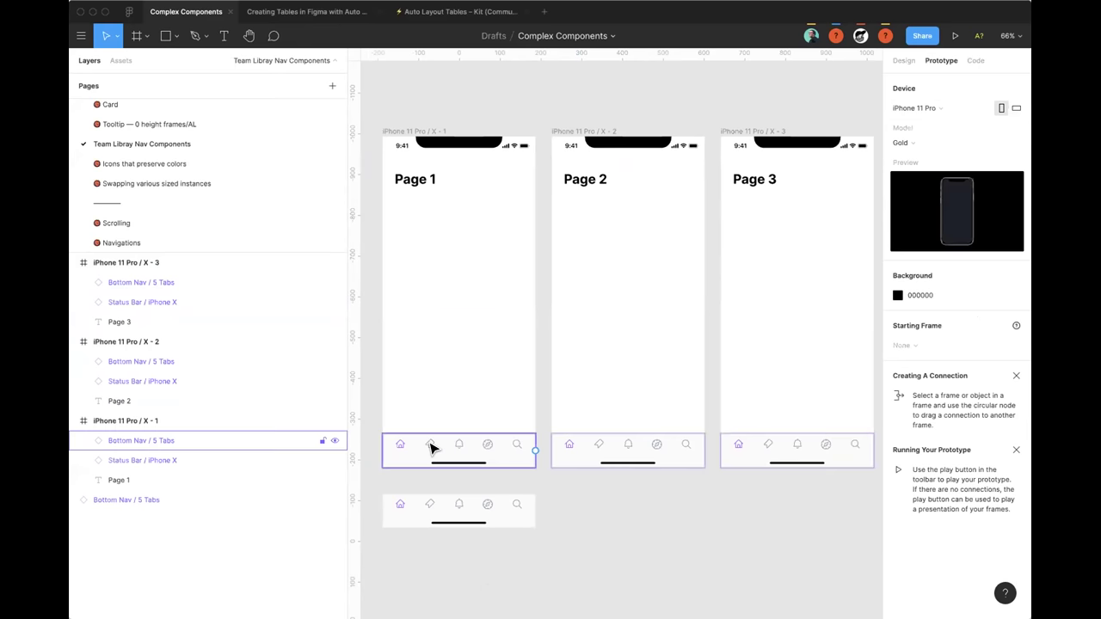
{"action": "left_click", "coordinate": [399, 449]}
{"action": "double_click", "coordinate": [398, 449]}
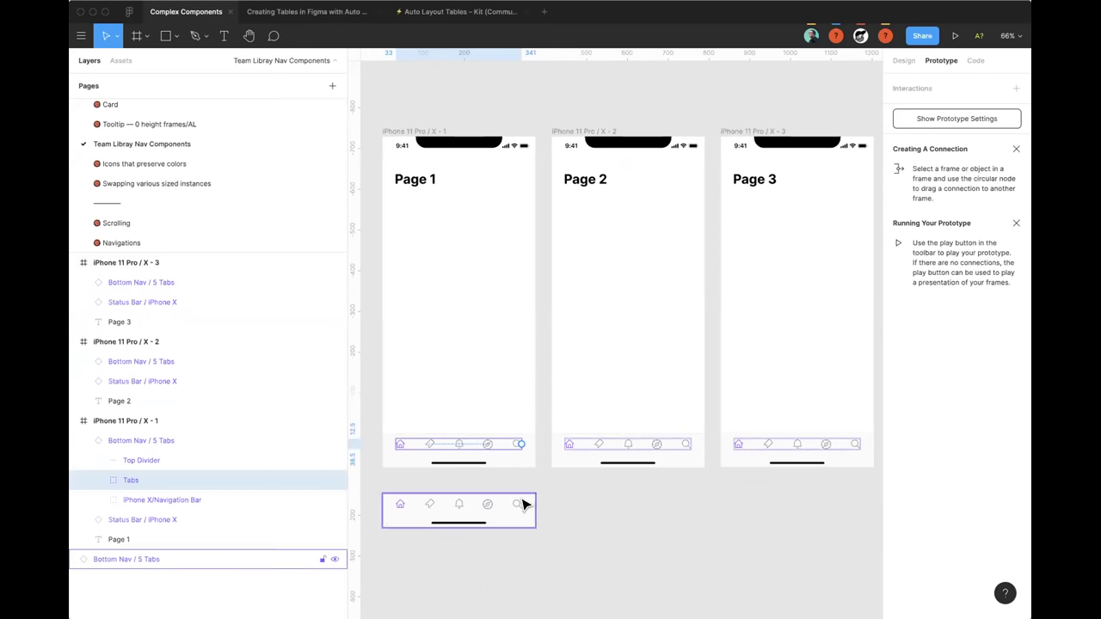
{"action": "left_click", "coordinate": [597, 511]}
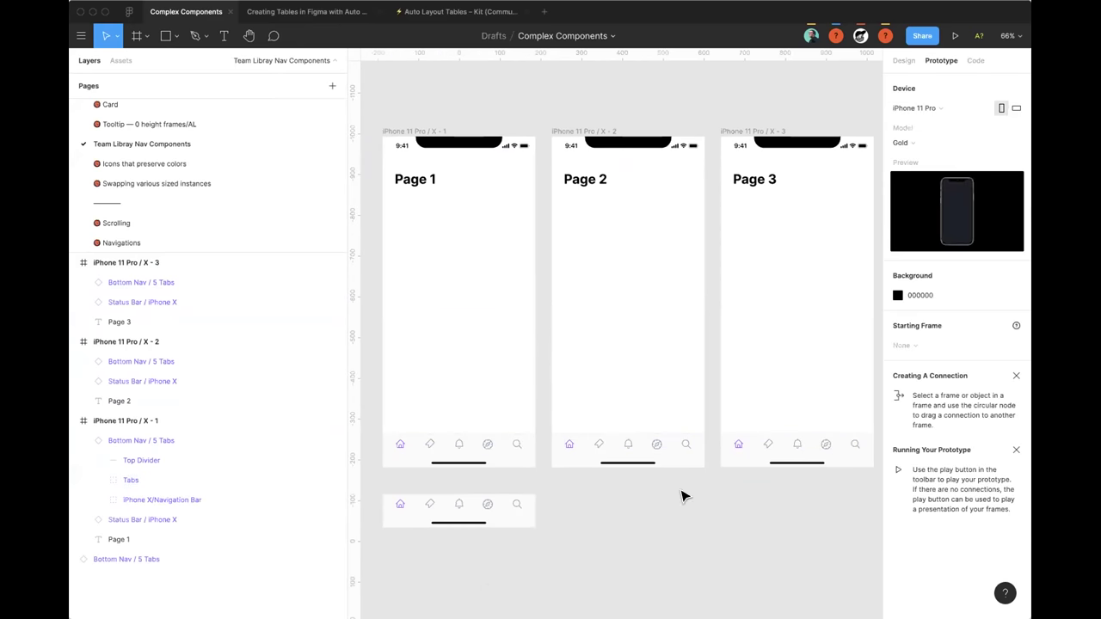
Step: Delete the Bottom Nav / 5 Tabs instances from the three iPhone frames
{"action": "left_click", "coordinate": [902, 61]}
{"action": "left_click", "coordinate": [766, 450]}
{"action": "left_click", "coordinate": [628, 447], "text": "shift"}
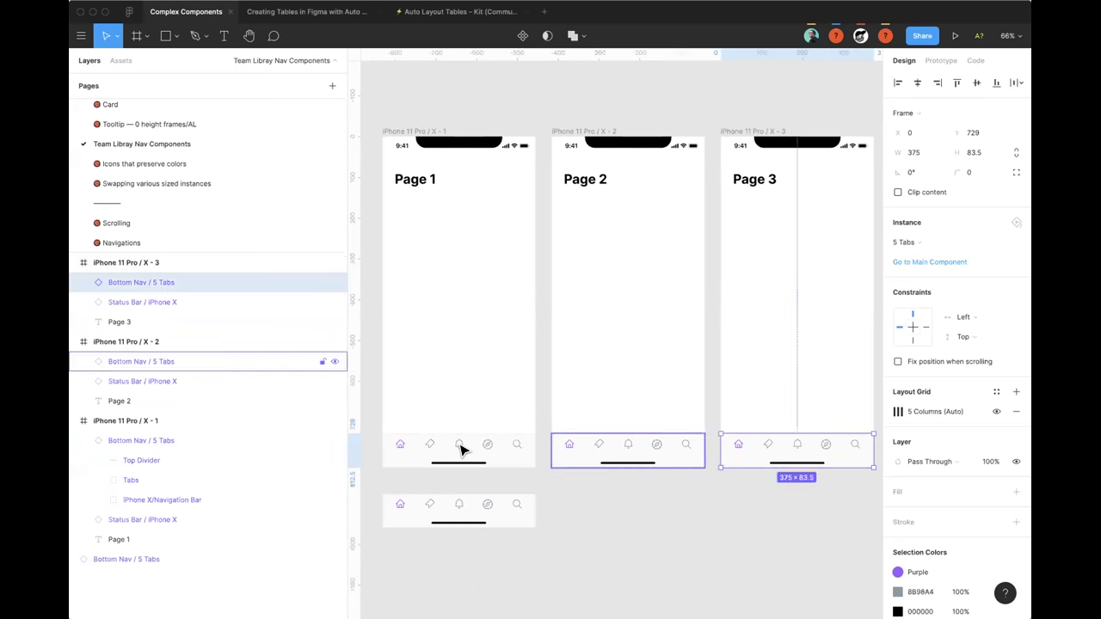
{"action": "left_click", "coordinate": [462, 448], "text": "shift"}
{"action": "key", "text": "Delete"}
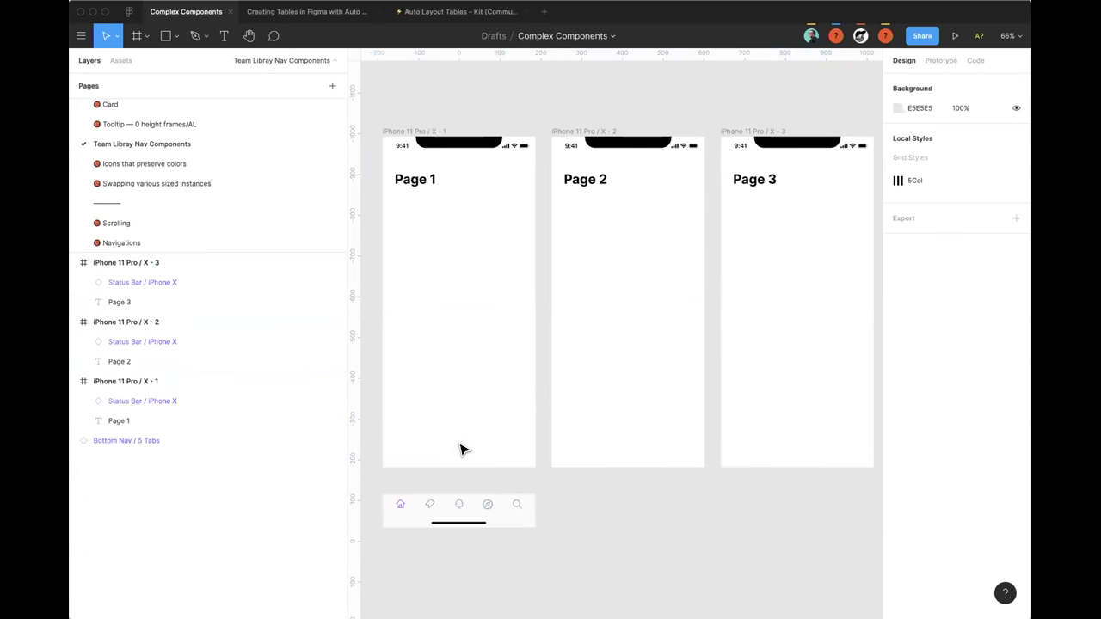
Step: Create a component from the standalone Bottom Nav / 5 Tabs instance and reveal the instance nested inside it
{"action": "left_click", "coordinate": [452, 502]}
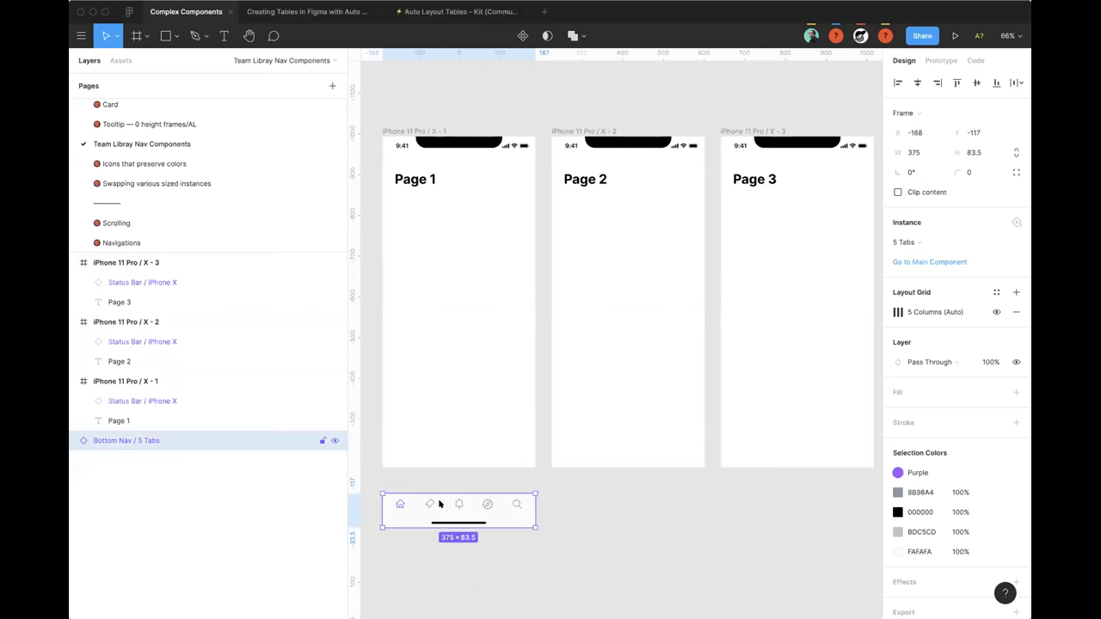
{"action": "right_click", "coordinate": [441, 509]}
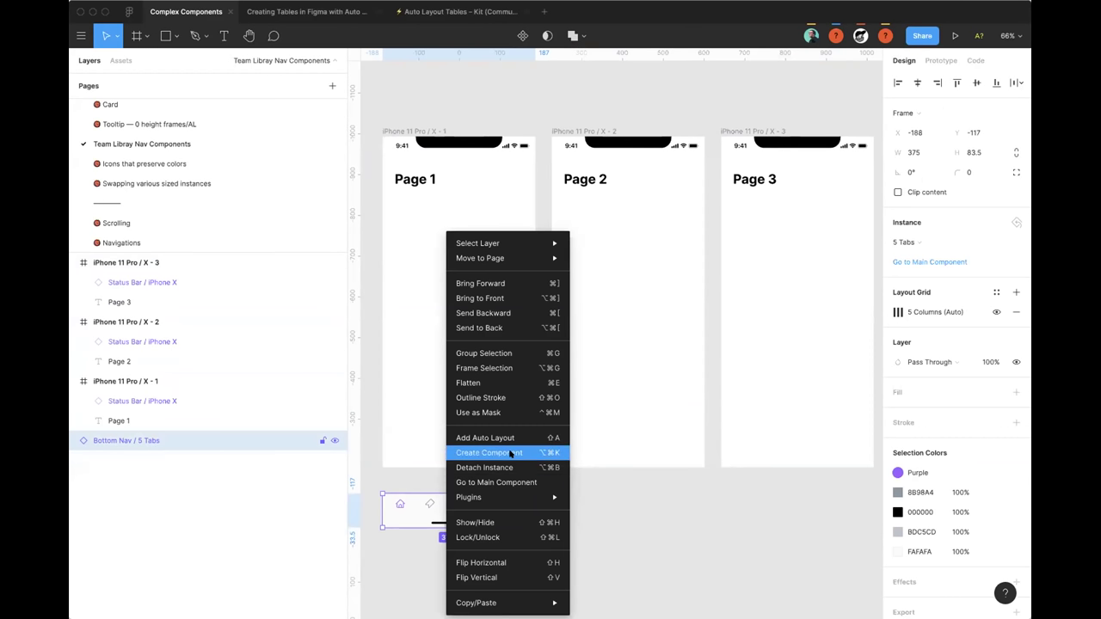
{"action": "left_click", "coordinate": [521, 455]}
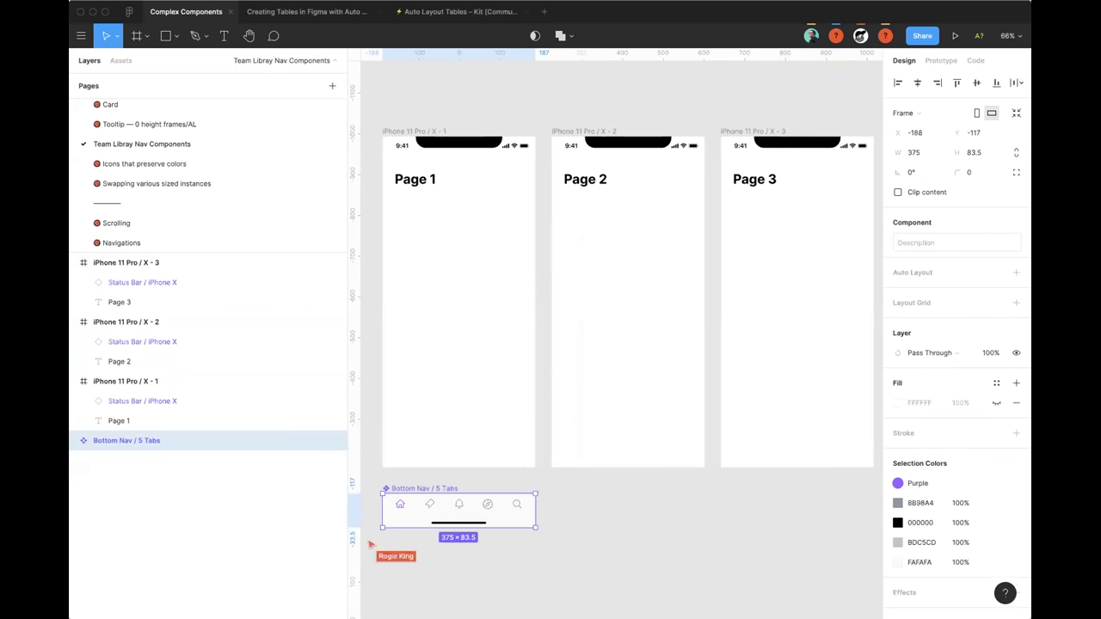
{"action": "key", "text": "alt+l"}
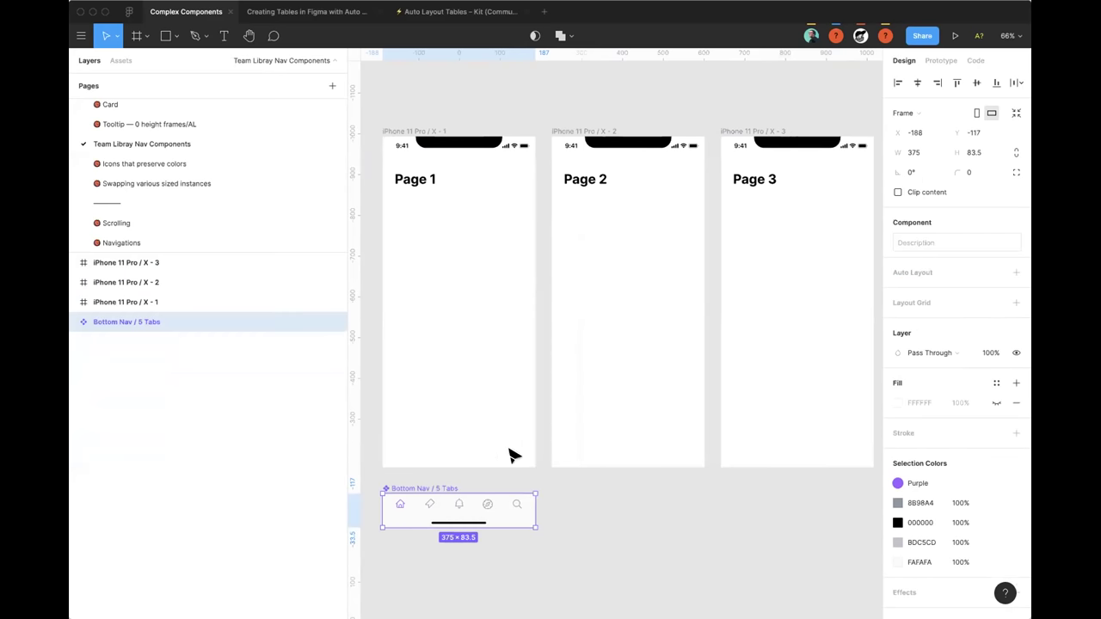
{"action": "left_click", "coordinate": [82, 323]}
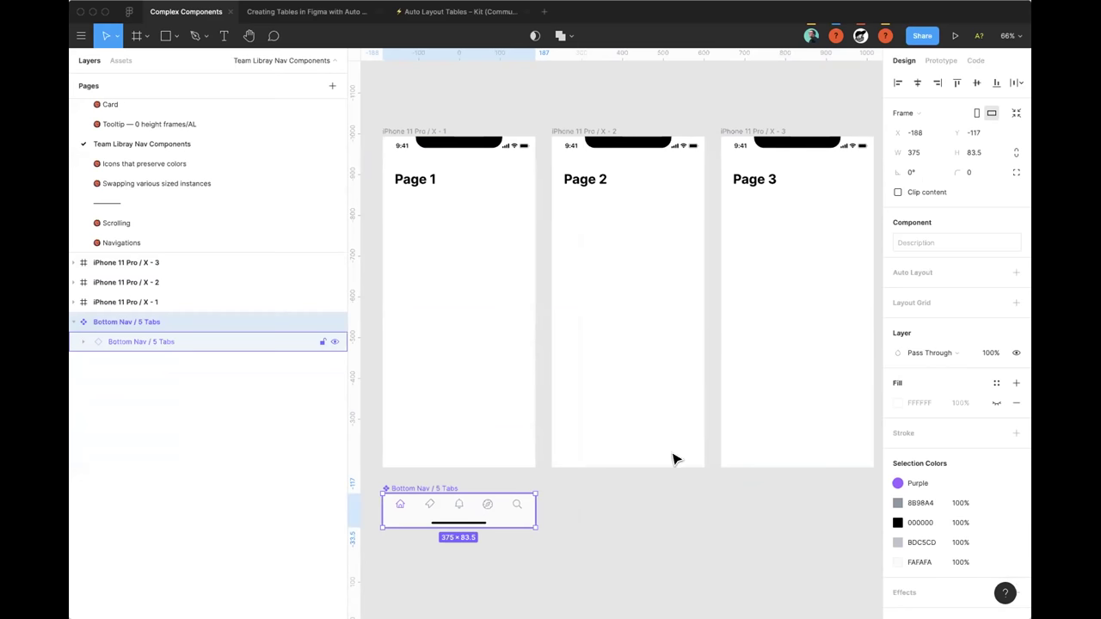
{"action": "scroll", "coordinate": [551, 477], "scroll_direction": "left", "scroll_amount": 1}
{"action": "scroll", "coordinate": [830, 211], "scroll_direction": "left", "scroll_amount": 2}
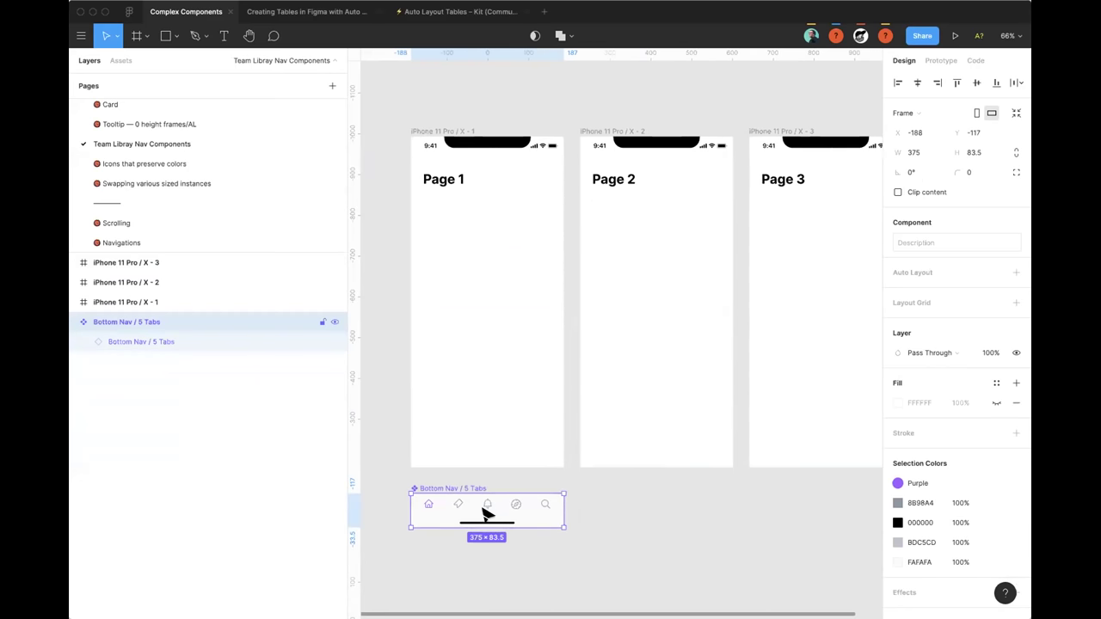
Step: Place an instance of the new Bottom Nav component in the Page 1 frame, aligned to the bottom and centered horizontally
{"action": "left_click", "coordinate": [444, 131]}
{"action": "key", "text": "ctrl+v"}
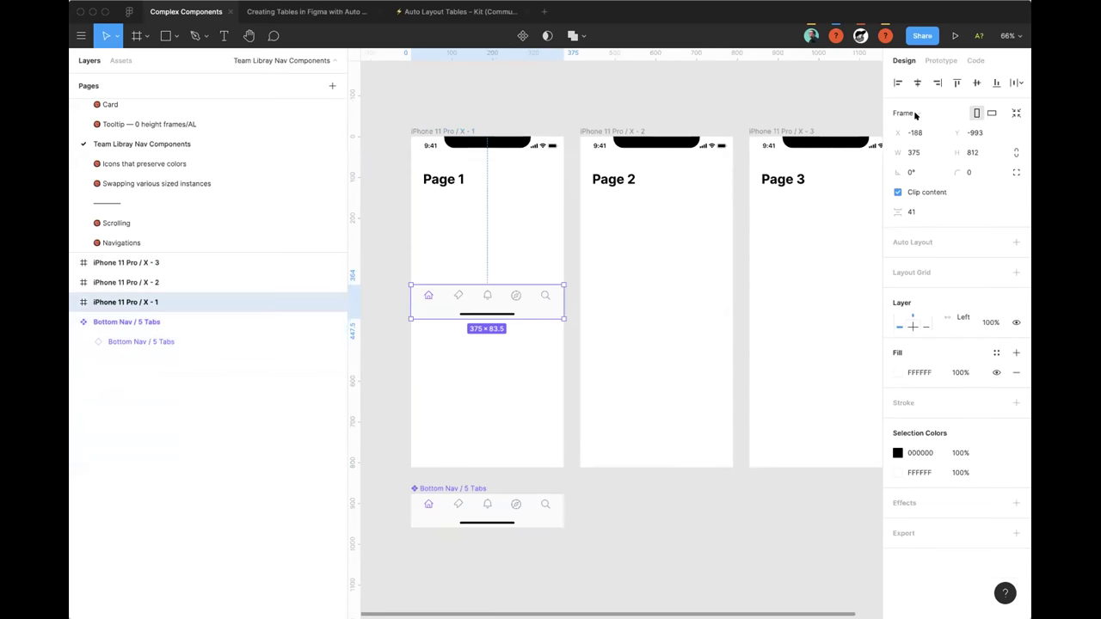
{"action": "left_click", "coordinate": [996, 83]}
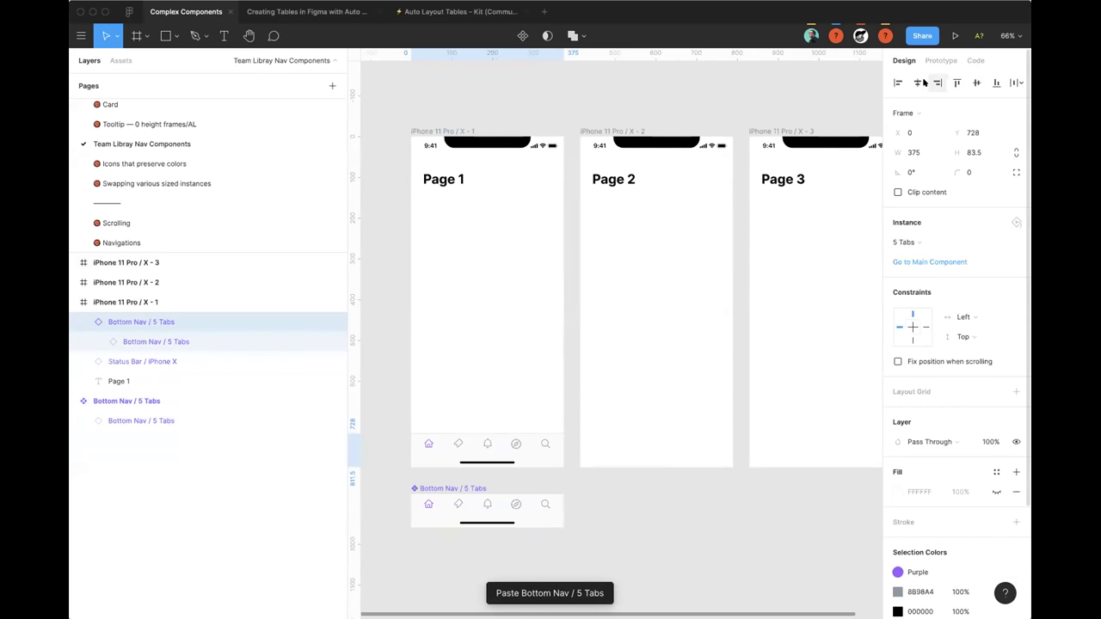
{"action": "left_click", "coordinate": [917, 83]}
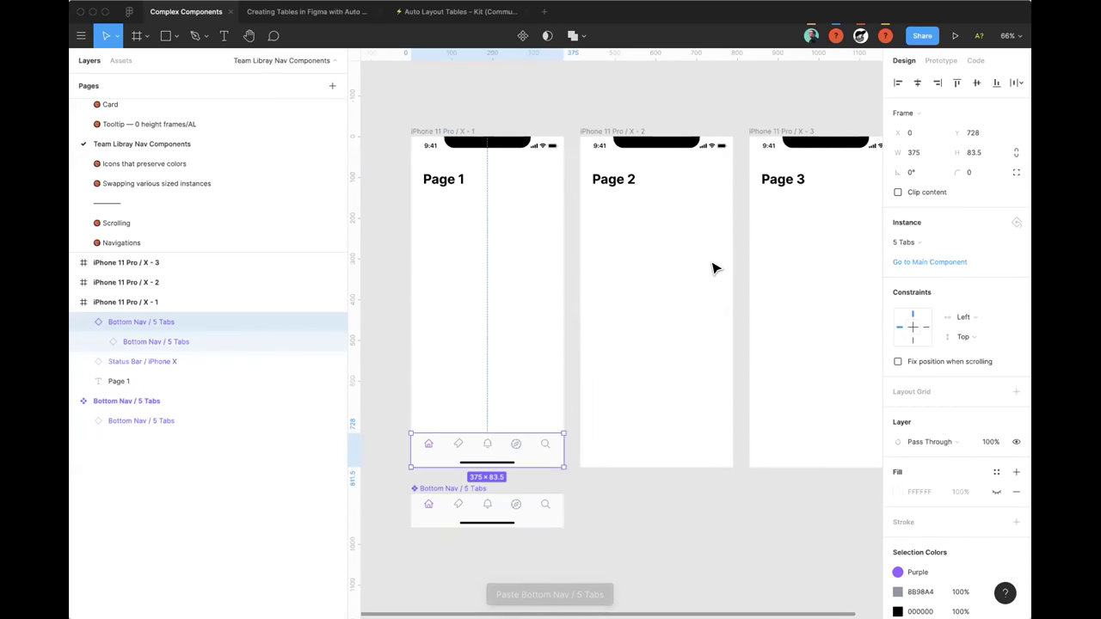
Step: Paste the new Bottom Nav component's instance into the Page 2 and Page 3 frames
{"action": "left_click", "coordinate": [631, 131]}
{"action": "key", "text": "ctrl+v"}
{"action": "left_click", "coordinate": [778, 131]}
{"action": "key", "text": "ctrl+v"}
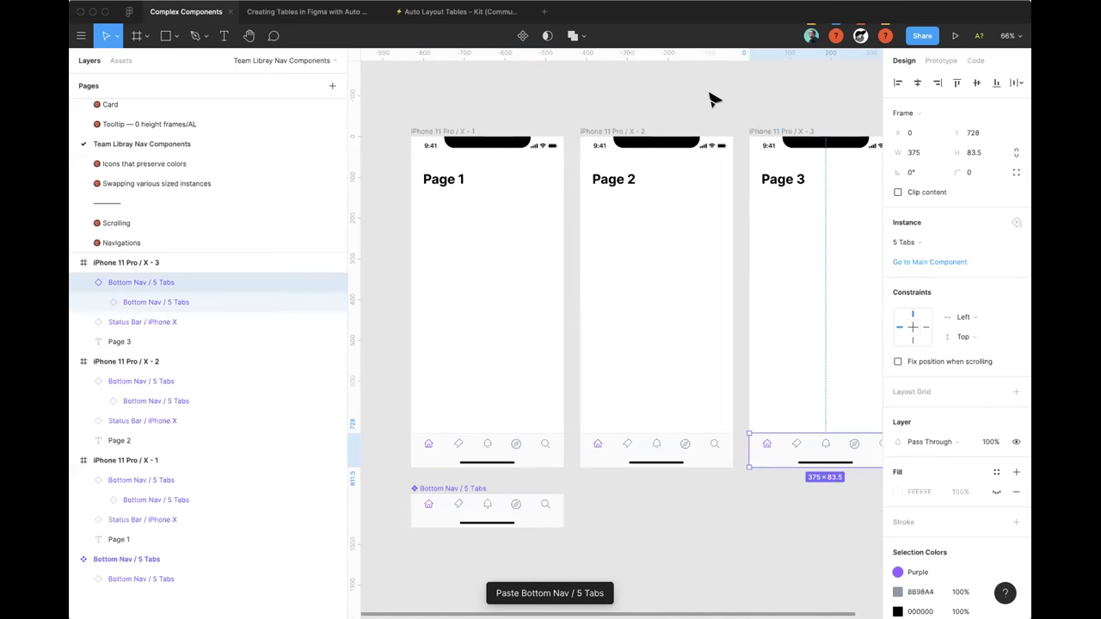
{"action": "left_click", "coordinate": [721, 349]}
Step: Connect the home icon in the Bottom Nav main component to iPhone 11 Pro / X - 1, navigating on tap with instant animation
{"action": "left_click", "coordinate": [941, 60]}
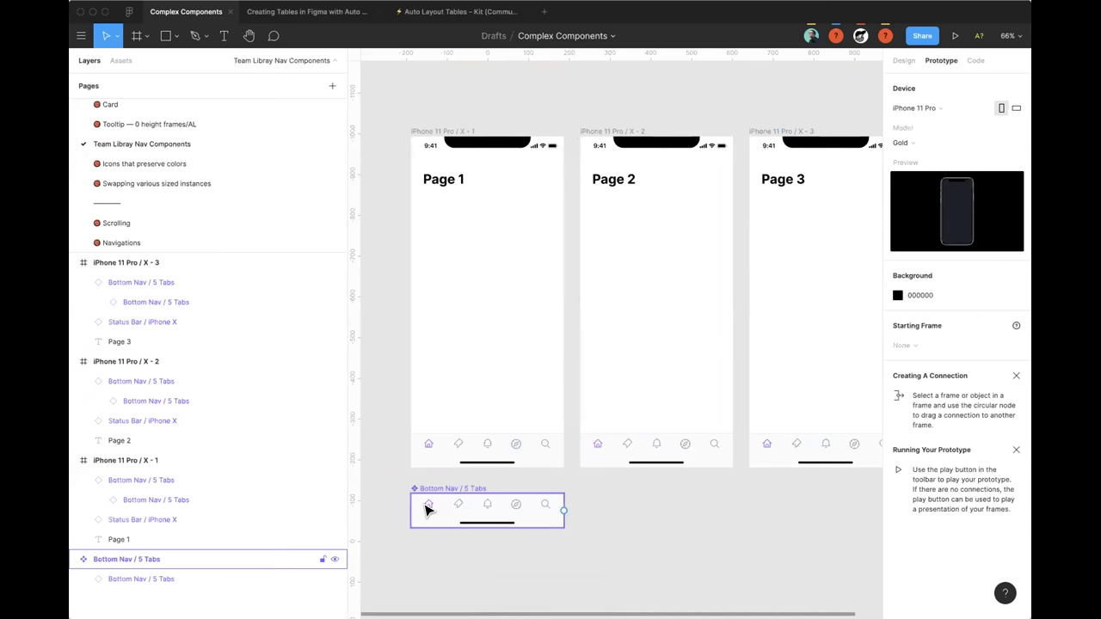
{"action": "double_click", "coordinate": [428, 508]}
{"action": "double_click", "coordinate": [430, 506]}
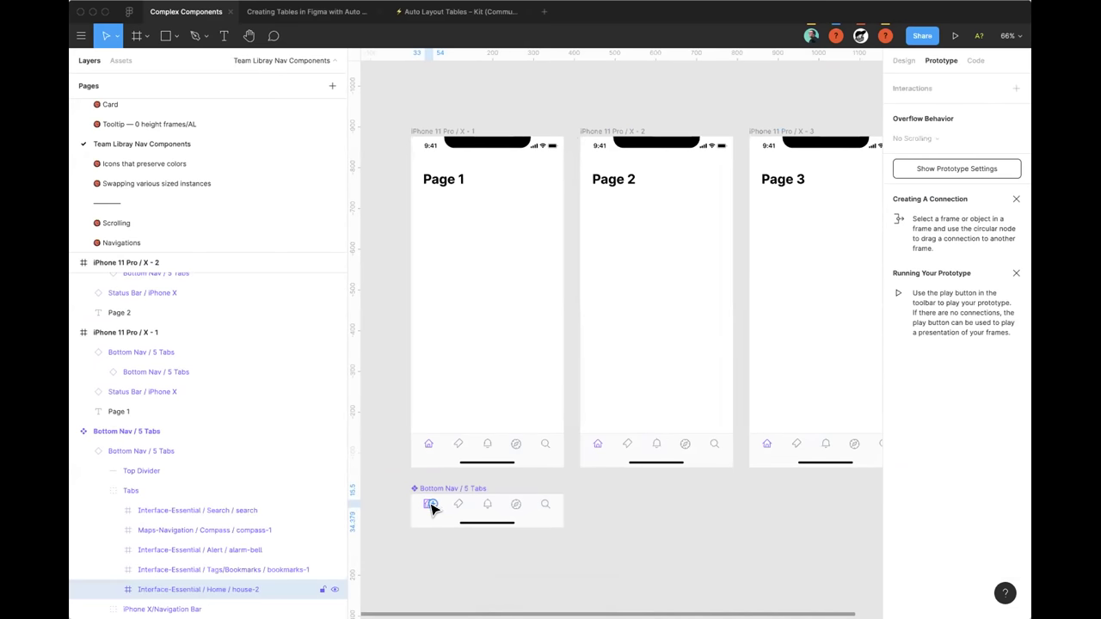
{"action": "left_click_drag", "start_coordinate": [433, 507], "coordinate": [482, 456]}
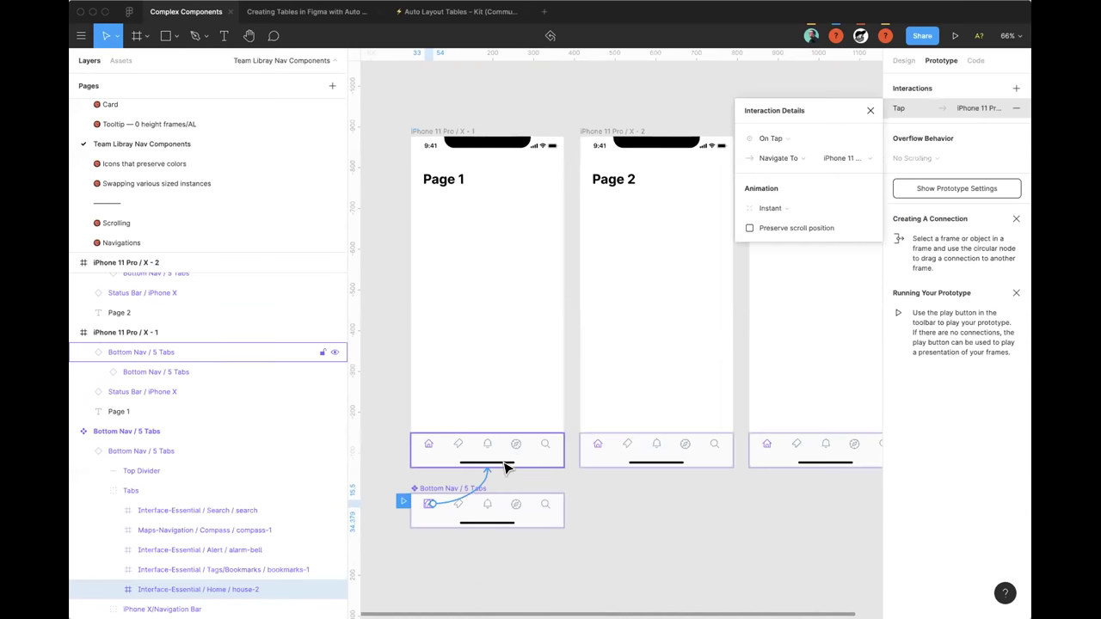
Step: Connect the main component's bookmark icon to iPhone 11 Pro / X - 2 and its bell icon to iPhone 11 Pro / X - 3
{"action": "left_click", "coordinate": [460, 505]}
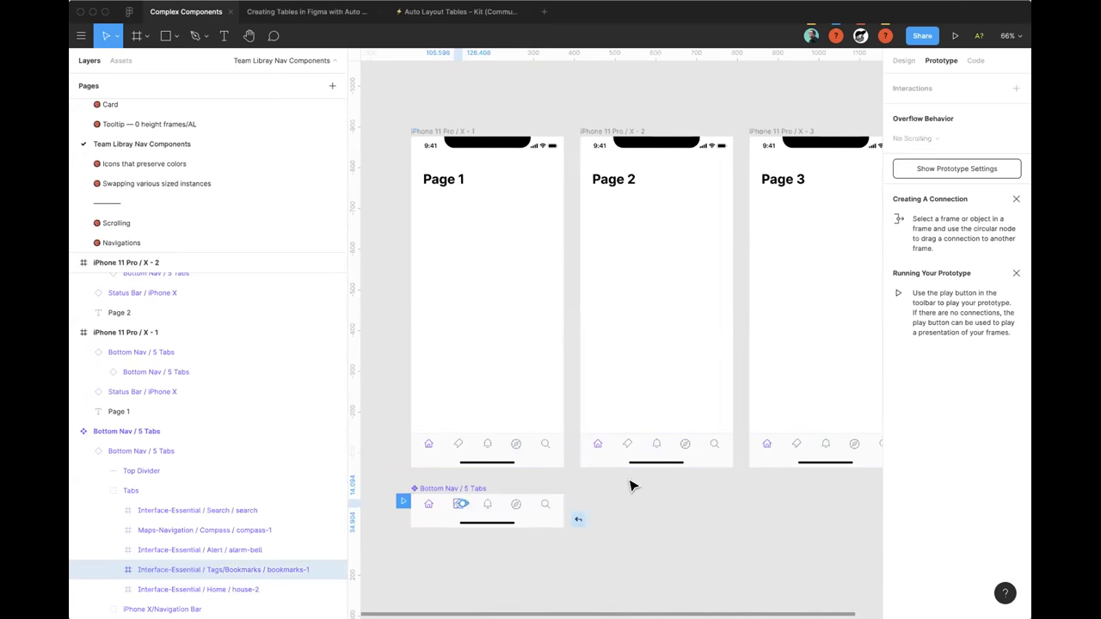
{"action": "left_click_drag", "start_coordinate": [578, 519], "coordinate": [656, 465]}
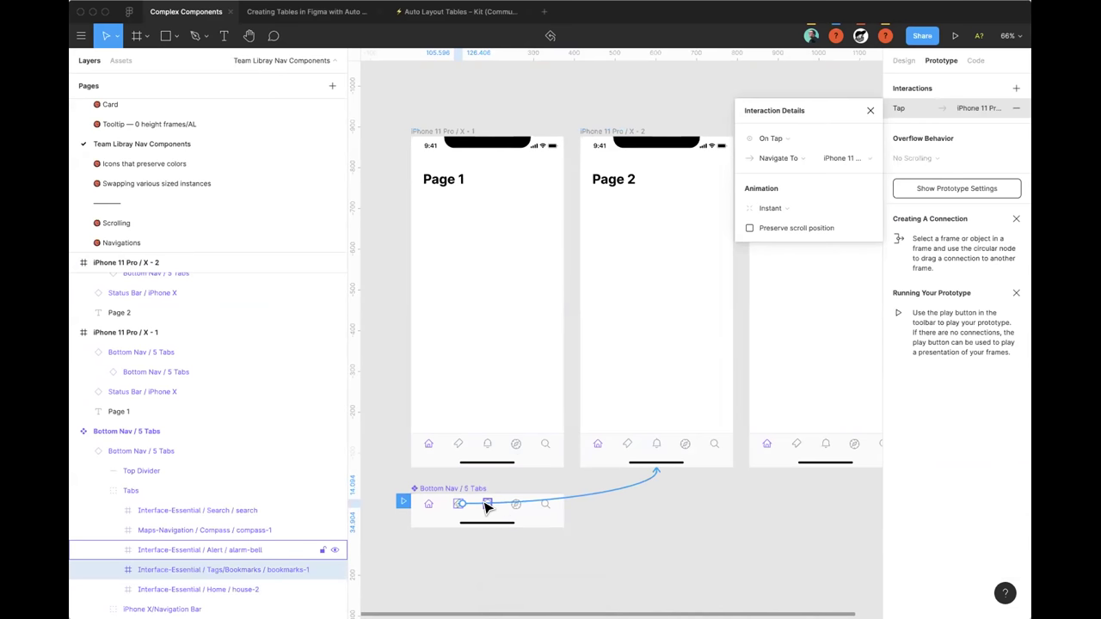
{"action": "left_click", "coordinate": [487, 506]}
{"action": "left_click_drag", "start_coordinate": [511, 511], "coordinate": [817, 482]}
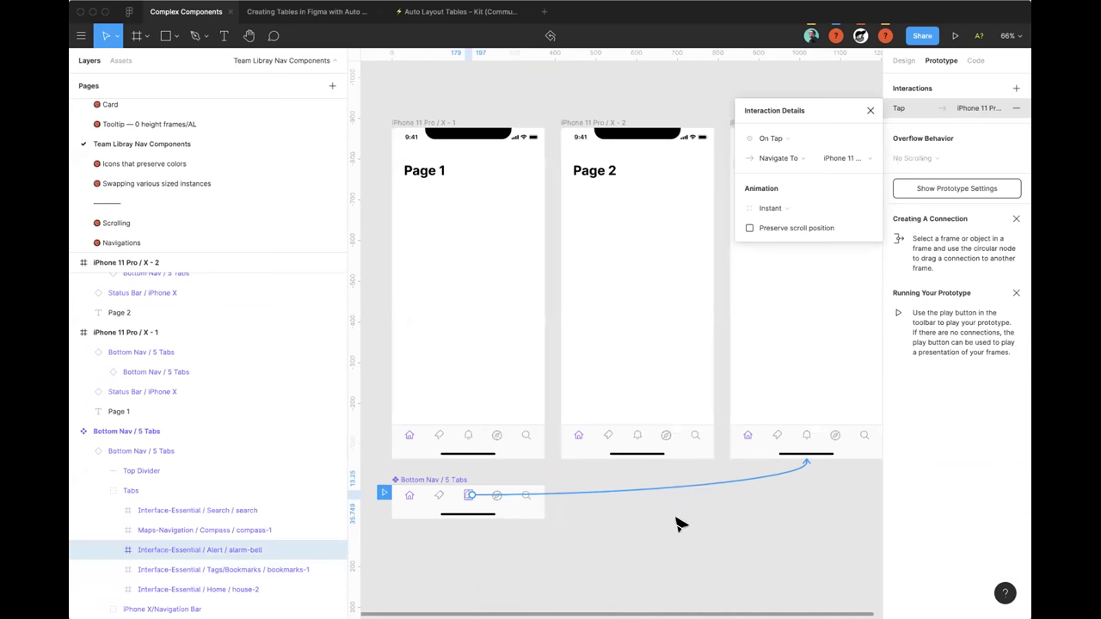
{"action": "left_click", "coordinate": [677, 525]}
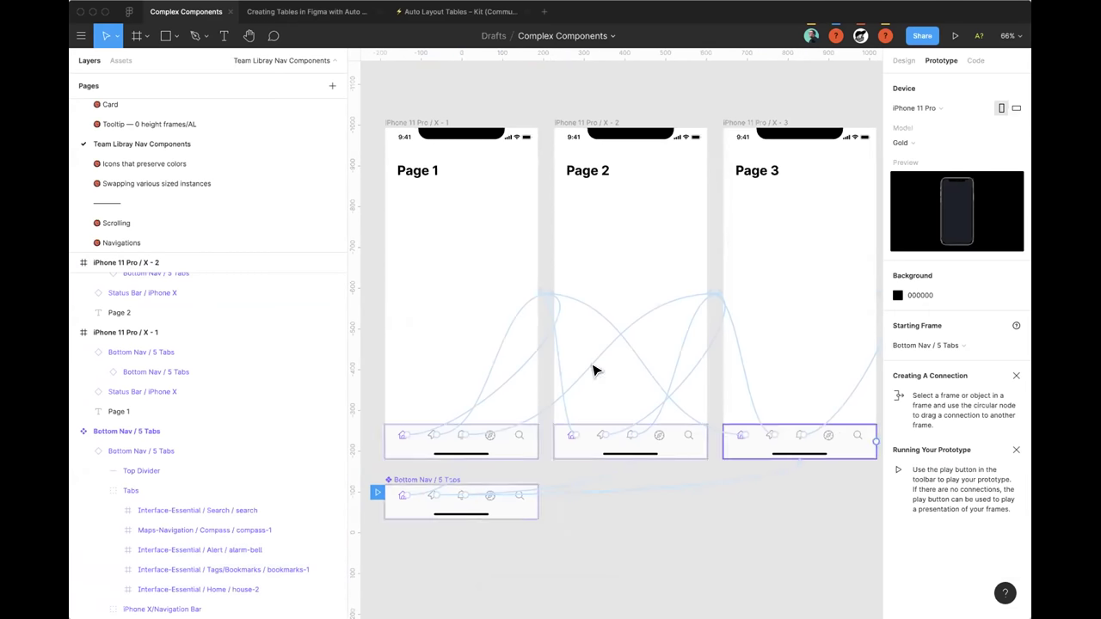
{"action": "scroll", "coordinate": [722, 499], "scroll_direction": "down", "scroll_amount": 2}
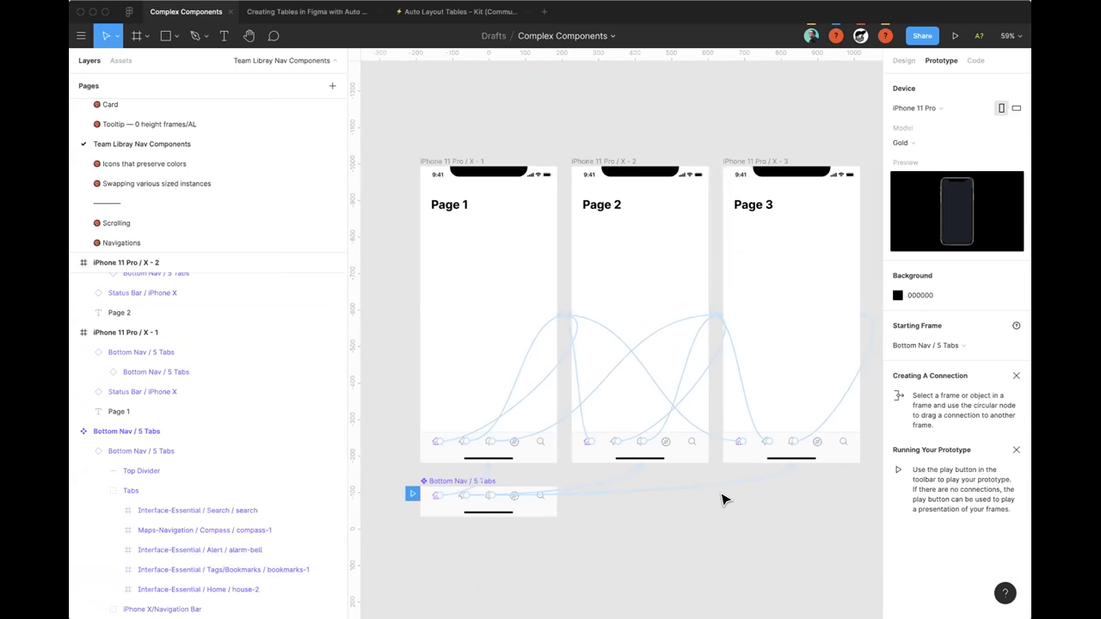
Step: Remove the prototype connection from the bookmark icon in the Bottom Nav main component
{"action": "double_click", "coordinate": [465, 497]}
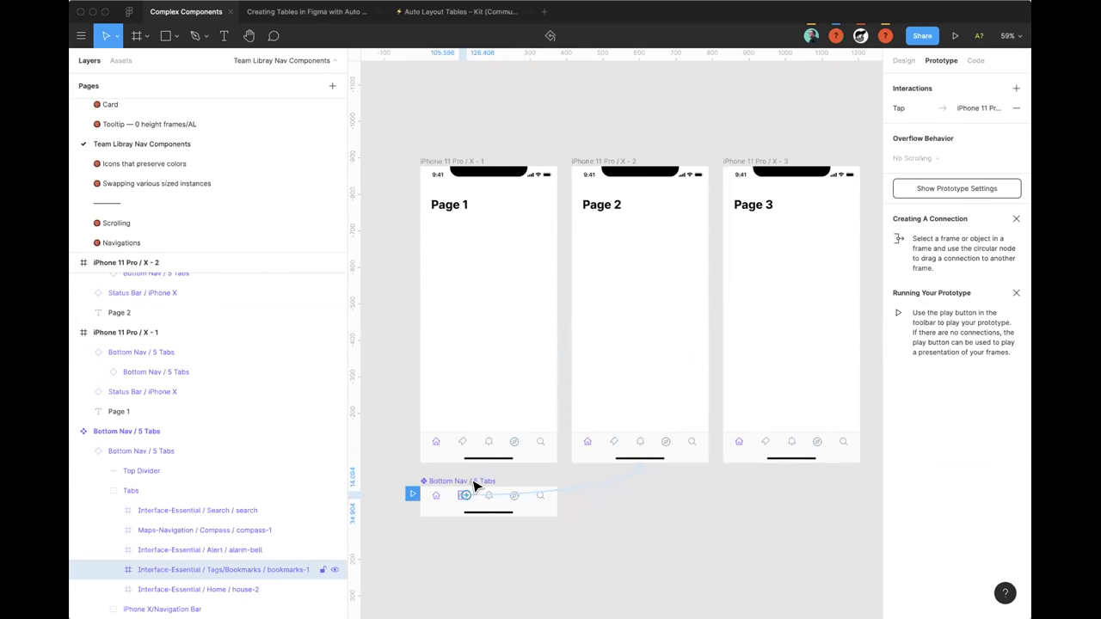
{"action": "left_click_drag", "start_coordinate": [465, 496], "coordinate": [474, 549]}
{"action": "left_click", "coordinate": [640, 559]}
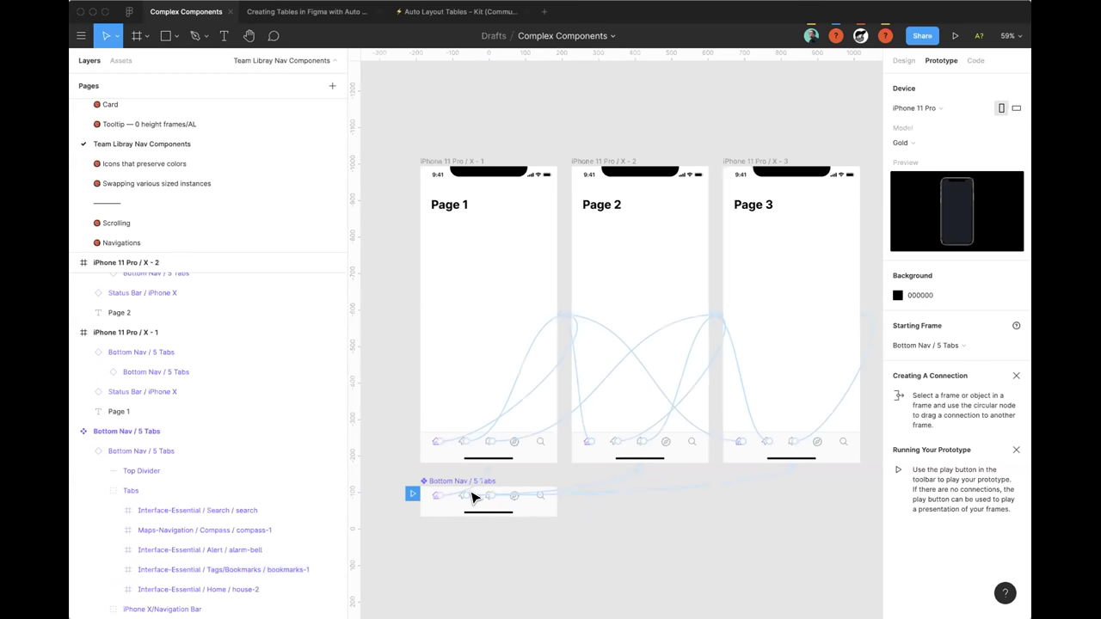
{"action": "left_click", "coordinate": [466, 496], "text": "super"}
{"action": "left_click", "coordinate": [476, 495]}
{"action": "key", "text": "Delete"}
{"action": "left_click", "coordinate": [736, 510]}
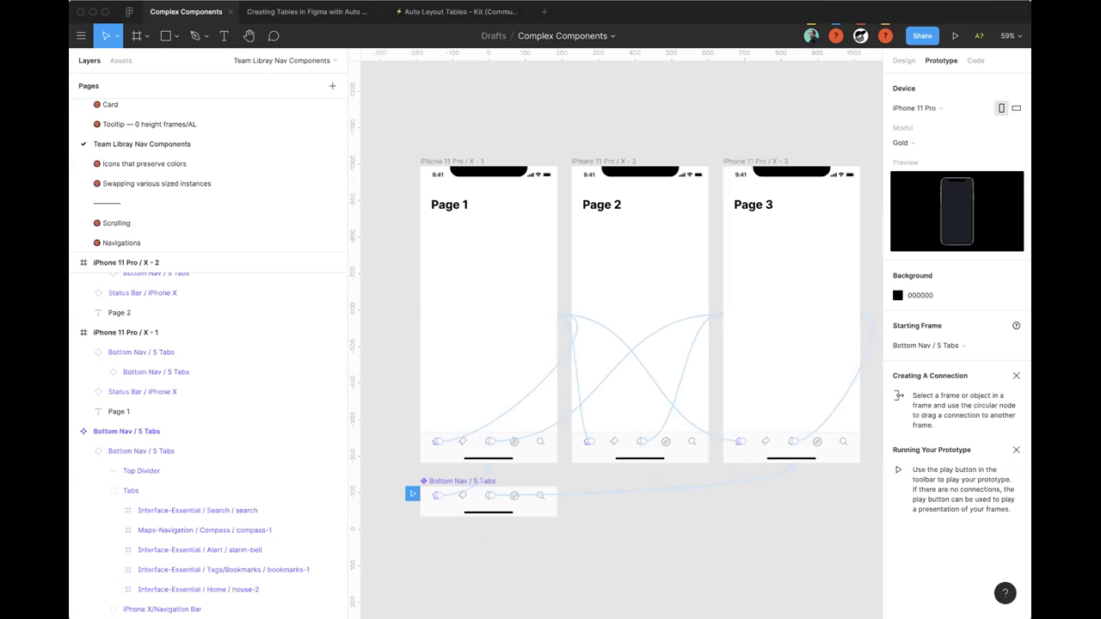
Step: Copy the home icon's purple stroke properties onto the bookmark icon in the Page 2 frame's bottom nav
{"action": "scroll", "coordinate": [735, 506], "scroll_direction": "right", "scroll_amount": 2}
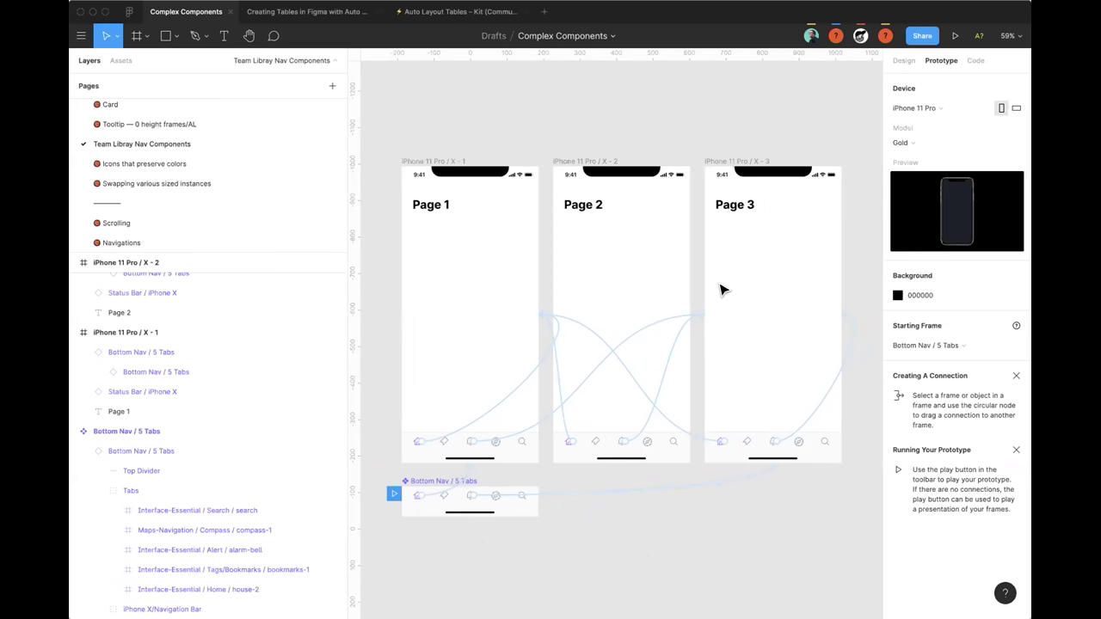
{"action": "left_click", "coordinate": [904, 61]}
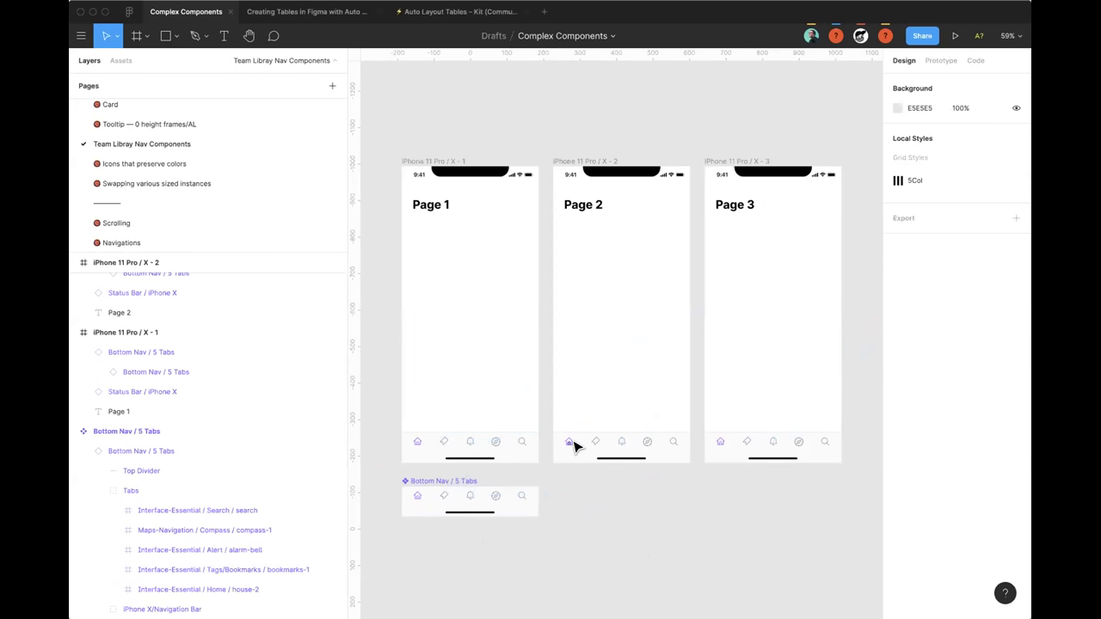
{"action": "scroll", "coordinate": [596, 446], "scroll_direction": "up", "scroll_amount": 5}
{"action": "left_click", "coordinate": [521, 479]}
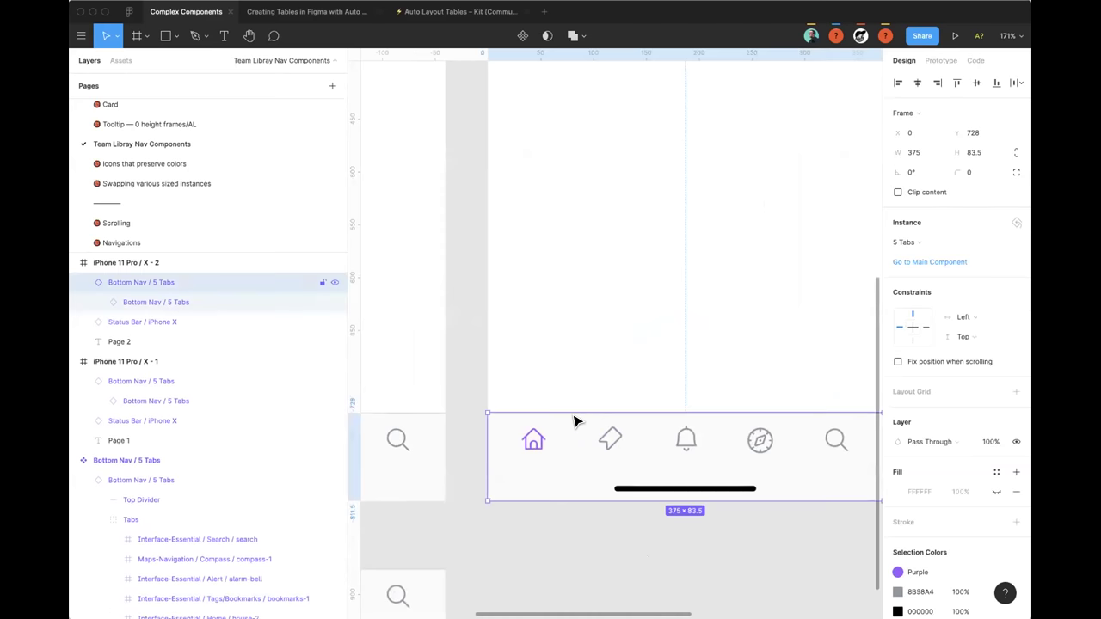
{"action": "scroll", "coordinate": [472, 386], "scroll_direction": "right", "scroll_amount": 2}
{"action": "left_click", "coordinate": [510, 439], "text": "super"}
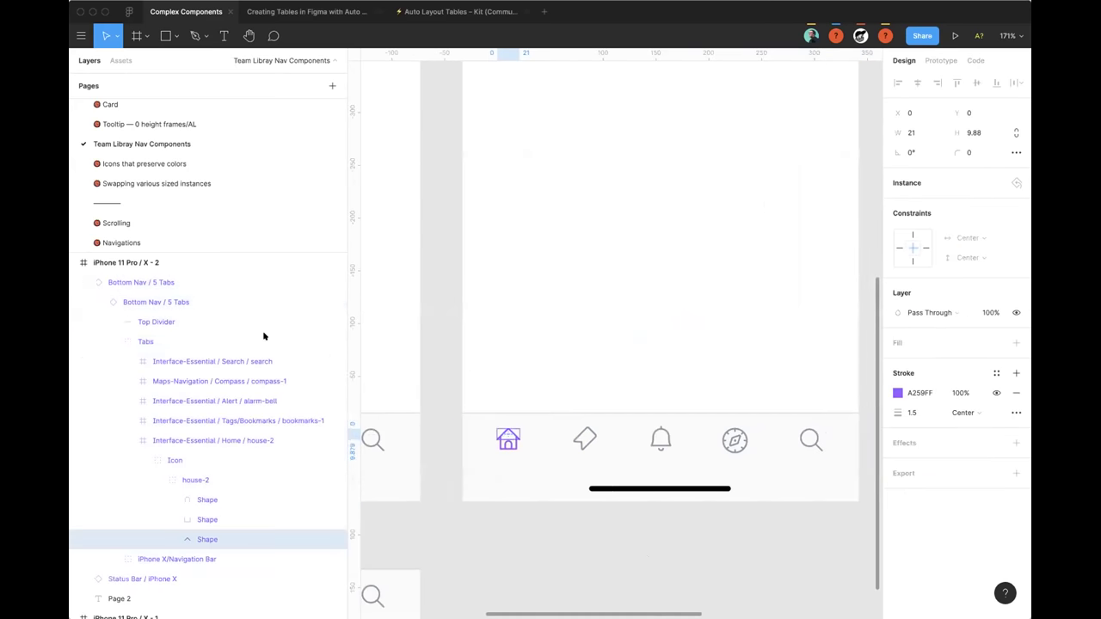
{"action": "left_click", "coordinate": [198, 480]}
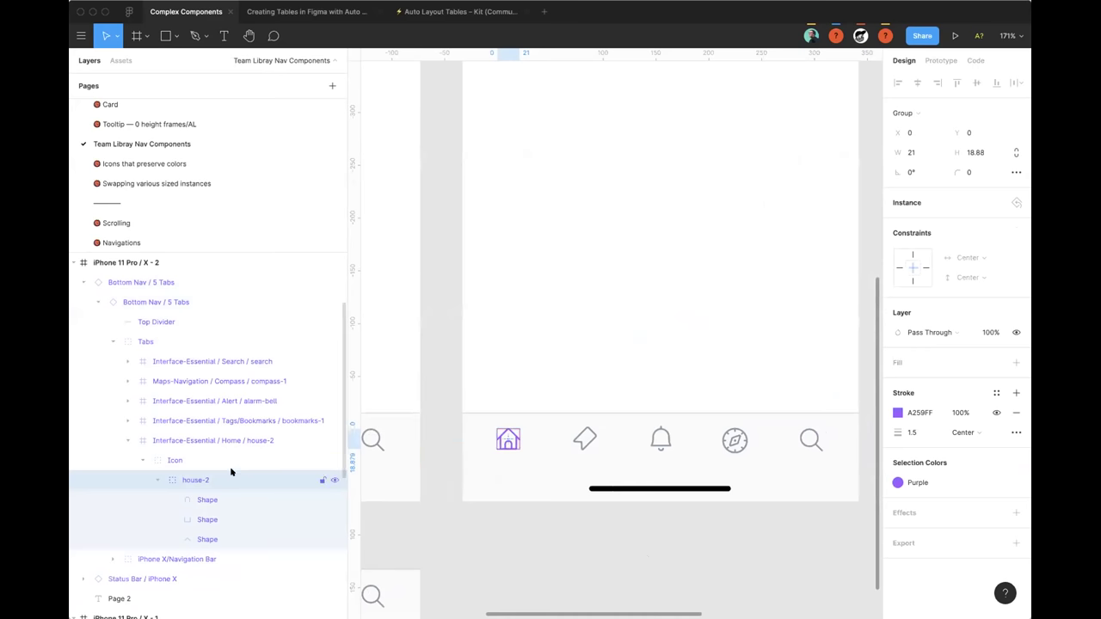
{"action": "left_click", "coordinate": [593, 439]}
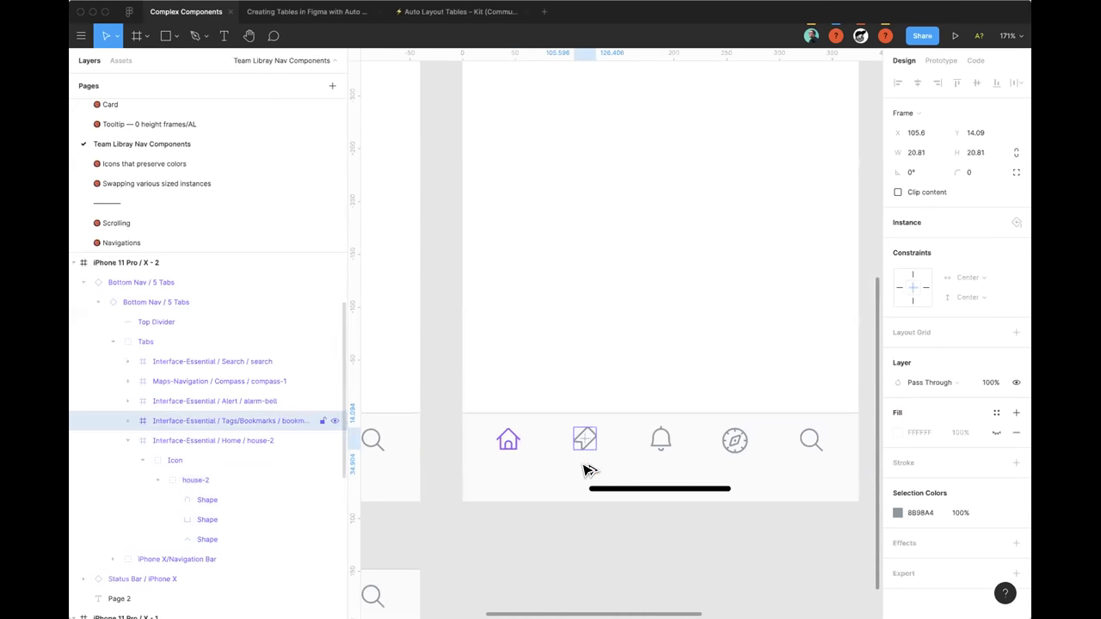
{"action": "key", "text": "Return"}
{"action": "key", "text": "super+alt+v"}
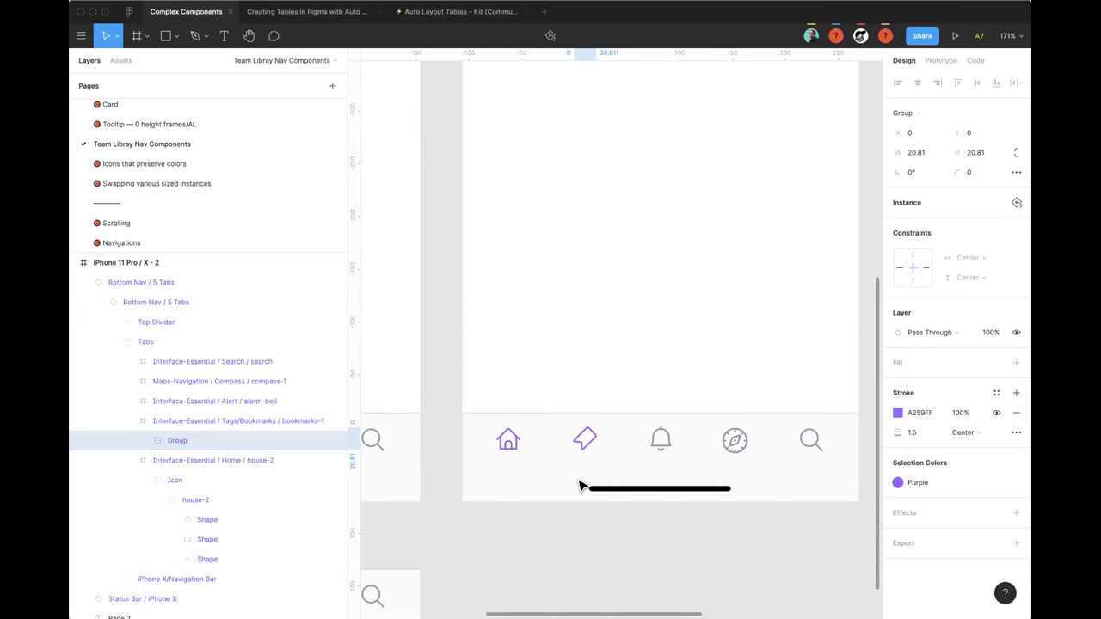
Step: Give the home icon in Page 2's bottom nav the grey stroke properties of an inactive icon
{"action": "scroll", "coordinate": [651, 550], "scroll_direction": "down", "scroll_amount": 2}
{"action": "scroll", "coordinate": [649, 550], "scroll_direction": "down", "scroll_amount": 2}
{"action": "left_click", "coordinate": [760, 430]}
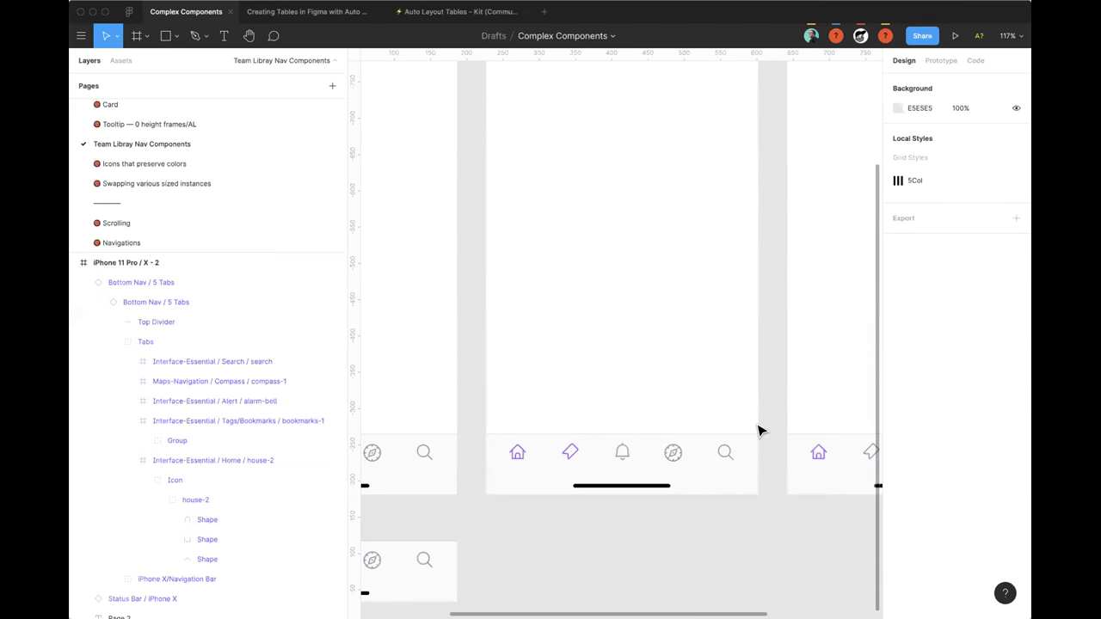
{"action": "scroll", "coordinate": [683, 436], "scroll_direction": "right", "scroll_amount": 3}
{"action": "scroll", "coordinate": [692, 464], "scroll_direction": "down", "scroll_amount": 2}
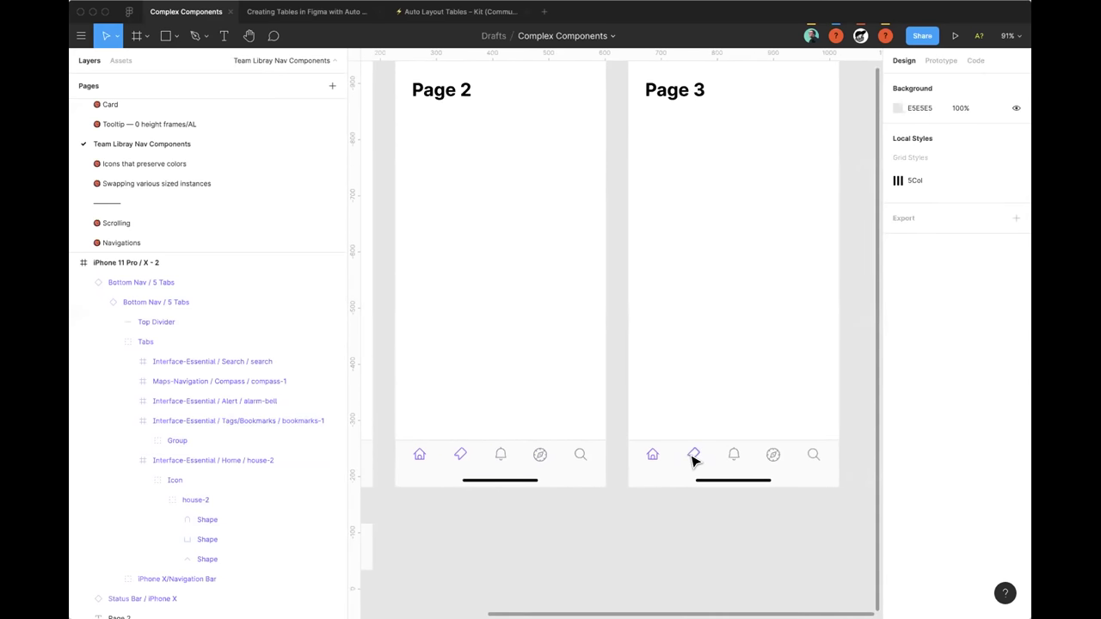
{"action": "left_click", "coordinate": [207, 382]}
{"action": "left_click", "coordinate": [420, 454]}
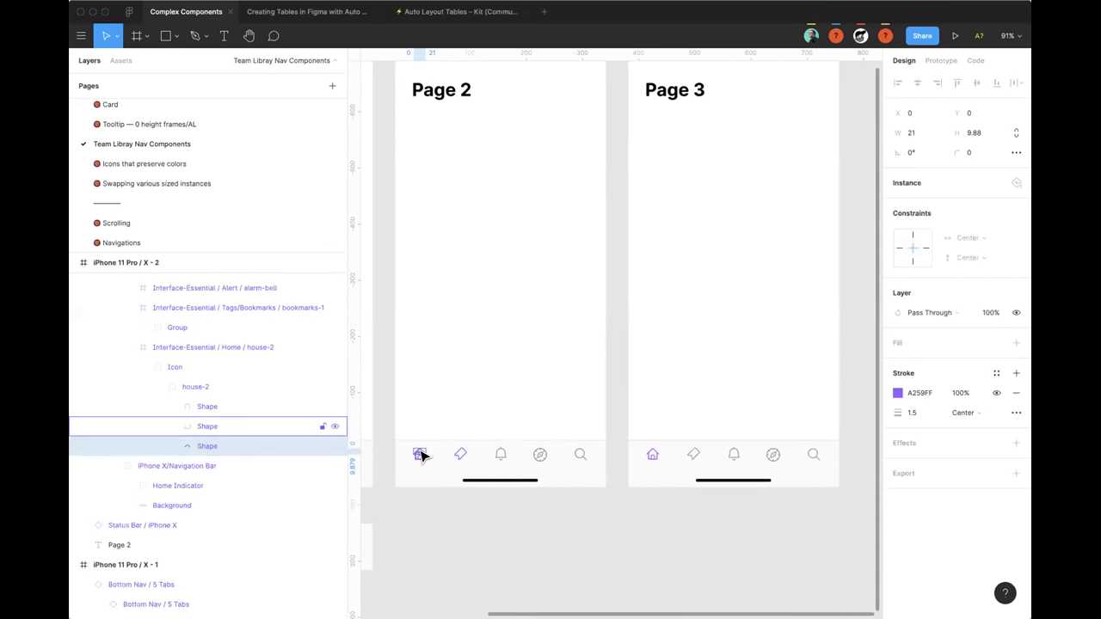
{"action": "left_click", "coordinate": [182, 387]}
{"action": "left_click", "coordinate": [491, 534]}
{"action": "scroll", "coordinate": [526, 517], "scroll_direction": "down", "scroll_amount": 1}
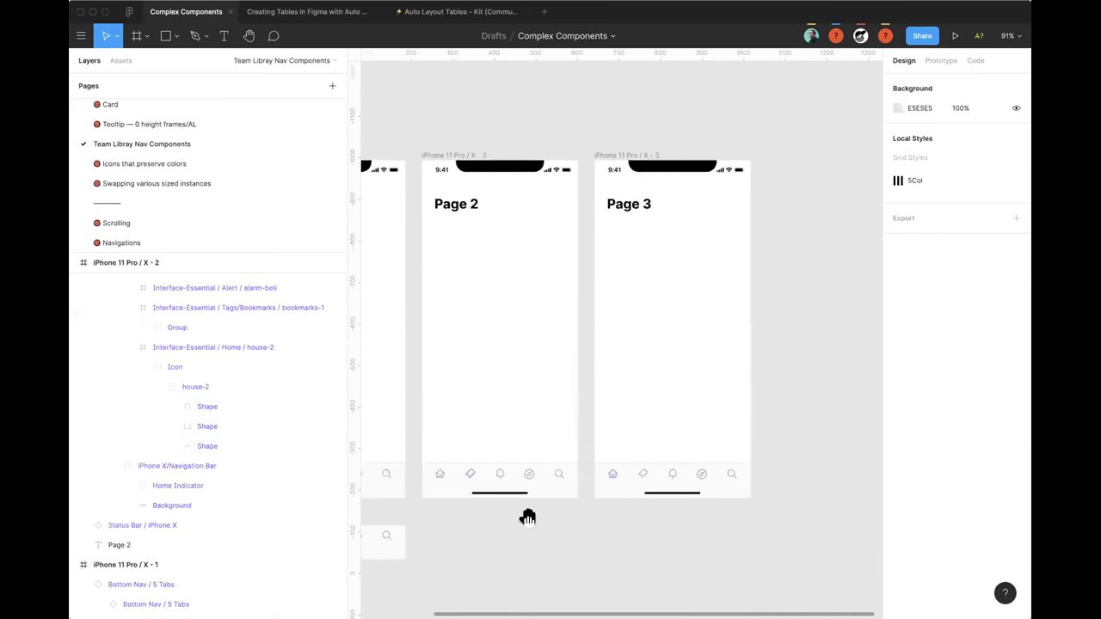
{"action": "scroll", "coordinate": [560, 487], "scroll_direction": "left", "scroll_amount": 5}
{"action": "scroll", "coordinate": [635, 491], "scroll_direction": "left", "scroll_amount": 1}
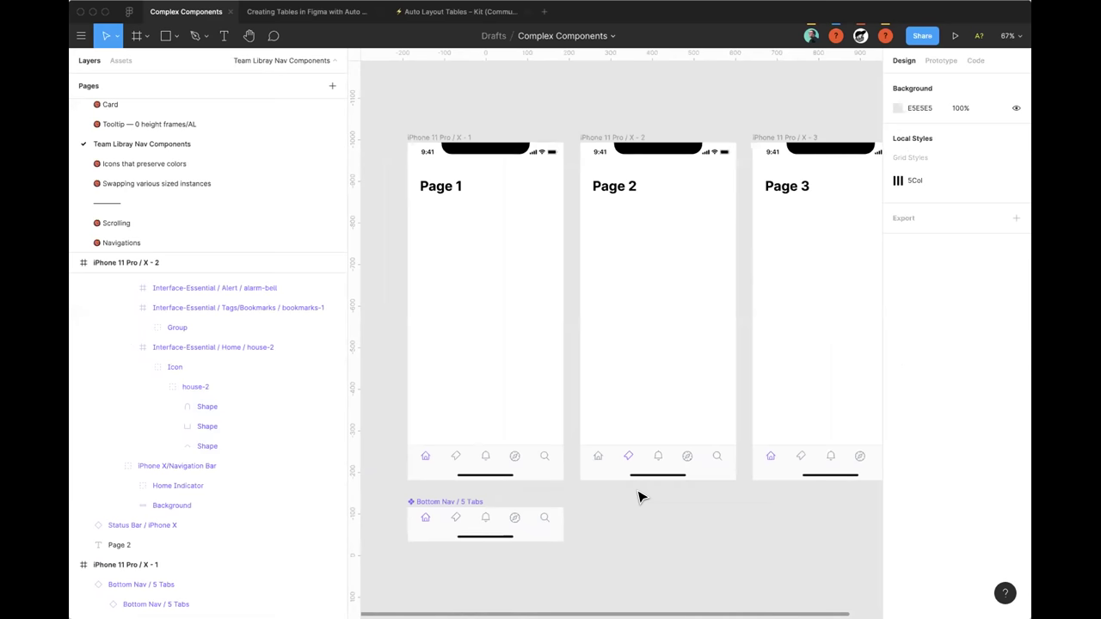
Step: Show the prototype connections of the three screens and the Bottom Nav main component
{"action": "key", "text": "alt+9"}
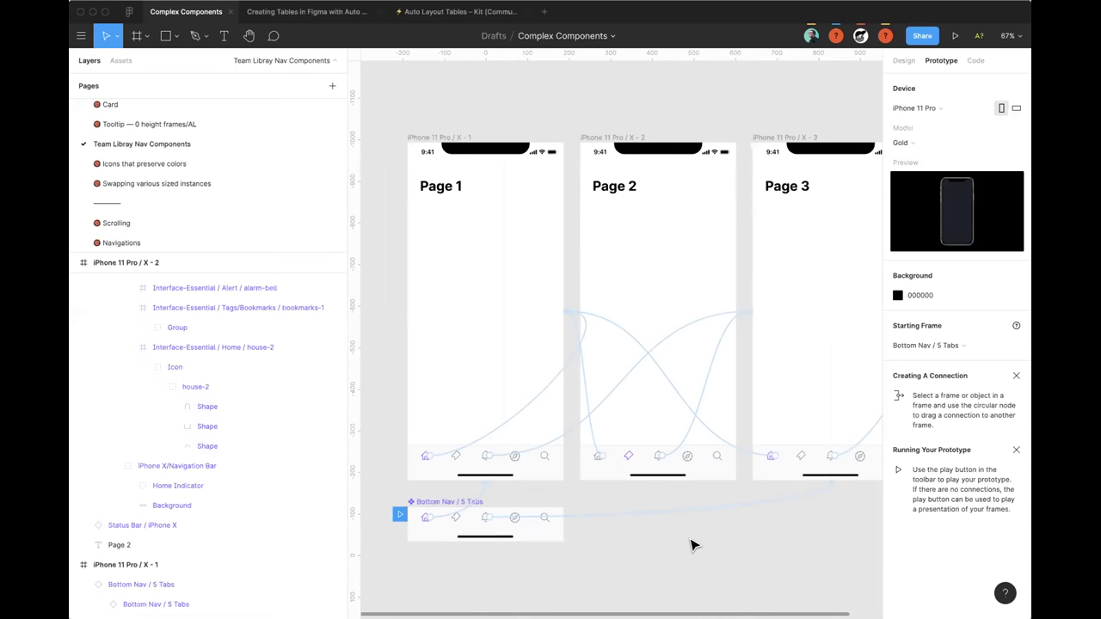
{"action": "scroll", "coordinate": [689, 540], "scroll_direction": "down", "scroll_amount": 3}
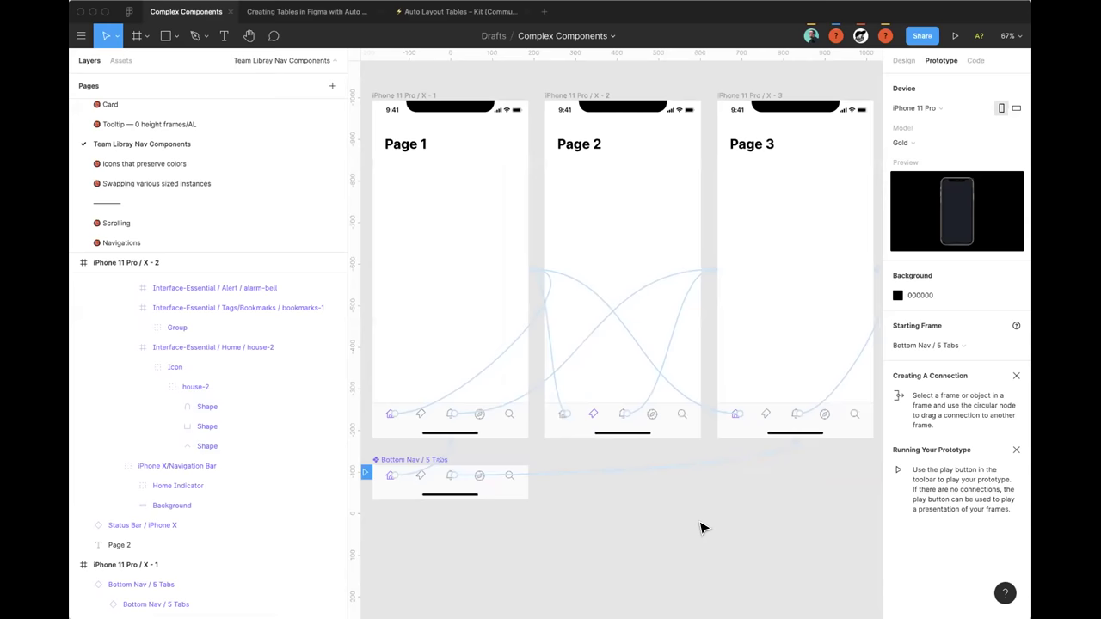
{"action": "scroll", "coordinate": [711, 531], "scroll_direction": "down", "scroll_amount": 2}
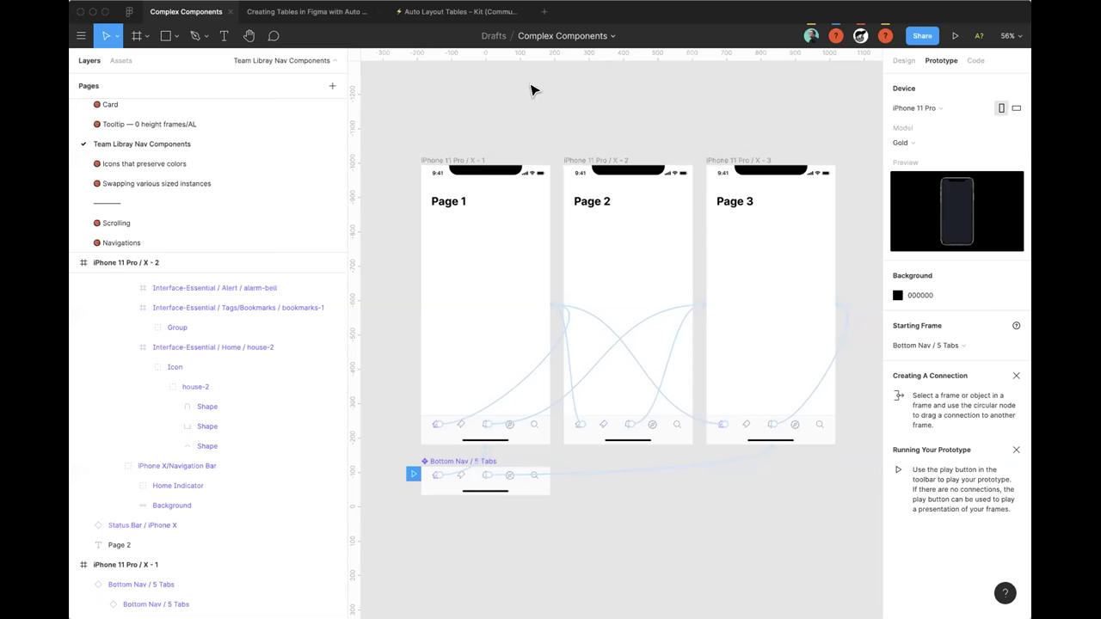
{"action": "scroll", "coordinate": [435, 270], "scroll_direction": "up", "scroll_amount": 2}
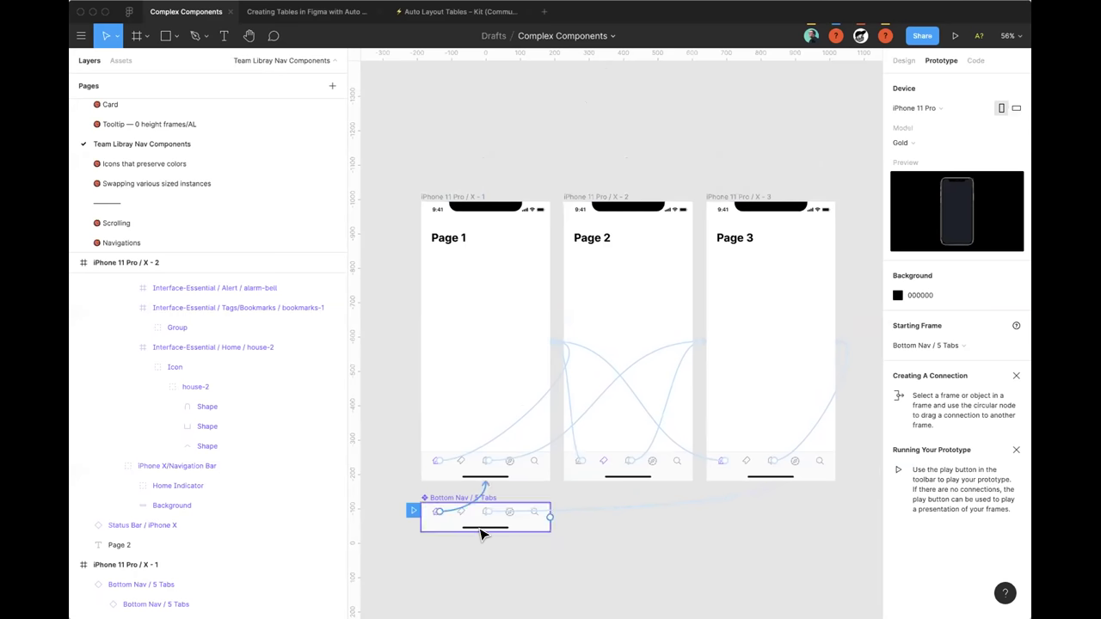
Step: Try to publish the file's components to a team library by moving the file to a team project
{"action": "left_click", "coordinate": [127, 60]}
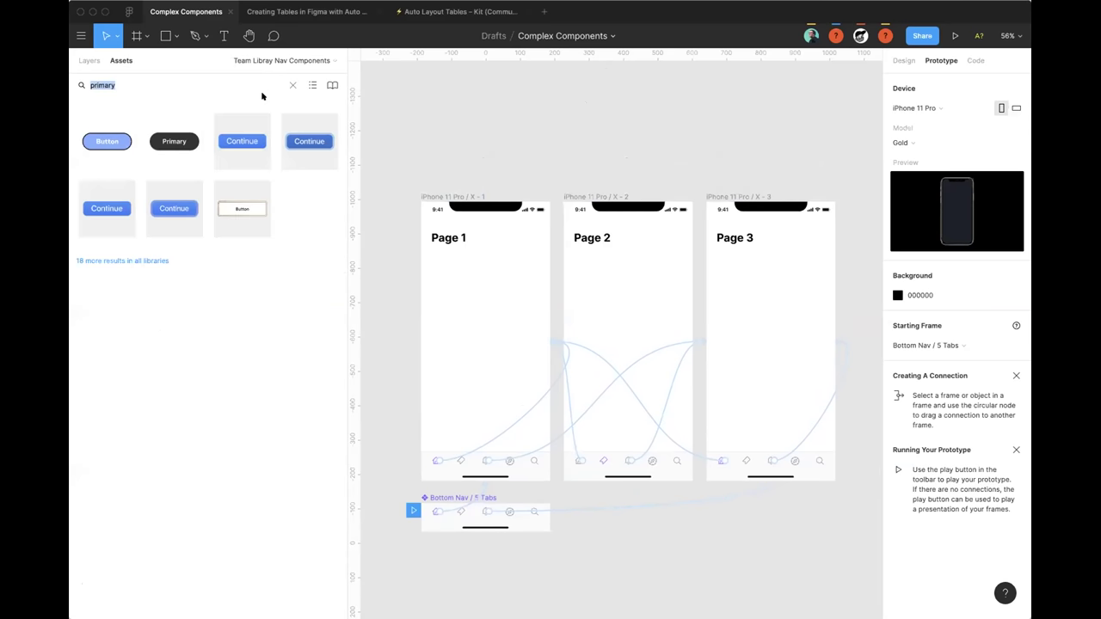
{"action": "left_click", "coordinate": [332, 85]}
{"action": "left_click", "coordinate": [595, 155]}
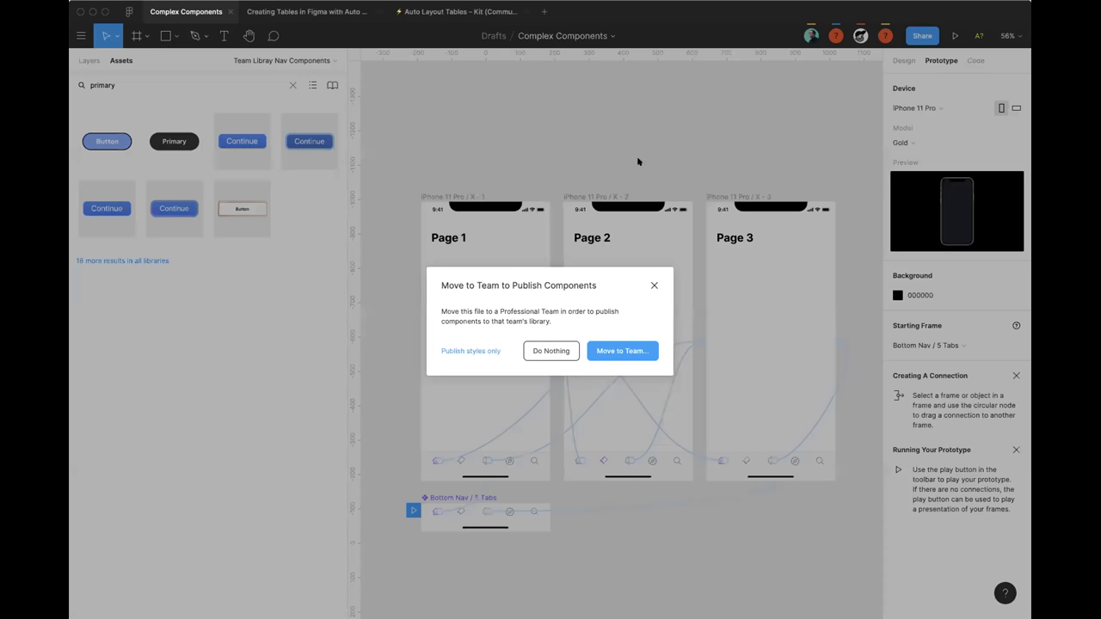
{"action": "left_click", "coordinate": [592, 353]}
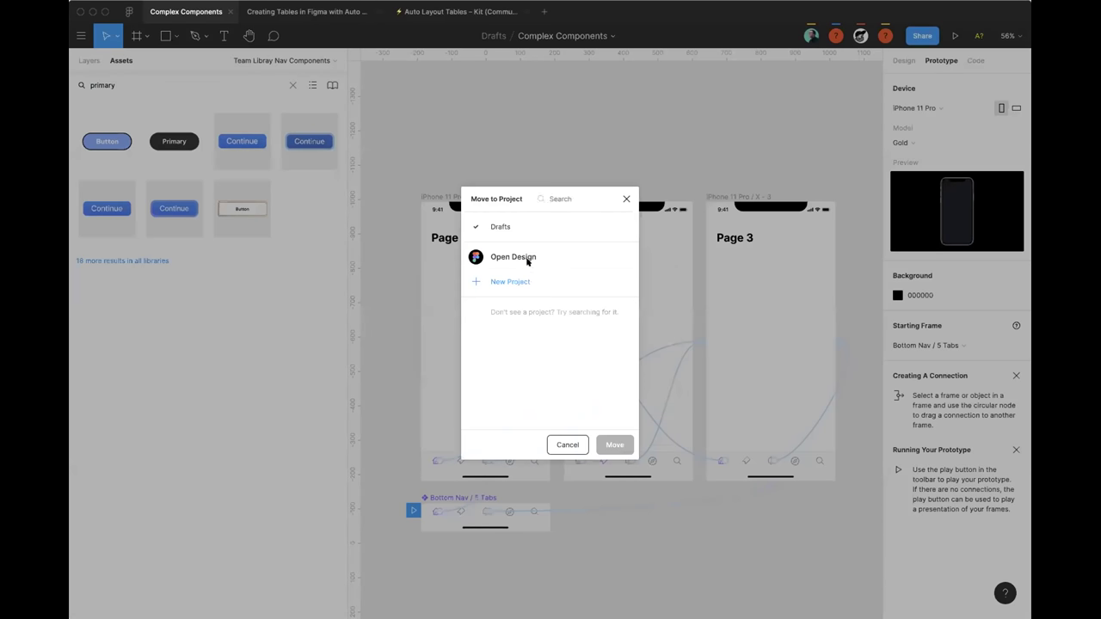
{"action": "type", "text": "nav"}
{"action": "key", "text": "ctrl+a"}
{"action": "key", "text": "BackSpace"}
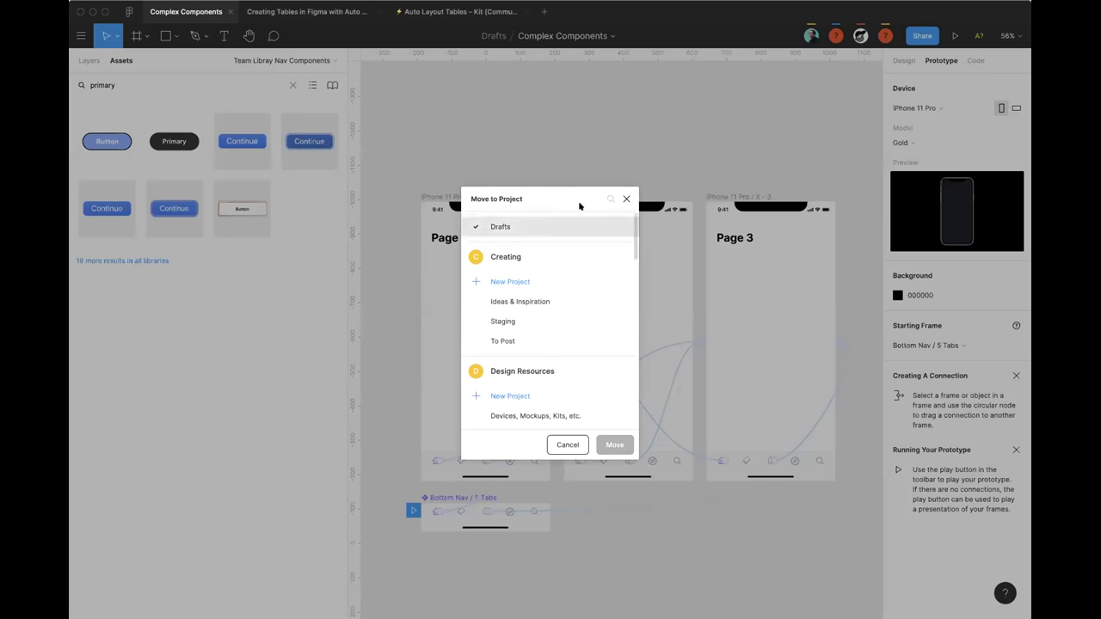
{"action": "left_click", "coordinate": [607, 152]}
Step: Open the Inputs page and show its design properties instead of the prototype settings
{"action": "left_click", "coordinate": [89, 62]}
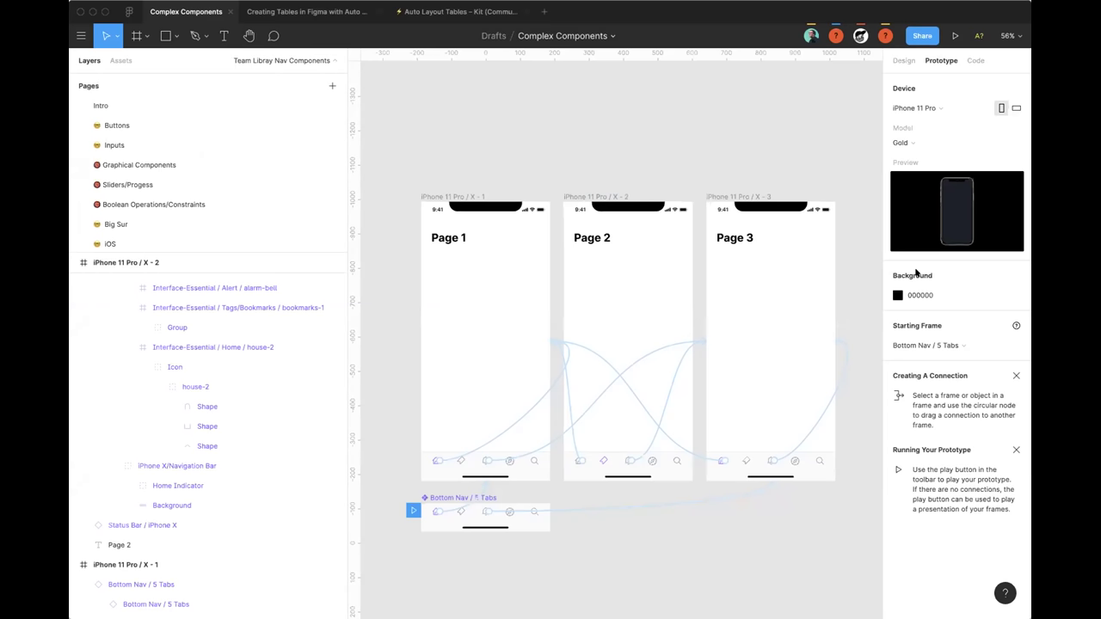
{"action": "left_click", "coordinate": [130, 144]}
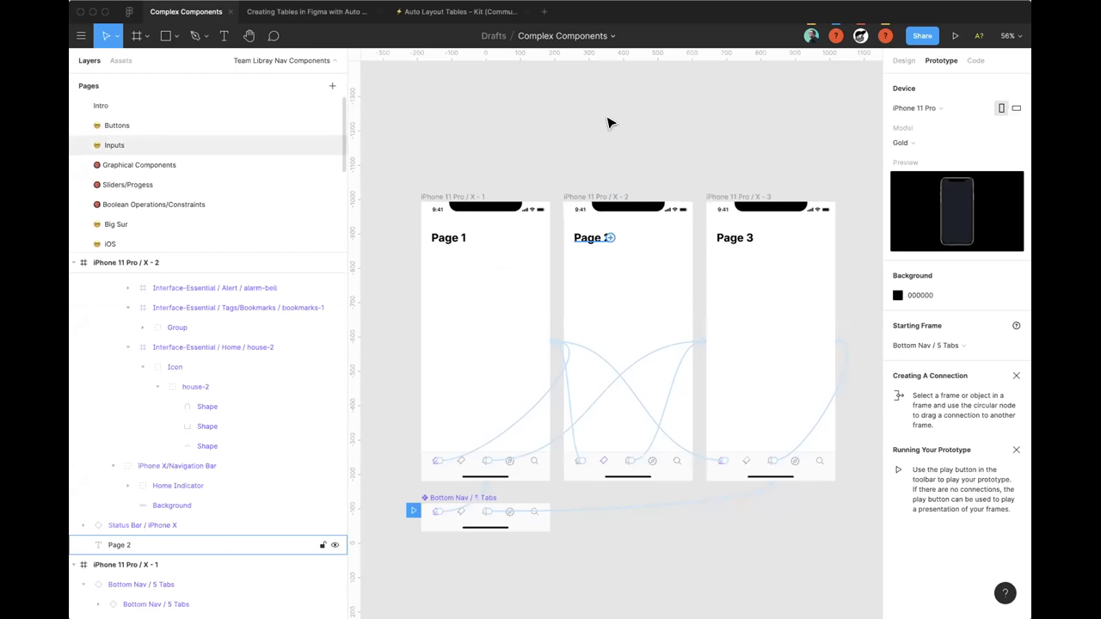
{"action": "scroll", "coordinate": [611, 131], "scroll_direction": "left", "scroll_amount": 10}
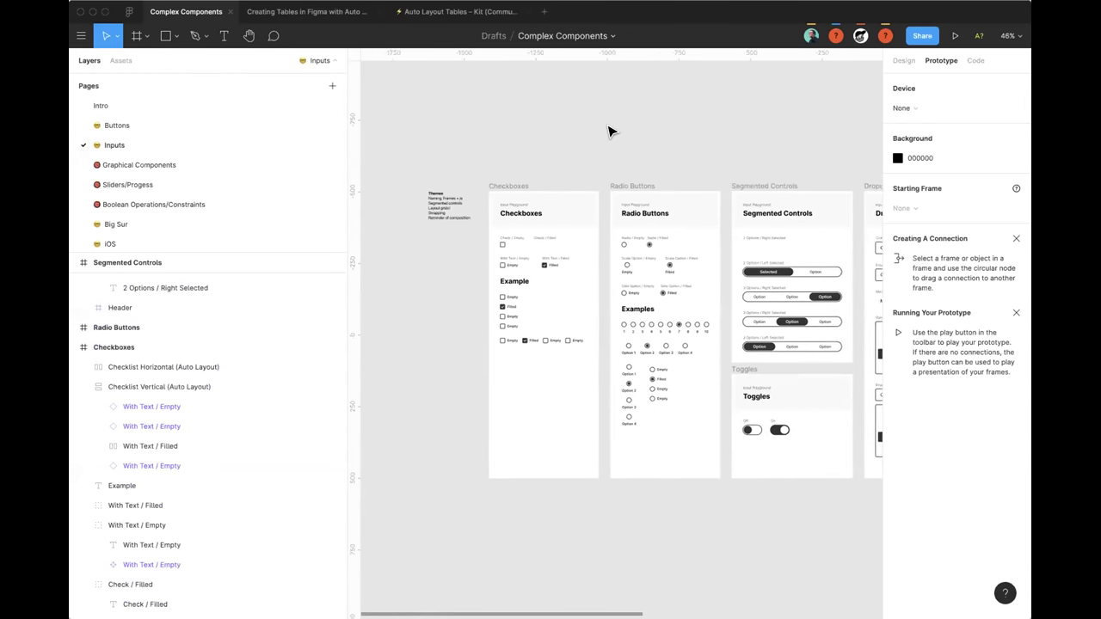
{"action": "scroll", "coordinate": [610, 131], "scroll_direction": "down", "scroll_amount": 3}
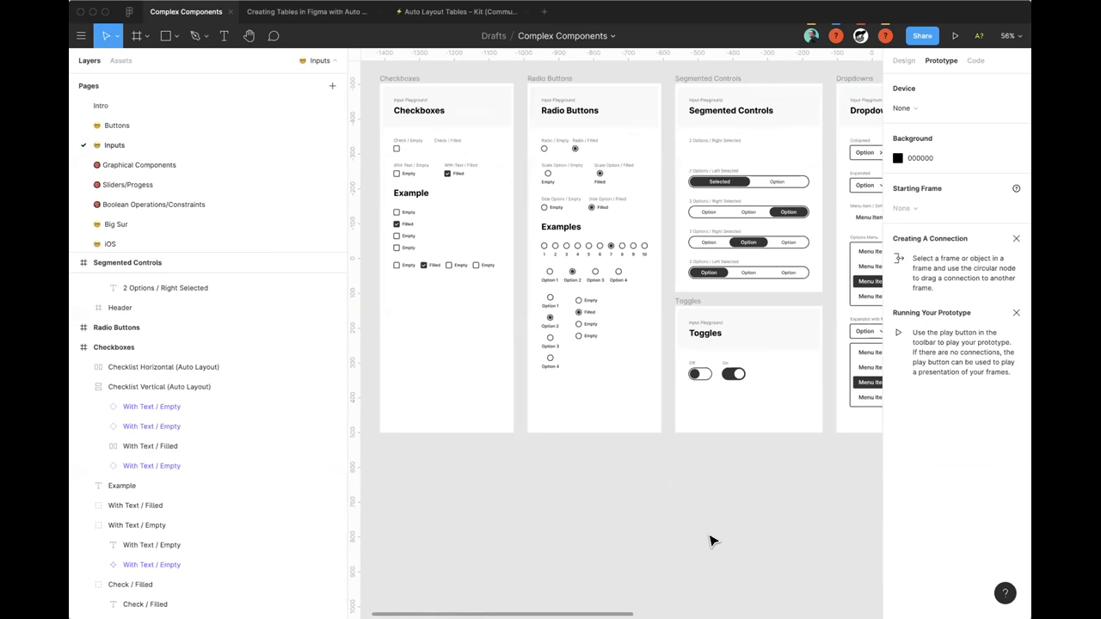
{"action": "key", "text": "alt+8"}
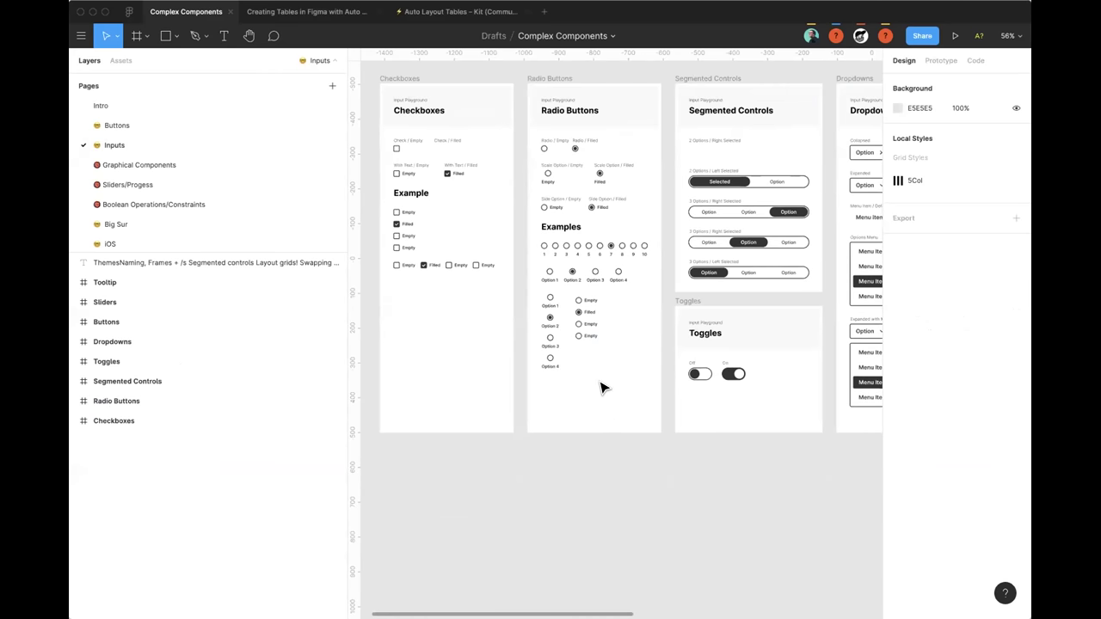
Step: Place a copy of the 2 Options / Left Selected segmented control below the Radio Buttons frame and detach the instance
{"action": "left_click", "coordinate": [757, 186]}
{"action": "left_click_drag", "start_coordinate": [757, 186], "coordinate": [696, 489]}
{"action": "scroll", "coordinate": [696, 489], "scroll_direction": "up", "scroll_amount": 5}
{"action": "scroll", "coordinate": [645, 460], "scroll_direction": "down", "scroll_amount": 3}
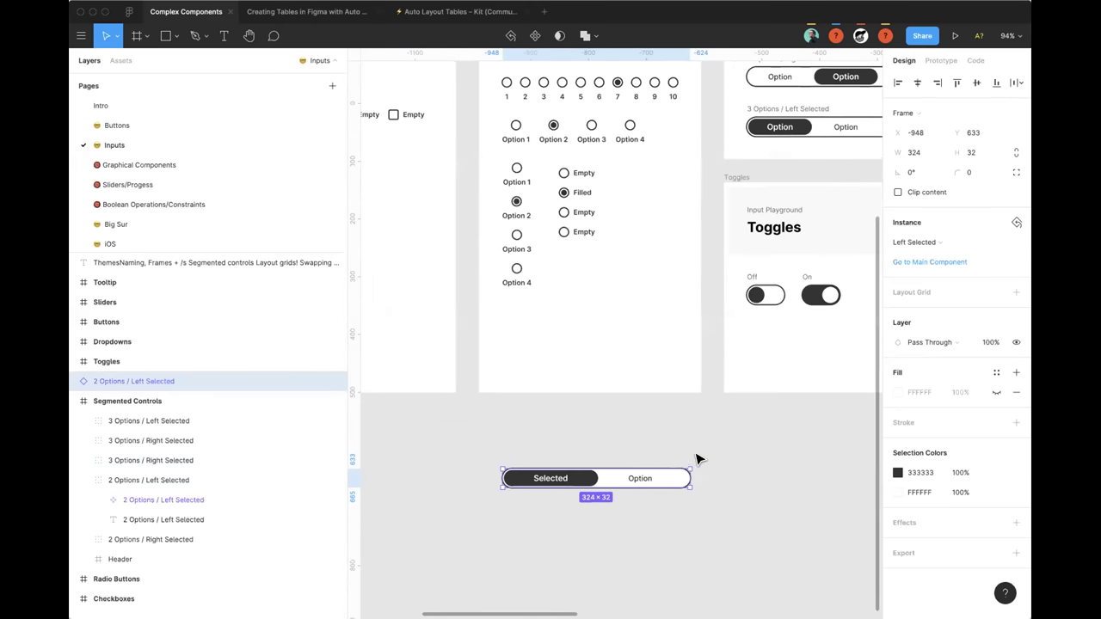
{"action": "scroll", "coordinate": [679, 457], "scroll_direction": "right", "scroll_amount": 1}
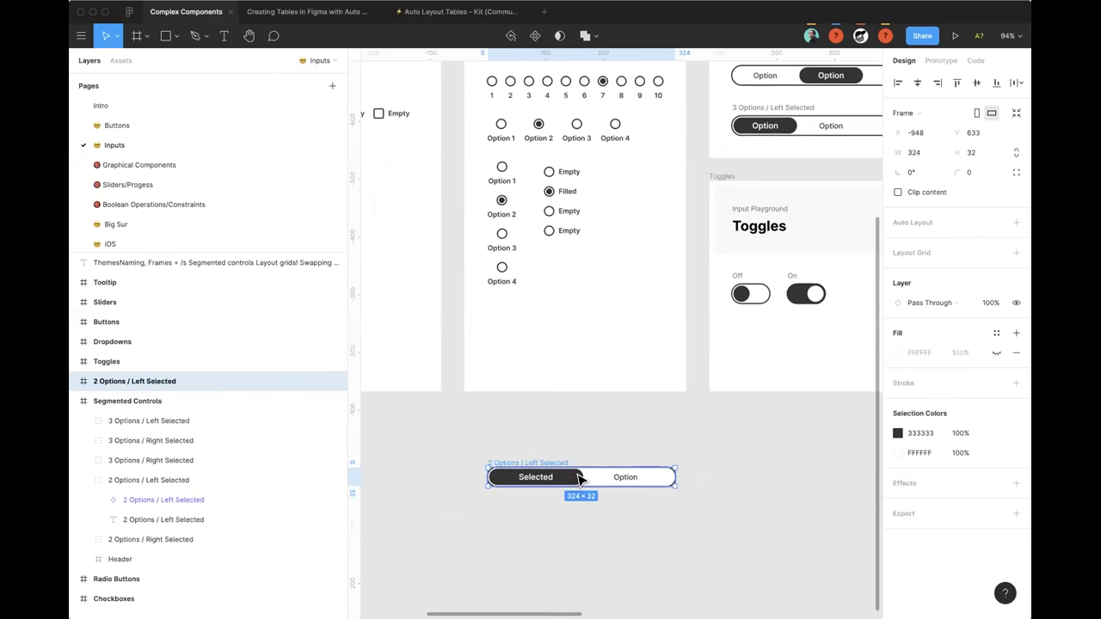
Step: Detach the nested 2 Options / Right Selected instance inside the copied control and add auto layout to it
{"action": "double_click", "coordinate": [519, 473]}
{"action": "left_click", "coordinate": [131, 403]}
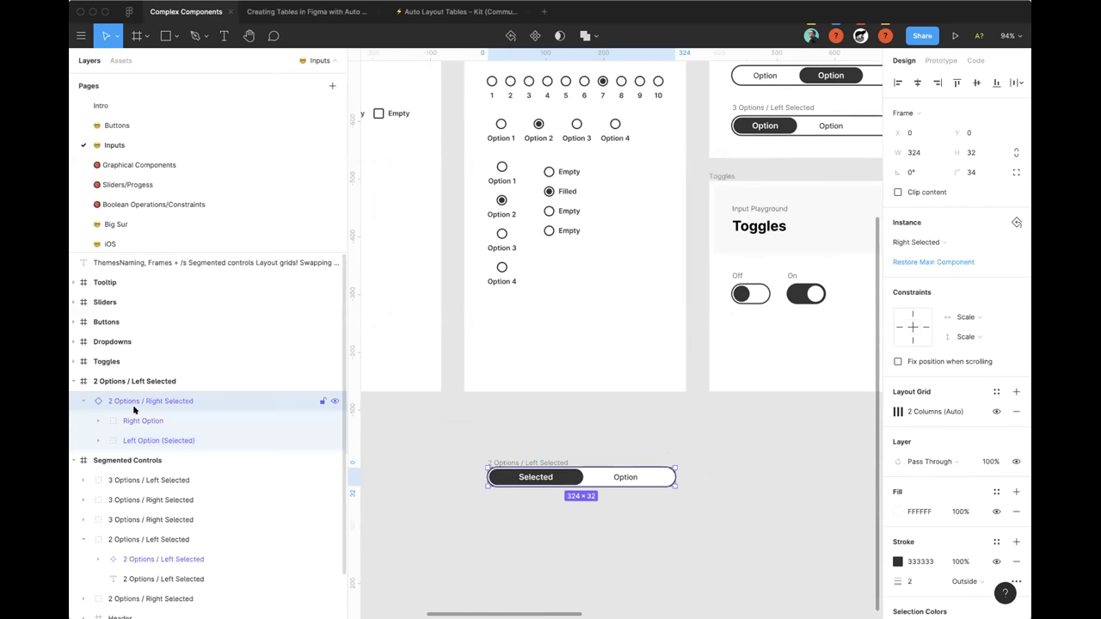
{"action": "key", "text": "ctrl+alt+b"}
{"action": "key", "text": "shift+a"}
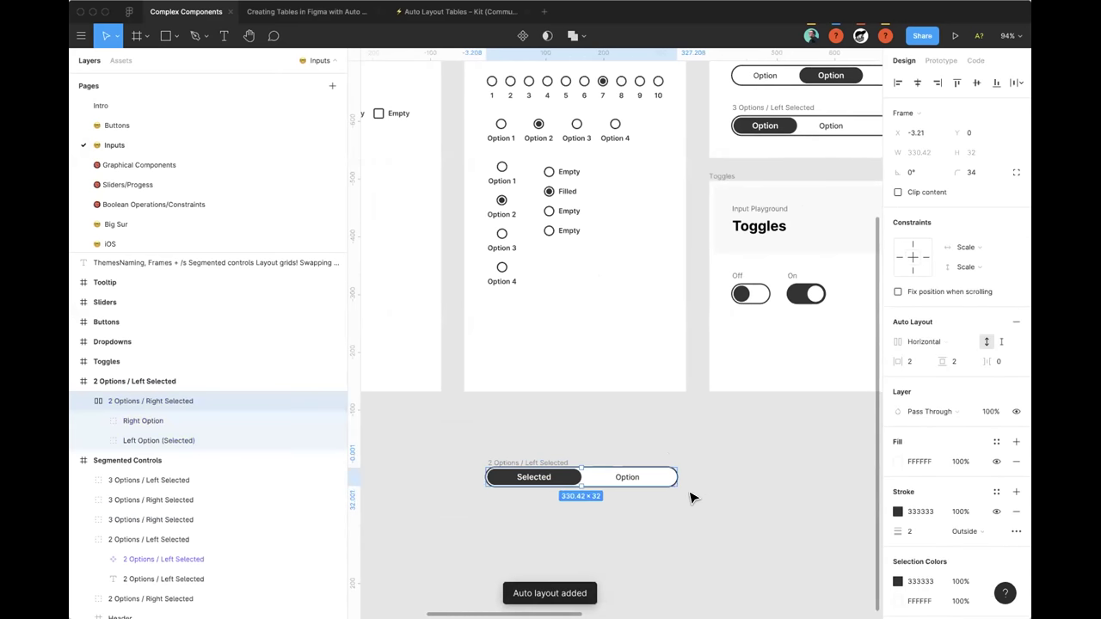
{"action": "left_click", "coordinate": [132, 421]}
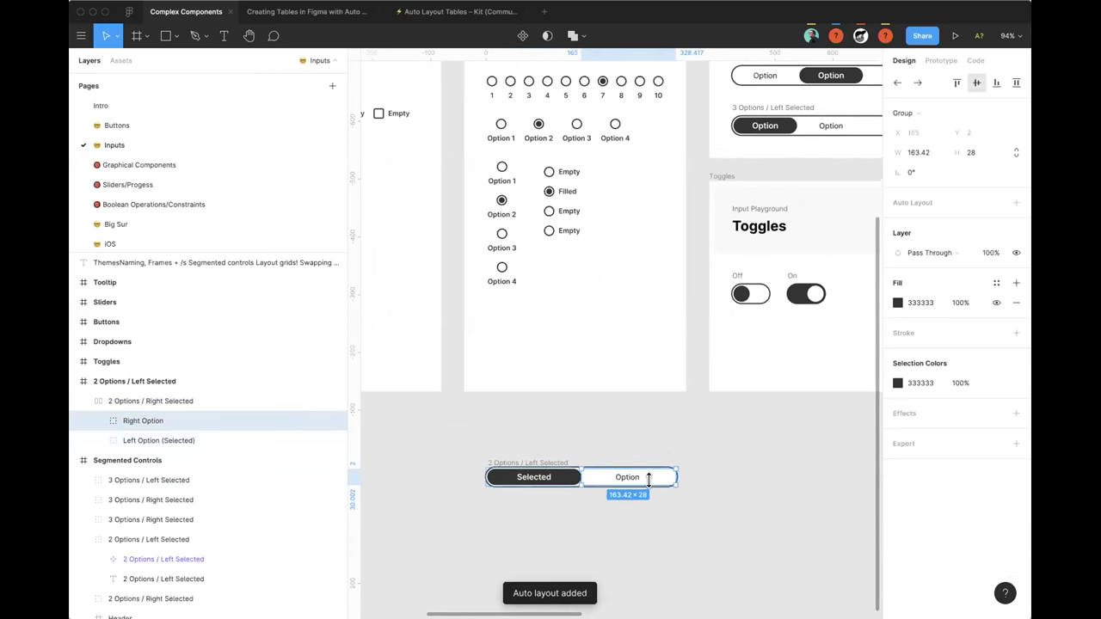
{"action": "scroll", "coordinate": [662, 482], "scroll_direction": "up", "scroll_amount": 3}
{"action": "left_click", "coordinate": [148, 401]}
{"action": "scroll", "coordinate": [654, 439], "scroll_direction": "down", "scroll_amount": 2}
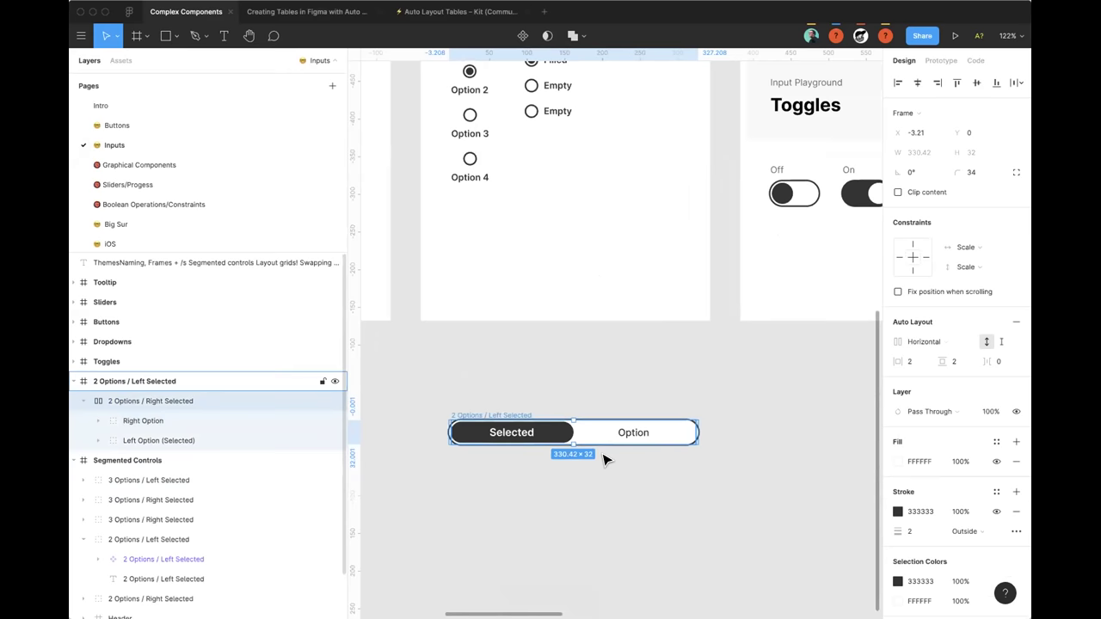
Step: Widen the copied control's outer 2 Options / Left Selected frame to 436
{"action": "key", "text": "Escape"}
{"action": "scroll", "coordinate": [651, 450], "scroll_direction": "down", "scroll_amount": 3}
{"action": "left_click_drag", "start_coordinate": [686, 438], "coordinate": [738, 439]}
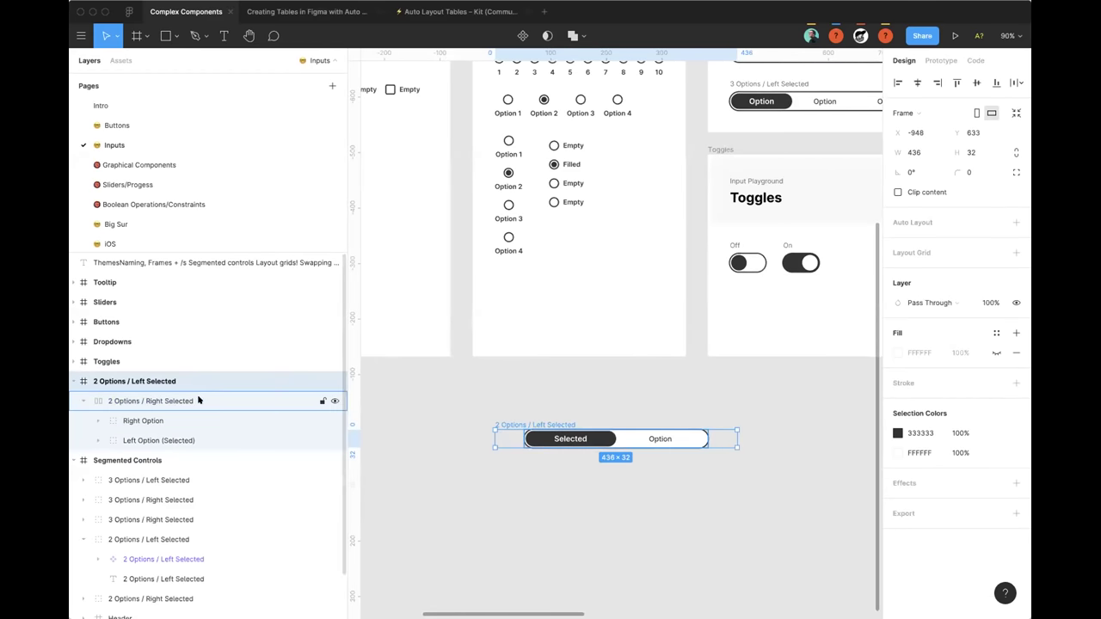
Step: Examine the constraints and sizing of the nested auto layout frame within the widened segmented control
{"action": "left_click", "coordinate": [197, 401]}
{"action": "left_click", "coordinate": [896, 256]}
{"action": "left_click", "coordinate": [750, 406]}
{"action": "left_click", "coordinate": [593, 442]}
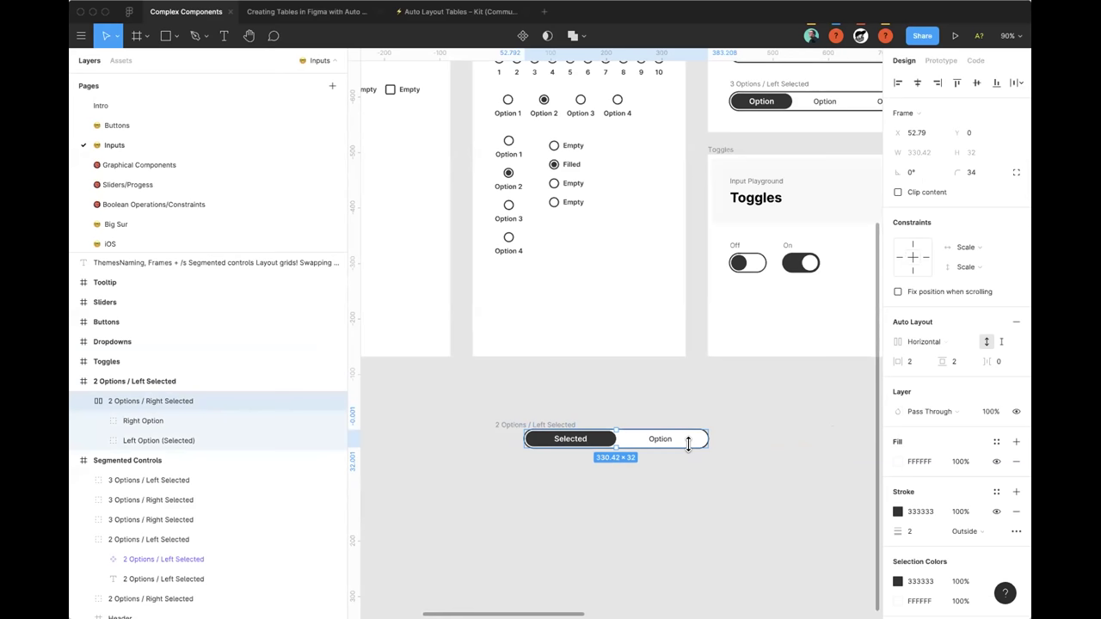
{"action": "scroll", "coordinate": [757, 452], "scroll_direction": "down", "scroll_amount": 5}
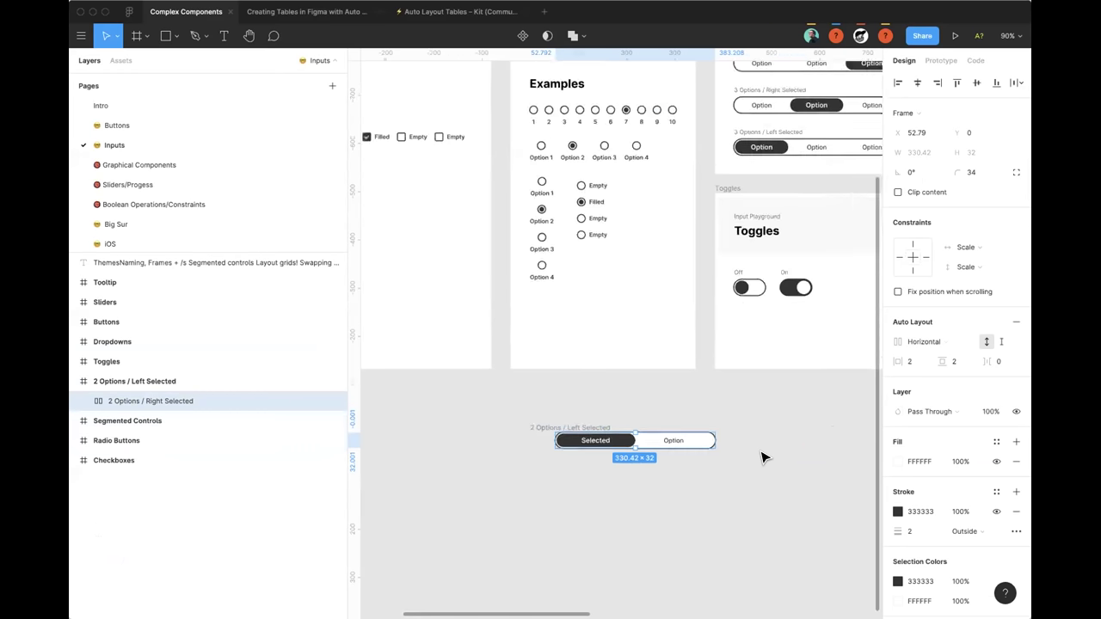
{"action": "left_click", "coordinate": [746, 421]}
{"action": "scroll", "coordinate": [668, 344], "scroll_direction": "up", "scroll_amount": 2}
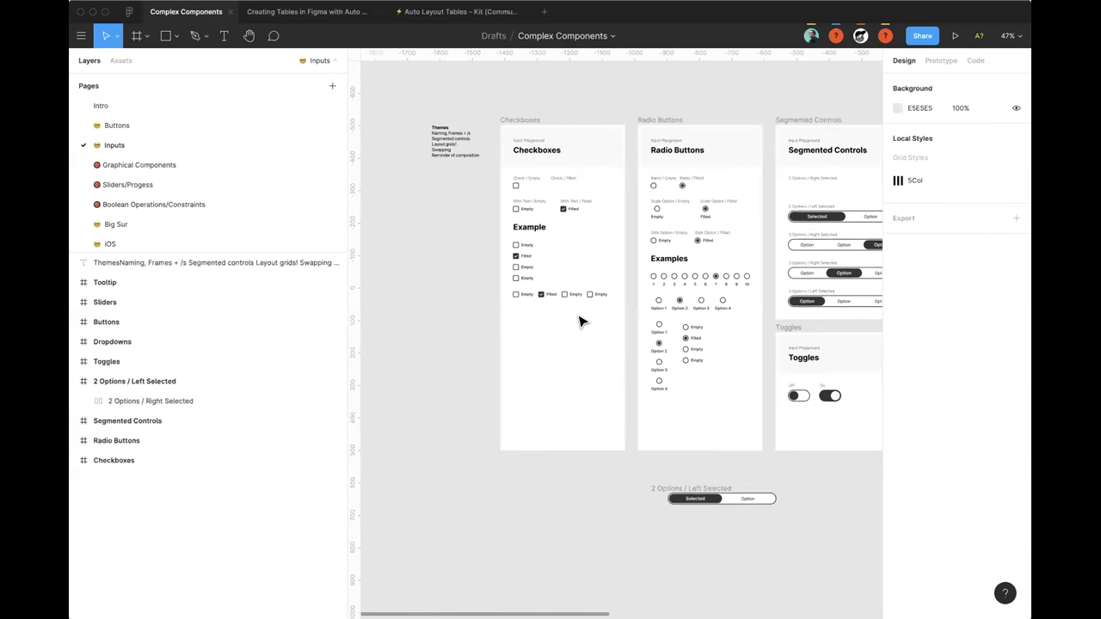
Step: Spread the Buttons, Sliders and Tooltip frames apart unevenly, with the Tooltip frame offset lower at about X 2813, Y -207
{"action": "scroll", "coordinate": [516, 198], "scroll_direction": "up", "scroll_amount": 2}
{"action": "scroll", "coordinate": [551, 185], "scroll_direction": "right", "scroll_amount": 2}
{"action": "scroll", "coordinate": [642, 189], "scroll_direction": "down", "scroll_amount": 5}
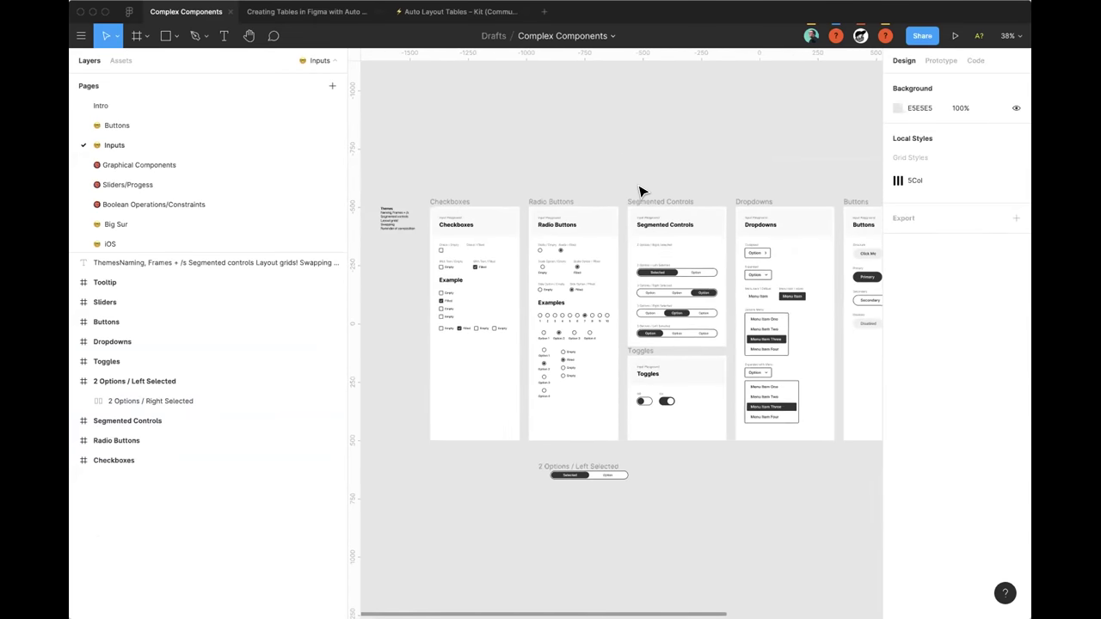
{"action": "scroll", "coordinate": [614, 194], "scroll_direction": "right", "scroll_amount": 2}
{"action": "scroll", "coordinate": [611, 197], "scroll_direction": "down", "scroll_amount": 2}
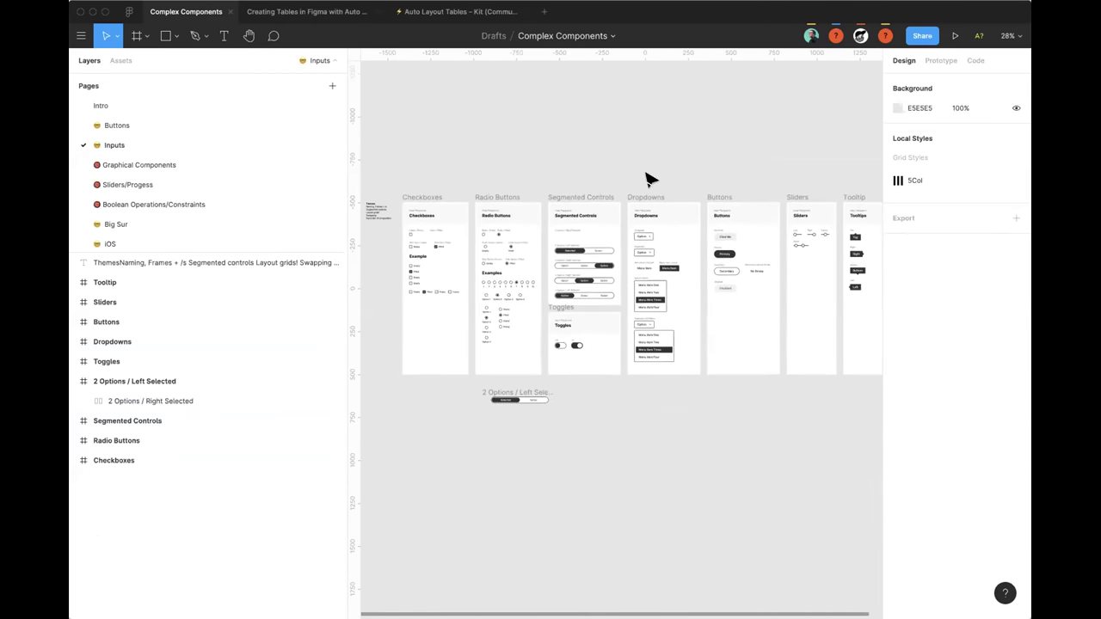
{"action": "scroll", "coordinate": [651, 180], "scroll_direction": "right", "scroll_amount": 8}
{"action": "left_click_drag", "start_coordinate": [486, 164], "coordinate": [514, 164]}
{"action": "left_click", "coordinate": [398, 201]}
{"action": "left_click", "coordinate": [473, 201], "text": "shift"}
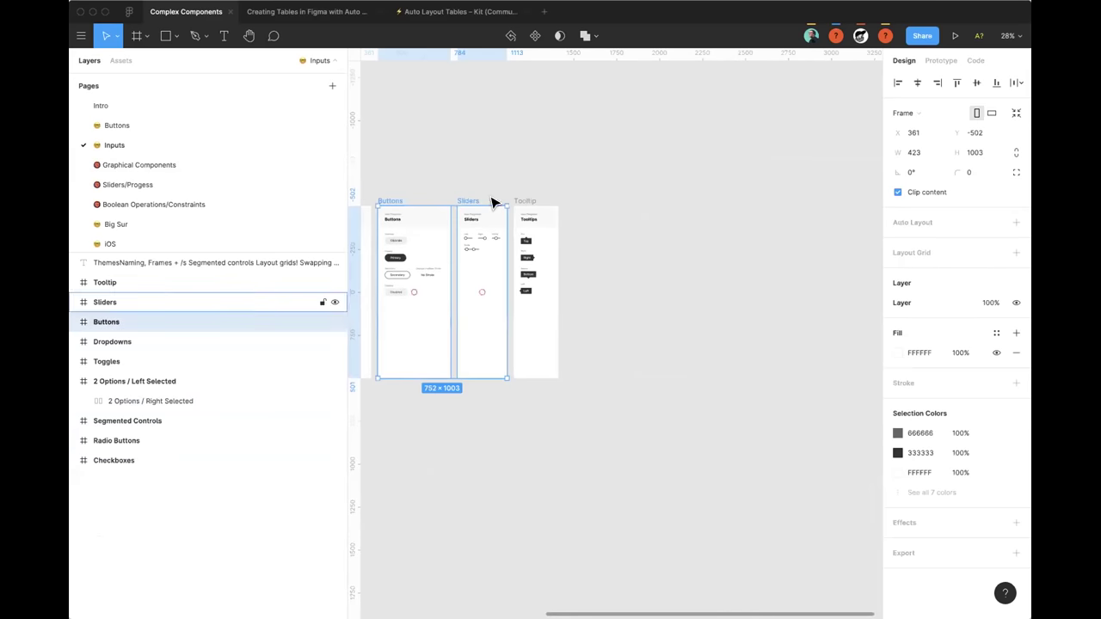
{"action": "left_click", "coordinate": [523, 202], "text": "shift"}
{"action": "left_click_drag", "start_coordinate": [494, 277], "coordinate": [749, 342]}
{"action": "key", "text": "Escape"}
{"action": "left_click", "coordinate": [796, 221]}
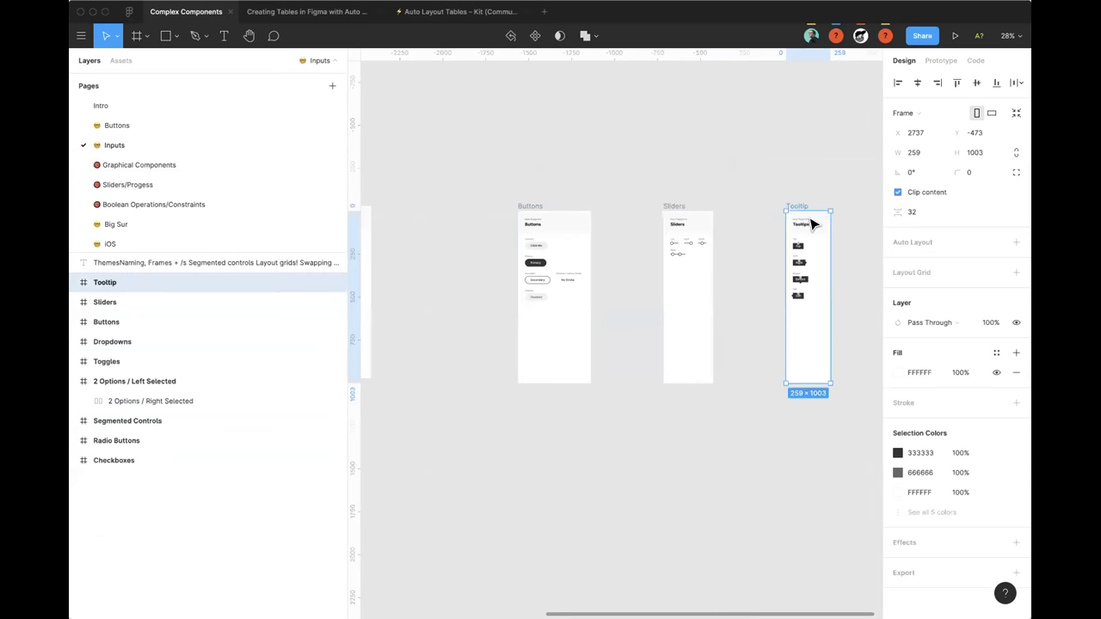
{"action": "left_click_drag", "start_coordinate": [826, 288], "coordinate": [836, 333]}
{"action": "scroll", "coordinate": [727, 144], "scroll_direction": "right", "scroll_amount": 2}
{"action": "scroll", "coordinate": [714, 168], "scroll_direction": "up", "scroll_amount": 2}
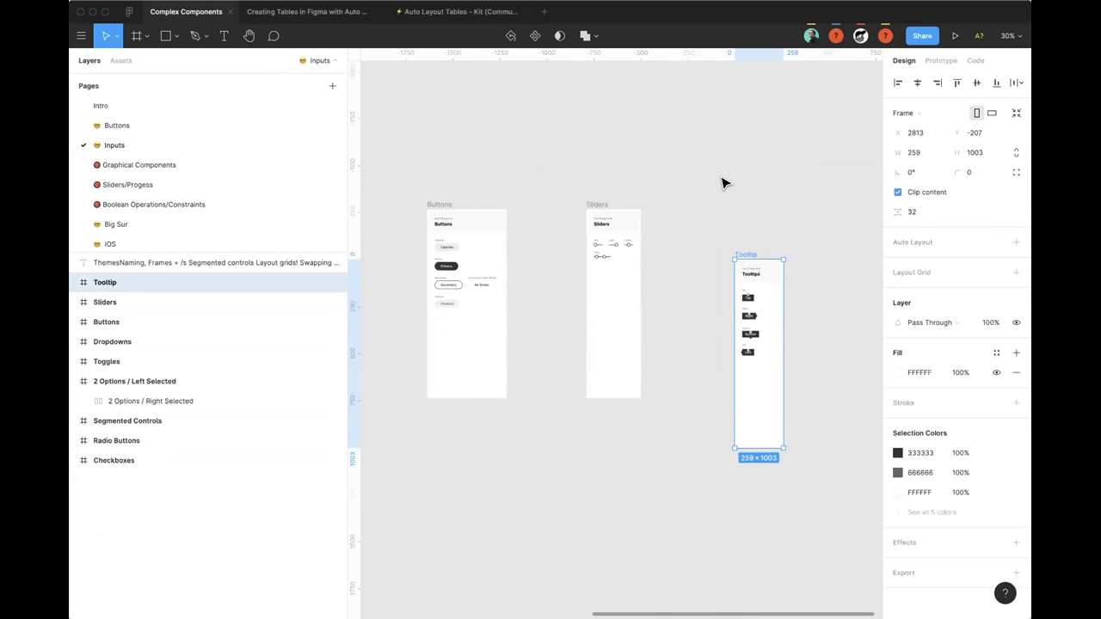
{"action": "left_click", "coordinate": [723, 180]}
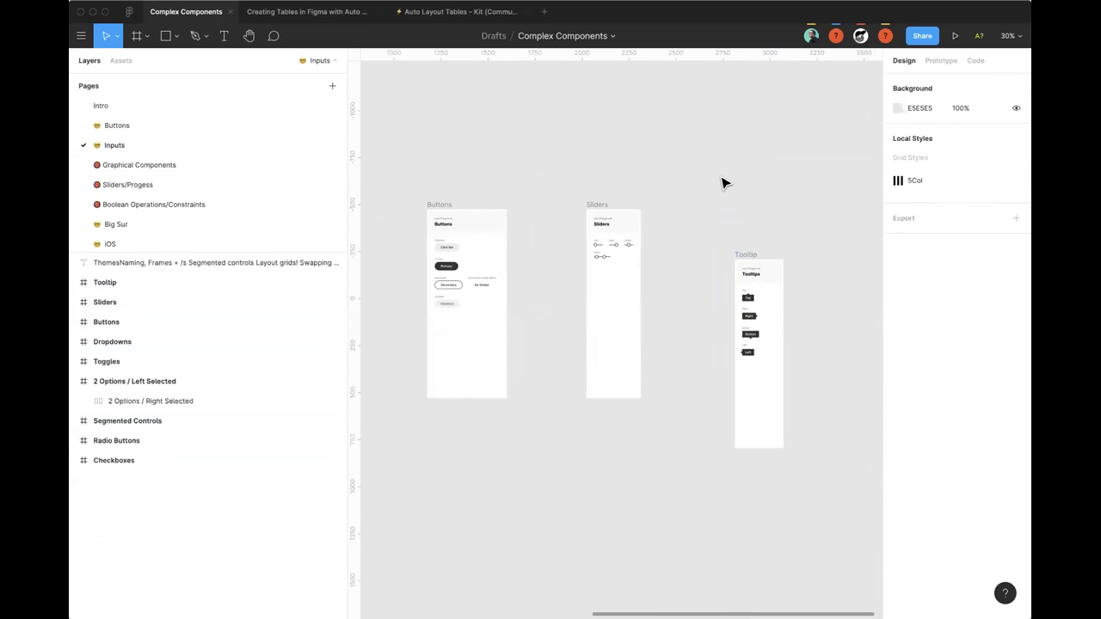
Step: Add a horizontal auto layout around the Buttons, Sliders and Tooltip frames with 40 spacing and align them to the top
{"action": "left_click_drag", "start_coordinate": [389, 138], "coordinate": [838, 589]}
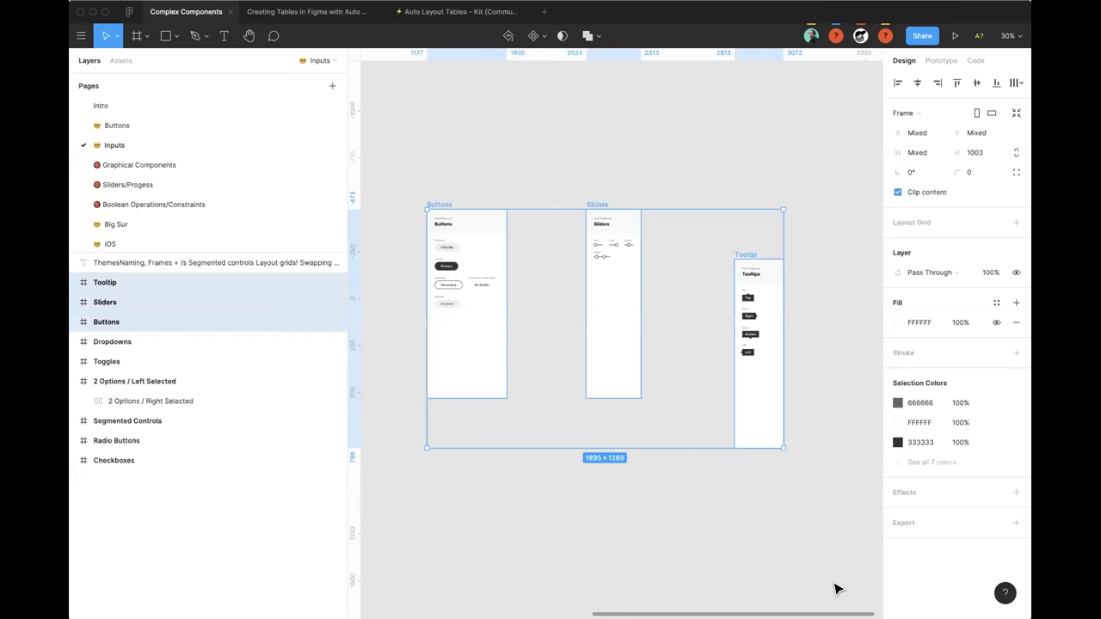
{"action": "key", "text": "shift+a"}
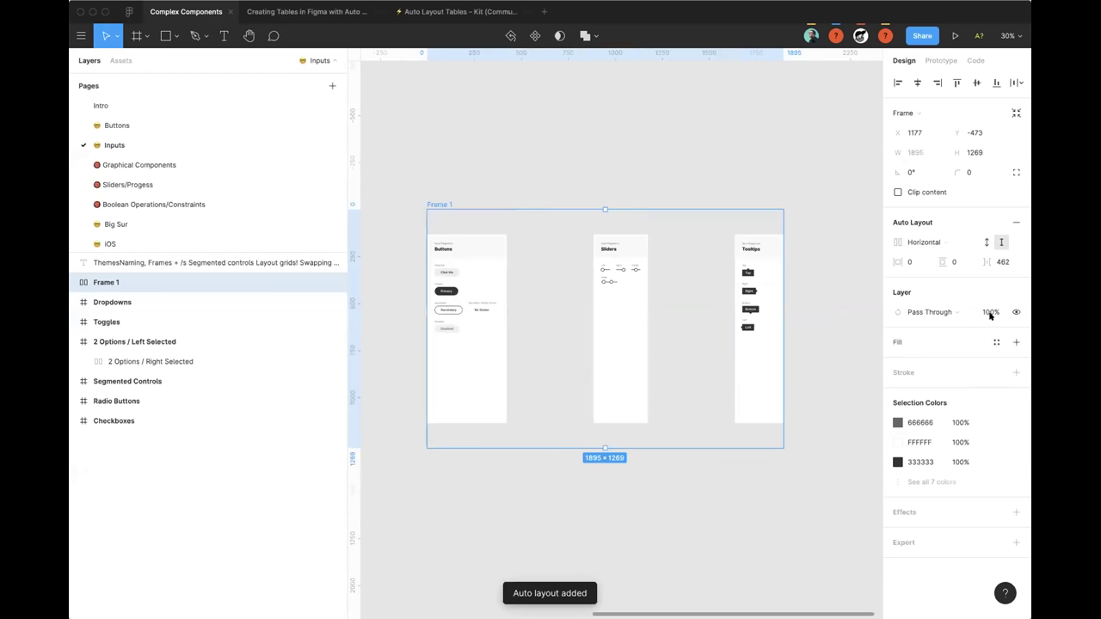
{"action": "left_click", "coordinate": [1000, 262]}
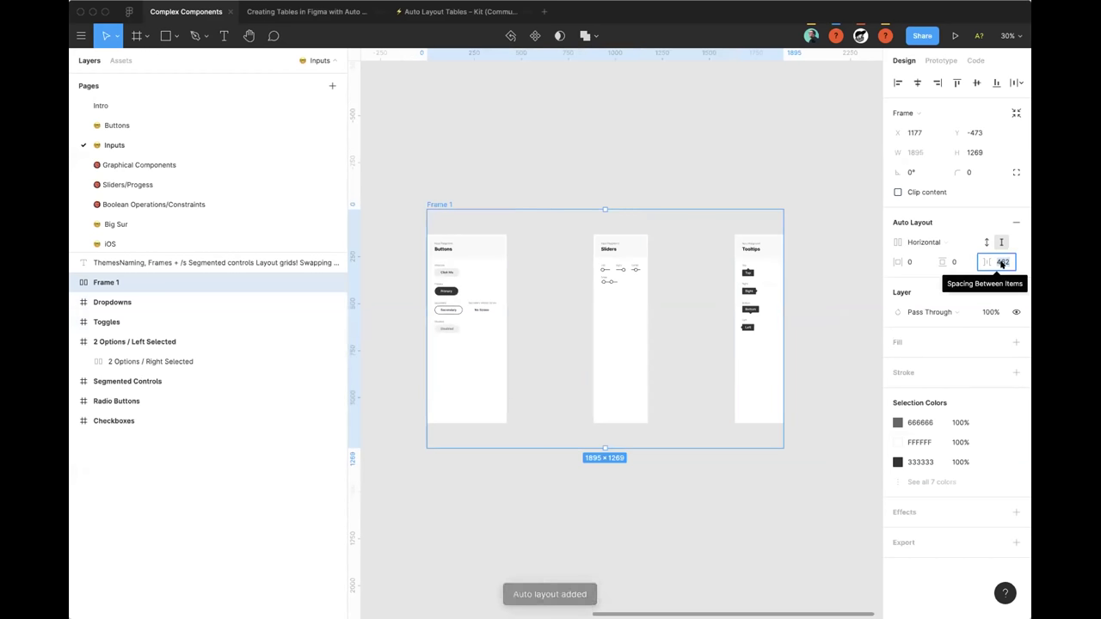
{"action": "type", "text": "40"}
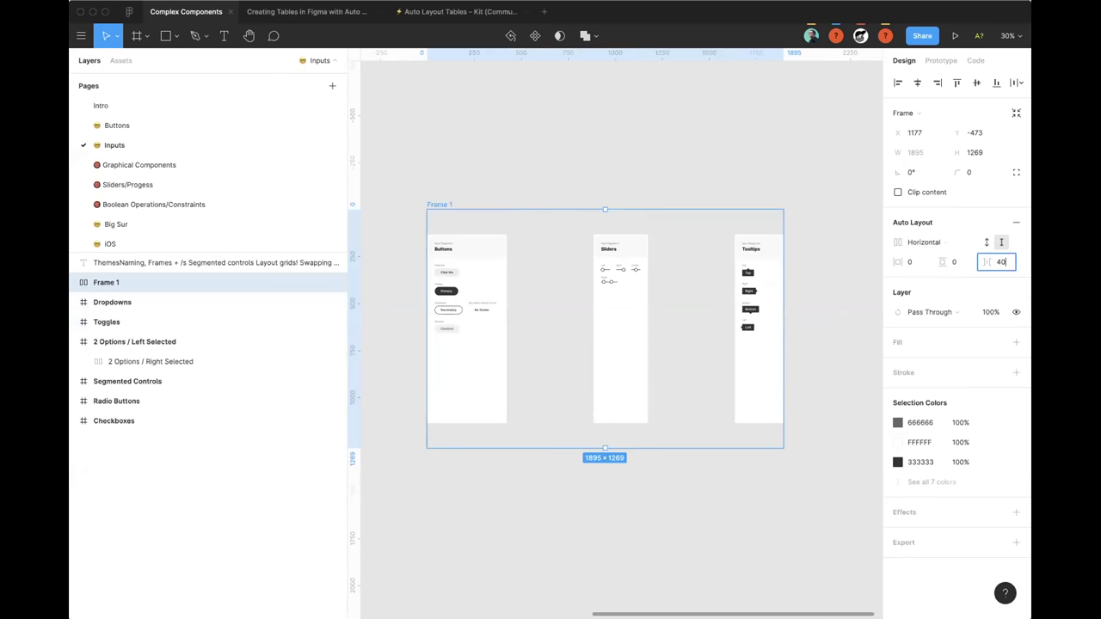
{"action": "key", "text": "Return"}
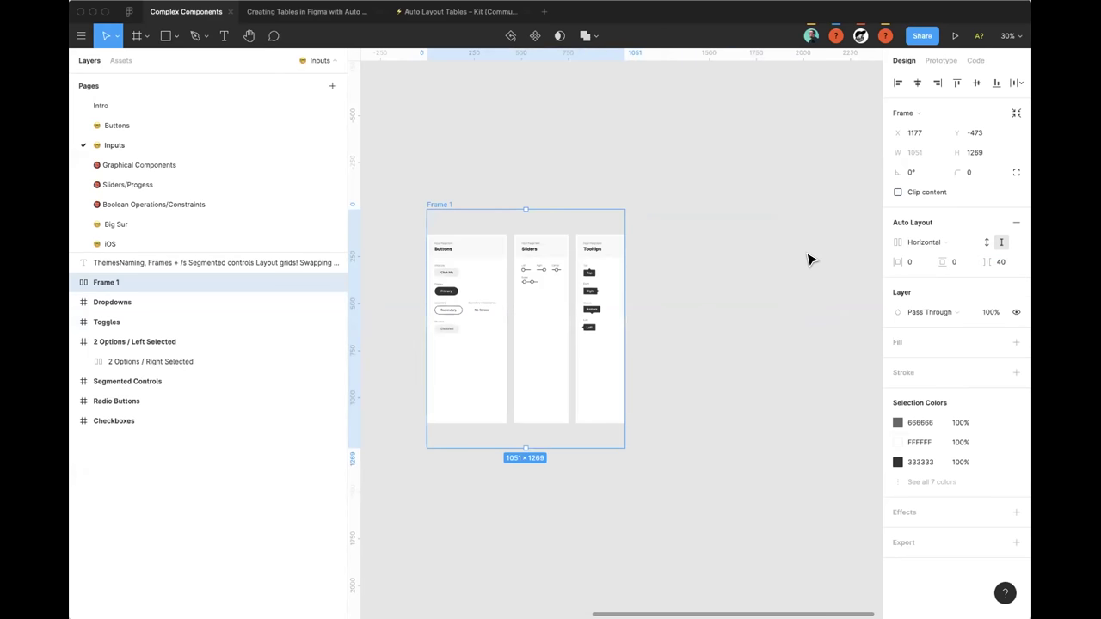
{"action": "key", "text": "Return"}
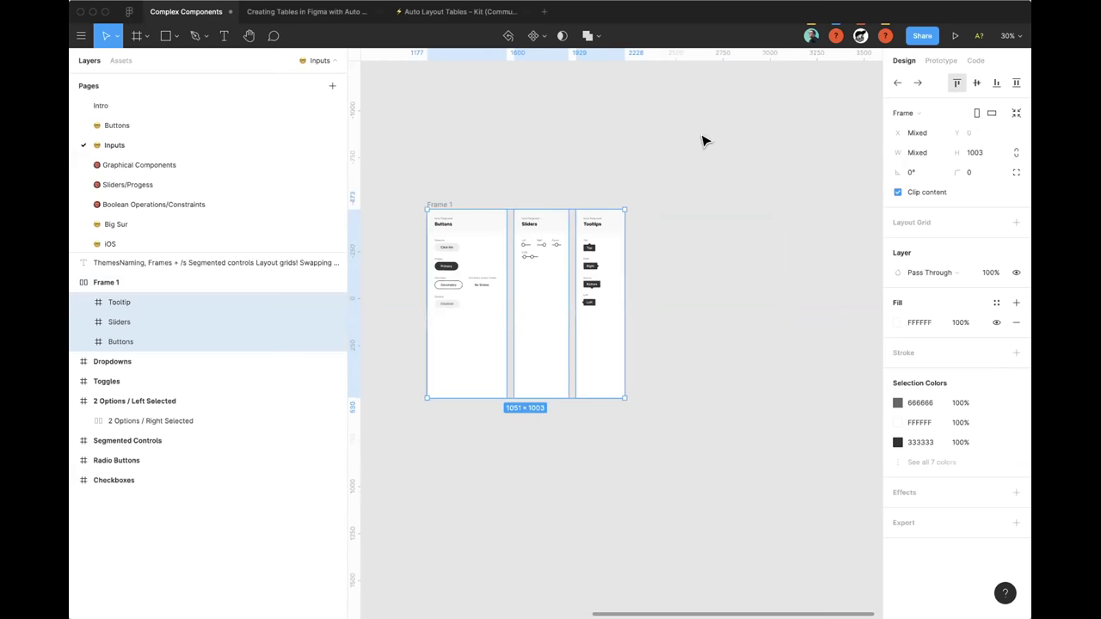
Step: Remove the auto layout from the wrapper around Buttons, Sliders and Tooltip, and ungroup it
{"action": "left_click", "coordinate": [136, 284]}
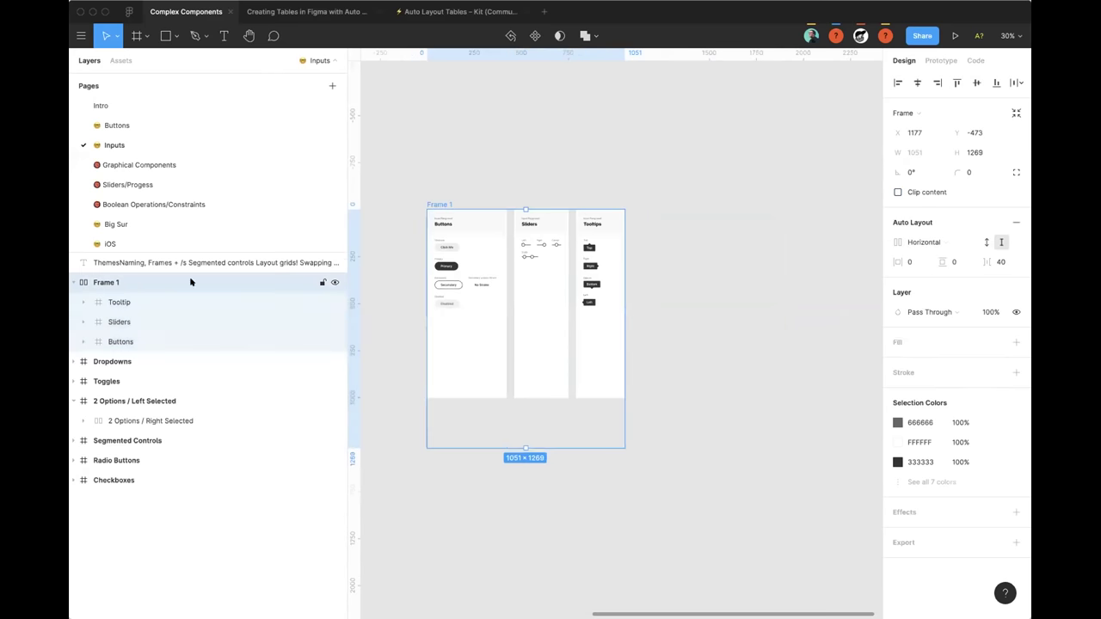
{"action": "left_click", "coordinate": [1016, 223]}
{"action": "key", "text": "super+shift+g"}
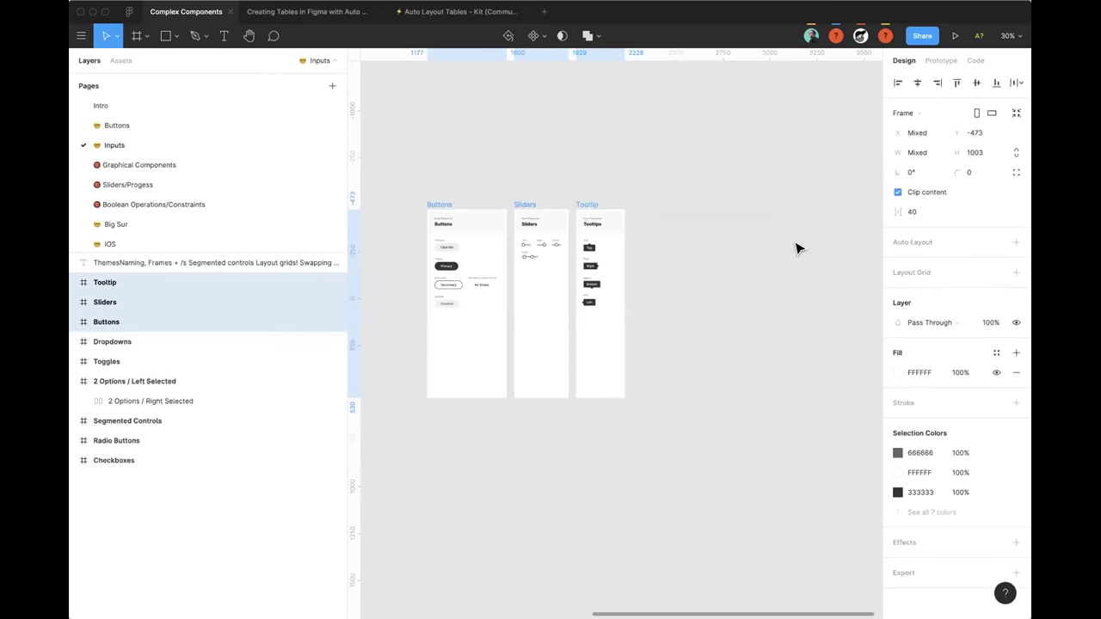
{"action": "left_click", "coordinate": [788, 430]}
{"action": "left_click_drag", "start_coordinate": [702, 259], "coordinate": [744, 253]}
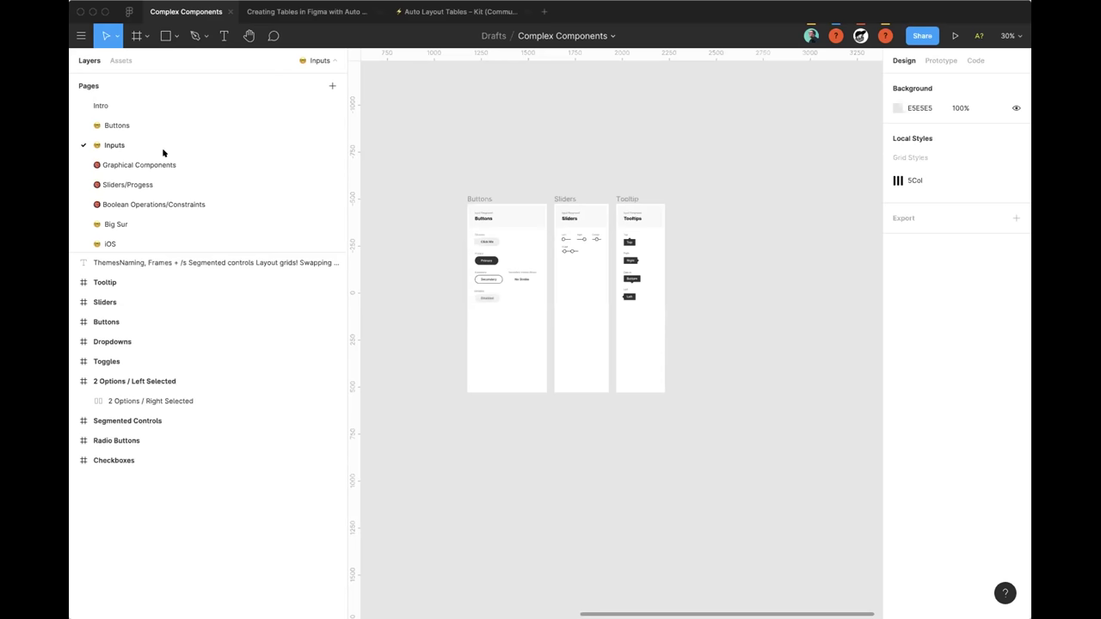
Step: Open the Sliders/Progess page and look over its range, progress and progress ring components
{"action": "scroll", "coordinate": [164, 153], "scroll_direction": "down", "scroll_amount": 3}
{"action": "scroll", "coordinate": [164, 152], "scroll_direction": "up", "scroll_amount": 1}
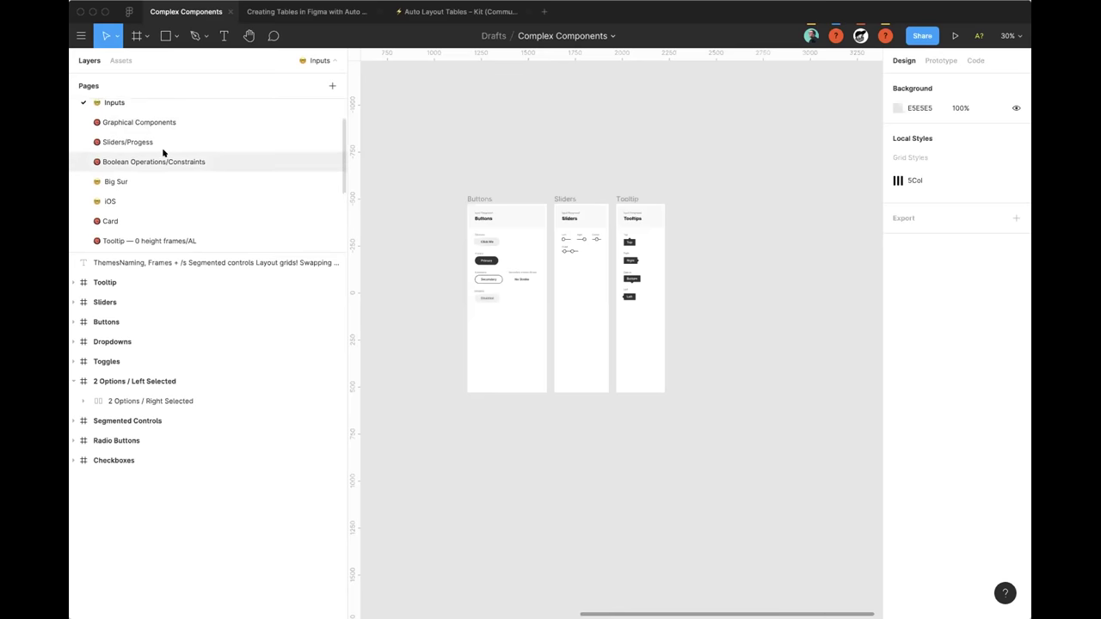
{"action": "left_click", "coordinate": [155, 146]}
{"action": "scroll", "coordinate": [707, 218], "scroll_direction": "down", "scroll_amount": 3}
{"action": "scroll", "coordinate": [707, 218], "scroll_direction": "right", "scroll_amount": 3}
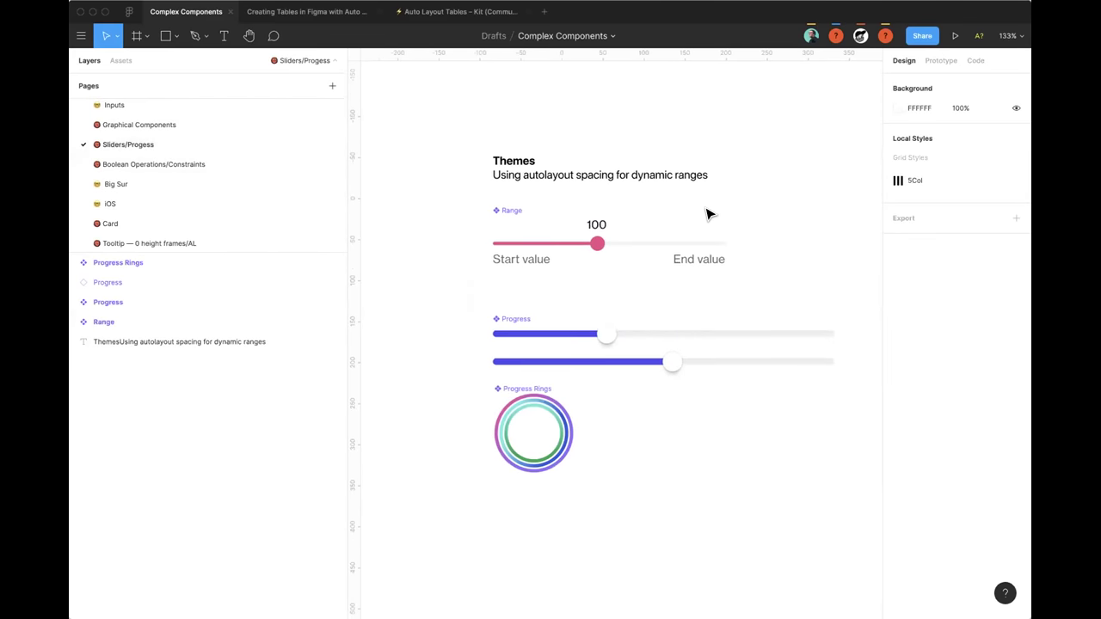
{"action": "scroll", "coordinate": [705, 214], "scroll_direction": "down", "scroll_amount": 2}
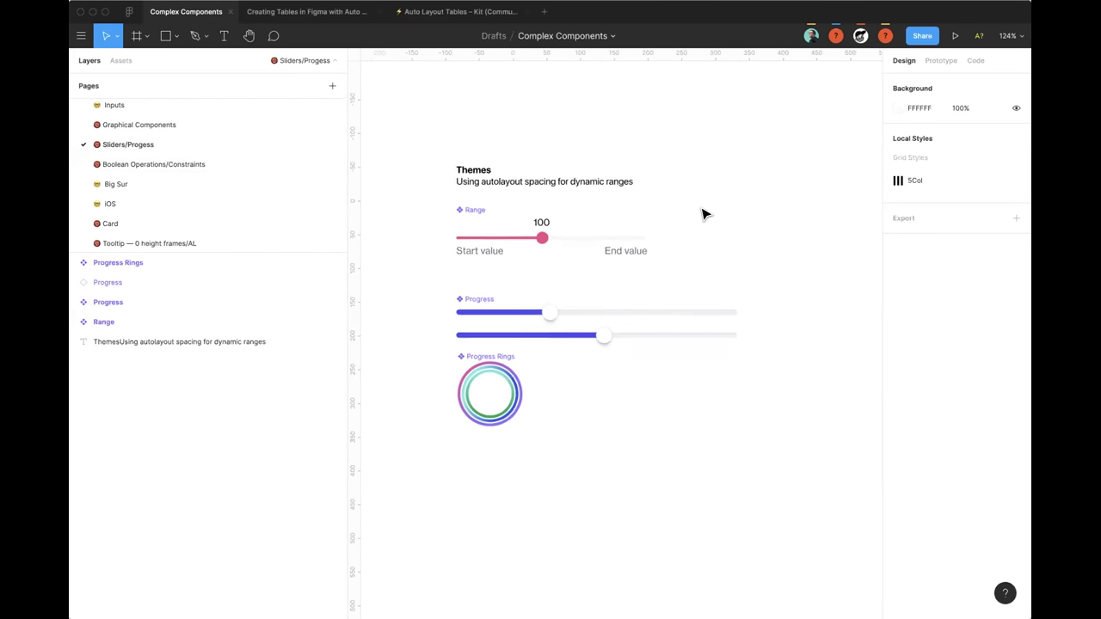
Step: Open the Boolean Operations/Constraints page and bring its button components into view
{"action": "left_click", "coordinate": [261, 164]}
{"action": "scroll", "coordinate": [469, 191], "scroll_direction": "left", "scroll_amount": 3}
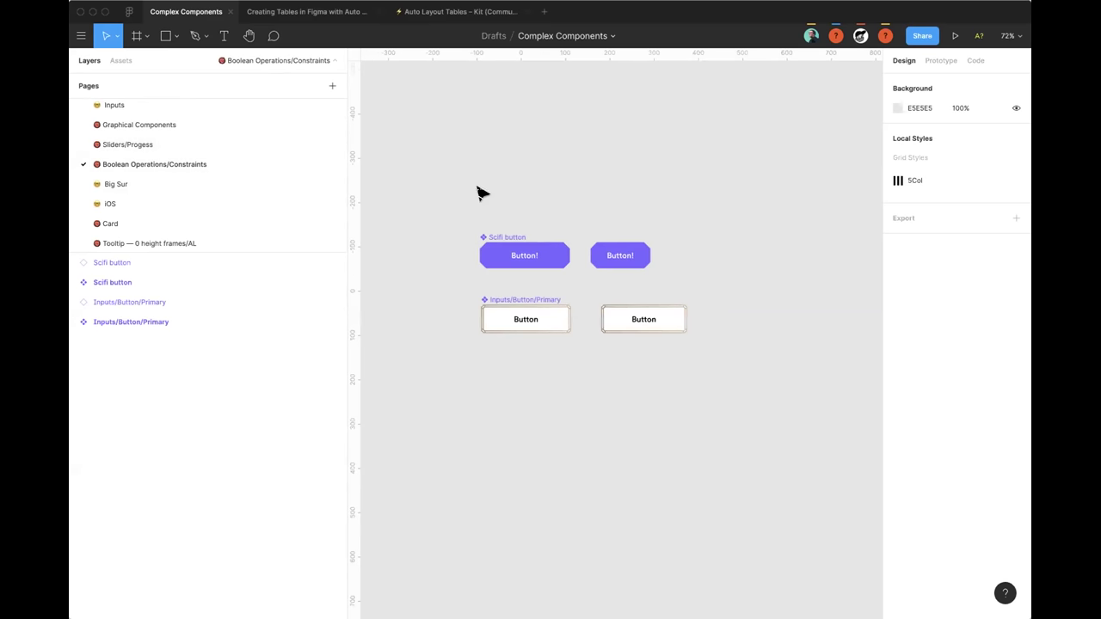
{"action": "scroll", "coordinate": [572, 194], "scroll_direction": "up", "scroll_amount": 2}
{"action": "scroll", "coordinate": [572, 193], "scroll_direction": "up", "scroll_amount": 3}
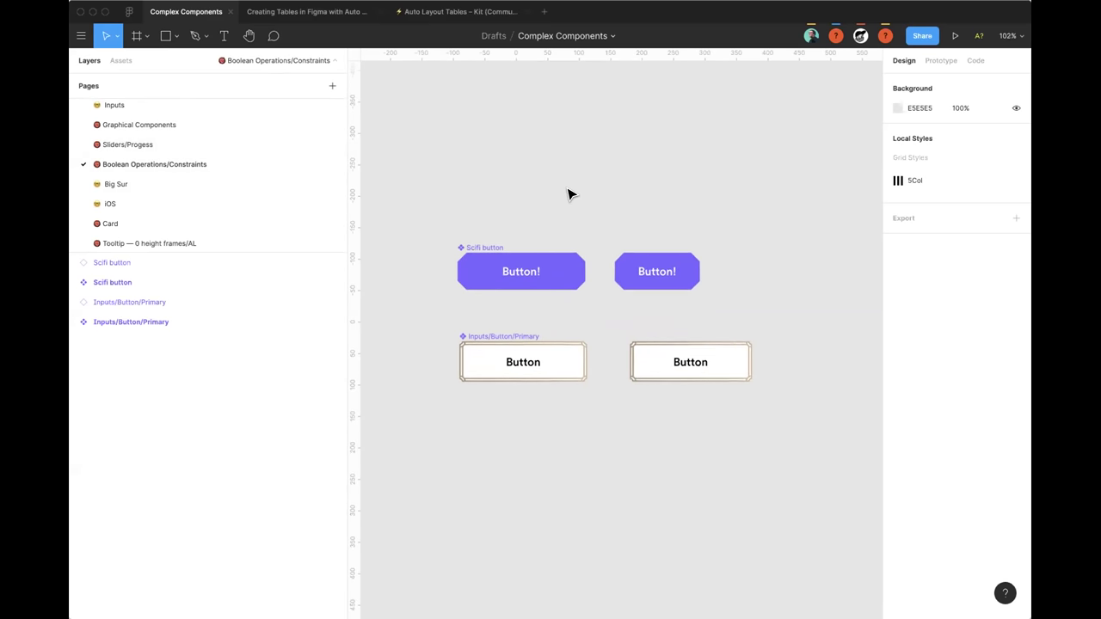
{"action": "scroll", "coordinate": [568, 202], "scroll_direction": "down", "scroll_amount": 1}
Step: Examine the Scifi button and Inputs/Button/Primary shapes in outline view and return to the normal view
{"action": "left_click", "coordinate": [496, 319]}
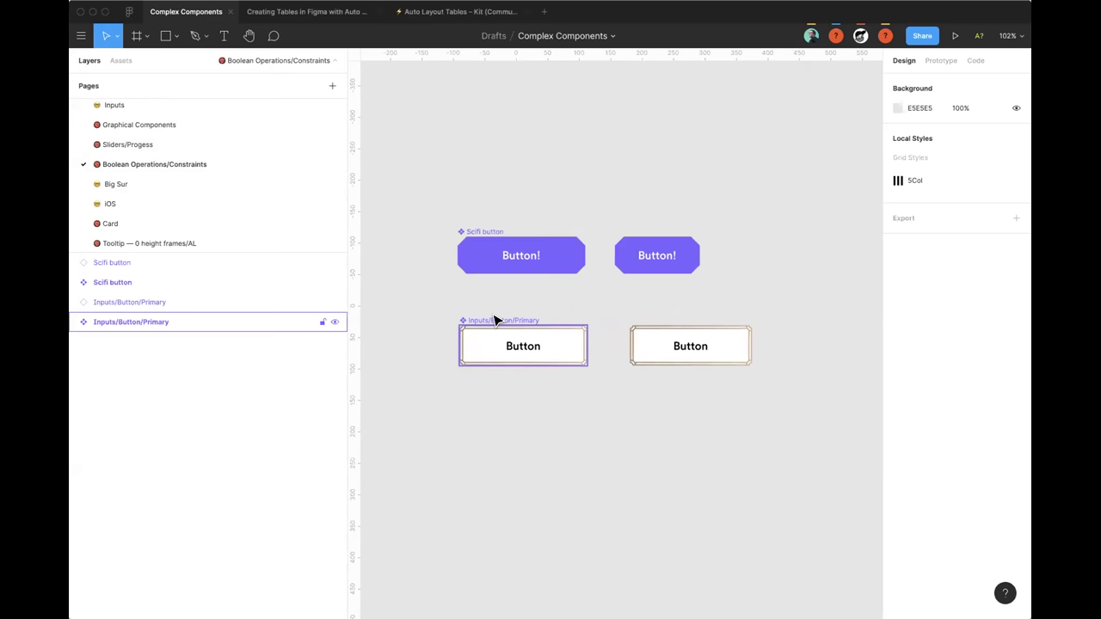
{"action": "key", "text": "super+y"}
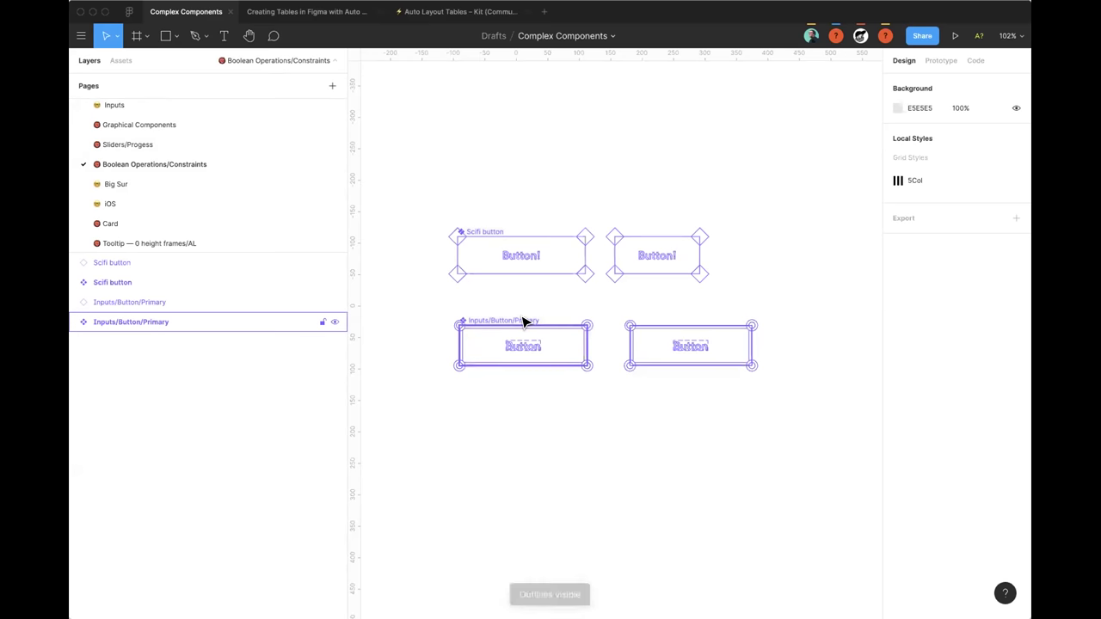
{"action": "scroll", "coordinate": [521, 320], "scroll_direction": "up", "scroll_amount": 5}
{"action": "key", "text": "Escape"}
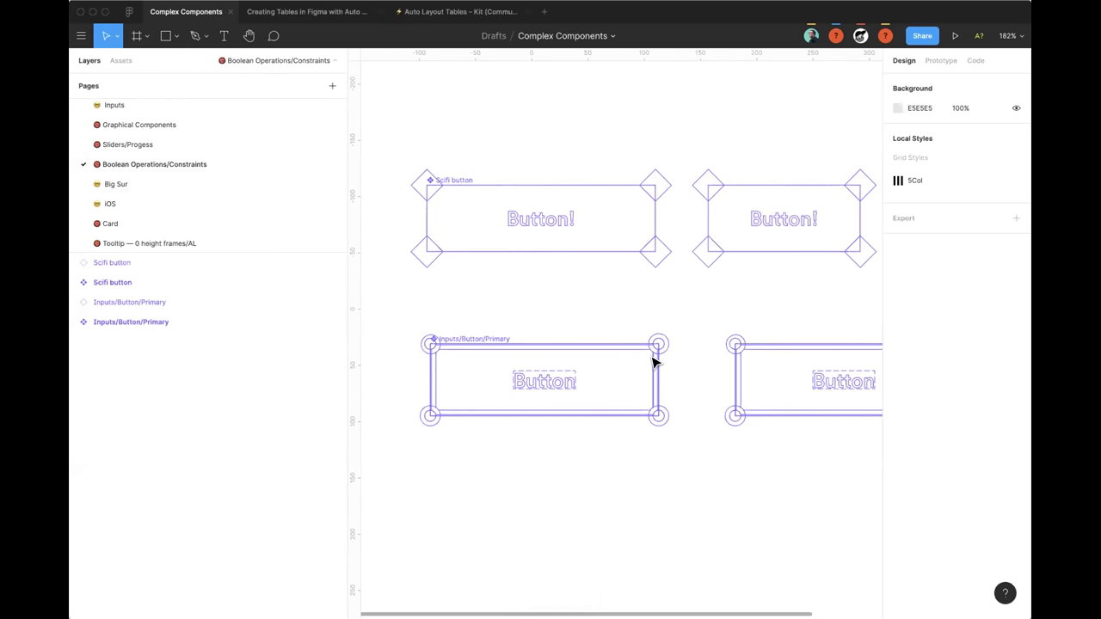
{"action": "key", "text": "super+y"}
Step: Place a copy of the Inputs/Button/Primary component below the original, resized to 144 × 64
{"action": "left_click", "coordinate": [615, 406]}
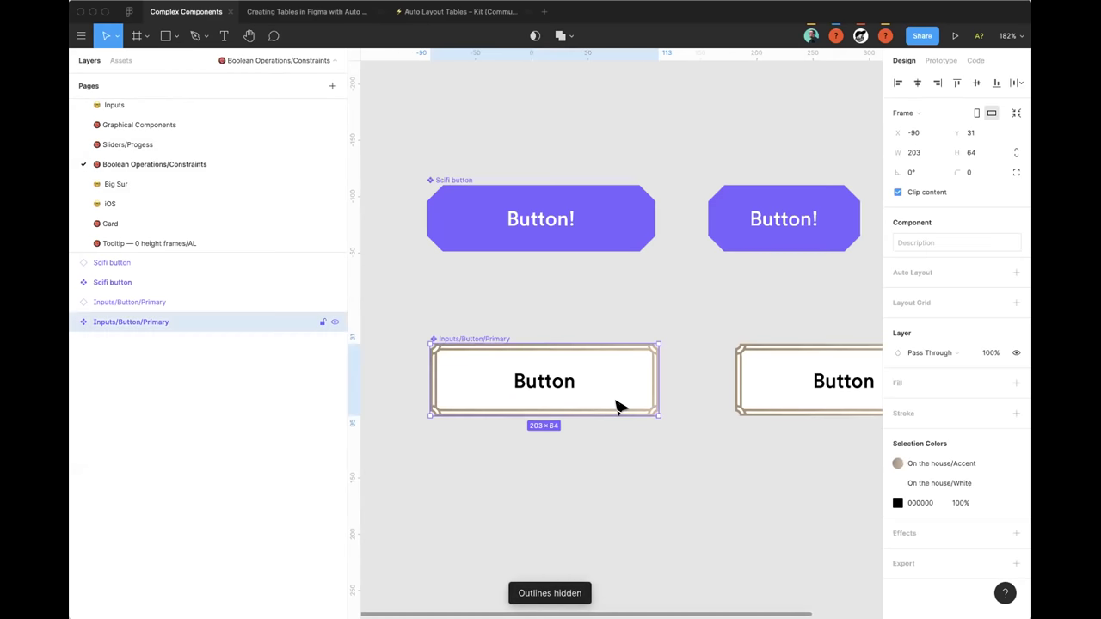
{"action": "key", "text": "ctrl+d"}
{"action": "left_click_drag", "start_coordinate": [679, 536], "coordinate": [619, 530]}
{"action": "scroll", "coordinate": [619, 531], "scroll_direction": "down", "scroll_amount": 2}
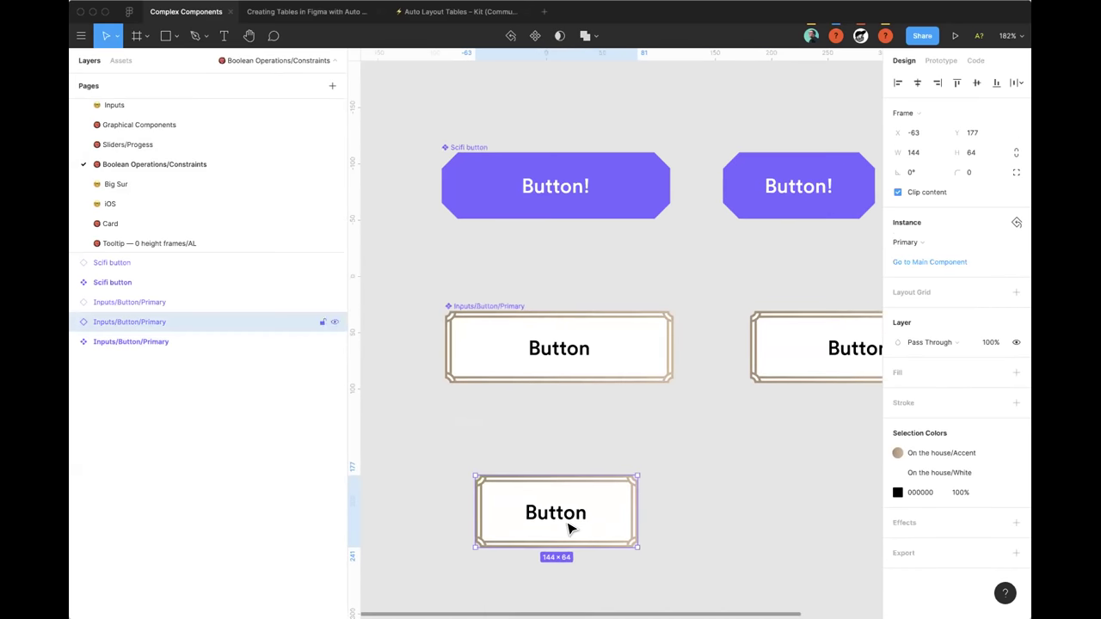
{"action": "double_click", "coordinate": [565, 527]}
{"action": "key", "text": "Escape"}
{"action": "left_click", "coordinate": [661, 508]}
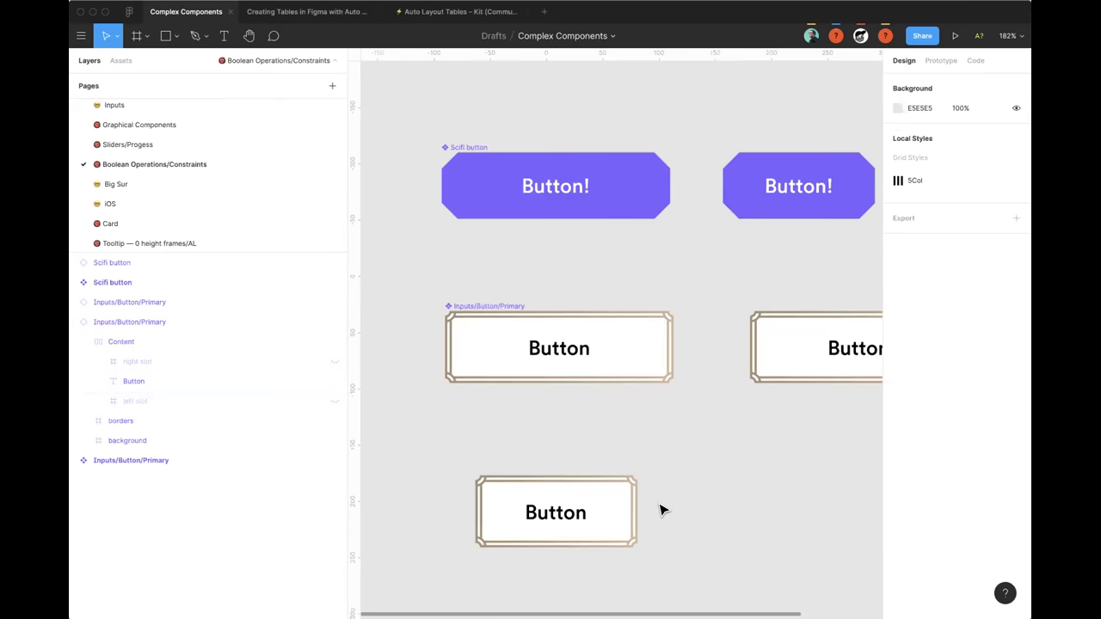
Step: Delete the resized Inputs/Button/Primary copy below the original component
{"action": "scroll", "coordinate": [662, 508], "scroll_direction": "down", "scroll_amount": 2}
{"action": "left_click", "coordinate": [624, 466]}
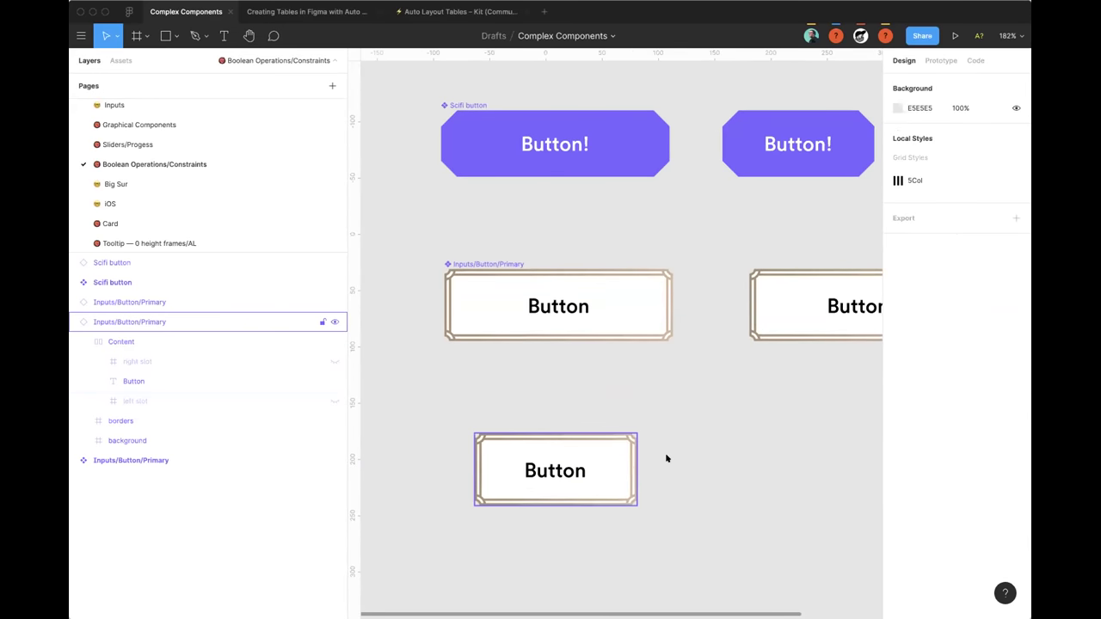
{"action": "left_click", "coordinate": [571, 430]}
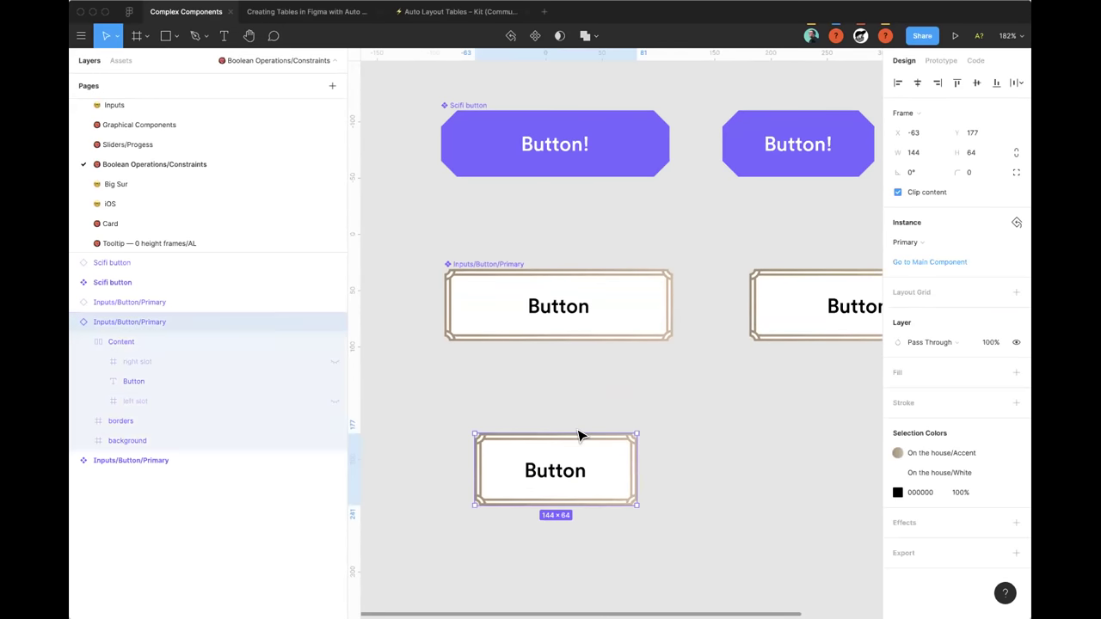
{"action": "key", "text": "Delete"}
{"action": "scroll", "coordinate": [639, 353], "scroll_direction": "down", "scroll_amount": 5}
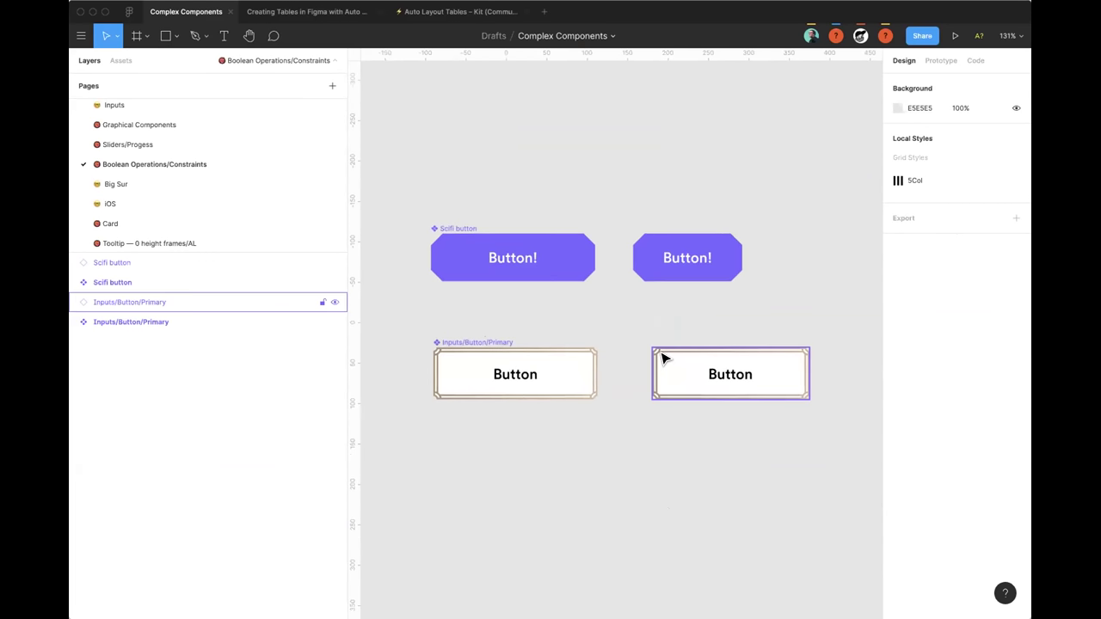
{"action": "scroll", "coordinate": [441, 218], "scroll_direction": "up", "scroll_amount": 1}
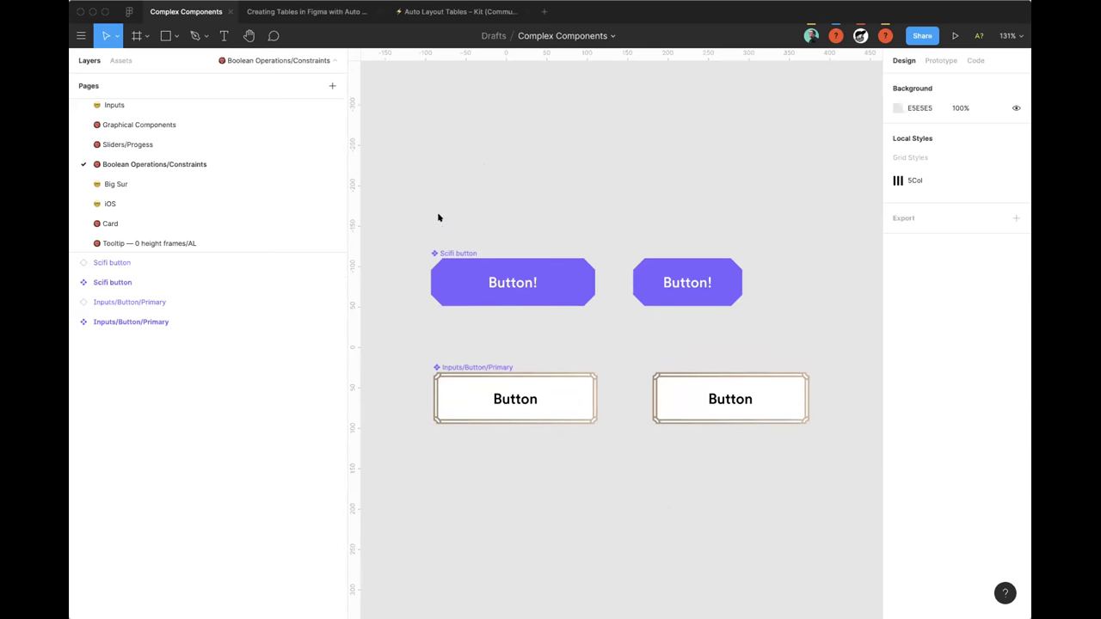
Step: Draw a rectangle about 297 × 164 in the empty canvas area above the Scifi button
{"action": "scroll", "coordinate": [204, 126], "scroll_direction": "up", "scroll_amount": 2}
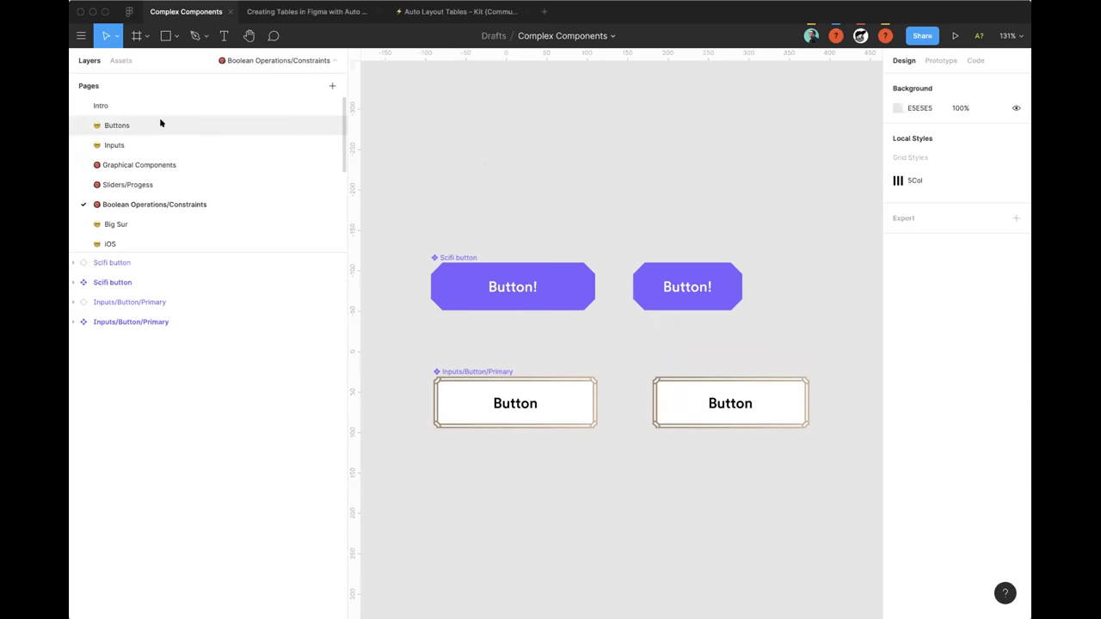
{"action": "scroll", "coordinate": [462, 147], "scroll_direction": "up", "scroll_amount": 1}
{"action": "scroll", "coordinate": [559, 191], "scroll_direction": "up", "scroll_amount": 4}
{"action": "scroll", "coordinate": [555, 193], "scroll_direction": "up", "scroll_amount": 5}
{"action": "key", "text": "r"}
{"action": "left_click_drag", "start_coordinate": [462, 208], "coordinate": [702, 340]}
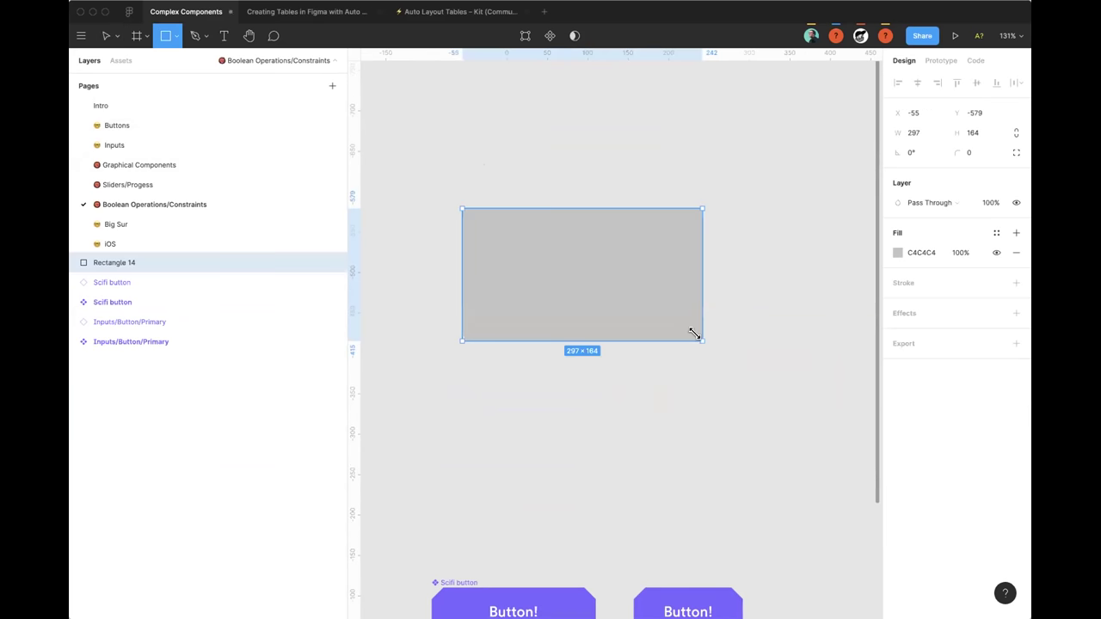
Step: Fill the rectangle with red FF5555 and give it a stroke 2 thick
{"action": "left_click", "coordinate": [897, 252]}
{"action": "left_click", "coordinate": [828, 273]}
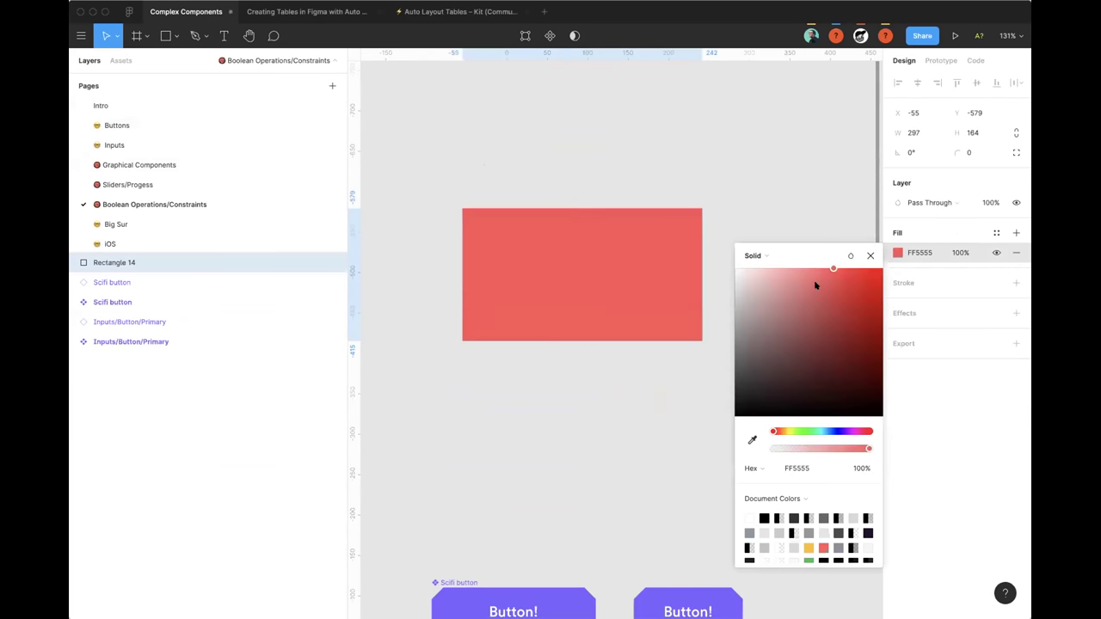
{"action": "left_click", "coordinate": [875, 256]}
{"action": "left_click", "coordinate": [1016, 282]}
{"action": "left_click", "coordinate": [910, 322]}
{"action": "type", "text": "2"}
{"action": "key", "text": "Return"}
{"action": "scroll", "coordinate": [778, 289], "scroll_direction": "right", "scroll_amount": 1}
{"action": "left_click", "coordinate": [778, 290]}
Step: Draw a second rectangle about 182 × 83 diagonally below the red rectangle's lower-right corner
{"action": "key", "text": "r"}
{"action": "left_click_drag", "start_coordinate": [693, 388], "coordinate": [841, 456]}
{"action": "scroll", "coordinate": [765, 351], "scroll_direction": "right", "scroll_amount": 2}
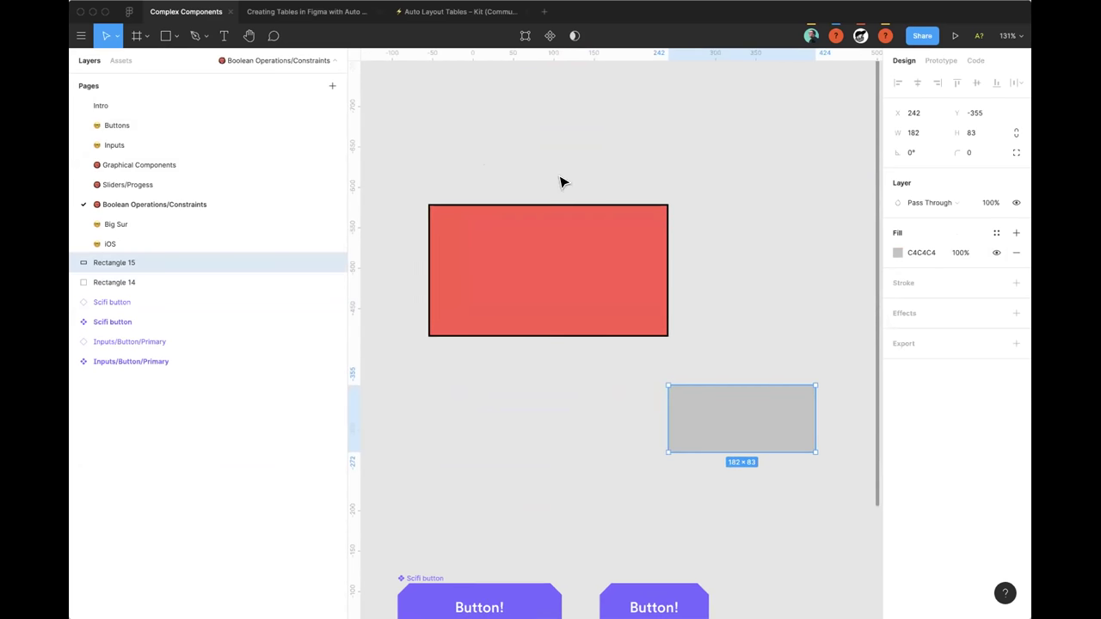
{"action": "left_click", "coordinate": [748, 329]}
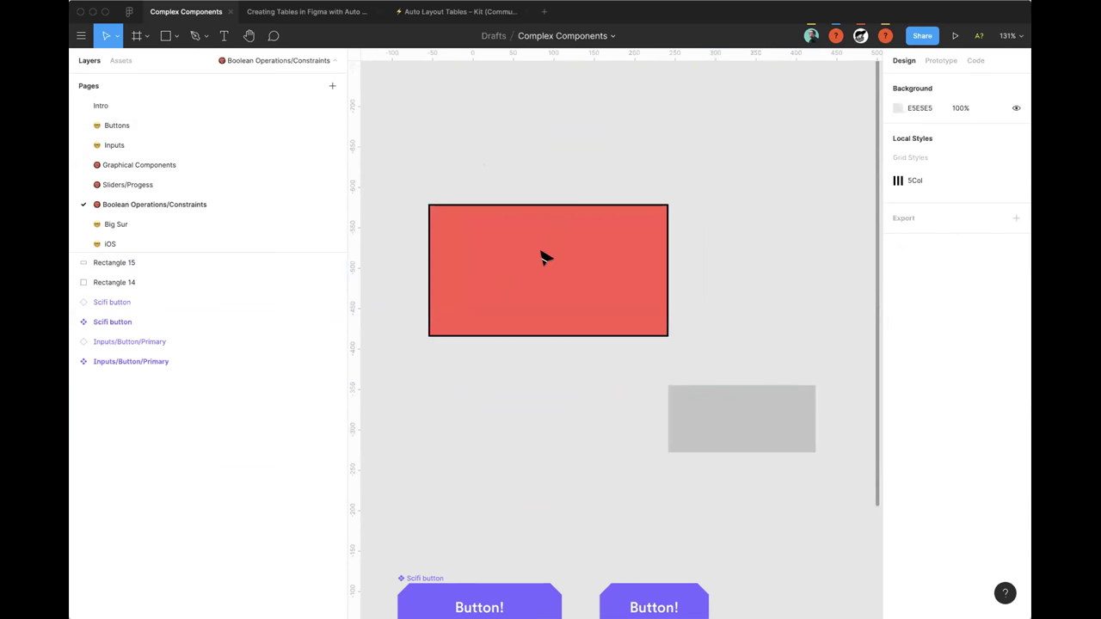
Step: Copy the red rectangle's properties onto the smaller grey rectangle, and move that rectangle closer beneath the red one's lower-right corner
{"action": "left_click", "coordinate": [491, 249]}
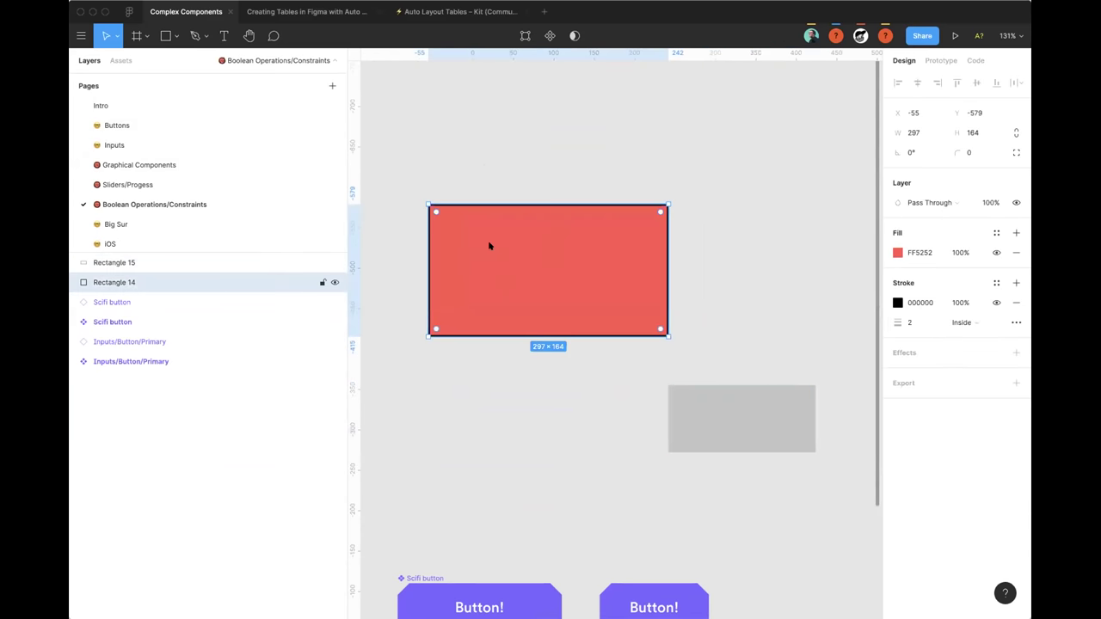
{"action": "right_click", "coordinate": [487, 240]}
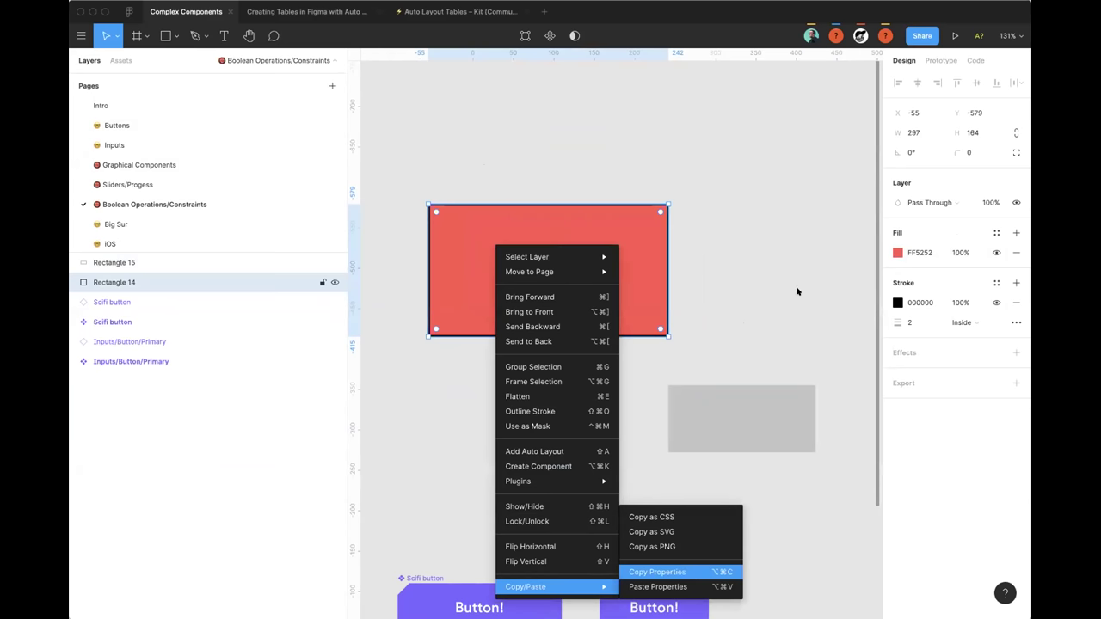
{"action": "left_click", "coordinate": [622, 268]}
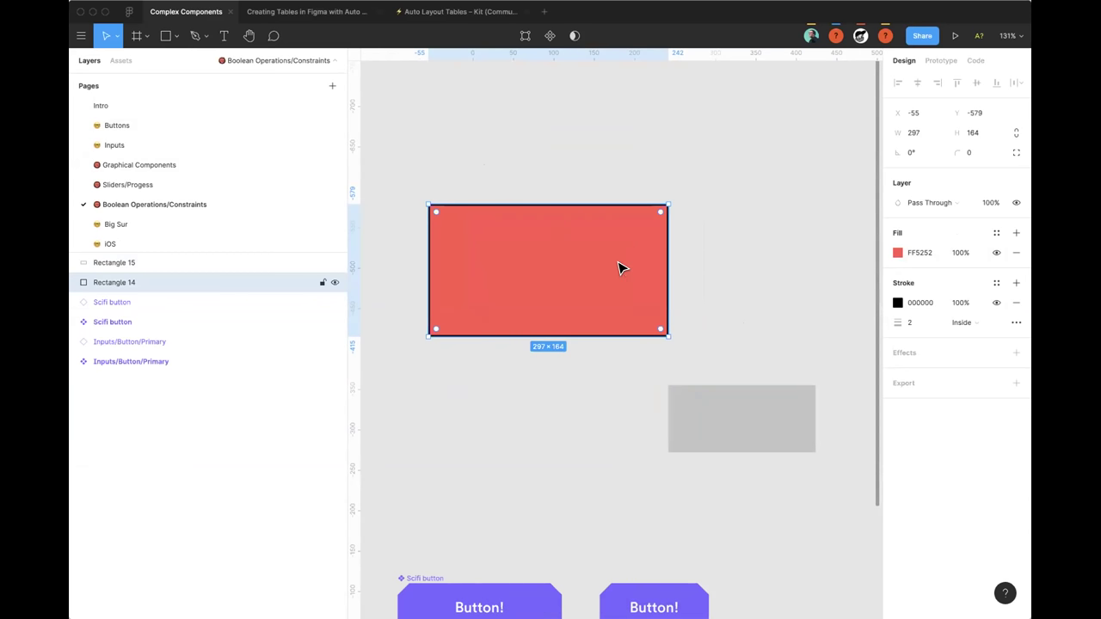
{"action": "left_click", "coordinate": [758, 429]}
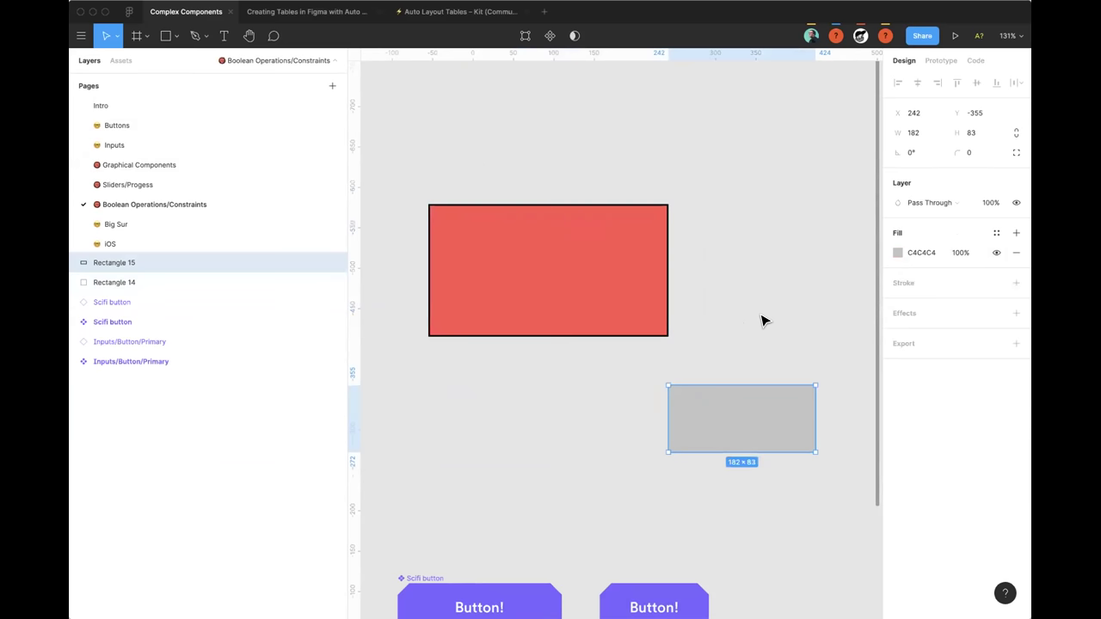
{"action": "key", "text": "super+alt+v"}
{"action": "left_click", "coordinate": [789, 516]}
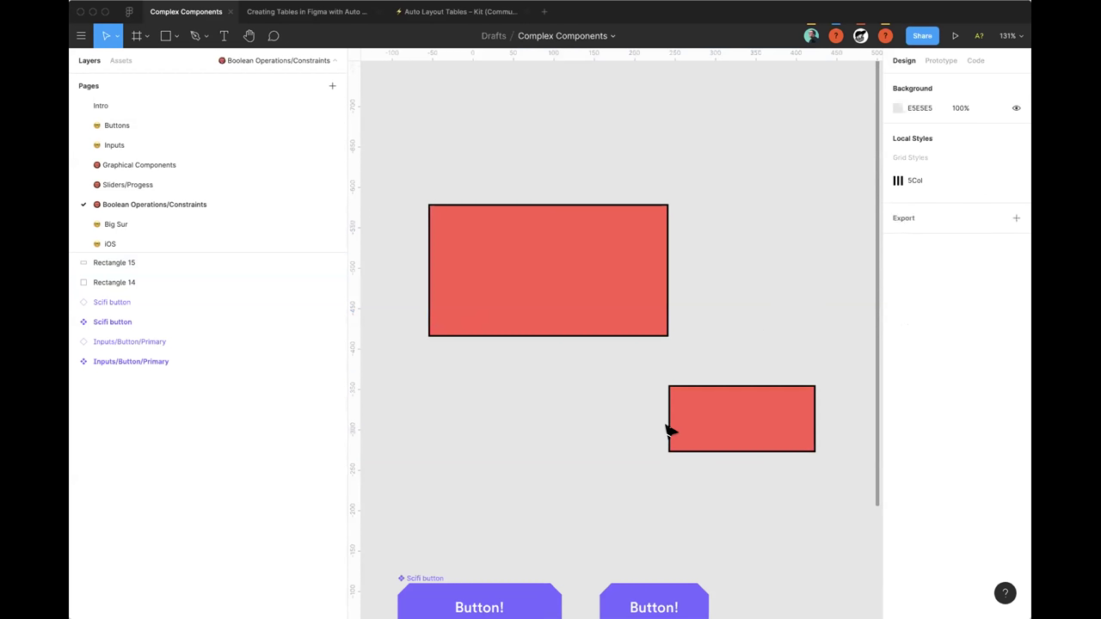
{"action": "left_click_drag", "start_coordinate": [712, 407], "coordinate": [643, 384]}
{"action": "left_click", "coordinate": [663, 460]}
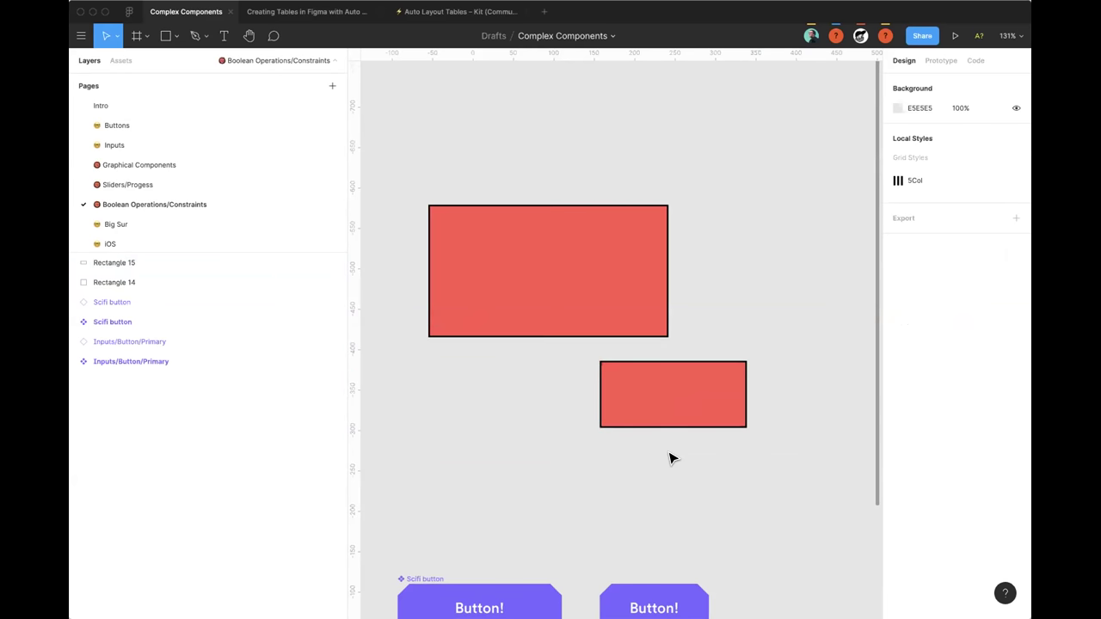
Step: Delete both red rectangles from the canvas
{"action": "left_click_drag", "start_coordinate": [421, 140], "coordinate": [808, 465]}
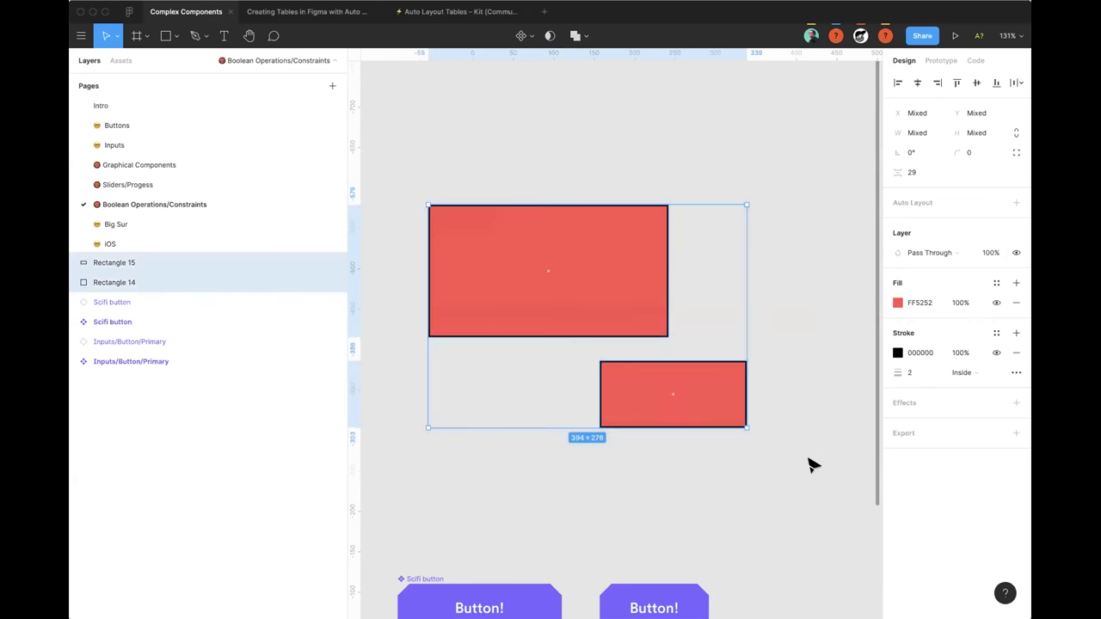
{"action": "key", "text": "Delete"}
Step: Switch to the Inputs page and bring the Checkboxes frame into view
{"action": "scroll", "coordinate": [621, 370], "scroll_direction": "down", "scroll_amount": 5}
{"action": "scroll", "coordinate": [622, 371], "scroll_direction": "down", "scroll_amount": 4}
{"action": "scroll", "coordinate": [467, 278], "scroll_direction": "left", "scroll_amount": 2}
{"action": "scroll", "coordinate": [468, 277], "scroll_direction": "up", "scroll_amount": 1}
{"action": "left_click", "coordinate": [152, 144]}
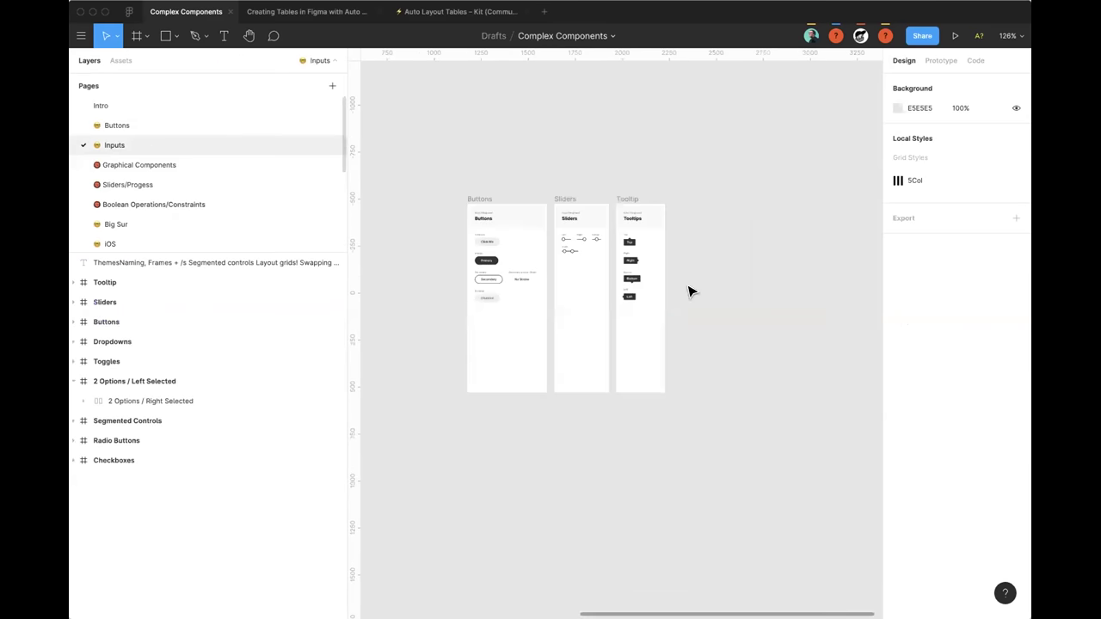
{"action": "scroll", "coordinate": [453, 209], "scroll_direction": "up", "scroll_amount": 5}
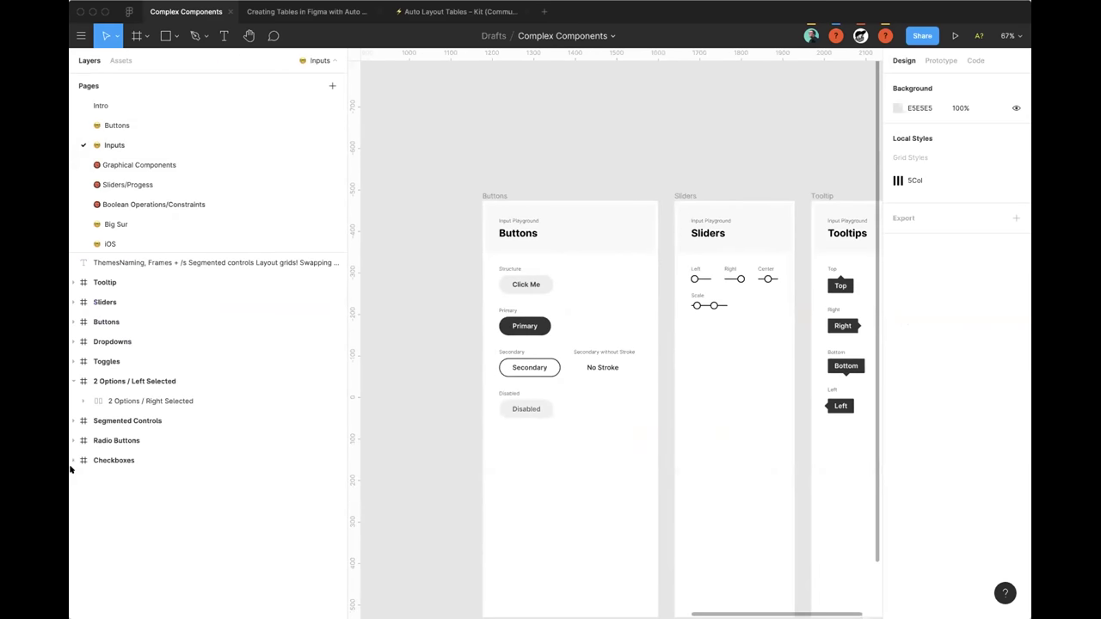
{"action": "left_click", "coordinate": [113, 461]}
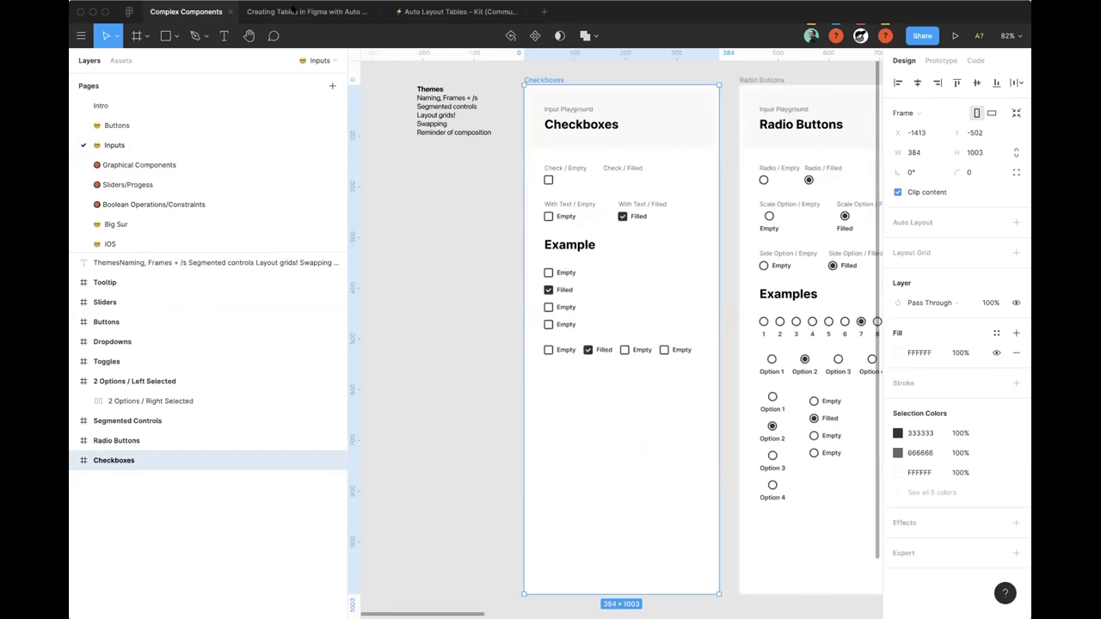
Step: Switch to the Creating Tables in Figma with Auto Layout file and look at its intro and first tutorial frame
{"action": "left_click", "coordinate": [292, 11]}
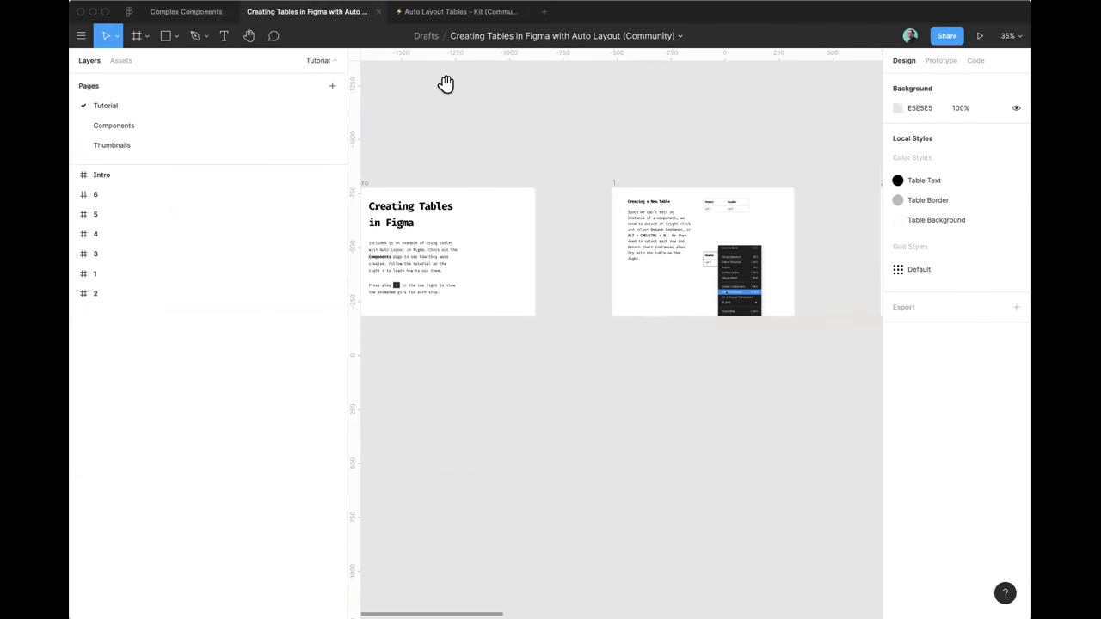
{"action": "left_click_drag", "start_coordinate": [445, 83], "coordinate": [627, 123]}
{"action": "scroll", "coordinate": [594, 164], "scroll_direction": "up", "scroll_amount": 3}
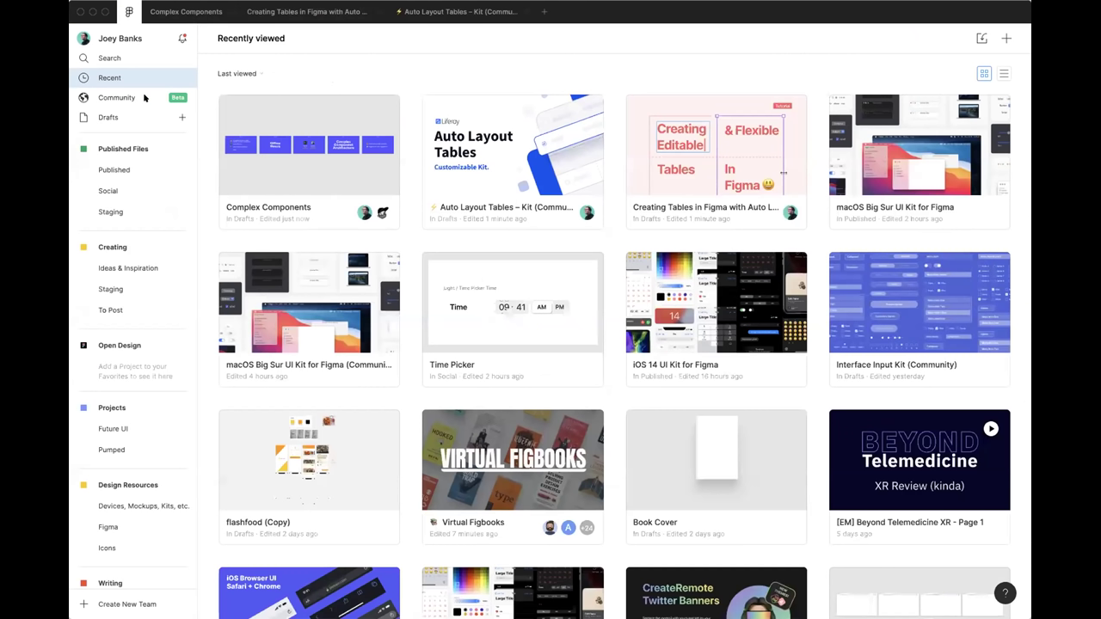
Step: Search the Figma Community for "tables"
{"action": "left_click", "coordinate": [116, 97]}
{"action": "type", "text": "tables"}
{"action": "key", "text": "Return"}
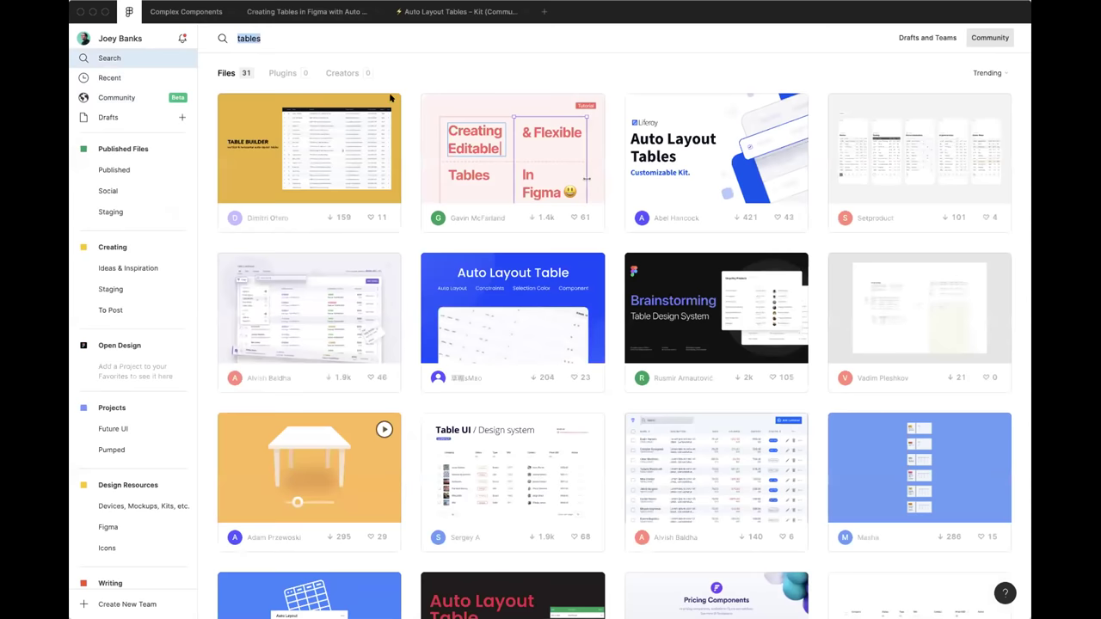
Step: Open the Creating Editable & Flexible Tables In Figma tutorial's Community page and copy its link
{"action": "left_click", "coordinate": [587, 156]}
{"action": "scroll", "coordinate": [798, 484], "scroll_direction": "down", "scroll_amount": 3}
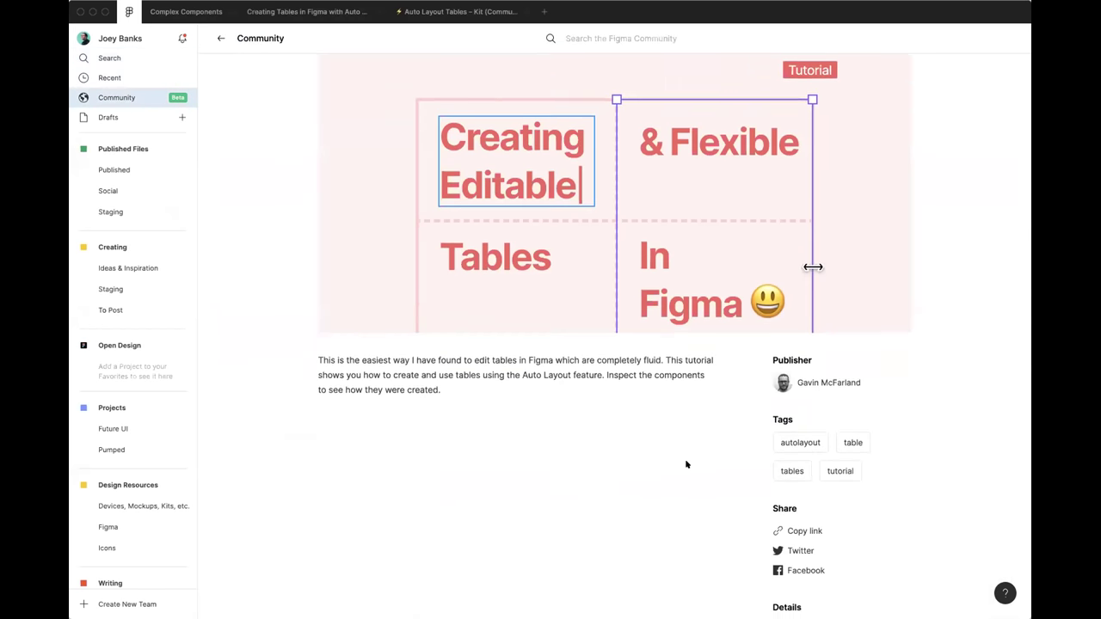
{"action": "left_click", "coordinate": [805, 500]}
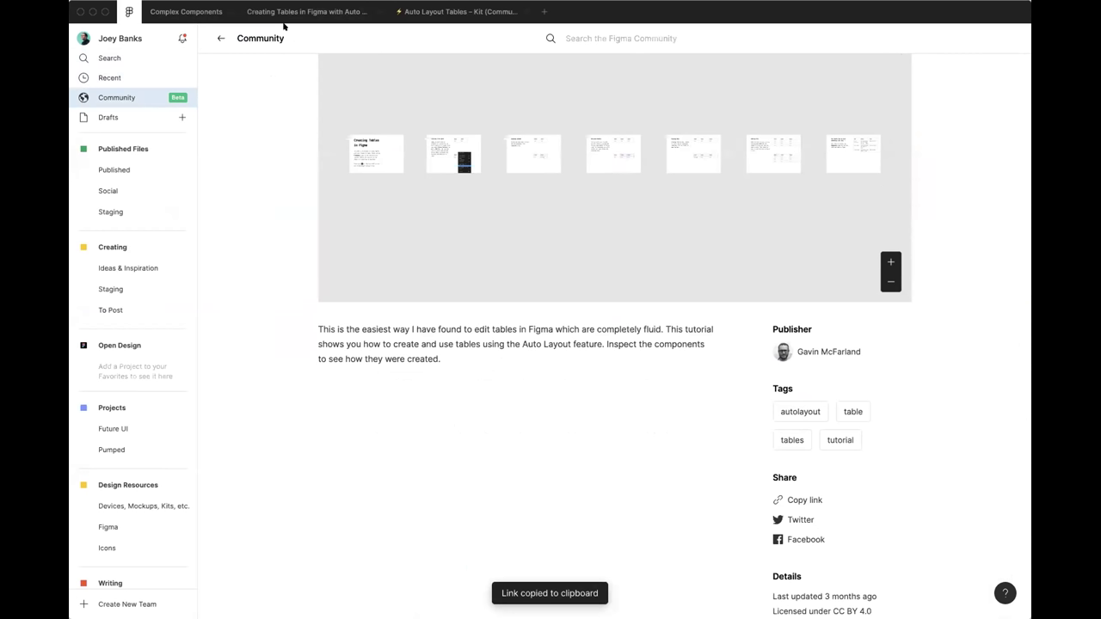
Step: Return to the Complex Components file and examine the checkbox, radio button, segmented control, toggle and dropdown frames on the Inputs page
{"action": "left_click", "coordinate": [186, 11]}
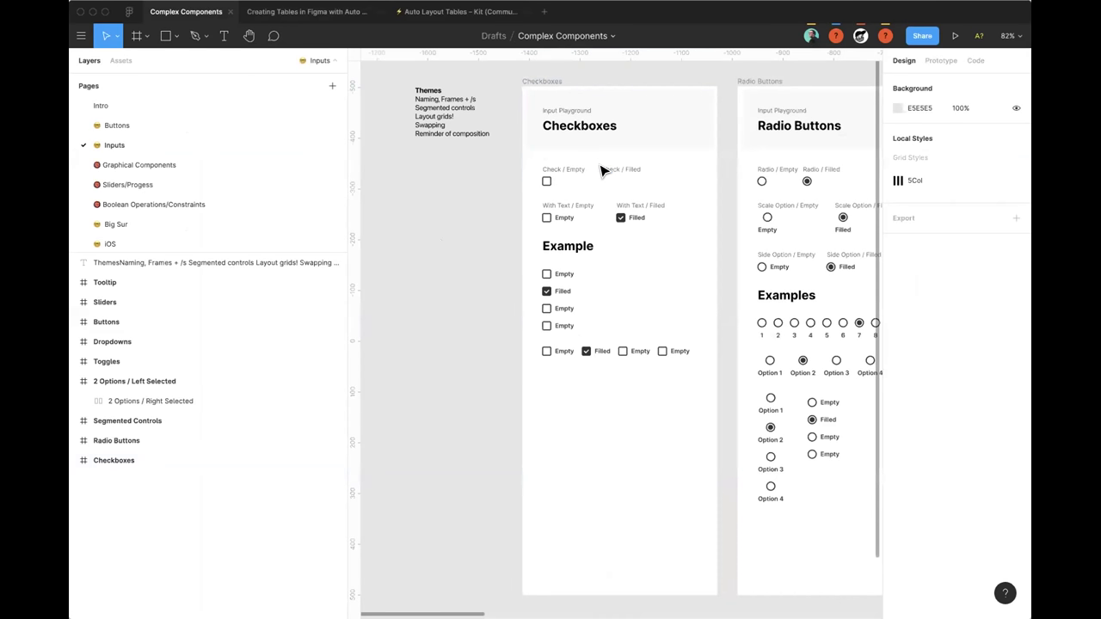
{"action": "scroll", "coordinate": [534, 163], "scroll_direction": "up", "scroll_amount": 1}
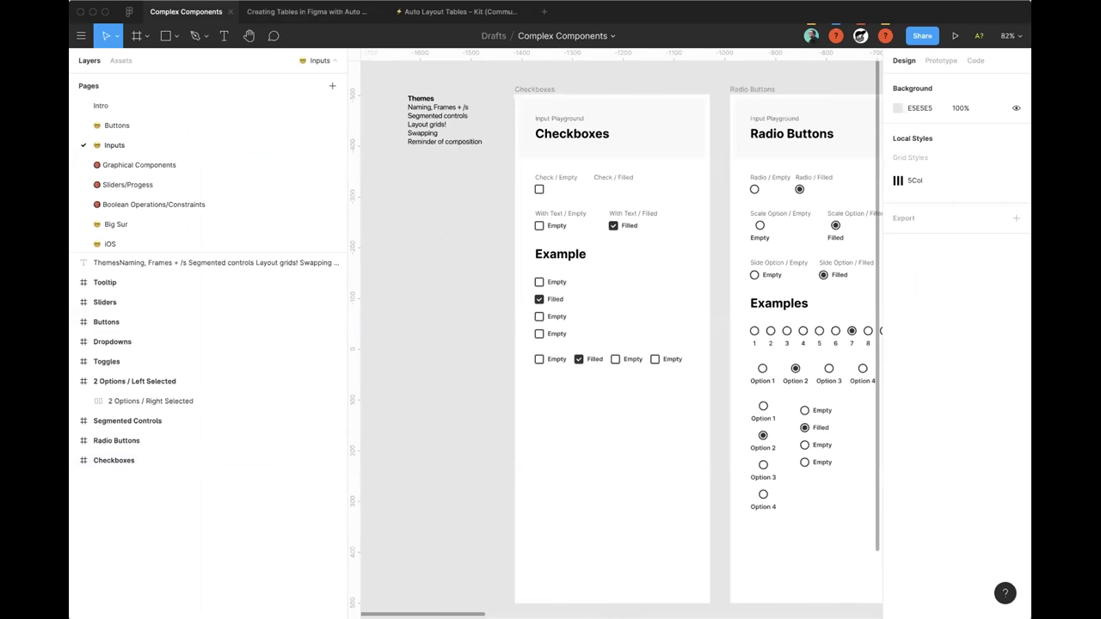
{"action": "scroll", "coordinate": [364, 199], "scroll_direction": "right", "scroll_amount": 5}
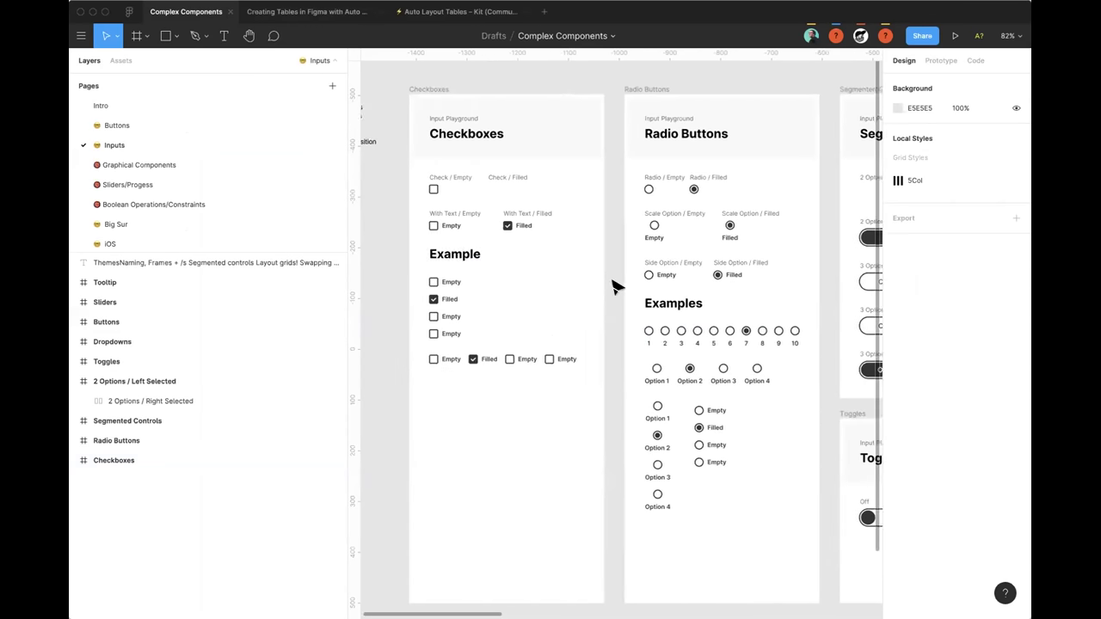
{"action": "scroll", "coordinate": [614, 287], "scroll_direction": "right", "scroll_amount": 1}
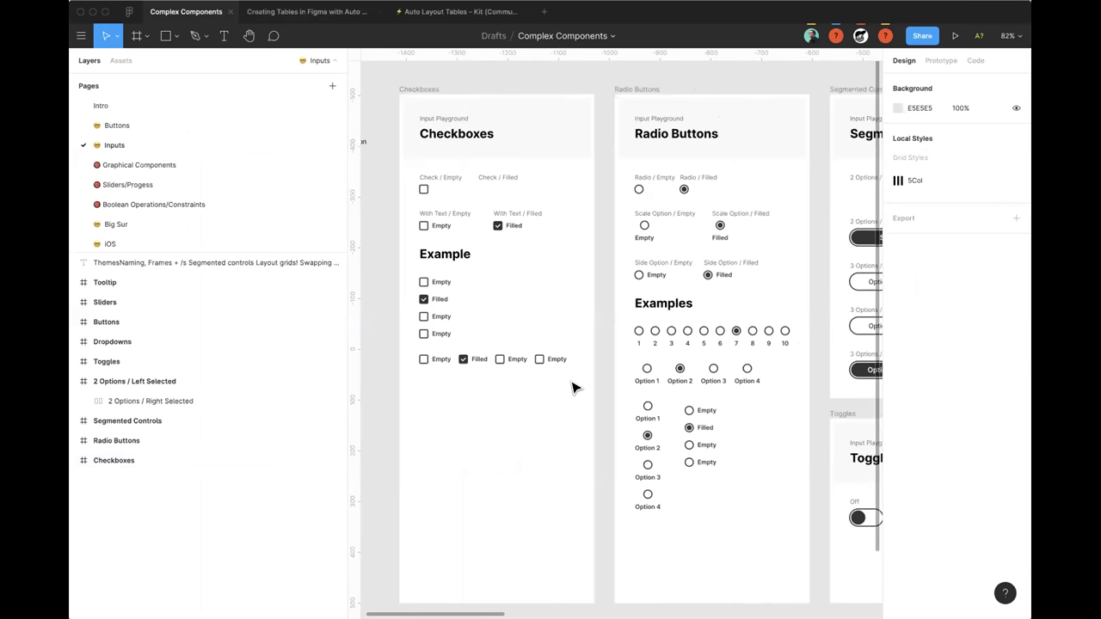
{"action": "scroll", "coordinate": [590, 370], "scroll_direction": "right", "scroll_amount": 1}
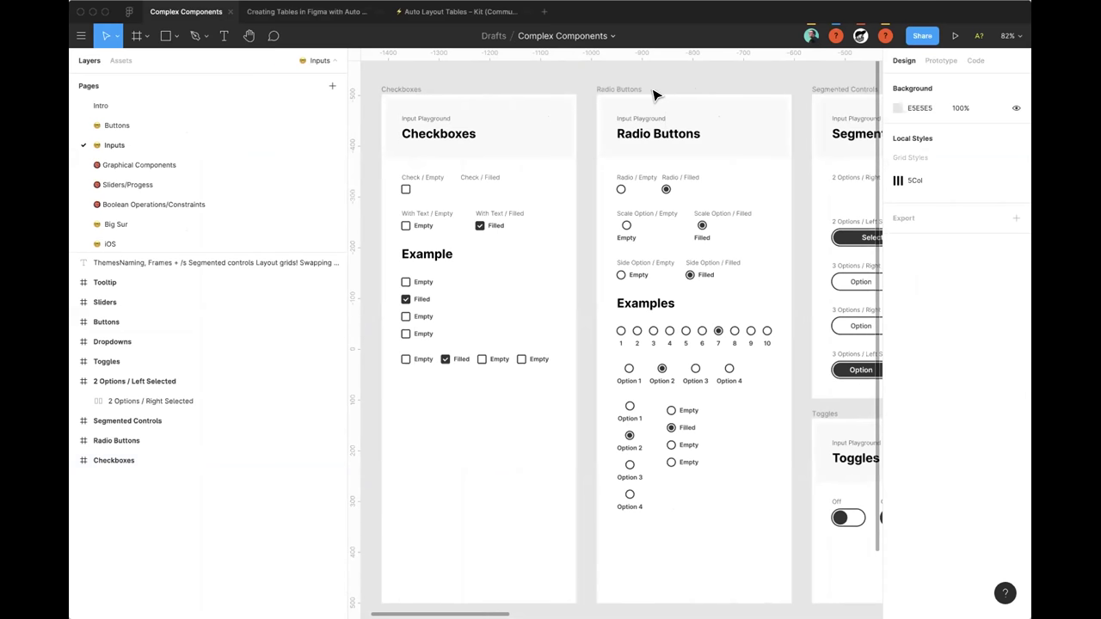
{"action": "scroll", "coordinate": [592, 181], "scroll_direction": "up", "scroll_amount": 3}
{"action": "scroll", "coordinate": [597, 177], "scroll_direction": "down", "scroll_amount": 2}
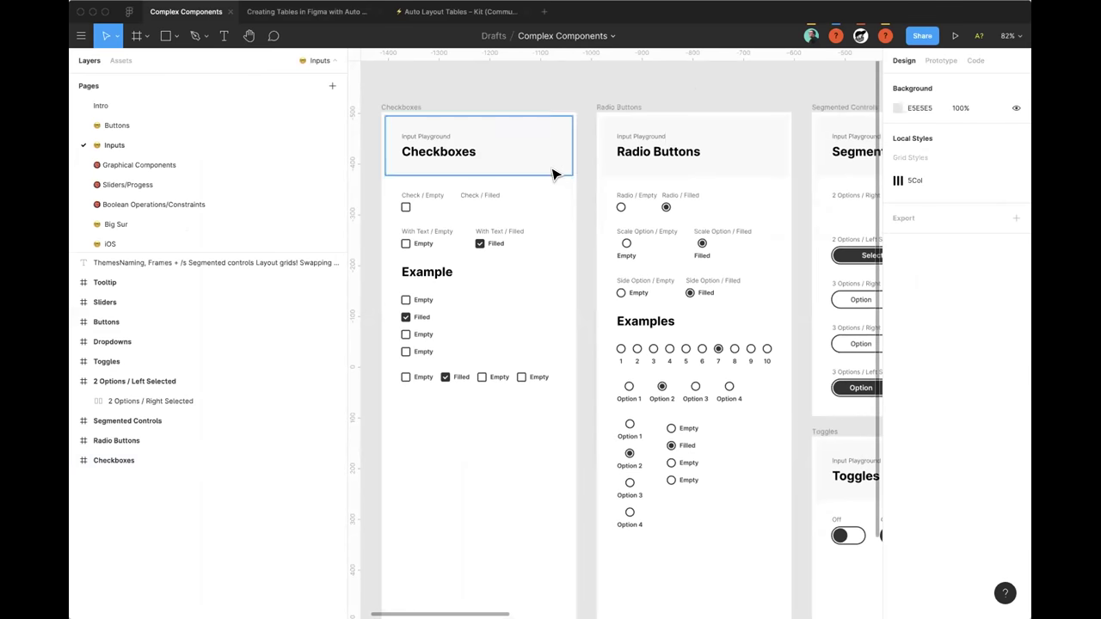
{"action": "scroll", "coordinate": [556, 172], "scroll_direction": "down", "scroll_amount": 3}
{"action": "scroll", "coordinate": [607, 158], "scroll_direction": "down", "scroll_amount": 3, "text": "ctrl"}
{"action": "scroll", "coordinate": [215, 147], "scroll_direction": "down", "scroll_amount": 1}
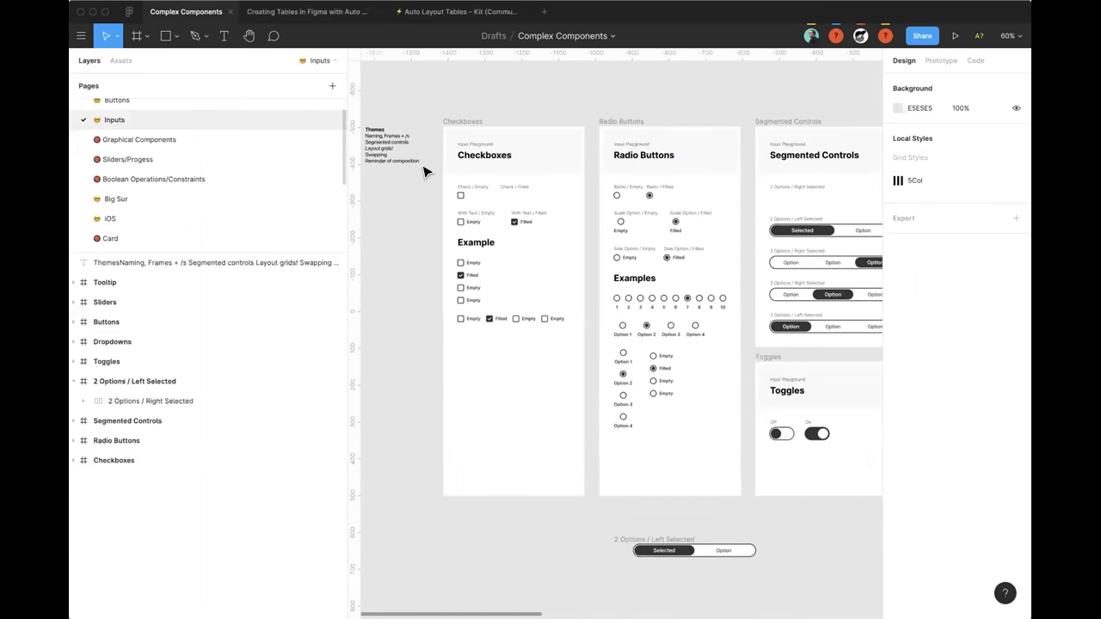
{"action": "scroll", "coordinate": [593, 180], "scroll_direction": "right", "scroll_amount": 2}
{"action": "scroll", "coordinate": [592, 181], "scroll_direction": "right", "scroll_amount": 3}
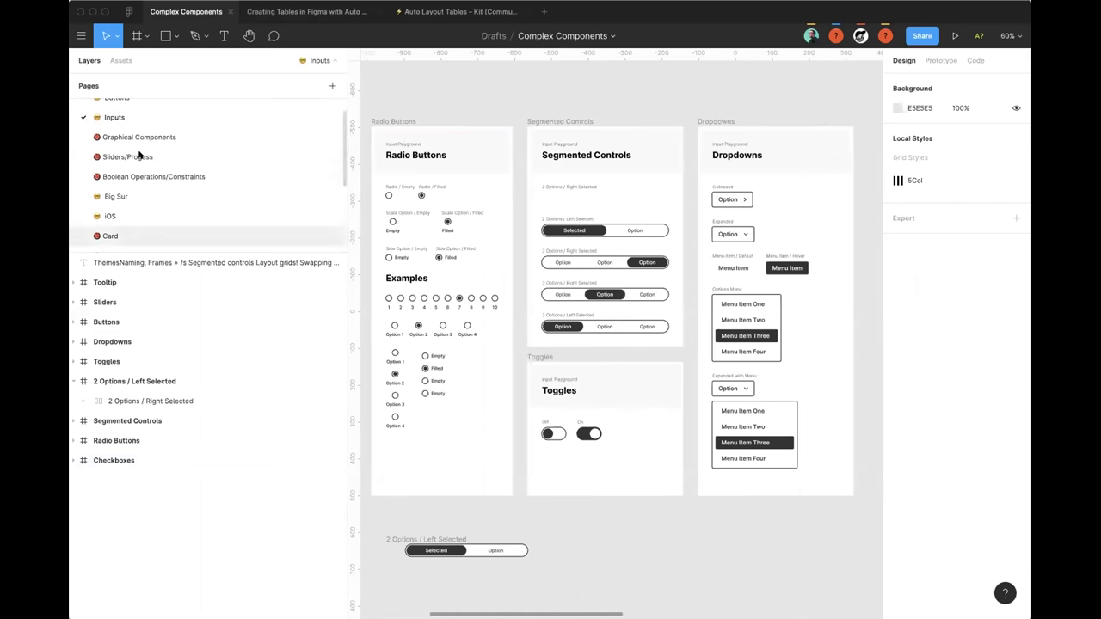
Step: On the iOS page, place a copy of the iPhone X, 11 Pro / Light / 5 Tabs component on the empty canvas above the light Bottom Nav. frame
{"action": "left_click", "coordinate": [110, 216]}
{"action": "scroll", "coordinate": [619, 335], "scroll_direction": "left", "scroll_amount": 2}
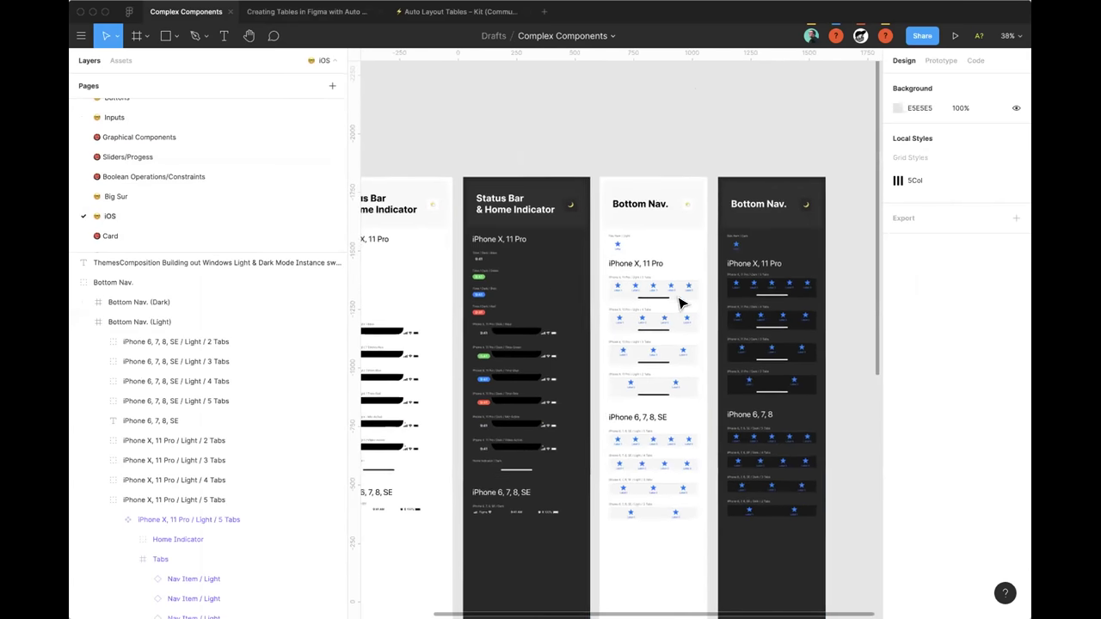
{"action": "scroll", "coordinate": [615, 371], "scroll_direction": "up", "scroll_amount": 3, "text": "ctrl"}
{"action": "scroll", "coordinate": [616, 371], "scroll_direction": "up", "scroll_amount": 6, "text": "ctrl"}
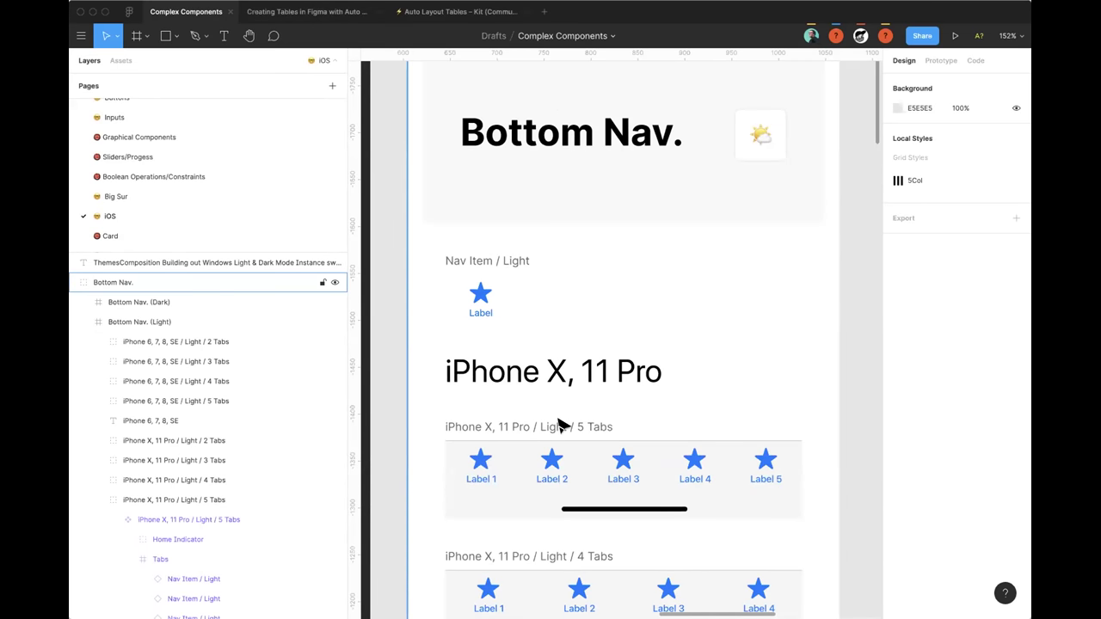
{"action": "scroll", "coordinate": [559, 424], "scroll_direction": "down", "scroll_amount": 3, "text": "ctrl"}
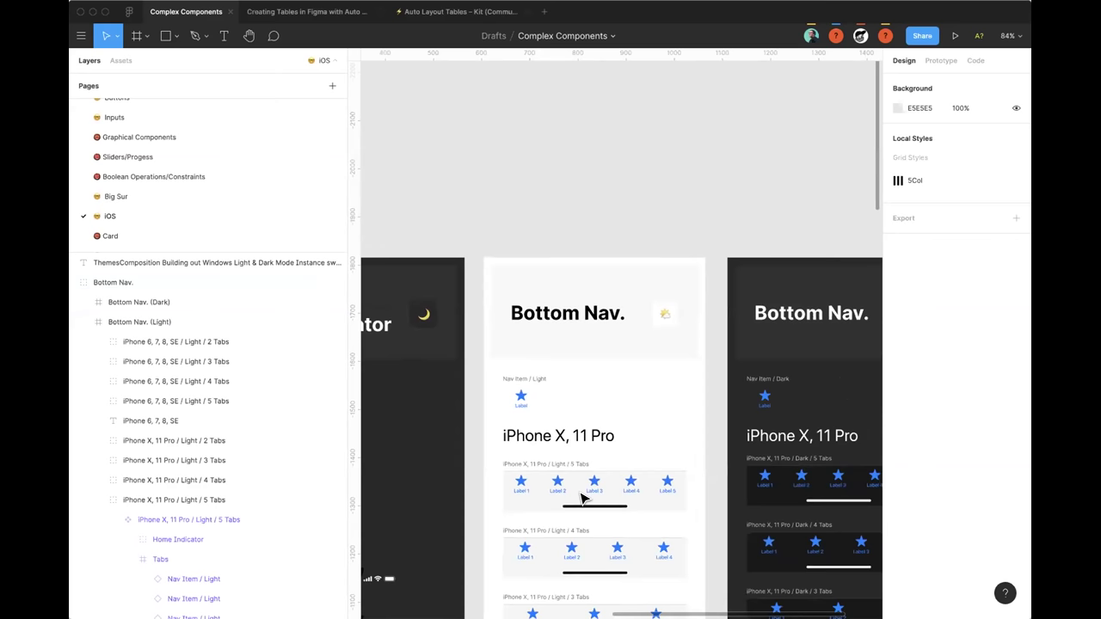
{"action": "left_click", "coordinate": [581, 499]}
{"action": "double_click", "coordinate": [582, 499]}
{"action": "double_click", "coordinate": [581, 499]}
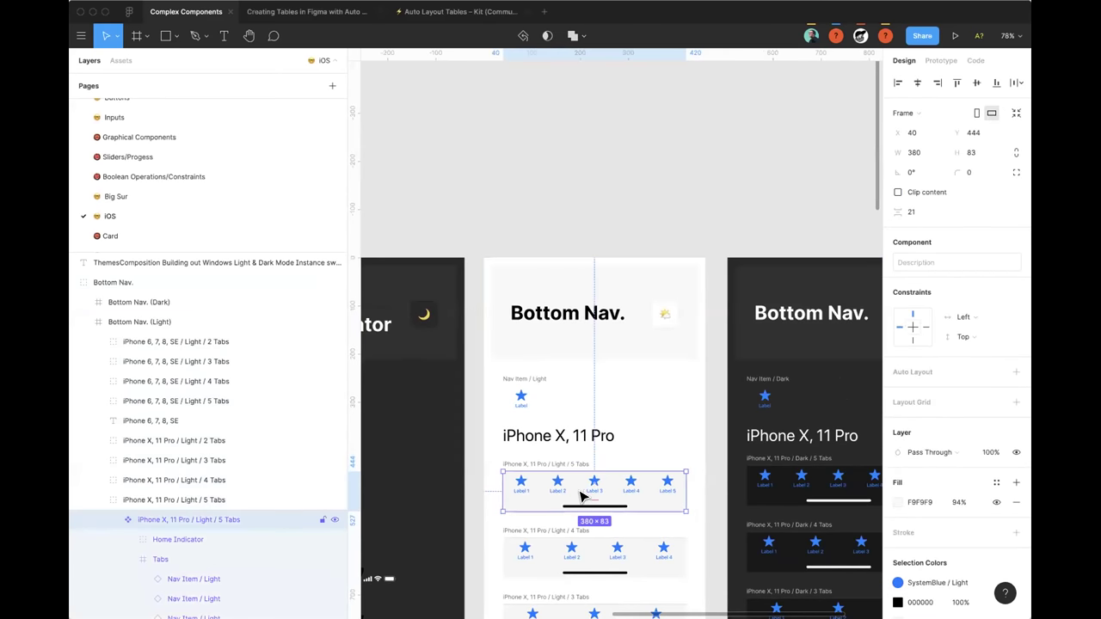
{"action": "left_click_drag", "start_coordinate": [582, 497], "coordinate": [534, 181]}
Step: Rename the copied five-tab bar instance as Navbar / Default
{"action": "scroll", "coordinate": [555, 150], "scroll_direction": "up", "scroll_amount": 2}
{"action": "scroll", "coordinate": [602, 172], "scroll_direction": "up", "scroll_amount": 2}
{"action": "key", "text": "super+r"}
{"action": "type", "text": "N"}
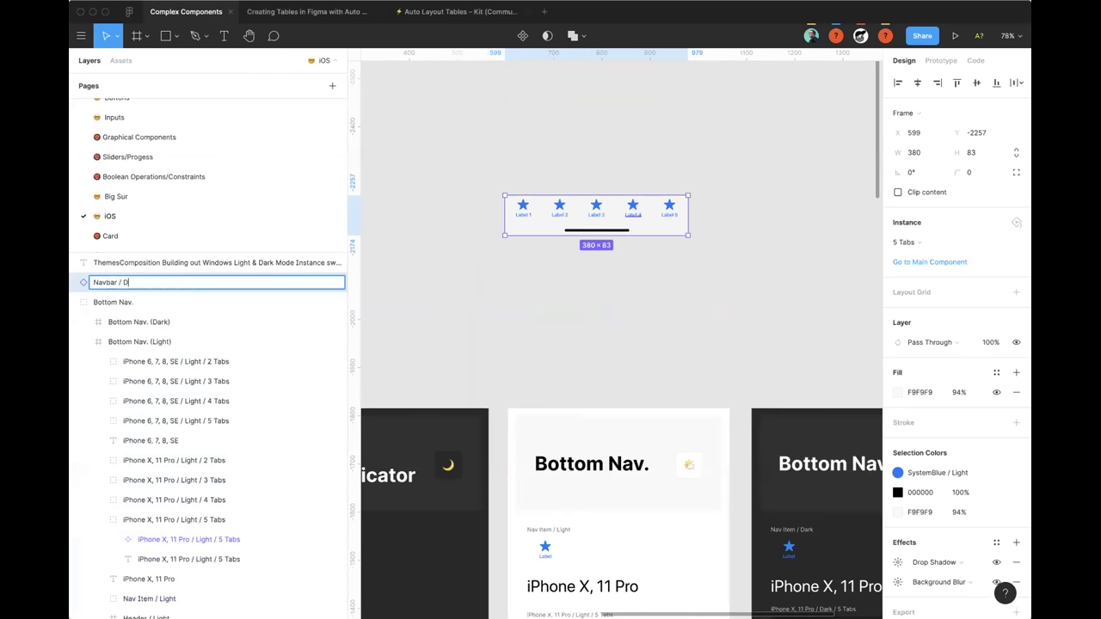
{"action": "type", "text": "avbar / Default"}
{"action": "key", "text": "Return"}
Step: Duplicate the Navbar / Default instance beside the original and rename the duplicate as Navbar / Hover
{"action": "left_click_drag", "start_coordinate": [625, 218], "coordinate": [826, 220]}
{"action": "scroll", "coordinate": [737, 285], "scroll_direction": "right", "scroll_amount": 3}
{"action": "scroll", "coordinate": [737, 285], "scroll_direction": "up", "scroll_amount": 2}
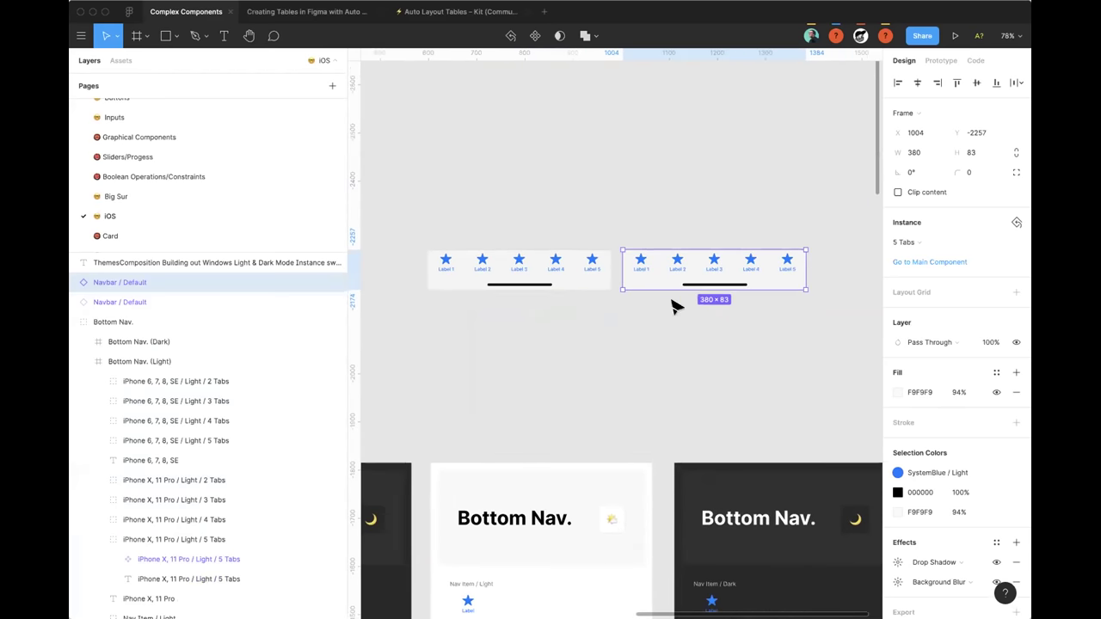
{"action": "double_click", "coordinate": [172, 282]}
{"action": "key", "text": "alt+BackSpace"}
{"action": "type", "text": "Hover"}
{"action": "key", "text": "Return"}
{"action": "left_click", "coordinate": [550, 226]}
Step: Make the white FFFFFF fill visible on the Label 1 nav item inside Navbar / Hover
{"action": "scroll", "coordinate": [555, 203], "scroll_direction": "up", "scroll_amount": 2}
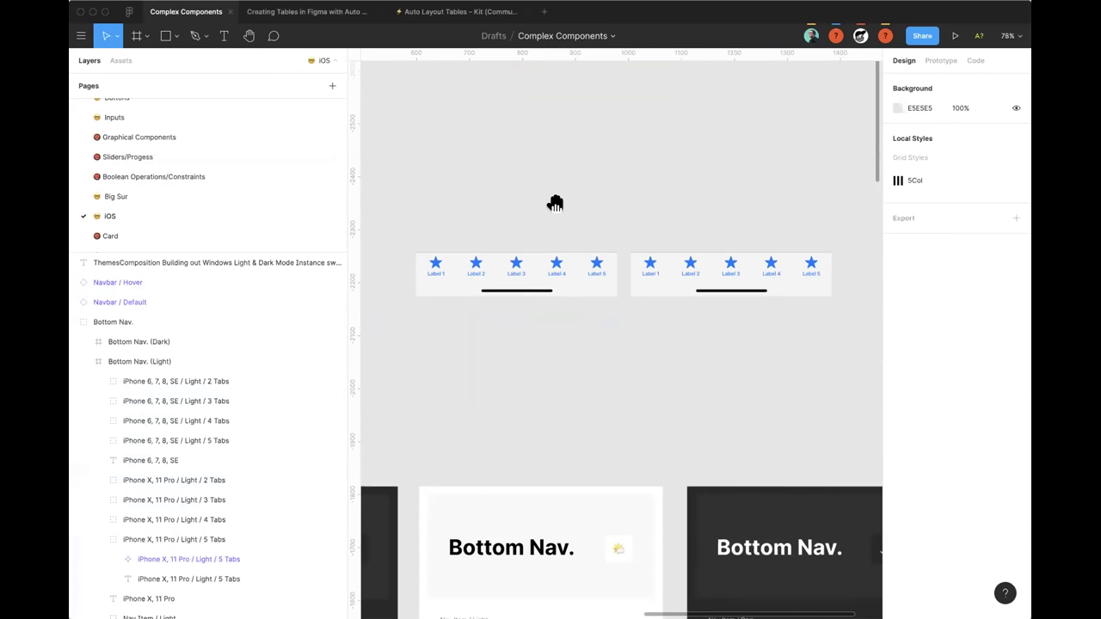
{"action": "scroll", "coordinate": [555, 203], "scroll_direction": "up", "scroll_amount": 1}
{"action": "left_click", "coordinate": [654, 274]}
{"action": "double_click", "coordinate": [646, 277]}
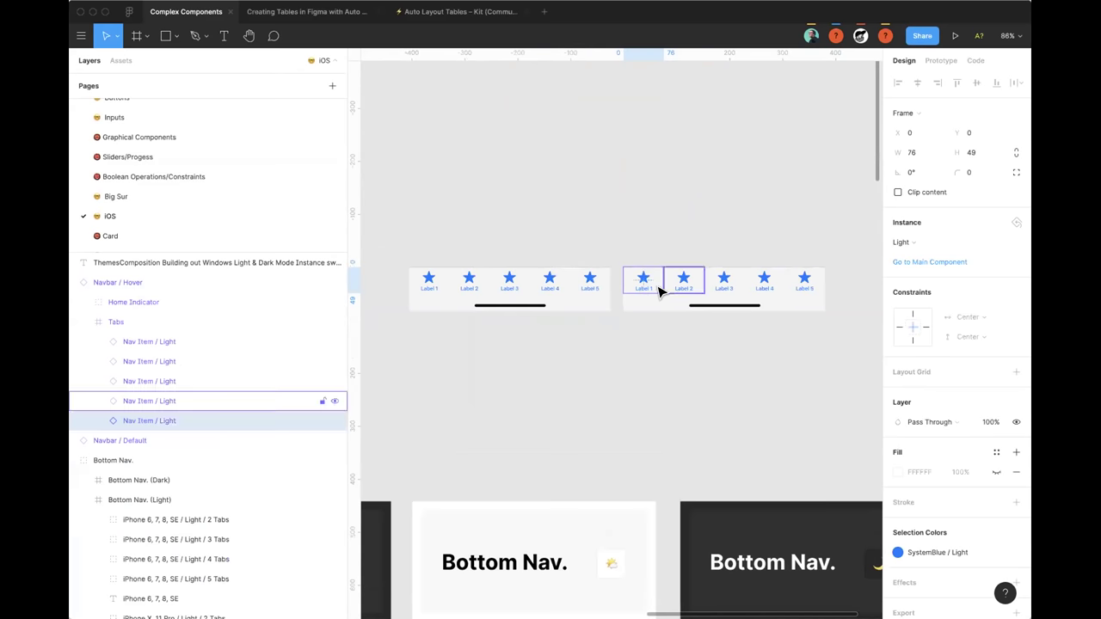
{"action": "scroll", "coordinate": [971, 439], "scroll_direction": "down", "scroll_amount": 2}
{"action": "scroll", "coordinate": [980, 435], "scroll_direction": "down", "scroll_amount": 1}
{"action": "left_click", "coordinate": [996, 438]}
Step: Add a drop shadow effect to the Label 1 nav item inside Navbar / Hover
{"action": "scroll", "coordinate": [721, 255], "scroll_direction": "up", "scroll_amount": 3}
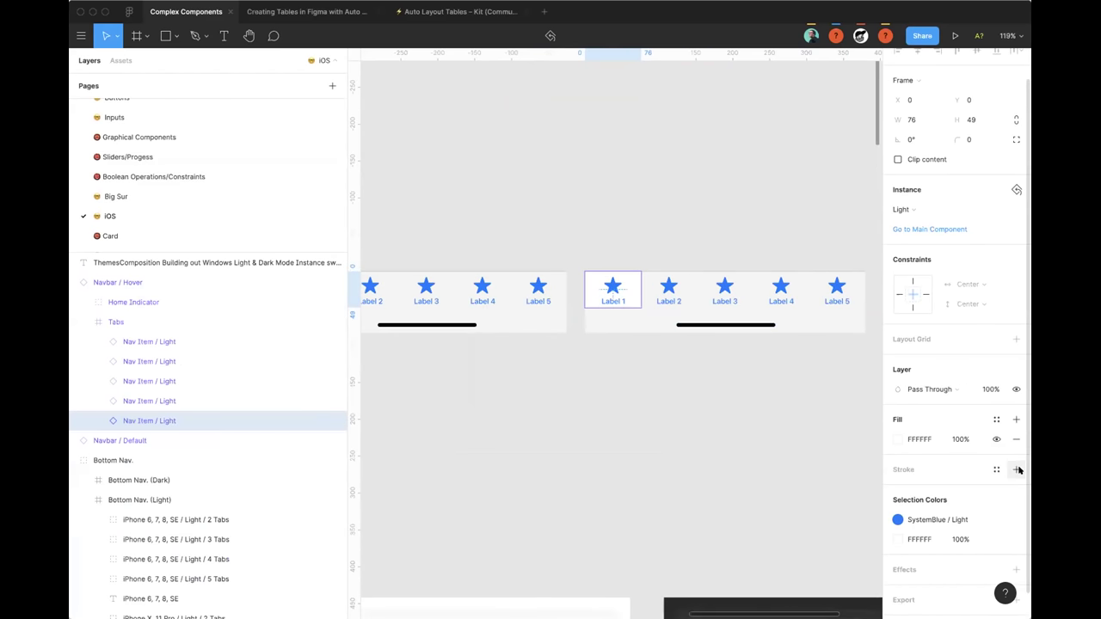
{"action": "scroll", "coordinate": [1001, 533], "scroll_direction": "down", "scroll_amount": 1}
{"action": "left_click", "coordinate": [1015, 542]}
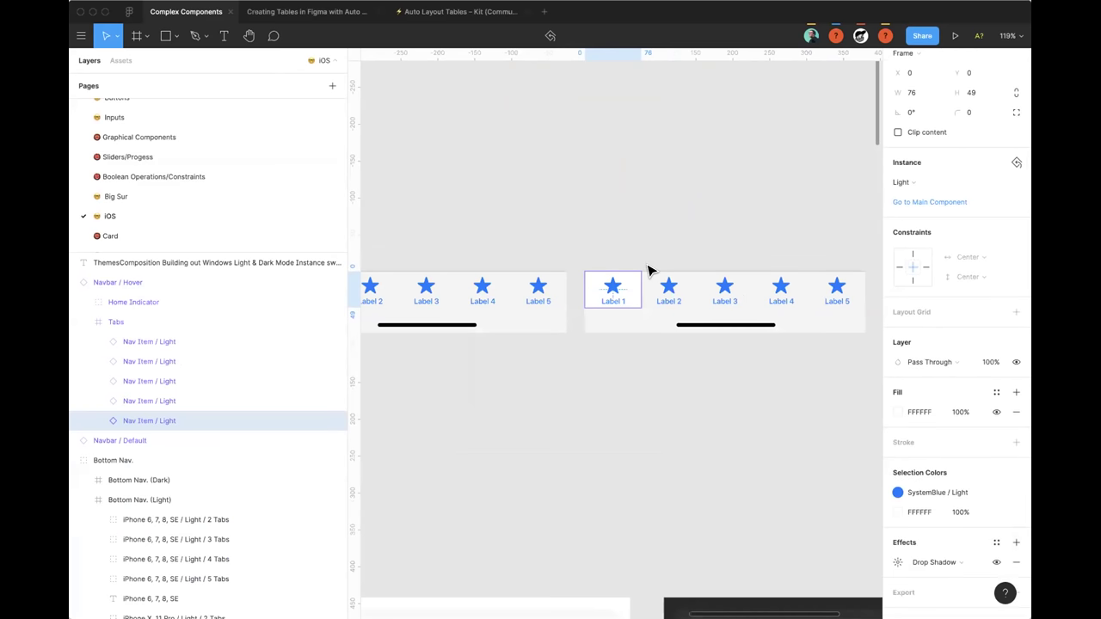
{"action": "scroll", "coordinate": [652, 271], "scroll_direction": "up", "scroll_amount": 1}
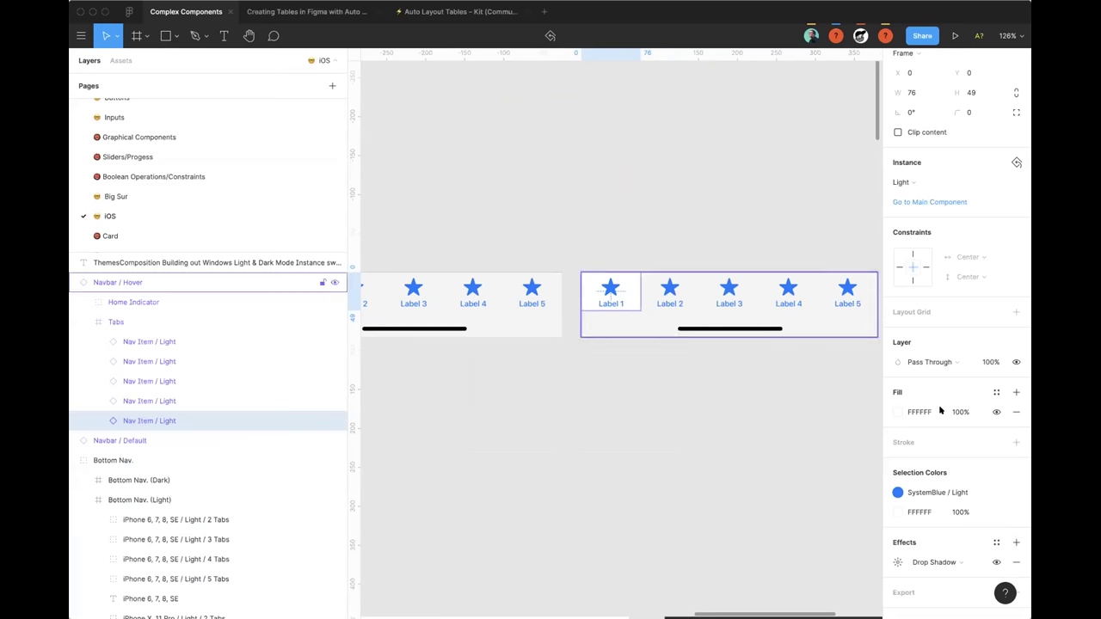
{"action": "left_click", "coordinate": [613, 205]}
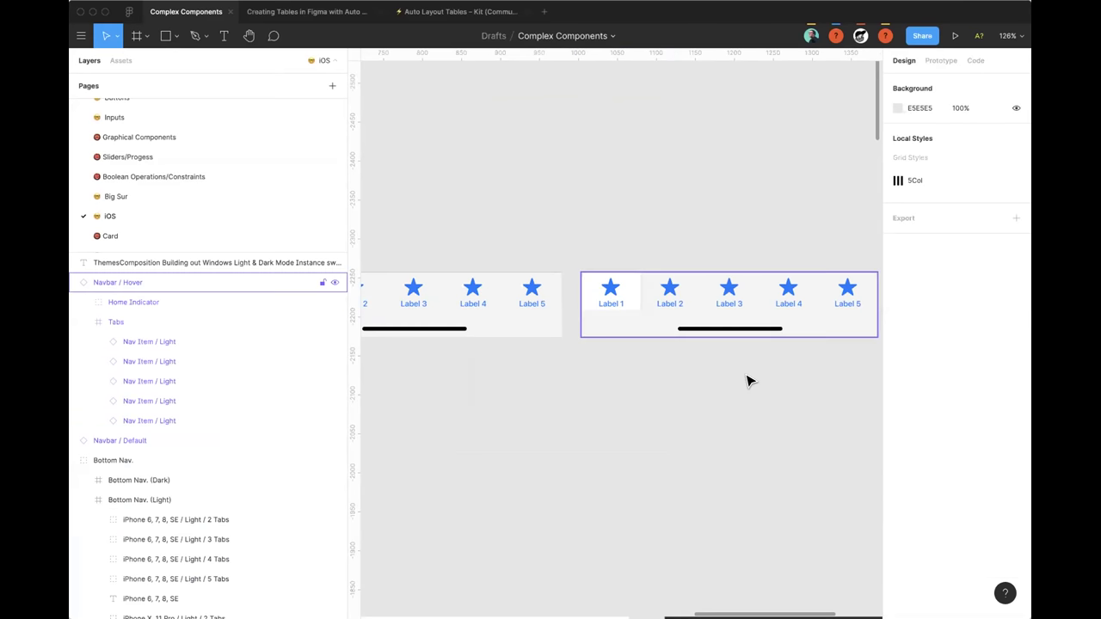
Step: Turn off content clipping on the Tabs frame inside Navbar / Hover
{"action": "left_click", "coordinate": [639, 301]}
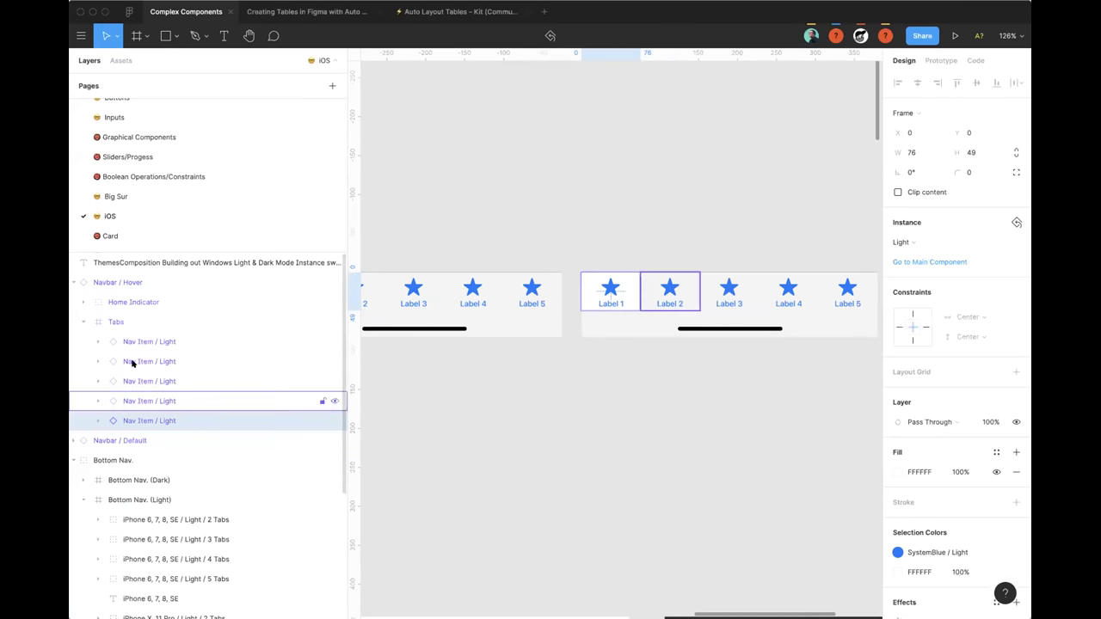
{"action": "left_click", "coordinate": [131, 325]}
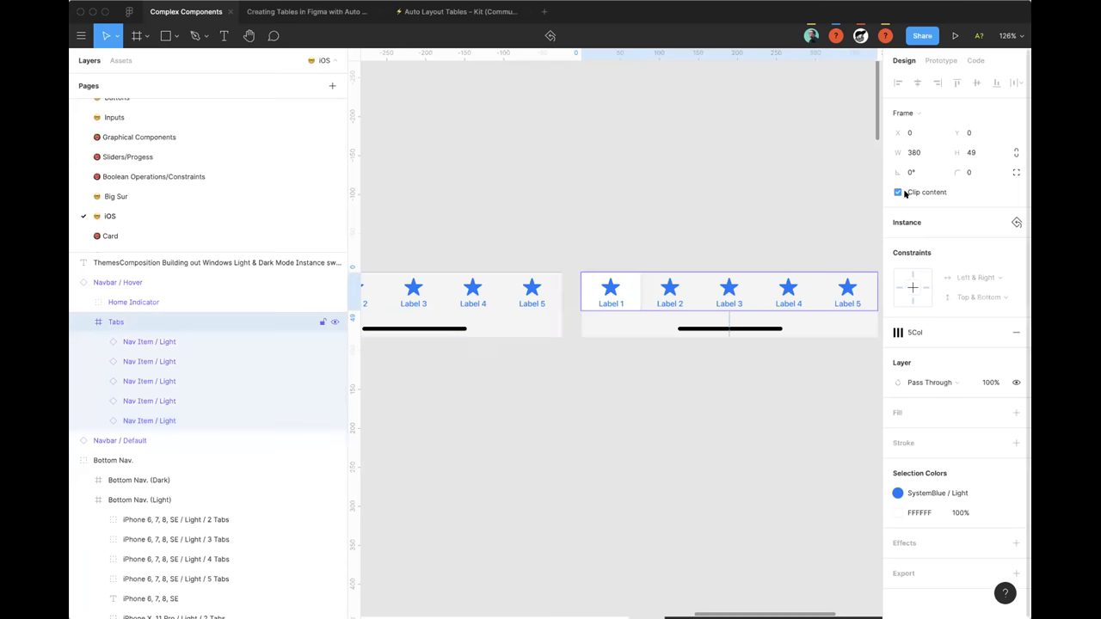
{"action": "left_click", "coordinate": [777, 386]}
Step: Create a prototype connection from the Label 1 nav item in Navbar / Default to the Navbar / Hover component
{"action": "scroll", "coordinate": [740, 378], "scroll_direction": "down", "scroll_amount": 1}
{"action": "scroll", "coordinate": [745, 387], "scroll_direction": "left", "scroll_amount": 1}
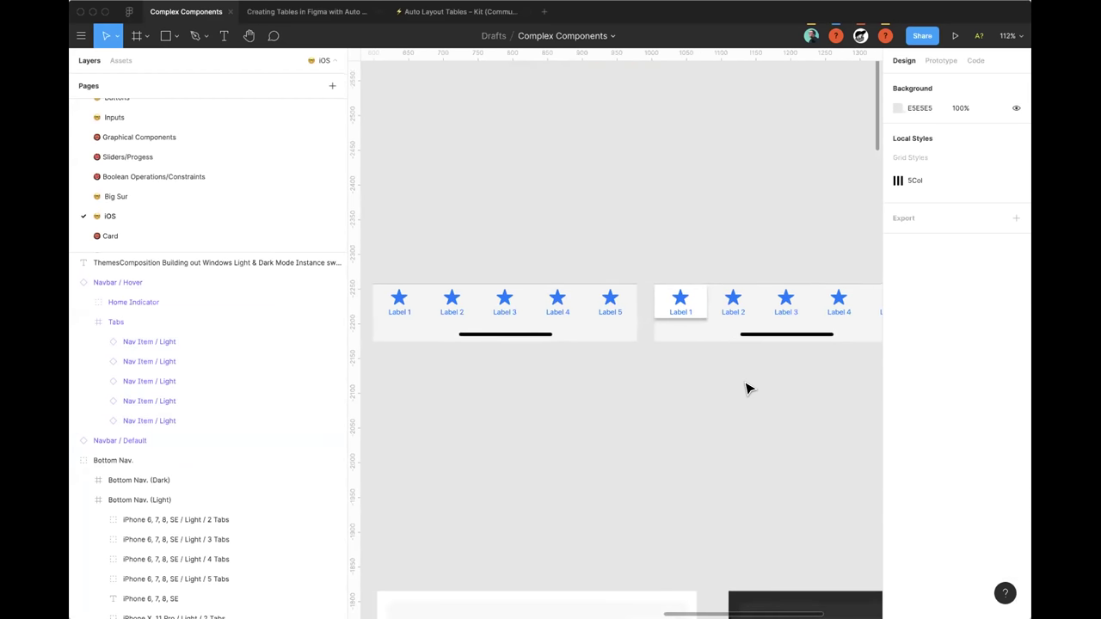
{"action": "scroll", "coordinate": [575, 376], "scroll_direction": "down", "scroll_amount": 1}
{"action": "left_click", "coordinate": [445, 325]}
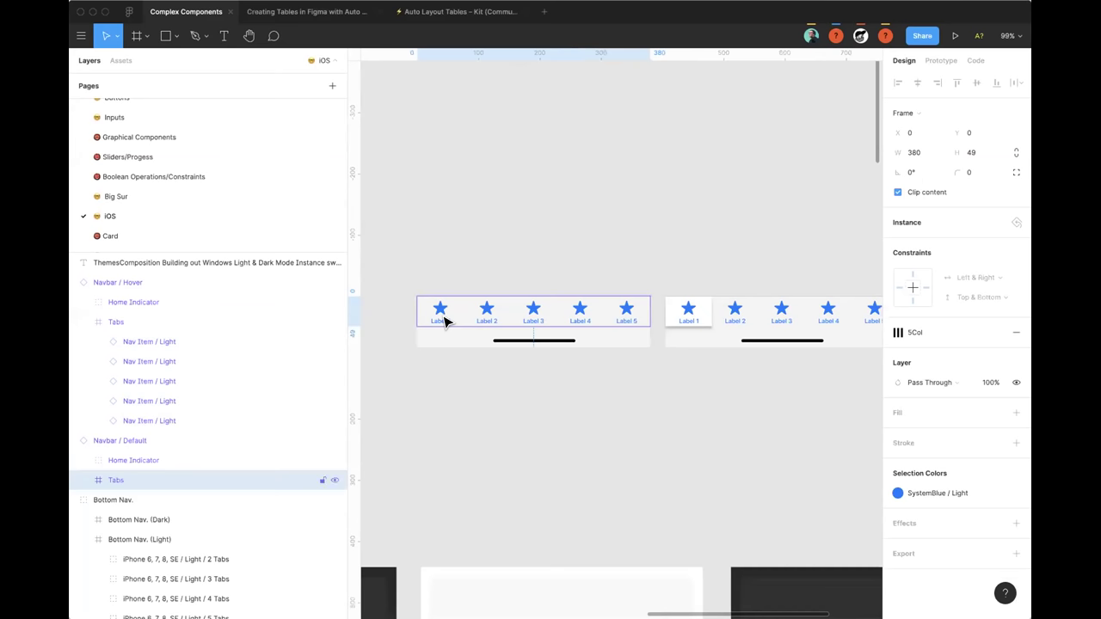
{"action": "left_click", "coordinate": [448, 325]}
{"action": "left_click", "coordinate": [941, 61]}
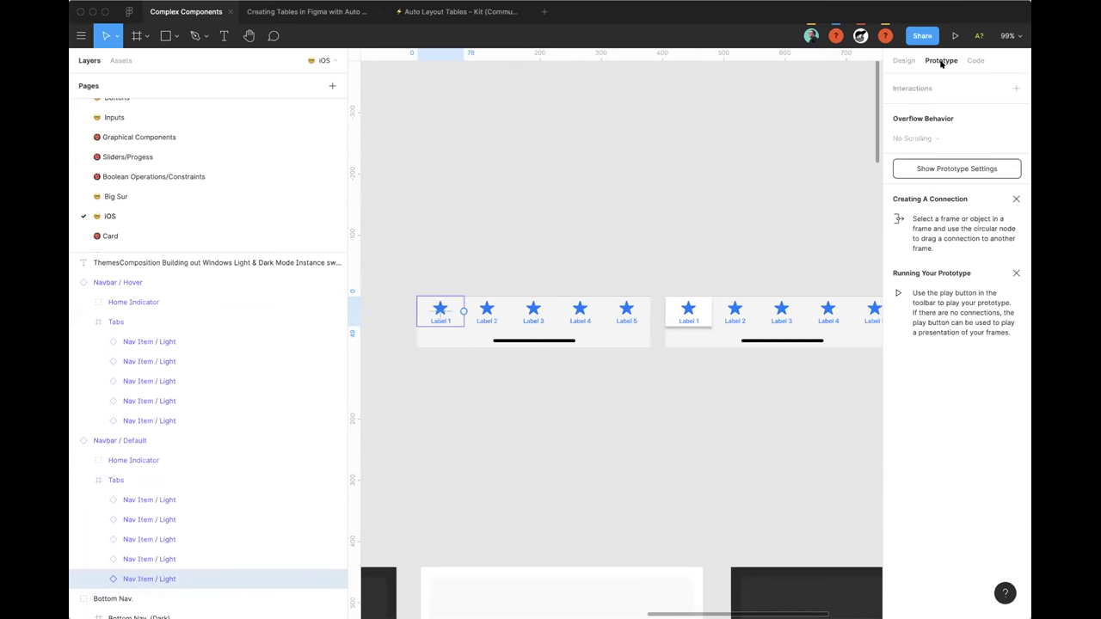
{"action": "left_click_drag", "start_coordinate": [463, 309], "coordinate": [684, 306]}
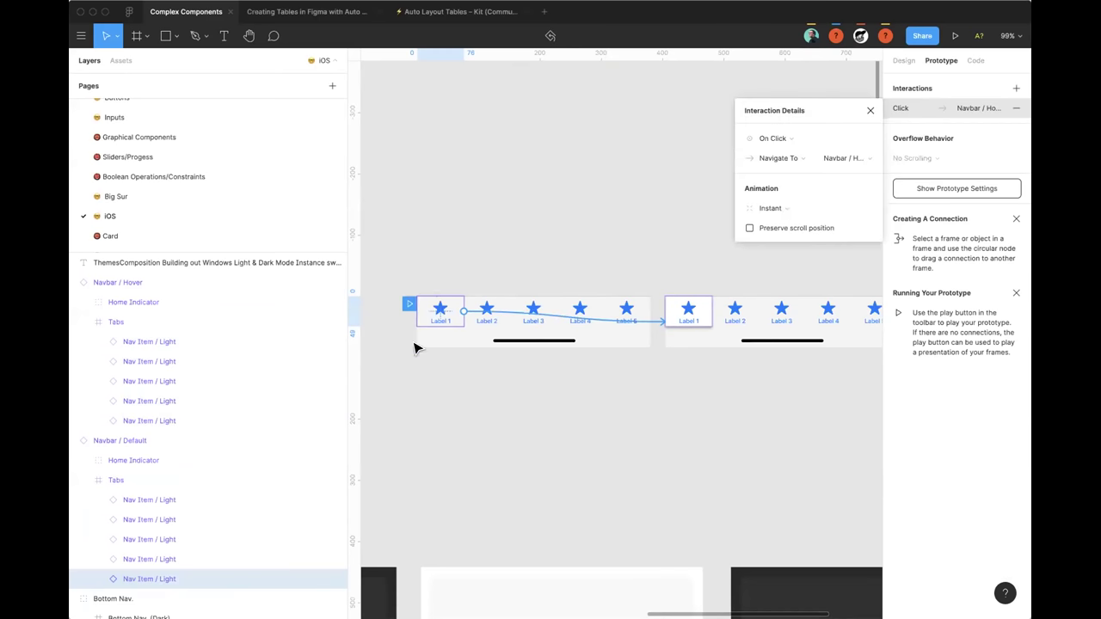
Step: Set the trigger of the Label 1 interaction to While Hovering
{"action": "scroll", "coordinate": [722, 284], "scroll_direction": "right", "scroll_amount": 2}
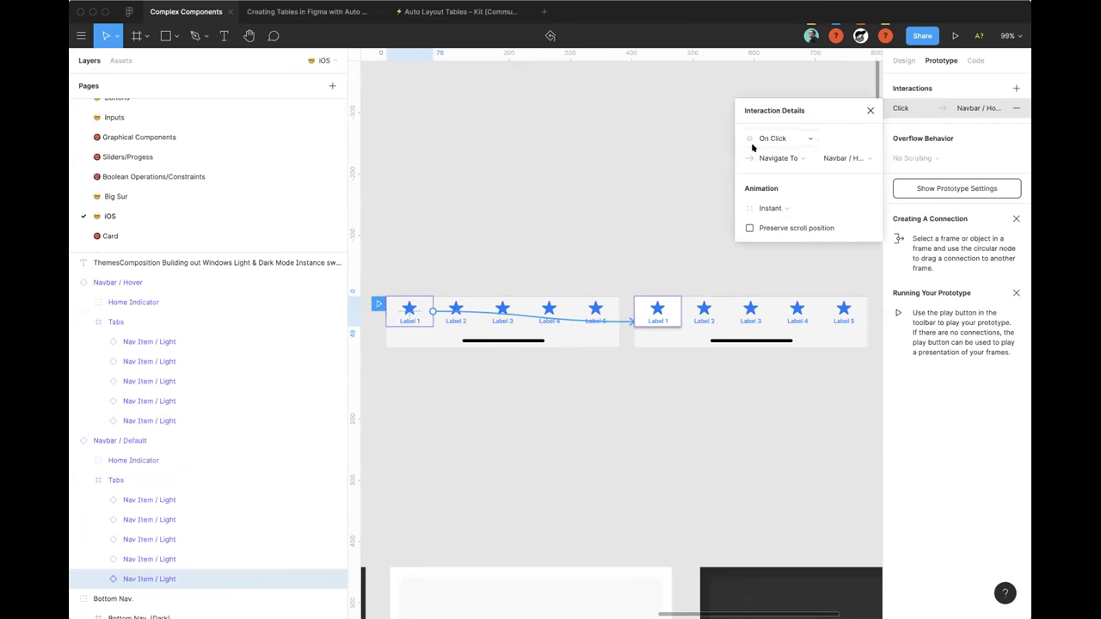
{"action": "left_click", "coordinate": [786, 137]}
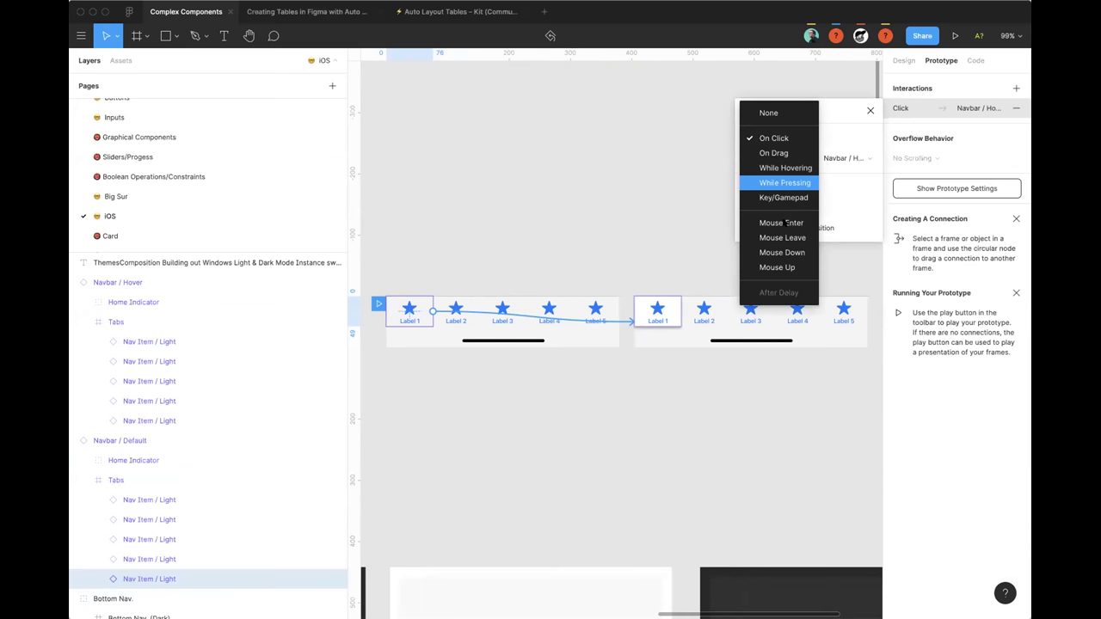
{"action": "left_click", "coordinate": [779, 171]}
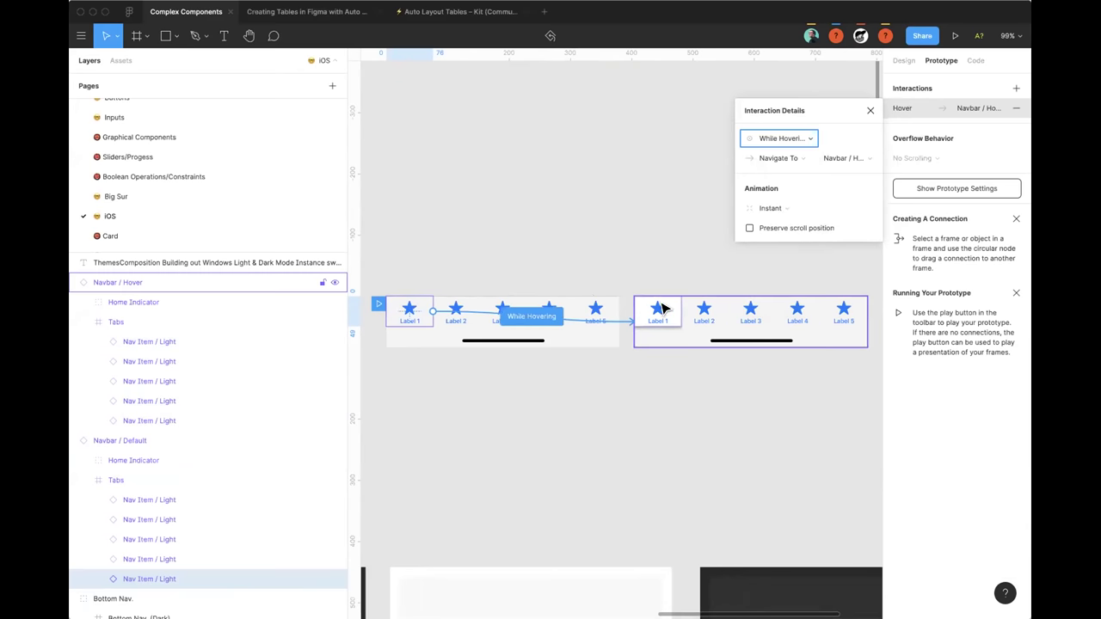
{"action": "left_click", "coordinate": [652, 238]}
Step: Run the prototype to test the hover interaction on Label 1, and return to the design file
{"action": "left_click", "coordinate": [954, 36]}
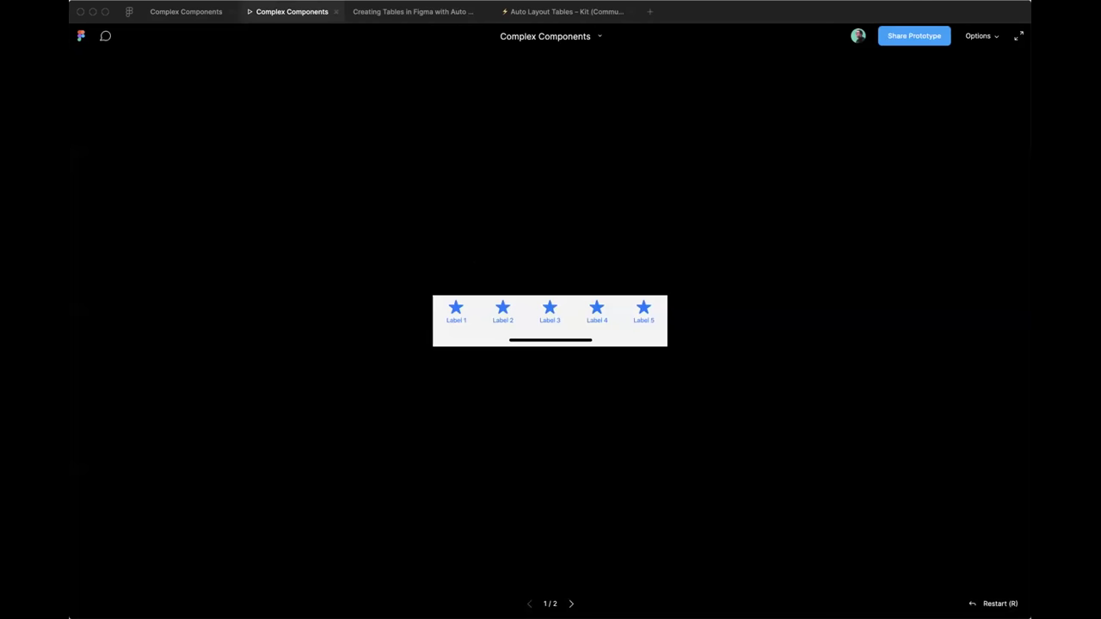
{"action": "left_click", "coordinate": [458, 317]}
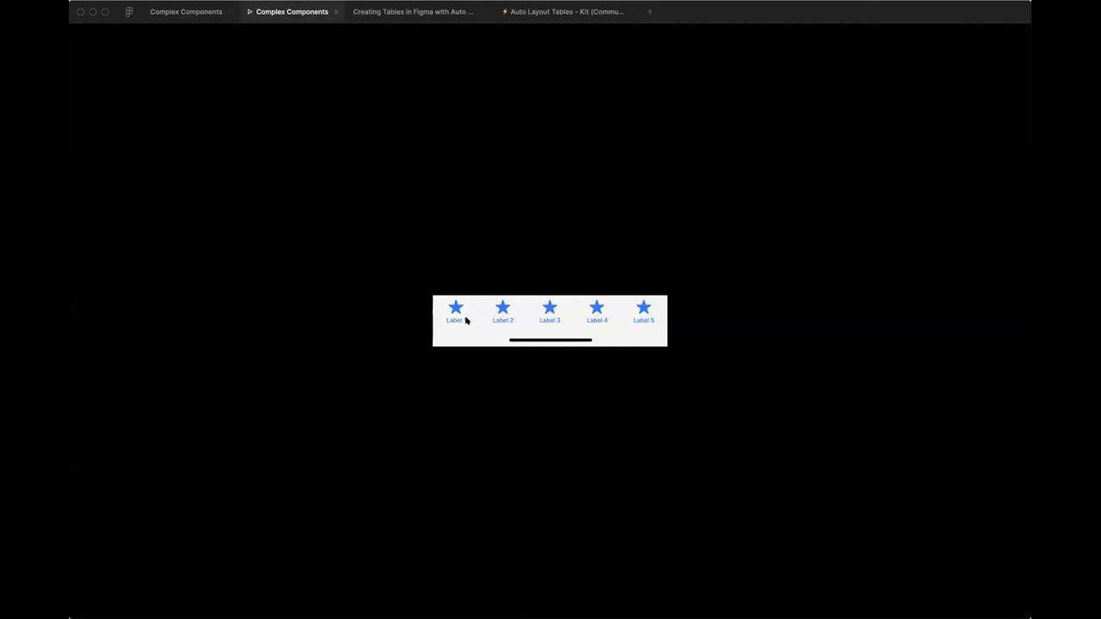
{"action": "key", "text": "ctrl+shift+Tab"}
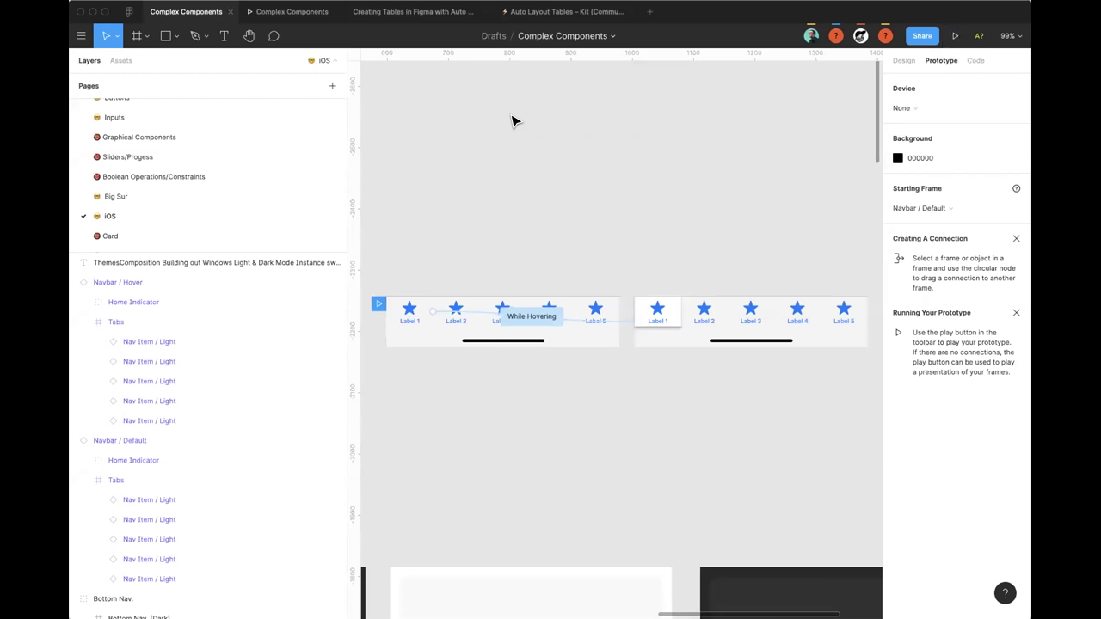